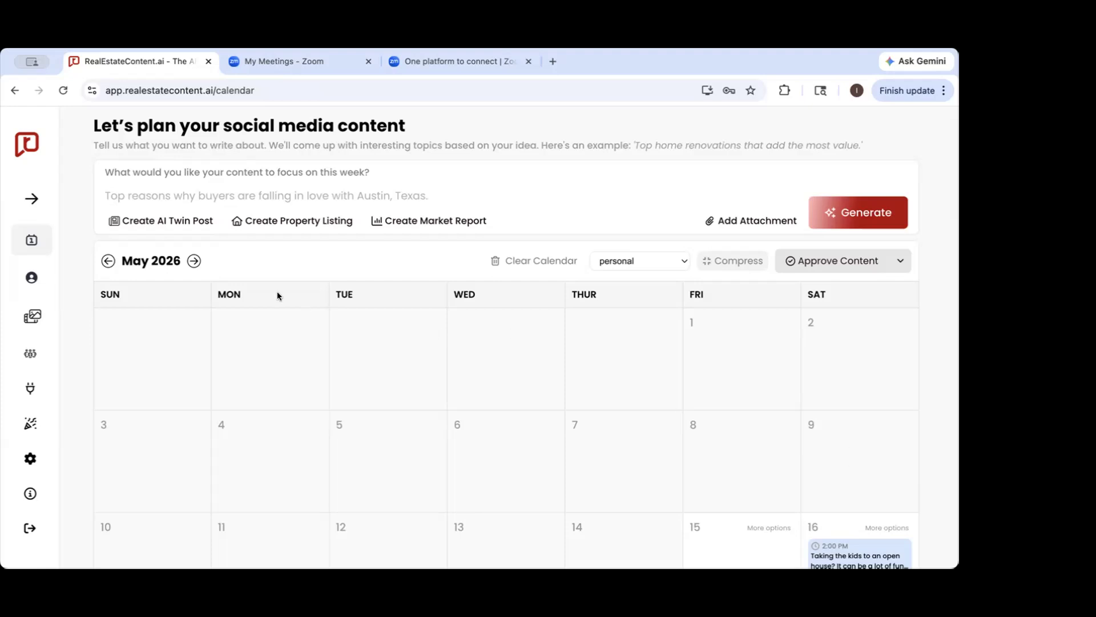
Review the navigation sections and the posts laid out across the May 2026 content calendar
{"action": "left_click", "coordinate": [32, 198]}
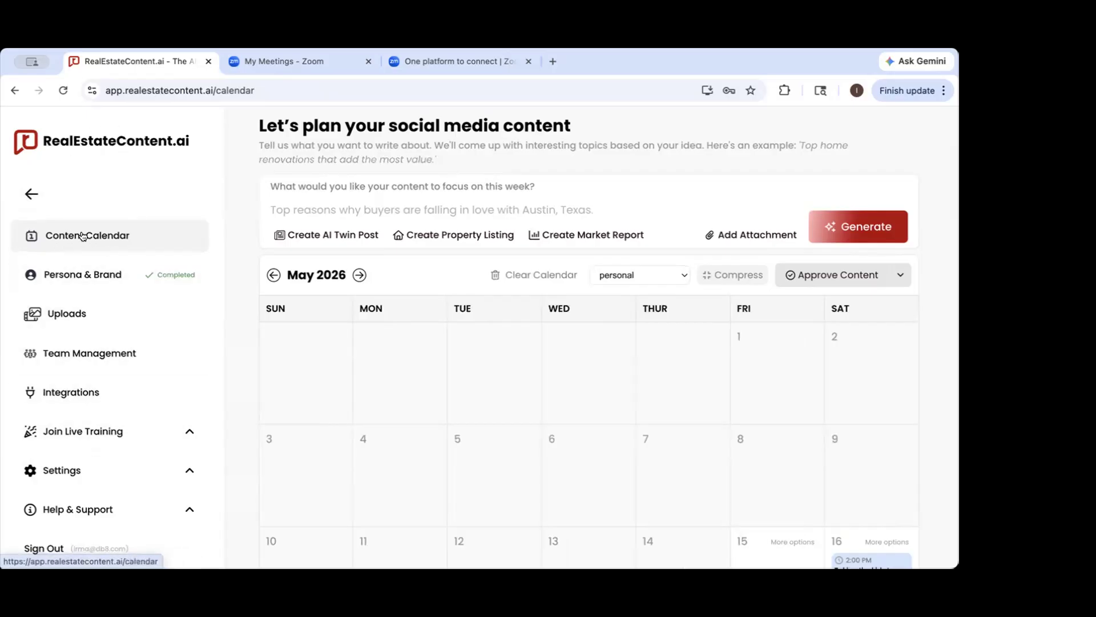
{"action": "left_click", "coordinate": [31, 194]}
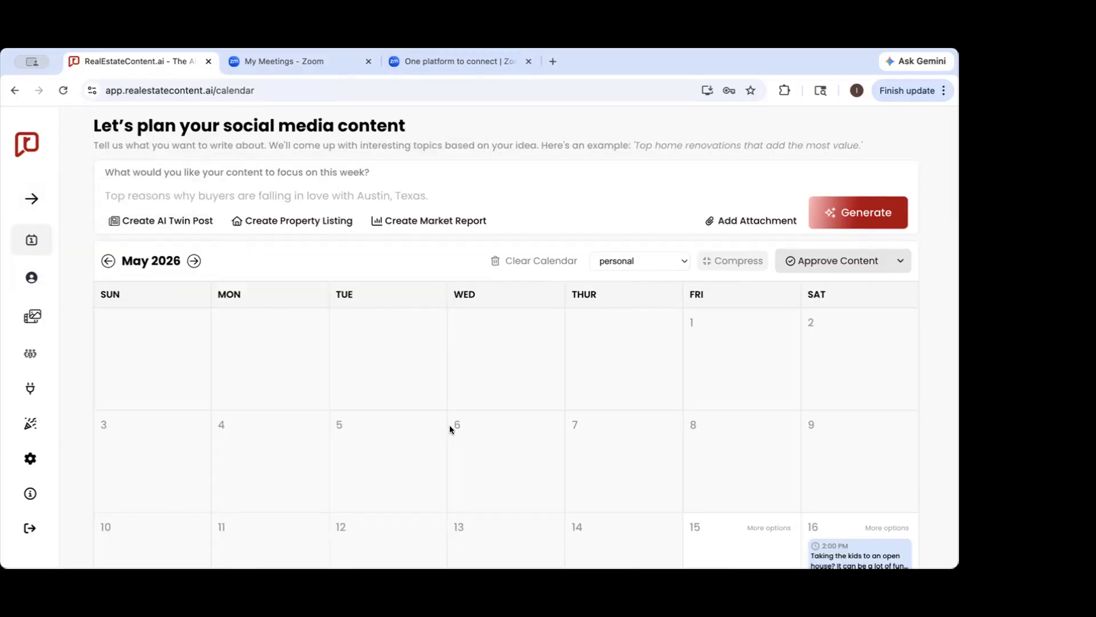
{"action": "scroll", "coordinate": [450, 425], "scroll_direction": "down", "scroll_amount": 10}
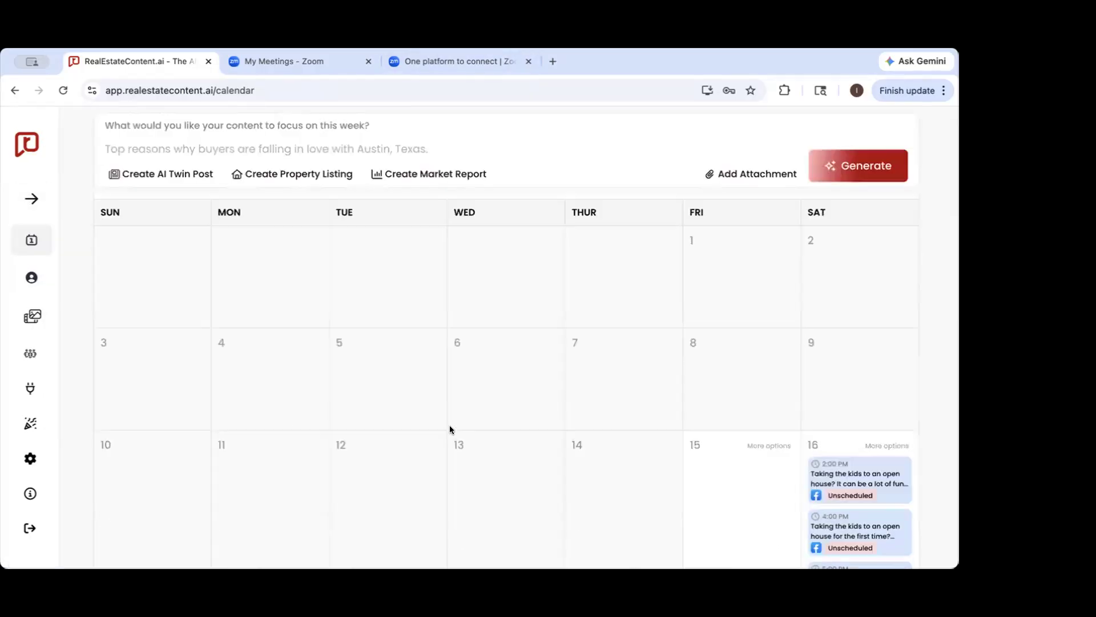
{"action": "scroll", "coordinate": [450, 427], "scroll_direction": "down", "scroll_amount": 4}
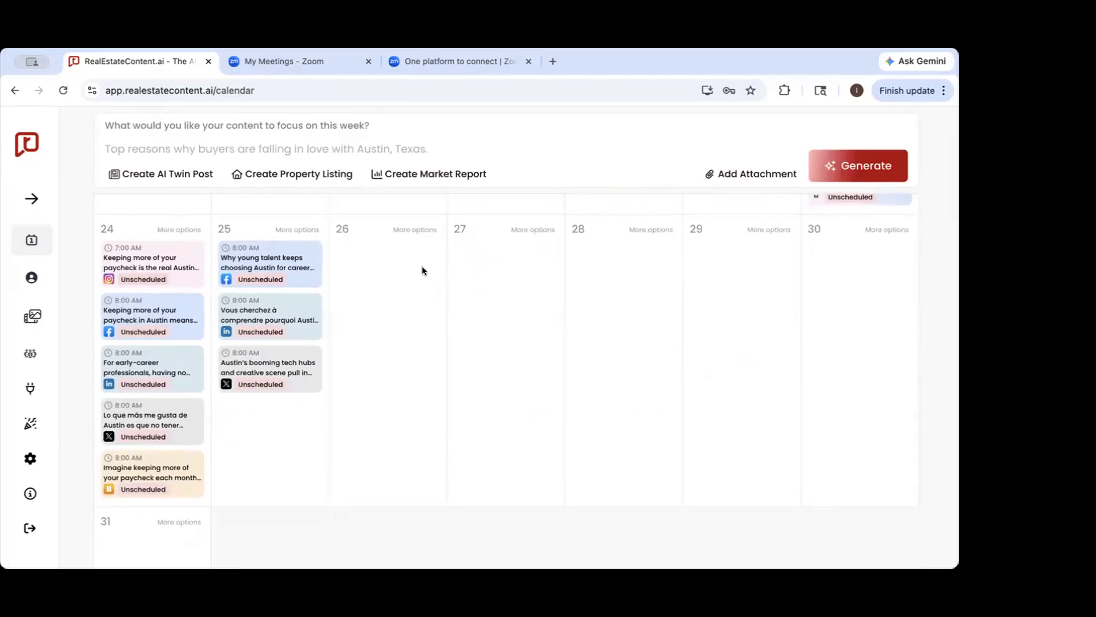
{"action": "scroll", "coordinate": [423, 266], "scroll_direction": "up", "scroll_amount": 7}
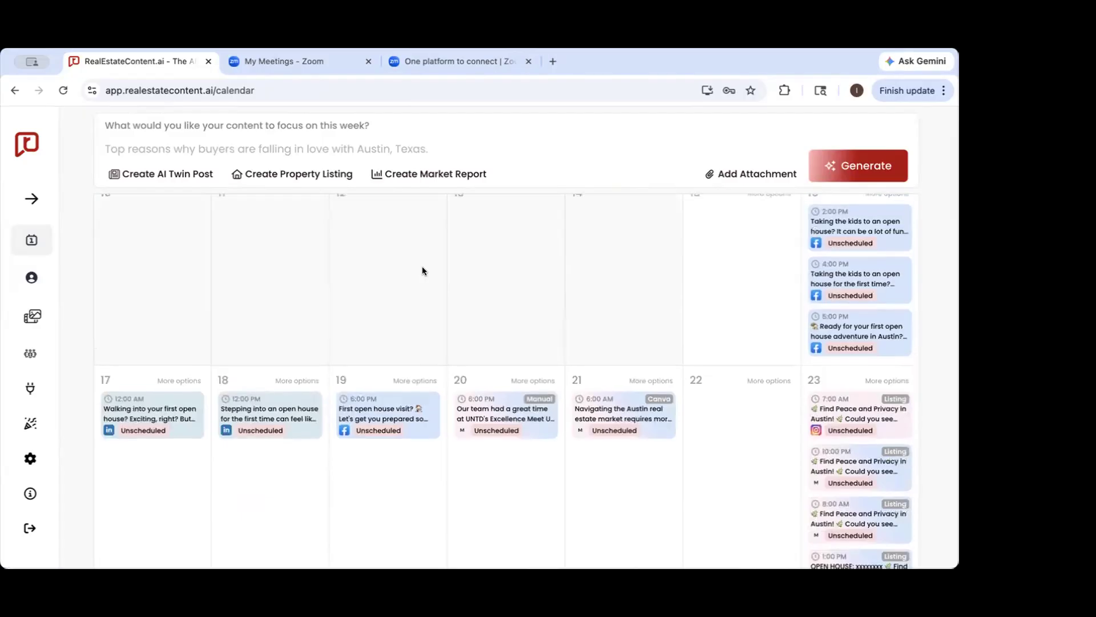
{"action": "scroll", "coordinate": [423, 267], "scroll_direction": "up", "scroll_amount": 4}
{"action": "scroll", "coordinate": [422, 266], "scroll_direction": "down", "scroll_amount": 7}
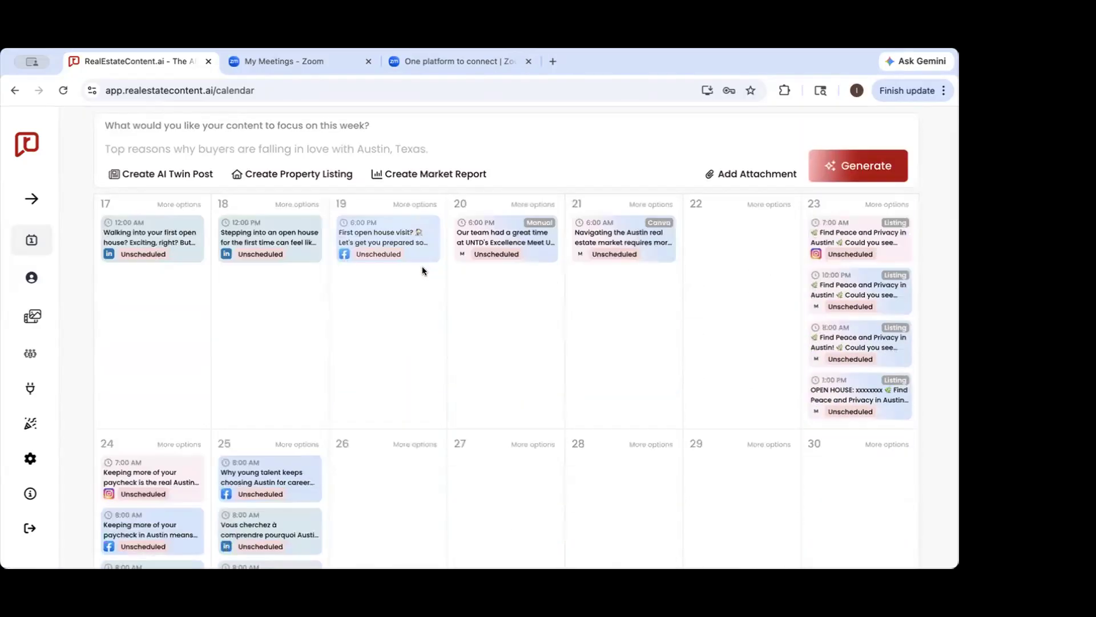
{"action": "scroll", "coordinate": [422, 267], "scroll_direction": "down", "scroll_amount": 3}
{"action": "scroll", "coordinate": [423, 266], "scroll_direction": "up", "scroll_amount": 1}
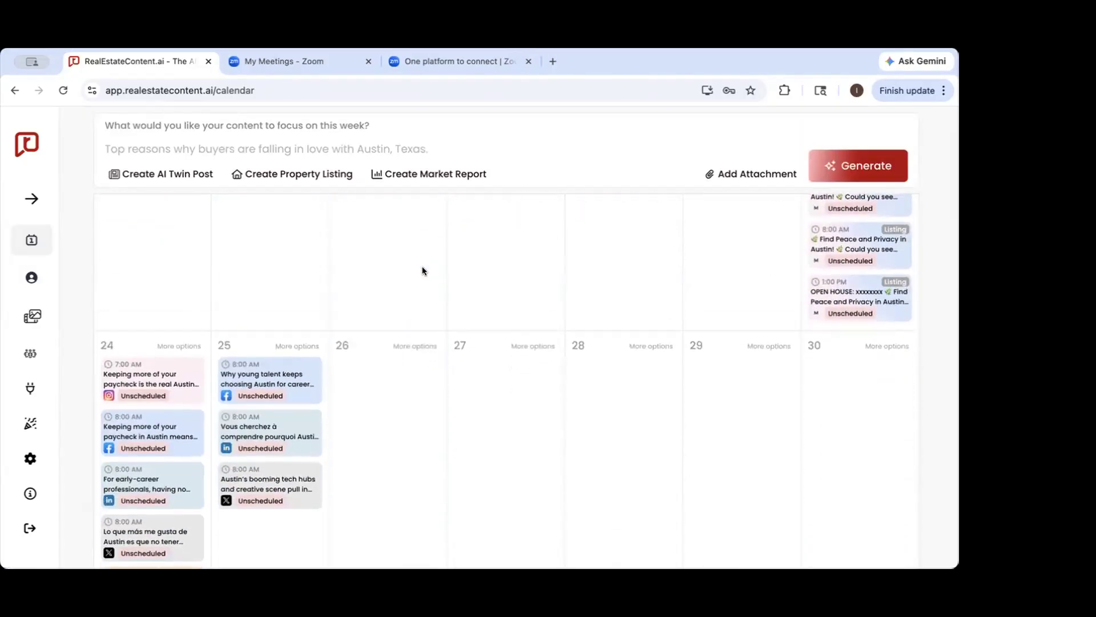
{"action": "scroll", "coordinate": [422, 266], "scroll_direction": "up", "scroll_amount": 7}
Check the June 2026 calendar for posts and return to the May 2026 calendar
{"action": "left_click", "coordinate": [197, 277]}
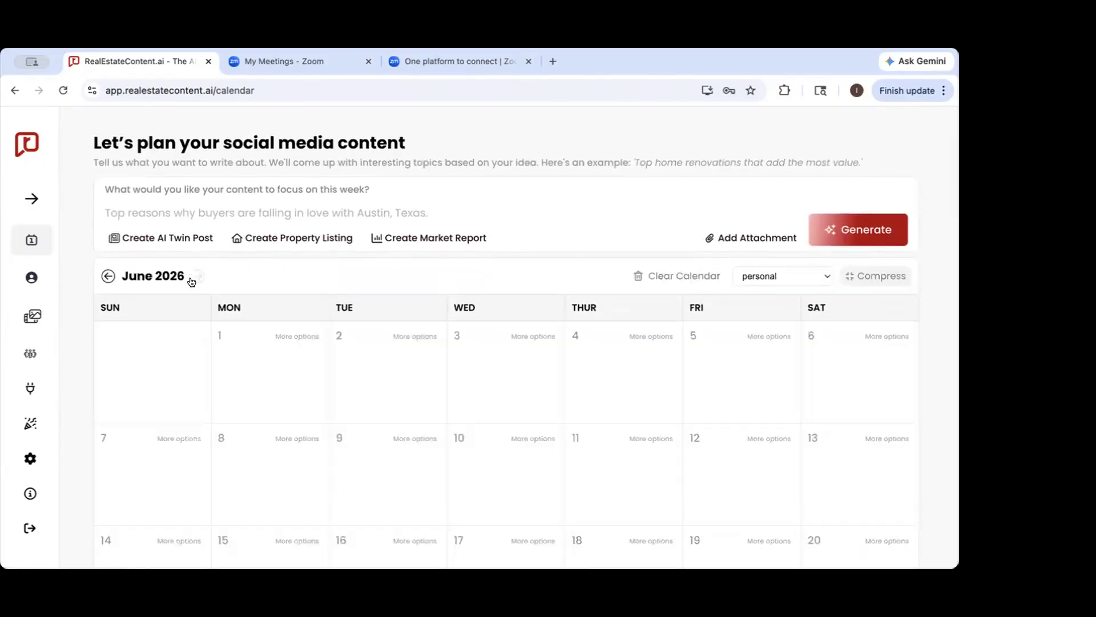
{"action": "scroll", "coordinate": [490, 315], "scroll_direction": "down", "scroll_amount": 5}
{"action": "scroll", "coordinate": [489, 319], "scroll_direction": "up", "scroll_amount": 2}
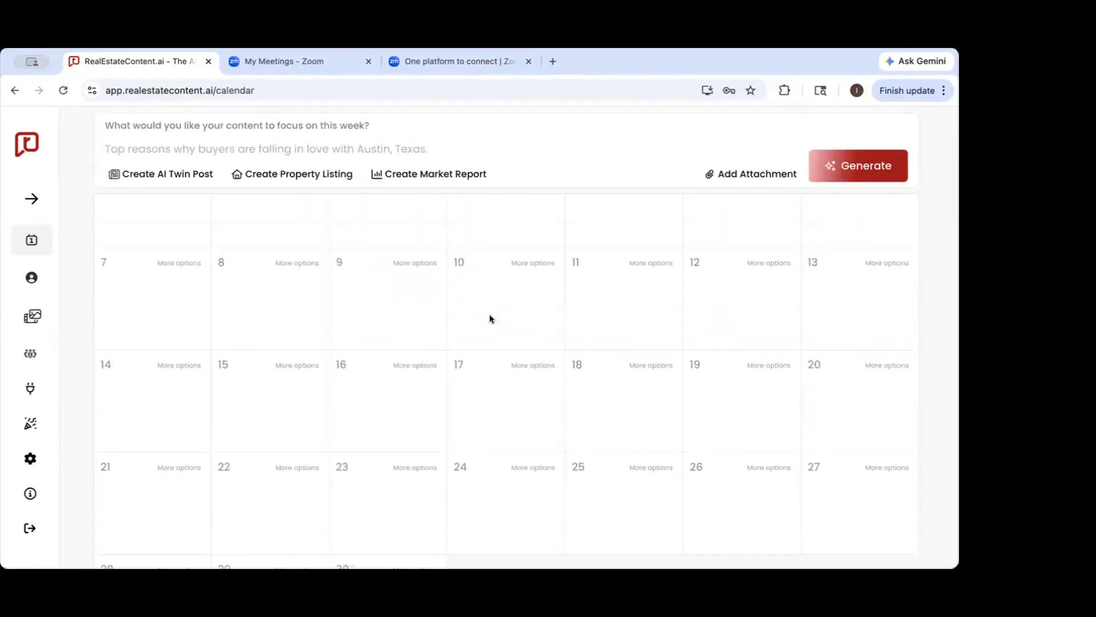
{"action": "scroll", "coordinate": [489, 319], "scroll_direction": "up", "scroll_amount": 3}
{"action": "left_click", "coordinate": [106, 278]}
{"action": "scroll", "coordinate": [368, 323], "scroll_direction": "down", "scroll_amount": 4}
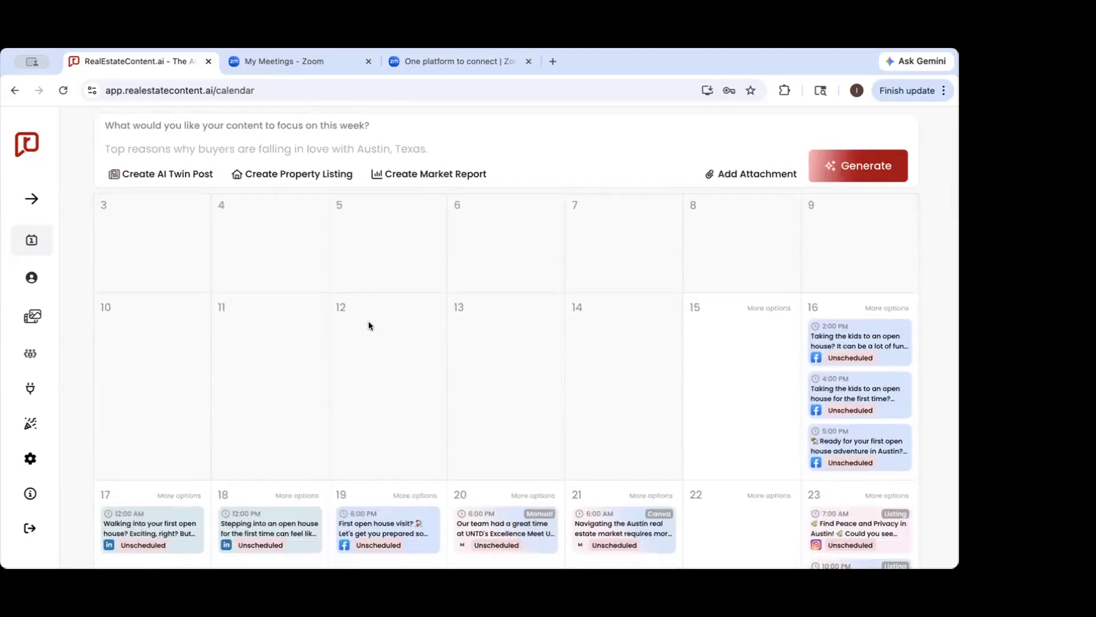
{"action": "scroll", "coordinate": [369, 322], "scroll_direction": "up", "scroll_amount": 2}
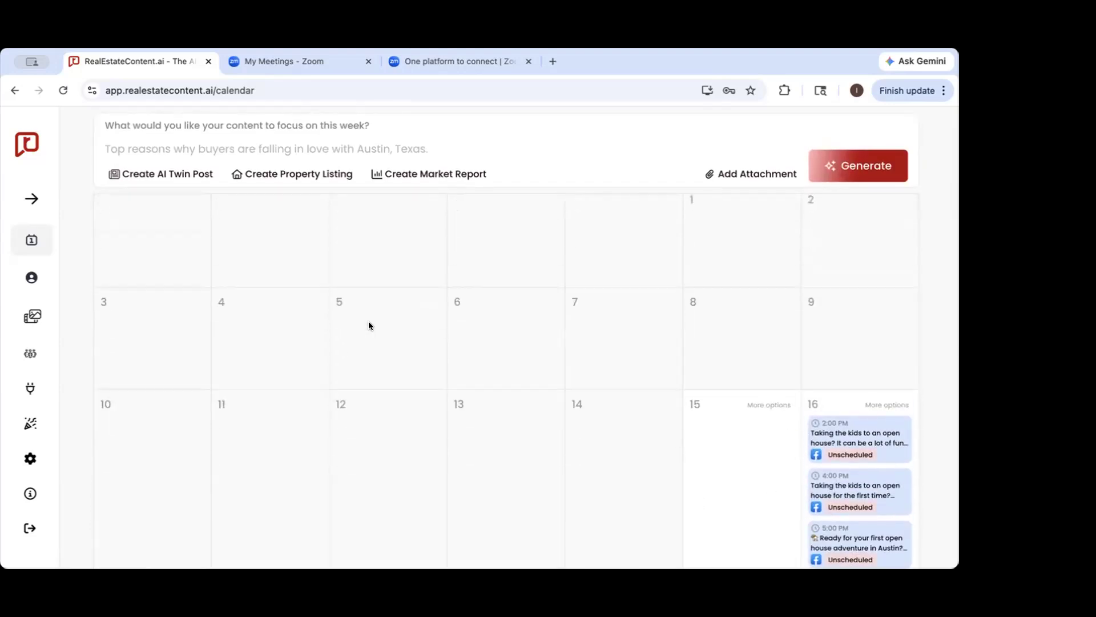
{"action": "scroll", "coordinate": [369, 325], "scroll_direction": "up", "scroll_amount": 3}
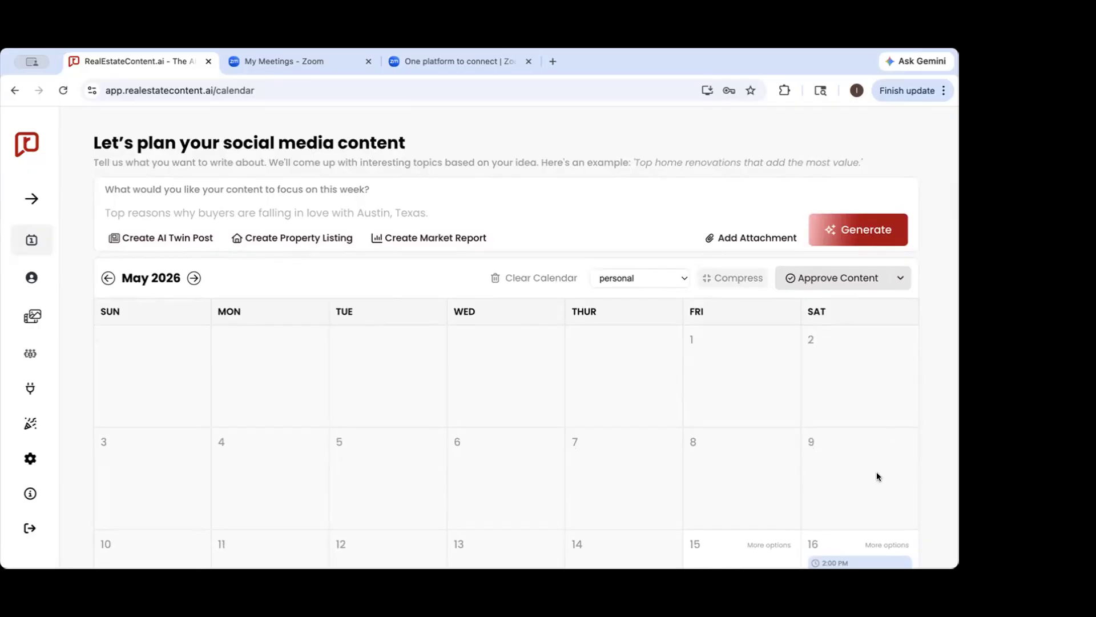
{"action": "left_click", "coordinate": [943, 472]}
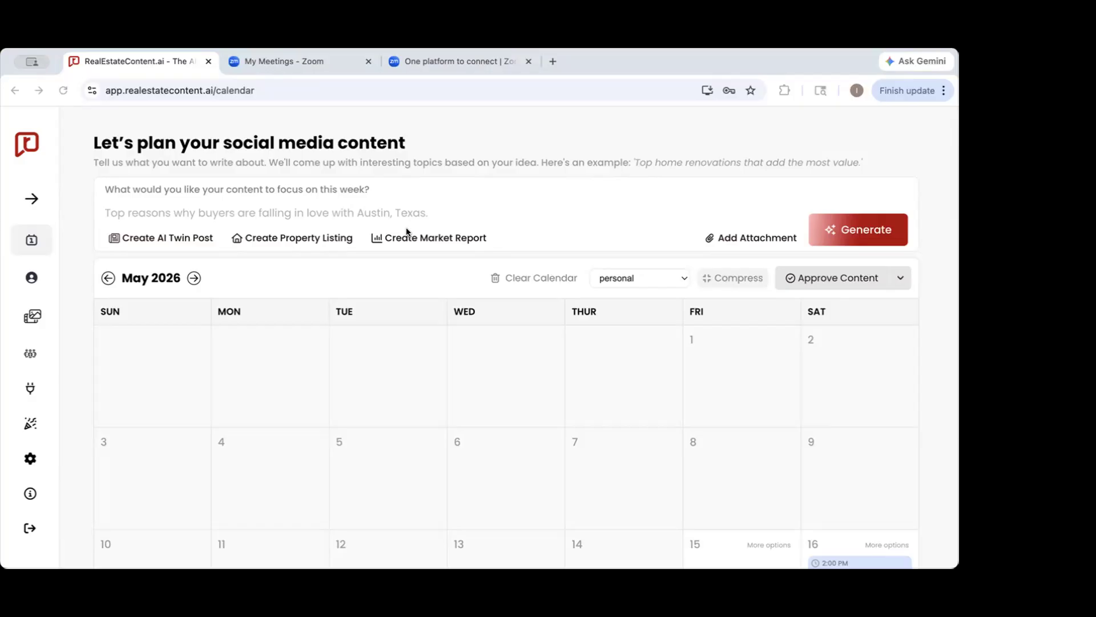
{"action": "left_click", "coordinate": [354, 211]}
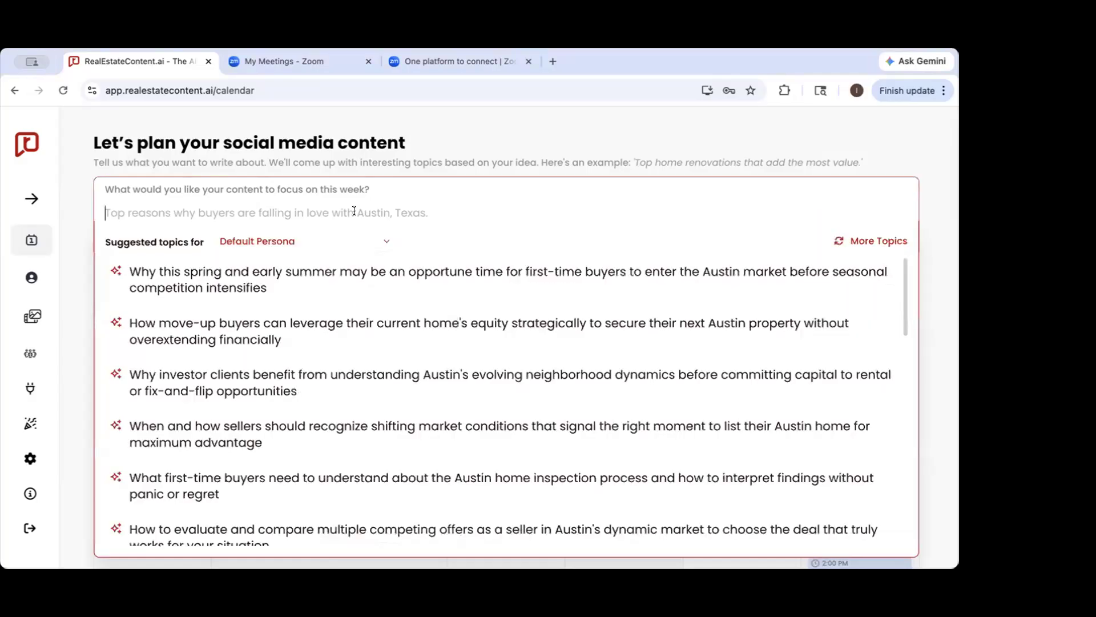
{"action": "type", "text": "top reasons why dog owners love living in ausin texas"}
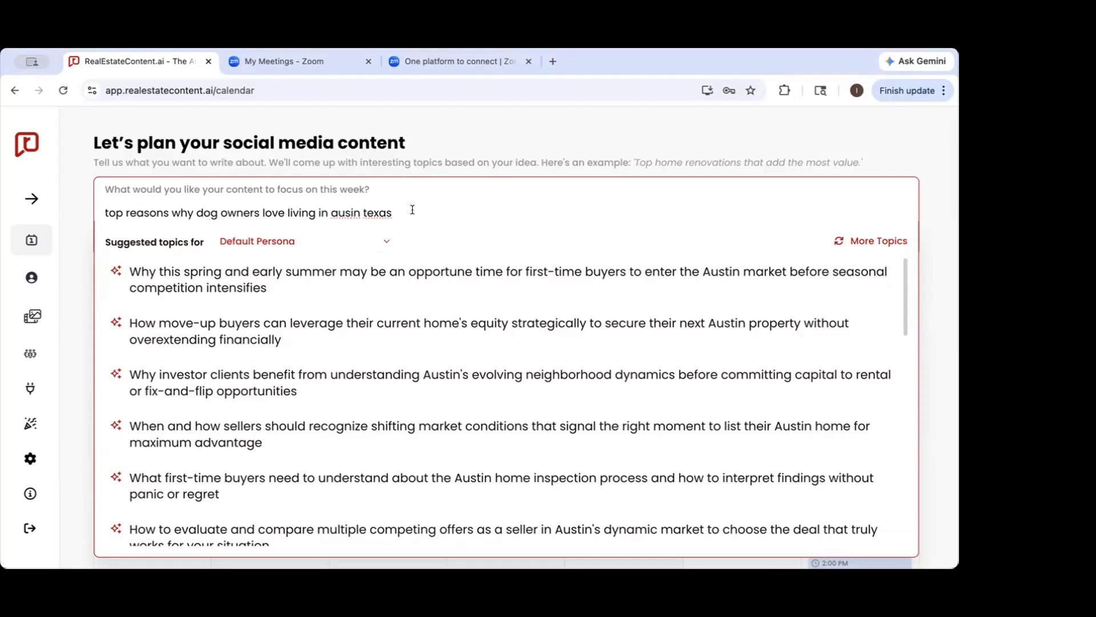
{"action": "left_click_drag", "start_coordinate": [394, 212], "coordinate": [106, 194]}
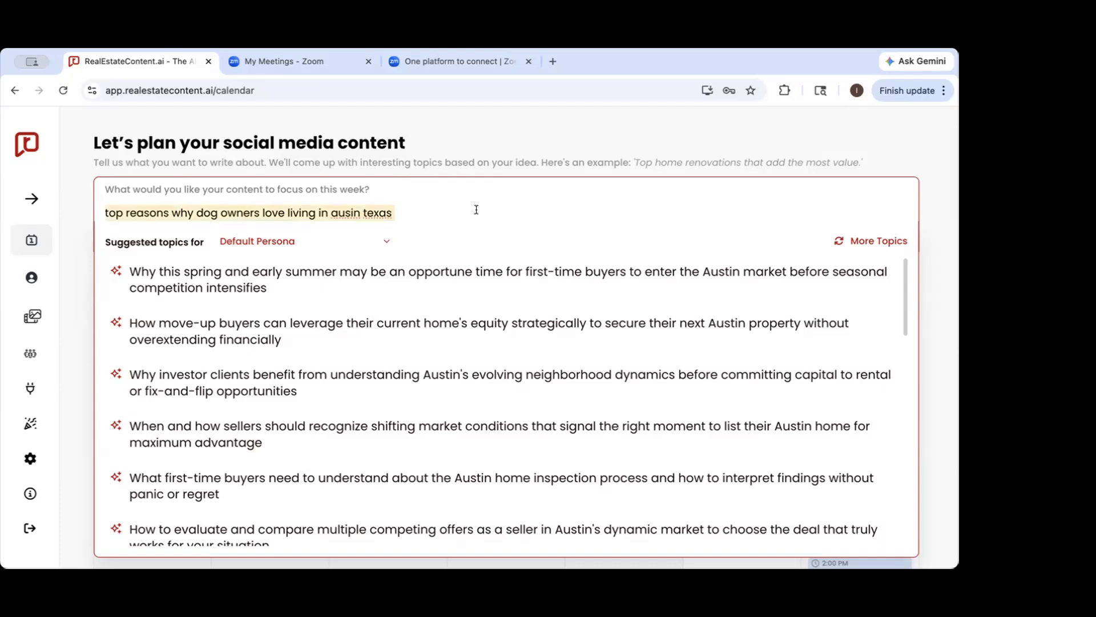
{"action": "key", "text": "BackSpace"}
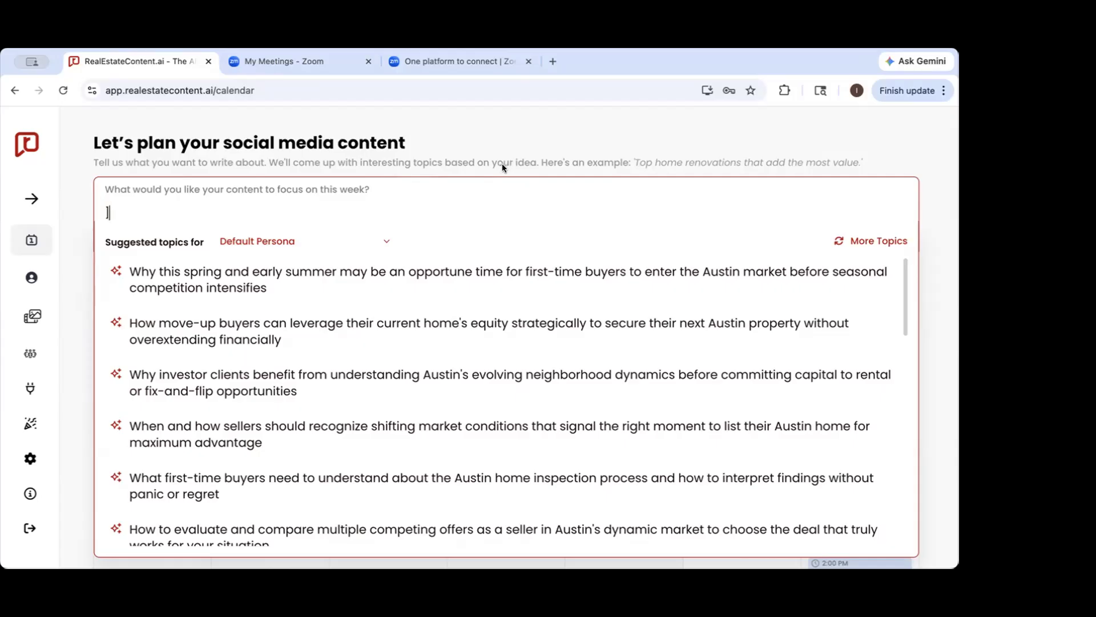
{"action": "left_click", "coordinate": [546, 157]}
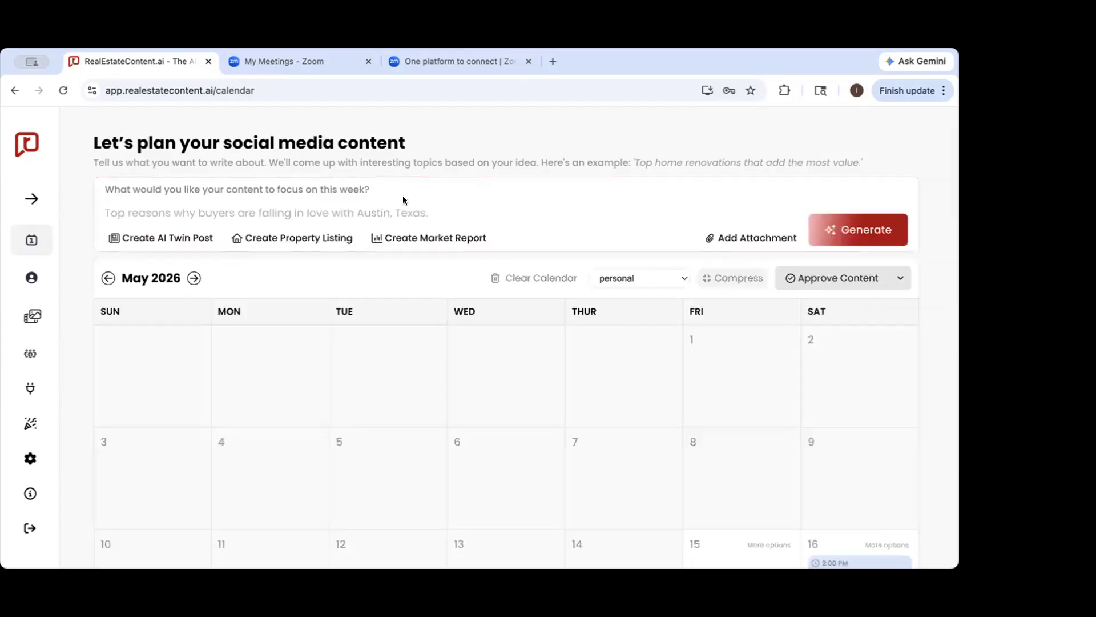
Examine the suggested content topics for the Default Persona through to the end of the list
{"action": "left_click", "coordinate": [370, 211]}
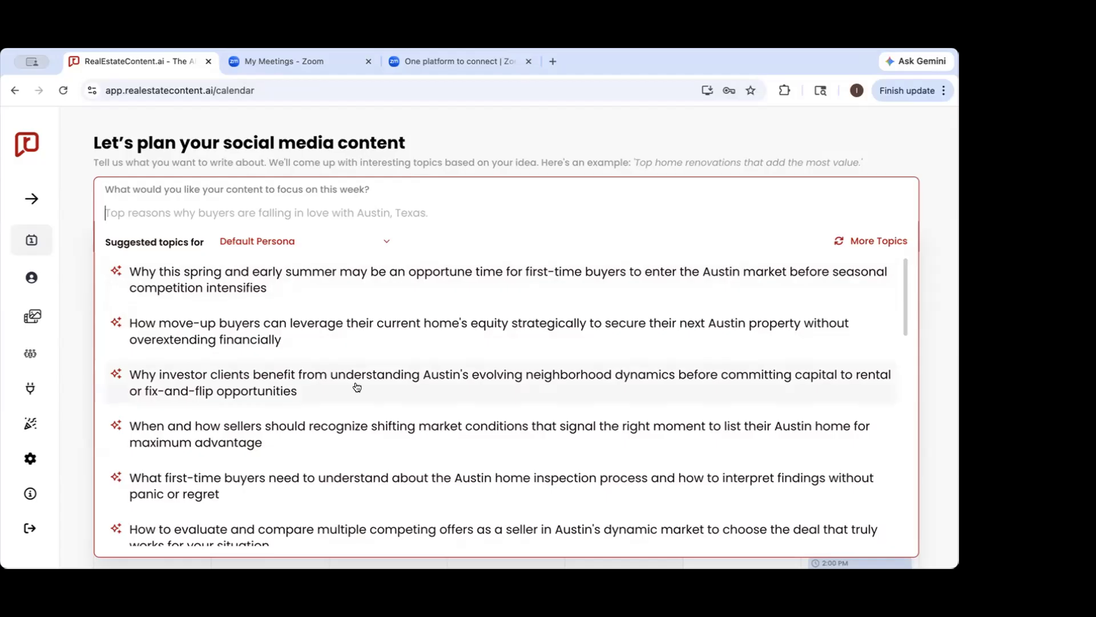
{"action": "scroll", "coordinate": [293, 472], "scroll_direction": "down", "scroll_amount": 5}
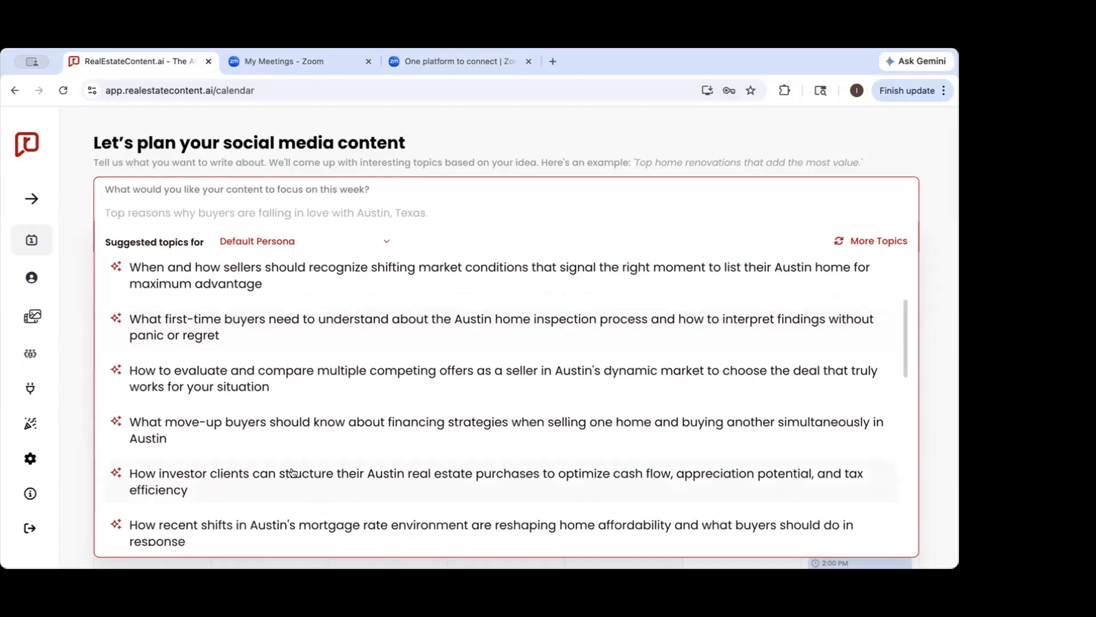
{"action": "scroll", "coordinate": [293, 472], "scroll_direction": "down", "scroll_amount": 3}
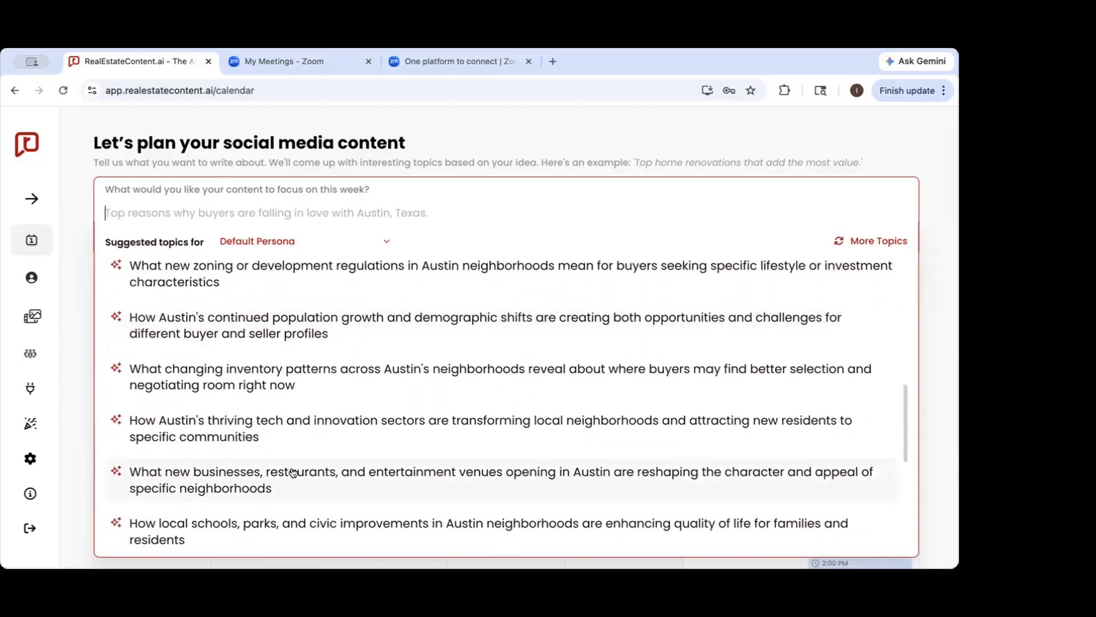
{"action": "scroll", "coordinate": [293, 473], "scroll_direction": "down", "scroll_amount": 6}
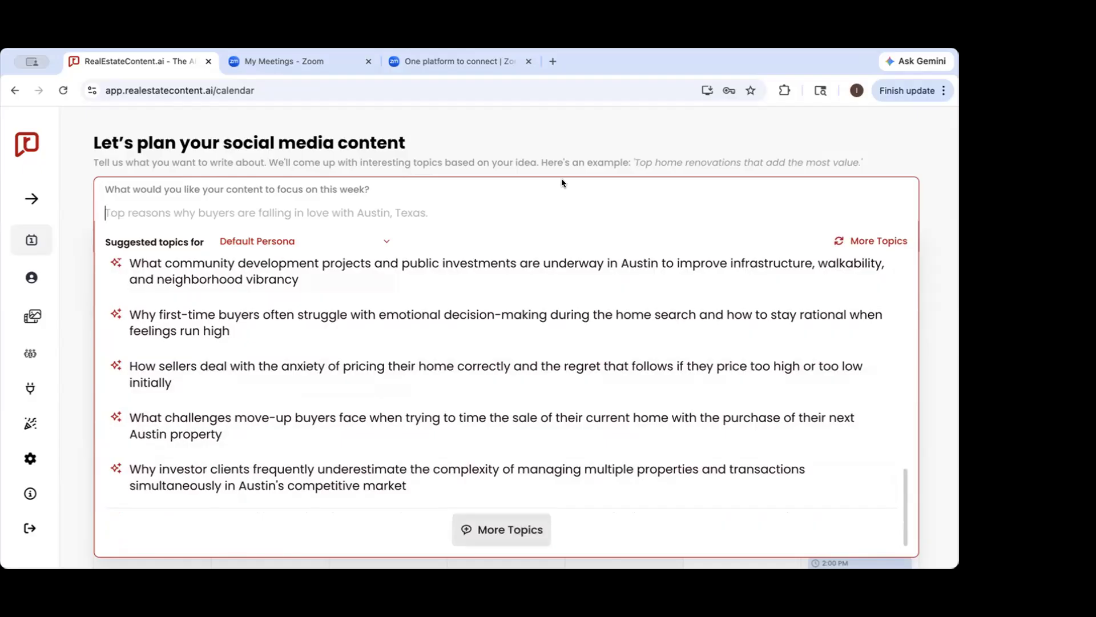
{"action": "left_click", "coordinate": [552, 147]}
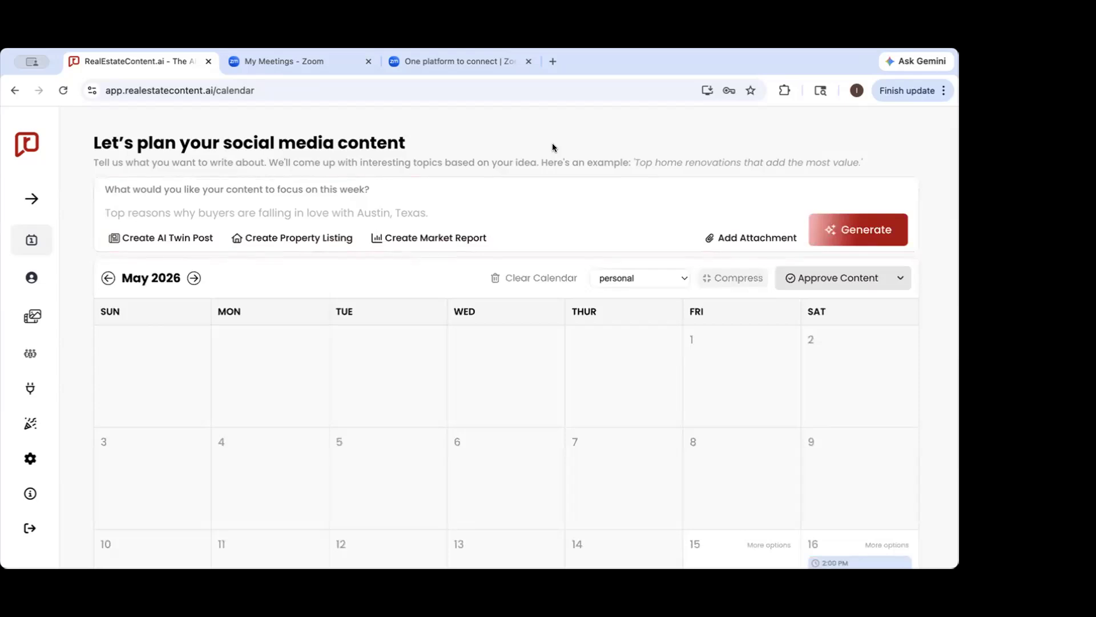
{"action": "left_click", "coordinate": [215, 211]}
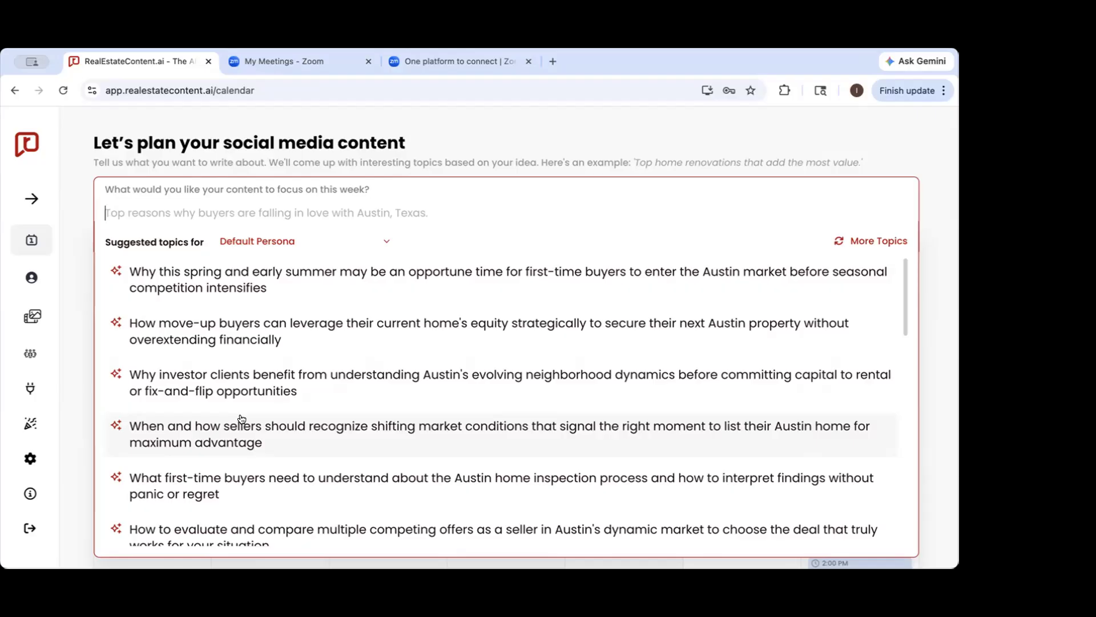
{"action": "left_click", "coordinate": [454, 137]}
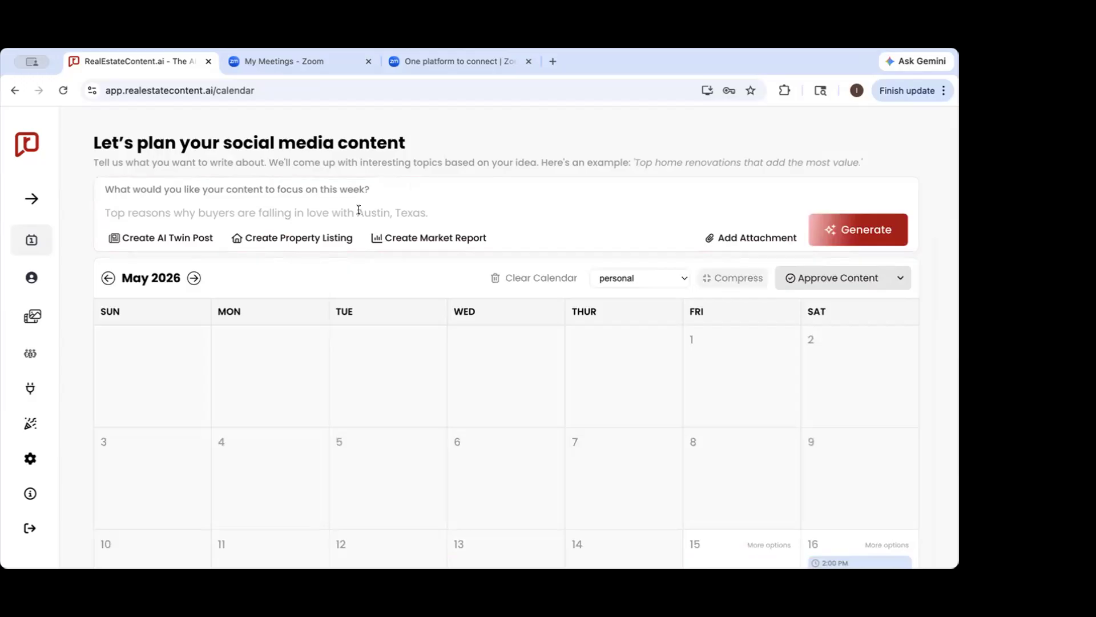
{"action": "left_click", "coordinate": [277, 203]}
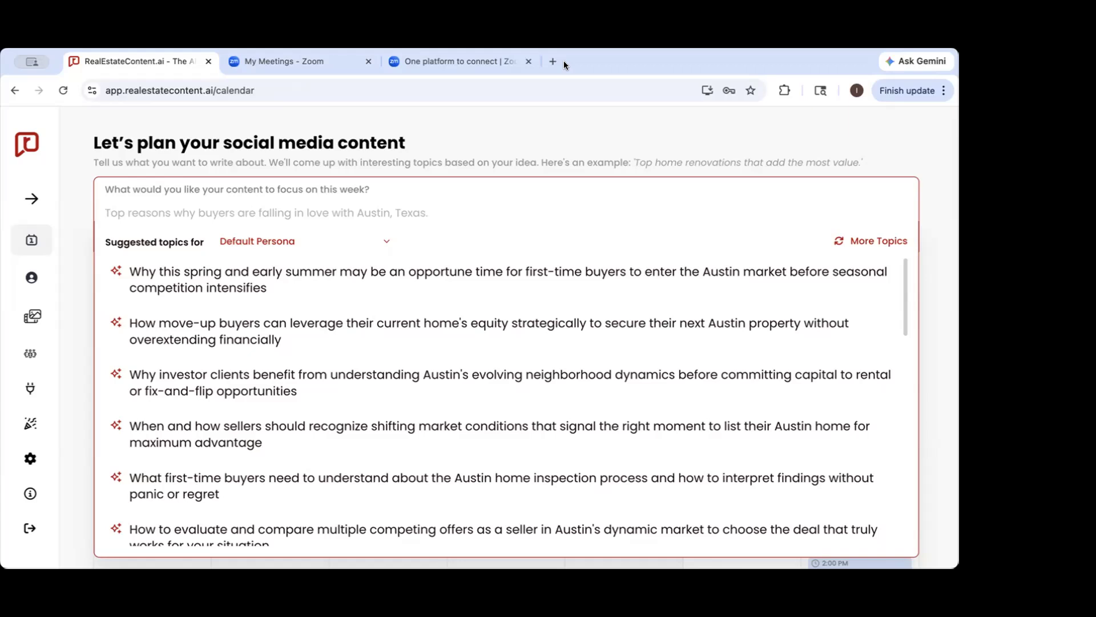
{"action": "left_click", "coordinate": [749, 137]}
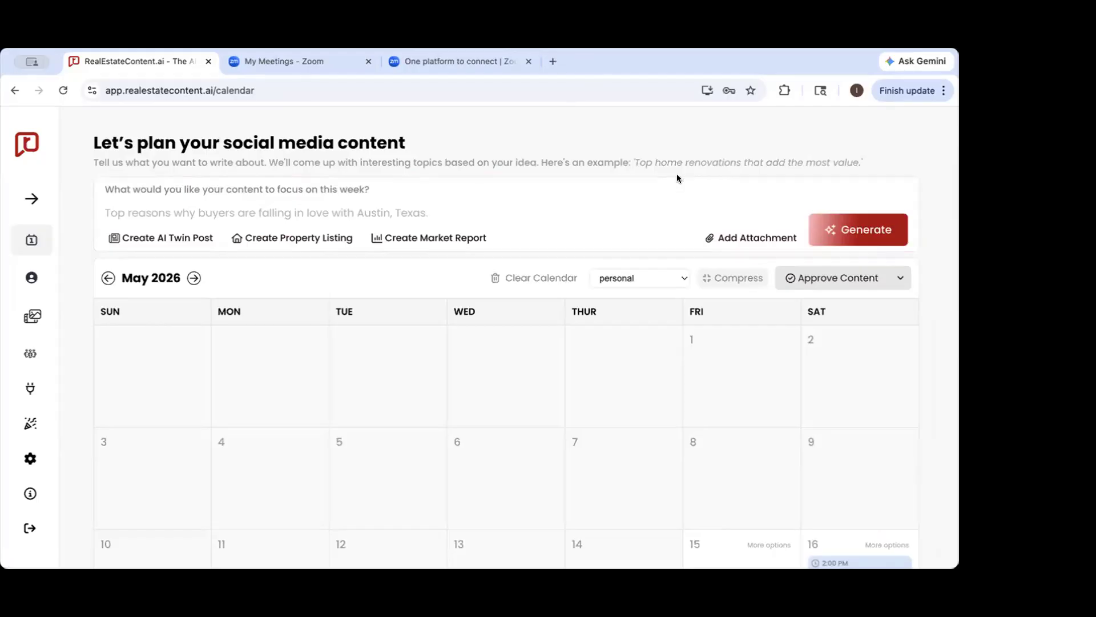
Choose the suggested topic on why investor clients benefit from understanding Austin's evolving neighborhood dynamics and bring up its content generation settings
{"action": "mouse_move", "coordinate": [759, 238]}
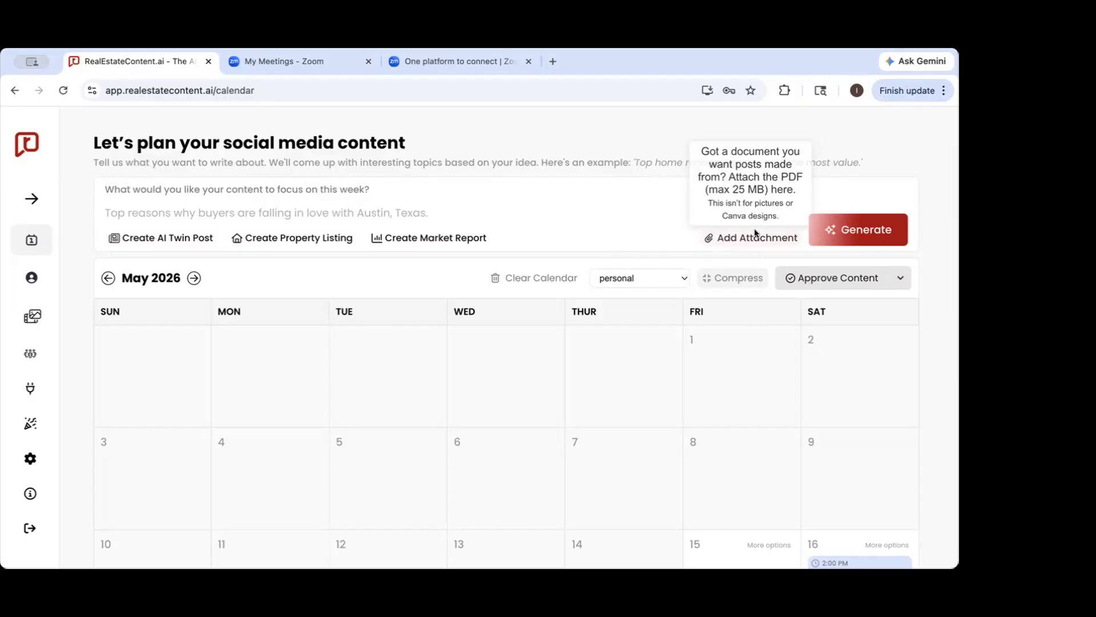
{"action": "left_click", "coordinate": [178, 215]}
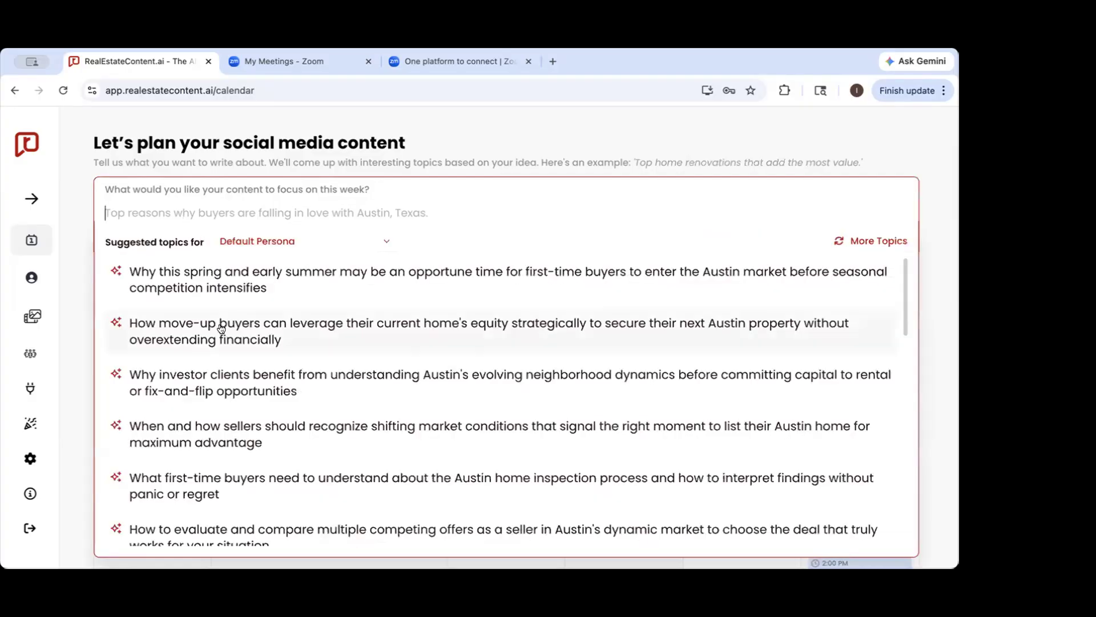
{"action": "left_click", "coordinate": [199, 384]}
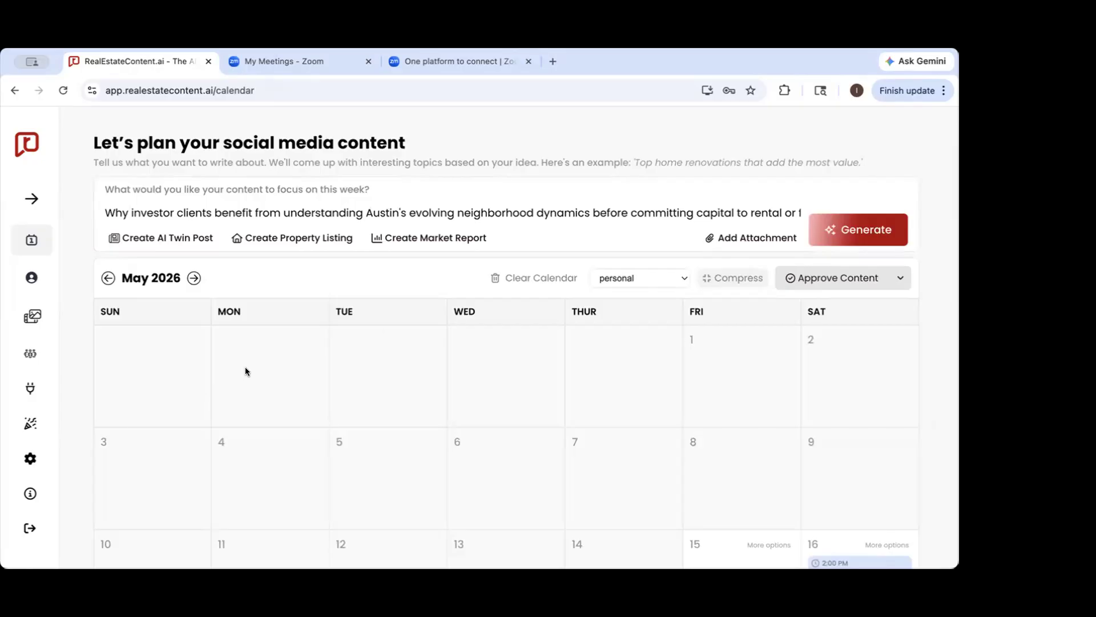
{"action": "left_click", "coordinate": [853, 231]}
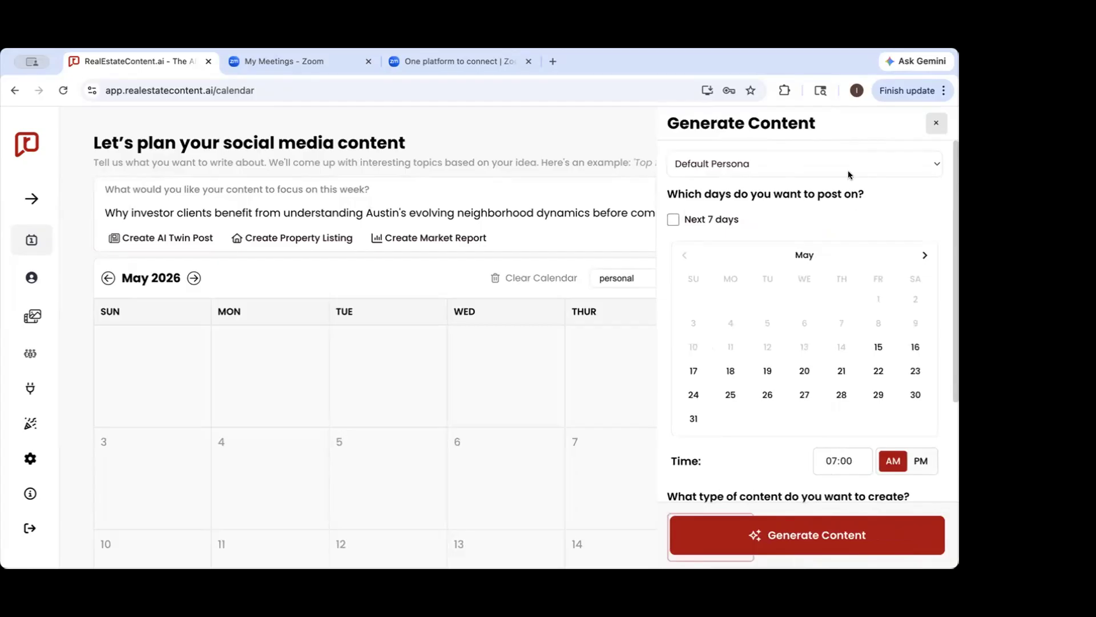
Review the personas available for content generation and keep Default Persona selected
{"action": "scroll", "coordinate": [860, 238], "scroll_direction": "down", "scroll_amount": 5}
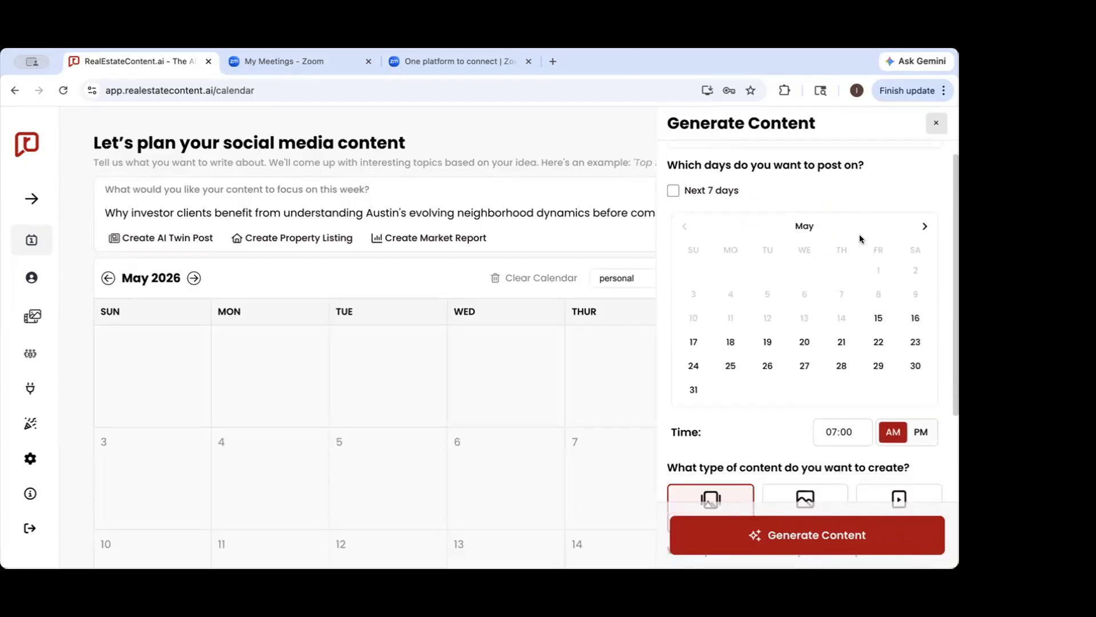
{"action": "scroll", "coordinate": [860, 238], "scroll_direction": "up", "scroll_amount": 5}
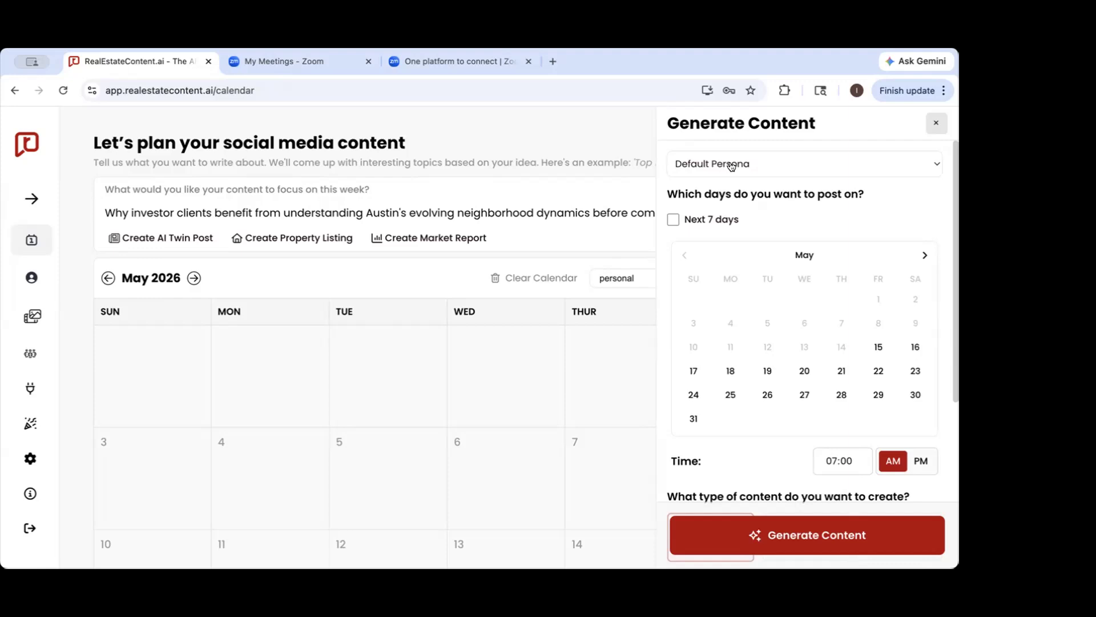
{"action": "left_click", "coordinate": [728, 164]}
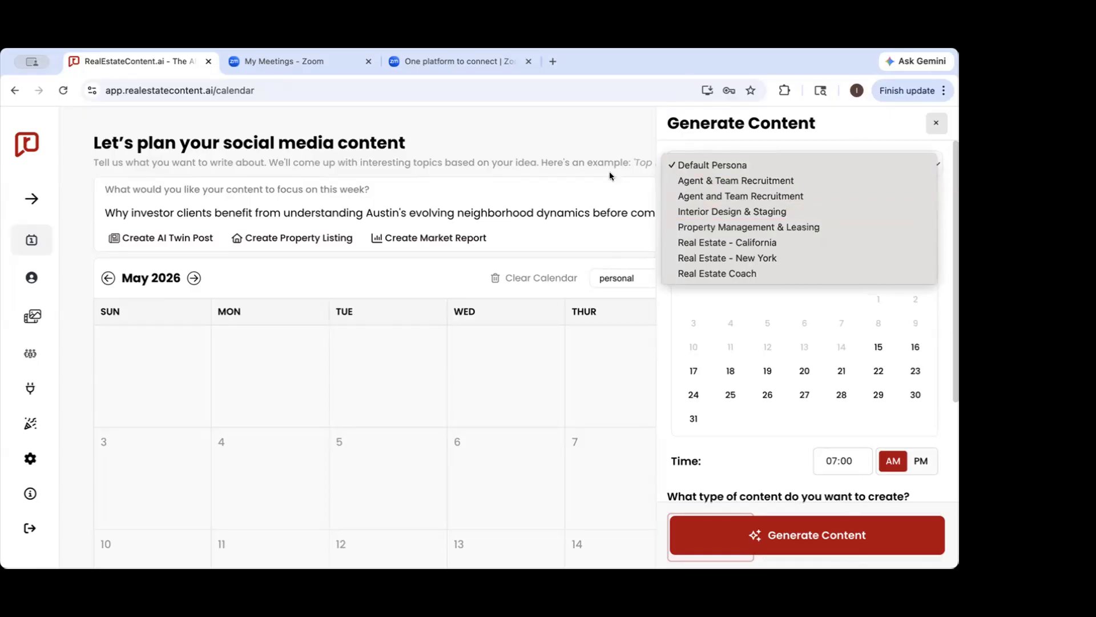
{"action": "left_click", "coordinate": [791, 128]}
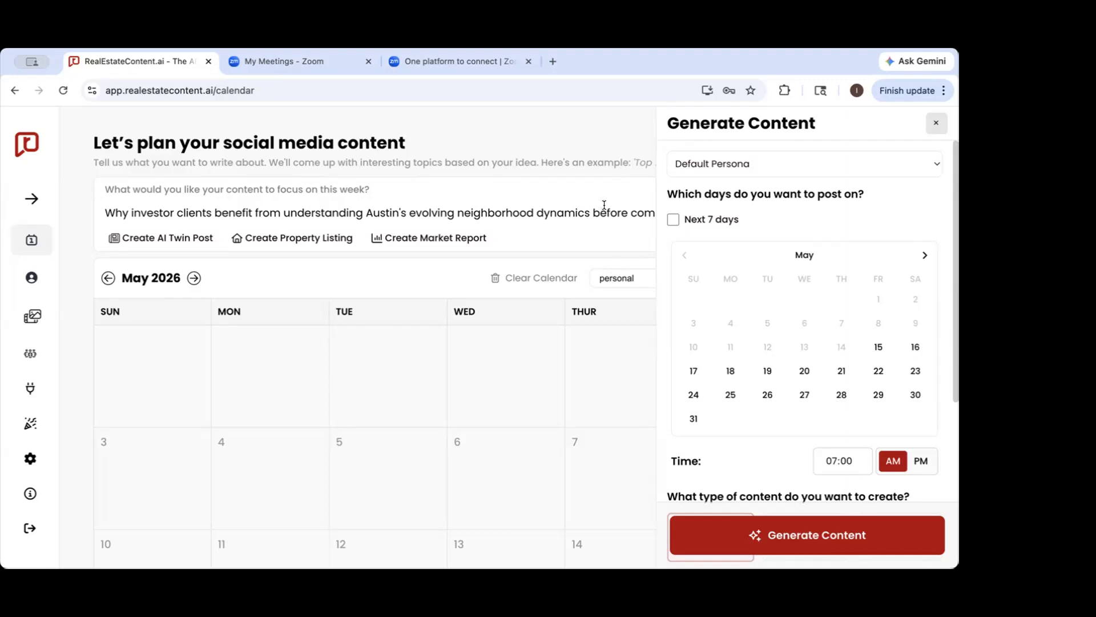
{"action": "left_click", "coordinate": [711, 166]}
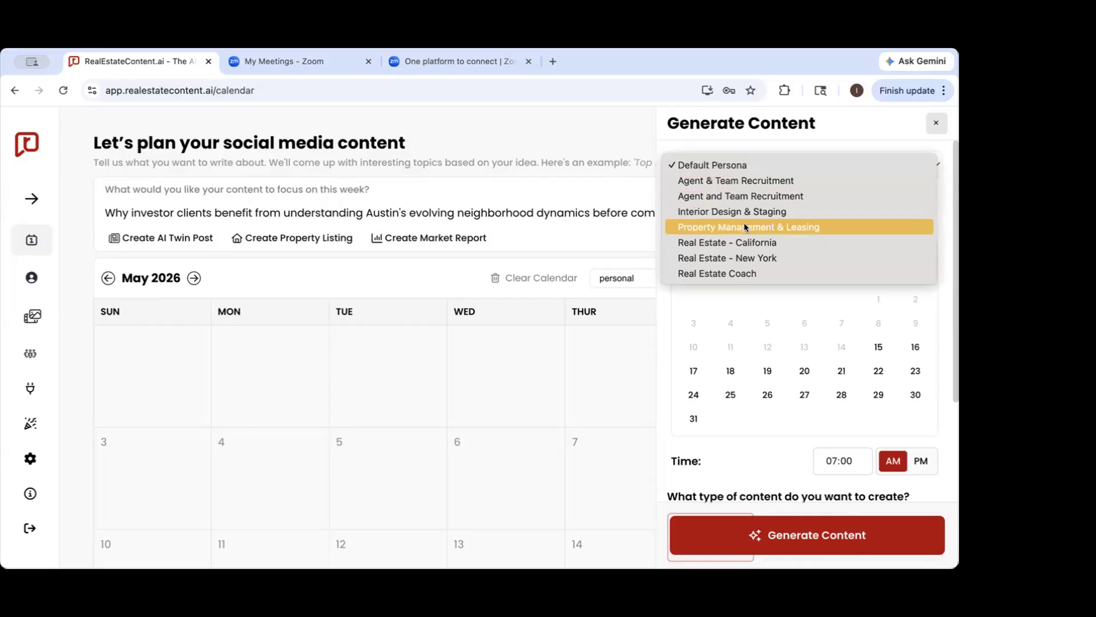
{"action": "left_click", "coordinate": [731, 123]}
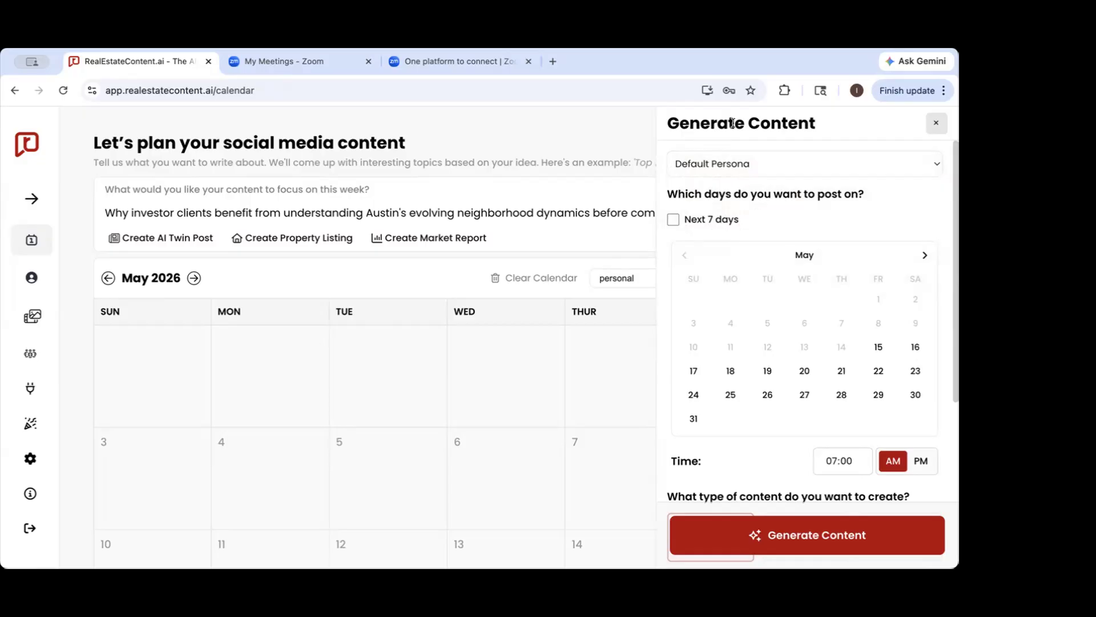
{"action": "left_click", "coordinate": [759, 166]}
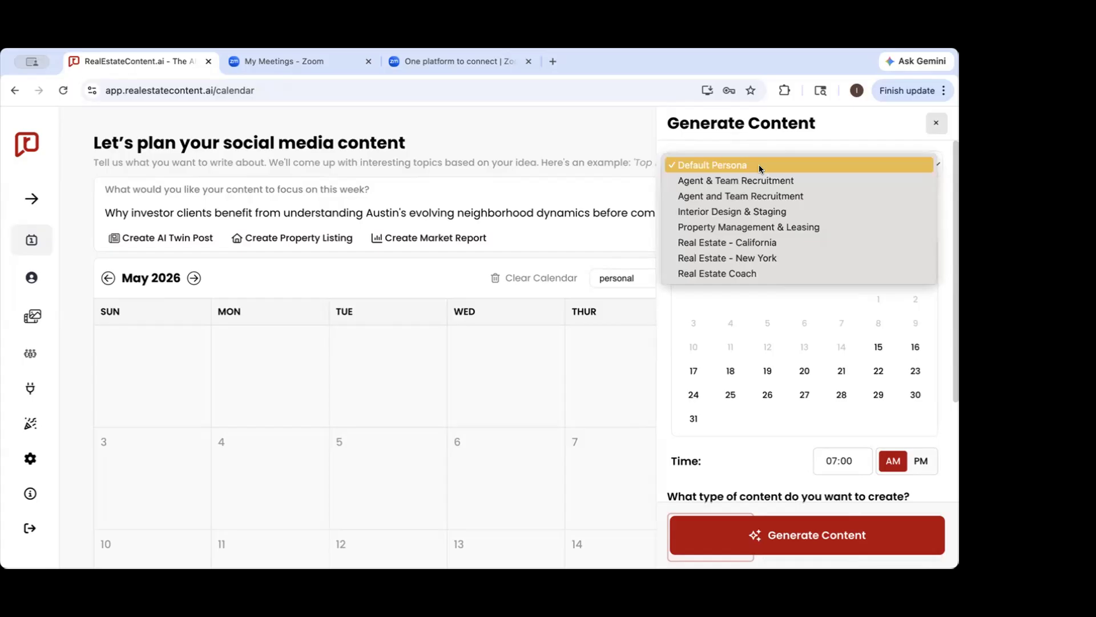
{"action": "left_click", "coordinate": [759, 167]}
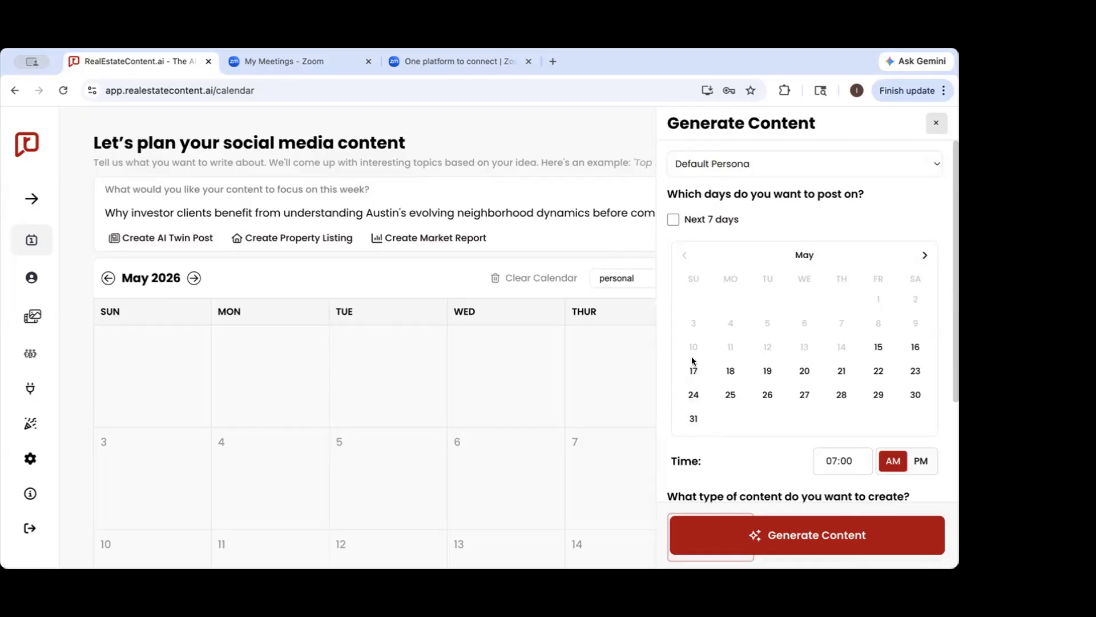
Select May 17 through May 23 as the posting days
{"action": "left_click", "coordinate": [693, 371]}
{"action": "left_click", "coordinate": [731, 370]}
{"action": "left_click", "coordinate": [765, 372]}
{"action": "left_click", "coordinate": [803, 372]}
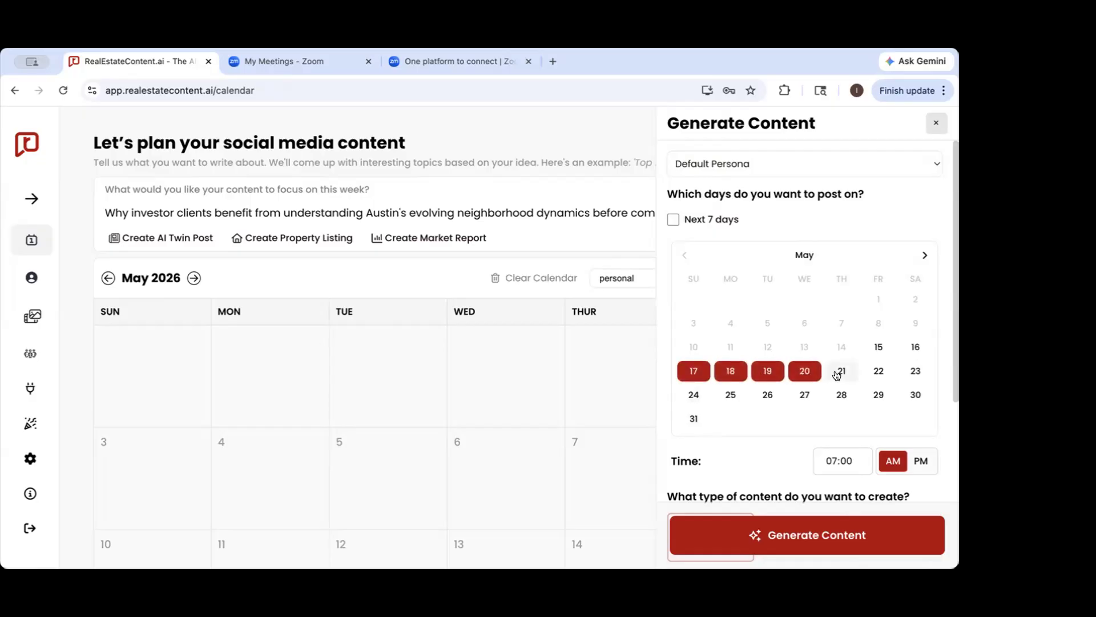
{"action": "left_click", "coordinate": [840, 372]}
{"action": "left_click", "coordinate": [879, 373]}
{"action": "left_click", "coordinate": [904, 372]}
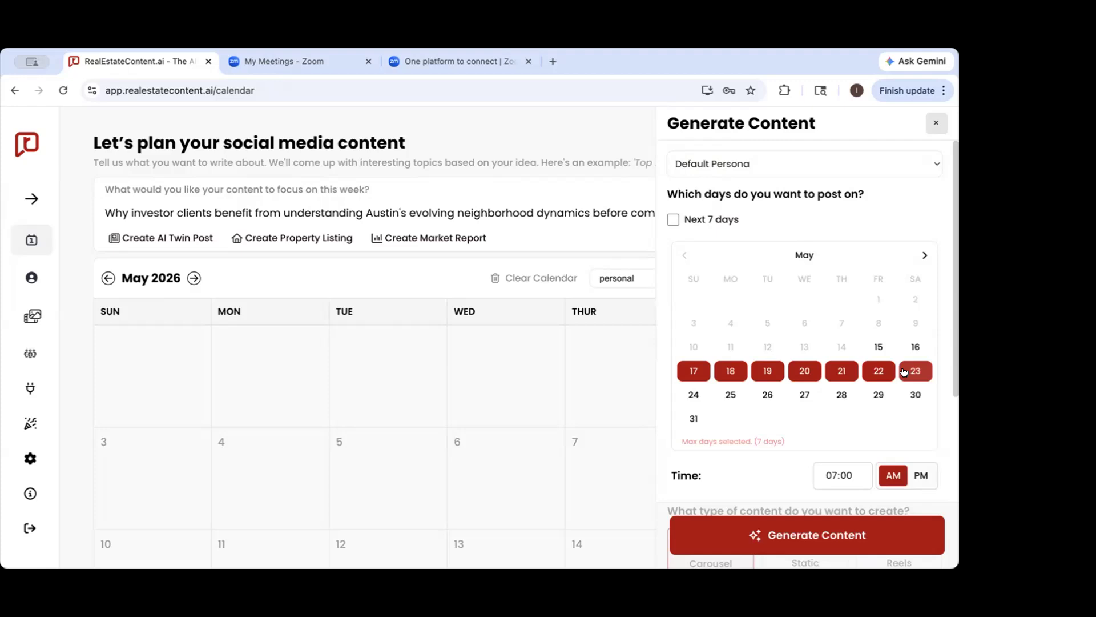
Deselect all the posting days from May 17 through May 23
{"action": "left_click", "coordinate": [903, 372]}
{"action": "left_click", "coordinate": [879, 371]}
{"action": "left_click", "coordinate": [841, 370]}
{"action": "left_click", "coordinate": [805, 371]}
{"action": "left_click", "coordinate": [764, 368]}
{"action": "left_click", "coordinate": [730, 370]}
{"action": "left_click", "coordinate": [693, 370]}
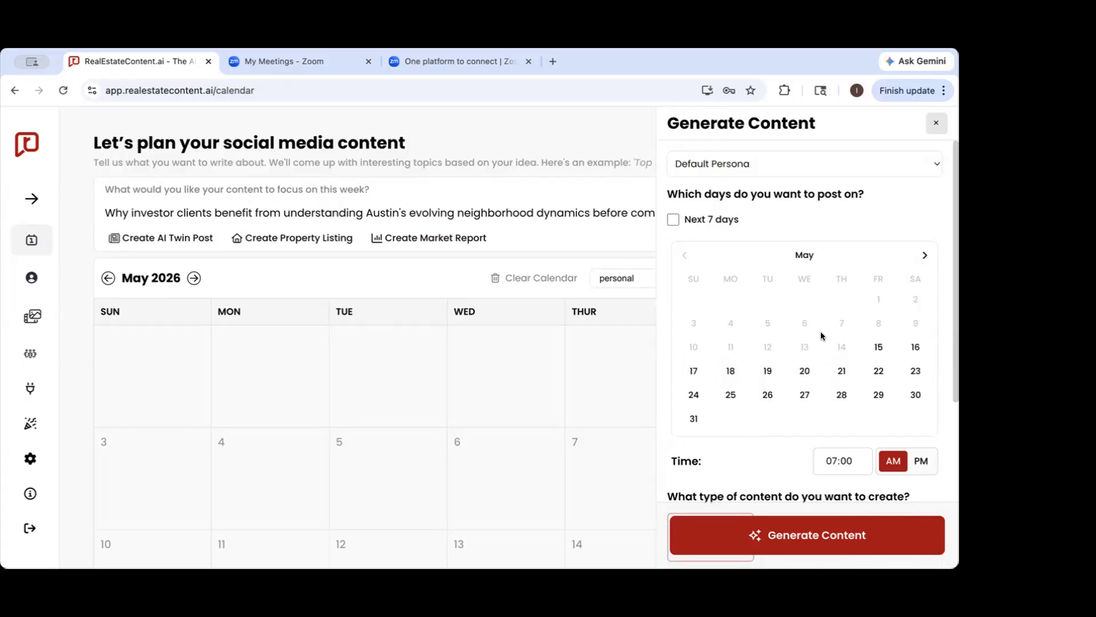
Select the Saturdays May 16, 23 and 30 and June 6, 13 and 20 as posting days
{"action": "left_click", "coordinate": [915, 346]}
{"action": "left_click", "coordinate": [915, 370]}
{"action": "left_click", "coordinate": [915, 394]}
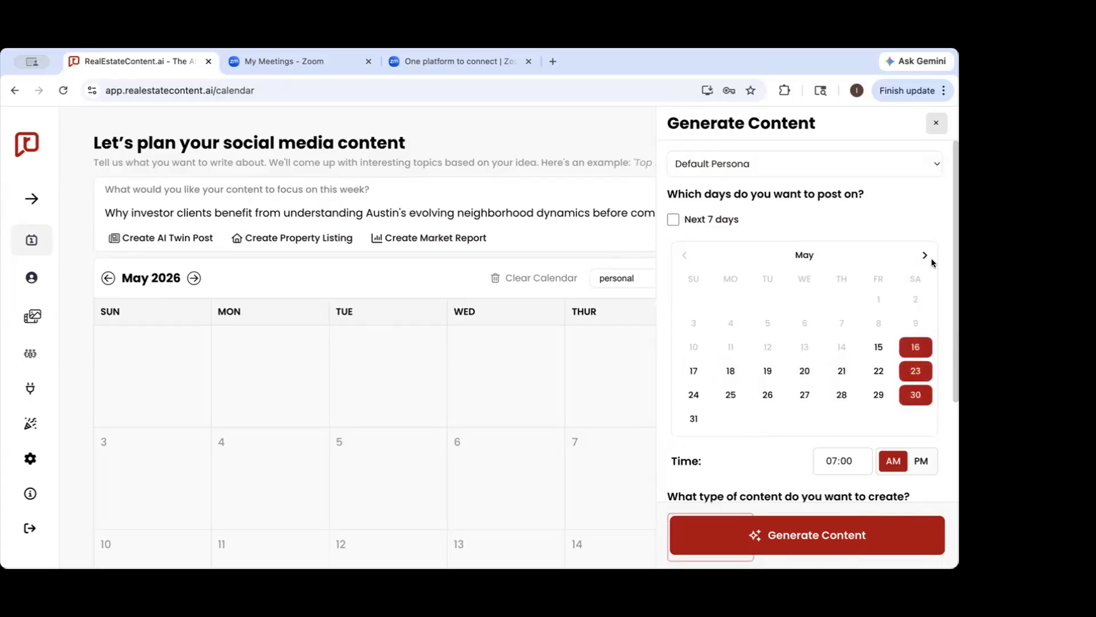
{"action": "left_click", "coordinate": [925, 255]}
{"action": "left_click", "coordinate": [915, 298]}
{"action": "left_click", "coordinate": [915, 322]}
{"action": "left_click", "coordinate": [915, 347]}
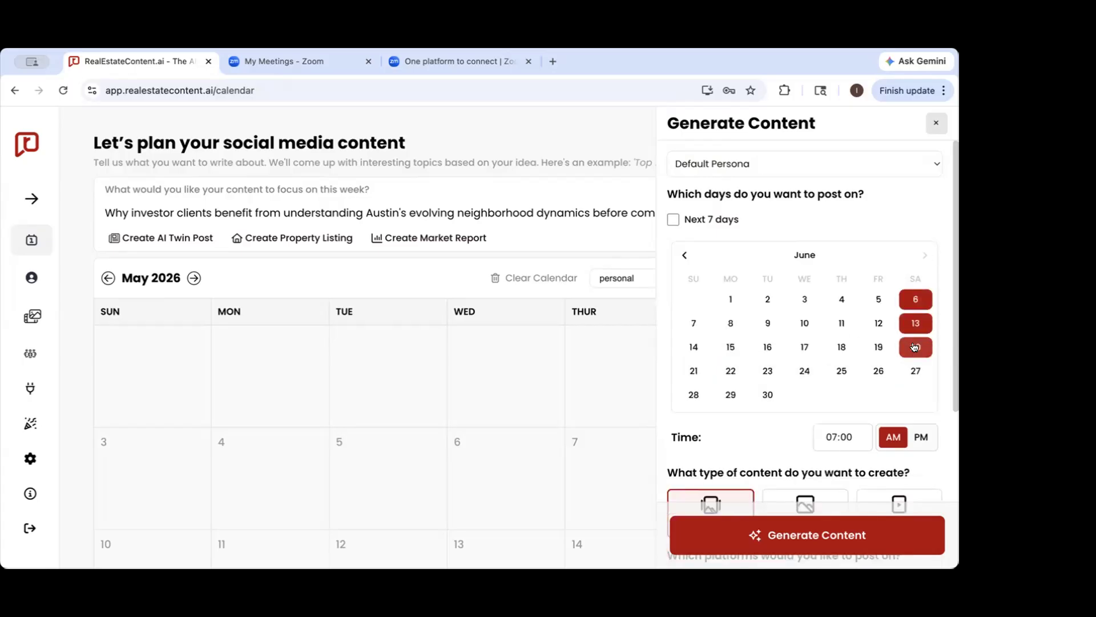
Deselect the June Saturdays and May 23 and 30, keeping only May 16 as the posting day
{"action": "left_click", "coordinate": [915, 346]}
{"action": "left_click", "coordinate": [915, 323]}
{"action": "left_click", "coordinate": [915, 299]}
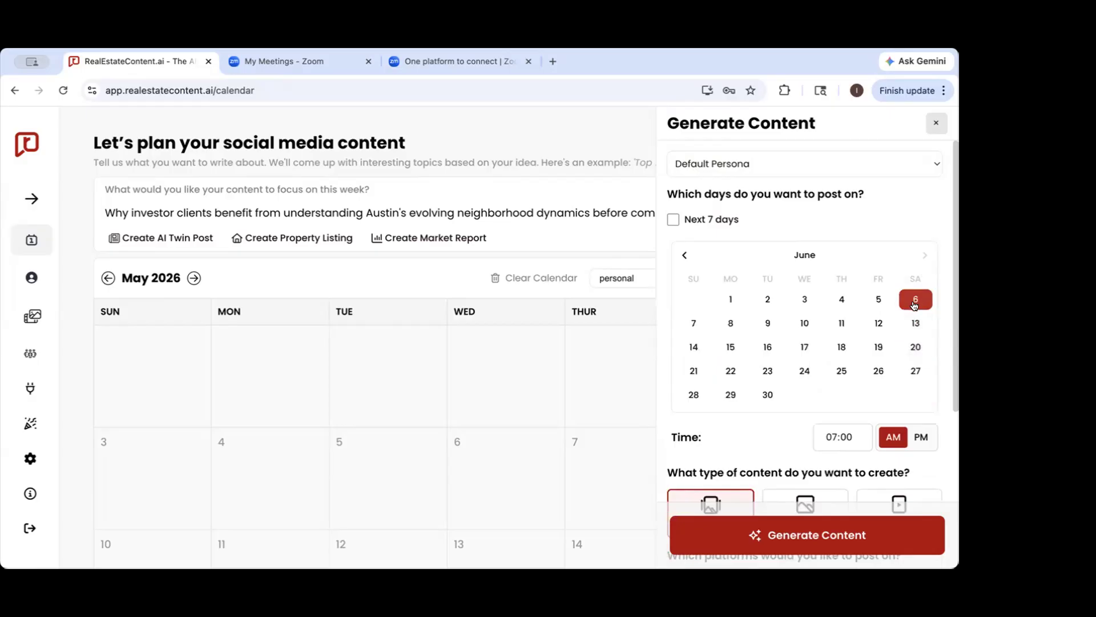
{"action": "left_click", "coordinate": [681, 255]}
{"action": "left_click", "coordinate": [915, 371]}
{"action": "left_click", "coordinate": [925, 255]}
{"action": "left_click", "coordinate": [914, 299]}
{"action": "left_click", "coordinate": [914, 347]}
{"action": "left_click", "coordinate": [914, 348]}
{"action": "left_click", "coordinate": [915, 297]}
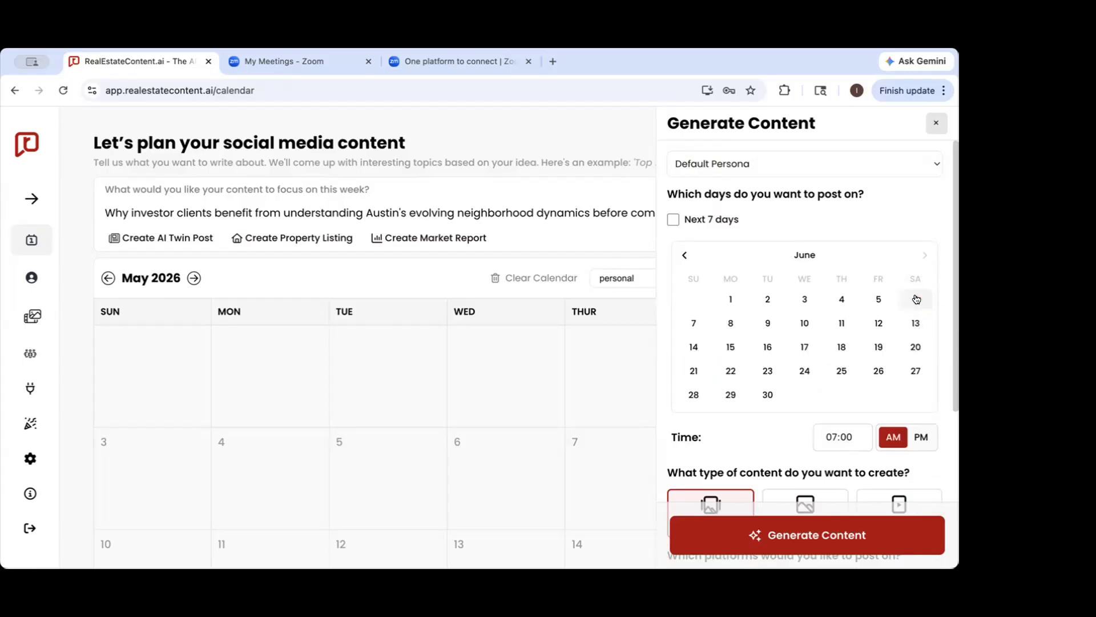
{"action": "left_click", "coordinate": [679, 254]}
{"action": "left_click", "coordinate": [917, 395]}
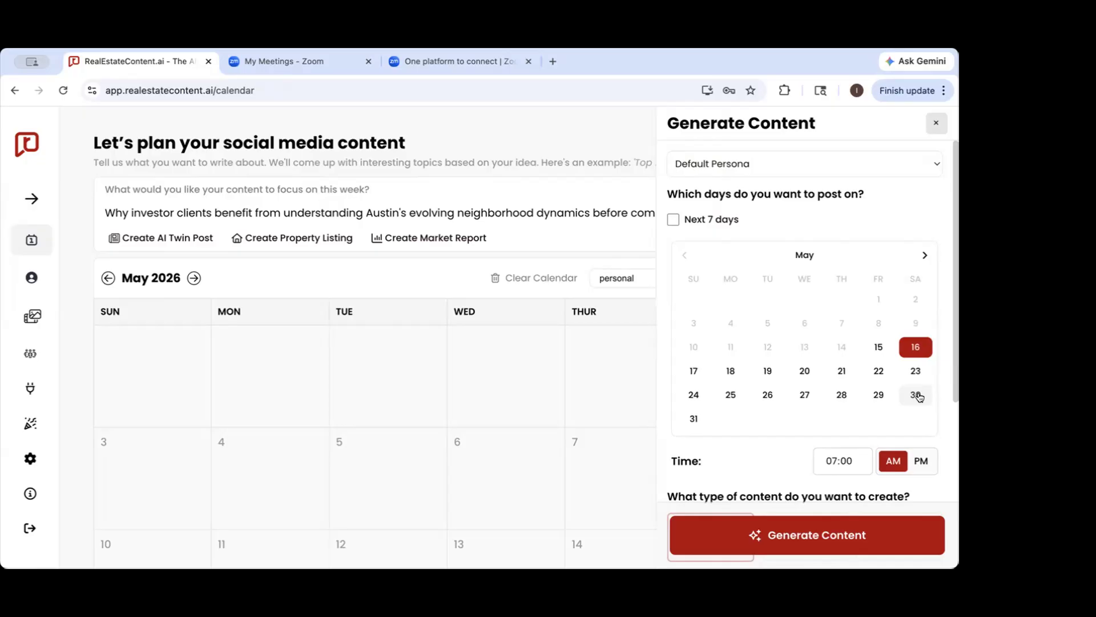
Review the selectable May and June dates, content types and platforms, and close the content generation settings without generating
{"action": "left_click", "coordinate": [925, 255]}
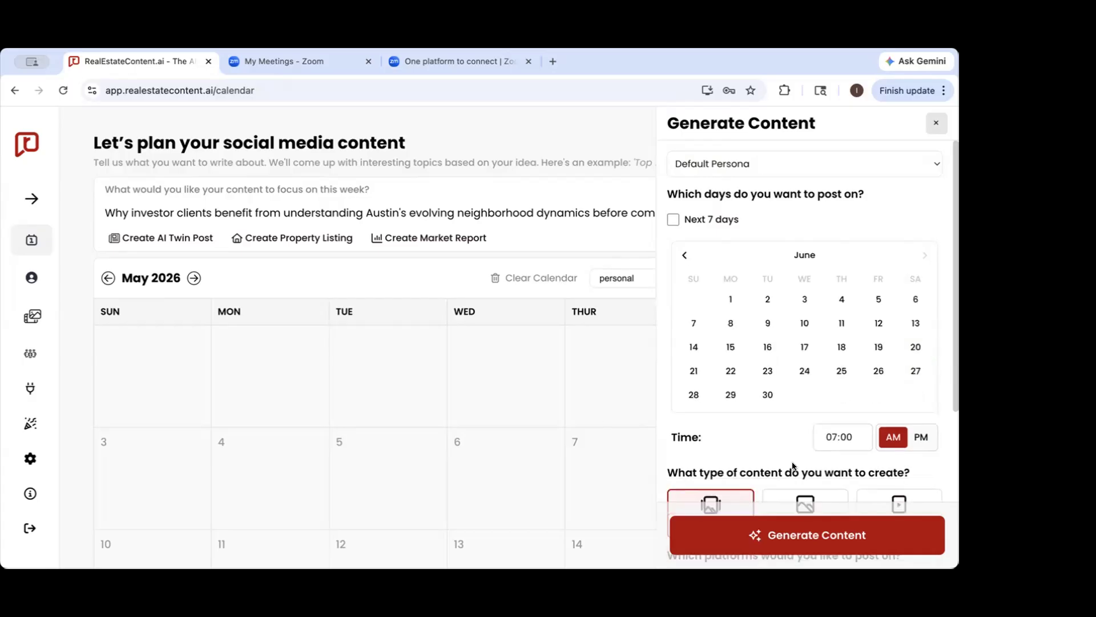
{"action": "left_click", "coordinate": [683, 255]}
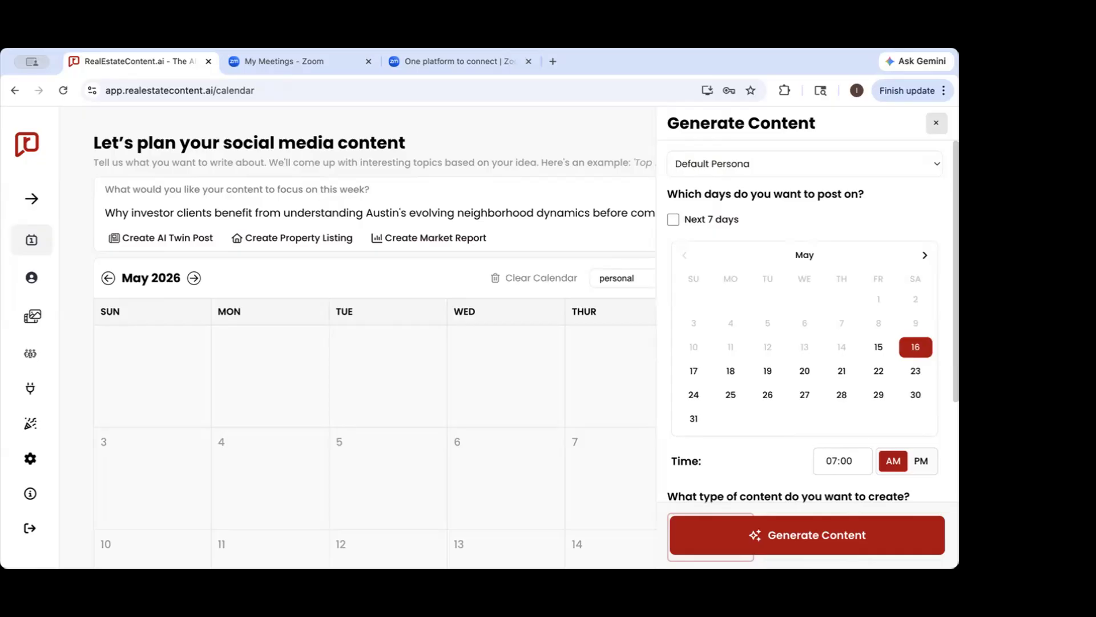
{"action": "left_click", "coordinate": [922, 255]}
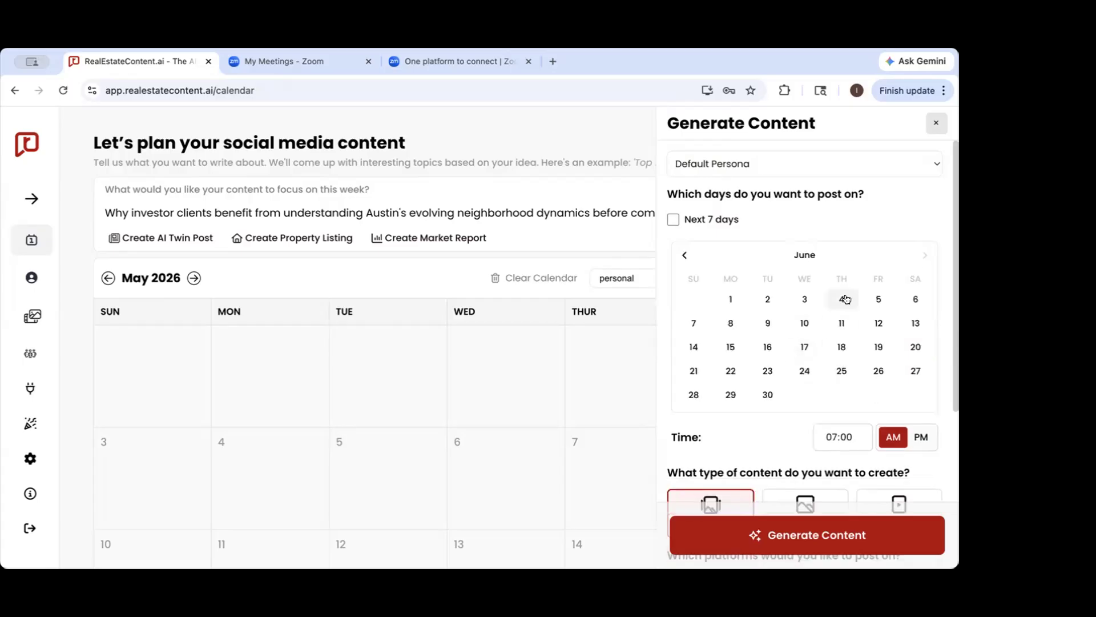
{"action": "left_click", "coordinate": [685, 255]}
{"action": "scroll", "coordinate": [840, 261], "scroll_direction": "down", "scroll_amount": 1}
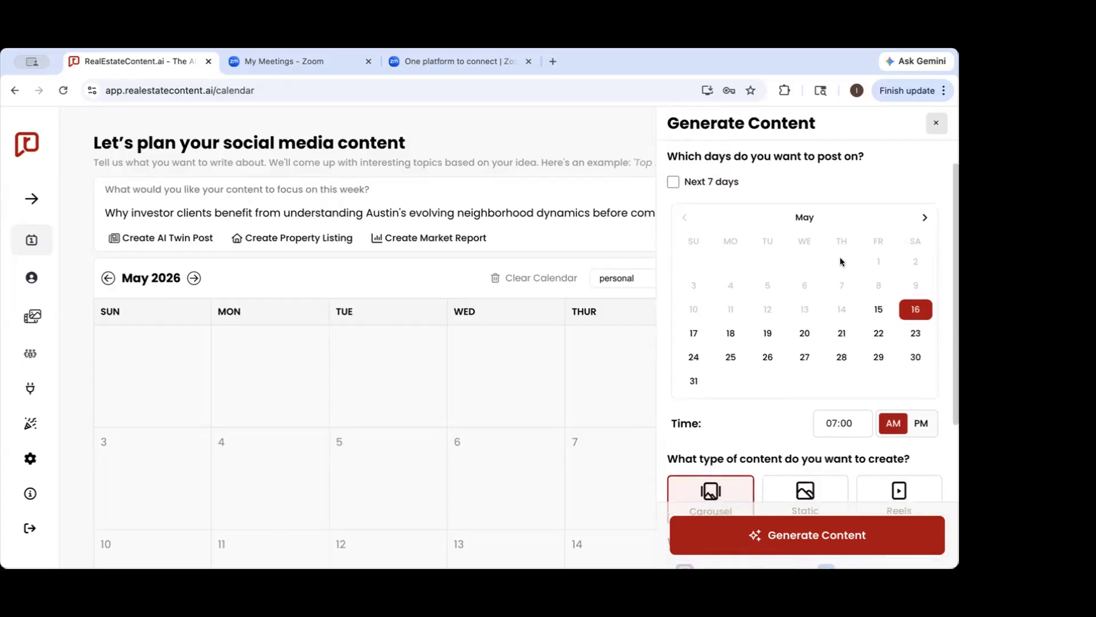
{"action": "scroll", "coordinate": [840, 261], "scroll_direction": "down", "scroll_amount": 5}
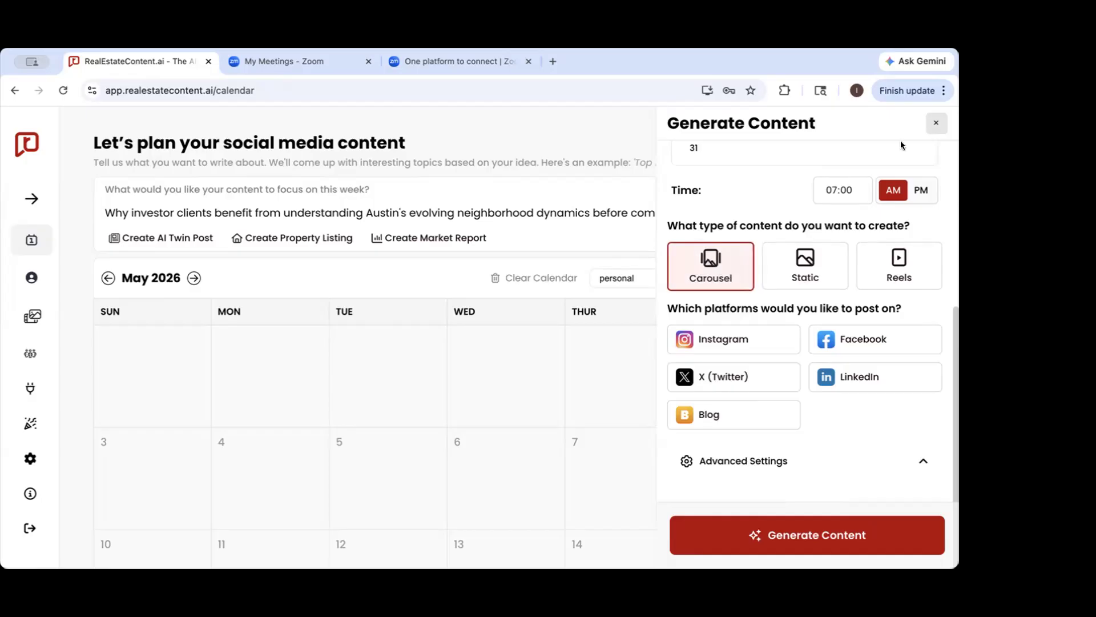
{"action": "left_click", "coordinate": [936, 125]}
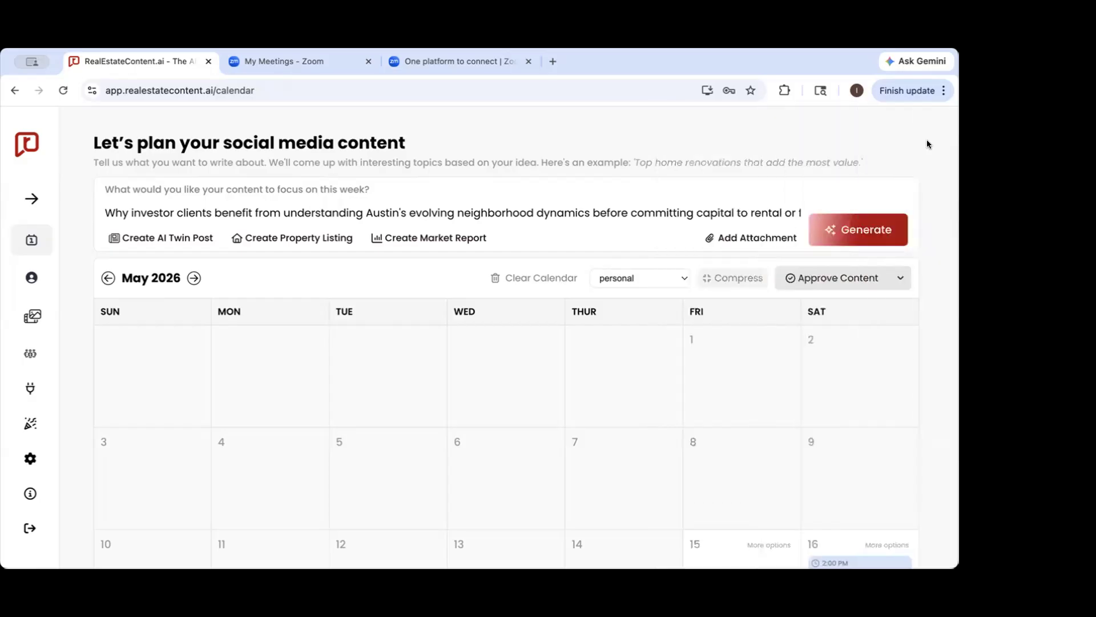
Open the May 16 Facebook post scheduled for 2:00 PM and look through its carousel slides, ending on the first
{"action": "scroll", "coordinate": [807, 334], "scroll_direction": "down", "scroll_amount": 5}
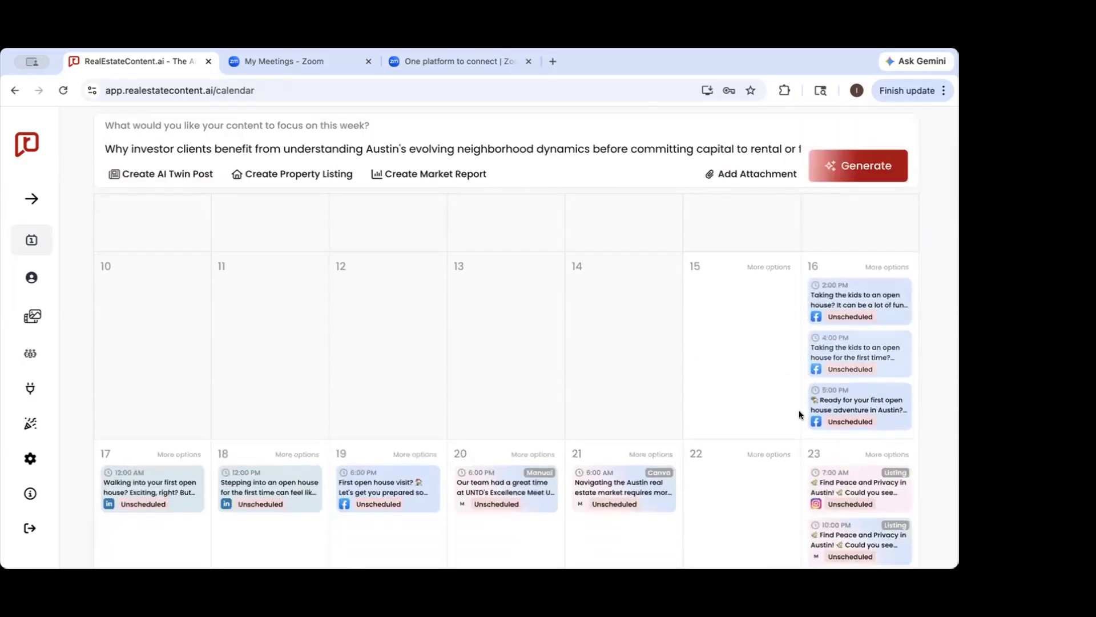
{"action": "left_click", "coordinate": [838, 295]}
{"action": "scroll", "coordinate": [307, 440], "scroll_direction": "down", "scroll_amount": 1}
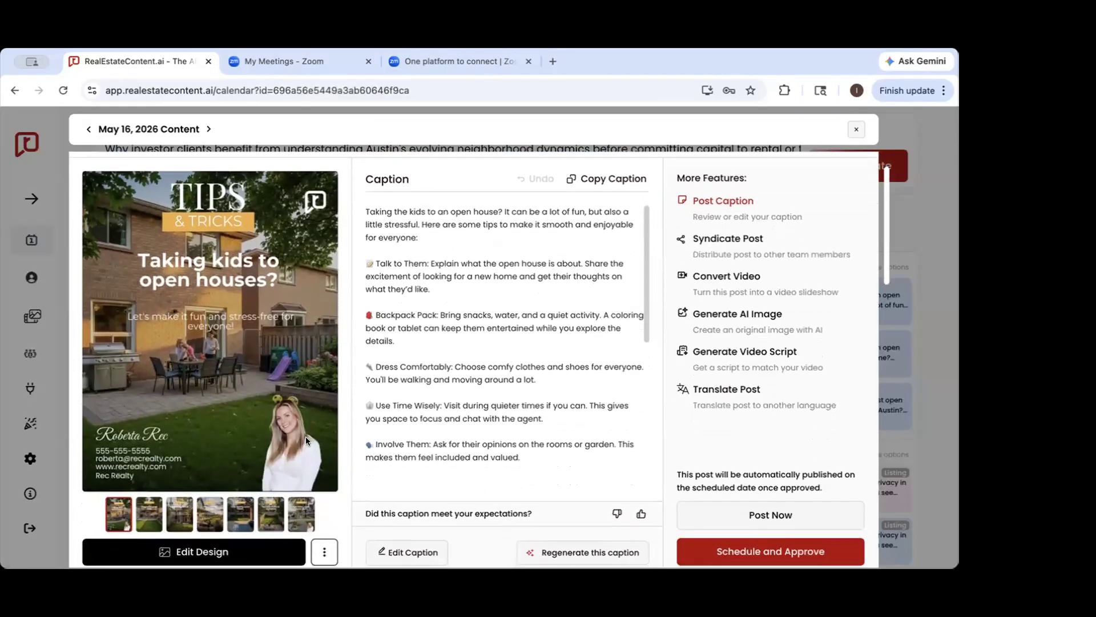
{"action": "left_click", "coordinate": [153, 514]}
{"action": "left_click", "coordinate": [178, 514]}
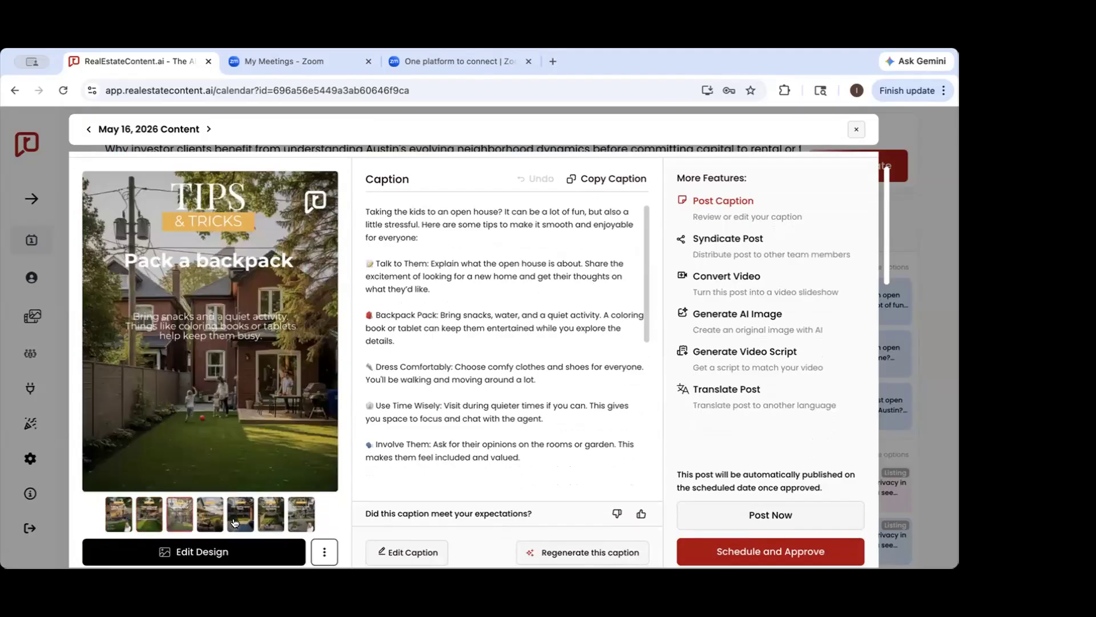
{"action": "left_click", "coordinate": [275, 515]}
{"action": "left_click", "coordinate": [299, 516]}
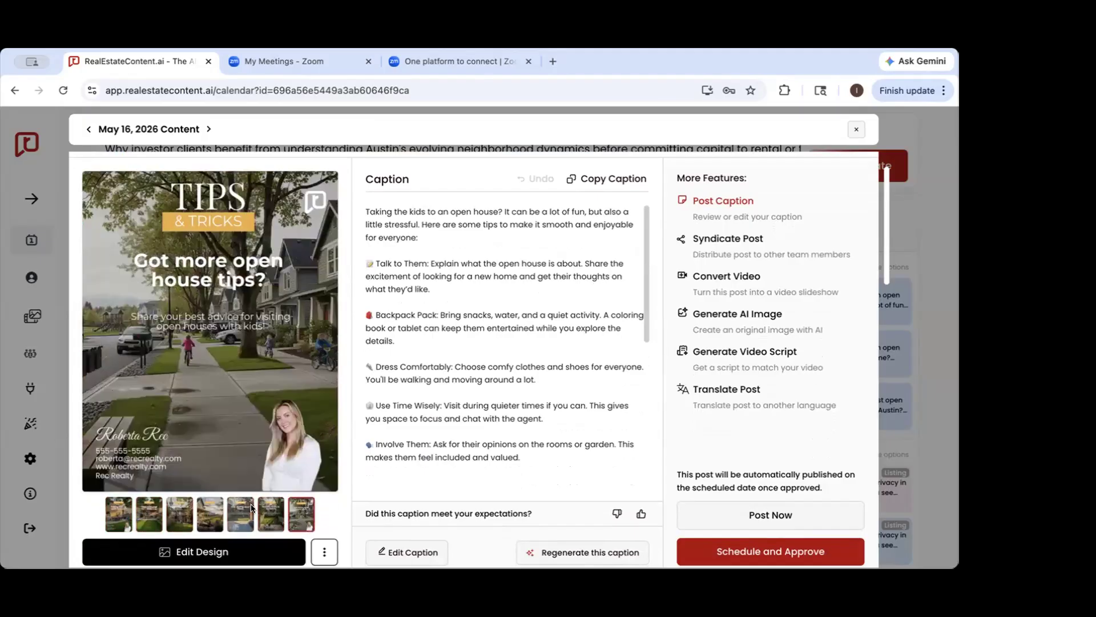
{"action": "left_click", "coordinate": [266, 515]}
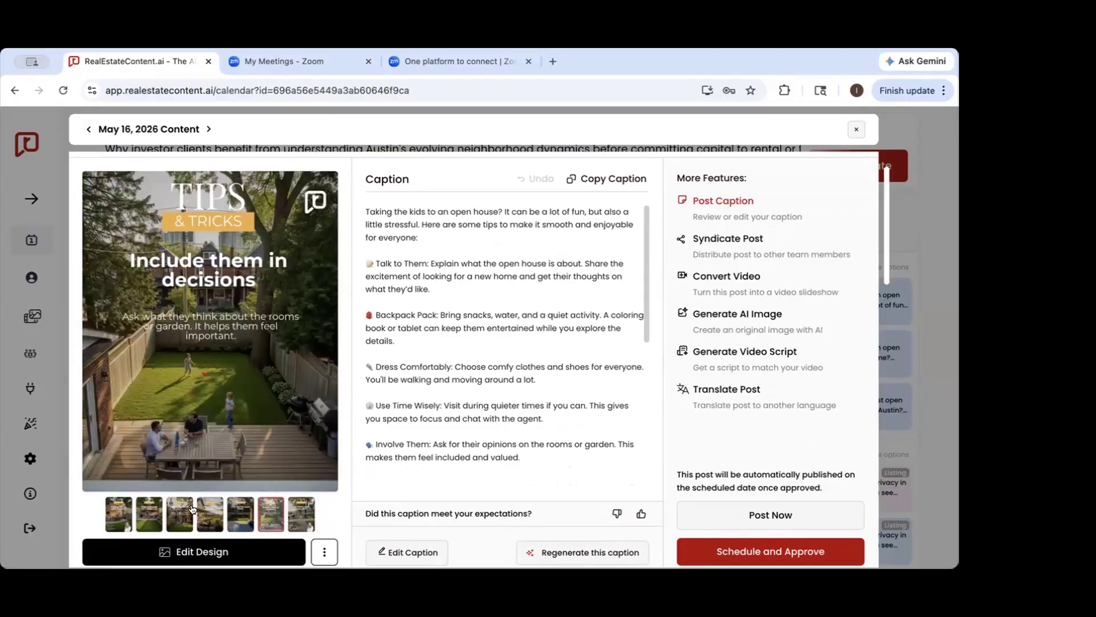
{"action": "left_click", "coordinate": [119, 514]}
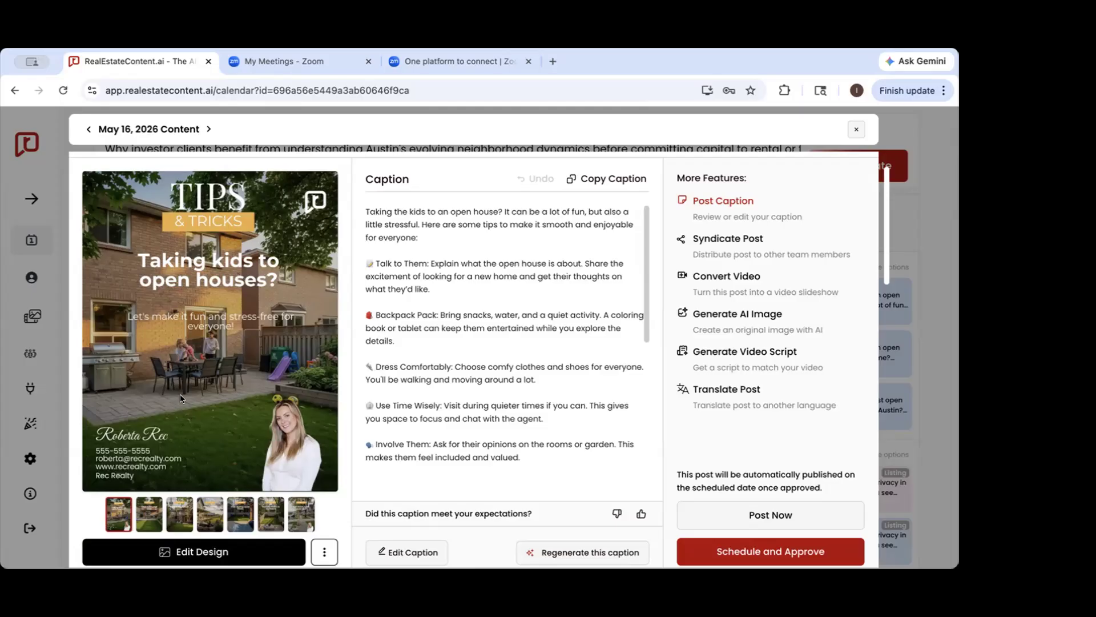
Examine the individual tip slides of the carousel on taking kids to open houses and return to its cover slide
{"action": "left_click", "coordinate": [148, 515]}
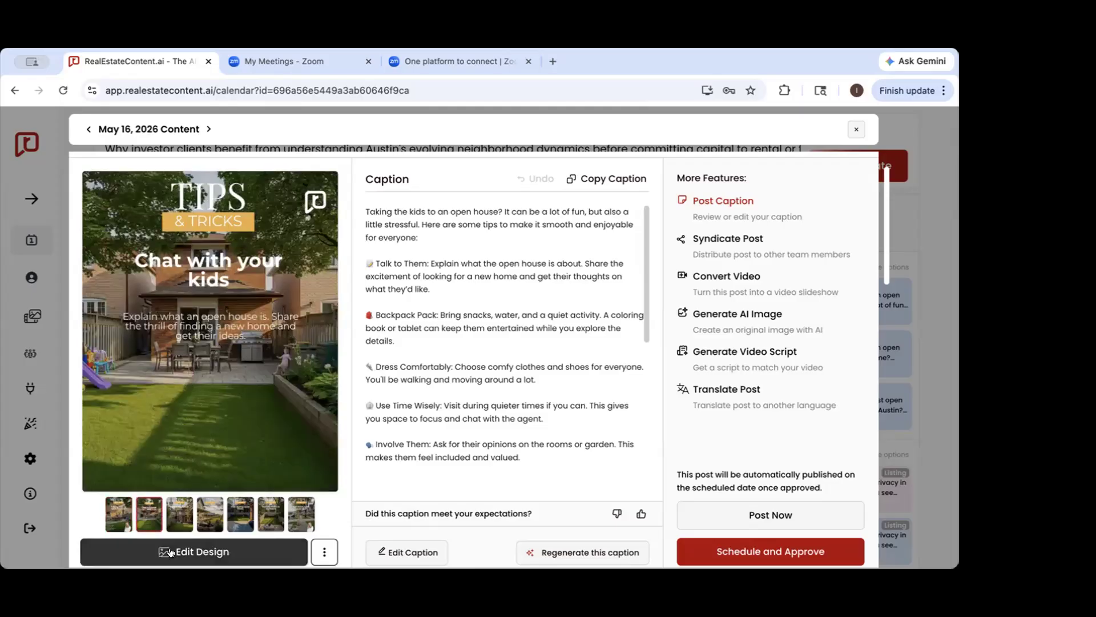
{"action": "left_click", "coordinate": [178, 518]}
{"action": "left_click", "coordinate": [206, 516]}
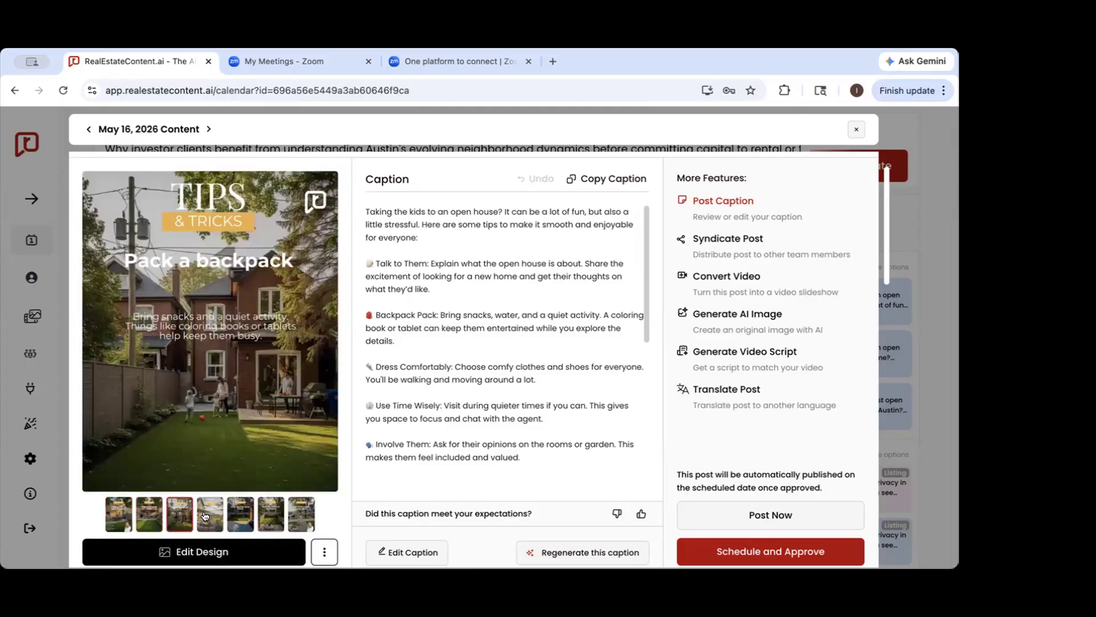
{"action": "left_click", "coordinate": [239, 520]}
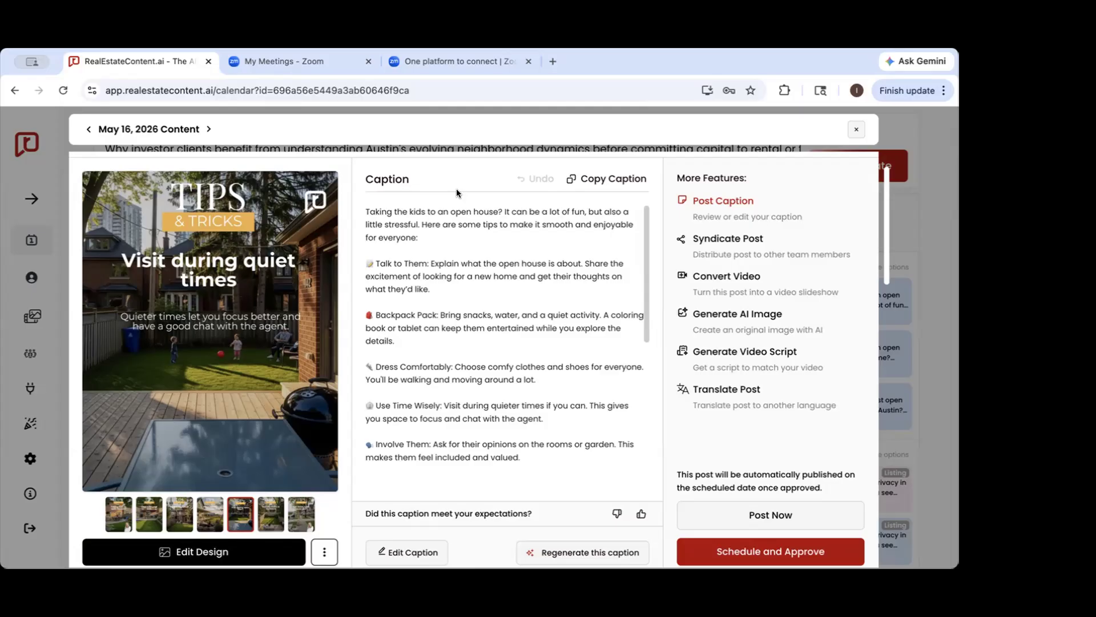
{"action": "left_click", "coordinate": [113, 506]}
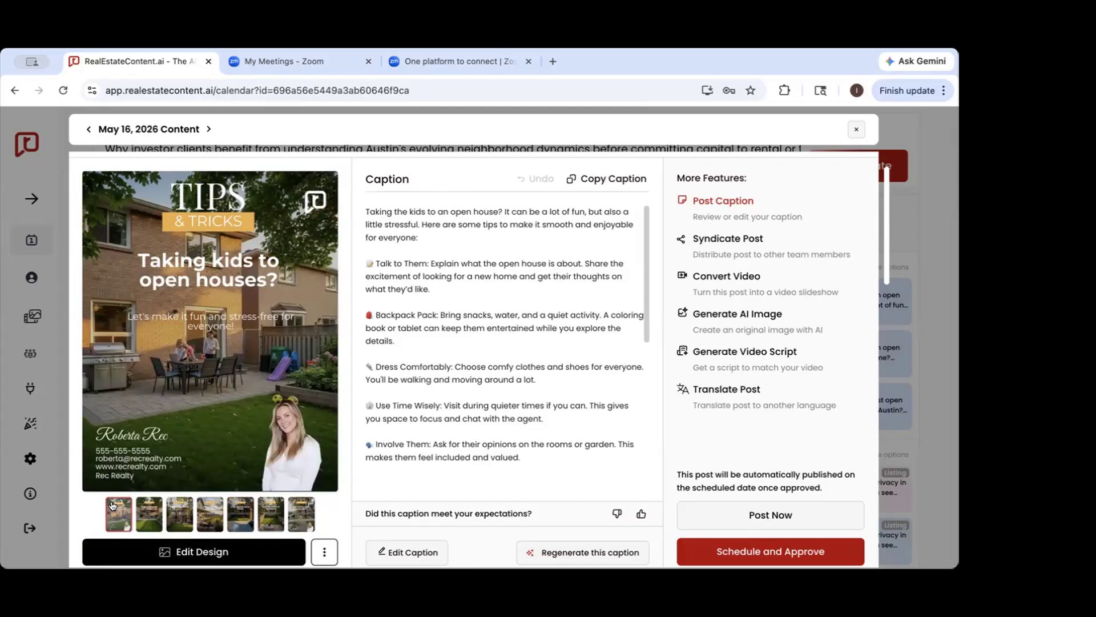
Examine the image and caption of the May 16 Facebook post set for 4:00 PM
{"action": "scroll", "coordinate": [251, 426], "scroll_direction": "down", "scroll_amount": 5}
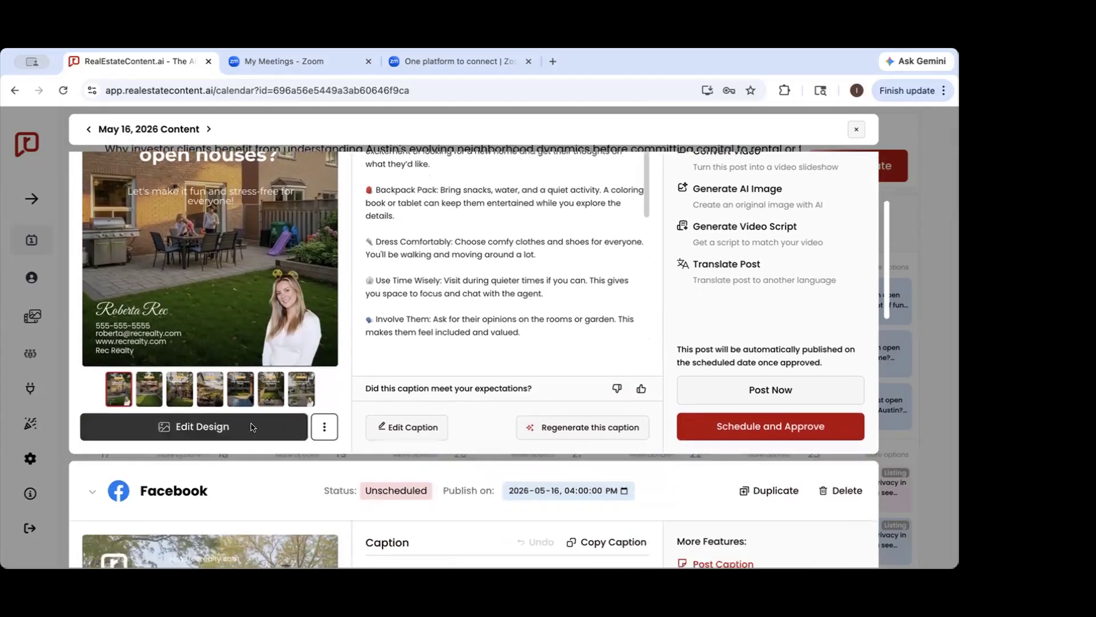
{"action": "scroll", "coordinate": [251, 425], "scroll_direction": "down", "scroll_amount": 3}
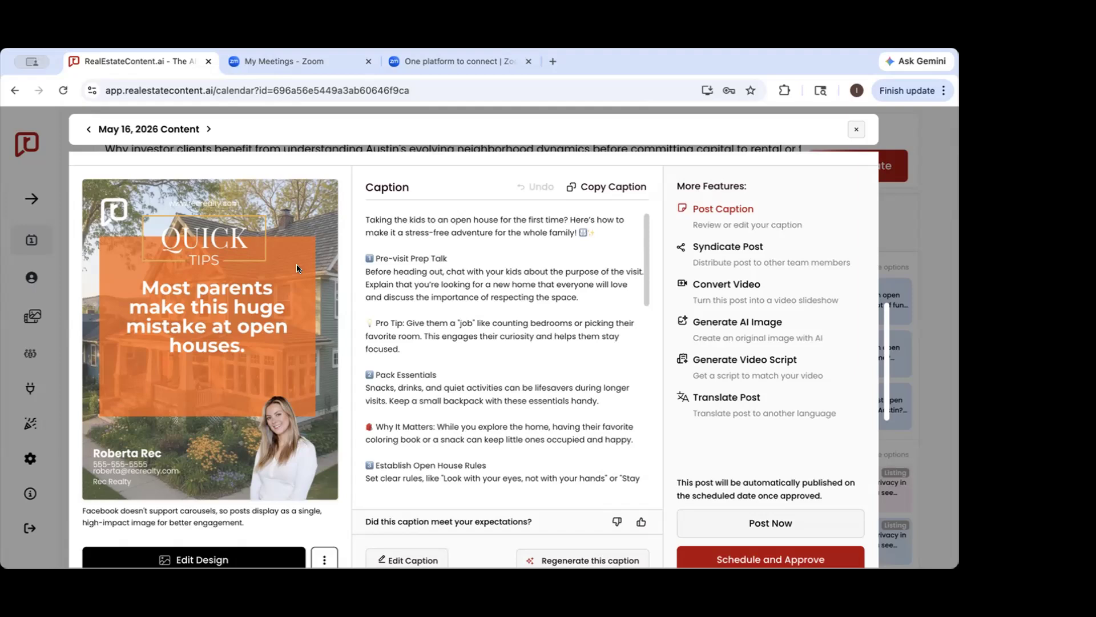
{"action": "scroll", "coordinate": [296, 260], "scroll_direction": "up", "scroll_amount": 2}
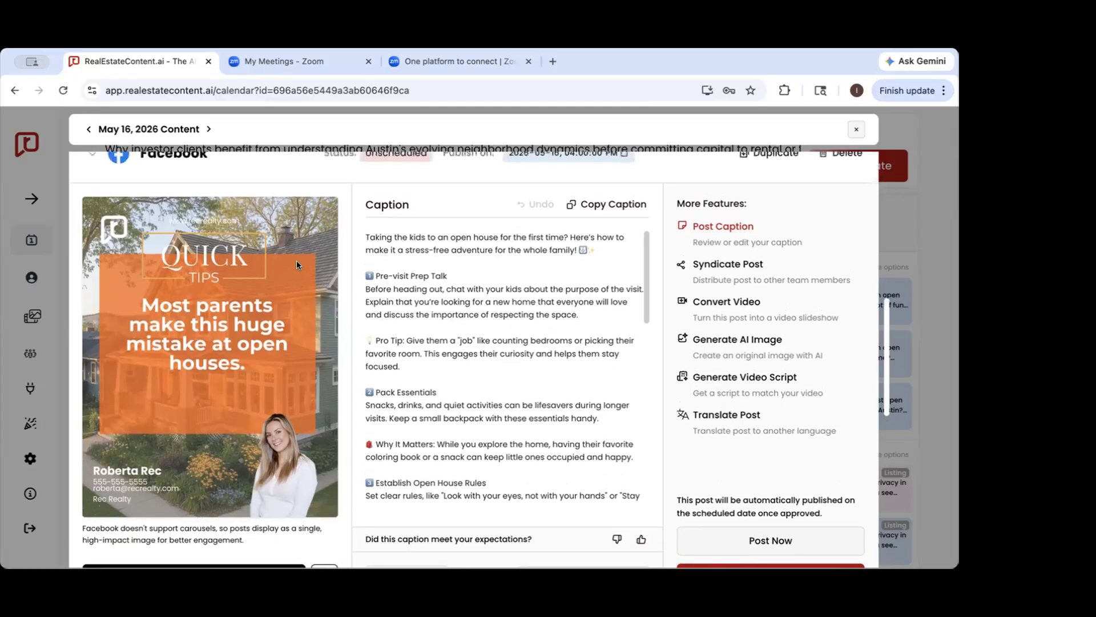
Review the caption of the 4:00 PM Facebook post and highlight the note about Facebook displaying carousels as a single image
{"action": "scroll", "coordinate": [296, 260], "scroll_direction": "down", "scroll_amount": 3}
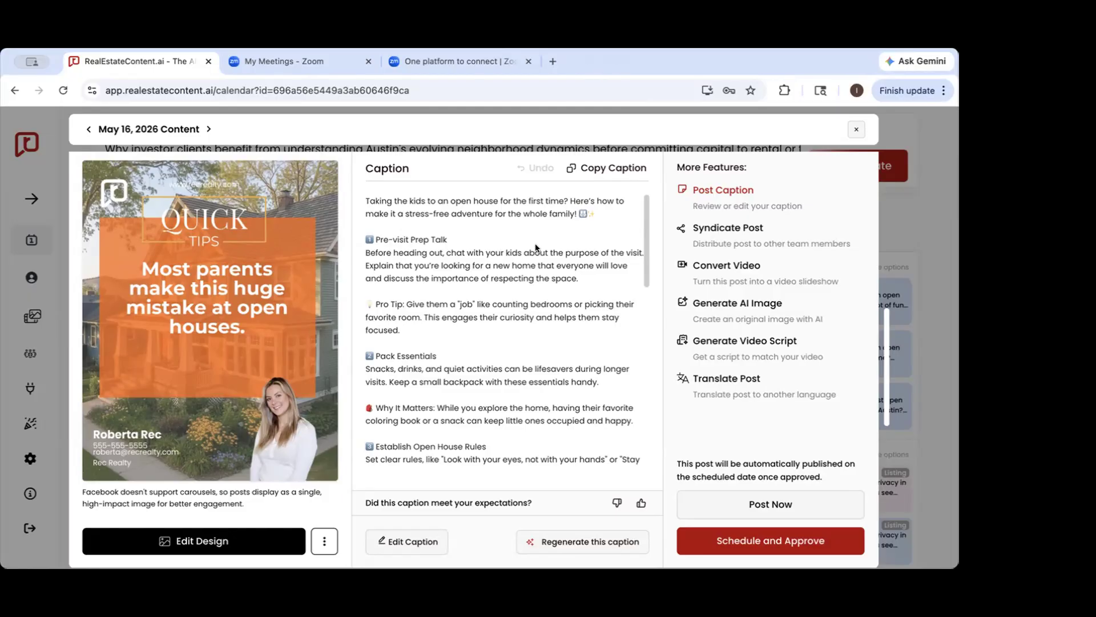
{"action": "scroll", "coordinate": [536, 248], "scroll_direction": "down", "scroll_amount": 1}
{"action": "scroll", "coordinate": [535, 247], "scroll_direction": "up", "scroll_amount": 1}
{"action": "left_click_drag", "start_coordinate": [78, 488], "coordinate": [283, 501]}
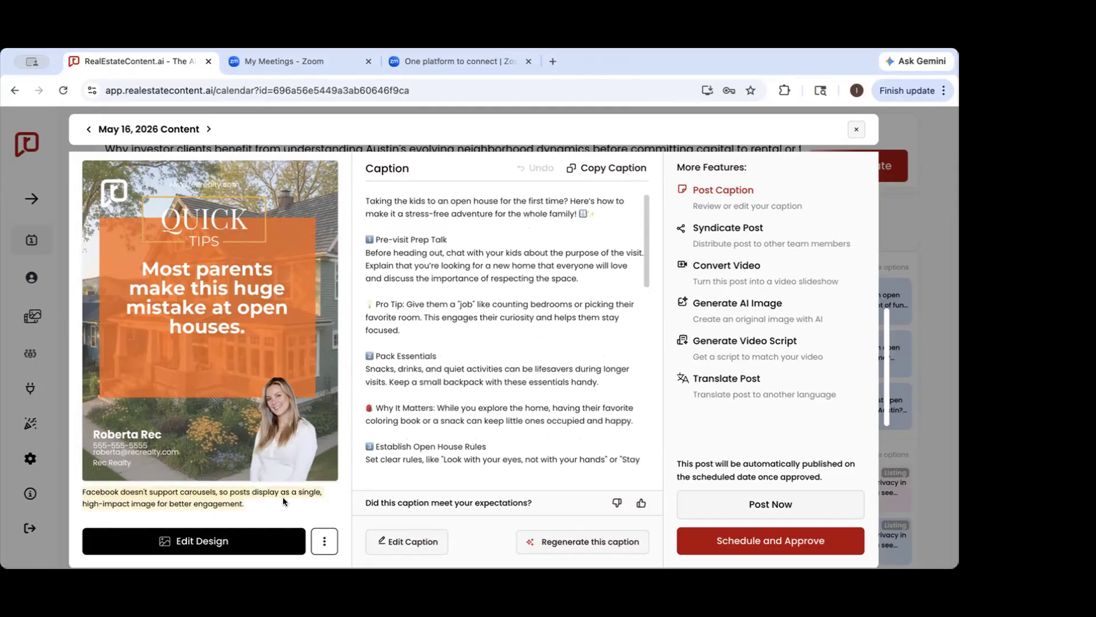
{"action": "left_click", "coordinate": [281, 501]}
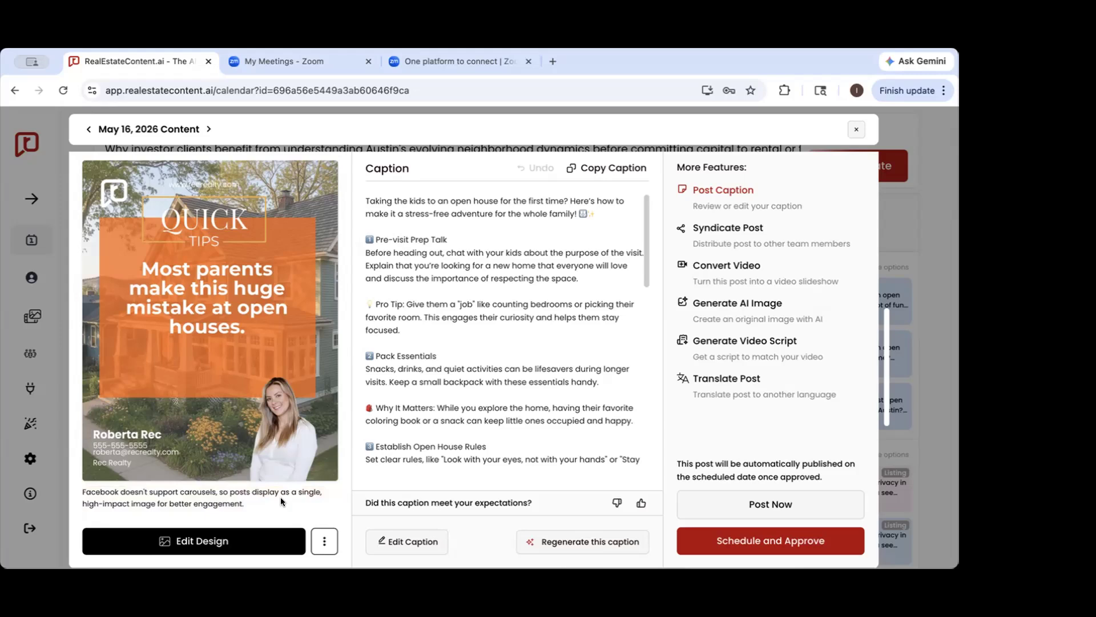
{"action": "scroll", "coordinate": [280, 501], "scroll_direction": "down", "scroll_amount": 8}
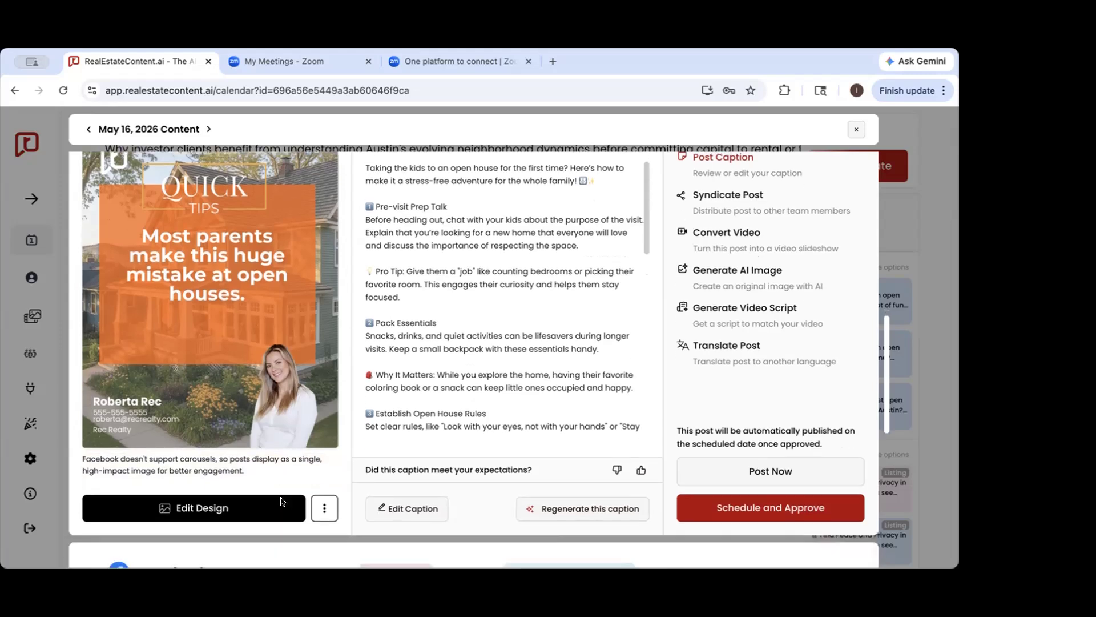
Mute and play the video reel of the May 16 Facebook post set for 5:00 PM, read its caption, and close the preview
{"action": "scroll", "coordinate": [279, 501], "scroll_direction": "up", "scroll_amount": 1}
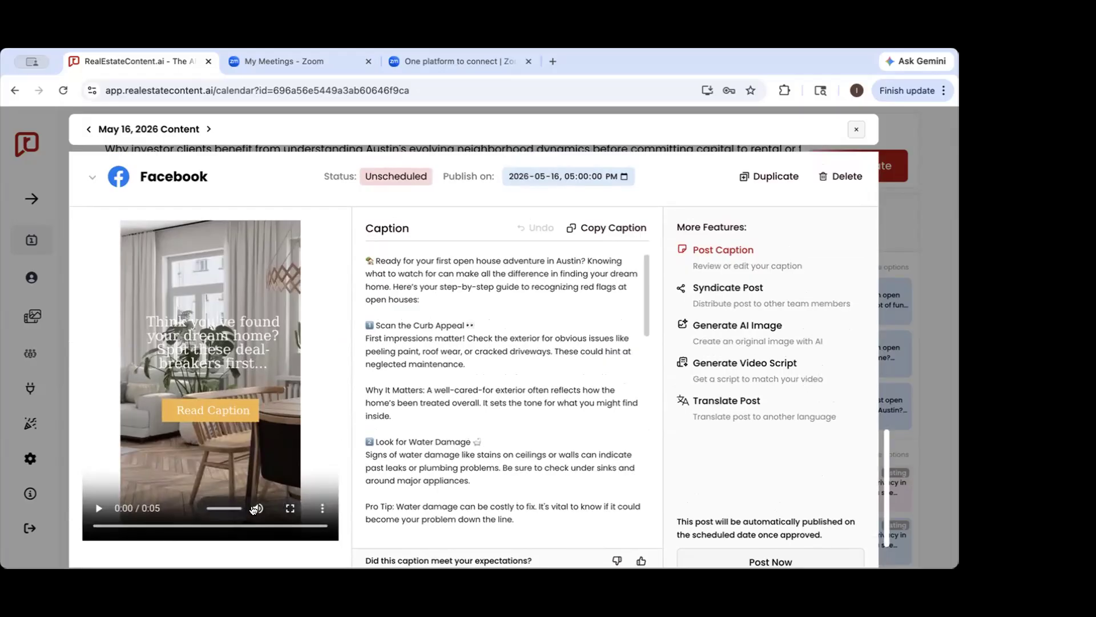
{"action": "left_click", "coordinate": [253, 510]}
{"action": "left_click", "coordinate": [97, 509]}
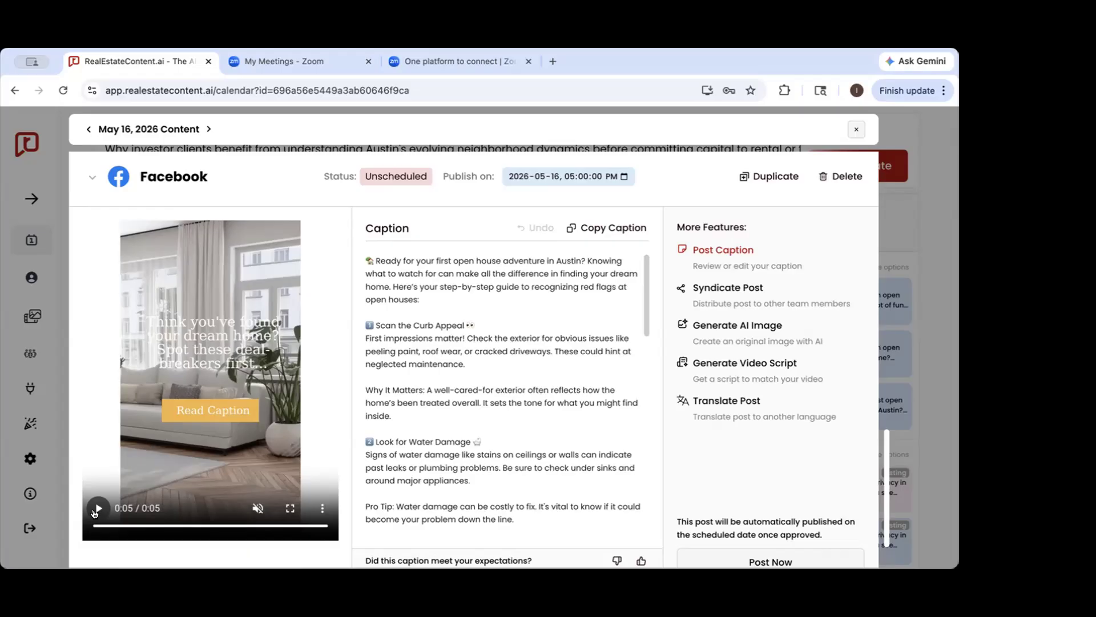
{"action": "scroll", "coordinate": [554, 328], "scroll_direction": "down", "scroll_amount": 5}
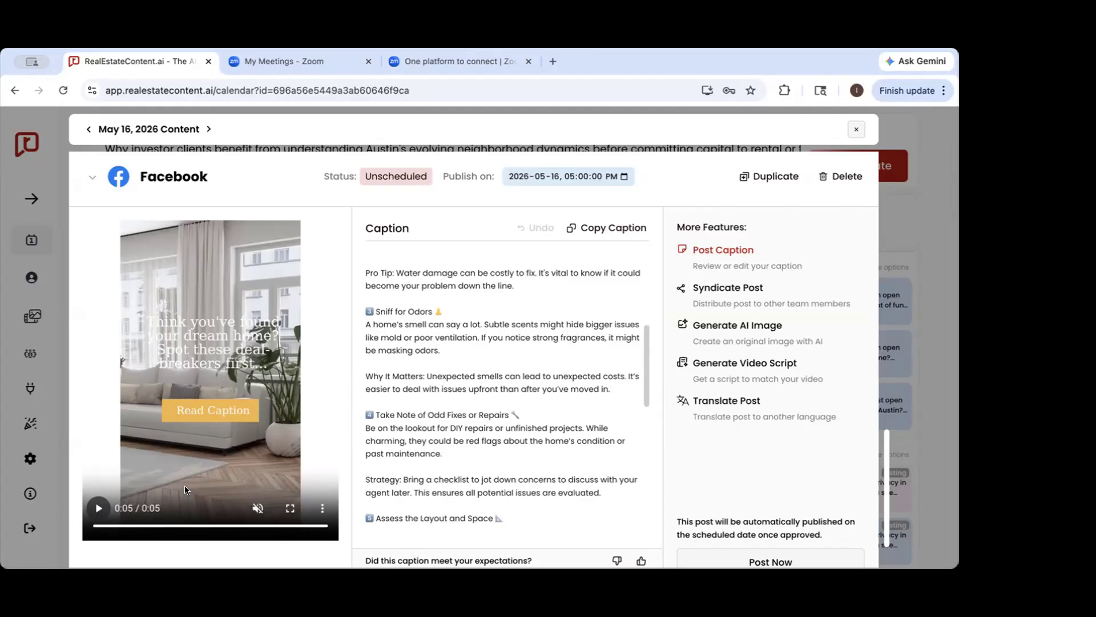
{"action": "left_click", "coordinate": [942, 226]}
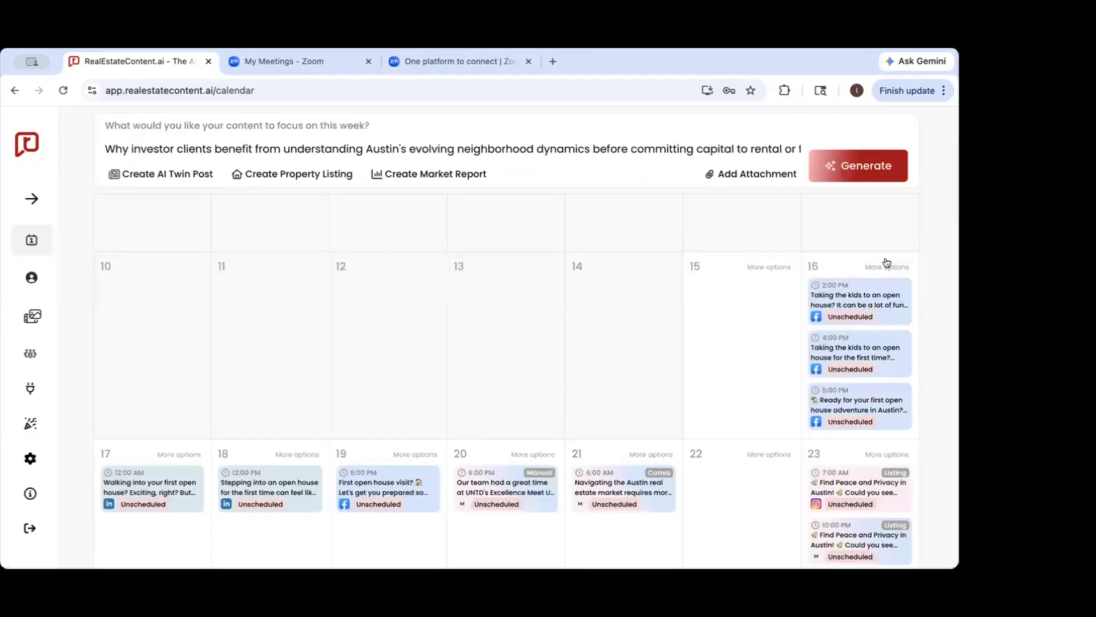
Open the content generation settings, try the Static, Reels and Carousel content types, and look over the platform options and late-May calendar posts
{"action": "left_click", "coordinate": [856, 174]}
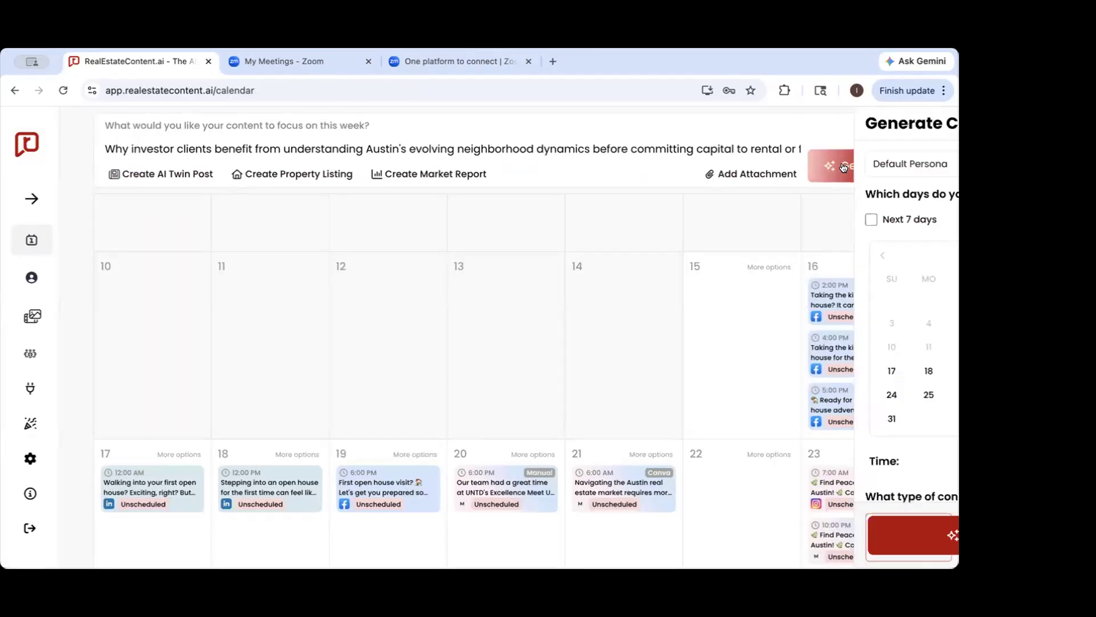
{"action": "scroll", "coordinate": [791, 311], "scroll_direction": "down", "scroll_amount": 2}
{"action": "scroll", "coordinate": [791, 311], "scroll_direction": "down", "scroll_amount": 3}
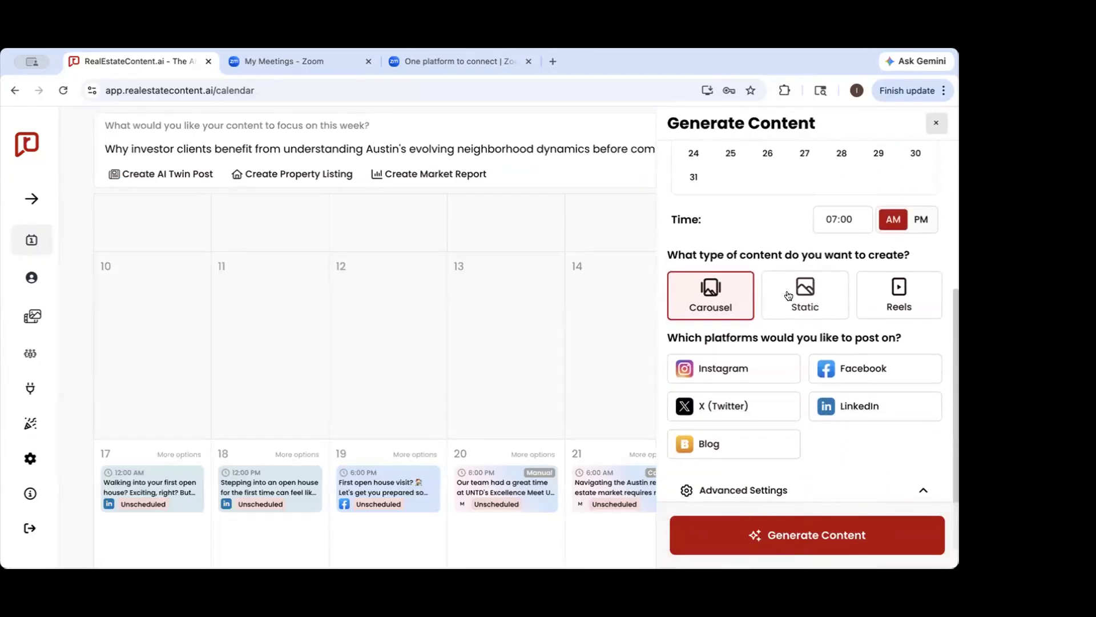
{"action": "left_click", "coordinate": [793, 302]}
{"action": "left_click", "coordinate": [898, 290]}
{"action": "left_click", "coordinate": [723, 295]}
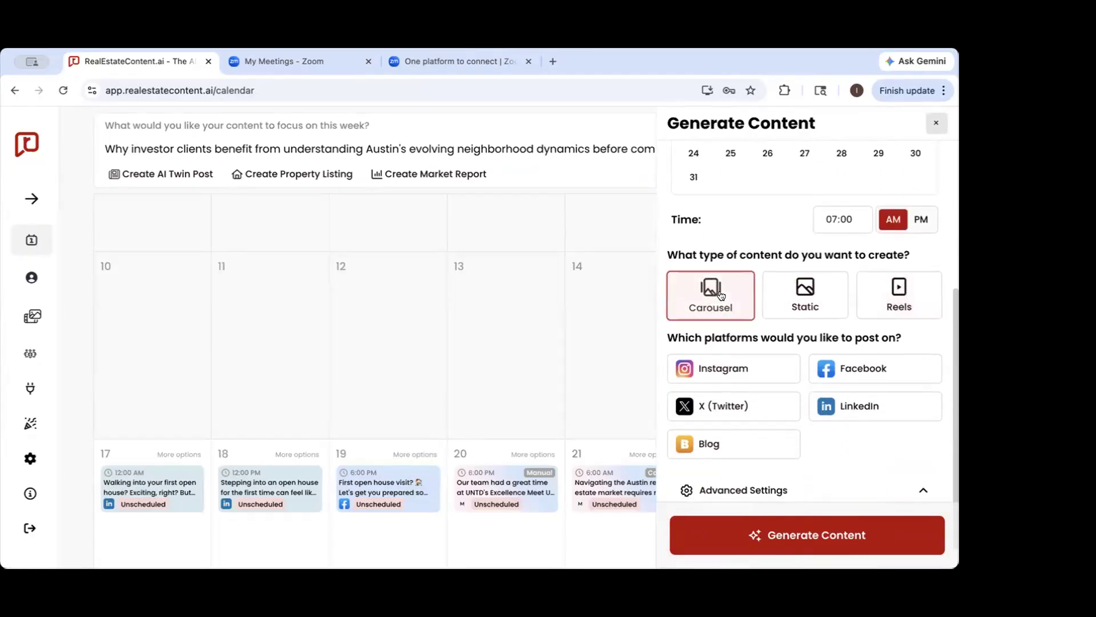
{"action": "scroll", "coordinate": [755, 346], "scroll_direction": "down", "scroll_amount": 1}
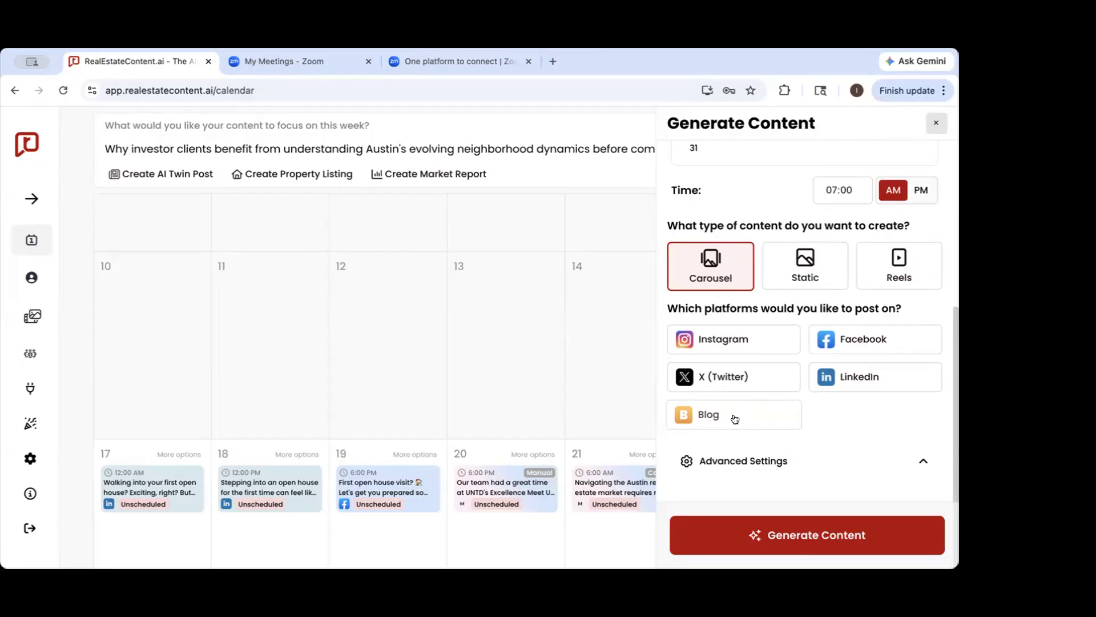
{"action": "scroll", "coordinate": [286, 408], "scroll_direction": "down", "scroll_amount": 6}
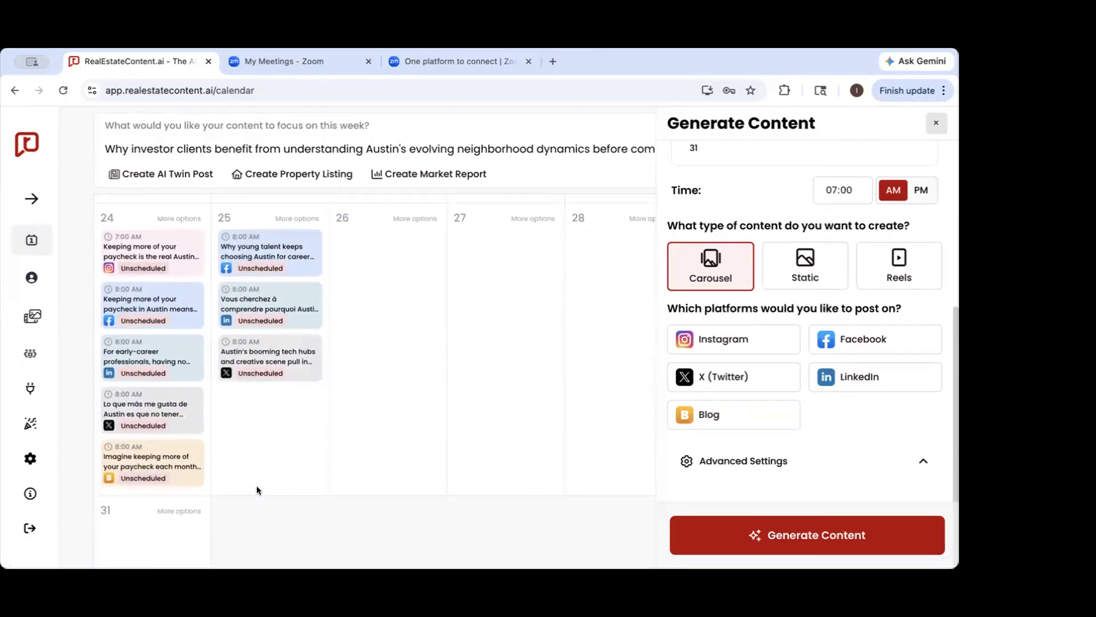
{"action": "scroll", "coordinate": [257, 490], "scroll_direction": "down", "scroll_amount": 1}
{"action": "mouse_move", "coordinate": [160, 438]}
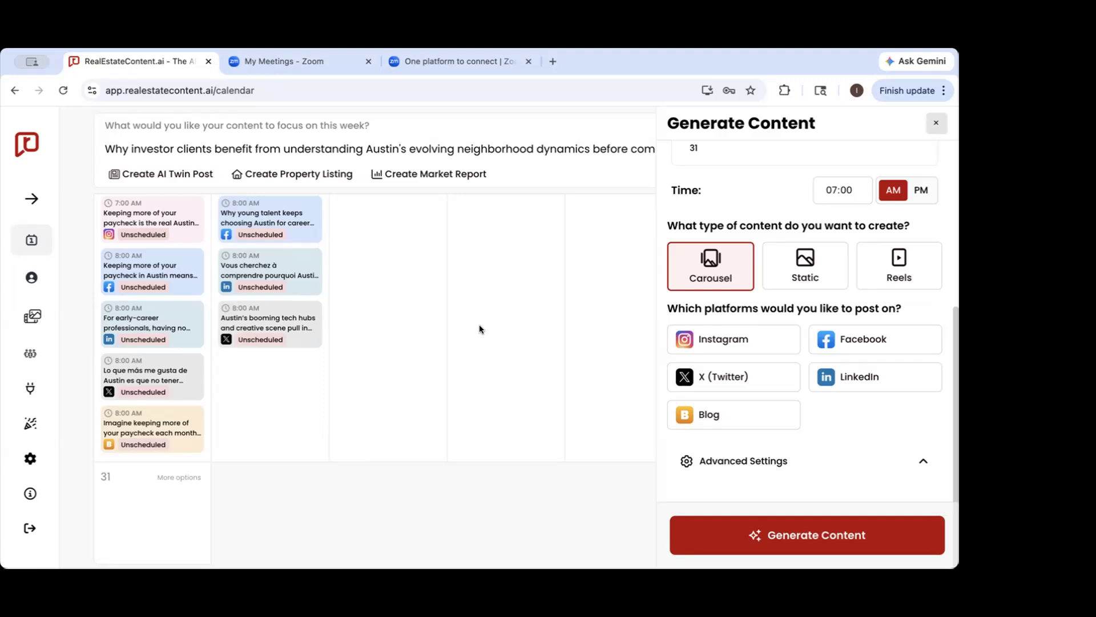
Choose Instagram, Facebook, X (Twitter) and LinkedIn as the posting platforms, and close the generation settings without generating
{"action": "left_click", "coordinate": [722, 340]}
{"action": "left_click", "coordinate": [865, 341]}
{"action": "left_click", "coordinate": [776, 377]}
{"action": "left_click", "coordinate": [873, 377]}
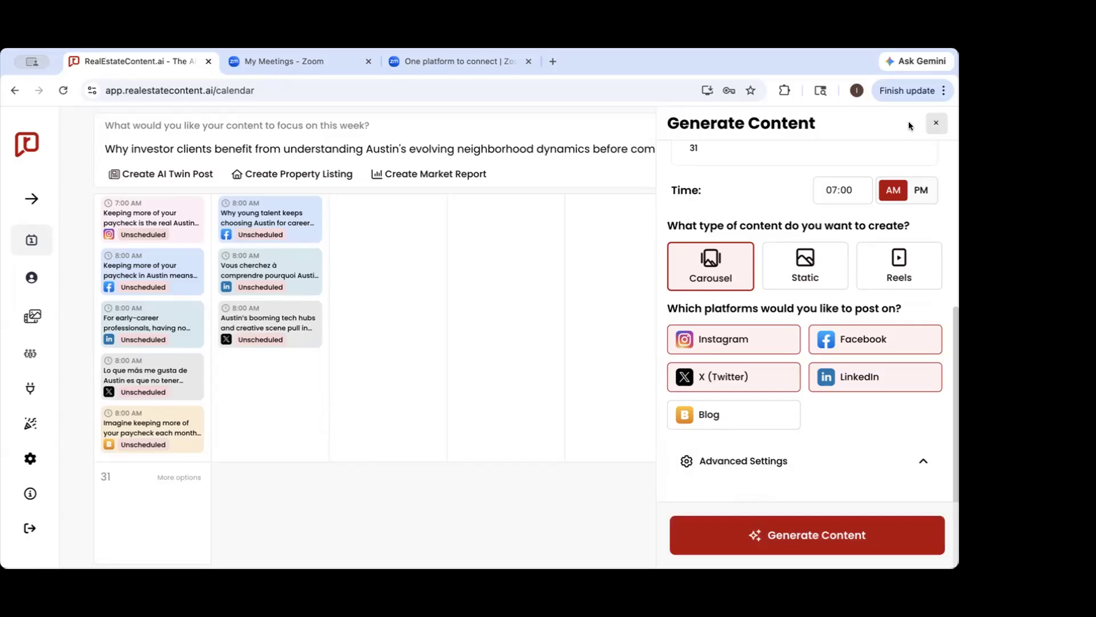
{"action": "left_click", "coordinate": [934, 123]}
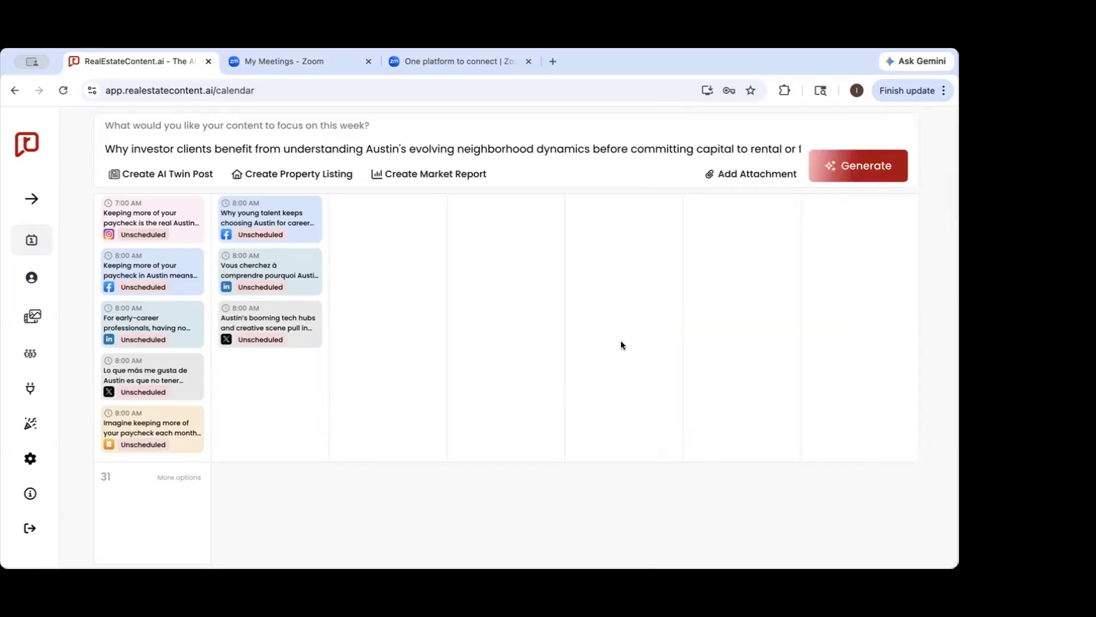
Preview the posts on May 24 and 25 in the calendar and look over the preceding week's posts
{"action": "scroll", "coordinate": [621, 344], "scroll_direction": "up", "scroll_amount": 2}
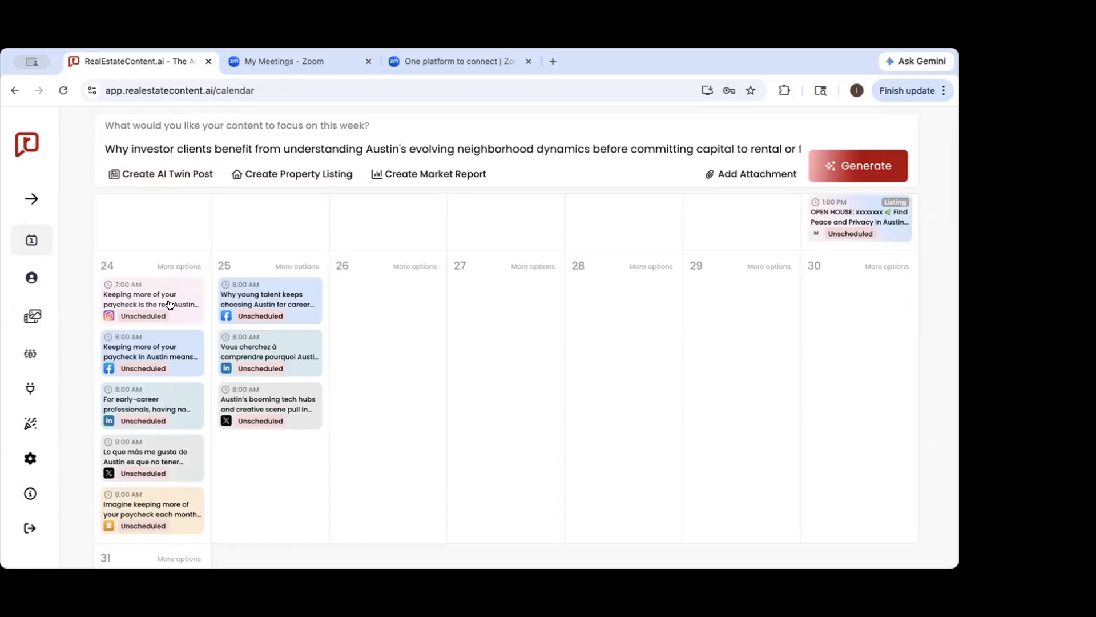
{"action": "mouse_move", "coordinate": [169, 304]}
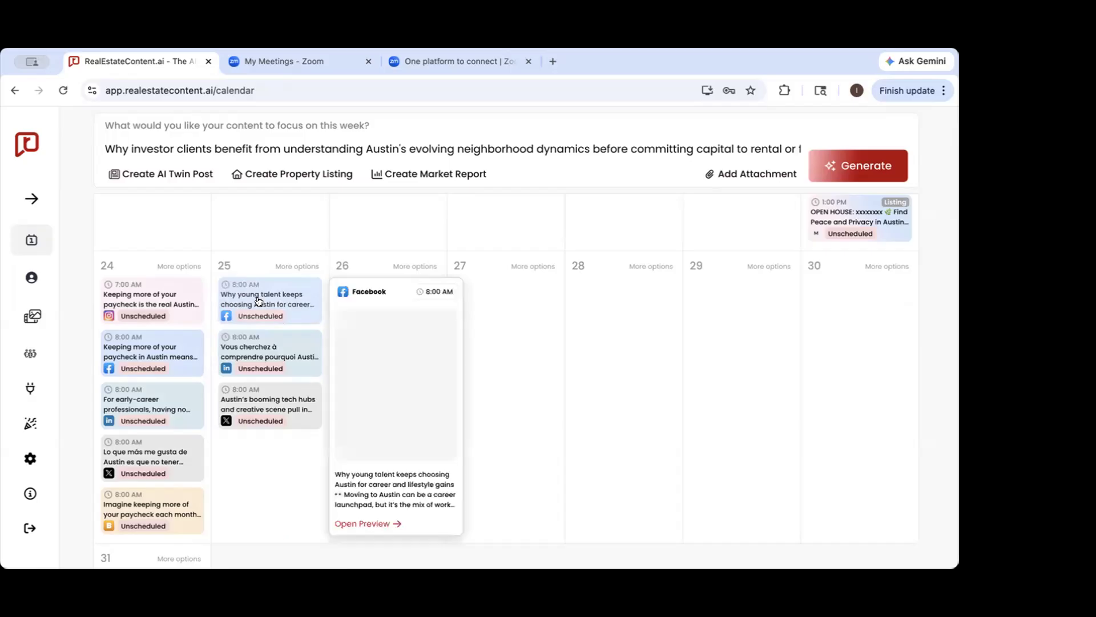
{"action": "mouse_move", "coordinate": [258, 357]}
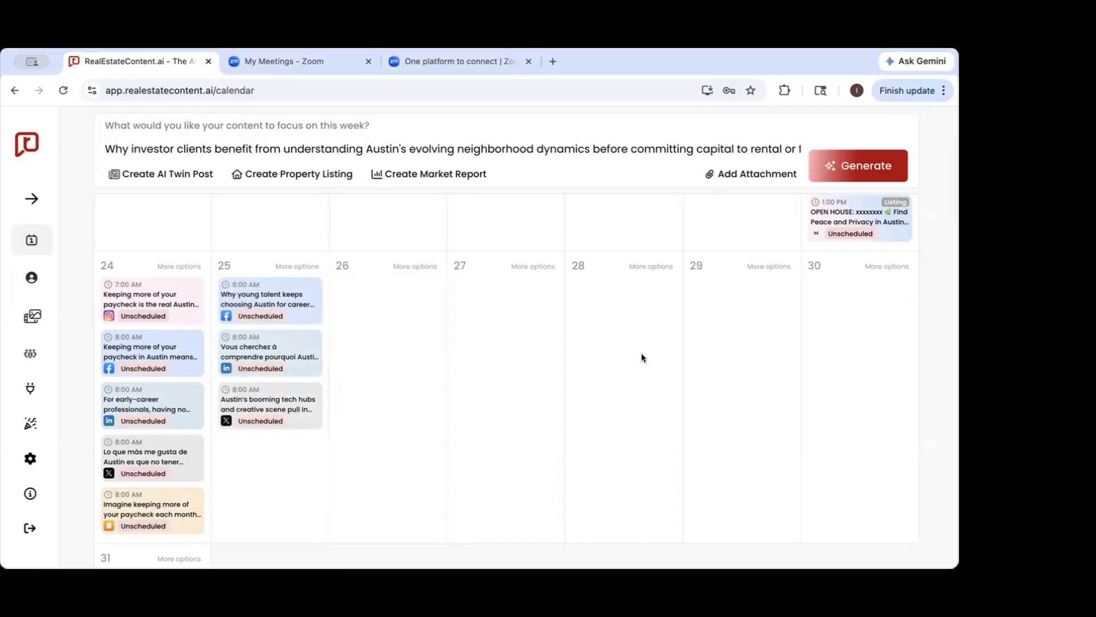
{"action": "scroll", "coordinate": [641, 353], "scroll_direction": "up", "scroll_amount": 5}
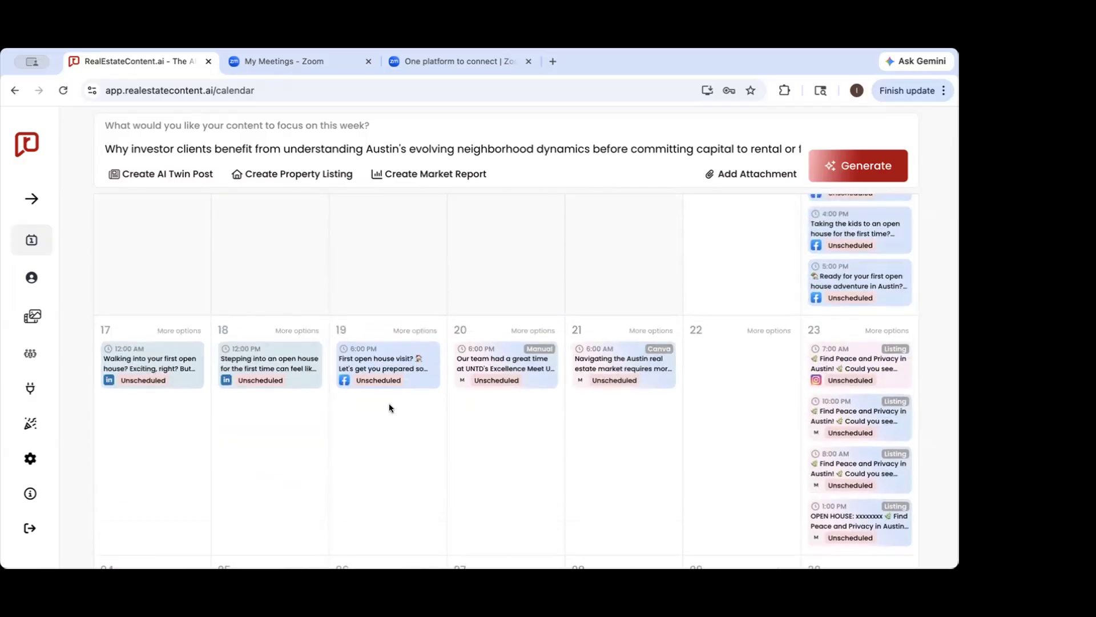
{"action": "scroll", "coordinate": [389, 407], "scroll_direction": "down", "scroll_amount": 5}
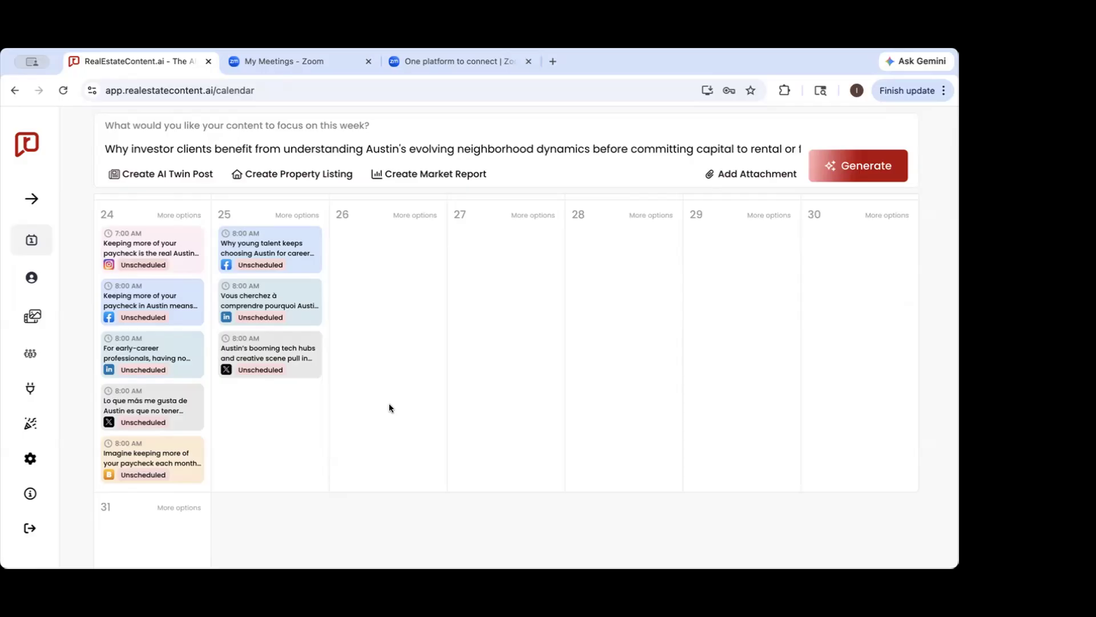
Open the May 24 Instagram post set for 7:00 AM, close it, and dismiss the suggested topics list
{"action": "left_click", "coordinate": [166, 242]}
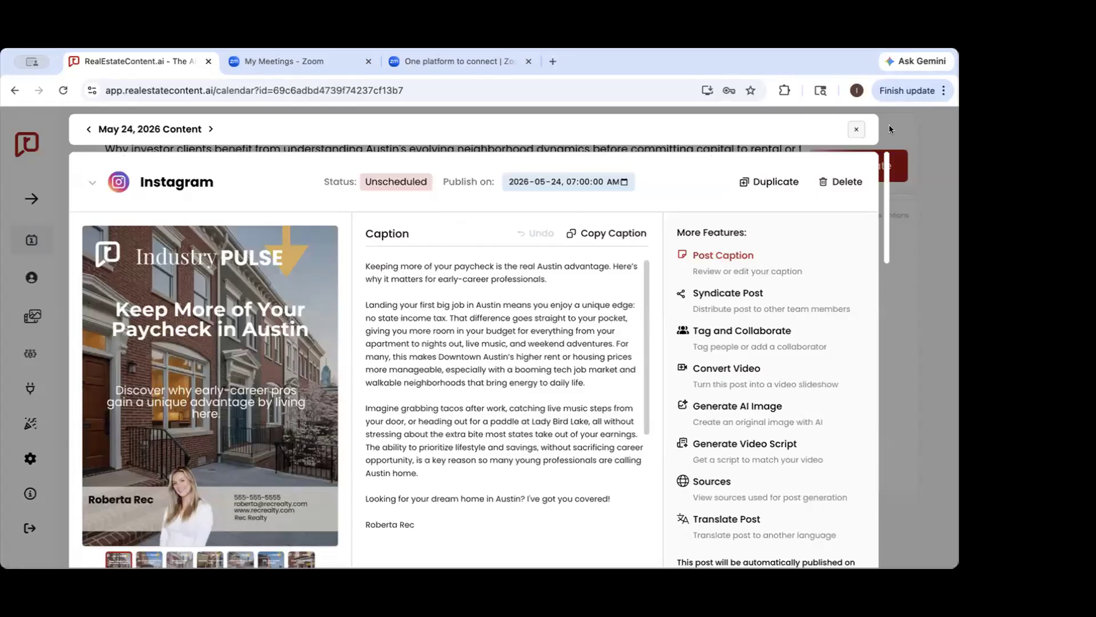
{"action": "left_click", "coordinate": [856, 129]}
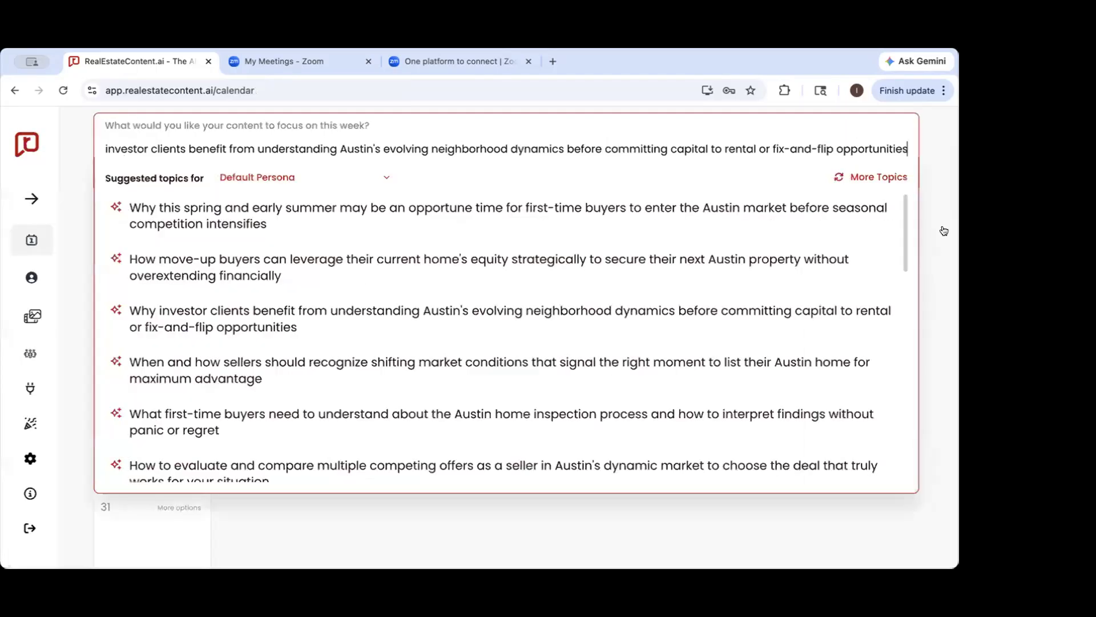
{"action": "left_click", "coordinate": [590, 543]}
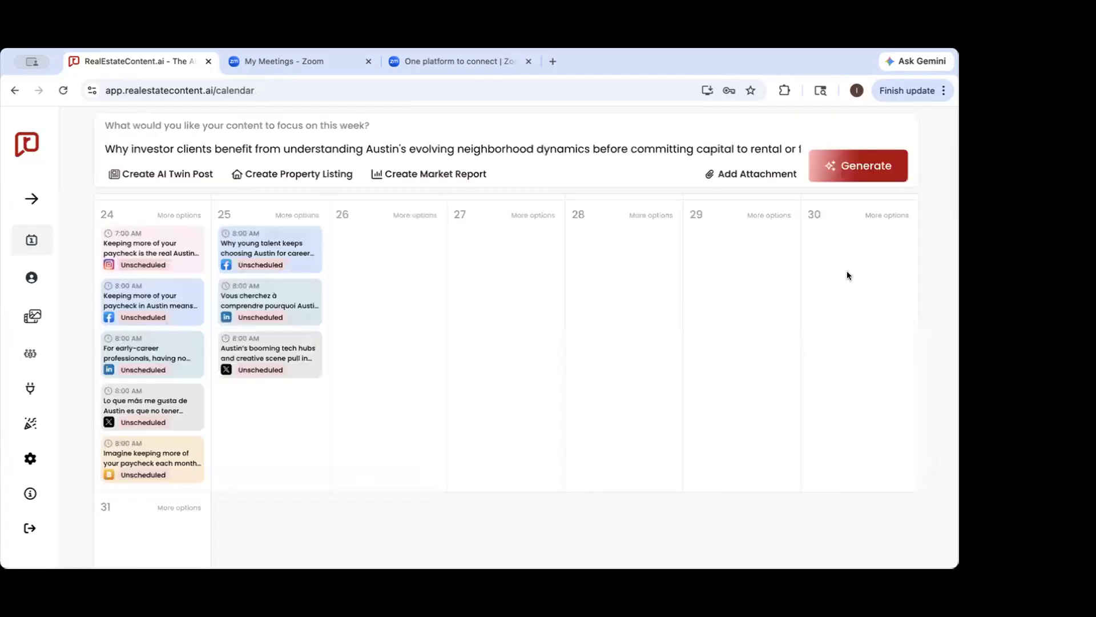
Show the Approve All option for the calendar's content without applying it, and return to the May 24 posts
{"action": "scroll", "coordinate": [848, 274], "scroll_direction": "up", "scroll_amount": 10}
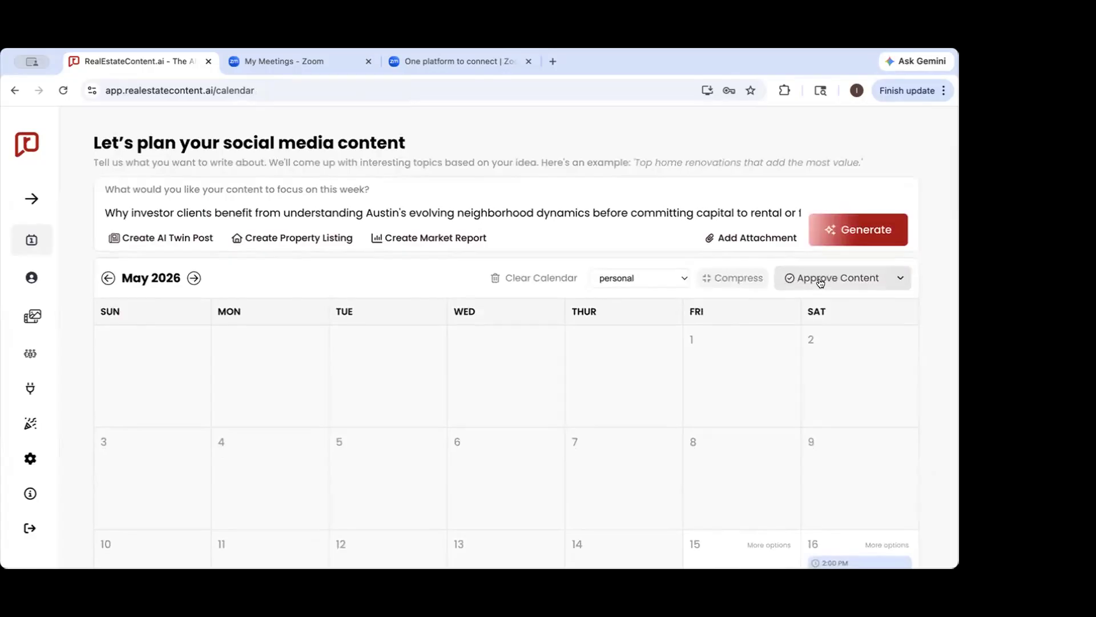
{"action": "left_click", "coordinate": [900, 277]}
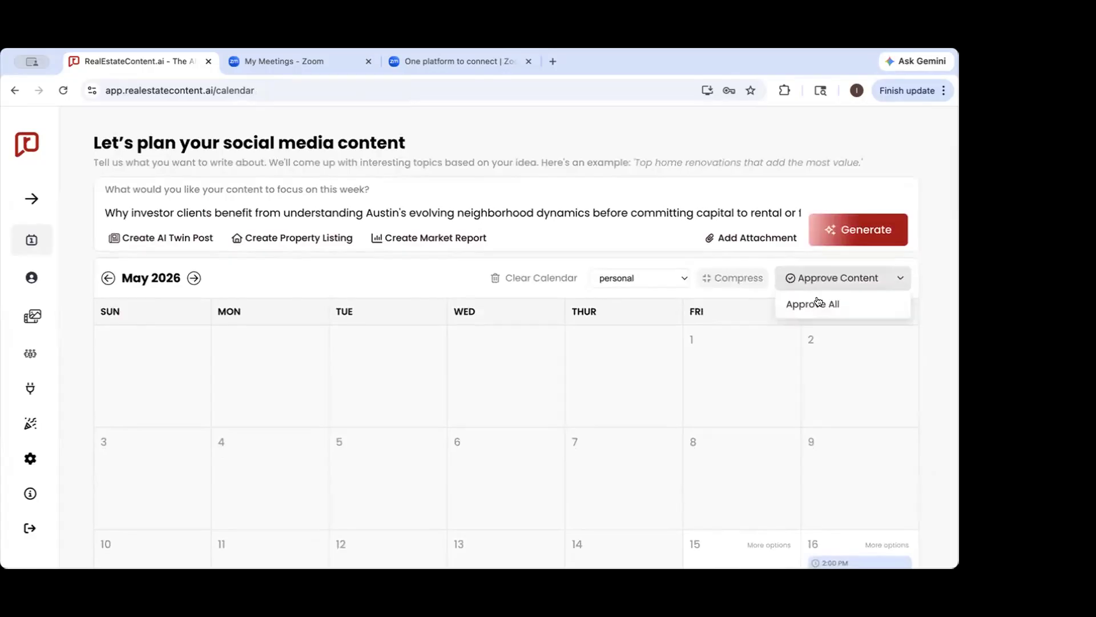
{"action": "scroll", "coordinate": [943, 235], "scroll_direction": "down", "scroll_amount": 8}
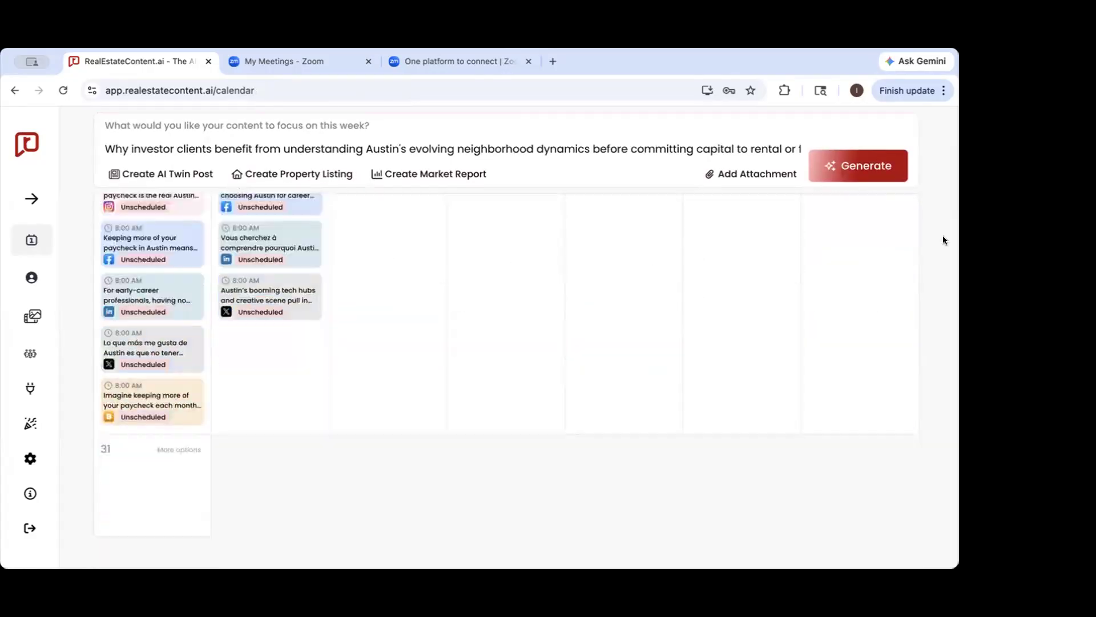
{"action": "scroll", "coordinate": [600, 421], "scroll_direction": "up", "scroll_amount": 2}
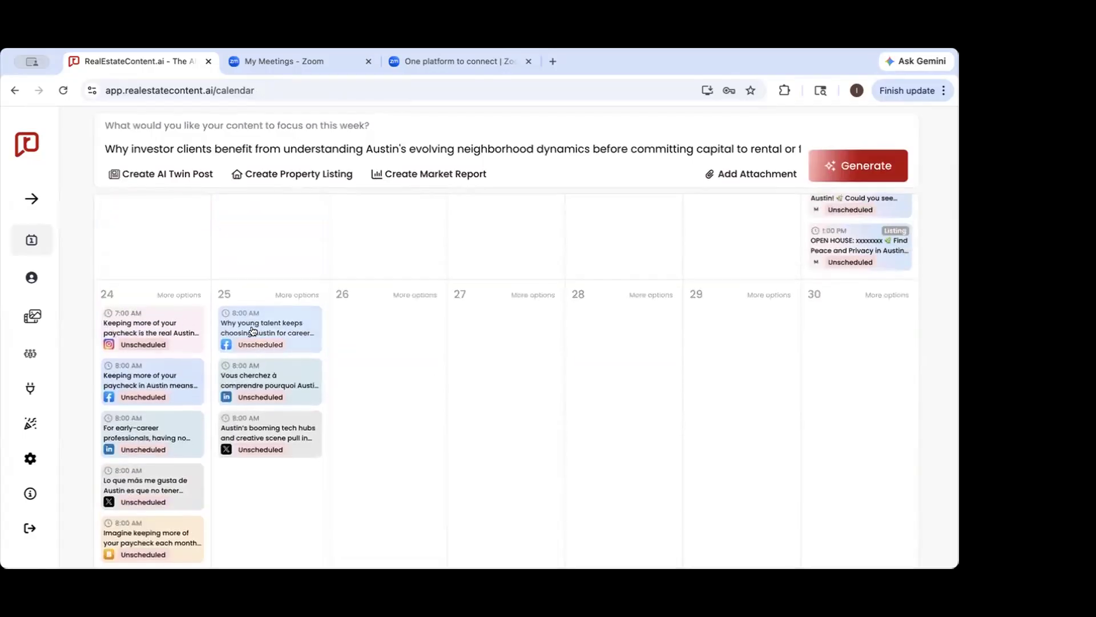
Examine the carousel and caption of the May 24 Instagram post about keeping more of a paycheck, and close it
{"action": "left_click", "coordinate": [158, 329]}
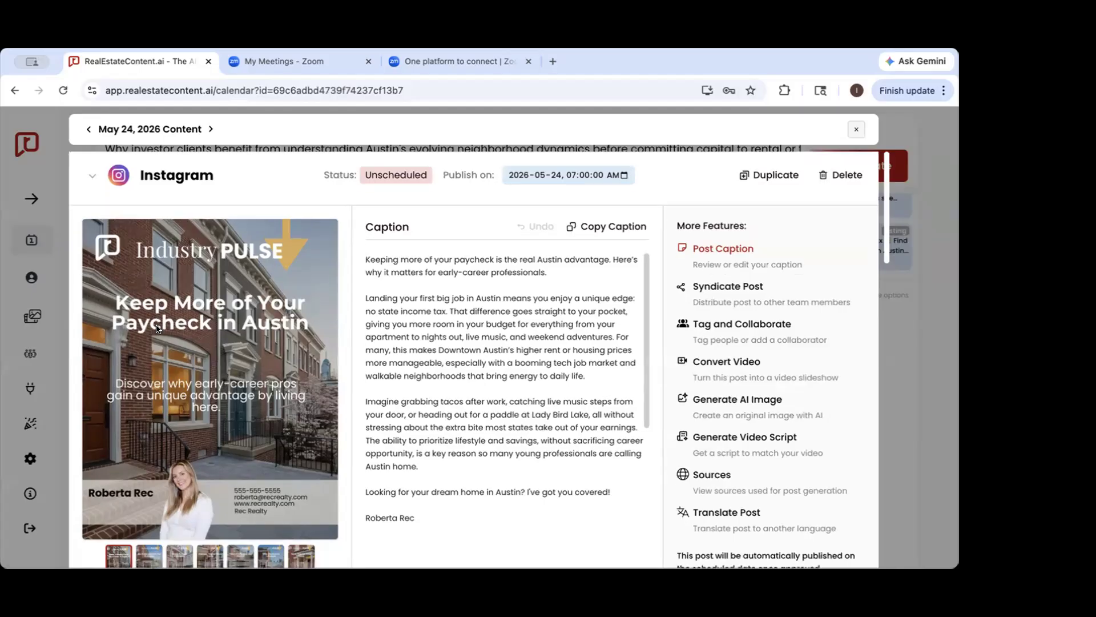
{"action": "scroll", "coordinate": [157, 328], "scroll_direction": "down", "scroll_amount": 3}
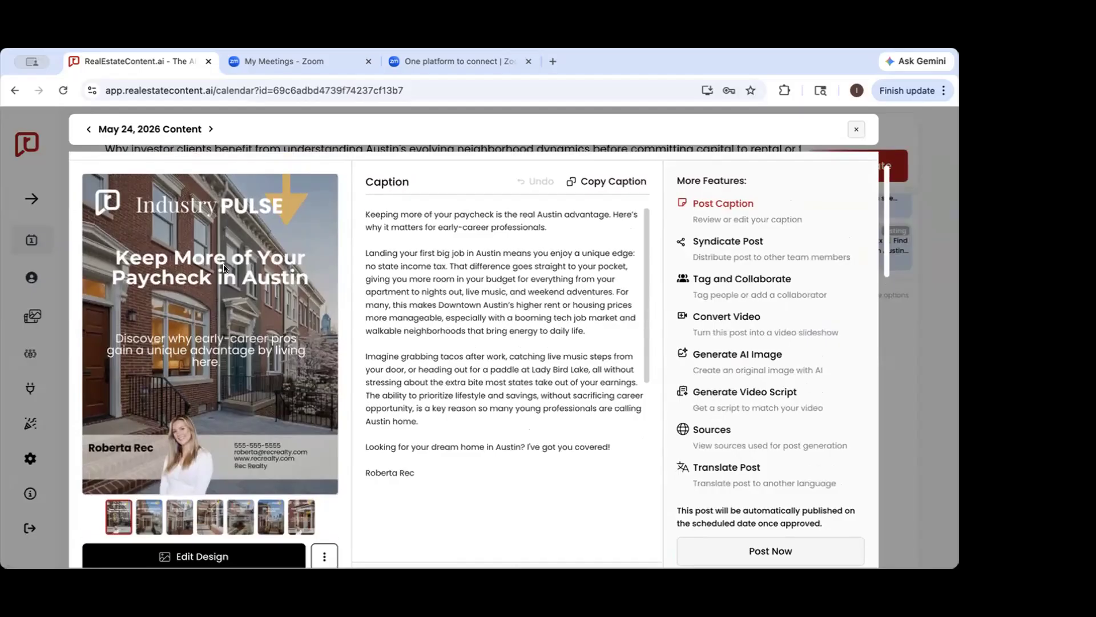
{"action": "left_click", "coordinate": [933, 325]}
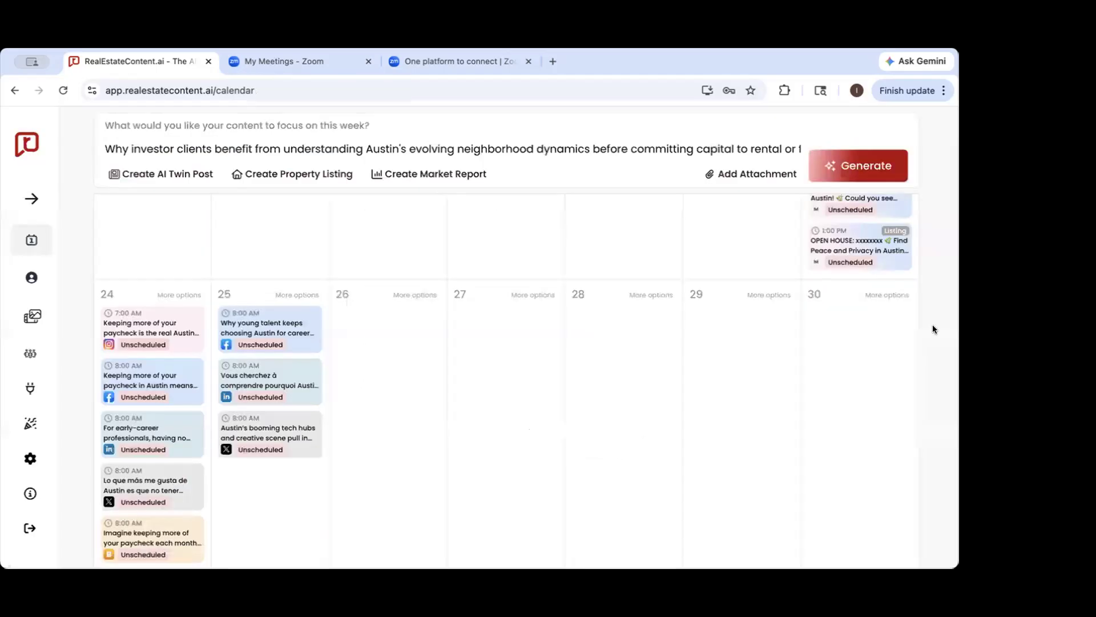
Reopen the 7:00 AM Instagram post on May 24, schedule and approve it, and check its status
{"action": "left_click", "coordinate": [165, 333]}
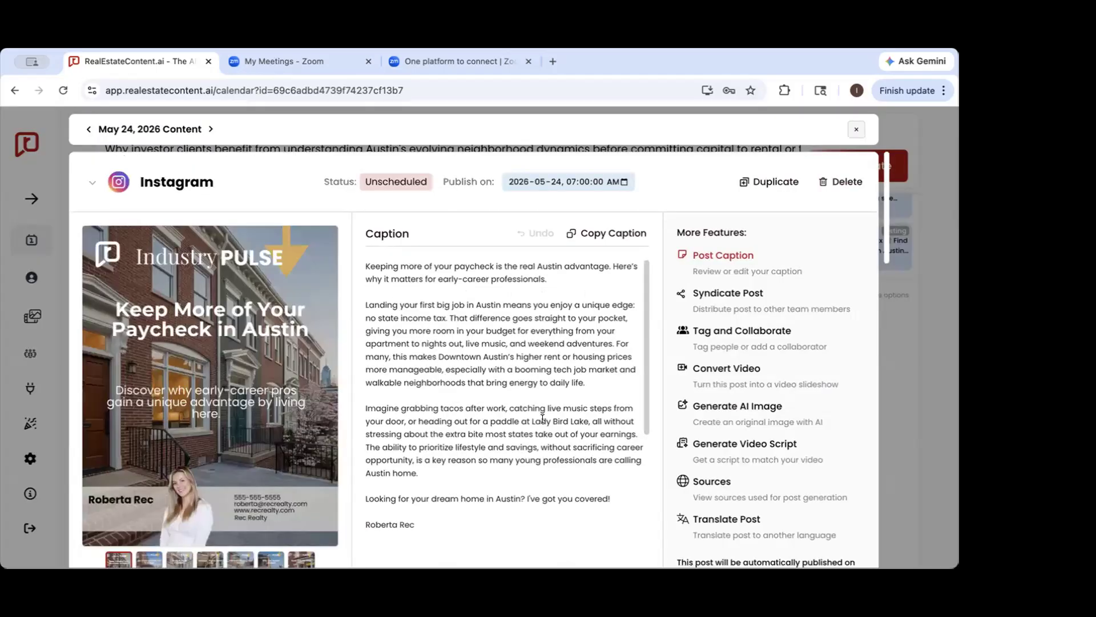
{"action": "scroll", "coordinate": [543, 415], "scroll_direction": "down", "scroll_amount": 5}
{"action": "scroll", "coordinate": [548, 421], "scroll_direction": "down", "scroll_amount": 3}
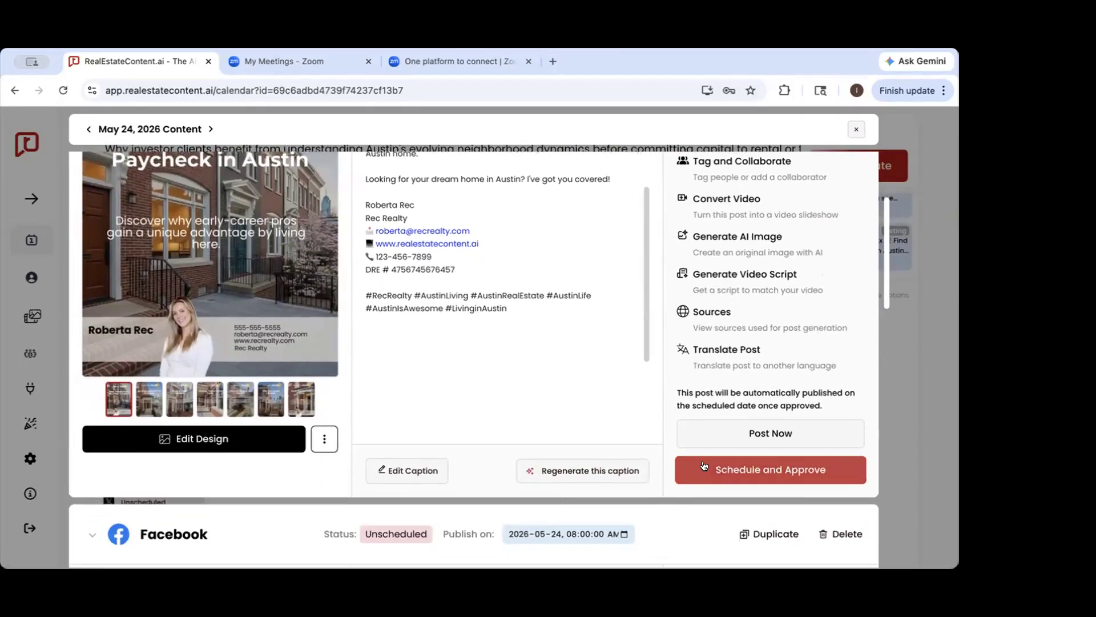
{"action": "left_click", "coordinate": [683, 467]}
{"action": "left_click", "coordinate": [501, 389]}
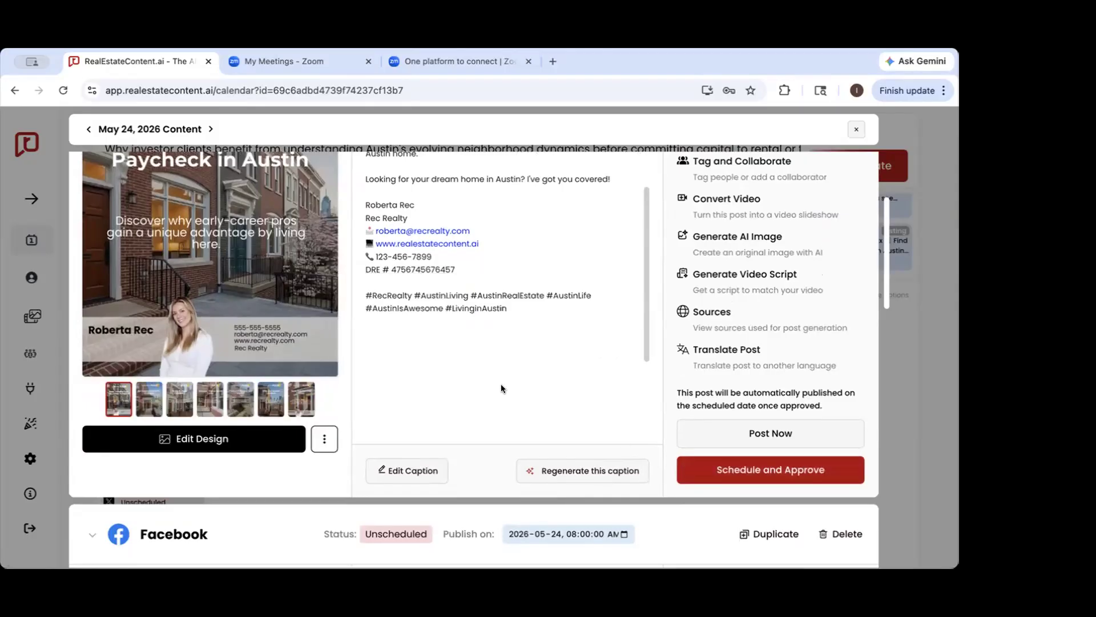
{"action": "scroll", "coordinate": [501, 388], "scroll_direction": "up", "scroll_amount": 6}
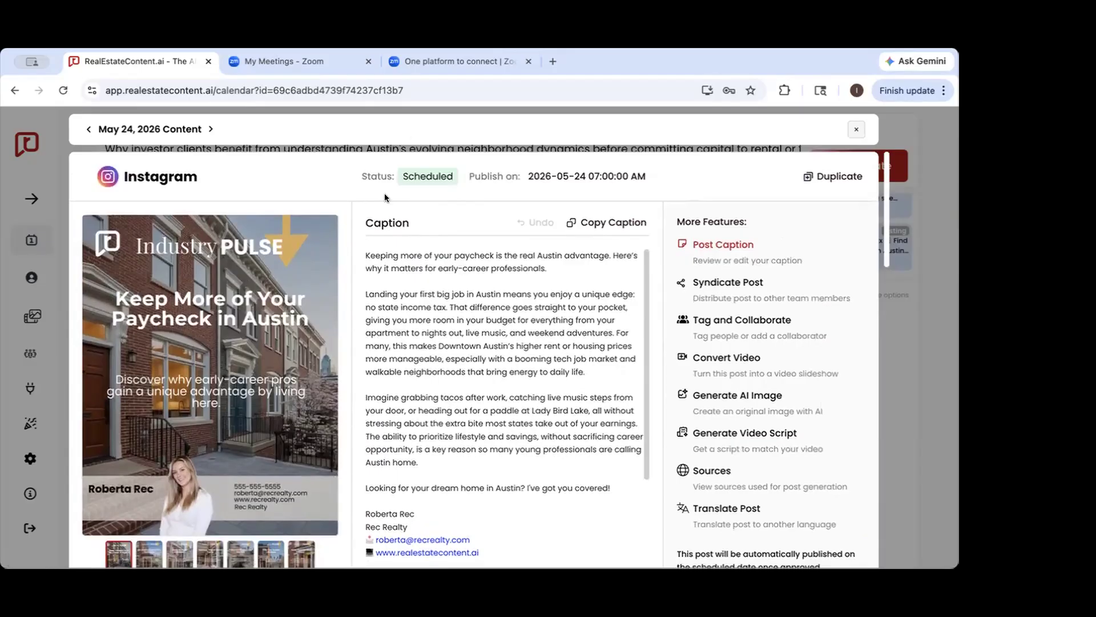
Close the May 24 Instagram post and preview its 7:00 AM entry in the calendar
{"action": "left_click", "coordinate": [930, 330]}
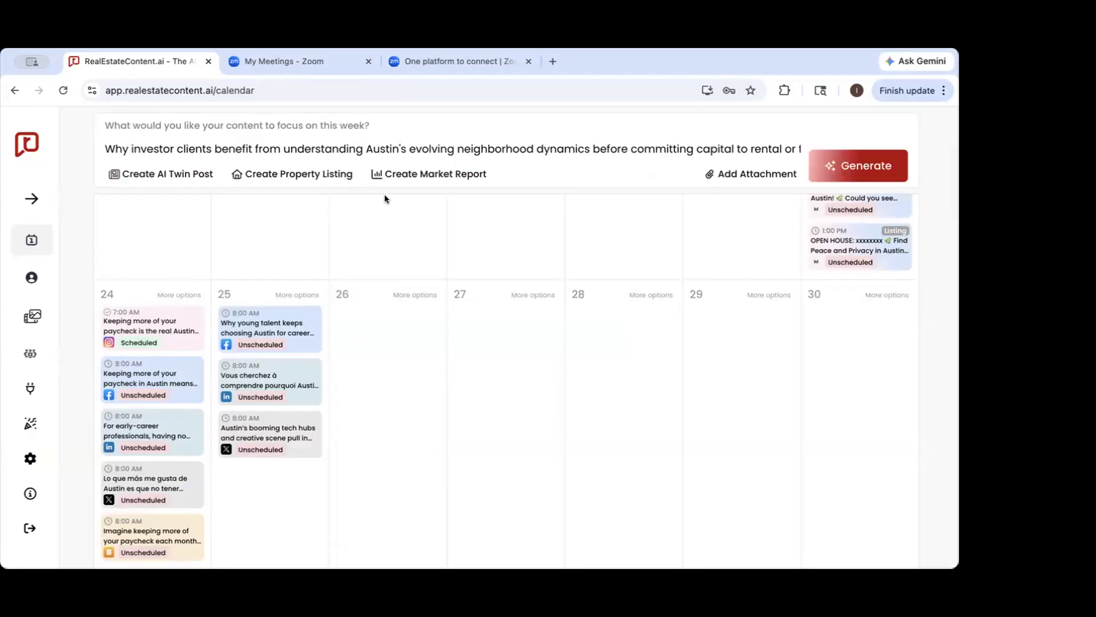
{"action": "mouse_move", "coordinate": [174, 316]}
{"action": "mouse_move", "coordinate": [138, 324]}
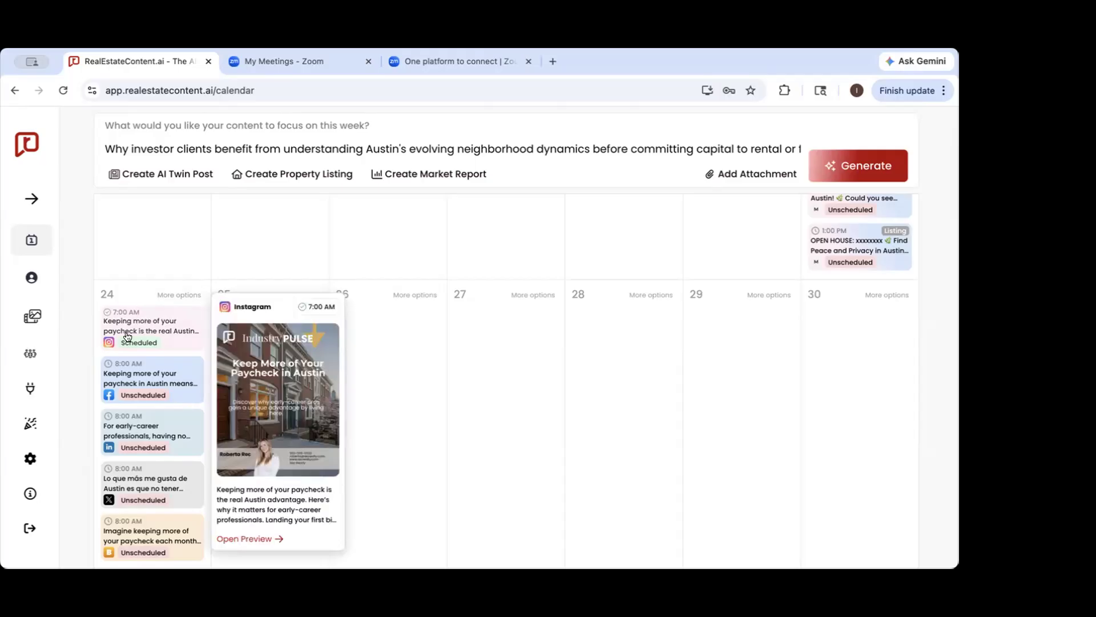
Reopen the 7:00 AM Instagram post on May 24 and unschedule it
{"action": "left_click", "coordinate": [155, 318]}
{"action": "scroll", "coordinate": [457, 343], "scroll_direction": "down", "scroll_amount": 3}
{"action": "scroll", "coordinate": [457, 343], "scroll_direction": "down", "scroll_amount": 5}
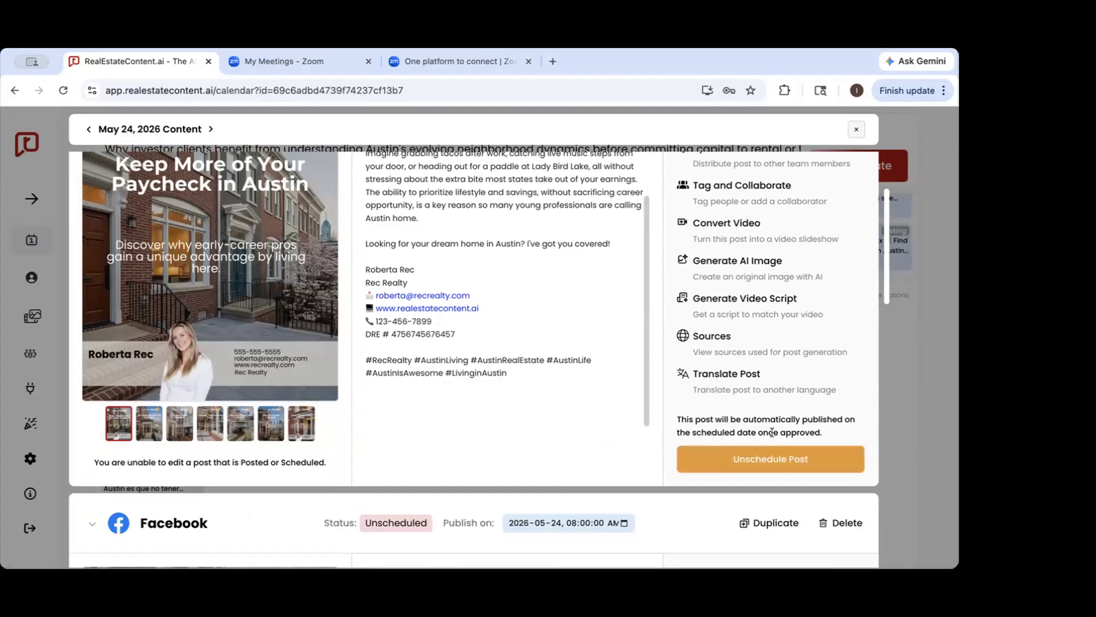
{"action": "scroll", "coordinate": [771, 432], "scroll_direction": "up", "scroll_amount": 3}
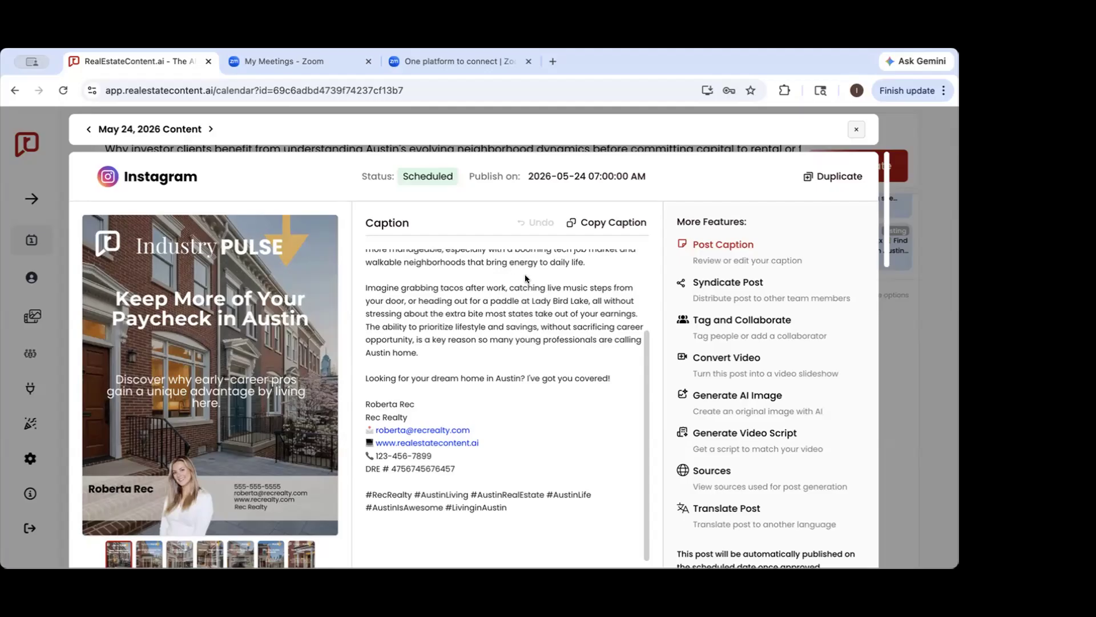
{"action": "scroll", "coordinate": [534, 278], "scroll_direction": "down", "scroll_amount": 4}
{"action": "left_click", "coordinate": [688, 411]}
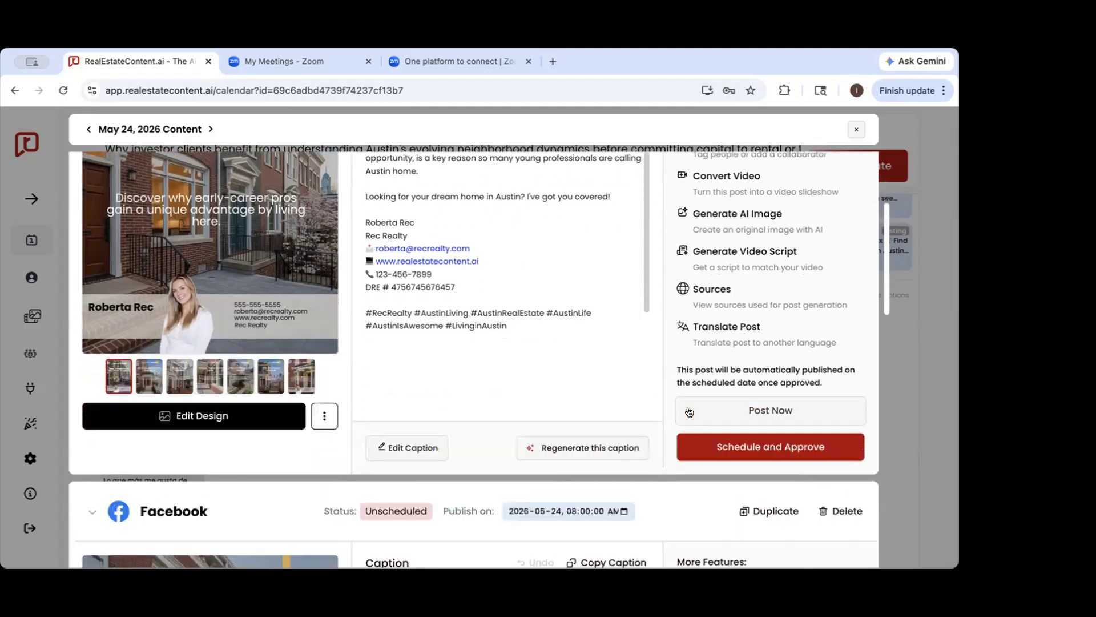
{"action": "scroll", "coordinate": [689, 411], "scroll_direction": "up", "scroll_amount": 4}
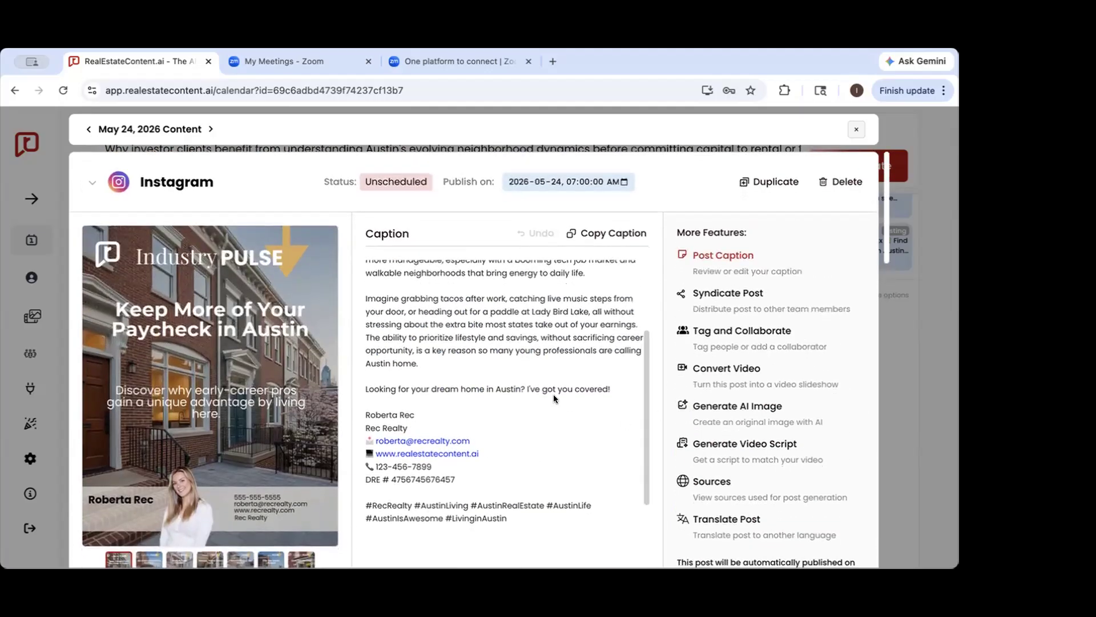
{"action": "scroll", "coordinate": [555, 397], "scroll_direction": "up", "scroll_amount": 1}
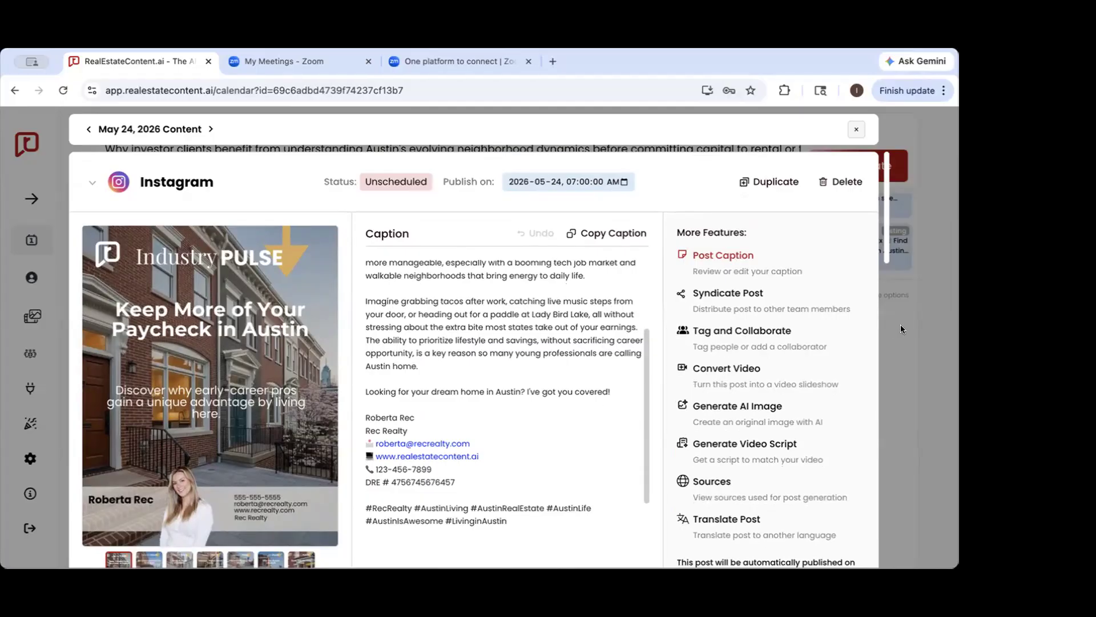
Close the May 24 Instagram post, reopen it for a brief review, and return to the calendar
{"action": "left_click", "coordinate": [927, 327]}
{"action": "left_click", "coordinate": [159, 343]}
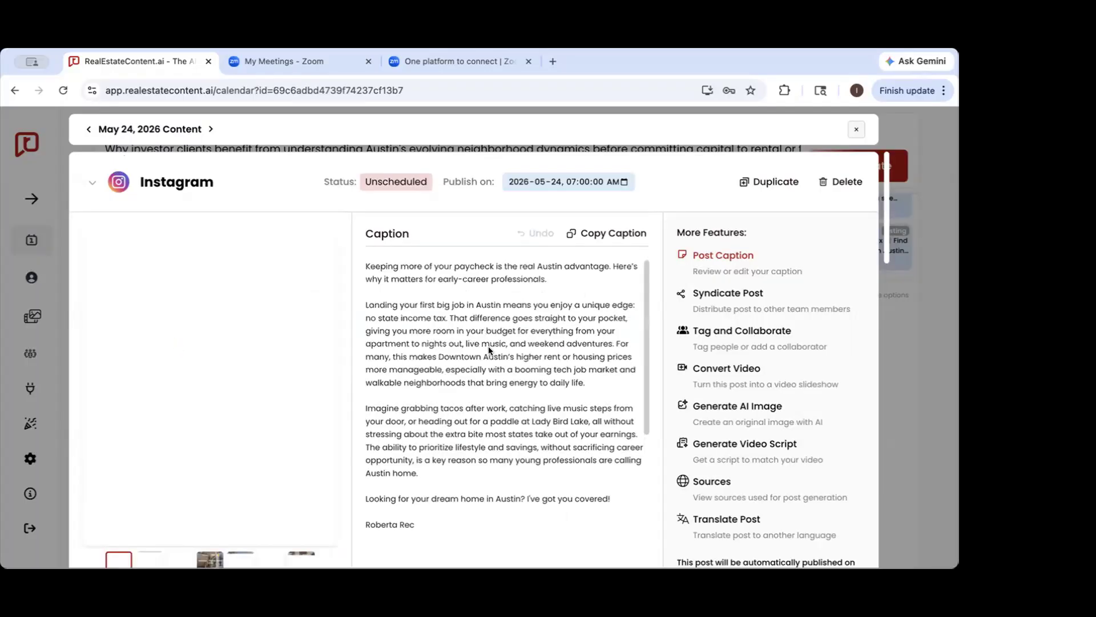
{"action": "scroll", "coordinate": [529, 343], "scroll_direction": "down", "scroll_amount": 1}
{"action": "scroll", "coordinate": [528, 371], "scroll_direction": "up", "scroll_amount": 1}
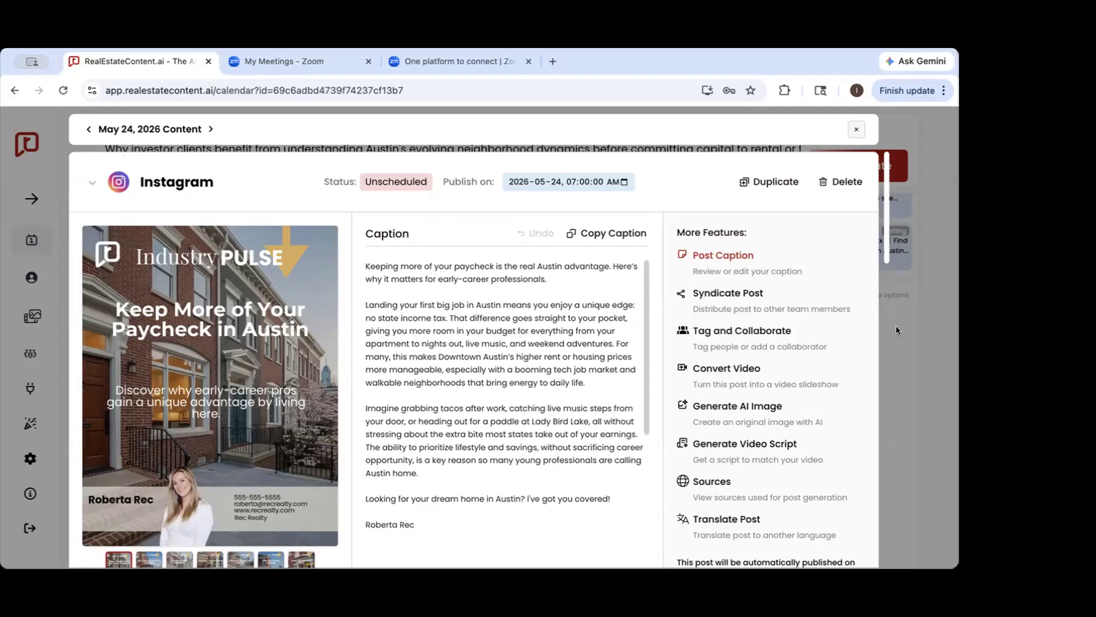
{"action": "left_click", "coordinate": [905, 347]}
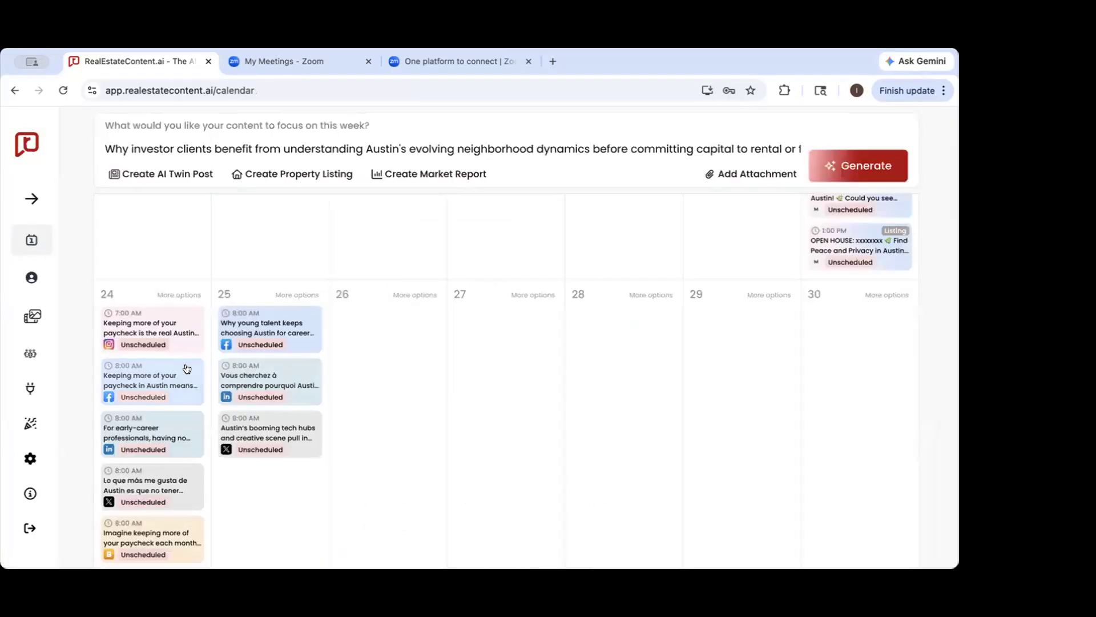
Open the May 24 content from its Instagram post and look through the Facebook, LinkedIn and X versions
{"action": "scroll", "coordinate": [187, 368], "scroll_direction": "down", "scroll_amount": 1}
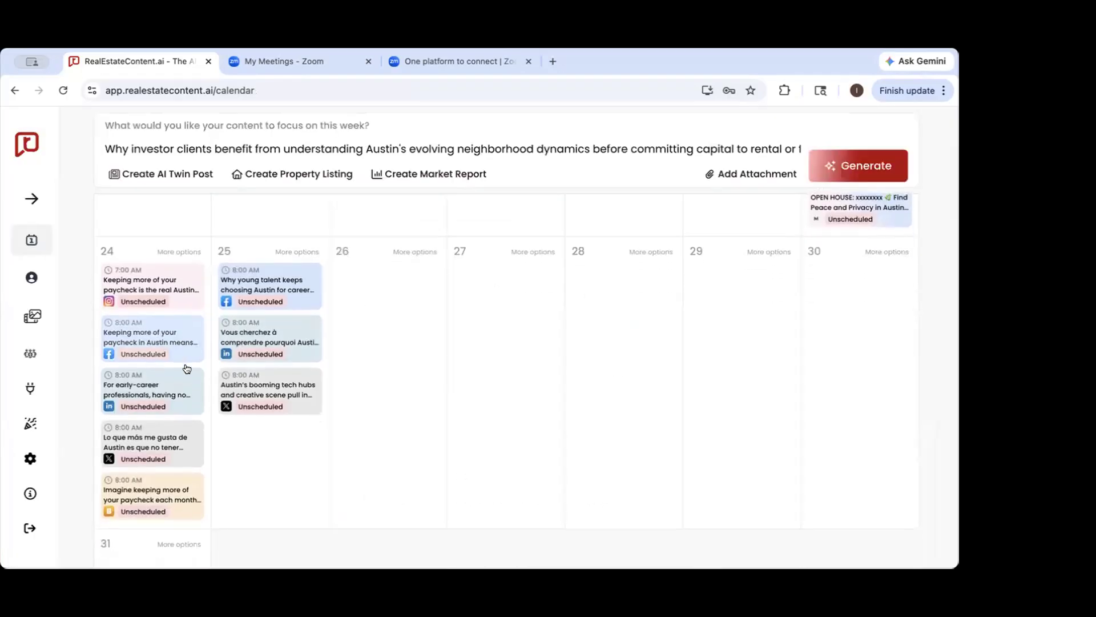
{"action": "left_click", "coordinate": [159, 280]}
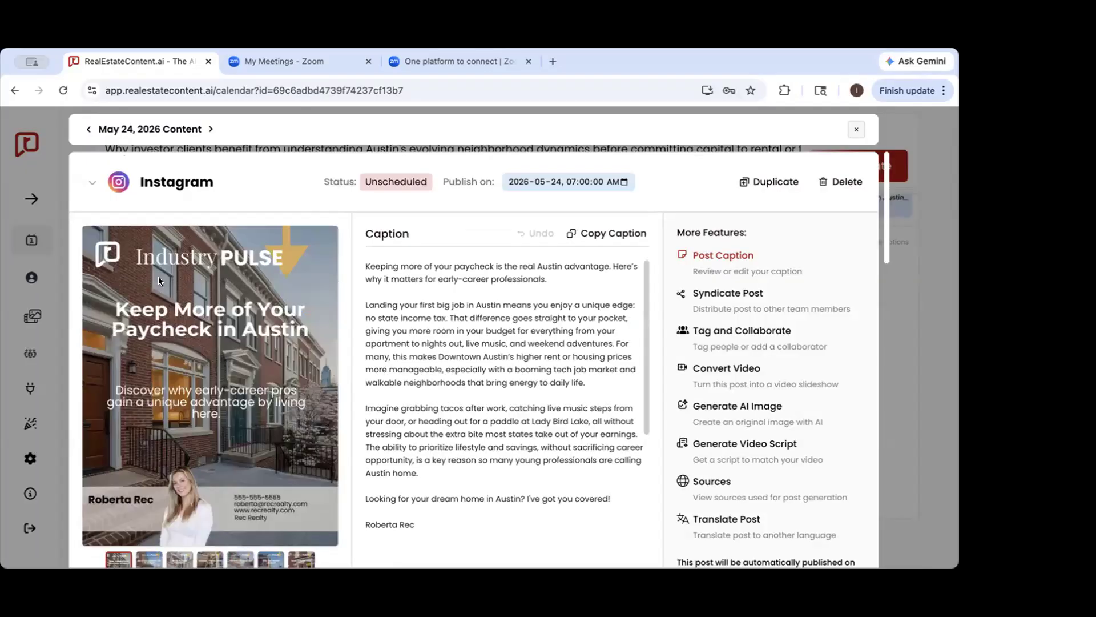
{"action": "scroll", "coordinate": [159, 280], "scroll_direction": "down", "scroll_amount": 1}
{"action": "scroll", "coordinate": [159, 280], "scroll_direction": "down", "scroll_amount": 15}
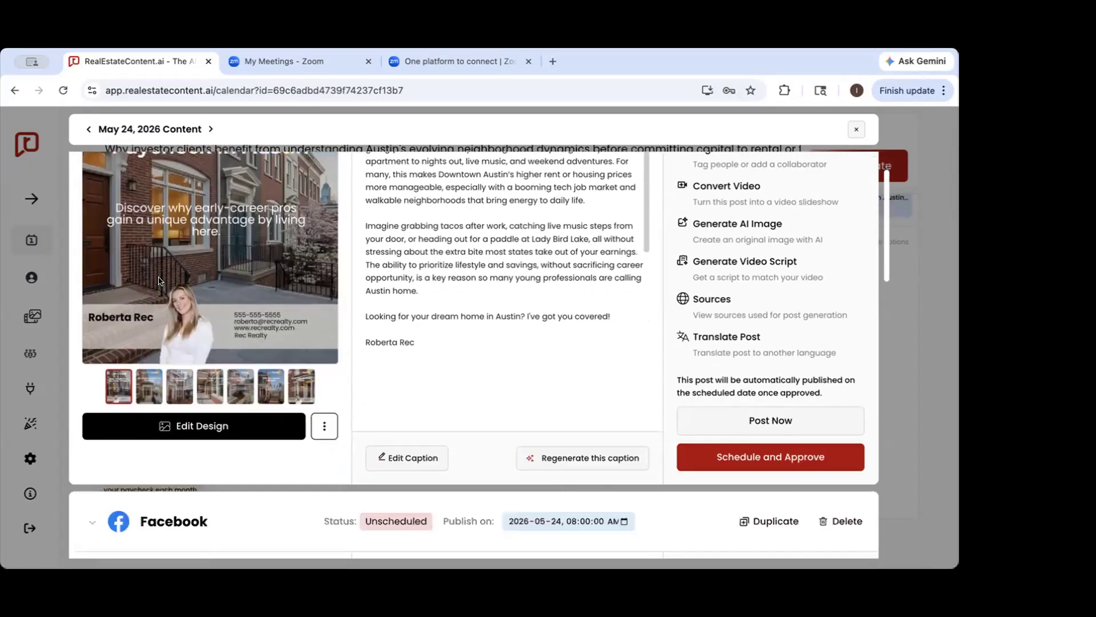
{"action": "scroll", "coordinate": [161, 281], "scroll_direction": "down", "scroll_amount": 15}
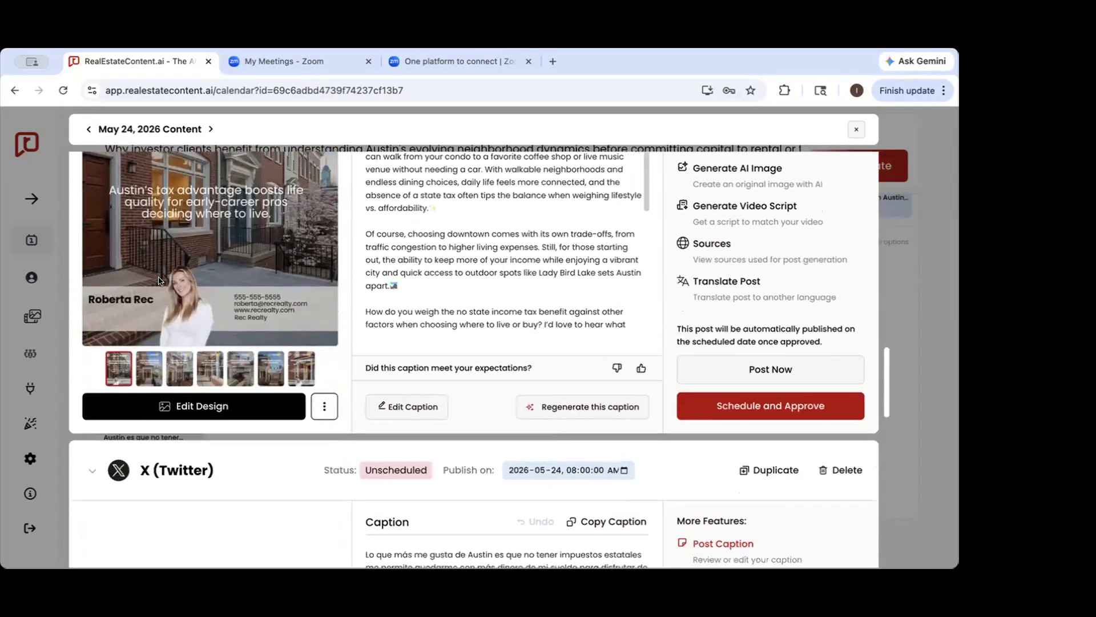
{"action": "scroll", "coordinate": [310, 254], "scroll_direction": "up", "scroll_amount": 5}
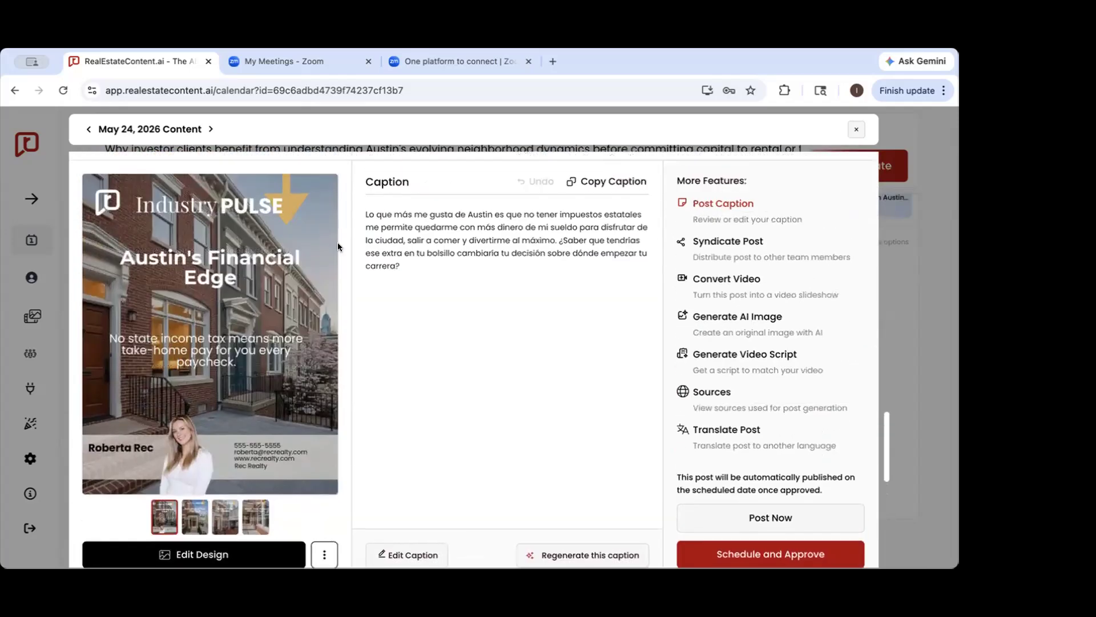
{"action": "scroll", "coordinate": [337, 242], "scroll_direction": "down", "scroll_amount": 9}
{"action": "scroll", "coordinate": [347, 268], "scroll_direction": "up", "scroll_amount": 2}
{"action": "scroll", "coordinate": [397, 345], "scroll_direction": "up", "scroll_amount": 10}
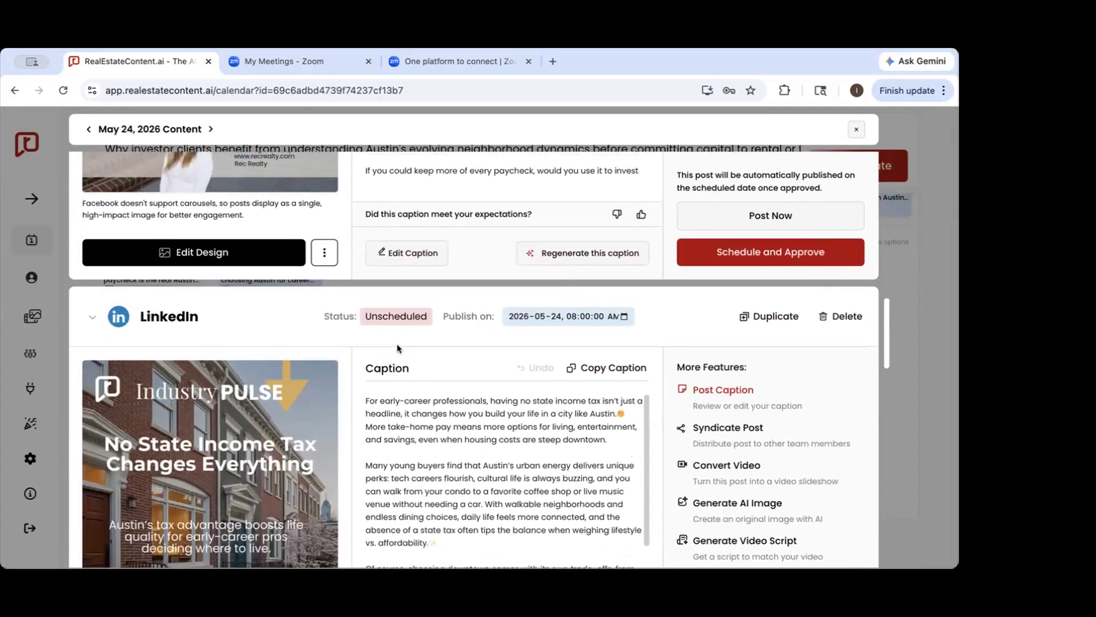
Compare the single-image Facebook post for May 24 with the LinkedIn and Instagram carousels
{"action": "scroll", "coordinate": [397, 348], "scroll_direction": "up", "scroll_amount": 5}
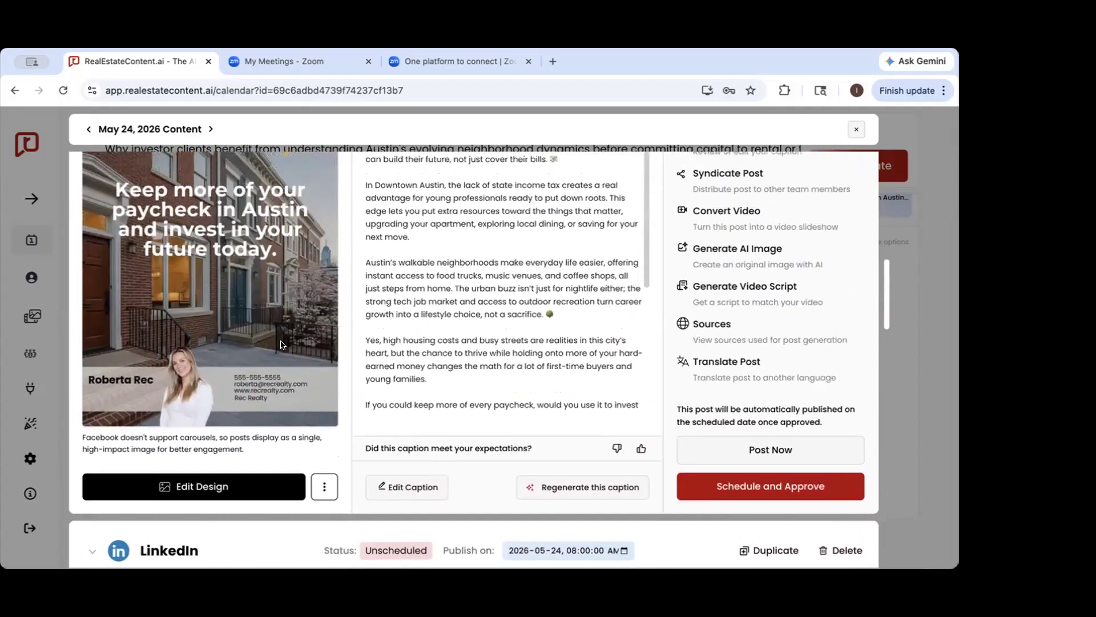
{"action": "scroll", "coordinate": [280, 344], "scroll_direction": "up", "scroll_amount": 2}
{"action": "scroll", "coordinate": [280, 345], "scroll_direction": "down", "scroll_amount": 8}
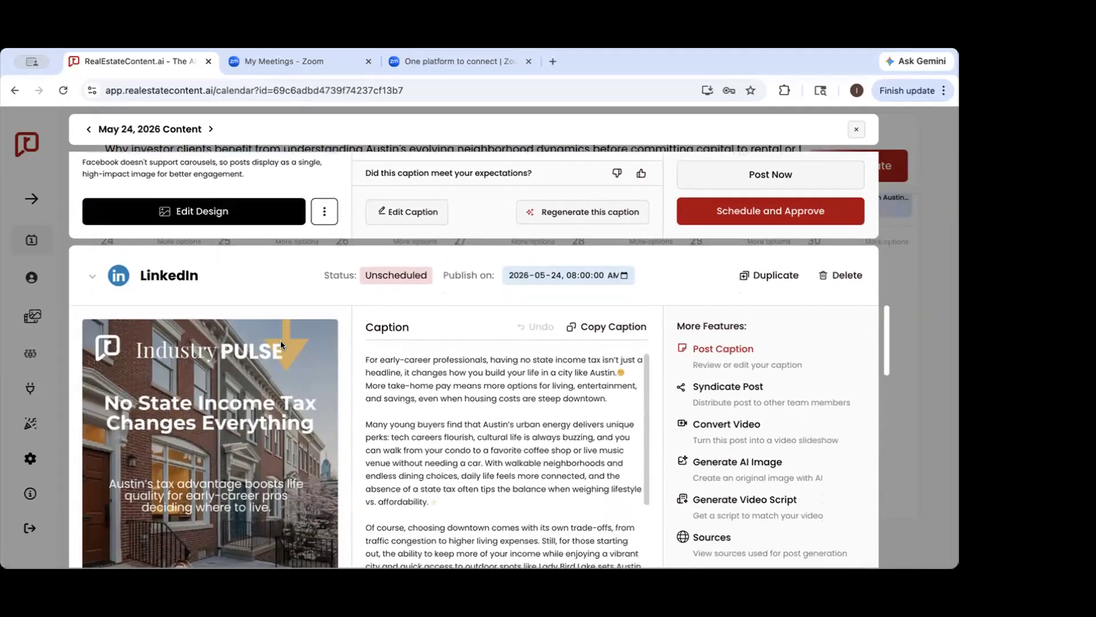
{"action": "scroll", "coordinate": [281, 344], "scroll_direction": "down", "scroll_amount": 1}
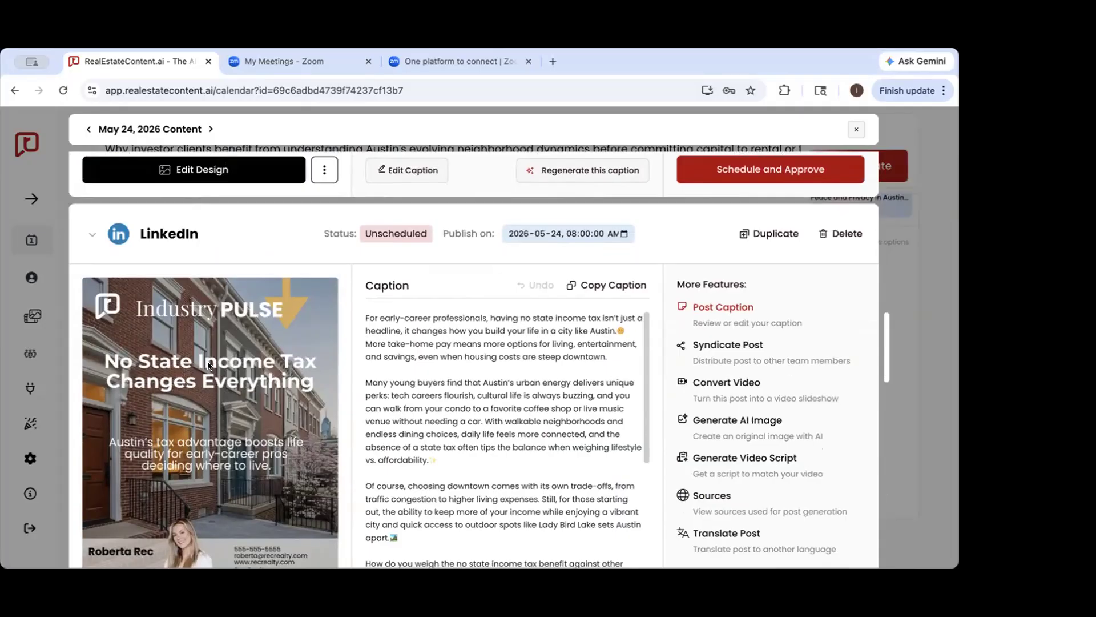
{"action": "scroll", "coordinate": [197, 454], "scroll_direction": "up", "scroll_amount": 8}
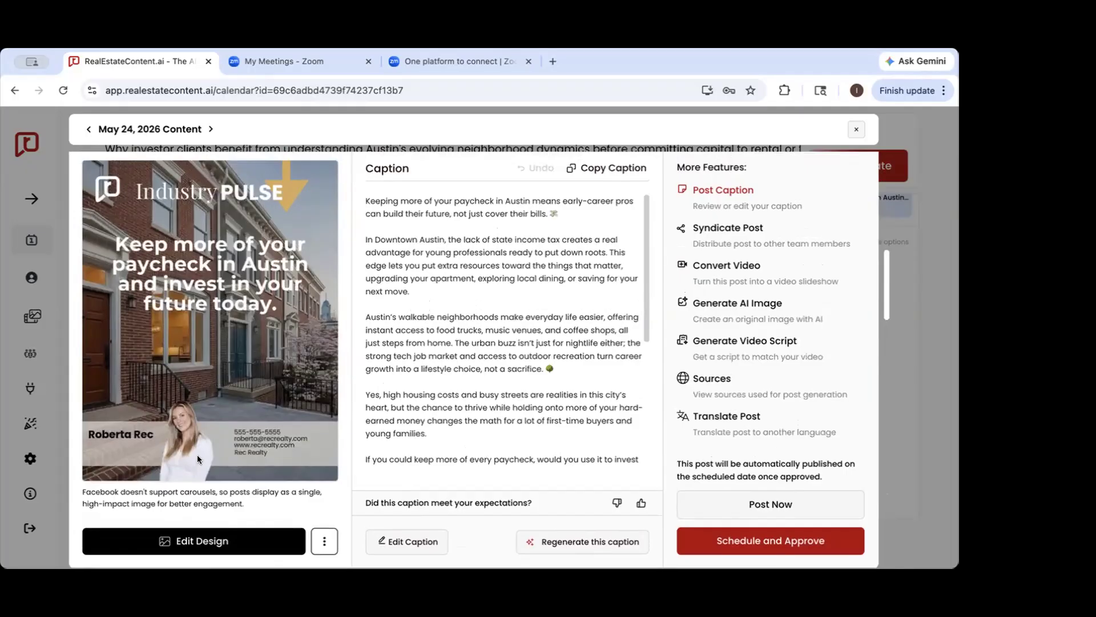
{"action": "scroll", "coordinate": [198, 459], "scroll_direction": "up", "scroll_amount": 10}
{"action": "scroll", "coordinate": [198, 459], "scroll_direction": "up", "scroll_amount": 3}
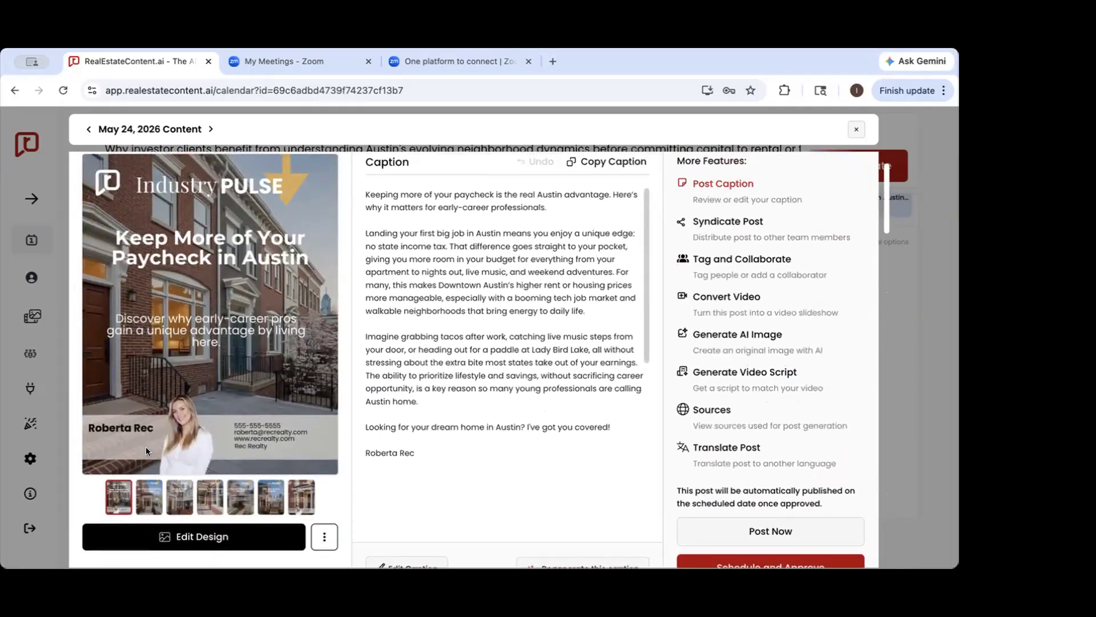
{"action": "scroll", "coordinate": [140, 380], "scroll_direction": "down", "scroll_amount": 10}
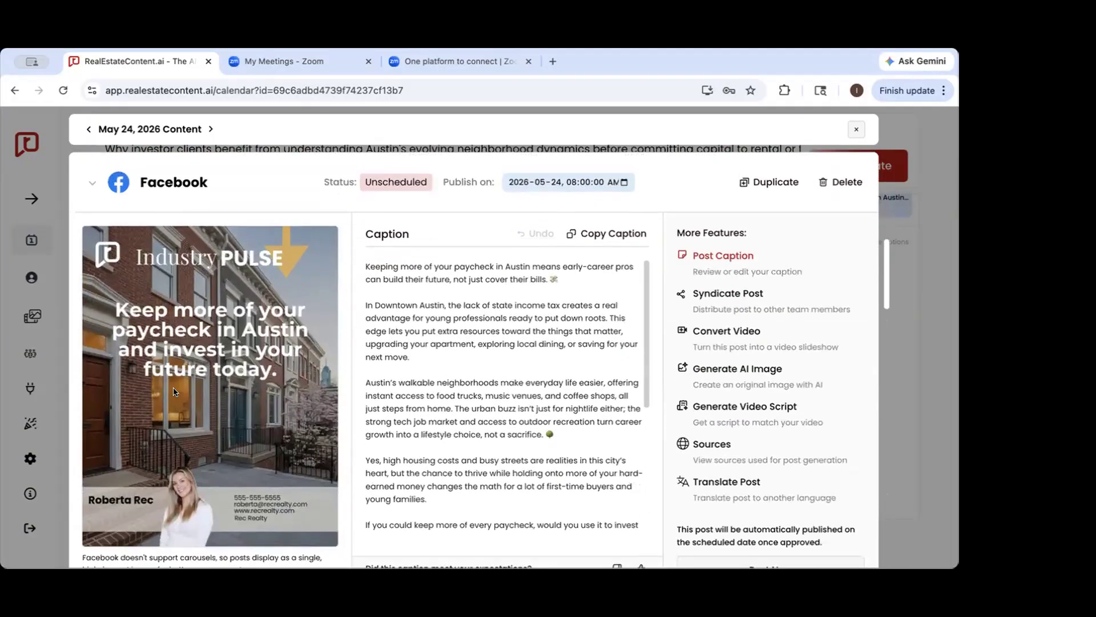
Show the publish date and time picker of the May 24 Instagram post and close it without changes
{"action": "scroll", "coordinate": [174, 391], "scroll_direction": "up", "scroll_amount": 10}
{"action": "scroll", "coordinate": [174, 388], "scroll_direction": "down", "scroll_amount": 2}
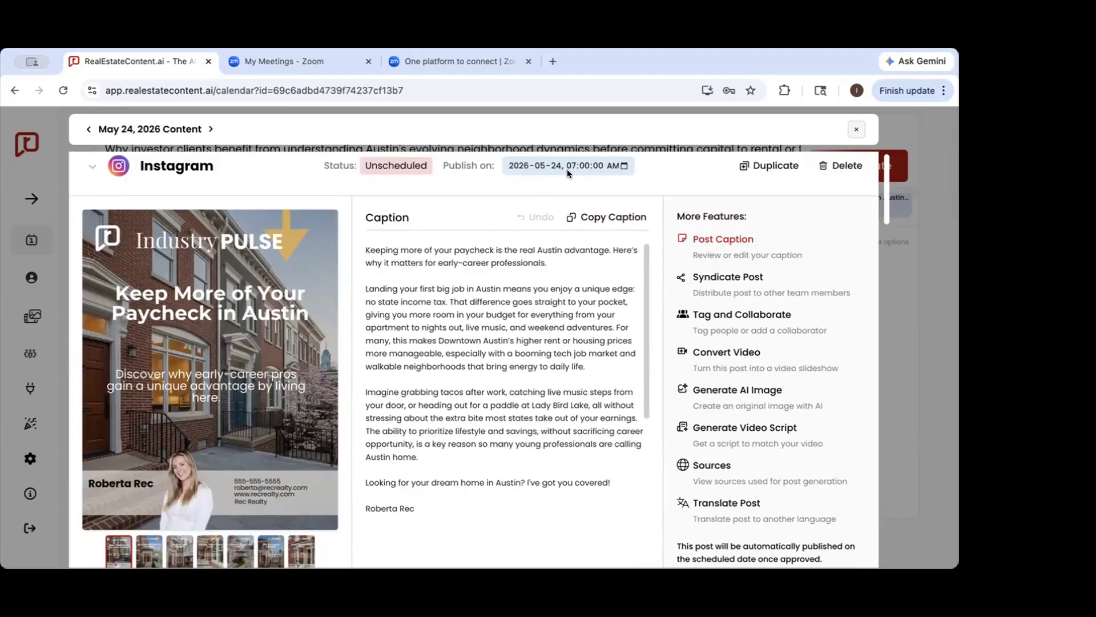
{"action": "left_click", "coordinate": [625, 166]}
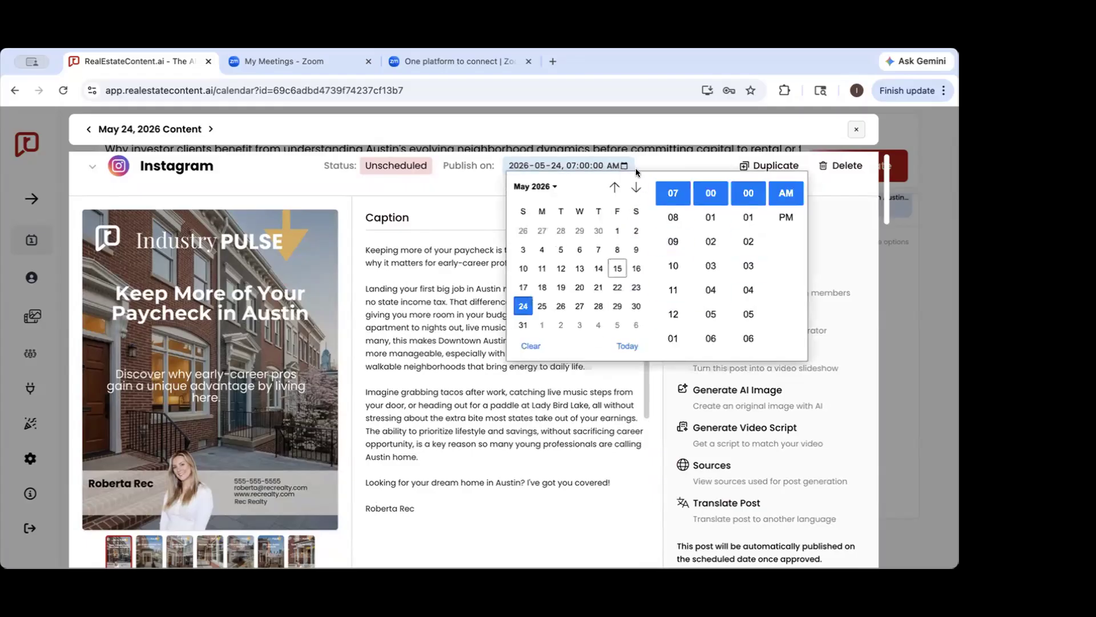
{"action": "left_click", "coordinate": [657, 159]}
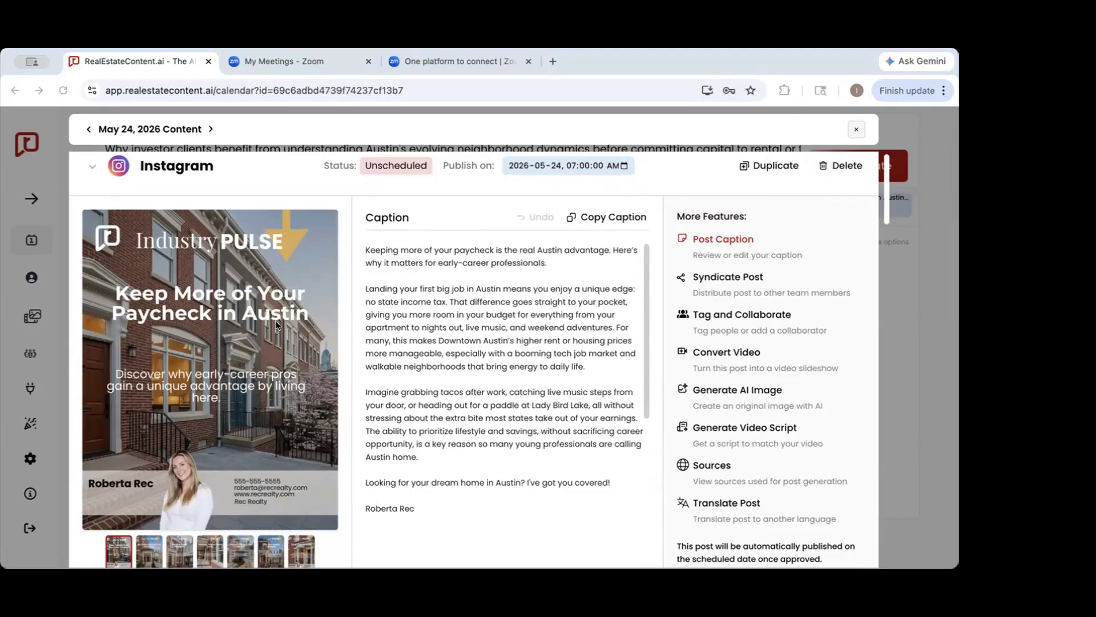
Read the full caption of the May 24 Instagram post, including its contact footer and hashtags
{"action": "scroll", "coordinate": [443, 330], "scroll_direction": "down", "scroll_amount": 1}
{"action": "scroll", "coordinate": [444, 335], "scroll_direction": "down", "scroll_amount": 5}
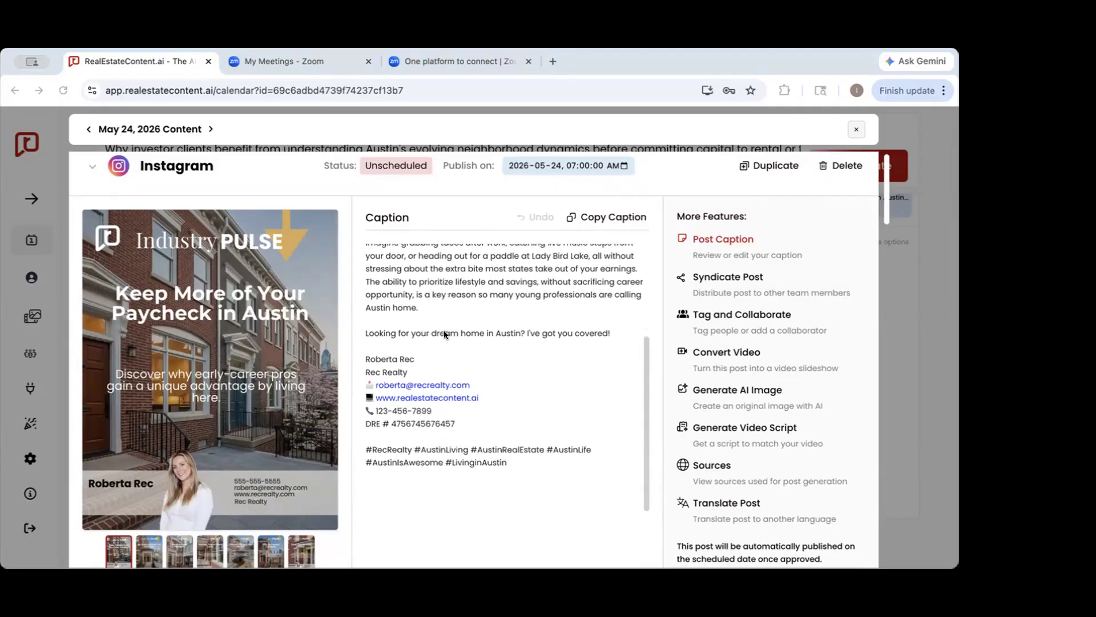
{"action": "scroll", "coordinate": [522, 363], "scroll_direction": "up", "scroll_amount": 5}
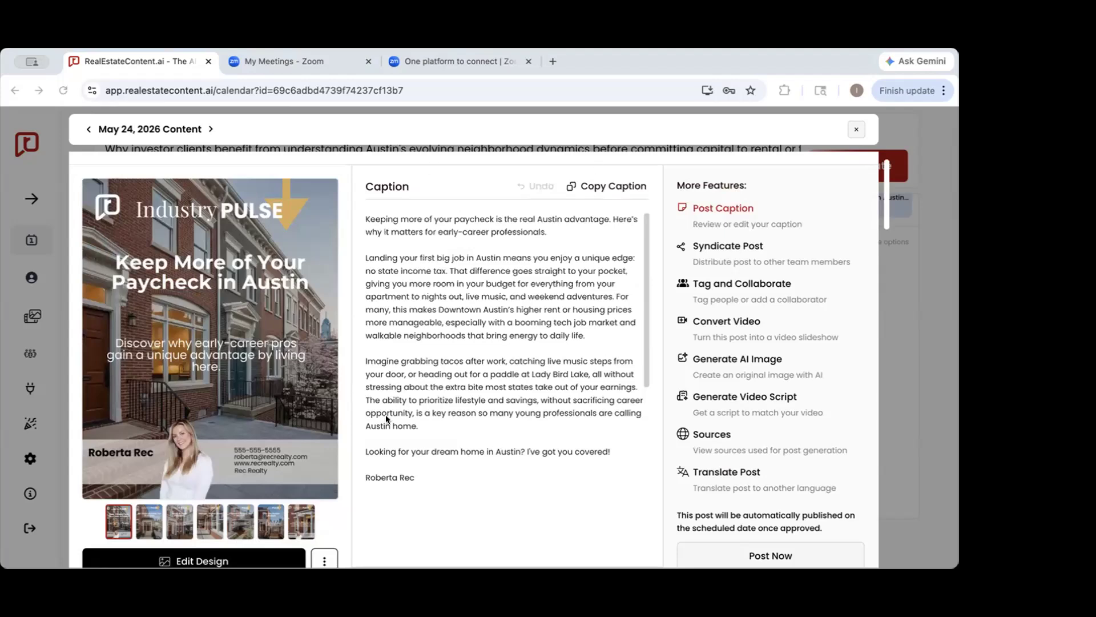
{"action": "scroll", "coordinate": [476, 367], "scroll_direction": "up", "scroll_amount": 1}
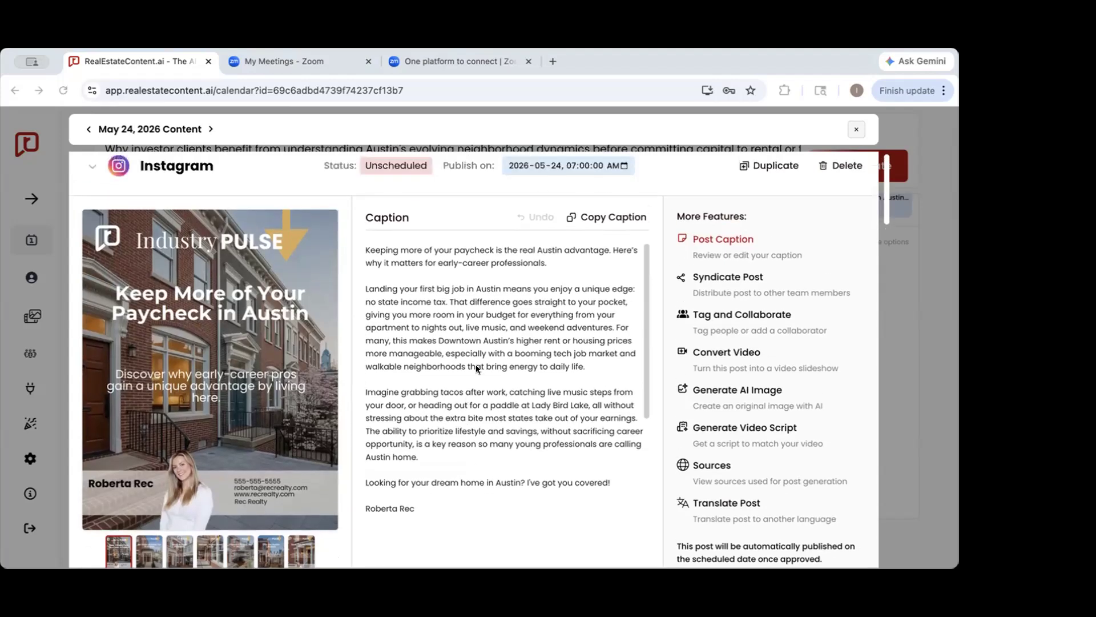
{"action": "scroll", "coordinate": [395, 391], "scroll_direction": "down", "scroll_amount": 5}
{"action": "scroll", "coordinate": [395, 391], "scroll_direction": "up", "scroll_amount": 3}
{"action": "scroll", "coordinate": [474, 371], "scroll_direction": "up", "scroll_amount": 5}
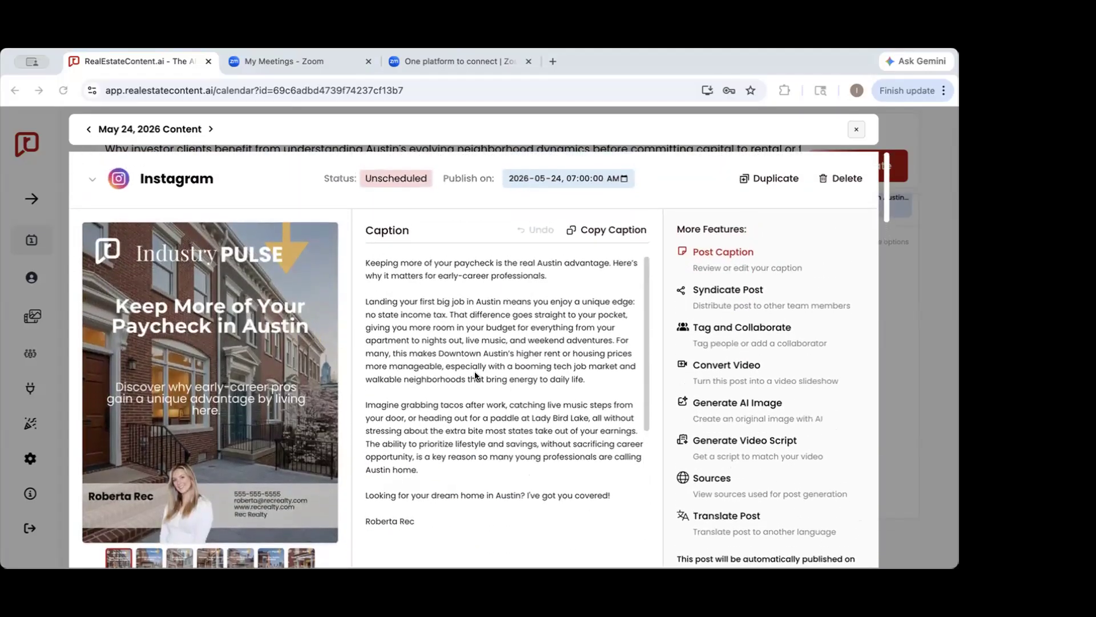
{"action": "scroll", "coordinate": [474, 374], "scroll_direction": "down", "scroll_amount": 8}
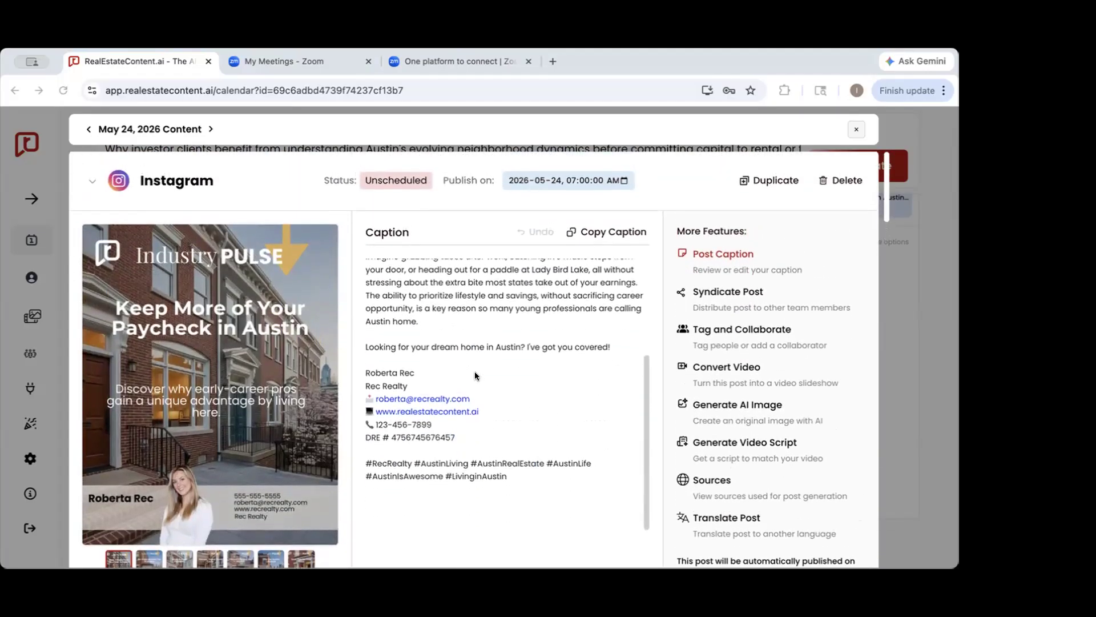
Delete the line "Looking for your dream home in Austin? I've got you covered!" from the Instagram caption and save the changes
{"action": "scroll", "coordinate": [474, 371], "scroll_direction": "down", "scroll_amount": 3}
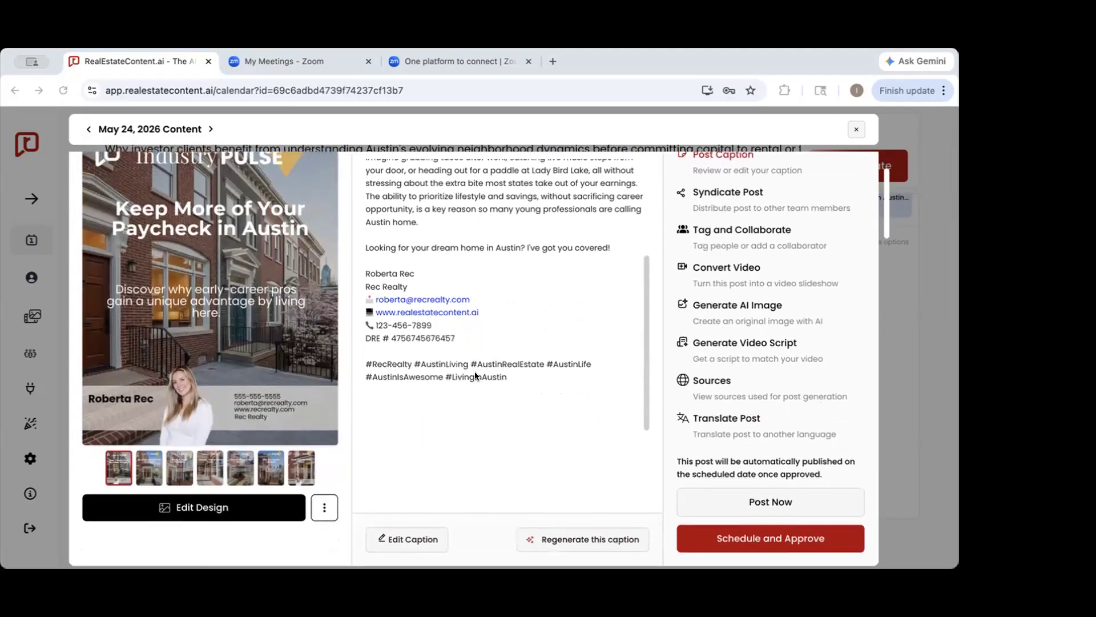
{"action": "left_click", "coordinate": [395, 531]}
{"action": "scroll", "coordinate": [480, 394], "scroll_direction": "up", "scroll_amount": 1}
{"action": "left_click", "coordinate": [577, 356]}
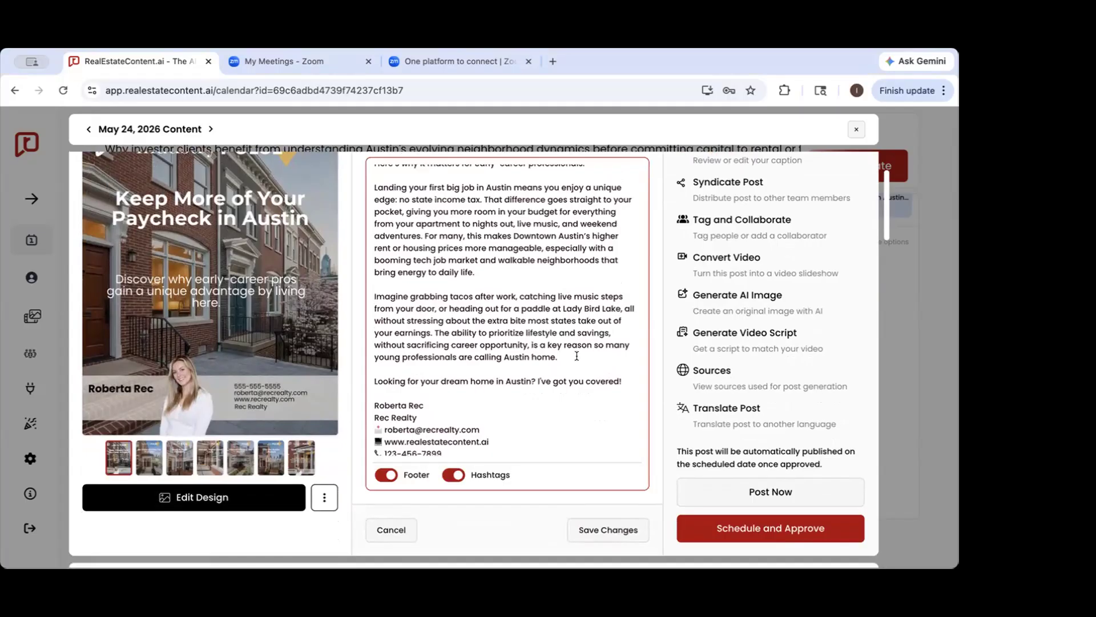
{"action": "left_click_drag", "start_coordinate": [624, 381], "coordinate": [362, 373]}
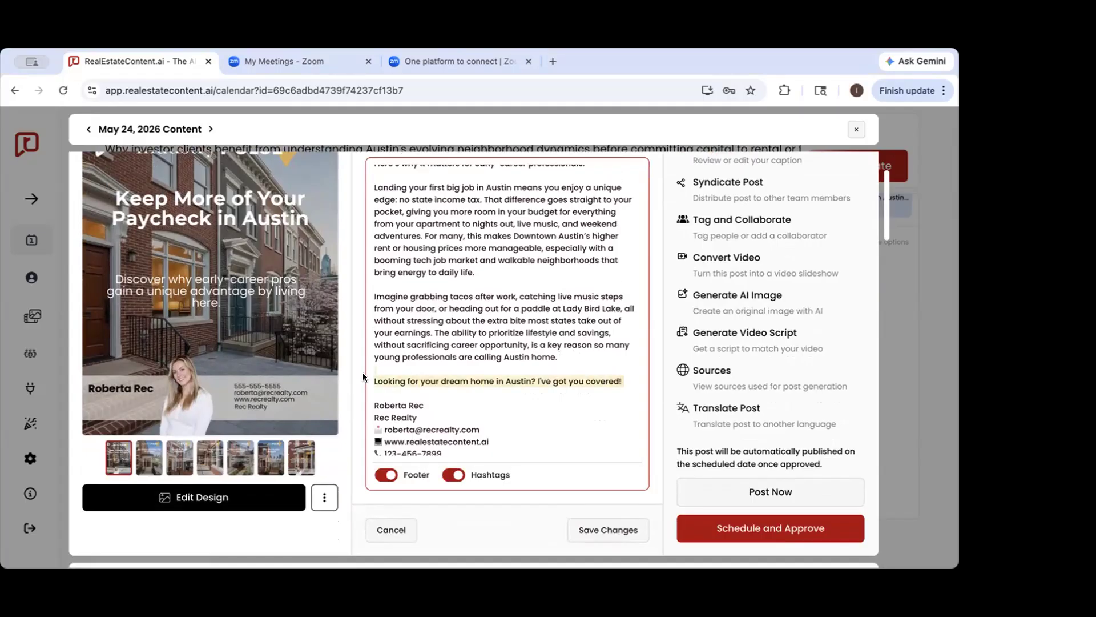
{"action": "key", "text": "BackSpace"}
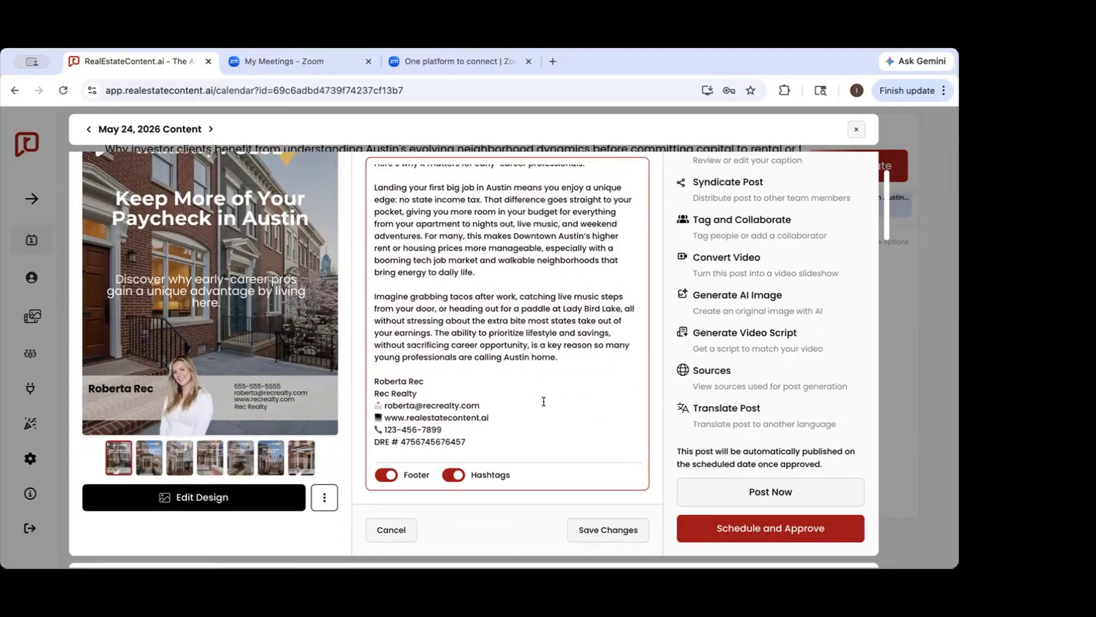
{"action": "scroll", "coordinate": [544, 402], "scroll_direction": "up", "scroll_amount": 1}
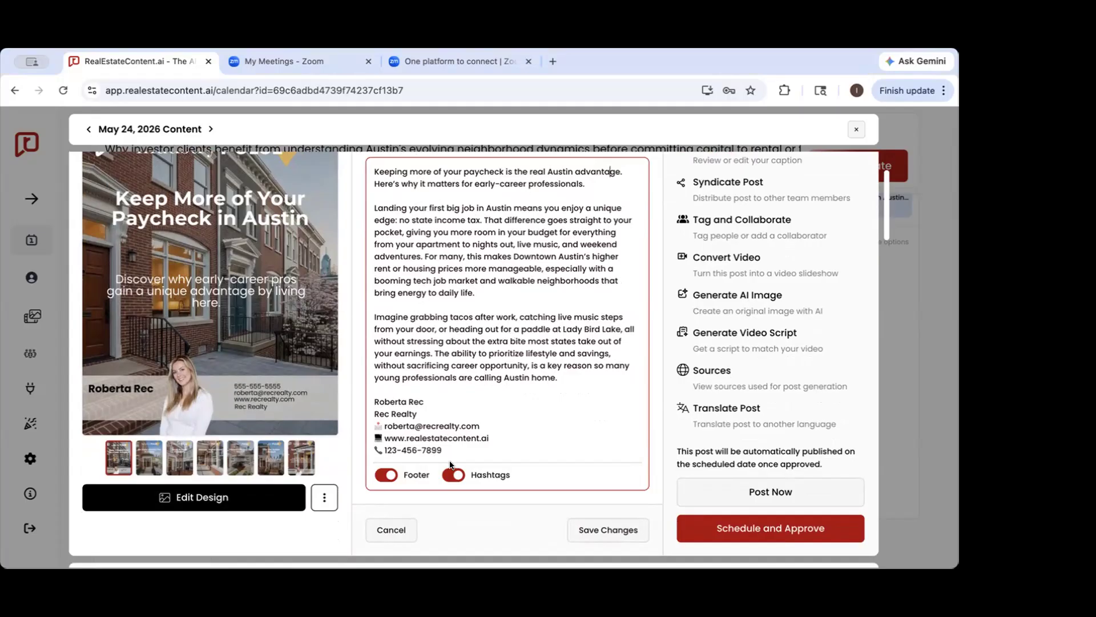
{"action": "left_click", "coordinate": [583, 531]}
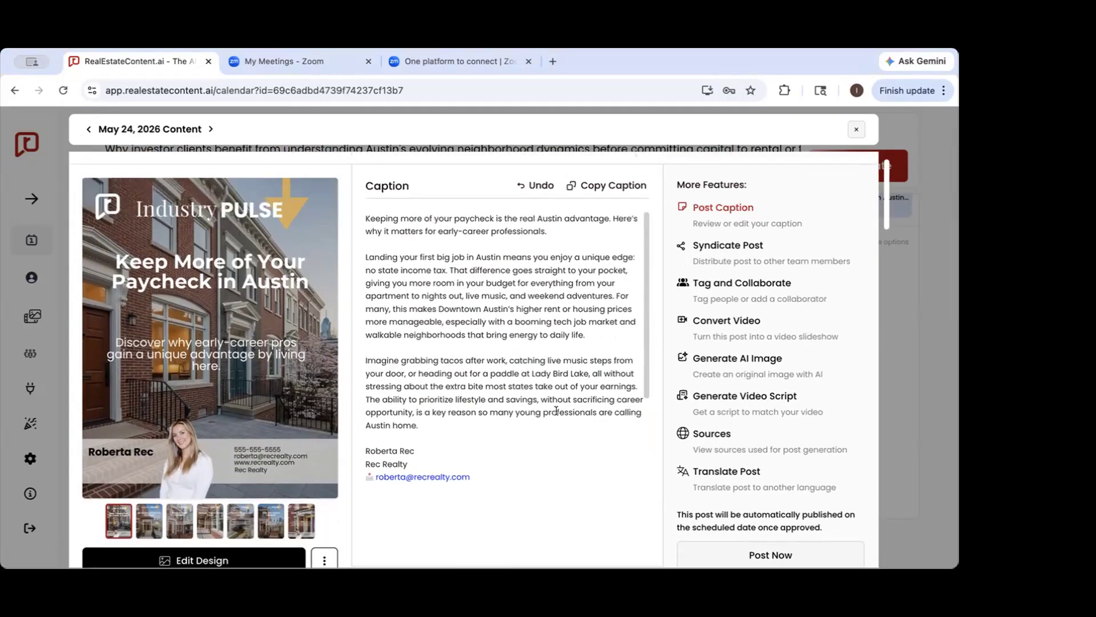
Review the edited Instagram caption and open its regeneration options
{"action": "scroll", "coordinate": [556, 409], "scroll_direction": "down", "scroll_amount": 6}
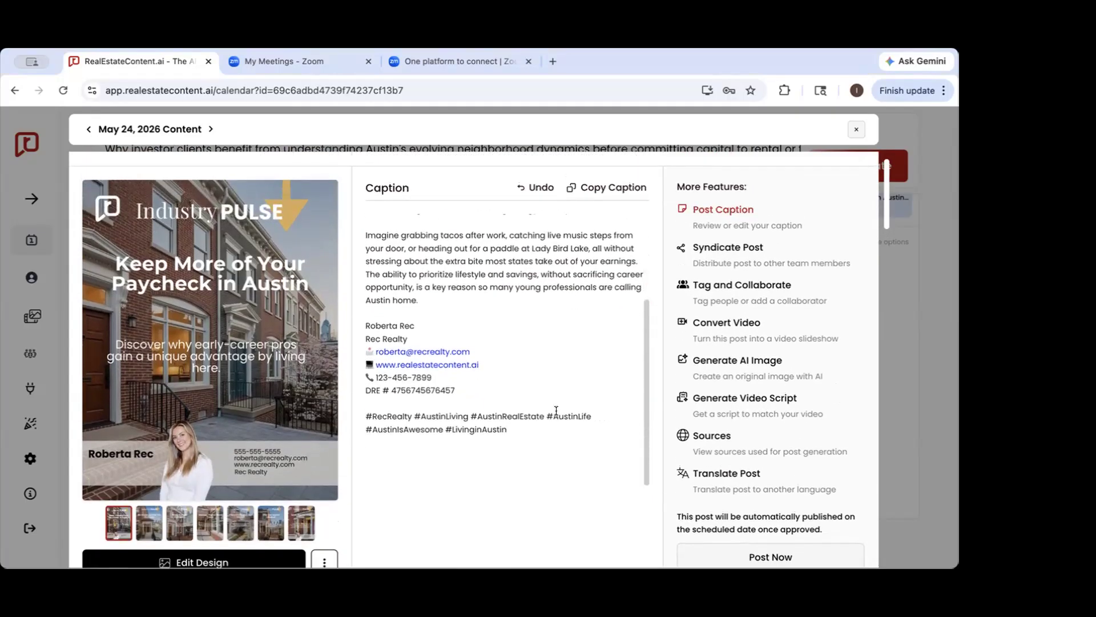
{"action": "scroll", "coordinate": [556, 410], "scroll_direction": "up", "scroll_amount": 1}
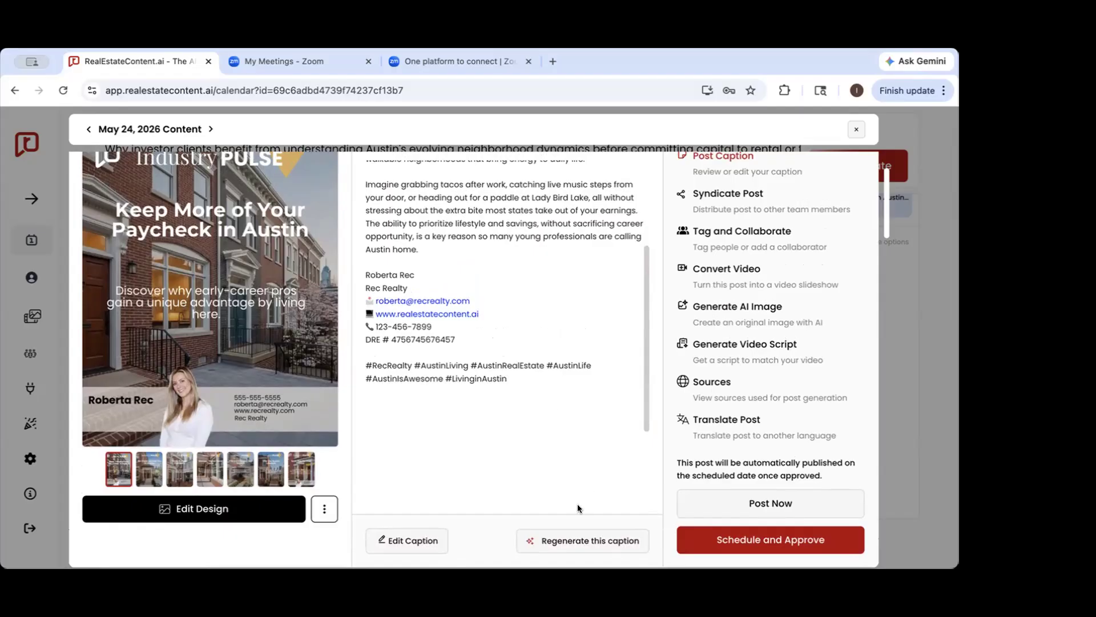
{"action": "left_click", "coordinate": [542, 540]}
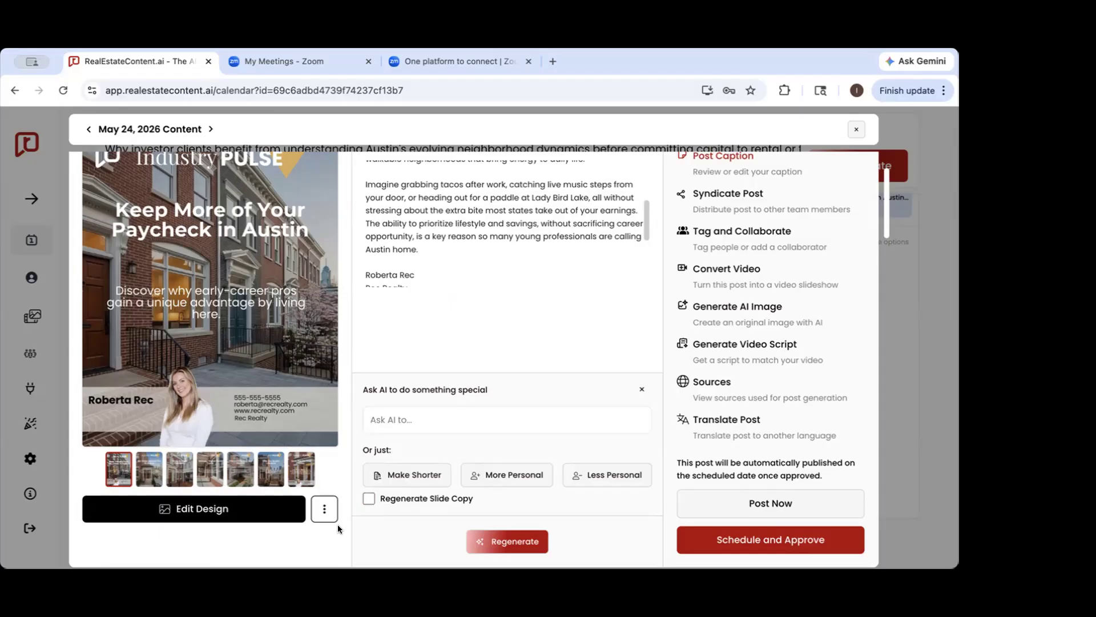
Look over the Regenerate Slide Copy option and close the caption's regeneration options without regenerating
{"action": "left_click", "coordinate": [366, 494]}
{"action": "scroll", "coordinate": [522, 324], "scroll_direction": "up", "scroll_amount": 2}
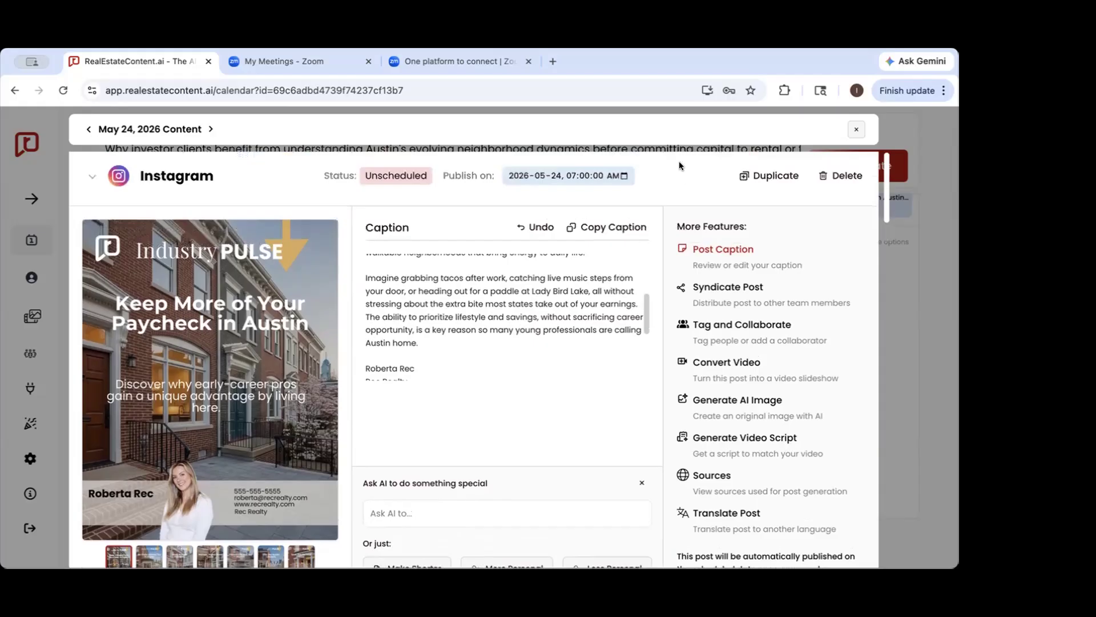
{"action": "scroll", "coordinate": [497, 444], "scroll_direction": "down", "scroll_amount": 2}
{"action": "left_click", "coordinate": [640, 393]}
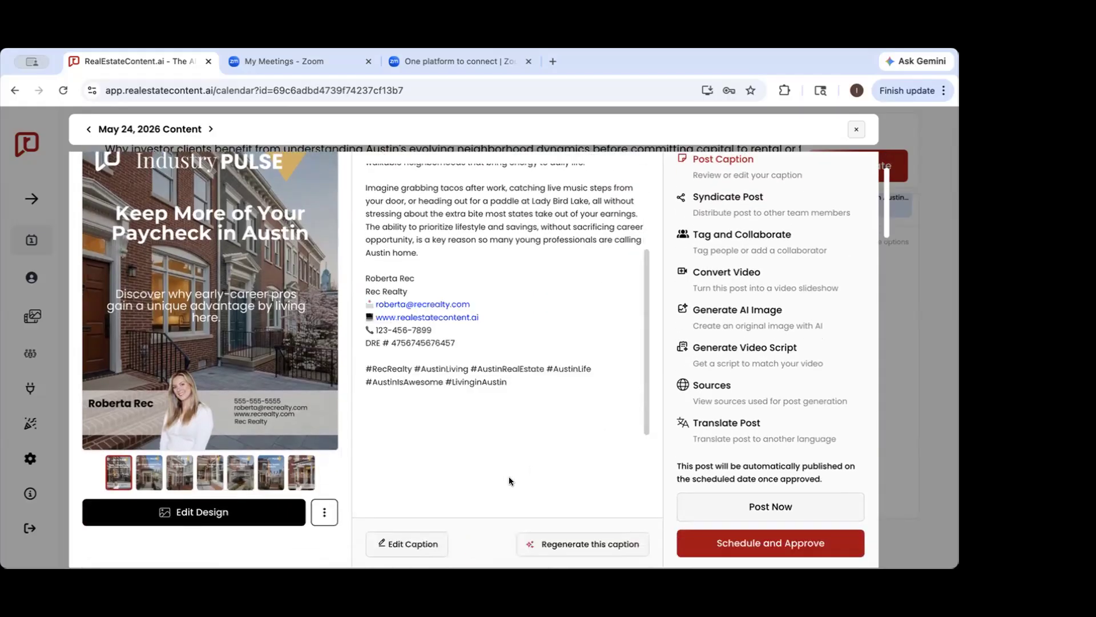
Review the Instagram caption from its opening line to the hashtags beside the post's cover slide
{"action": "scroll", "coordinate": [509, 481], "scroll_direction": "up", "scroll_amount": 1}
{"action": "scroll", "coordinate": [508, 476], "scroll_direction": "up", "scroll_amount": 3}
{"action": "scroll", "coordinate": [515, 410], "scroll_direction": "down", "scroll_amount": 3}
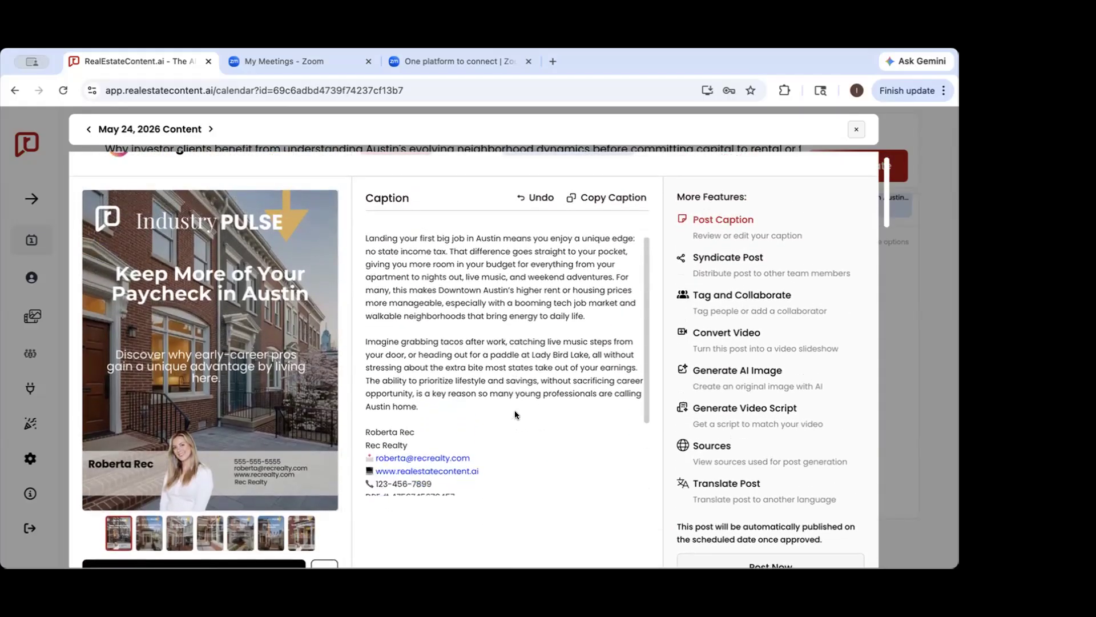
{"action": "scroll", "coordinate": [515, 415], "scroll_direction": "down", "scroll_amount": 3}
{"action": "scroll", "coordinate": [515, 415], "scroll_direction": "up", "scroll_amount": 3}
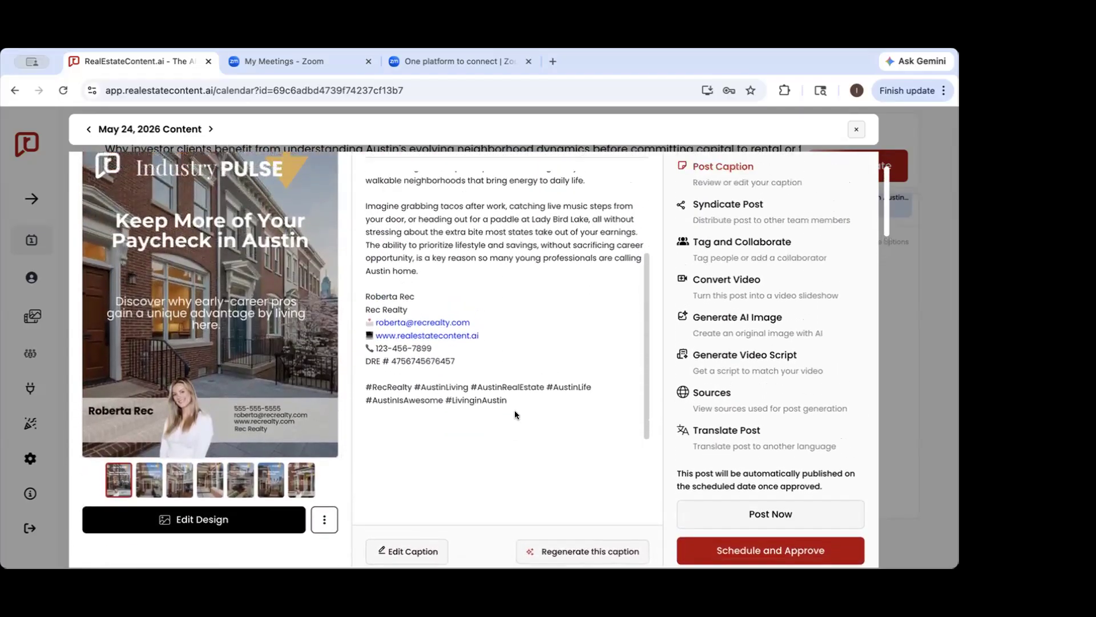
{"action": "scroll", "coordinate": [515, 414], "scroll_direction": "up", "scroll_amount": 3}
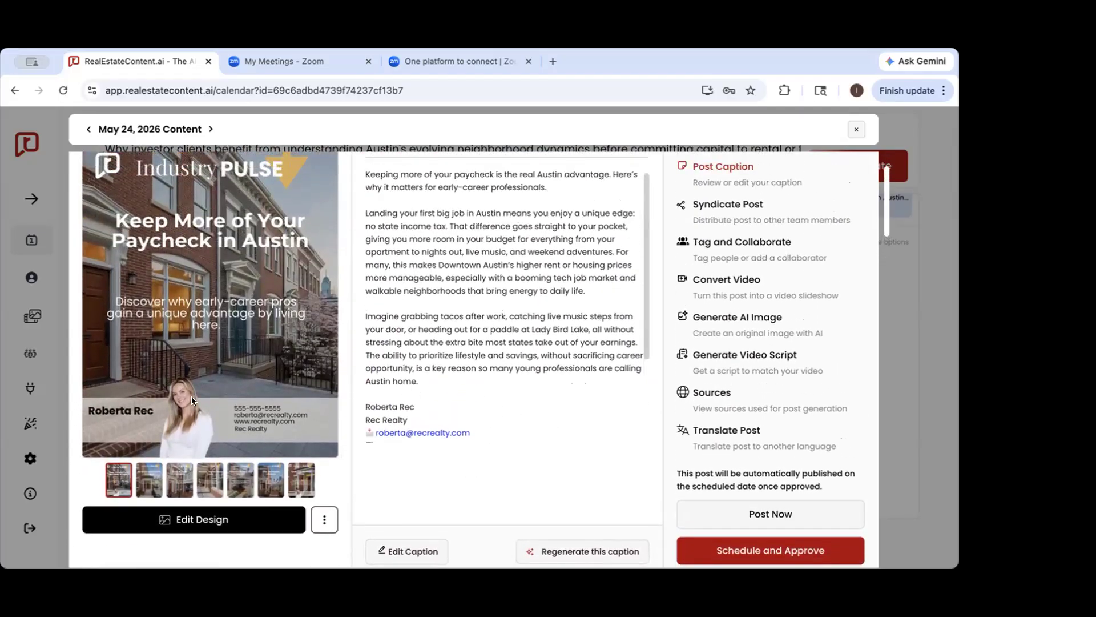
{"action": "scroll", "coordinate": [202, 384], "scroll_direction": "up", "scroll_amount": 1}
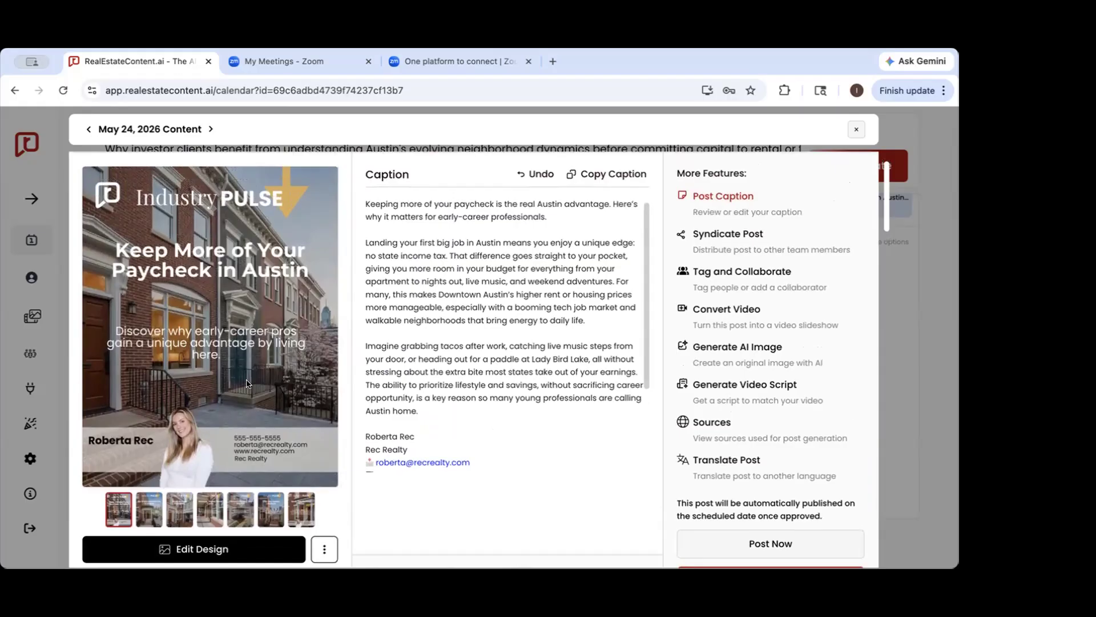
Preview all the carousel slides of the Instagram post and return to the first one
{"action": "left_click", "coordinate": [153, 514]}
{"action": "left_click", "coordinate": [179, 511]}
{"action": "left_click", "coordinate": [210, 512]}
{"action": "left_click", "coordinate": [240, 512]}
{"action": "left_click", "coordinate": [271, 511]}
{"action": "left_click", "coordinate": [301, 512]}
{"action": "left_click", "coordinate": [121, 516]}
{"action": "left_click", "coordinate": [149, 514]}
{"action": "left_click", "coordinate": [180, 517]}
{"action": "left_click", "coordinate": [201, 513]}
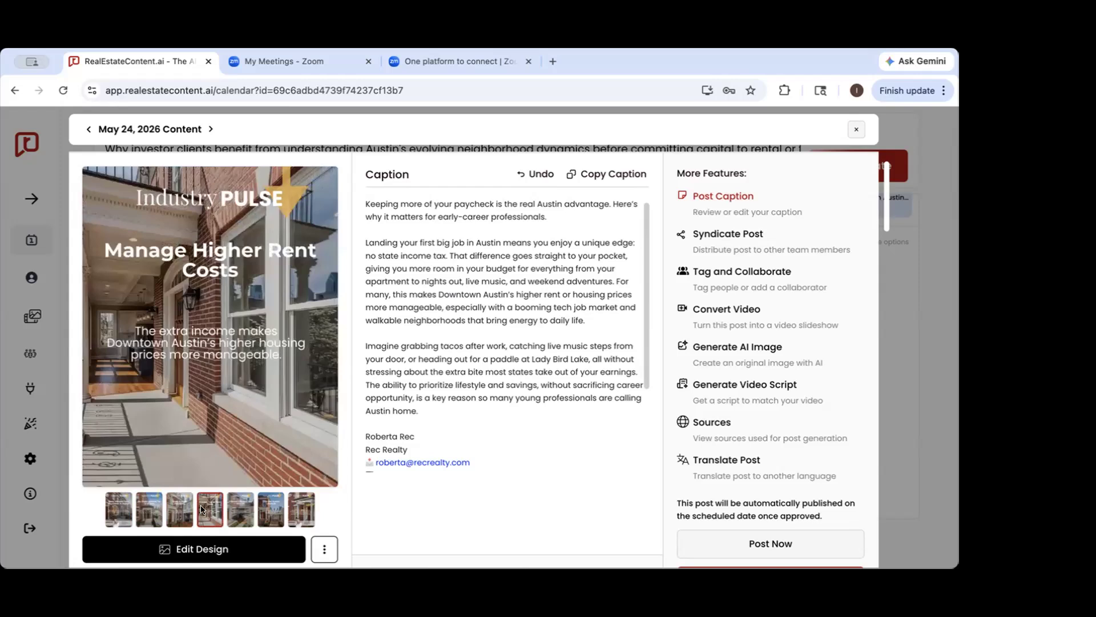
{"action": "left_click", "coordinate": [240, 511]}
{"action": "left_click", "coordinate": [270, 511]}
{"action": "left_click", "coordinate": [292, 509]}
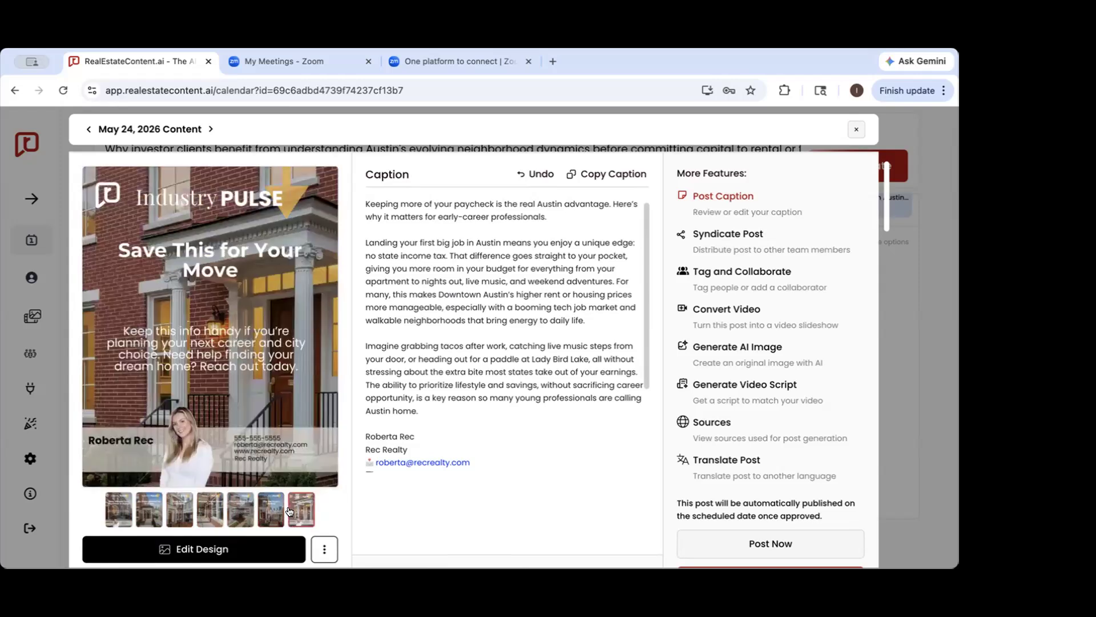
{"action": "left_click", "coordinate": [121, 506]}
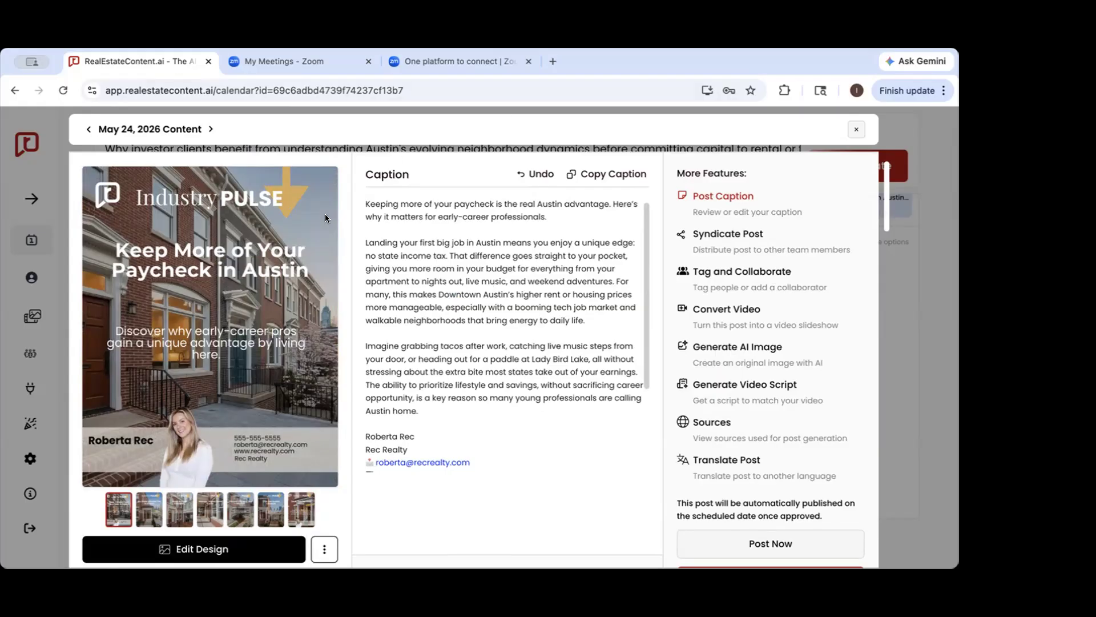
Open the Instagram post's design for editing and collapse the saved templates section
{"action": "scroll", "coordinate": [326, 466], "scroll_direction": "down", "scroll_amount": 1}
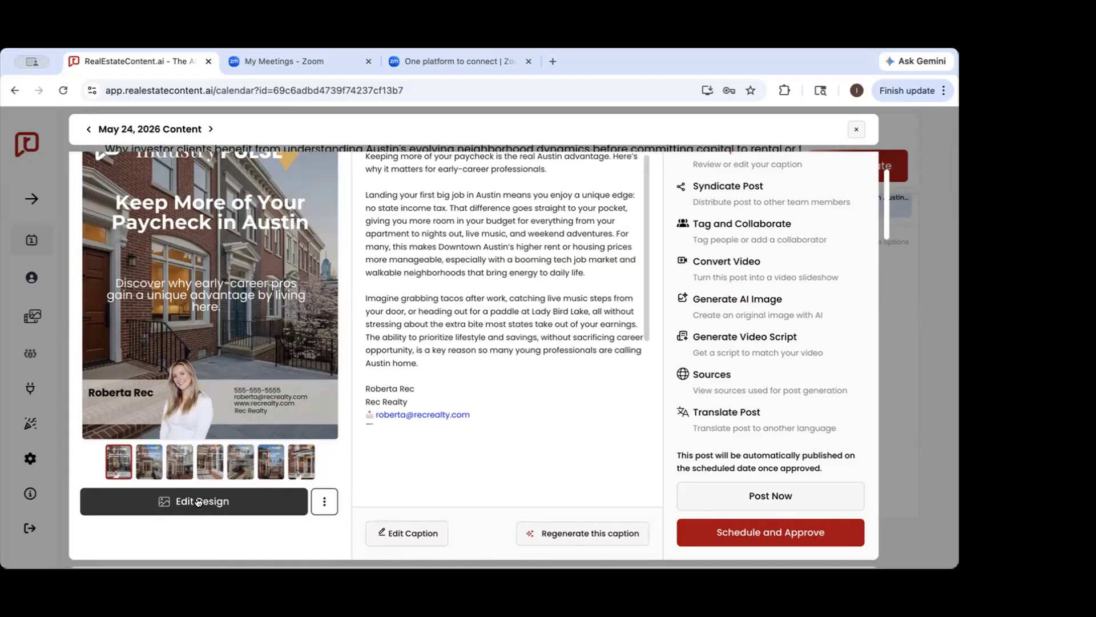
{"action": "left_click", "coordinate": [167, 502]}
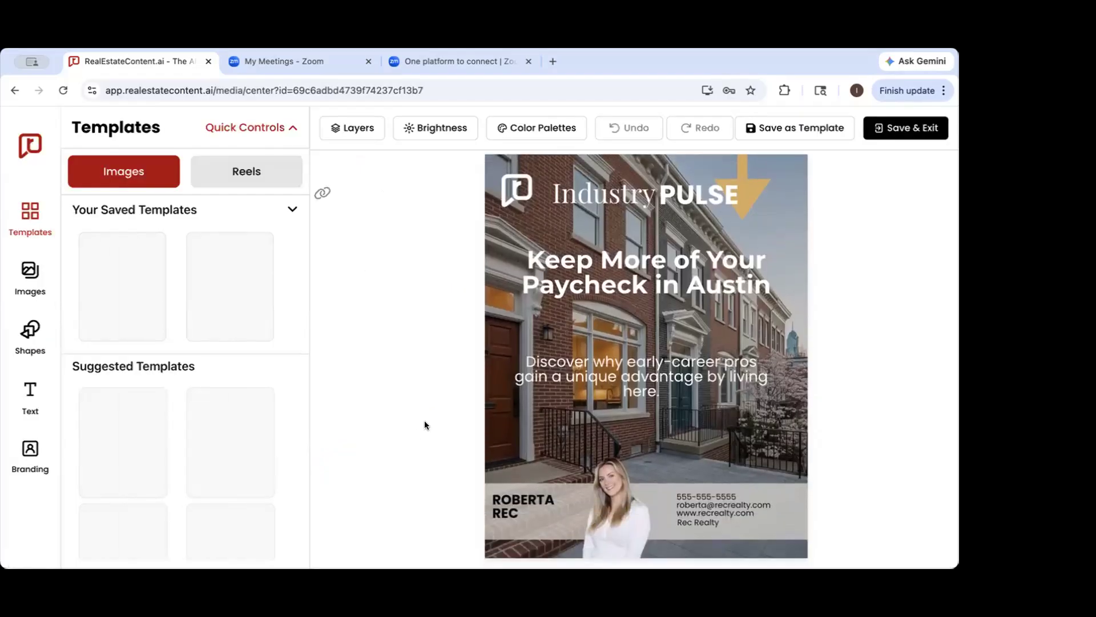
{"action": "left_click", "coordinate": [292, 209]}
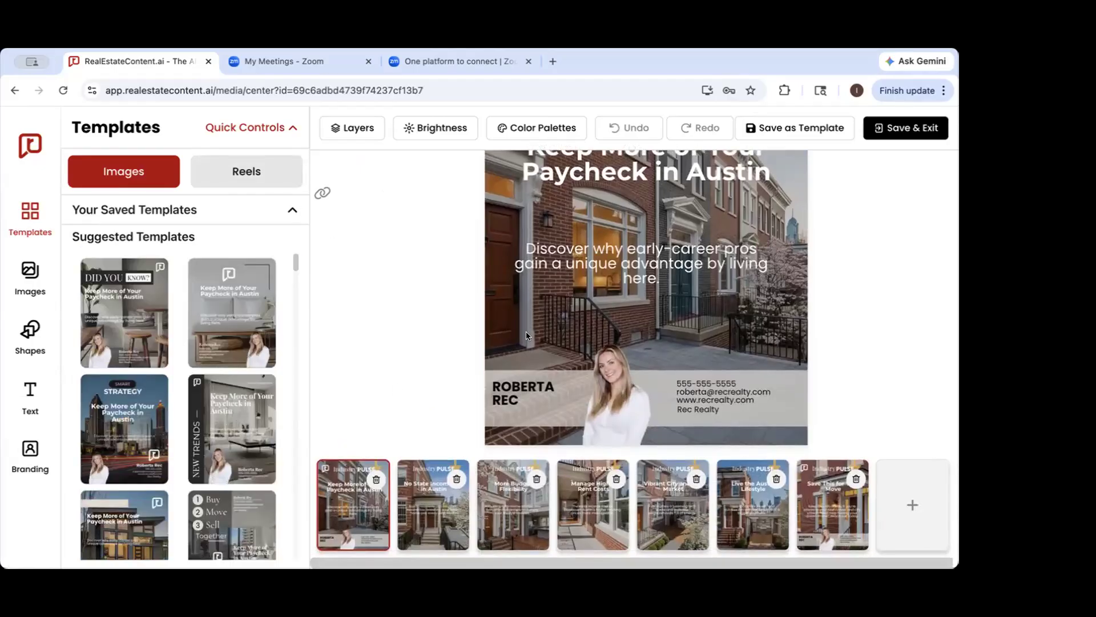
View each carousel slide in the design editor and return to the cover slide
{"action": "scroll", "coordinate": [526, 335], "scroll_direction": "up", "scroll_amount": 3}
{"action": "scroll", "coordinate": [526, 331], "scroll_direction": "down", "scroll_amount": 3}
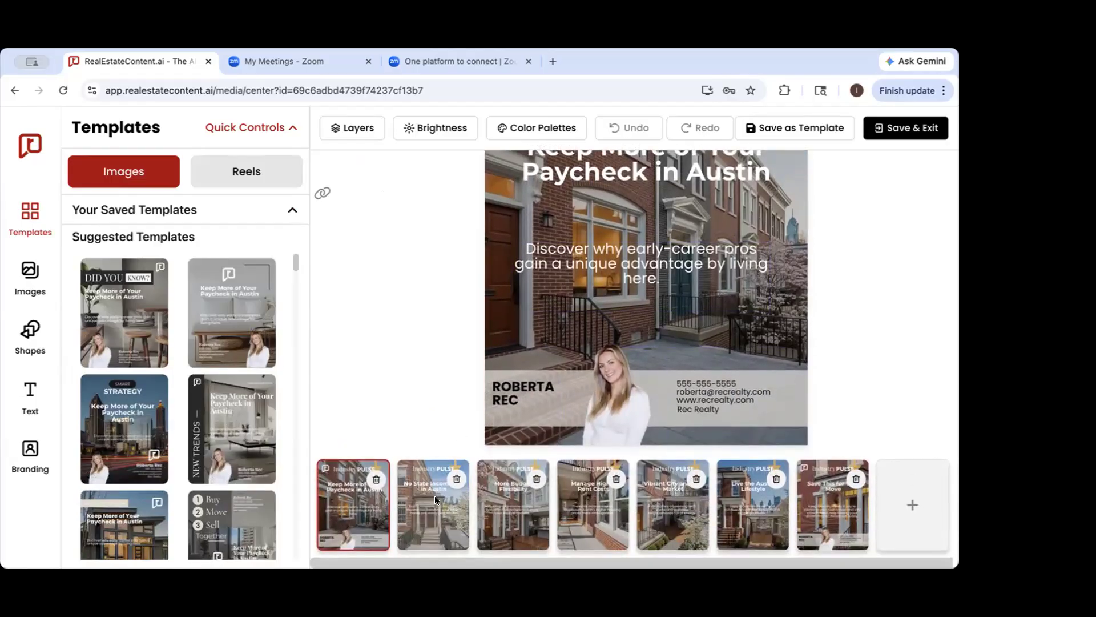
{"action": "left_click", "coordinate": [437, 500]}
{"action": "left_click", "coordinate": [516, 505]}
{"action": "left_click", "coordinate": [593, 507]}
{"action": "left_click", "coordinate": [663, 514]}
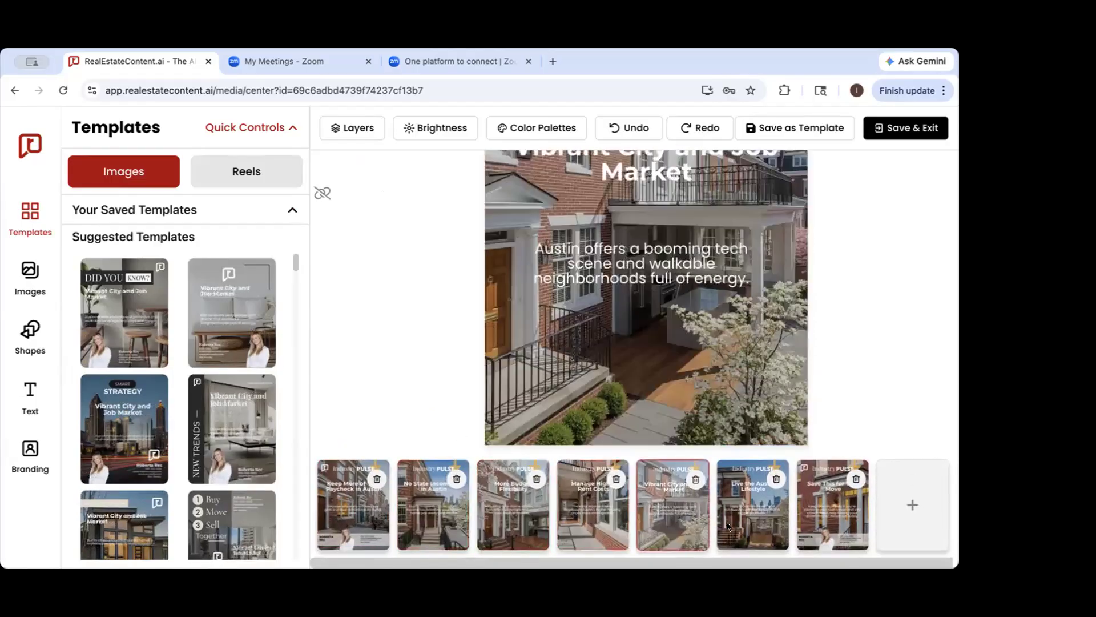
{"action": "left_click", "coordinate": [764, 530]}
{"action": "left_click", "coordinate": [808, 530]}
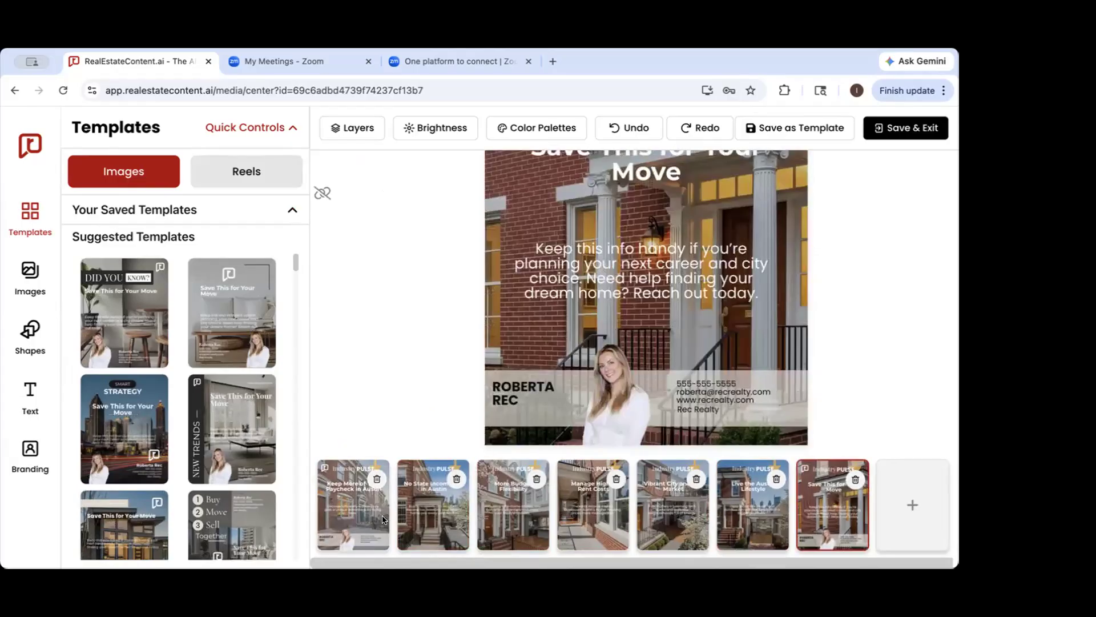
{"action": "left_click", "coordinate": [383, 519]}
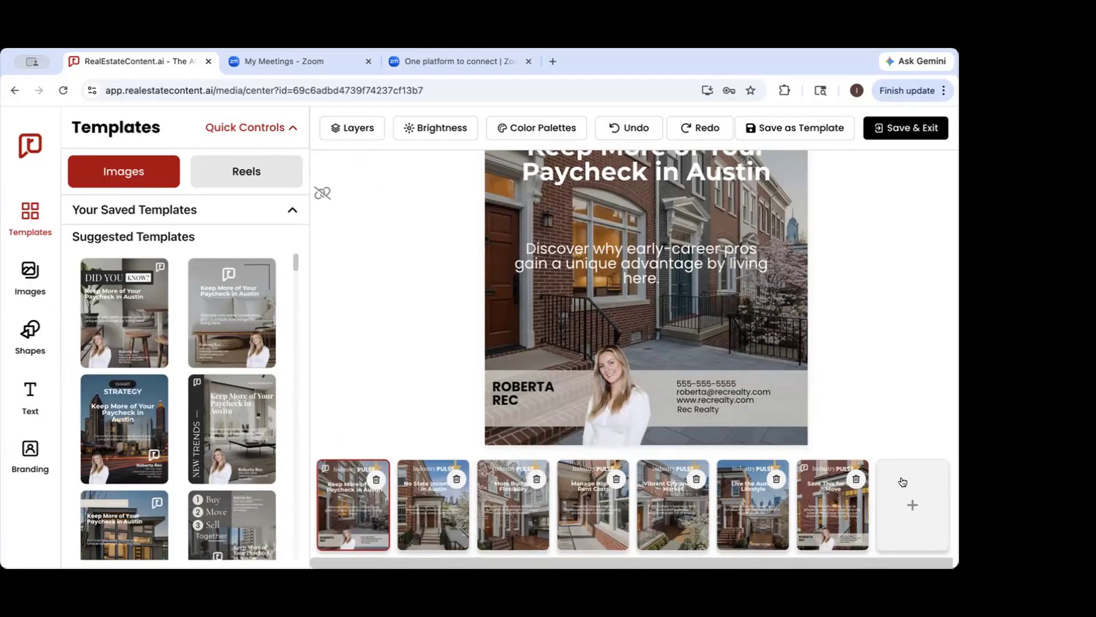
Remove the "Live the Austin Lifestyle" slide and move the "More Budget Flexibility" slide to directly before the final slide
{"action": "left_click", "coordinate": [772, 478]}
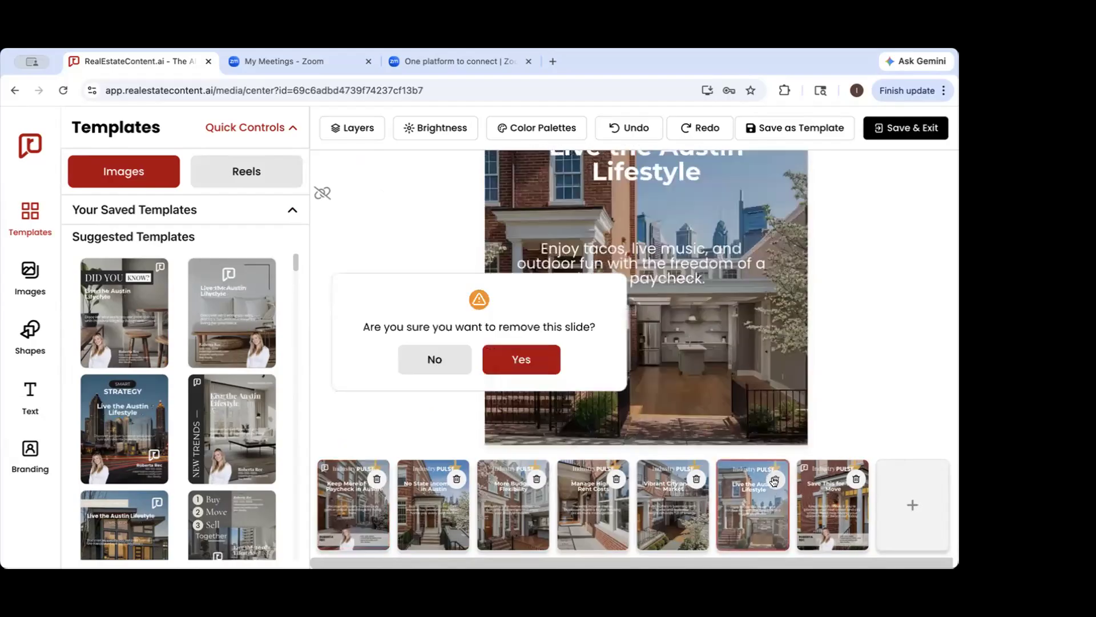
{"action": "left_click", "coordinate": [517, 352]}
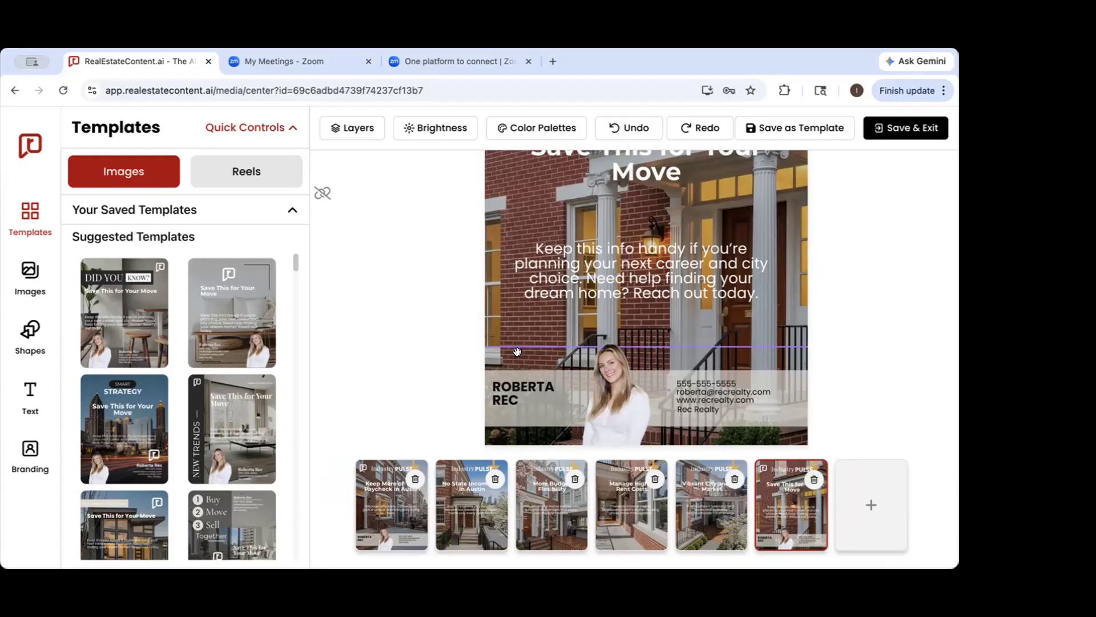
{"action": "left_click_drag", "start_coordinate": [624, 507], "coordinate": [684, 509]}
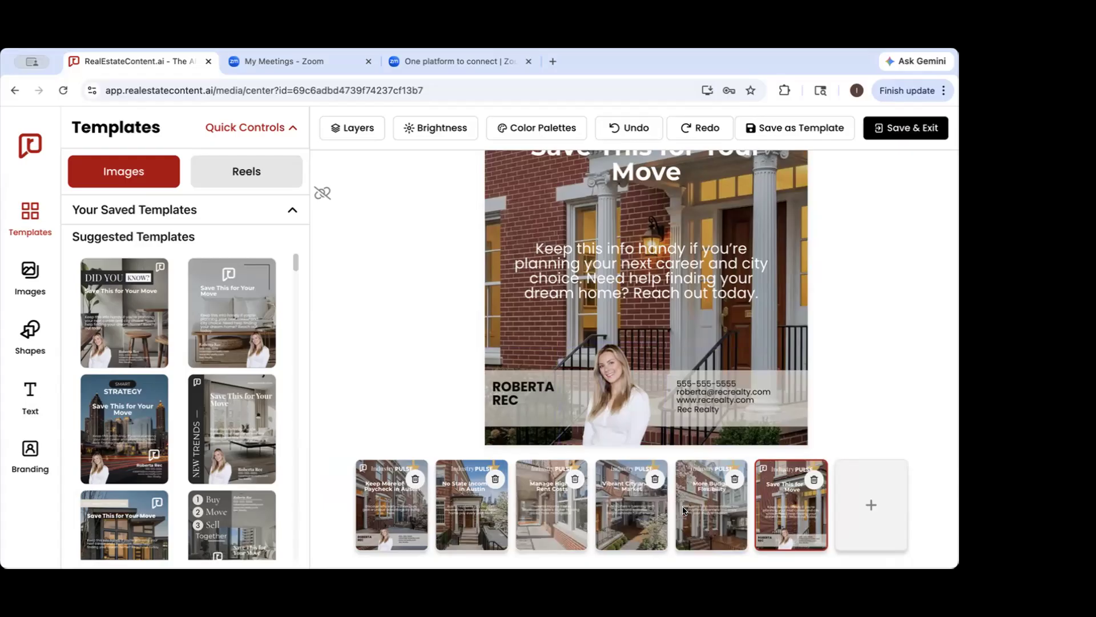
Move the subtitle text on the cover slide up to just below the headline
{"action": "left_click", "coordinate": [391, 514]}
{"action": "scroll", "coordinate": [686, 393], "scroll_direction": "up", "scroll_amount": 3}
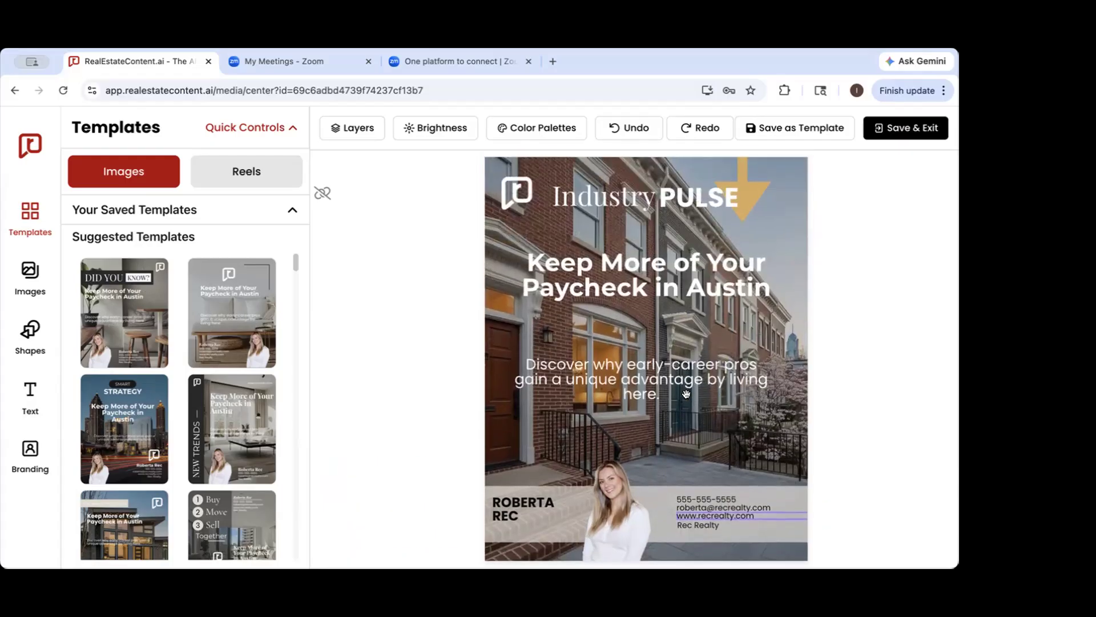
{"action": "left_click_drag", "start_coordinate": [686, 392], "coordinate": [654, 350]}
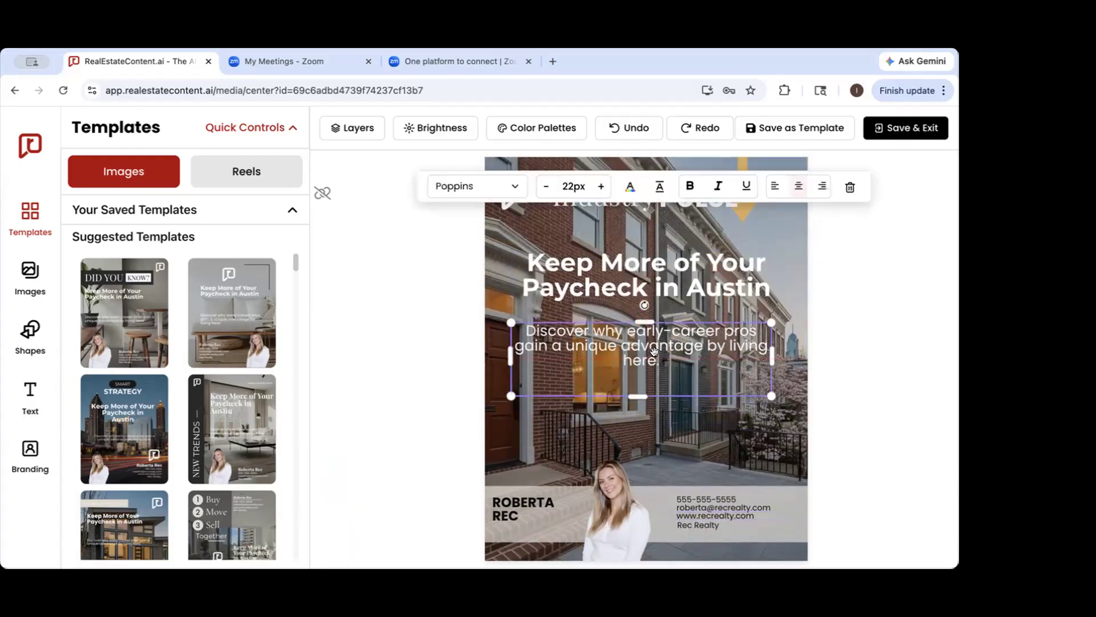
{"action": "left_click", "coordinate": [375, 381]}
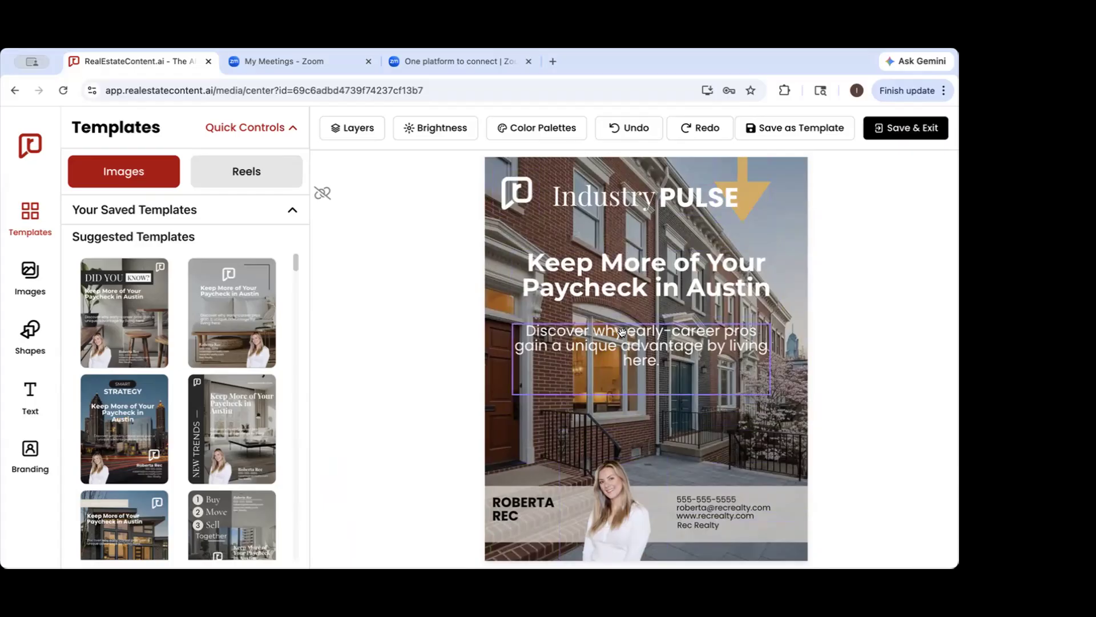
Show the font choices for the cover slide's headline and close them without changing the font
{"action": "double_click", "coordinate": [642, 269]}
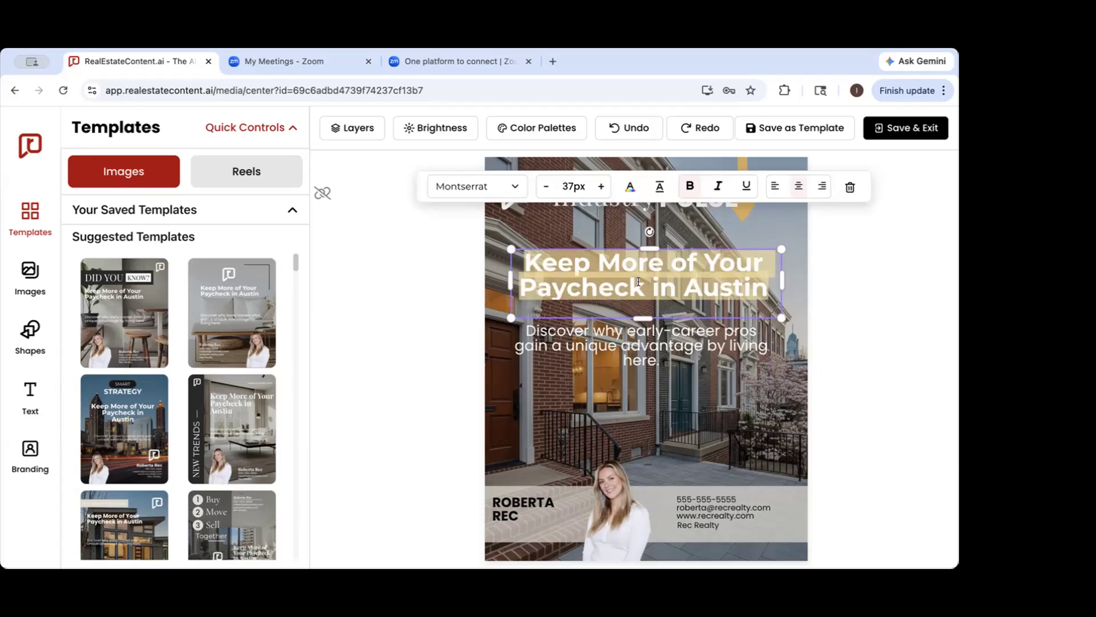
{"action": "left_click", "coordinate": [508, 186]}
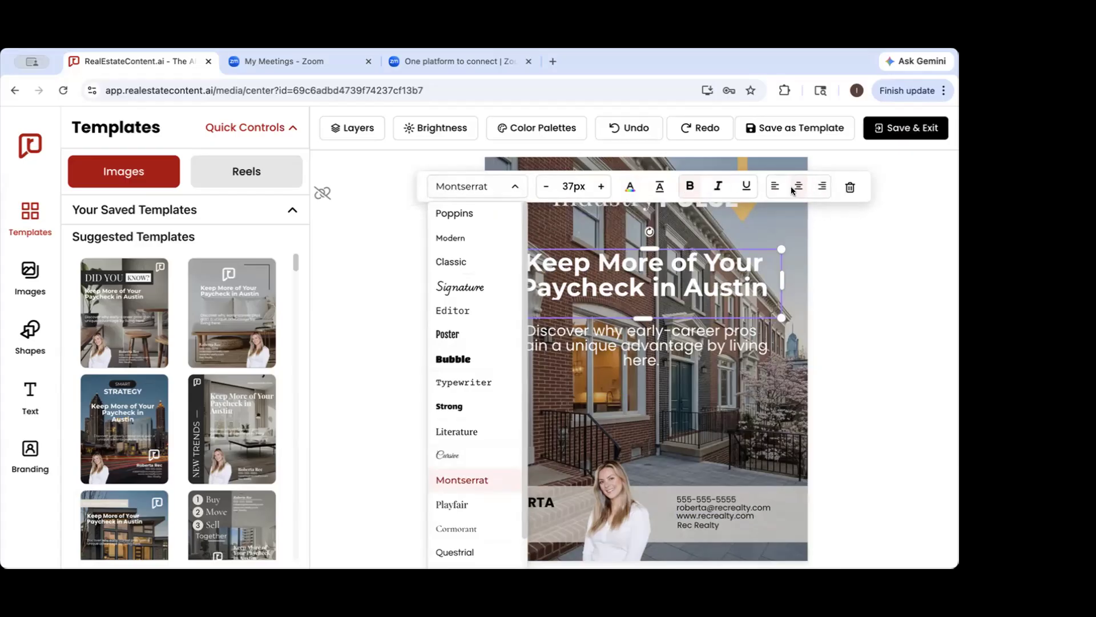
{"action": "left_click", "coordinate": [907, 252]}
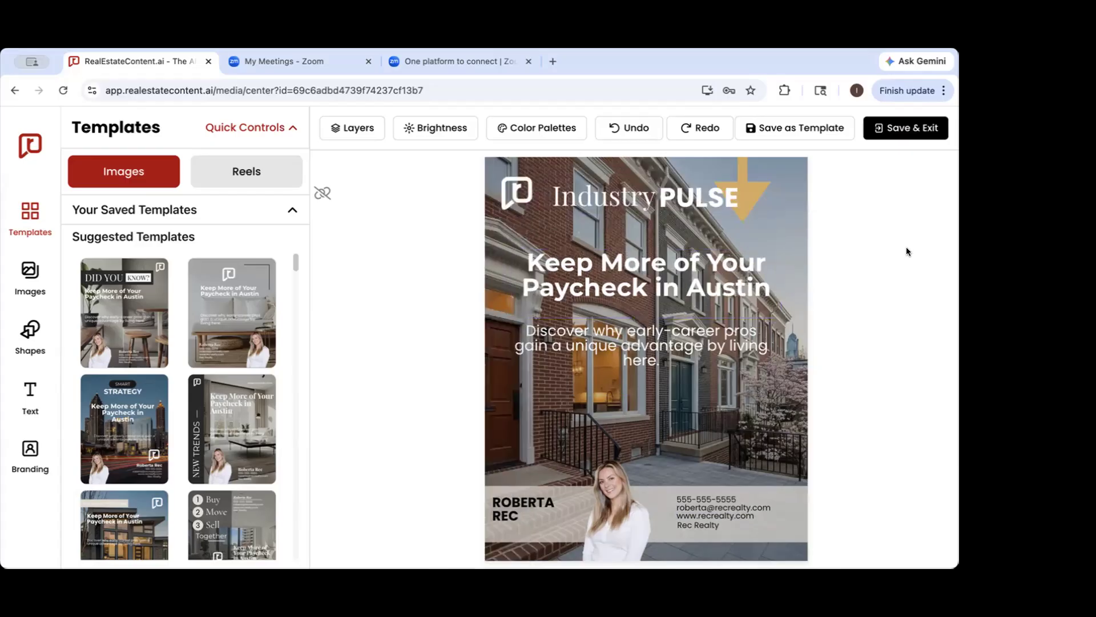
Change the cover slide's headline to "Keep More of Your Paycheck!"
{"action": "scroll", "coordinate": [708, 257], "scroll_direction": "down", "scroll_amount": 4}
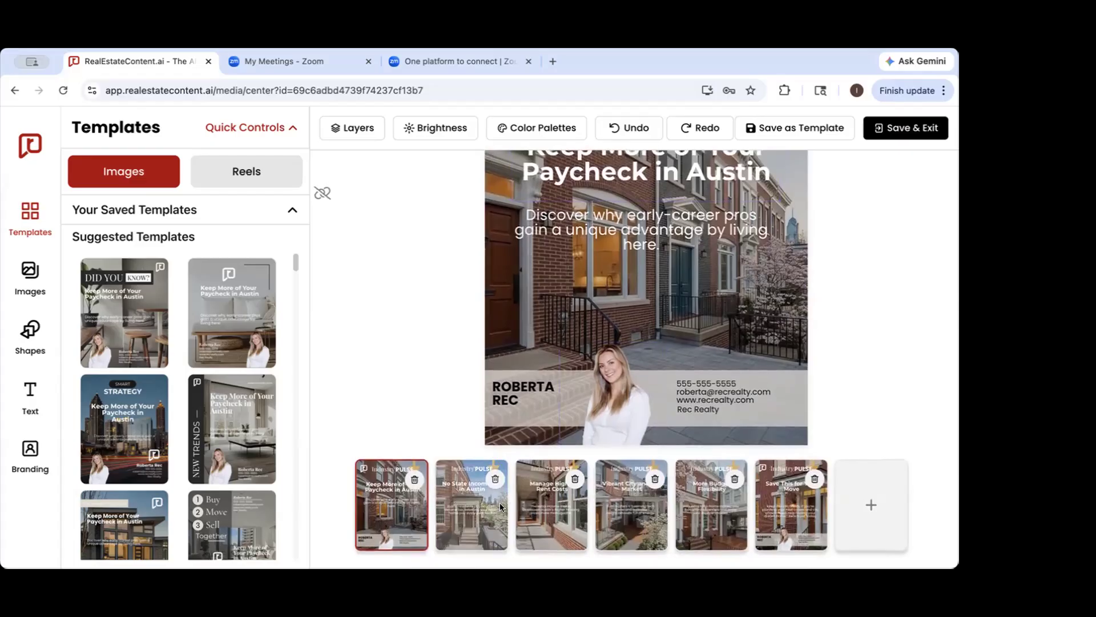
{"action": "scroll", "coordinate": [631, 191], "scroll_direction": "up", "scroll_amount": 2}
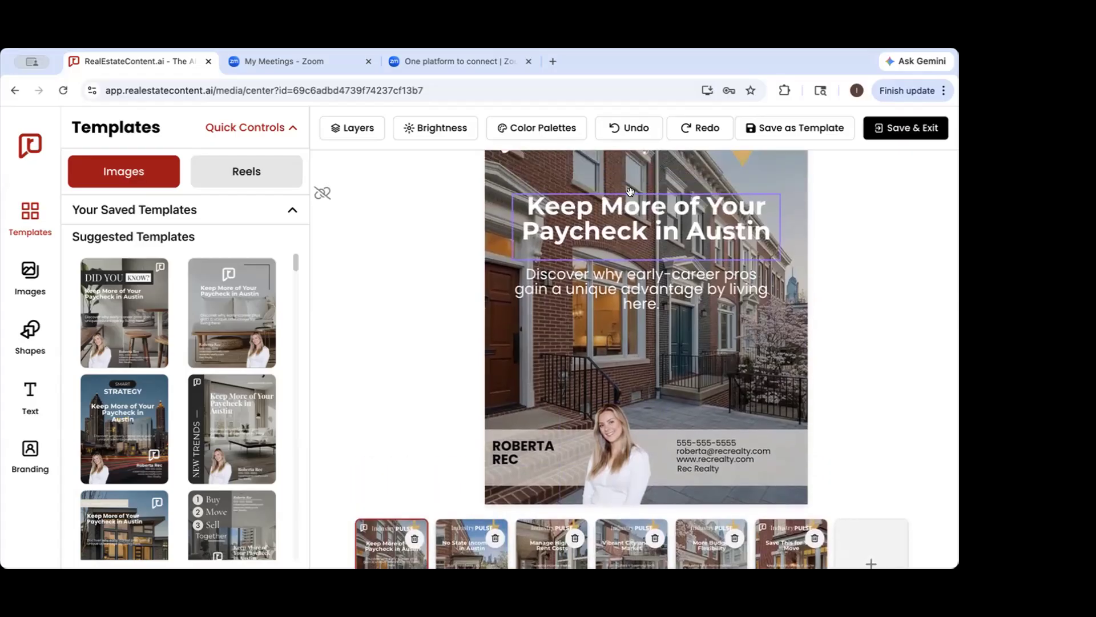
{"action": "left_click", "coordinate": [608, 220]}
{"action": "left_click", "coordinate": [758, 226]}
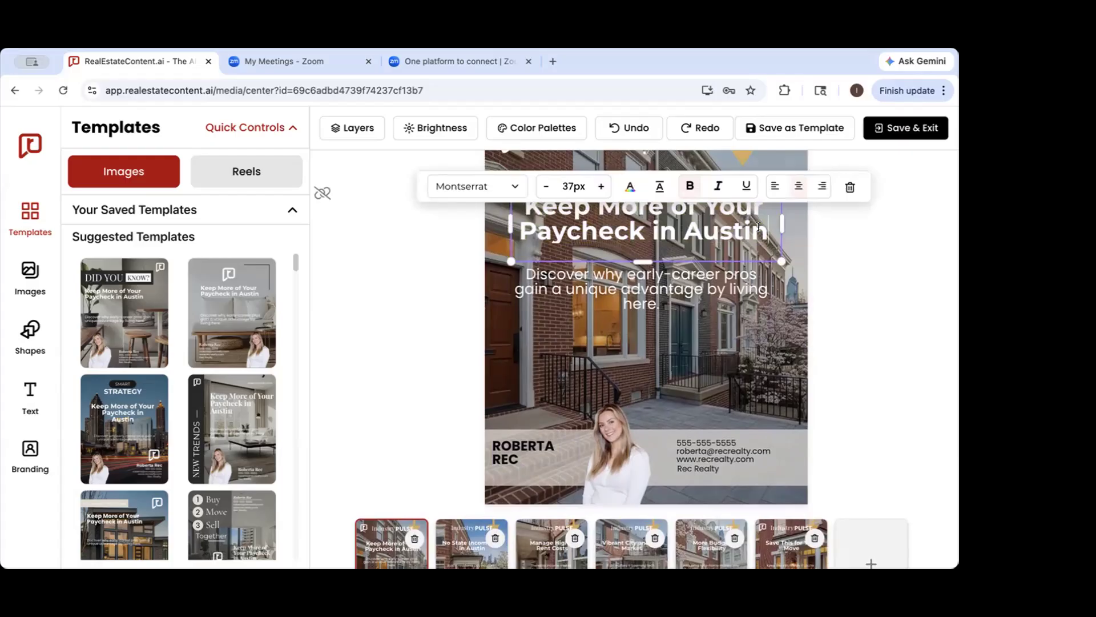
{"action": "key", "text": "BackSpace"}
{"action": "key", "text": "BackSpace"}
{"action": "key", "text": "BackSpace"}
{"action": "key", "text": "BackSpace"}
{"action": "key", "text": "BackSpace"}
{"action": "key", "text": "BackSpace"}
{"action": "key", "text": "BackSpace"}
{"action": "key", "text": "BackSpace"}
{"action": "key", "text": "BackSpace"}
{"action": "key", "text": "BackSpace"}
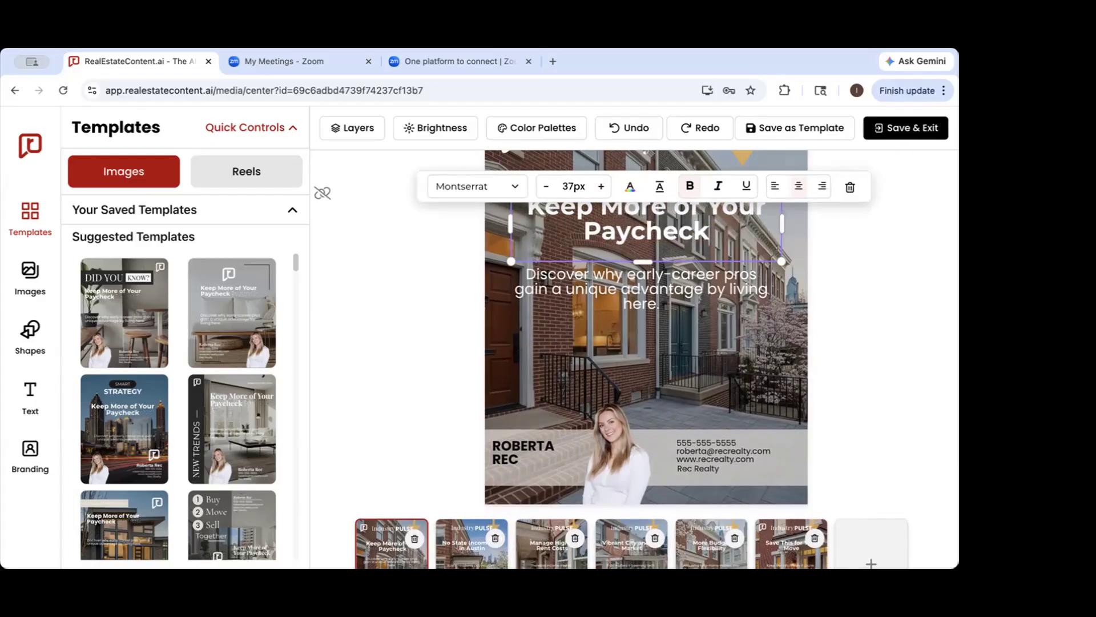
{"action": "type", "text": "!"}
{"action": "left_click", "coordinate": [925, 244]}
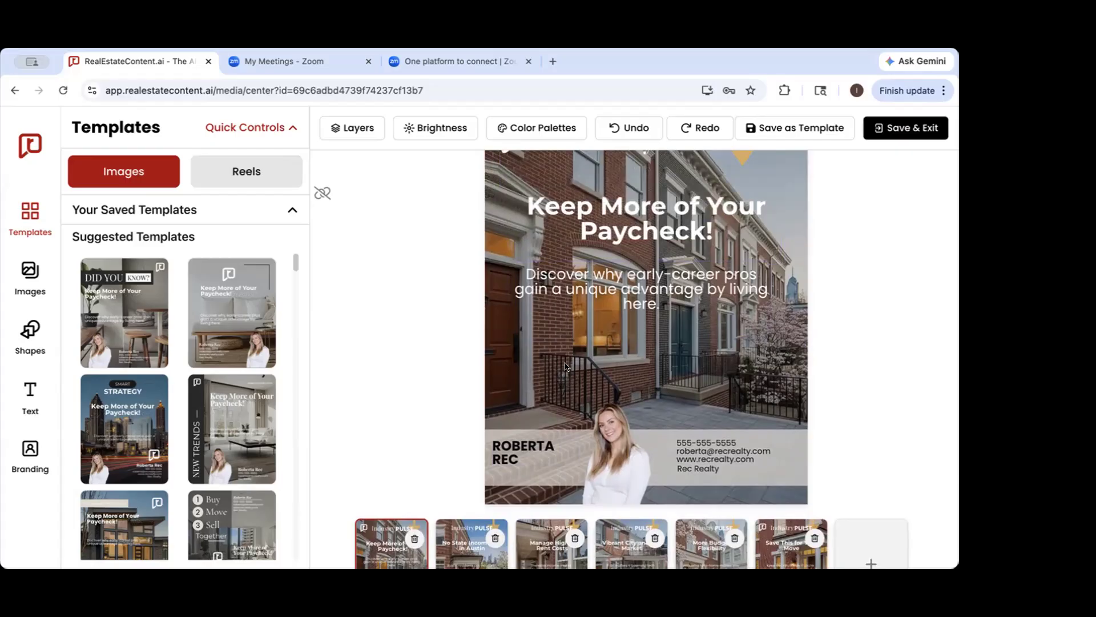
Look through the suggested image templates available for the cover slide
{"action": "scroll", "coordinate": [564, 363], "scroll_direction": "up", "scroll_amount": 2}
{"action": "scroll", "coordinate": [124, 394], "scroll_direction": "down", "scroll_amount": 1}
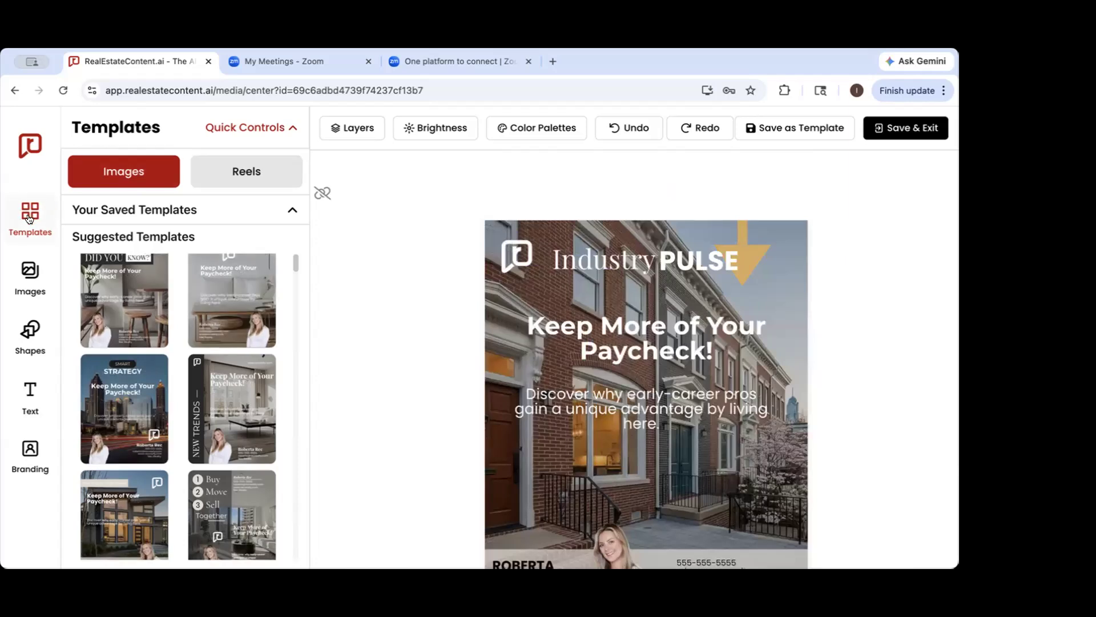
{"action": "scroll", "coordinate": [174, 330], "scroll_direction": "down", "scroll_amount": 10}
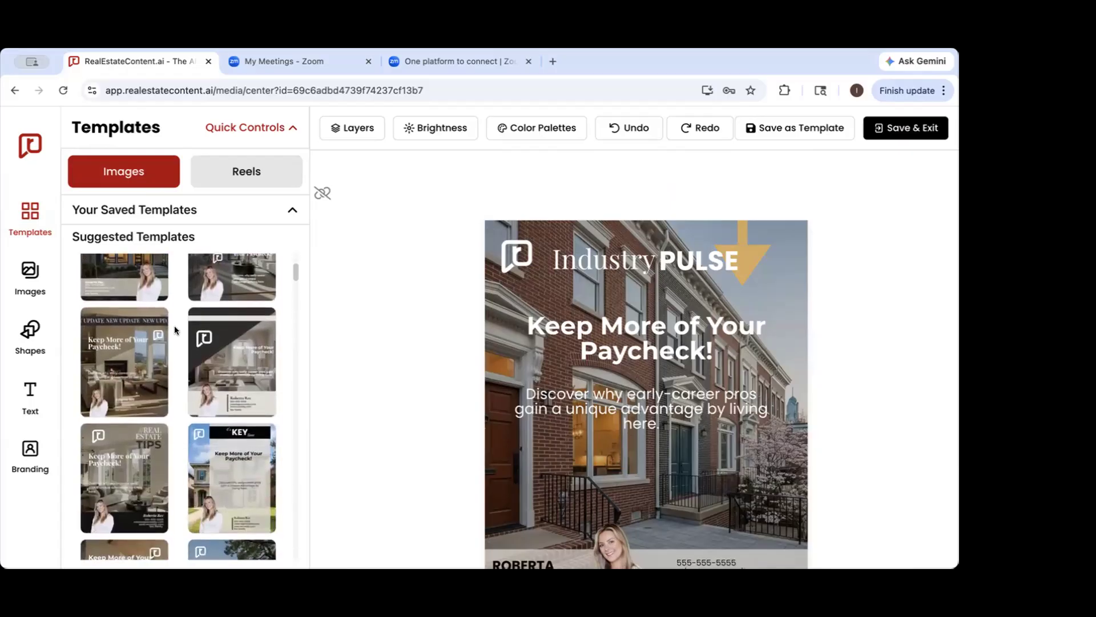
{"action": "scroll", "coordinate": [175, 330], "scroll_direction": "down", "scroll_amount": 3}
{"action": "scroll", "coordinate": [175, 330], "scroll_direction": "down", "scroll_amount": 5}
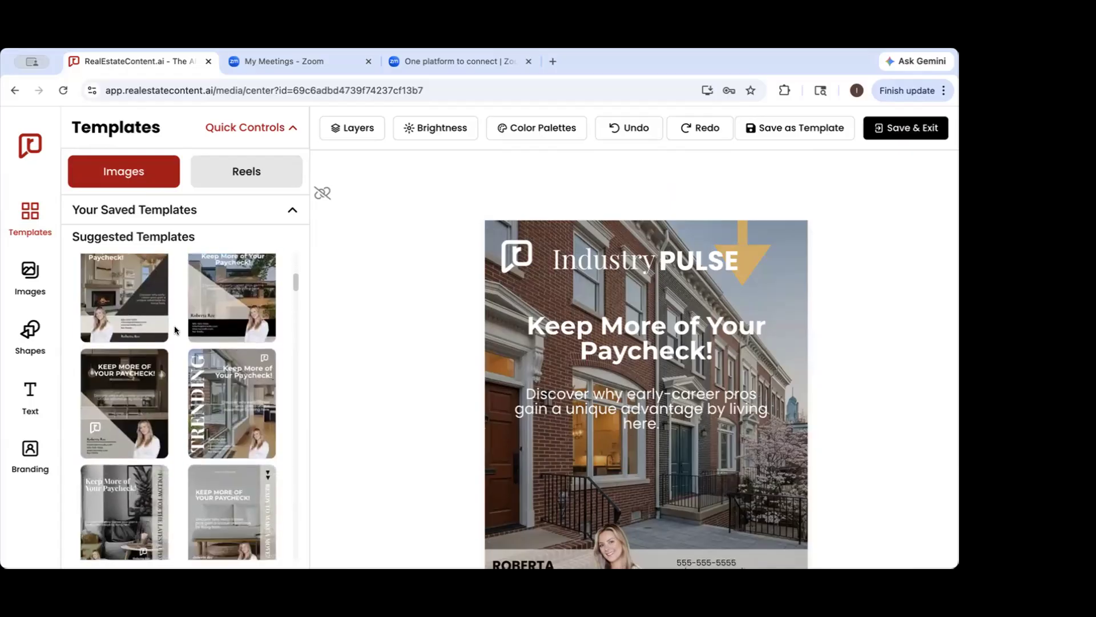
{"action": "scroll", "coordinate": [176, 330], "scroll_direction": "down", "scroll_amount": 5}
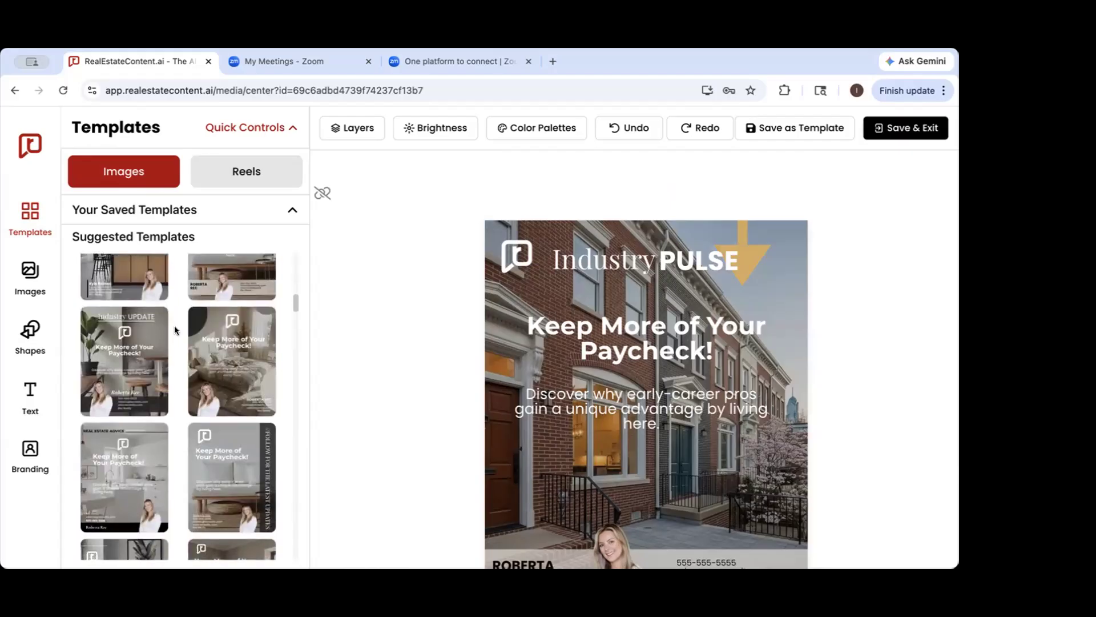
{"action": "scroll", "coordinate": [176, 329], "scroll_direction": "down", "scroll_amount": 5}
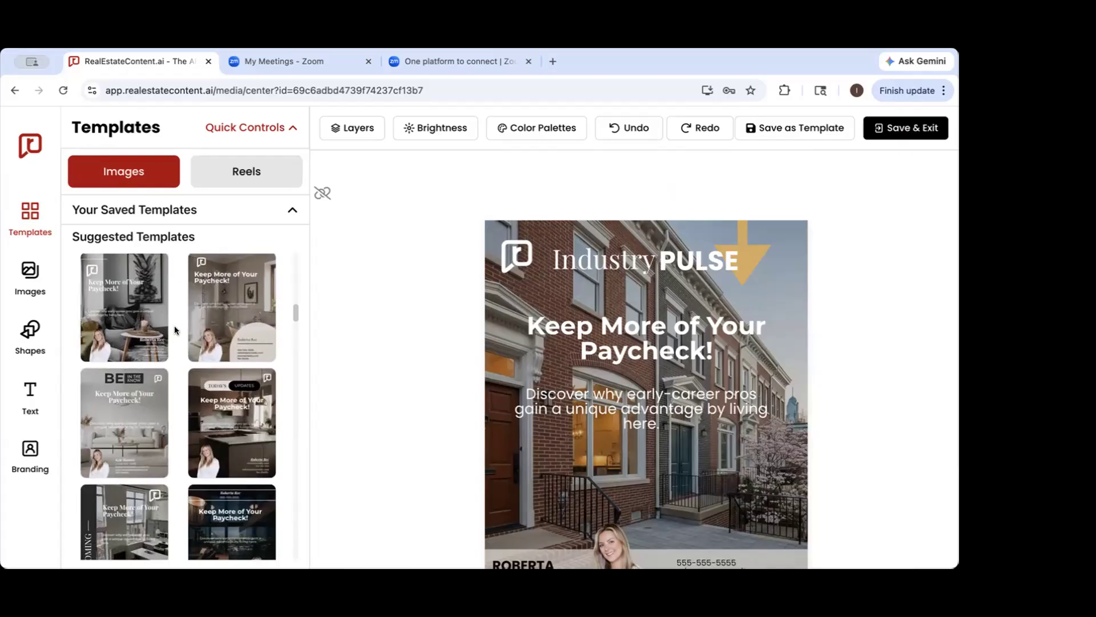
{"action": "scroll", "coordinate": [175, 330], "scroll_direction": "down", "scroll_amount": 5}
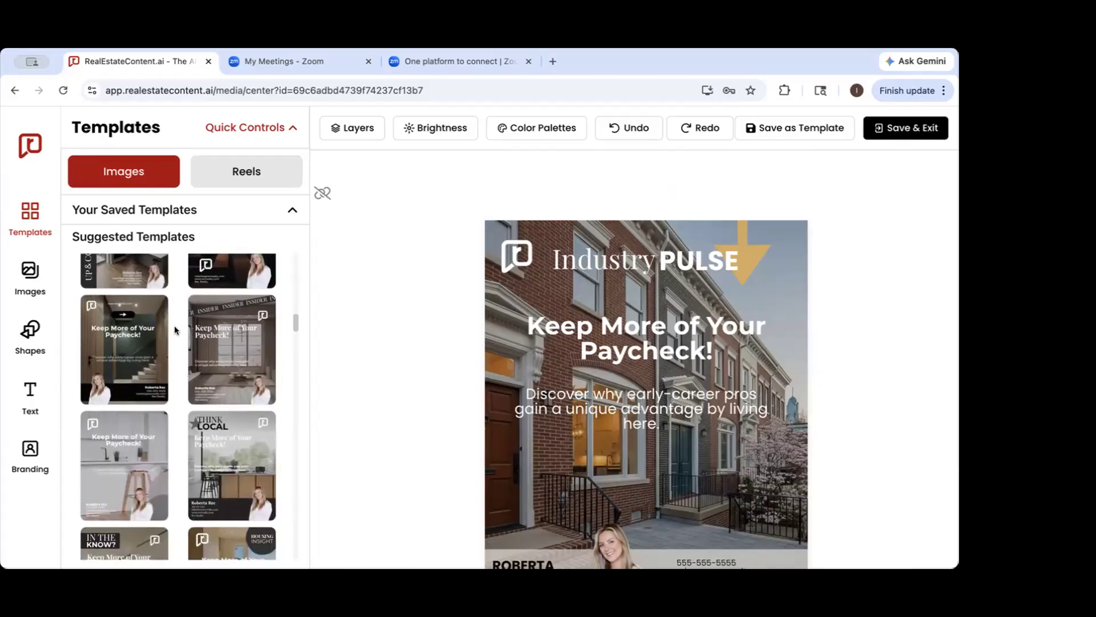
{"action": "scroll", "coordinate": [176, 331], "scroll_direction": "down", "scroll_amount": 5}
{"action": "scroll", "coordinate": [175, 333], "scroll_direction": "down", "scroll_amount": 1}
{"action": "scroll", "coordinate": [170, 401], "scroll_direction": "down", "scroll_amount": 5}
{"action": "scroll", "coordinate": [169, 403], "scroll_direction": "up", "scroll_amount": 20}
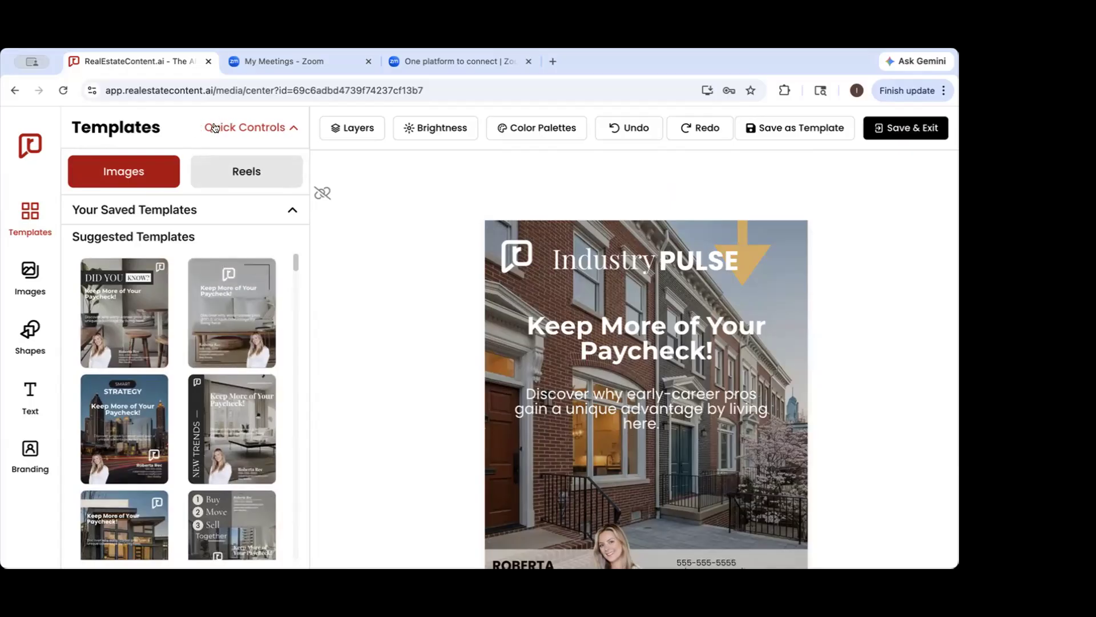
Show the quick design controls and apply the black, gold, orange and white quick color palette to the cover slide and templates
{"action": "left_click", "coordinate": [252, 126]}
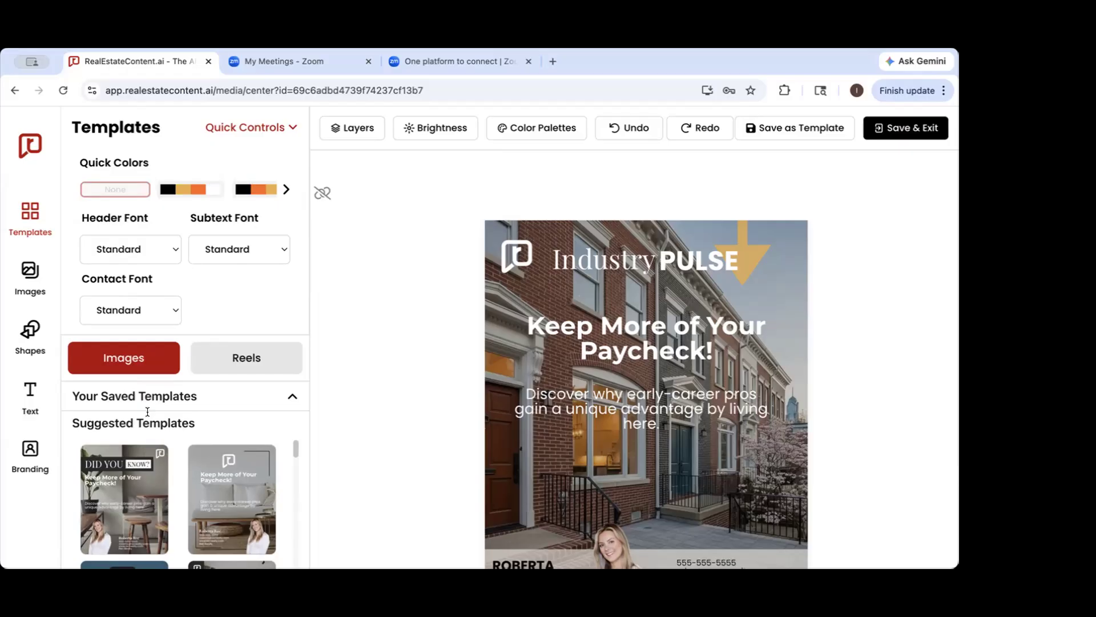
{"action": "scroll", "coordinate": [195, 194], "scroll_direction": "right", "scroll_amount": 3}
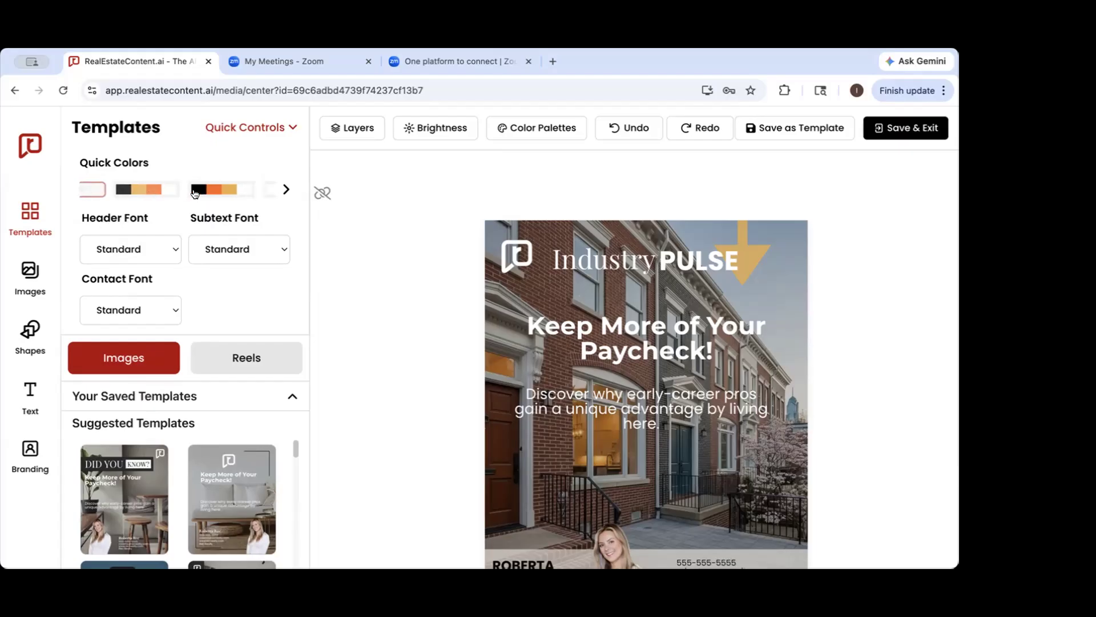
{"action": "scroll", "coordinate": [191, 193], "scroll_direction": "left", "scroll_amount": 3}
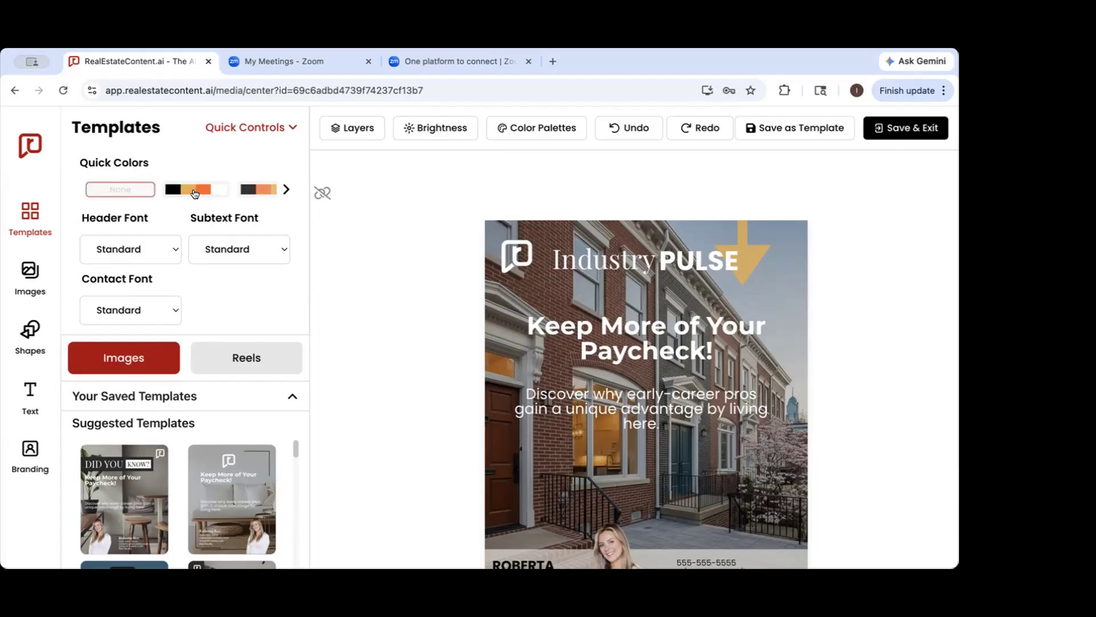
{"action": "left_click", "coordinate": [174, 191]}
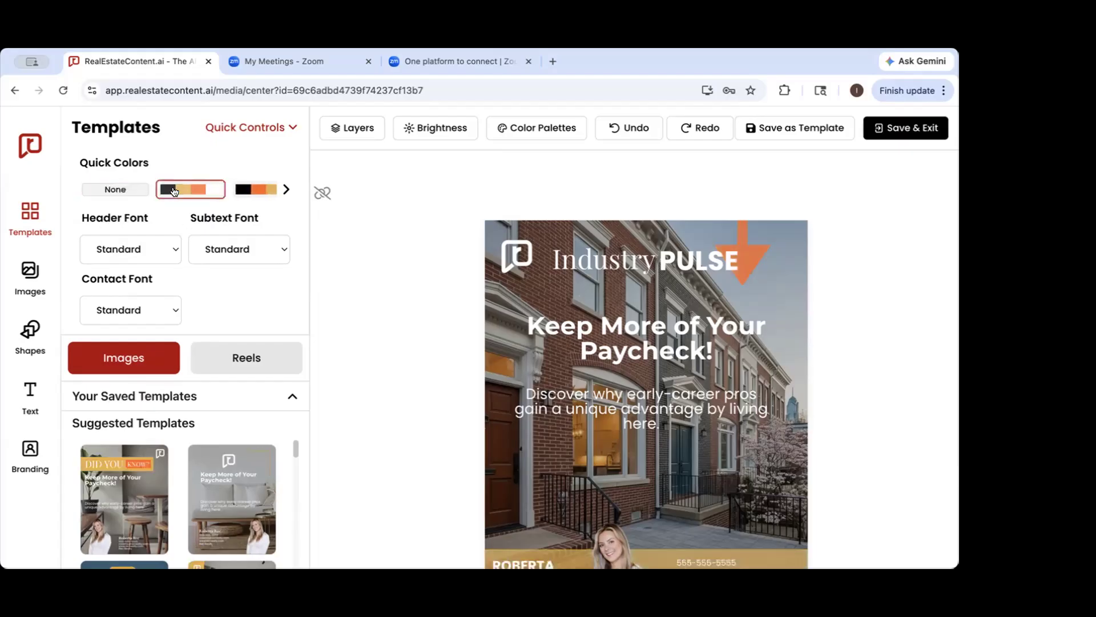
Find the suggested "Up & Coming" template with the vertical gold band and apply it to the cover slide
{"action": "scroll", "coordinate": [217, 483], "scroll_direction": "down", "scroll_amount": 2}
{"action": "scroll", "coordinate": [217, 482], "scroll_direction": "down", "scroll_amount": 4}
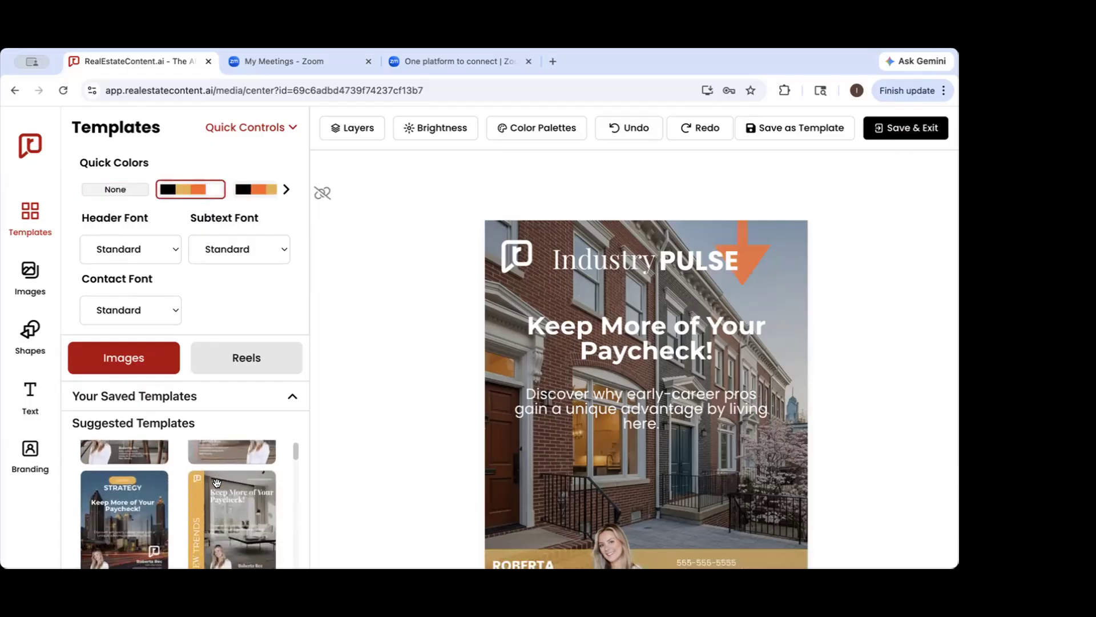
{"action": "scroll", "coordinate": [226, 515], "scroll_direction": "down", "scroll_amount": 3}
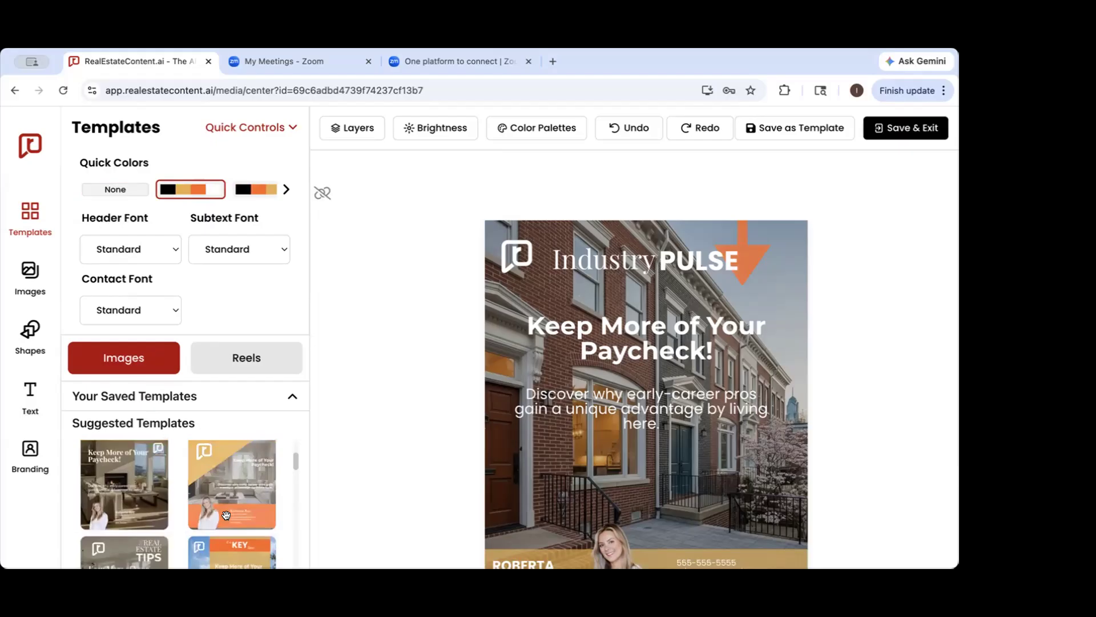
{"action": "scroll", "coordinate": [226, 515], "scroll_direction": "down", "scroll_amount": 4}
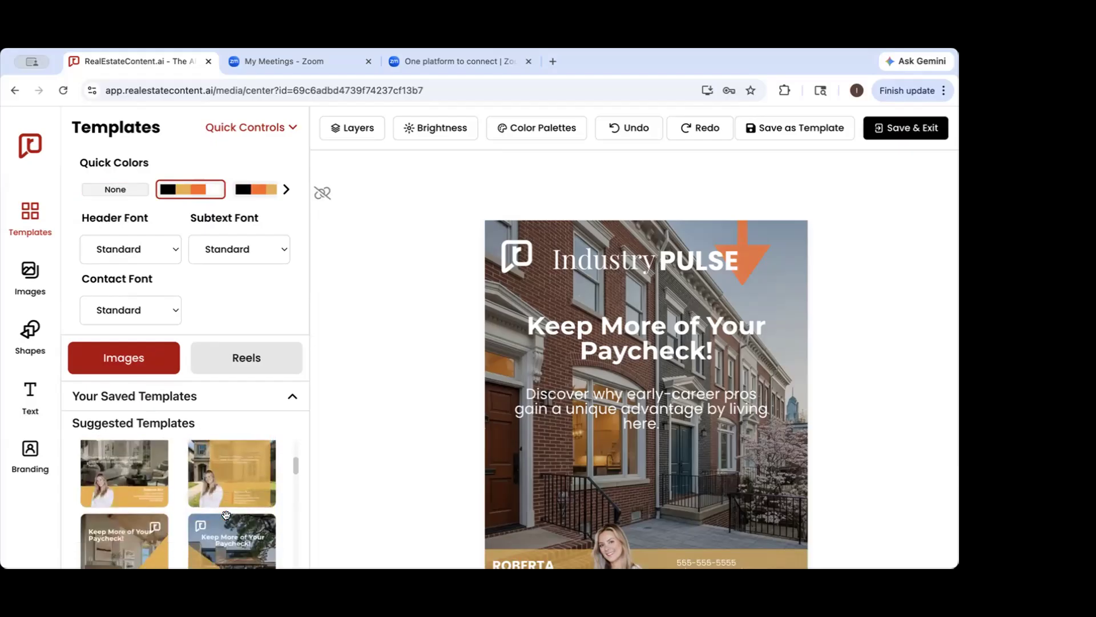
{"action": "scroll", "coordinate": [227, 515], "scroll_direction": "down", "scroll_amount": 5}
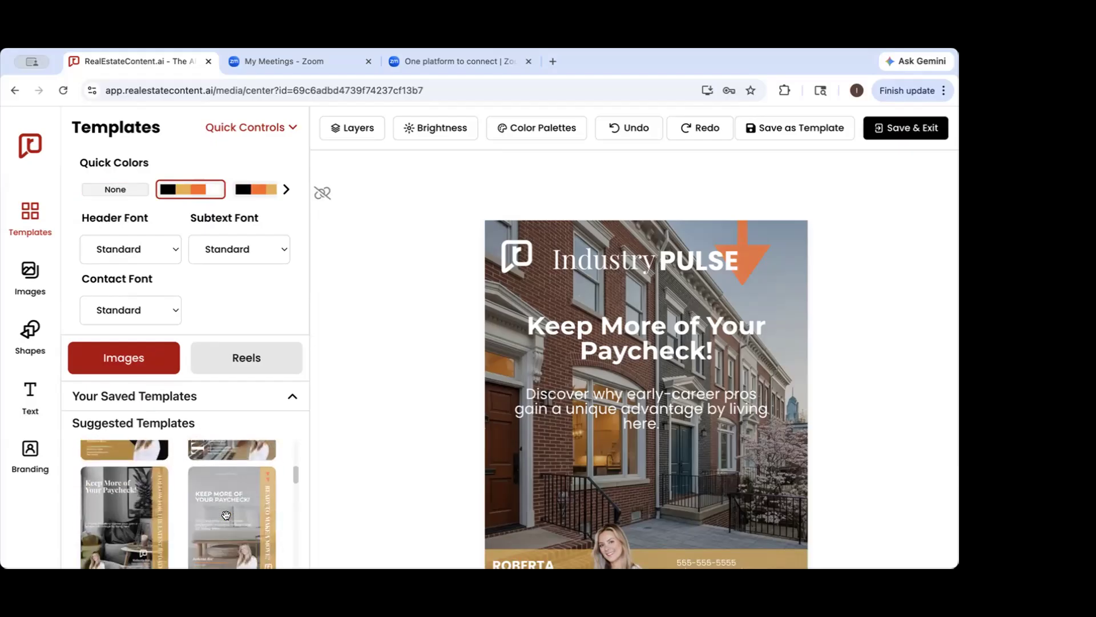
{"action": "scroll", "coordinate": [226, 515], "scroll_direction": "down", "scroll_amount": 5}
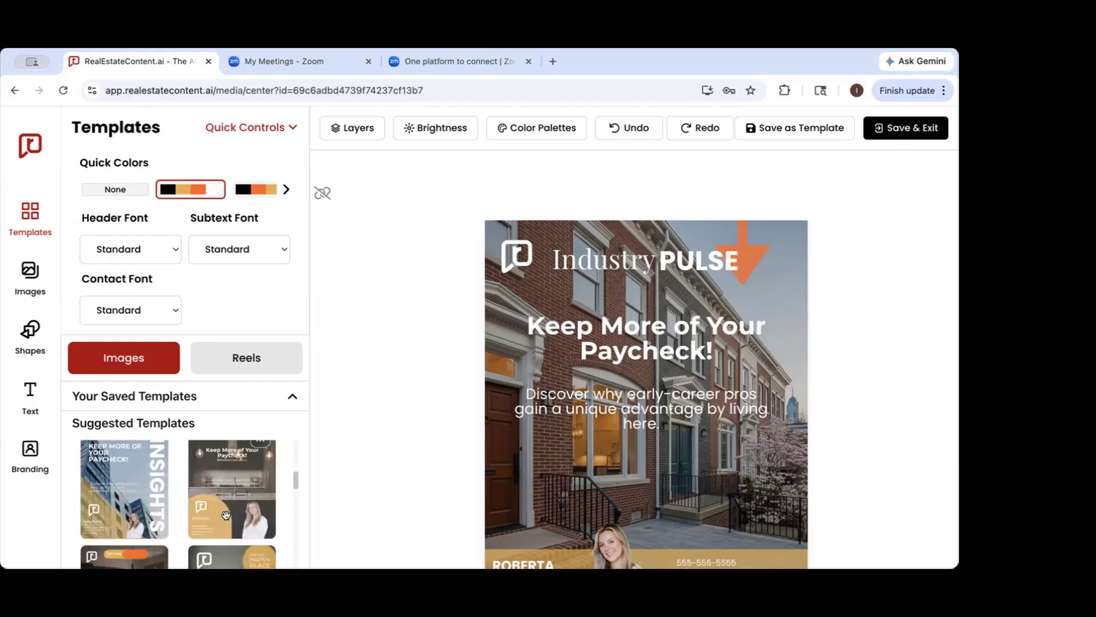
{"action": "scroll", "coordinate": [227, 516], "scroll_direction": "down", "scroll_amount": 5}
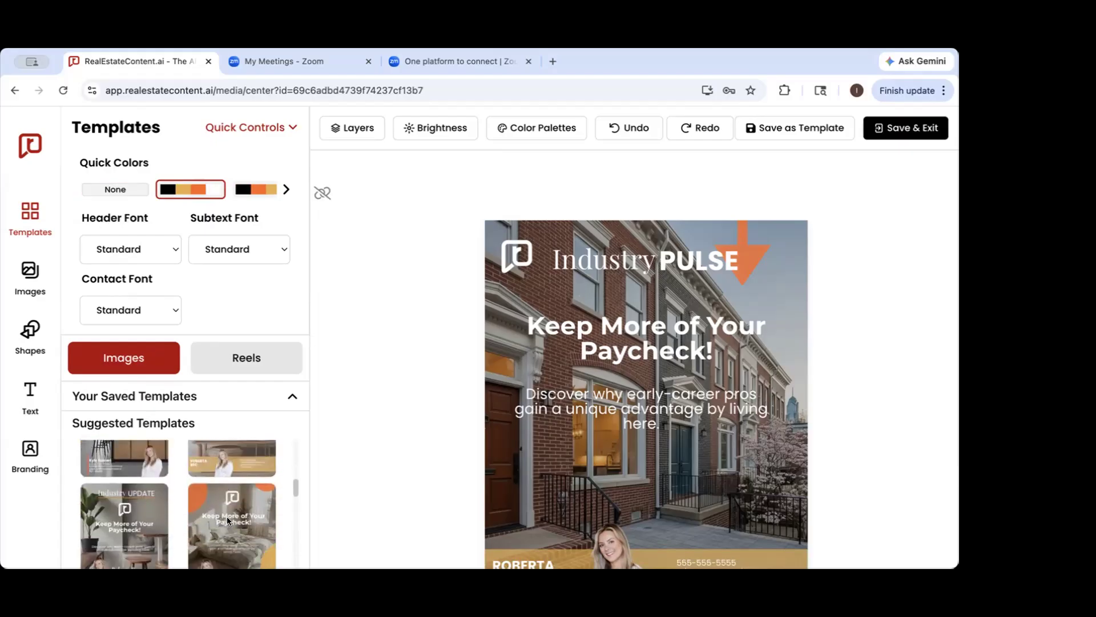
{"action": "scroll", "coordinate": [226, 516], "scroll_direction": "down", "scroll_amount": 5}
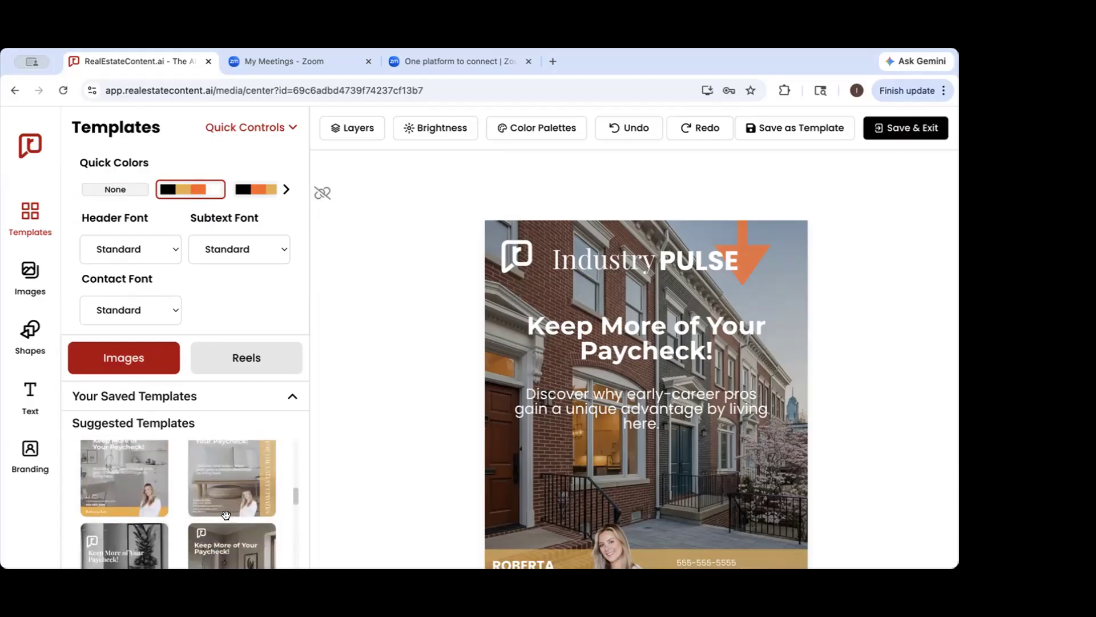
{"action": "scroll", "coordinate": [227, 516], "scroll_direction": "down", "scroll_amount": 5}
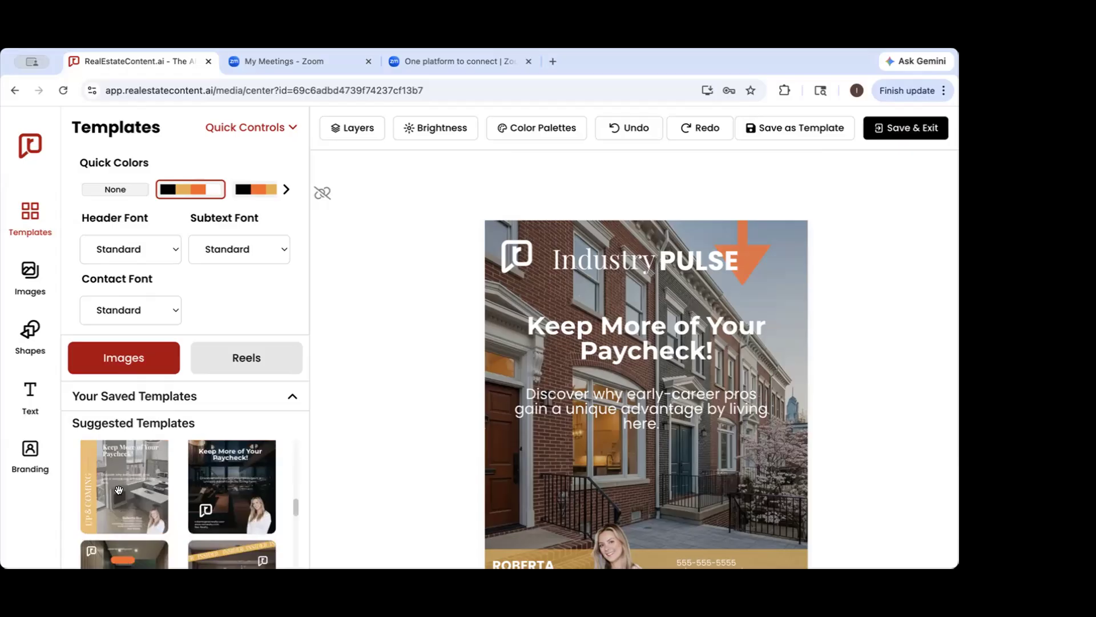
{"action": "left_click", "coordinate": [118, 490]}
{"action": "scroll", "coordinate": [519, 405], "scroll_direction": "down", "scroll_amount": 2}
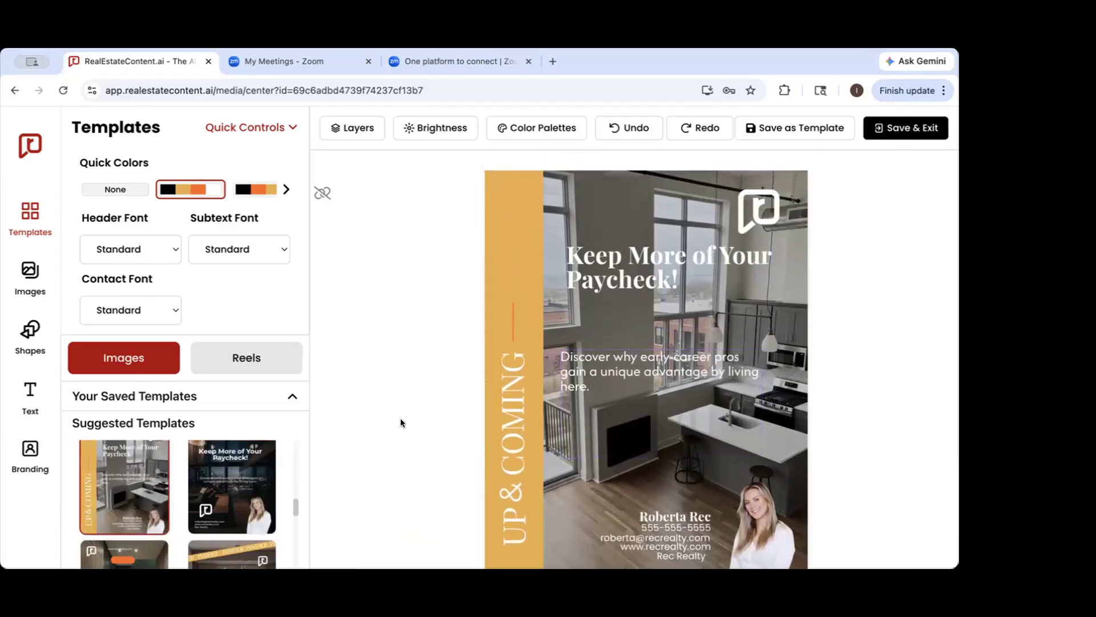
Apply the suggested "Follow for the Latest Updates" template with the sofa background to the cover slide
{"action": "scroll", "coordinate": [241, 469], "scroll_direction": "up", "scroll_amount": 2}
{"action": "scroll", "coordinate": [240, 469], "scroll_direction": "up", "scroll_amount": 2}
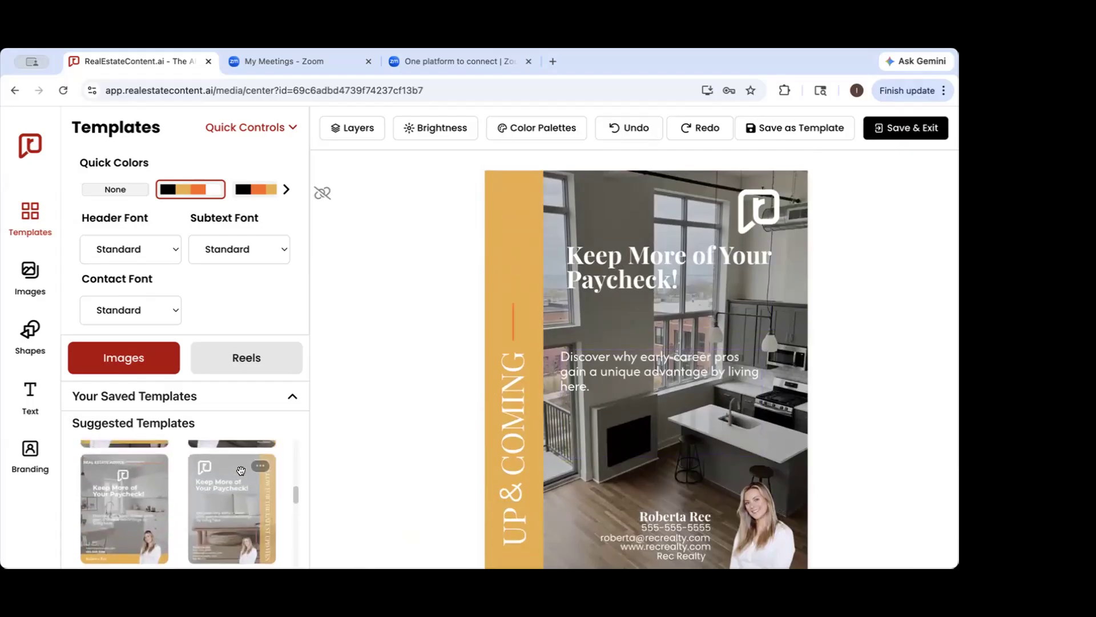
{"action": "left_click", "coordinate": [238, 516]}
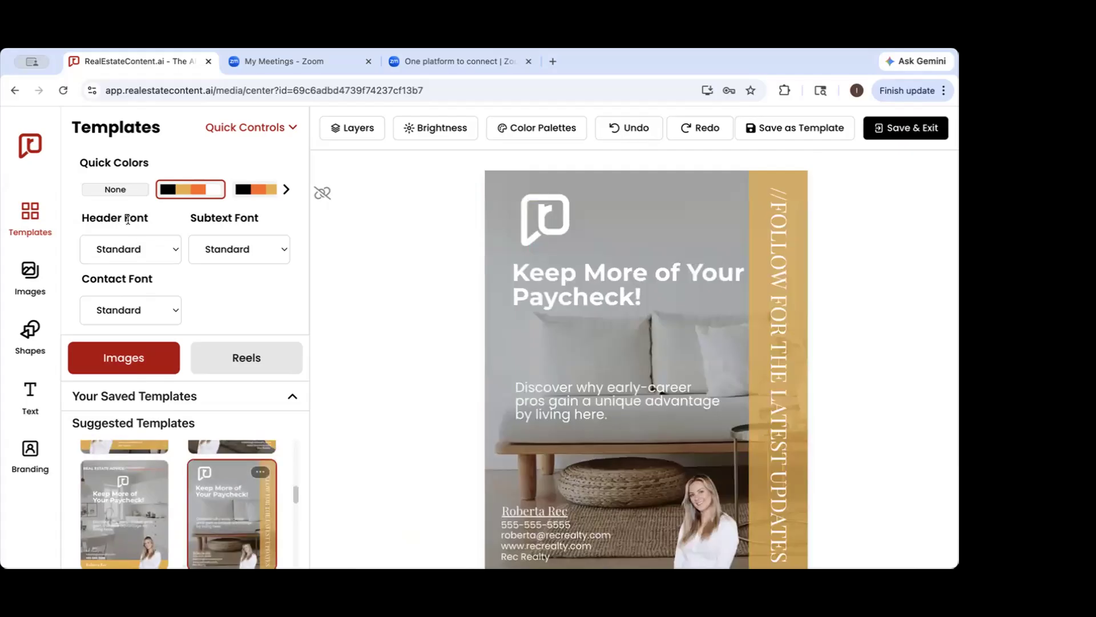
Switch the quick colors to the palette ordered black, orange, gold and apply the "Buy, Move, Sell Together" template to the cover slide
{"action": "left_click", "coordinate": [251, 191]}
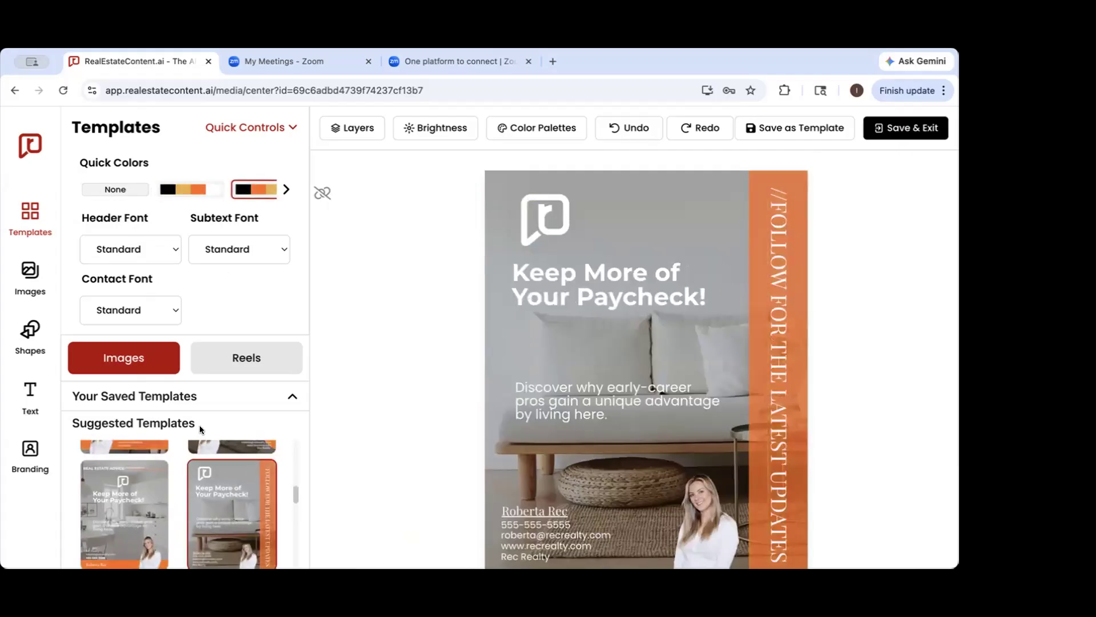
{"action": "scroll", "coordinate": [179, 464], "scroll_direction": "down", "scroll_amount": 3}
{"action": "scroll", "coordinate": [179, 465], "scroll_direction": "down", "scroll_amount": 5}
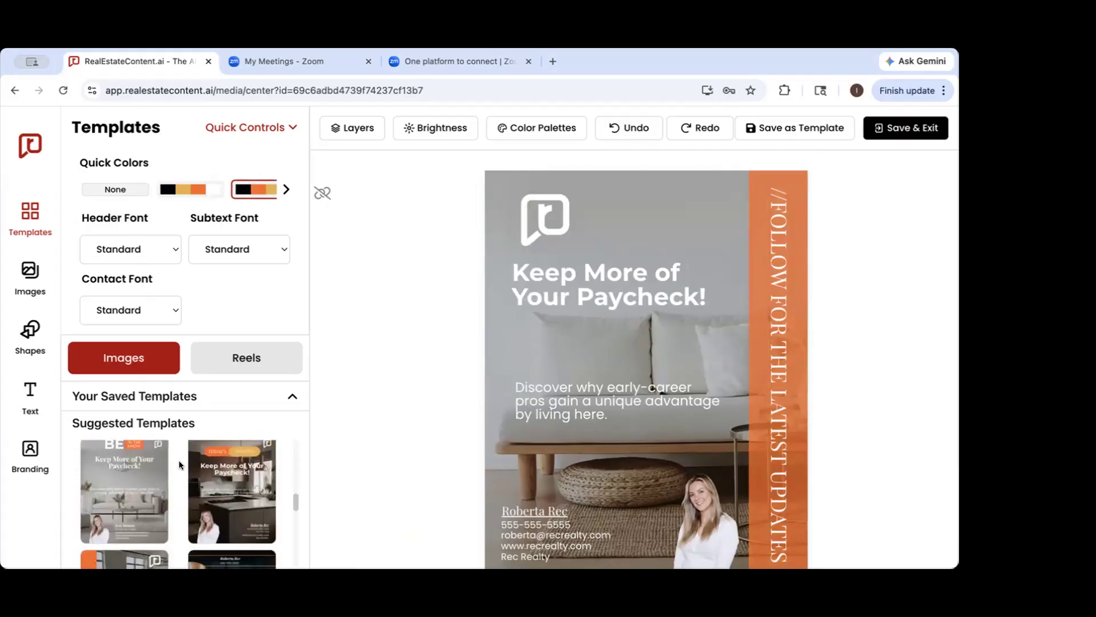
{"action": "scroll", "coordinate": [179, 465], "scroll_direction": "up", "scroll_amount": 5}
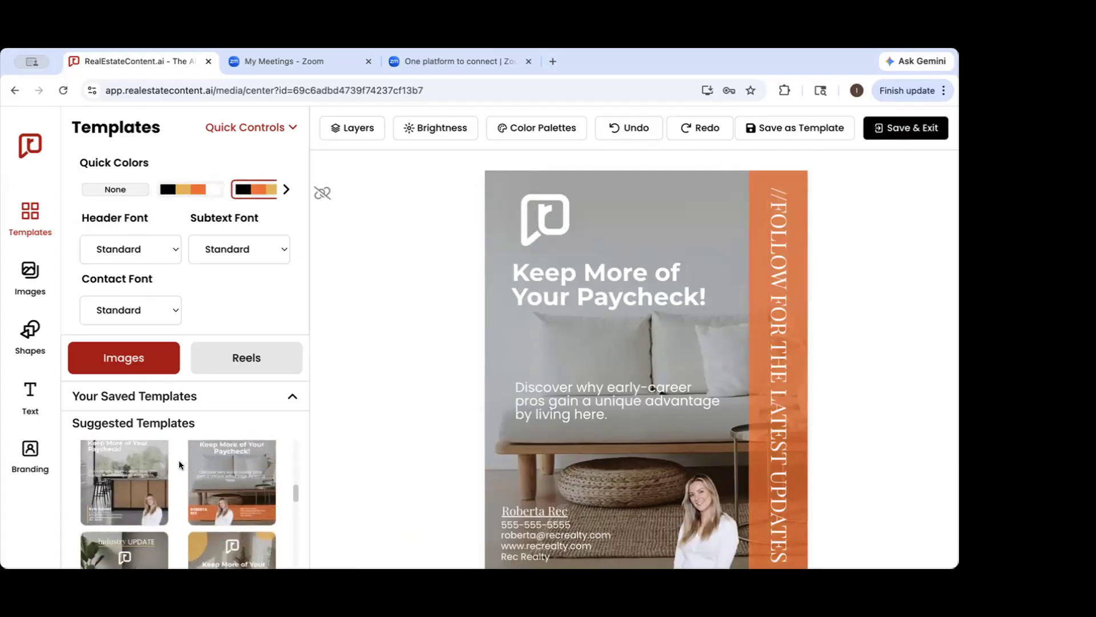
{"action": "scroll", "coordinate": [179, 462], "scroll_direction": "up", "scroll_amount": 5}
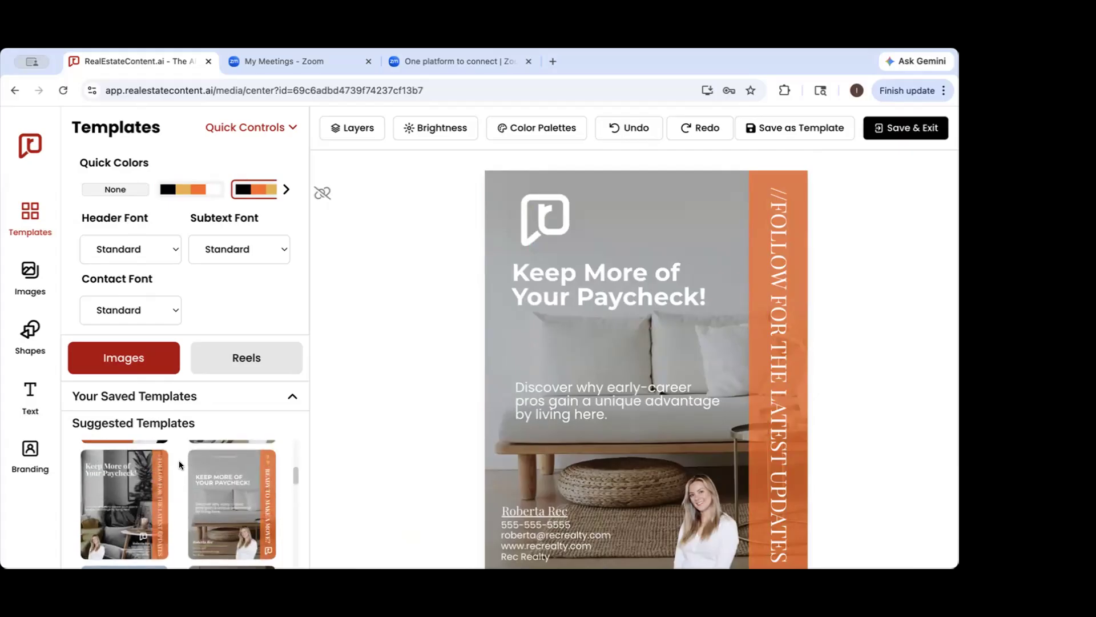
{"action": "scroll", "coordinate": [179, 463], "scroll_direction": "up", "scroll_amount": 5}
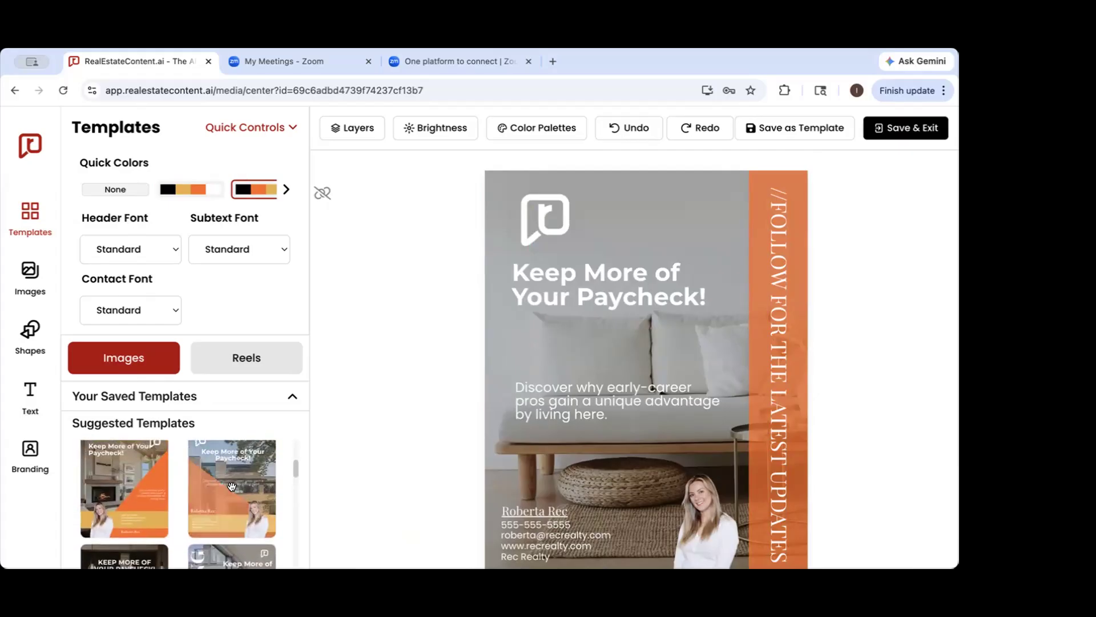
{"action": "scroll", "coordinate": [232, 484], "scroll_direction": "up", "scroll_amount": 5}
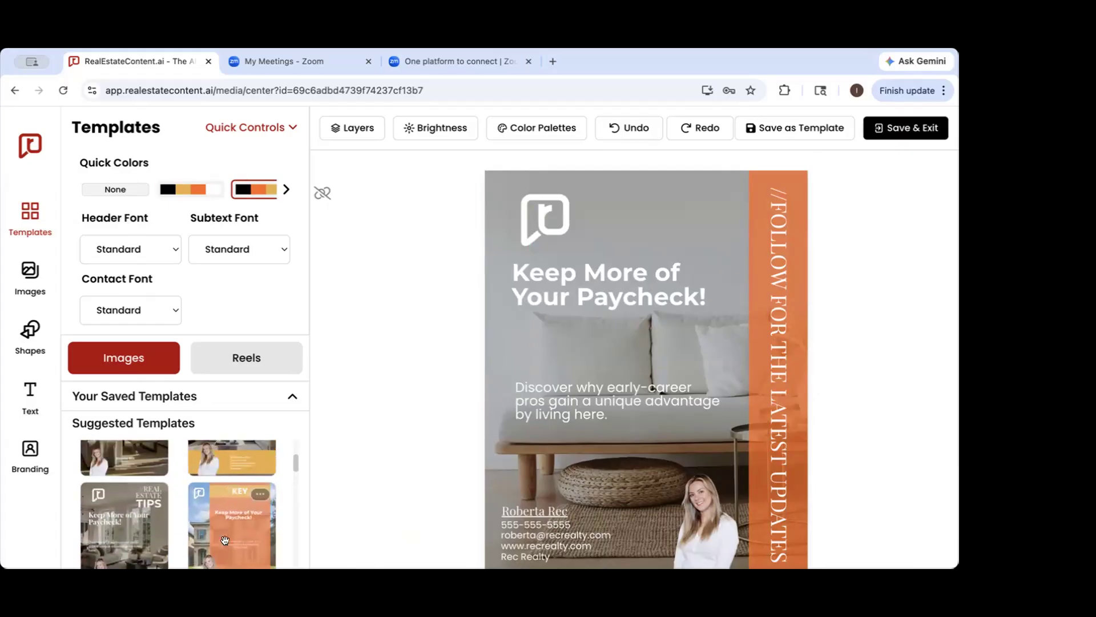
{"action": "scroll", "coordinate": [223, 503], "scroll_direction": "up", "scroll_amount": 5}
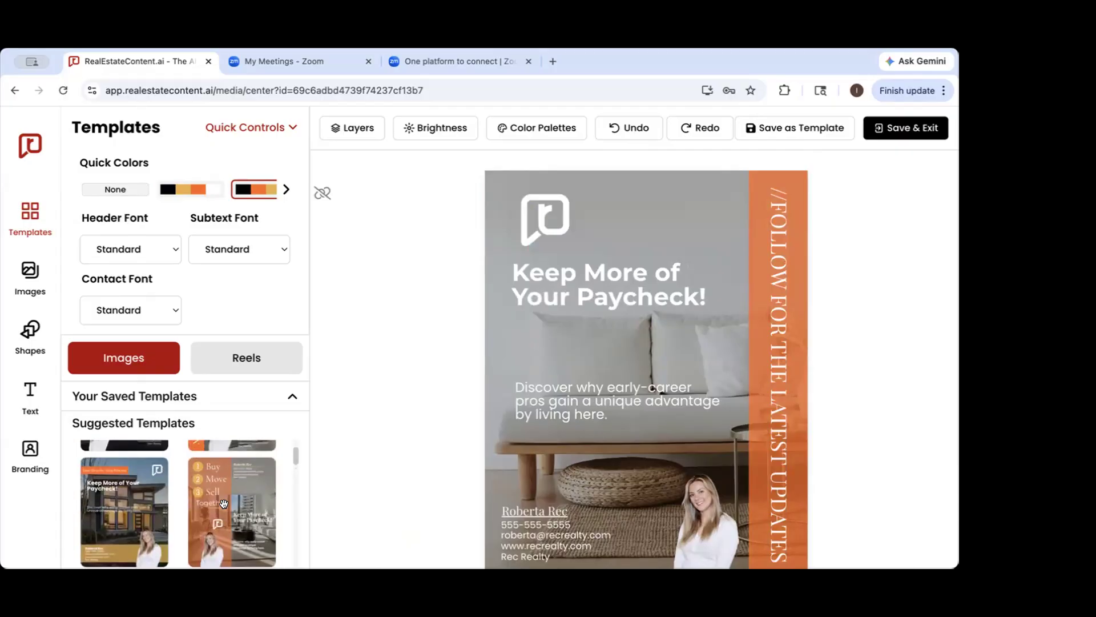
{"action": "left_click", "coordinate": [217, 501]}
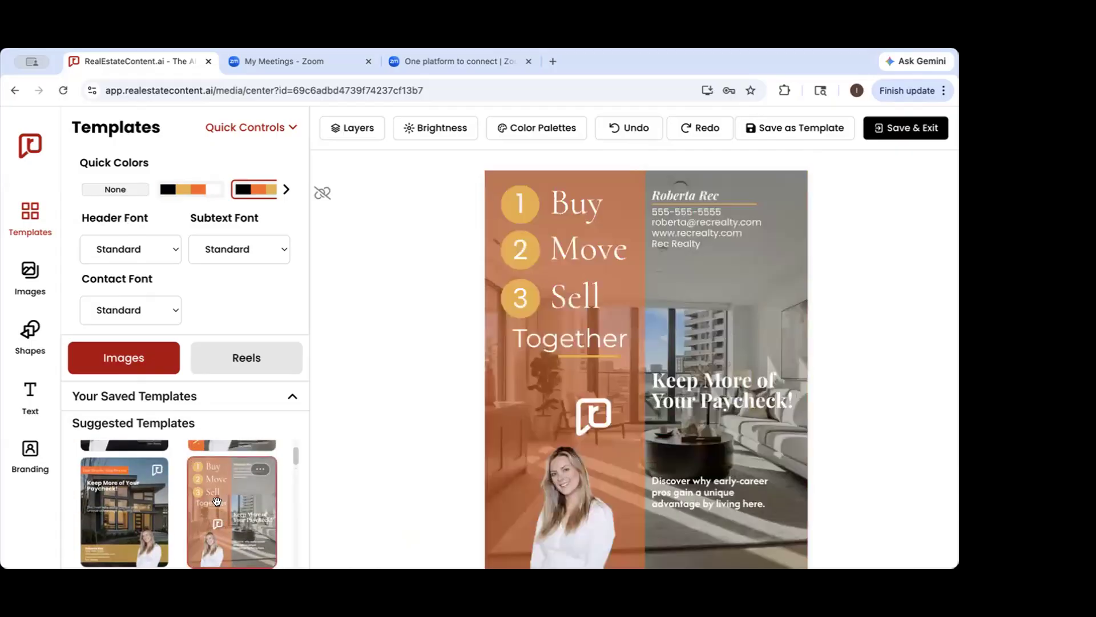
{"action": "scroll", "coordinate": [618, 348], "scroll_direction": "down", "scroll_amount": 2}
{"action": "scroll", "coordinate": [619, 348], "scroll_direction": "up", "scroll_amount": 3}
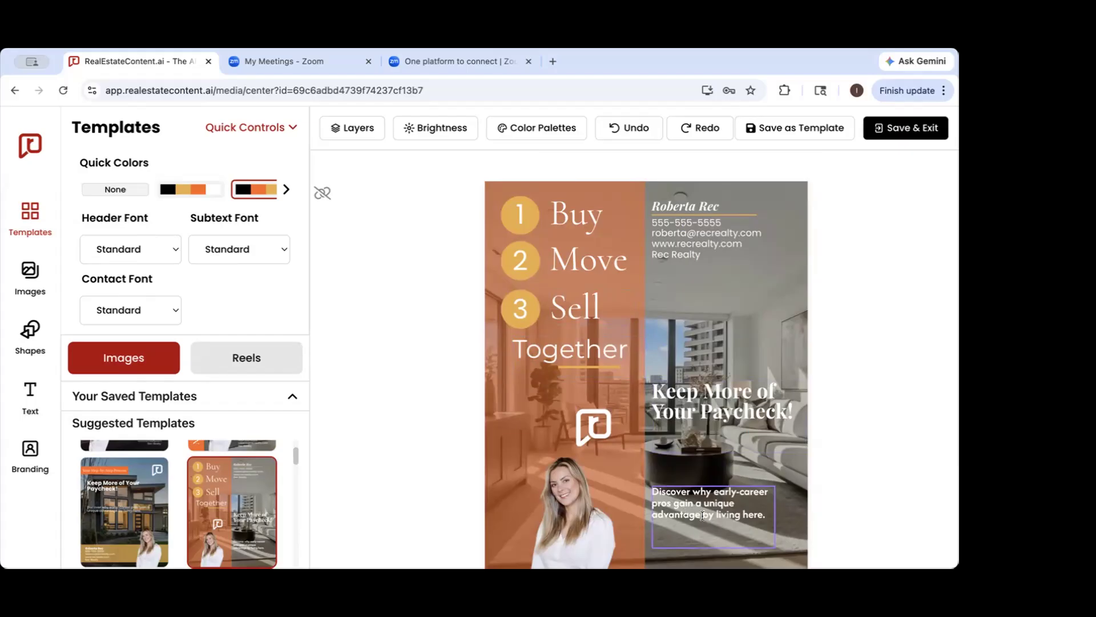
Show the header and subtext font choices without changing them, and look further through the recolored suggested templates
{"action": "left_click", "coordinate": [171, 249]}
{"action": "left_click", "coordinate": [258, 220]}
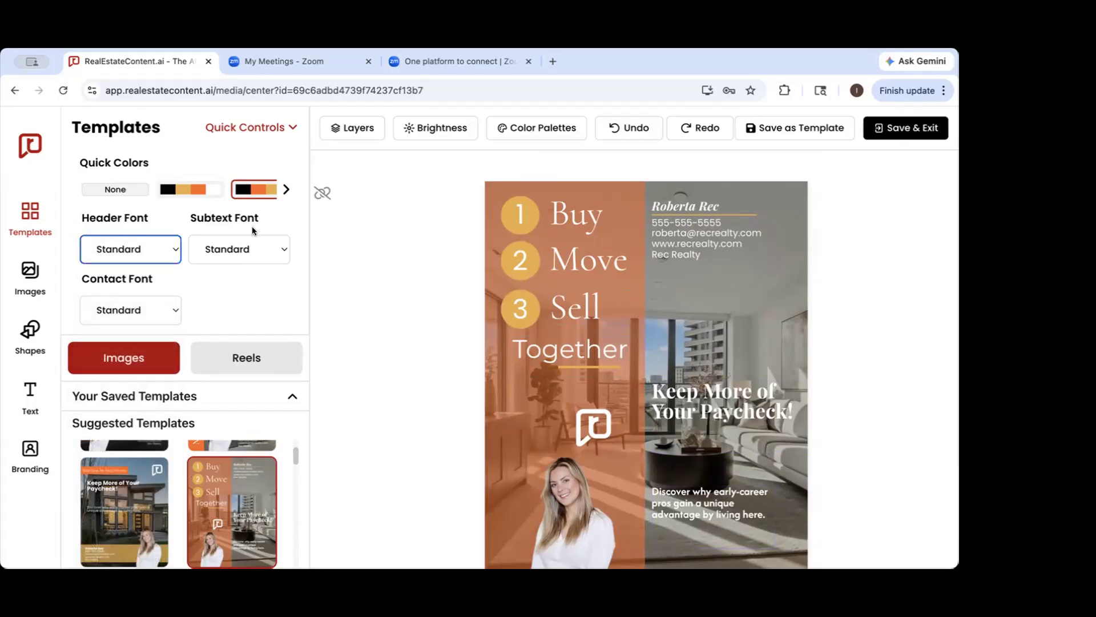
{"action": "left_click", "coordinate": [246, 251]}
{"action": "left_click", "coordinate": [246, 251]}
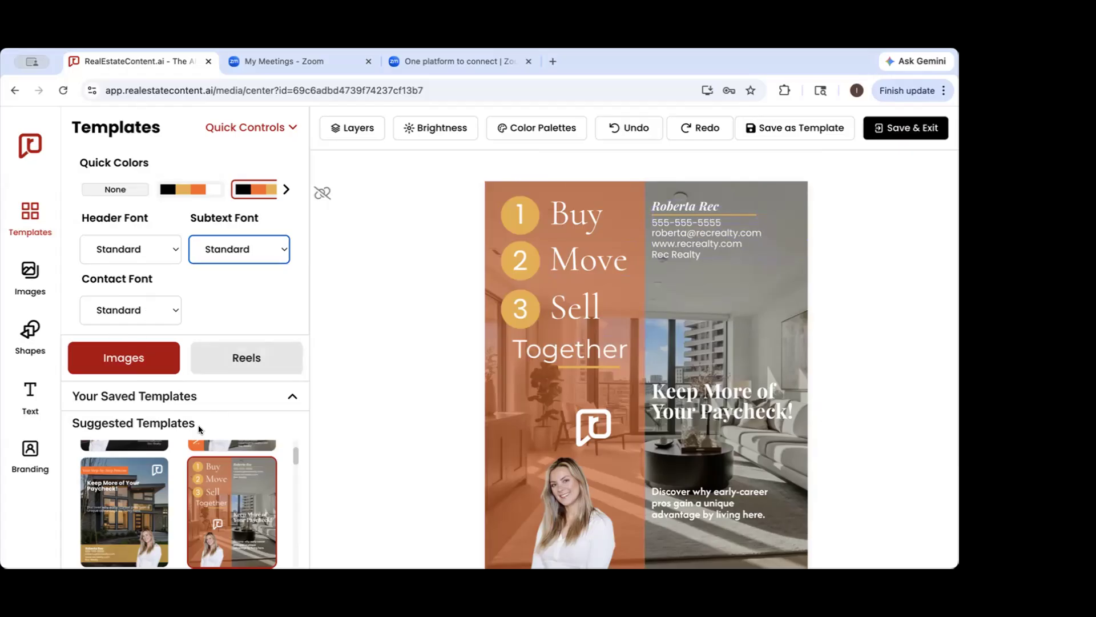
{"action": "scroll", "coordinate": [146, 500], "scroll_direction": "down", "scroll_amount": 5}
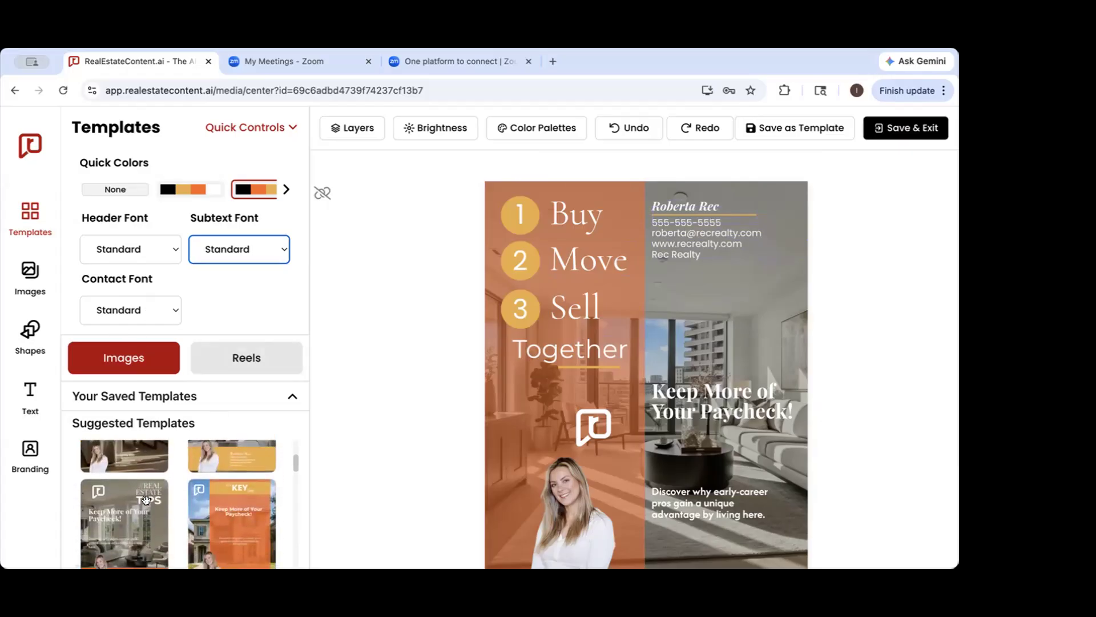
{"action": "scroll", "coordinate": [147, 500], "scroll_direction": "down", "scroll_amount": 4}
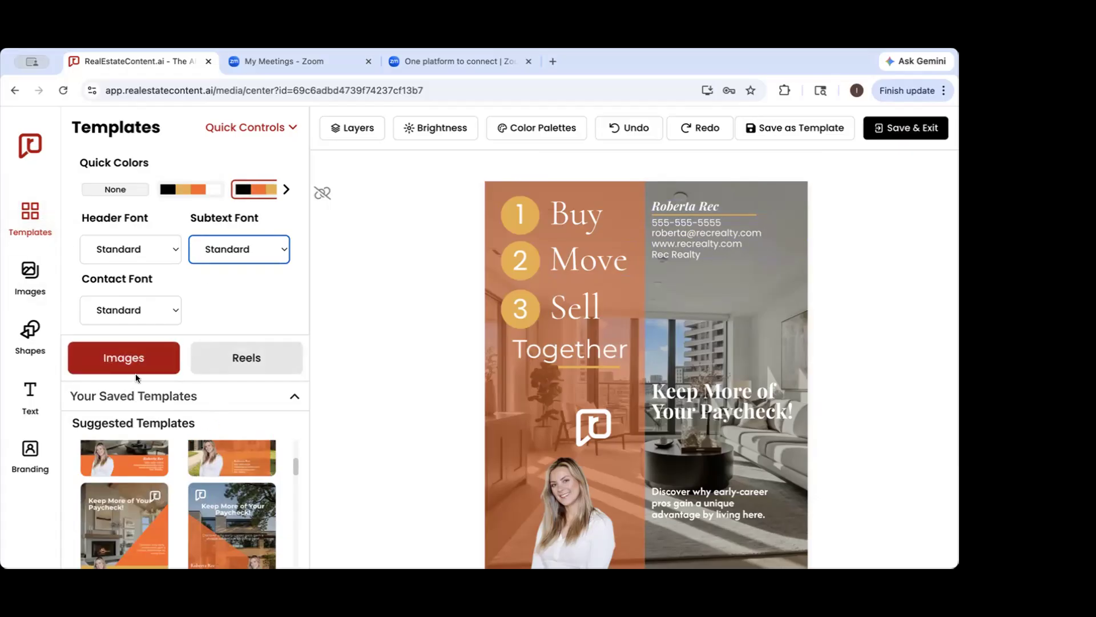
Browse the suggested reel templates and apply the one with the orange text box and gold "Read Caption" button
{"action": "left_click", "coordinate": [126, 359]}
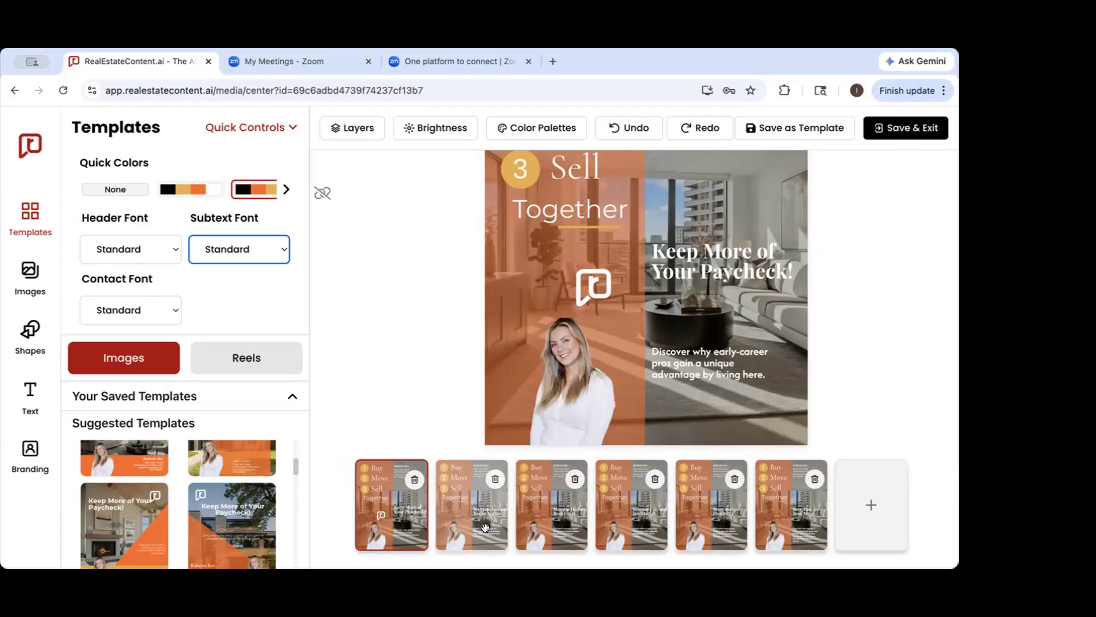
{"action": "left_click", "coordinate": [260, 359]}
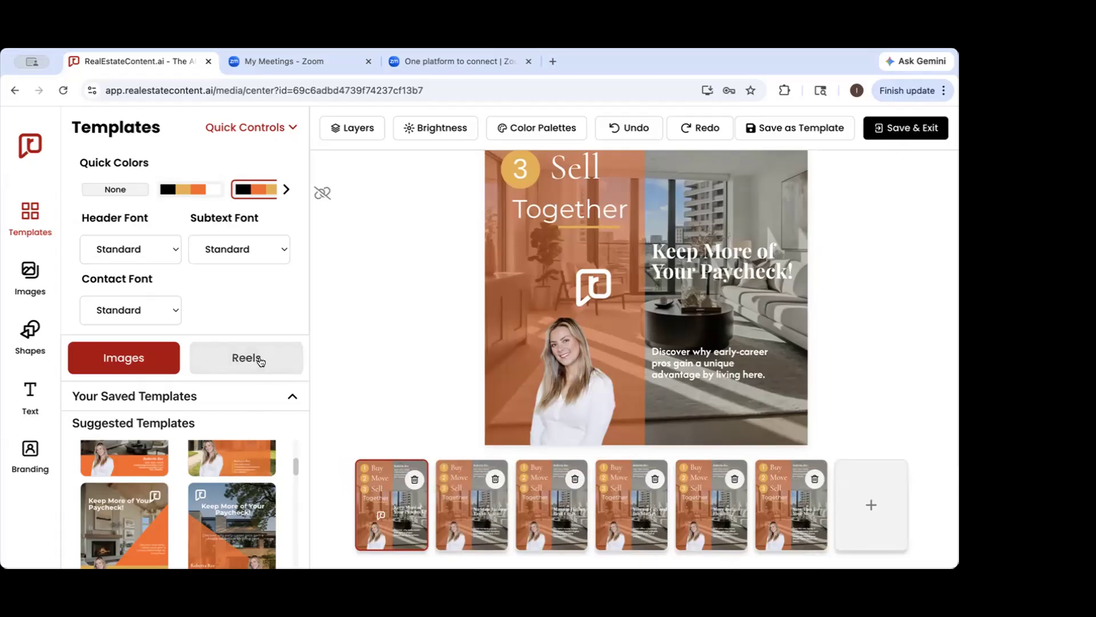
{"action": "scroll", "coordinate": [246, 483], "scroll_direction": "down", "scroll_amount": 2}
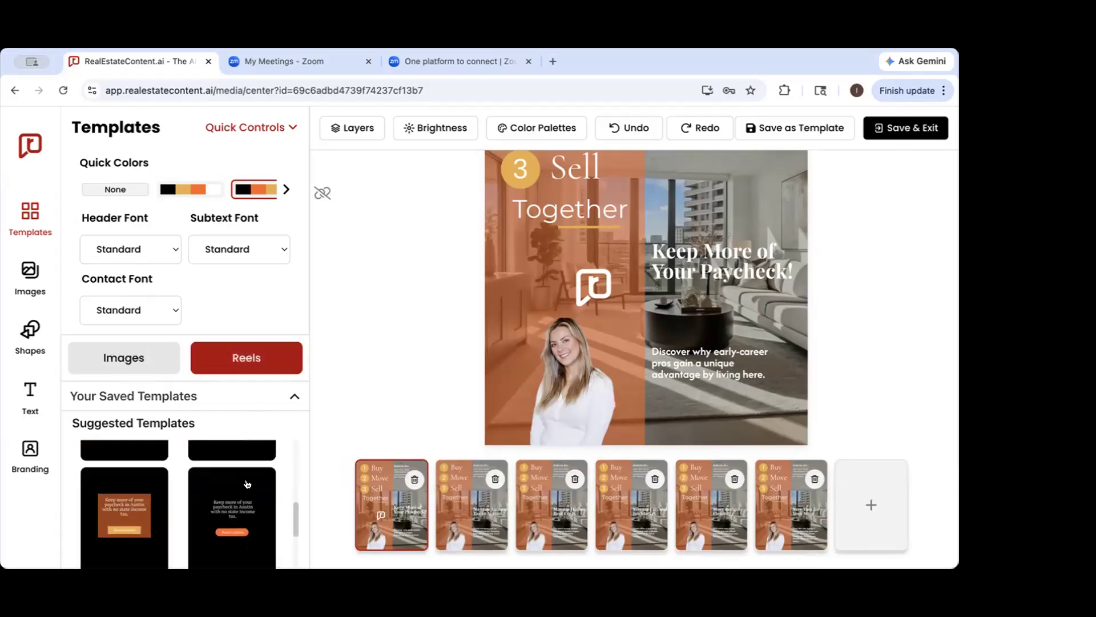
{"action": "scroll", "coordinate": [247, 484], "scroll_direction": "up", "scroll_amount": 1}
{"action": "scroll", "coordinate": [246, 484], "scroll_direction": "up", "scroll_amount": 3}
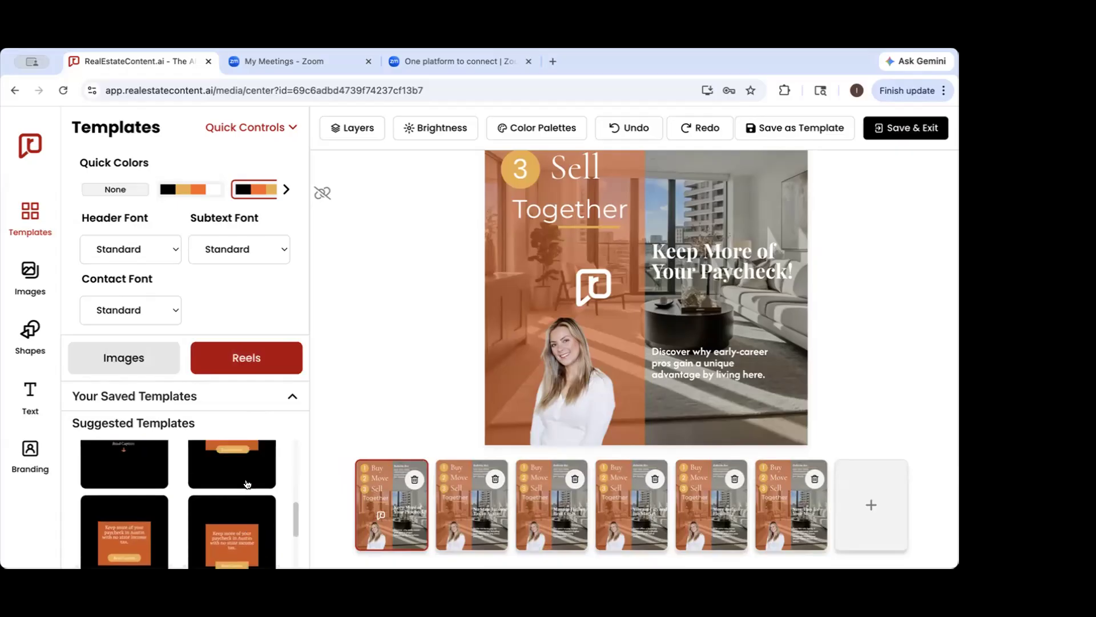
{"action": "scroll", "coordinate": [247, 479], "scroll_direction": "up", "scroll_amount": 2}
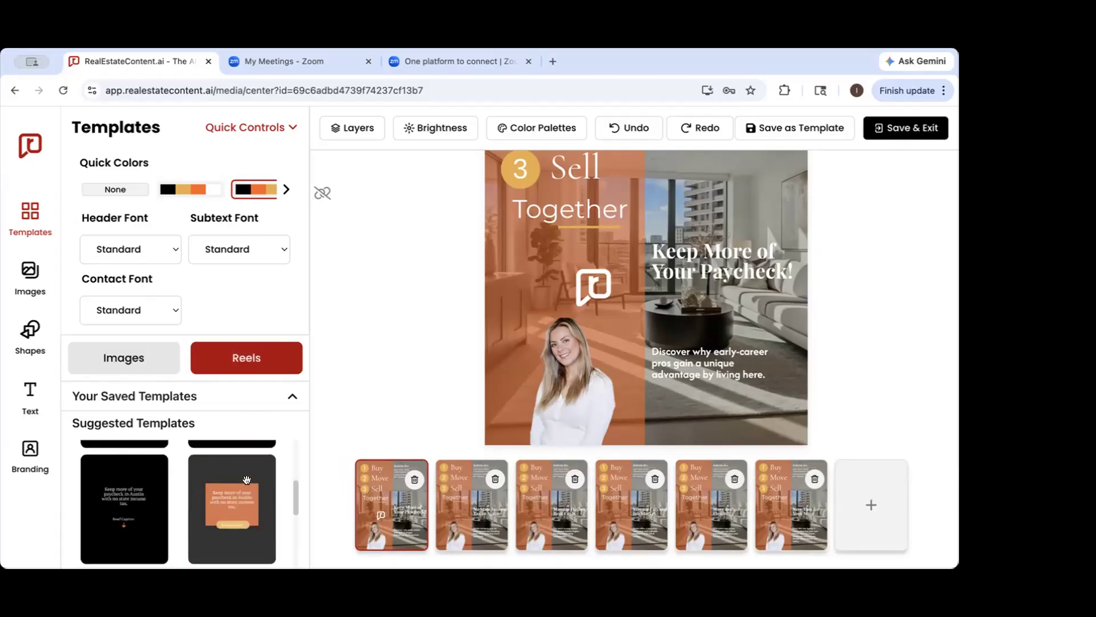
{"action": "scroll", "coordinate": [247, 479], "scroll_direction": "up", "scroll_amount": 3}
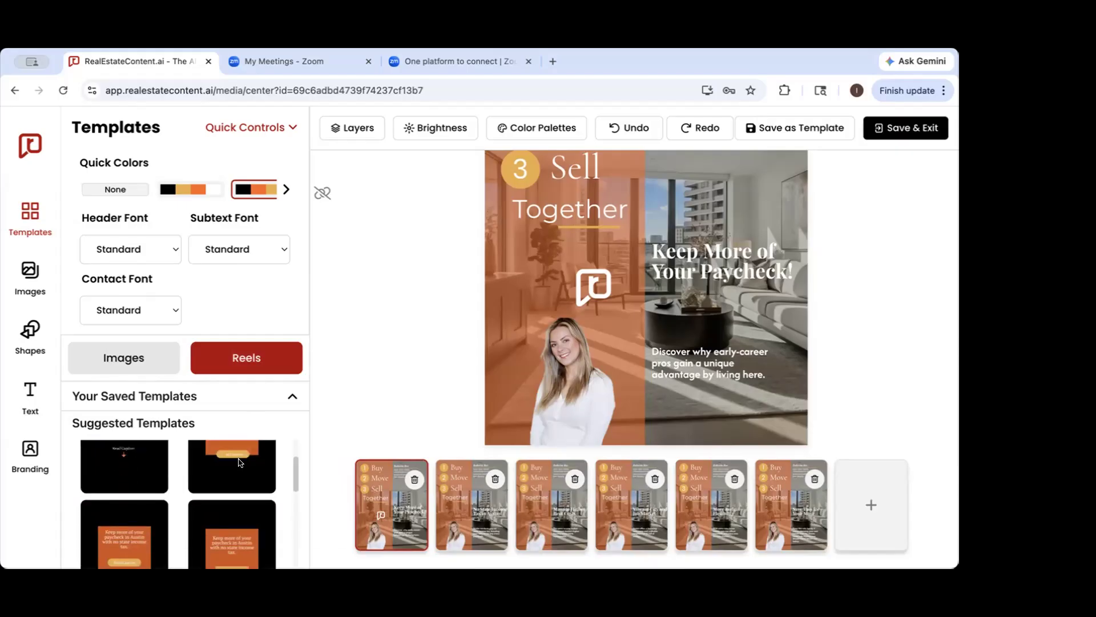
{"action": "left_click", "coordinate": [233, 451]}
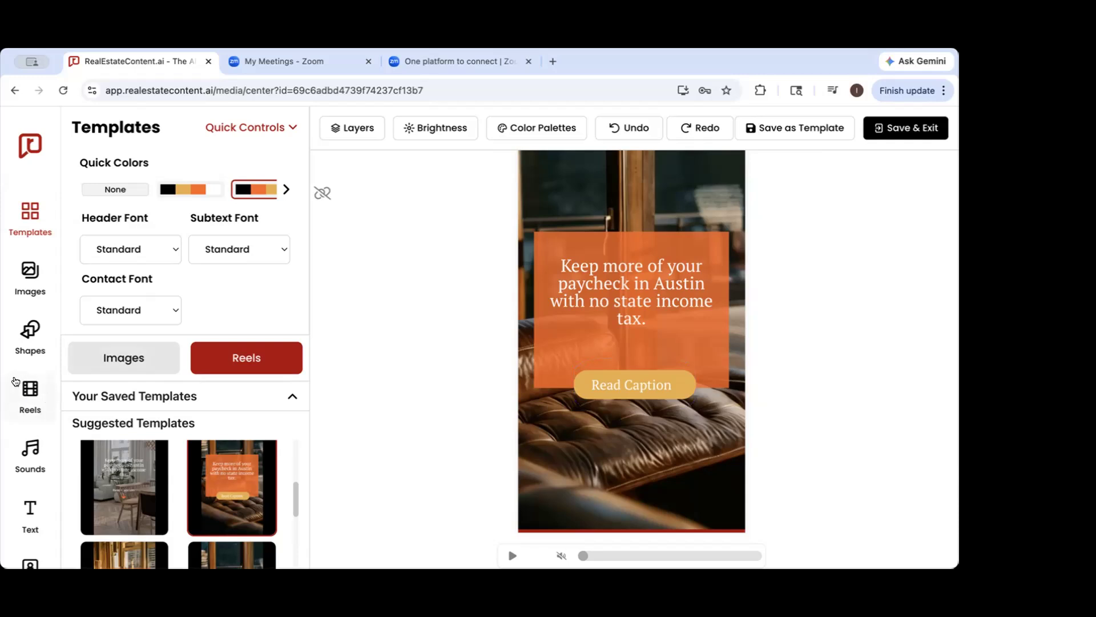
Replace the reel's background video with the white built-in shelves clip, and try the house with the large tree and front lawn instead
{"action": "left_click", "coordinate": [30, 394]}
{"action": "scroll", "coordinate": [231, 349], "scroll_direction": "down", "scroll_amount": 1}
{"action": "scroll", "coordinate": [231, 349], "scroll_direction": "down", "scroll_amount": 10}
{"action": "scroll", "coordinate": [231, 349], "scroll_direction": "down", "scroll_amount": 10}
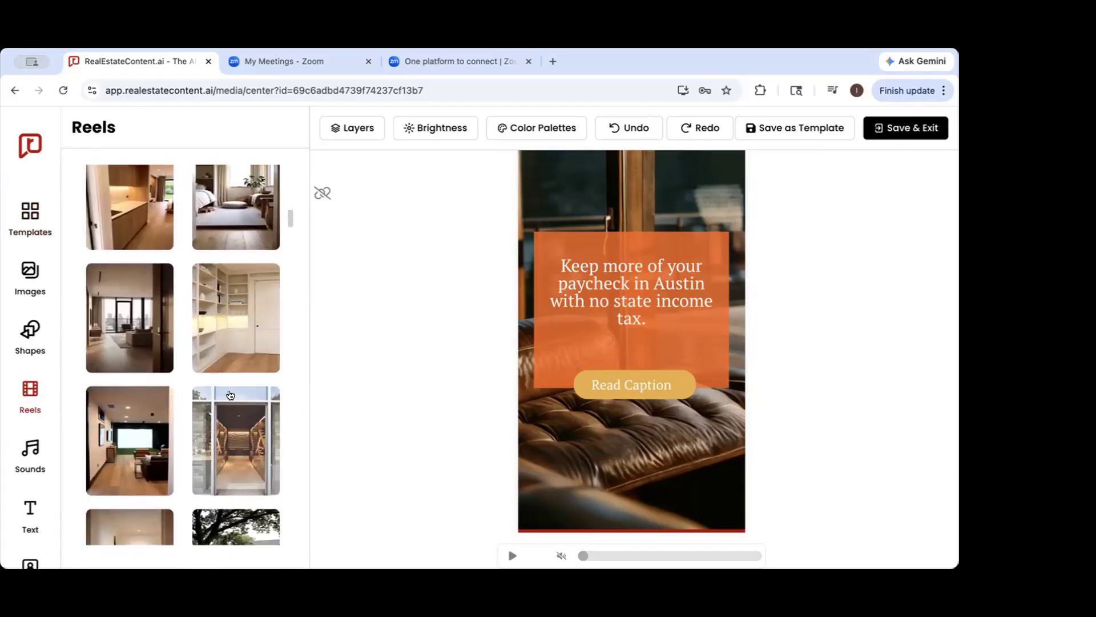
{"action": "scroll", "coordinate": [231, 342], "scroll_direction": "down", "scroll_amount": 2}
{"action": "left_click", "coordinate": [238, 240]}
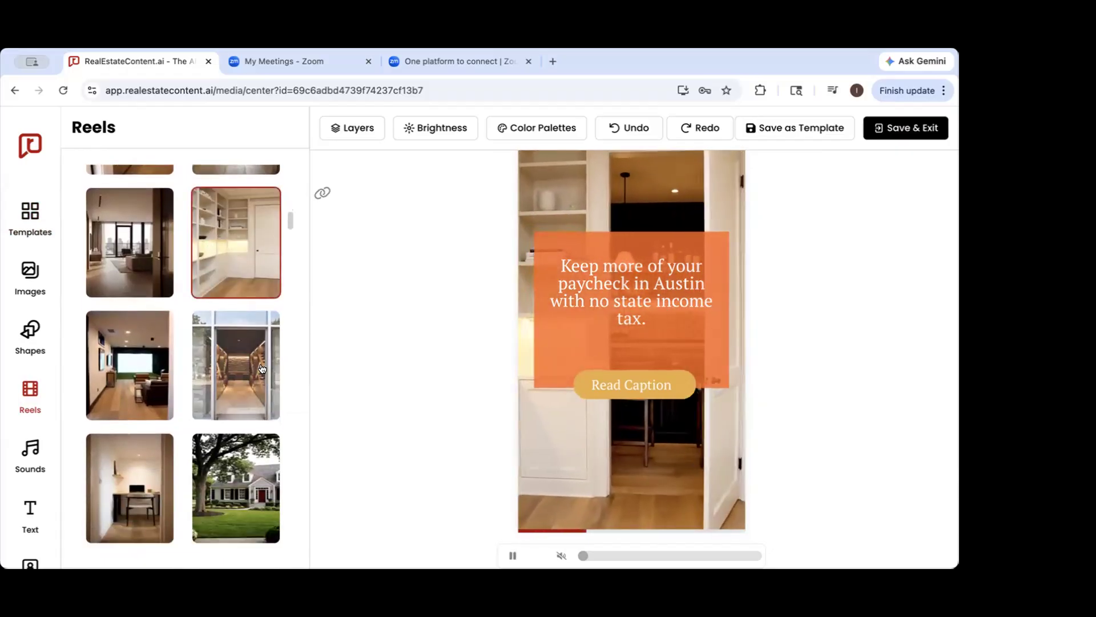
{"action": "scroll", "coordinate": [262, 368], "scroll_direction": "down", "scroll_amount": 5}
{"action": "left_click", "coordinate": [238, 304]}
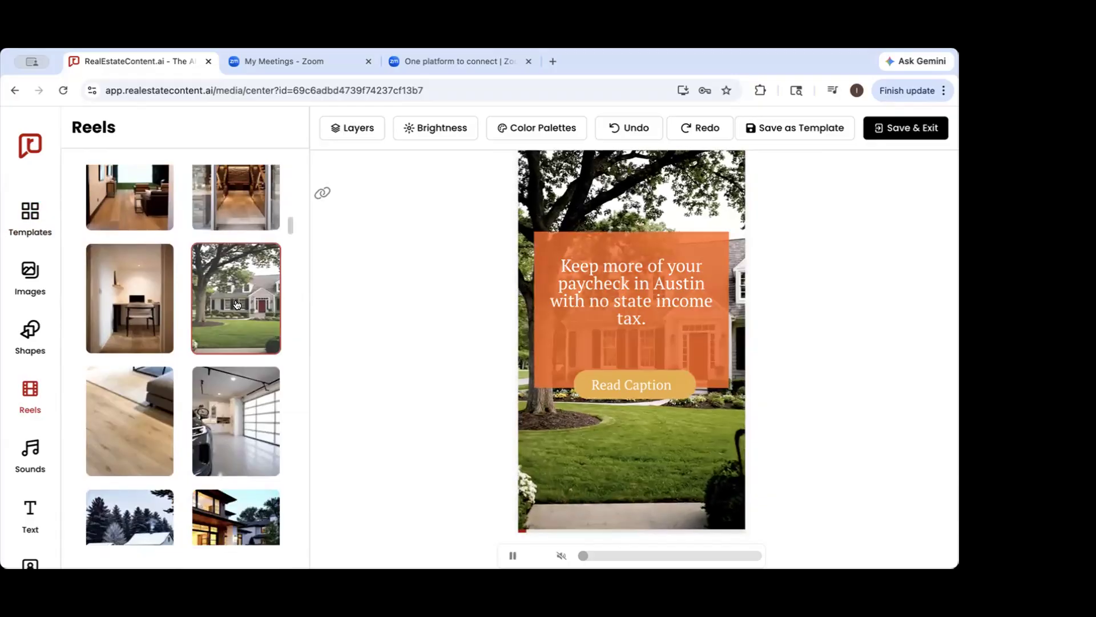
{"action": "scroll", "coordinate": [238, 305], "scroll_direction": "up", "scroll_amount": 1}
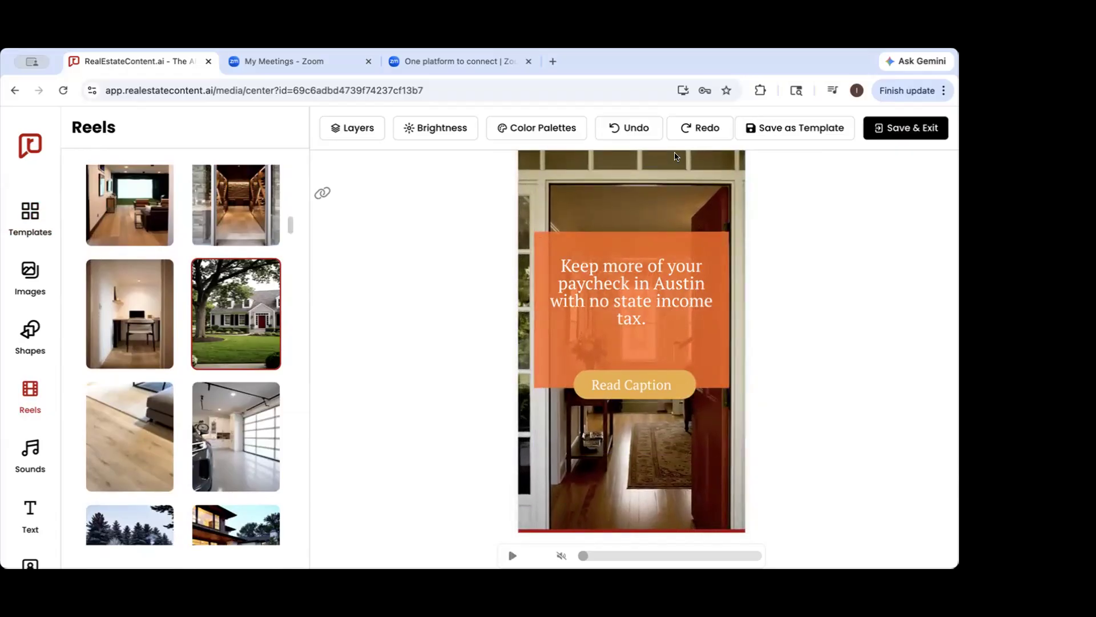
Undo the background video changes and the reel template to return to the carousel, and show its image templates and slides
{"action": "left_click", "coordinate": [630, 128]}
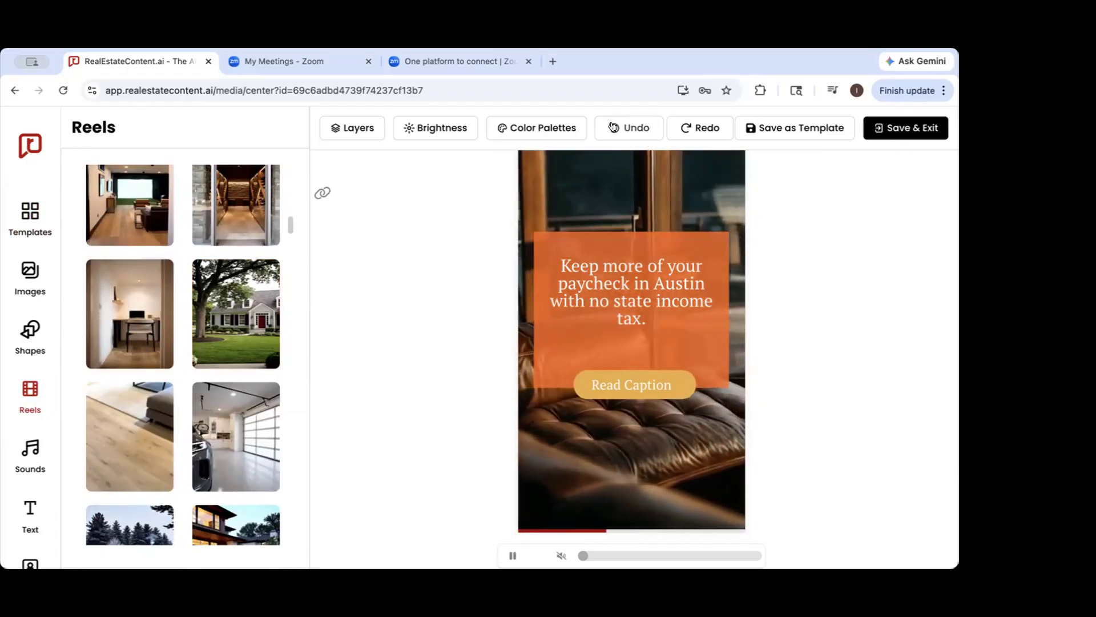
{"action": "left_click", "coordinate": [612, 127]}
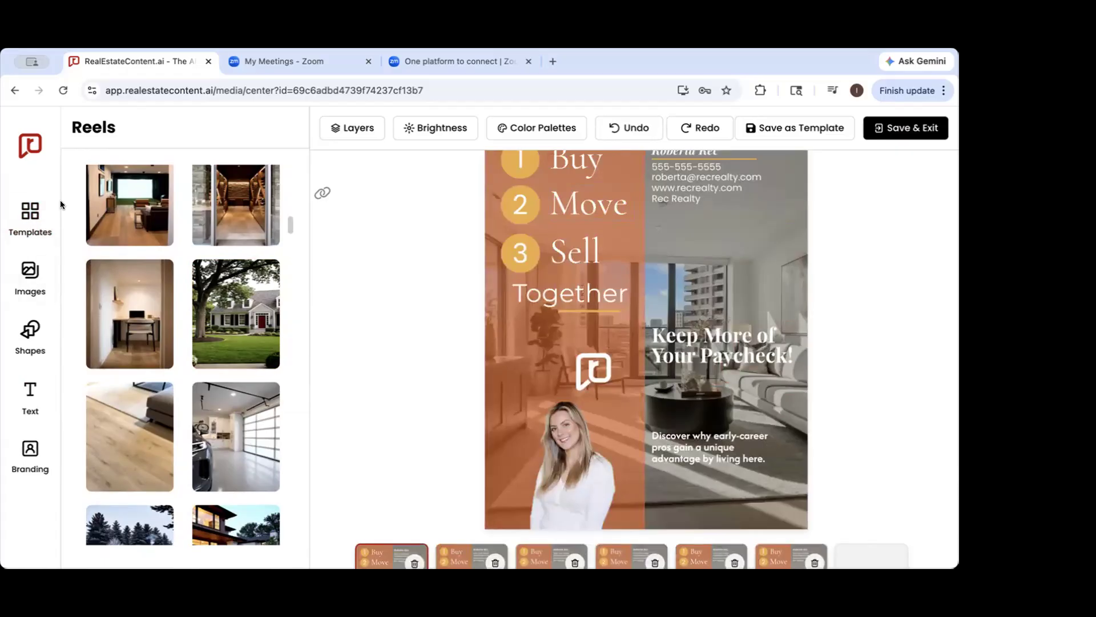
{"action": "left_click", "coordinate": [25, 222]}
{"action": "scroll", "coordinate": [525, 306], "scroll_direction": "down", "scroll_amount": 3}
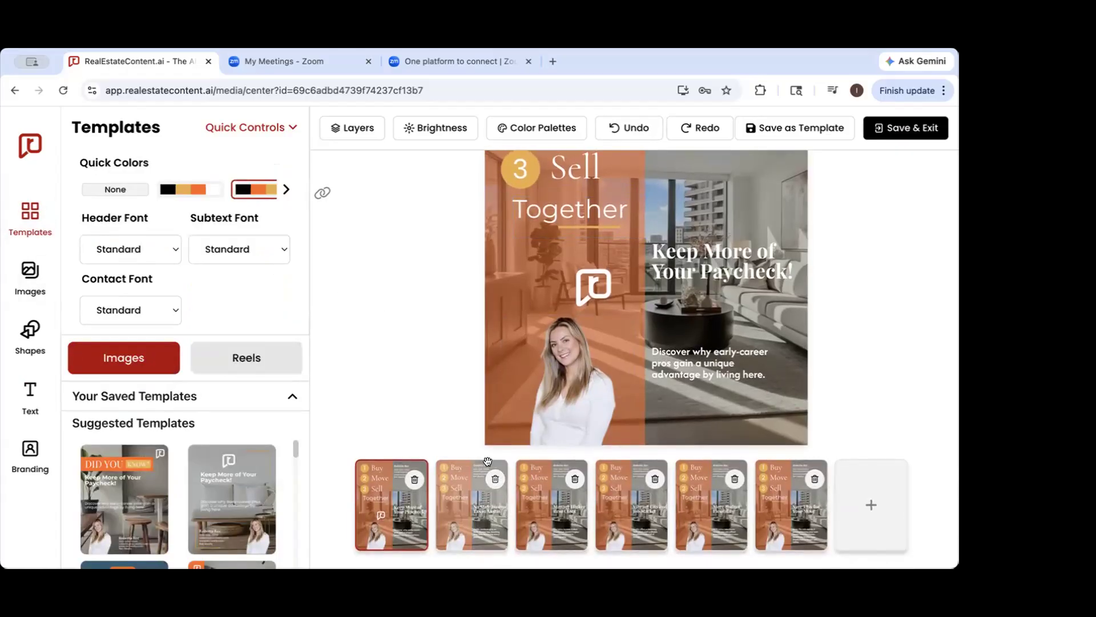
{"action": "scroll", "coordinate": [486, 461], "scroll_direction": "up", "scroll_amount": 3}
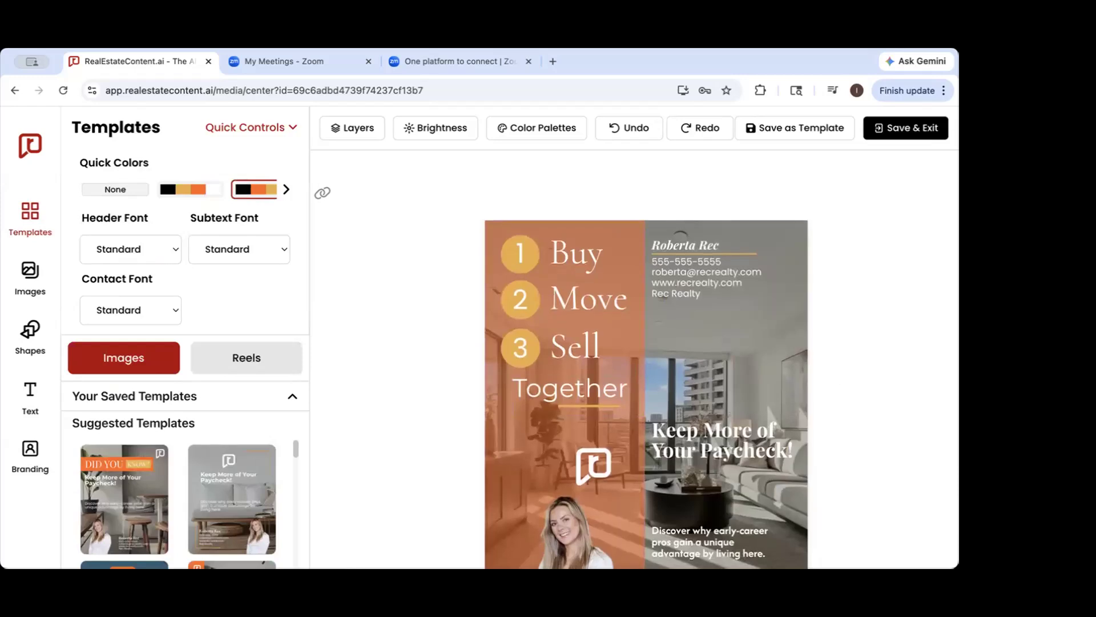
{"action": "scroll", "coordinate": [813, 428], "scroll_direction": "down", "scroll_amount": 3}
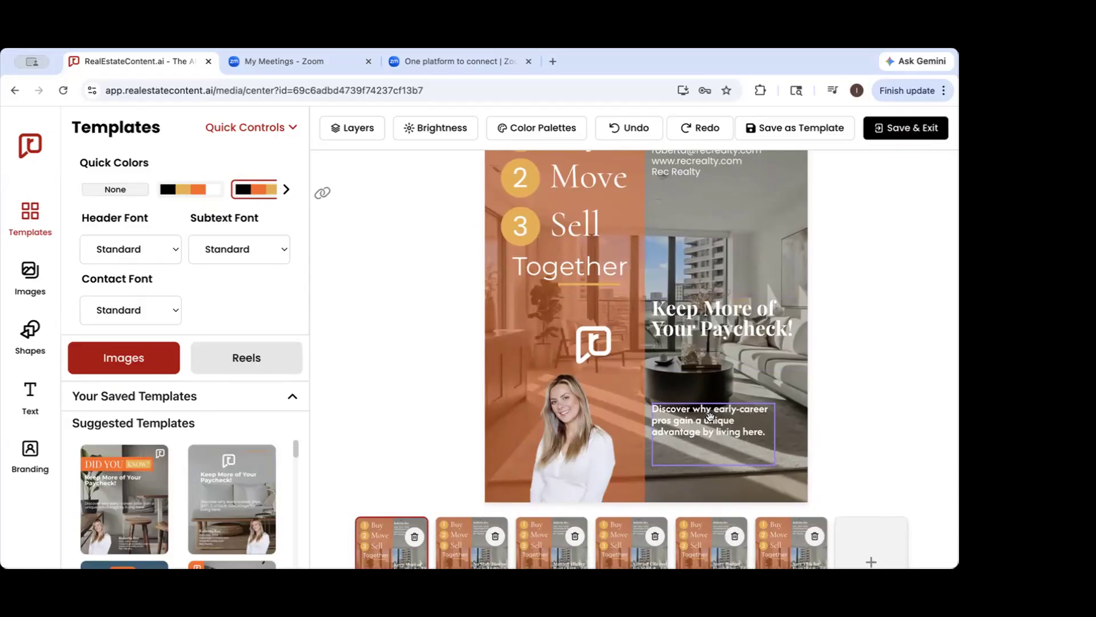
Find the brick-porch house photo with the street sign in the image library and set it as the background of all slides
{"action": "left_click", "coordinate": [21, 283]}
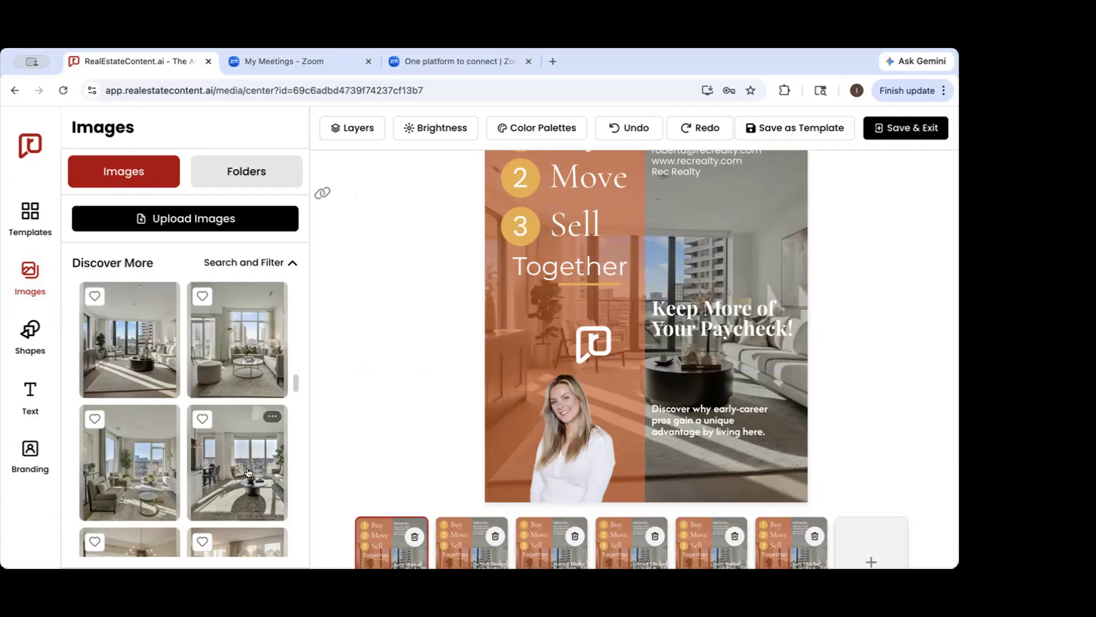
{"action": "left_click_drag", "start_coordinate": [295, 380], "coordinate": [308, 241]}
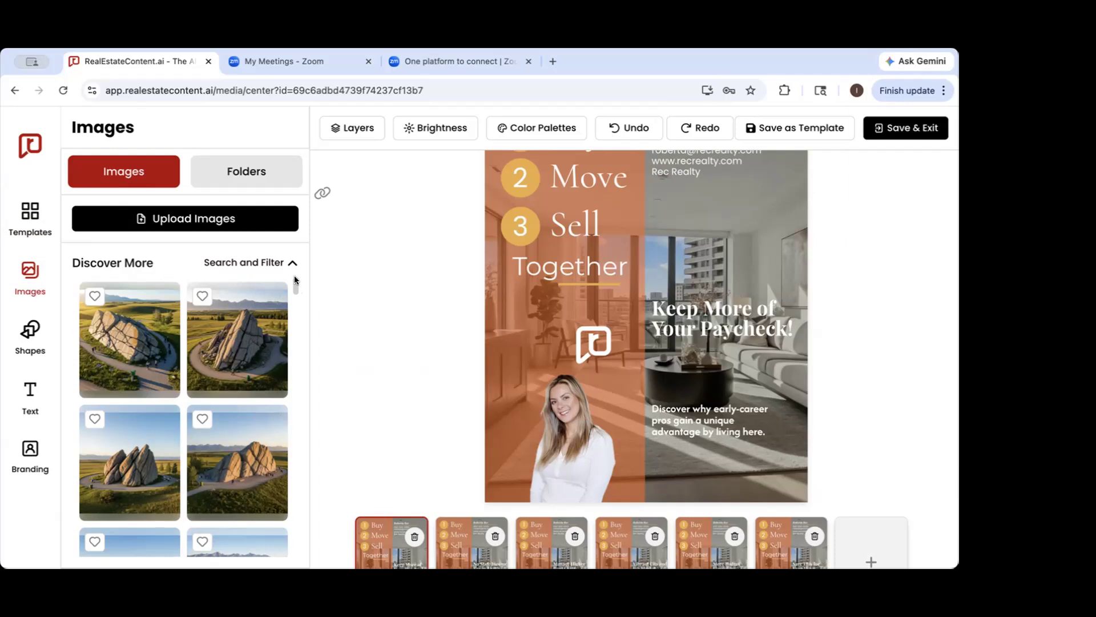
{"action": "scroll", "coordinate": [257, 393], "scroll_direction": "down", "scroll_amount": 10}
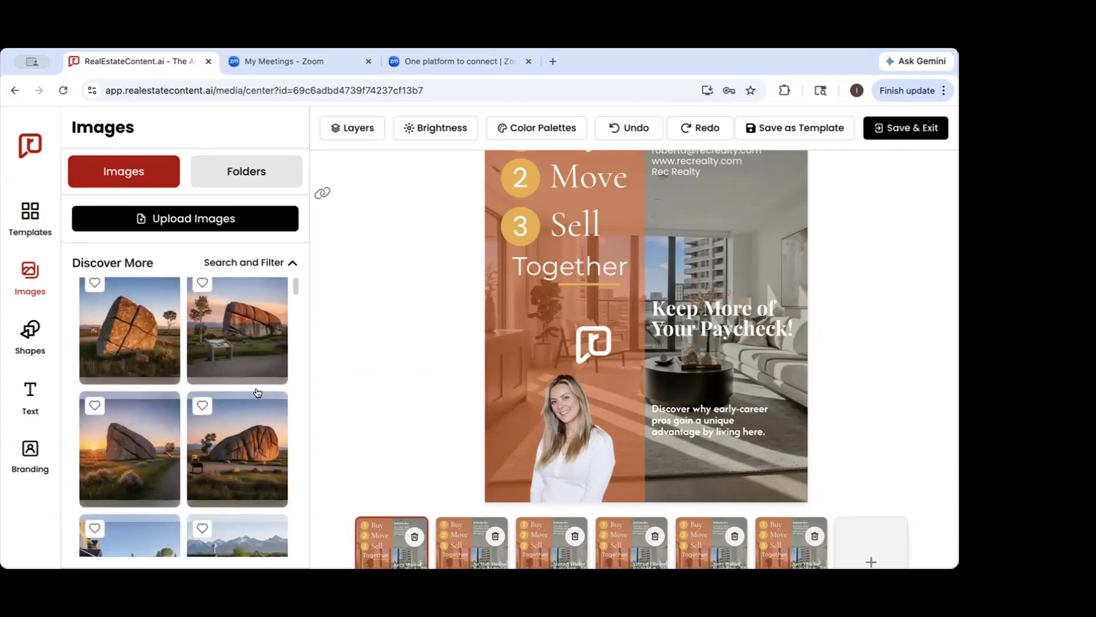
{"action": "scroll", "coordinate": [257, 393], "scroll_direction": "down", "scroll_amount": 10}
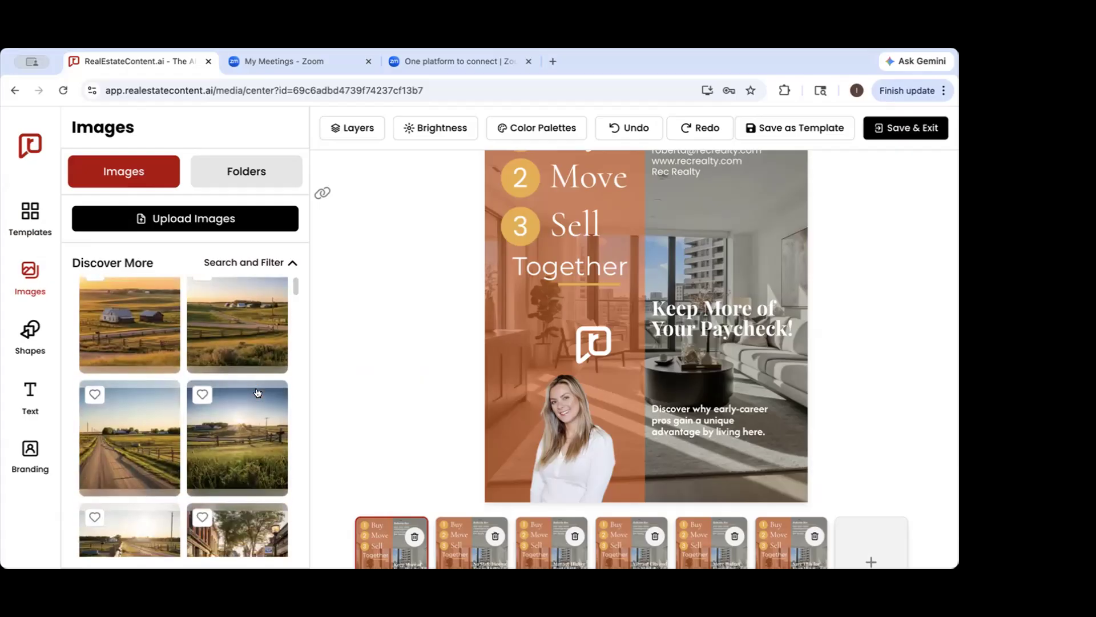
{"action": "scroll", "coordinate": [258, 392], "scroll_direction": "down", "scroll_amount": 8}
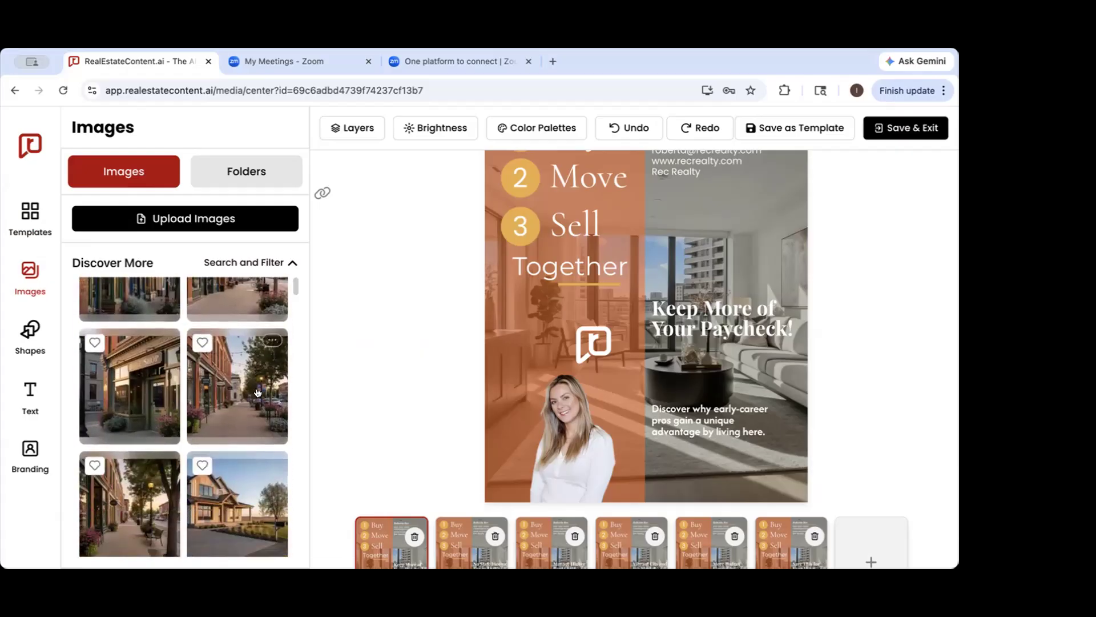
{"action": "scroll", "coordinate": [258, 393], "scroll_direction": "down", "scroll_amount": 10}
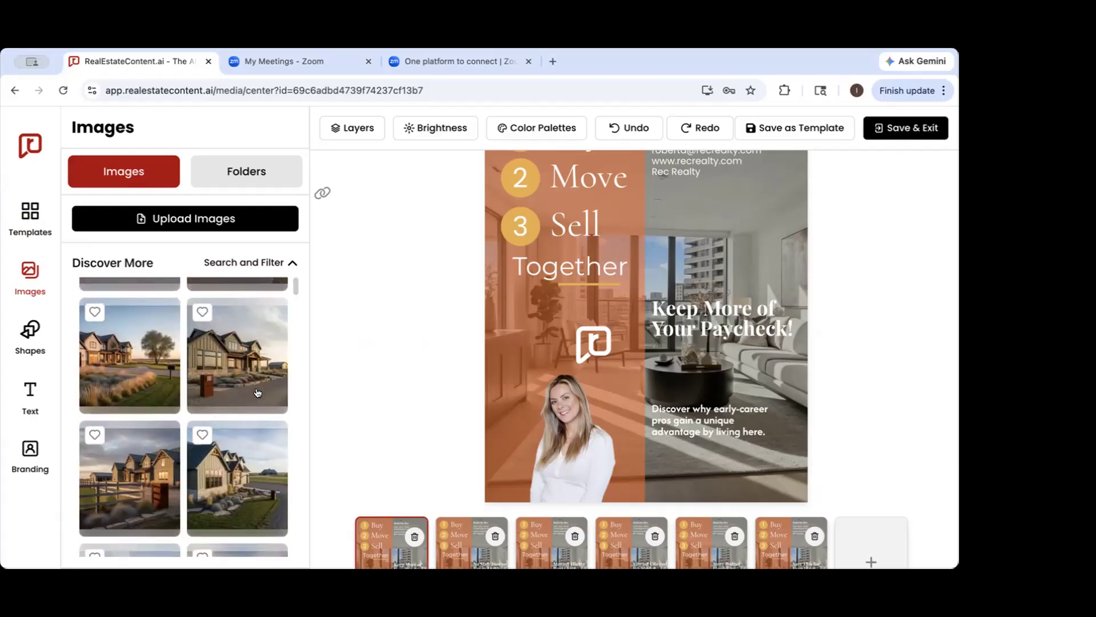
{"action": "scroll", "coordinate": [257, 393], "scroll_direction": "down", "scroll_amount": 10}
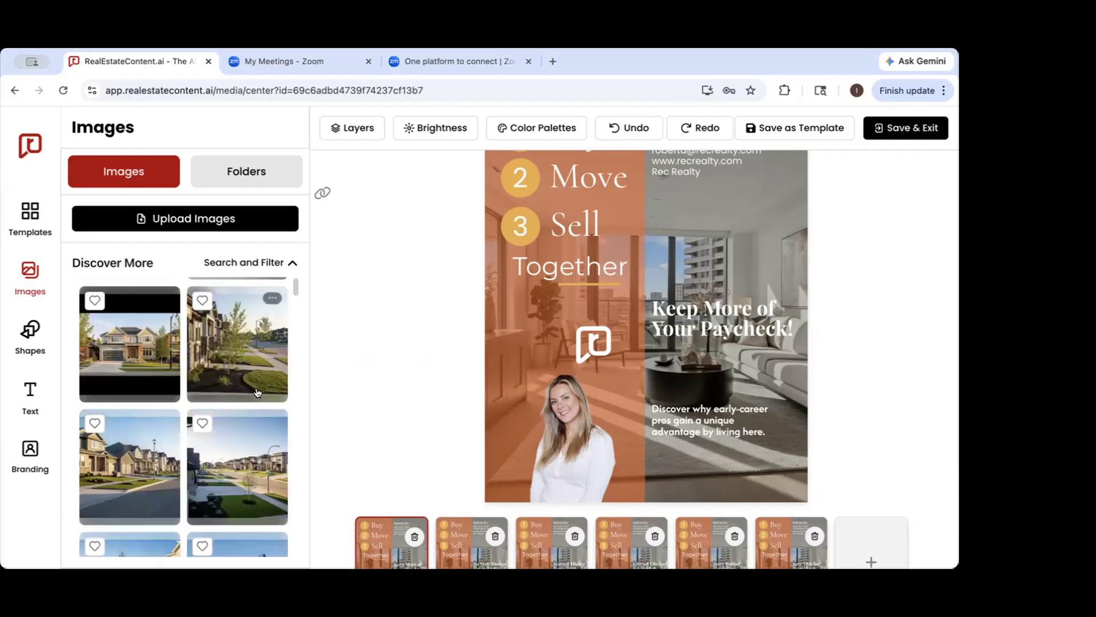
{"action": "scroll", "coordinate": [258, 393], "scroll_direction": "down", "scroll_amount": 1}
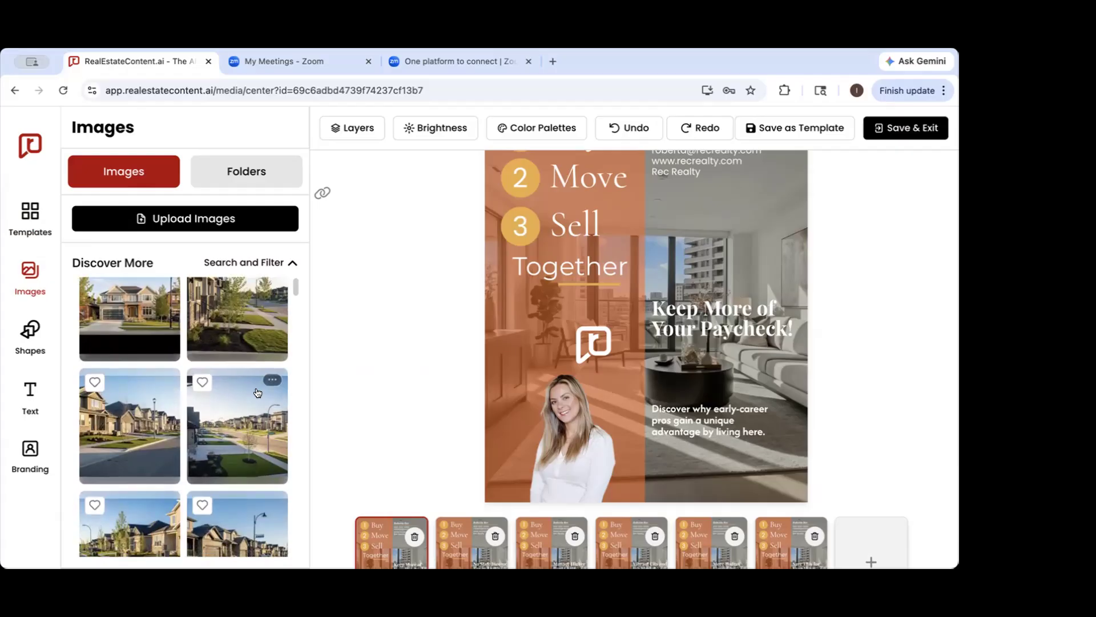
{"action": "scroll", "coordinate": [257, 393], "scroll_direction": "down", "scroll_amount": 3}
{"action": "scroll", "coordinate": [258, 393], "scroll_direction": "down", "scroll_amount": 3}
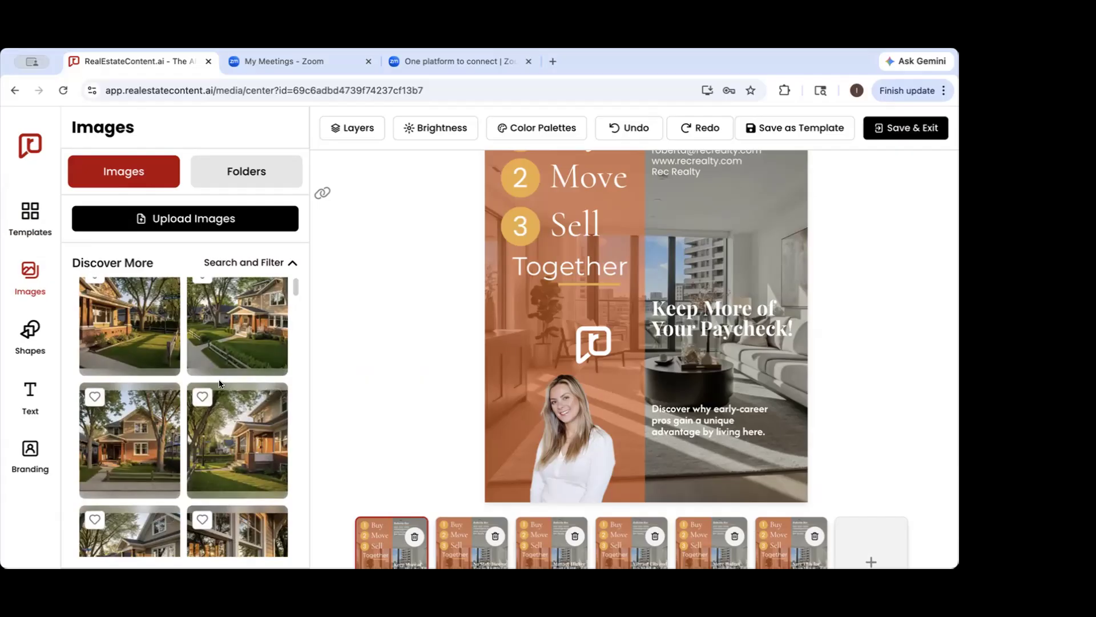
{"action": "scroll", "coordinate": [201, 406], "scroll_direction": "up", "scroll_amount": 1}
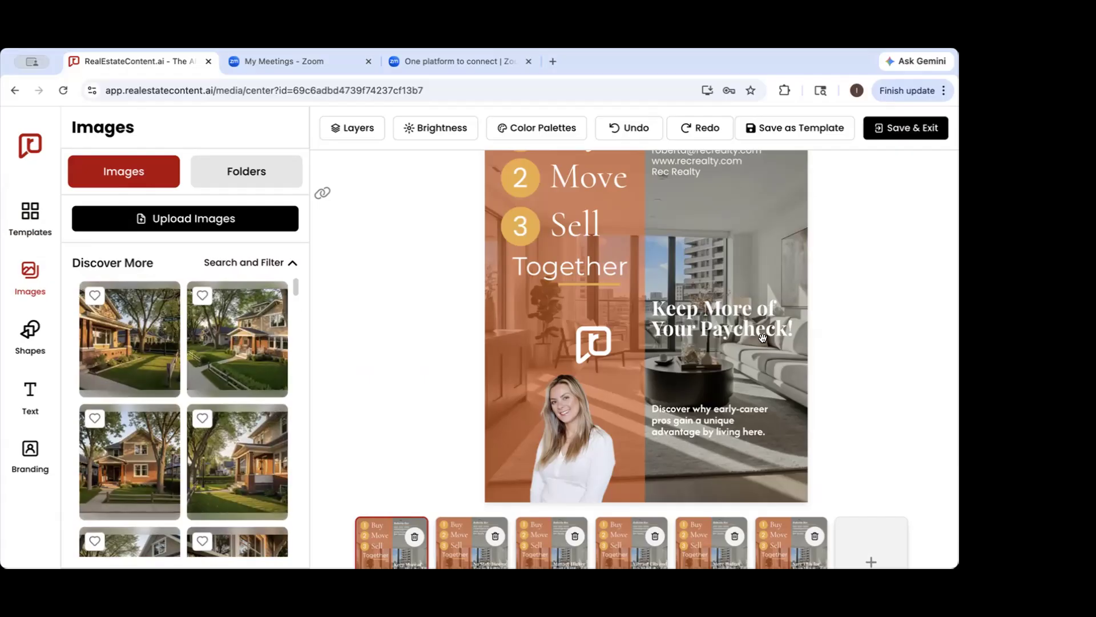
{"action": "scroll", "coordinate": [400, 514], "scroll_direction": "down", "scroll_amount": 1}
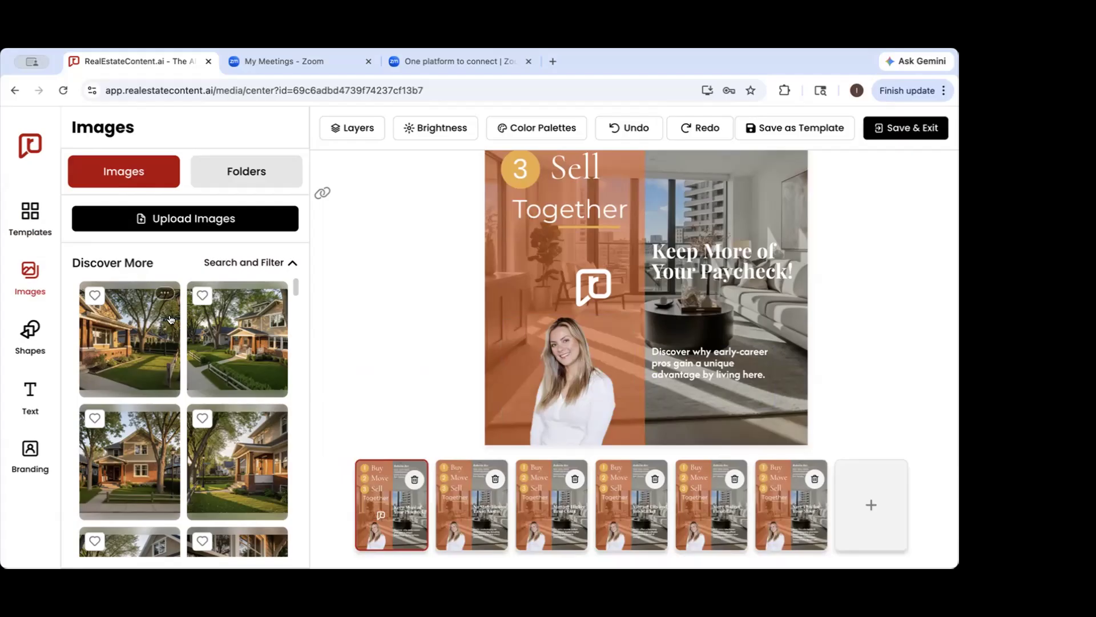
{"action": "left_click", "coordinate": [164, 293]}
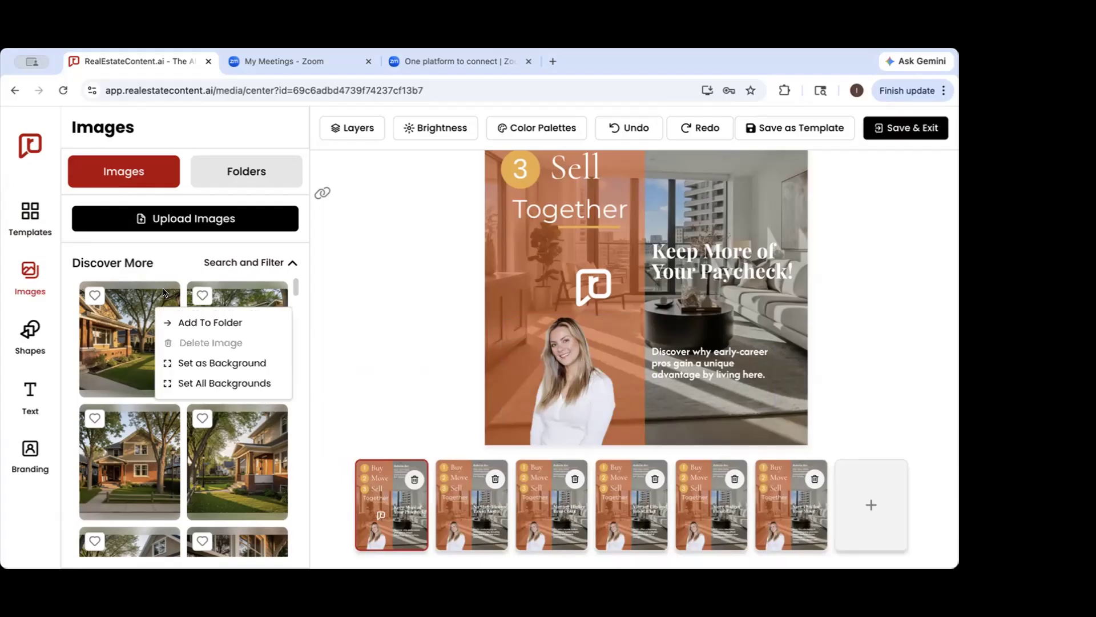
{"action": "left_click", "coordinate": [196, 383]}
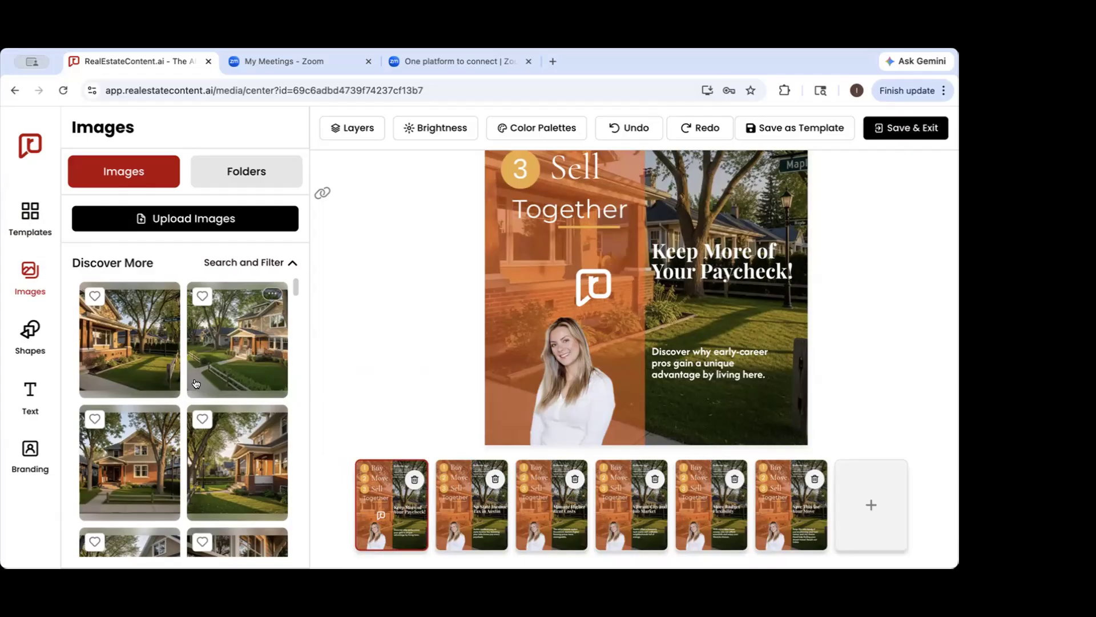
Set the tan house photo with the curved front walk as the background of the "No State Income Tax in Austin" slide only
{"action": "left_click", "coordinate": [472, 503]}
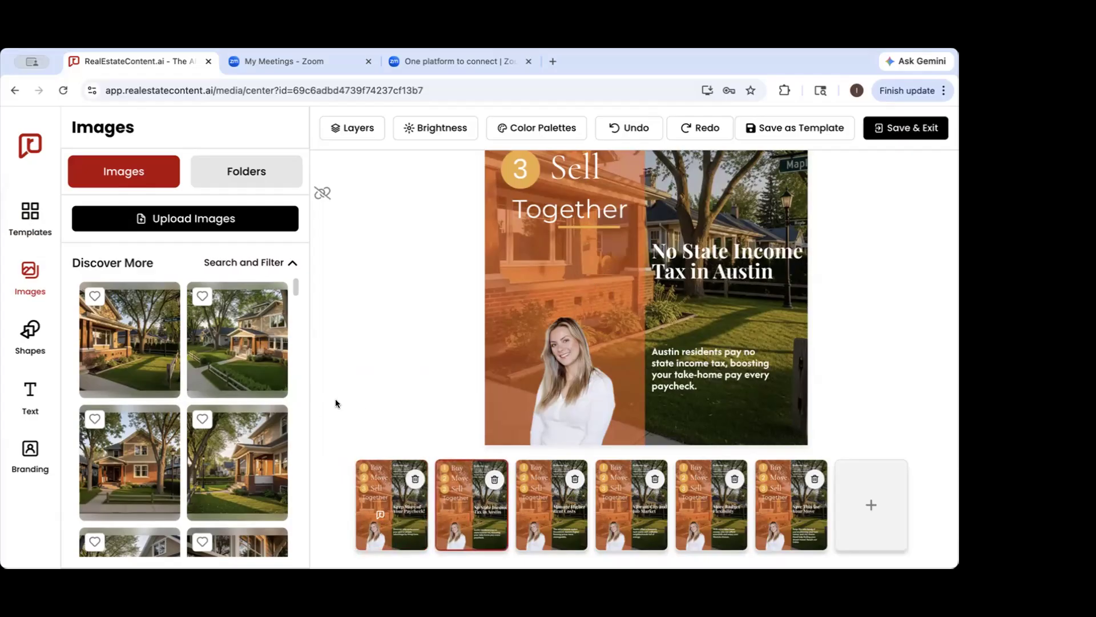
{"action": "left_click", "coordinate": [277, 296]}
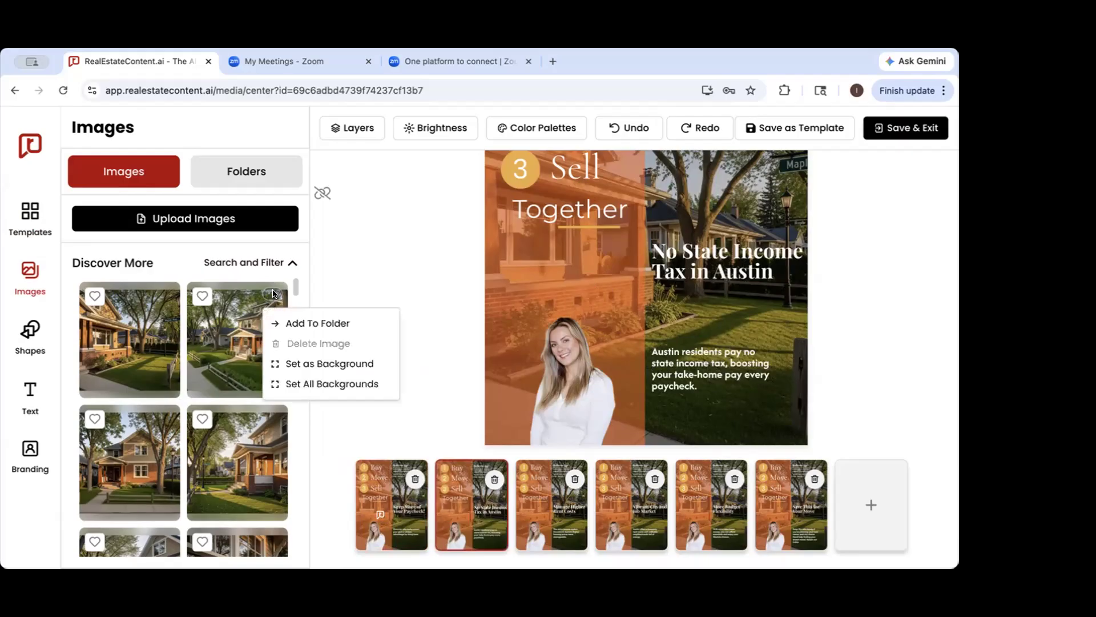
{"action": "left_click", "coordinate": [301, 364]}
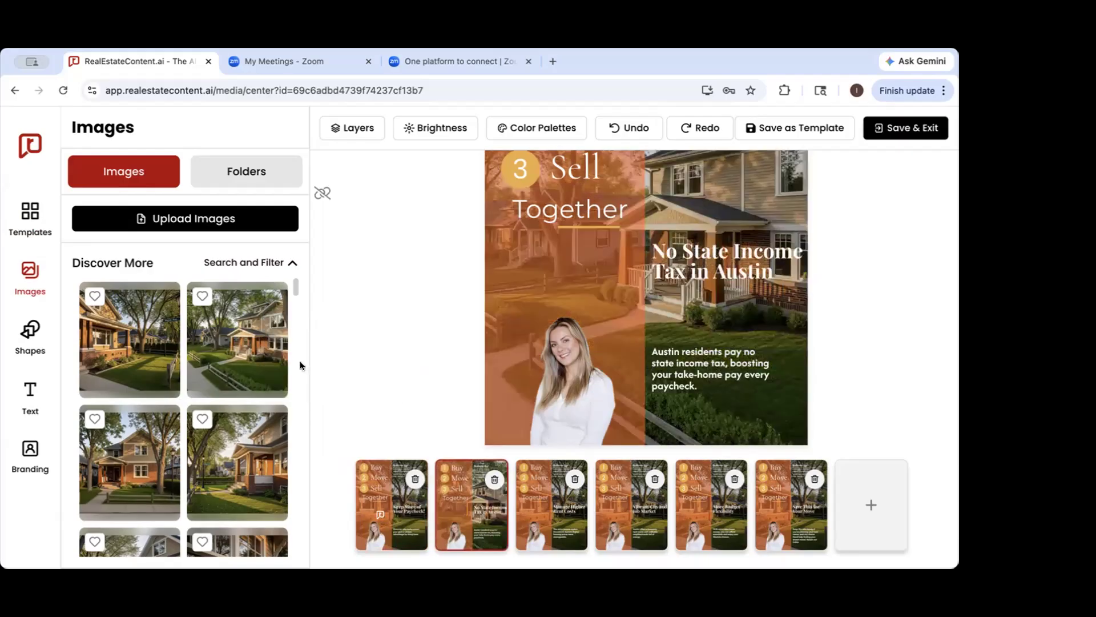
Set the front-view house photo framed by two trees as the background of the "Manage Higher Rent Costs" slide
{"action": "left_click", "coordinate": [548, 508]}
{"action": "left_click", "coordinate": [165, 417]}
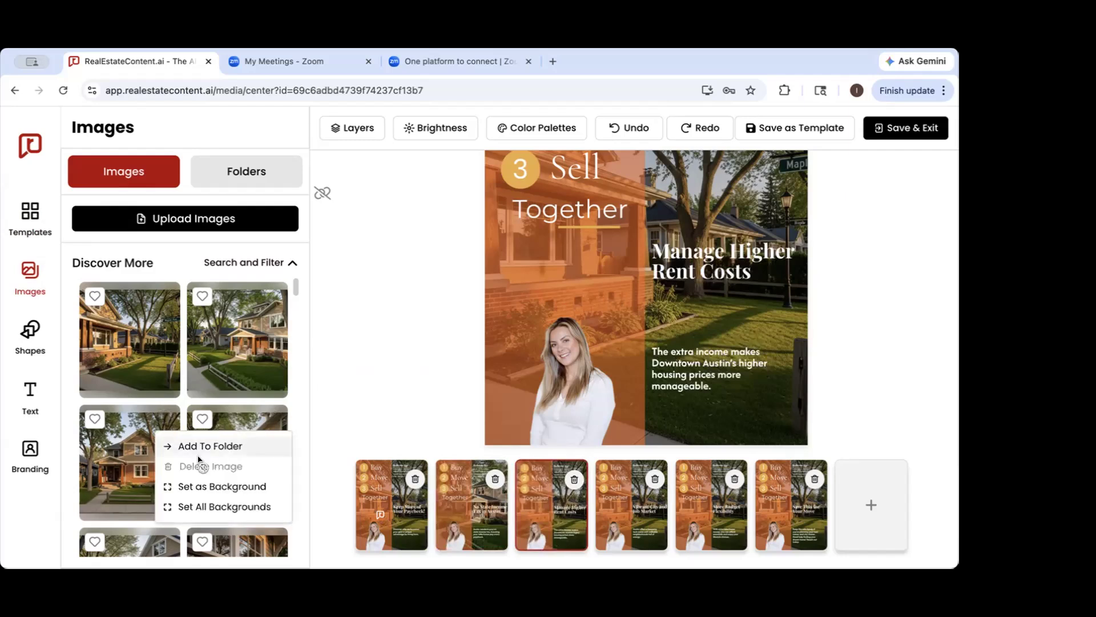
{"action": "left_click", "coordinate": [195, 485]}
Set the side-angle house photo with the brick porch as the background of the "Vibrant City and Job Market" slide
{"action": "left_click", "coordinate": [639, 509]}
{"action": "mouse_move", "coordinate": [270, 415]}
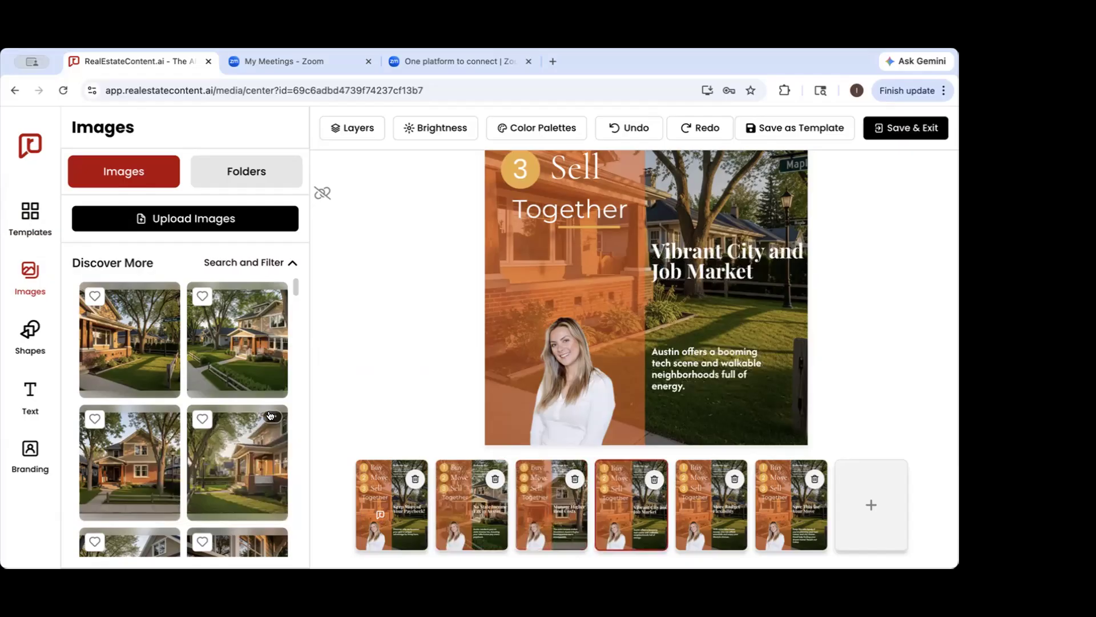
{"action": "left_click", "coordinate": [271, 415]}
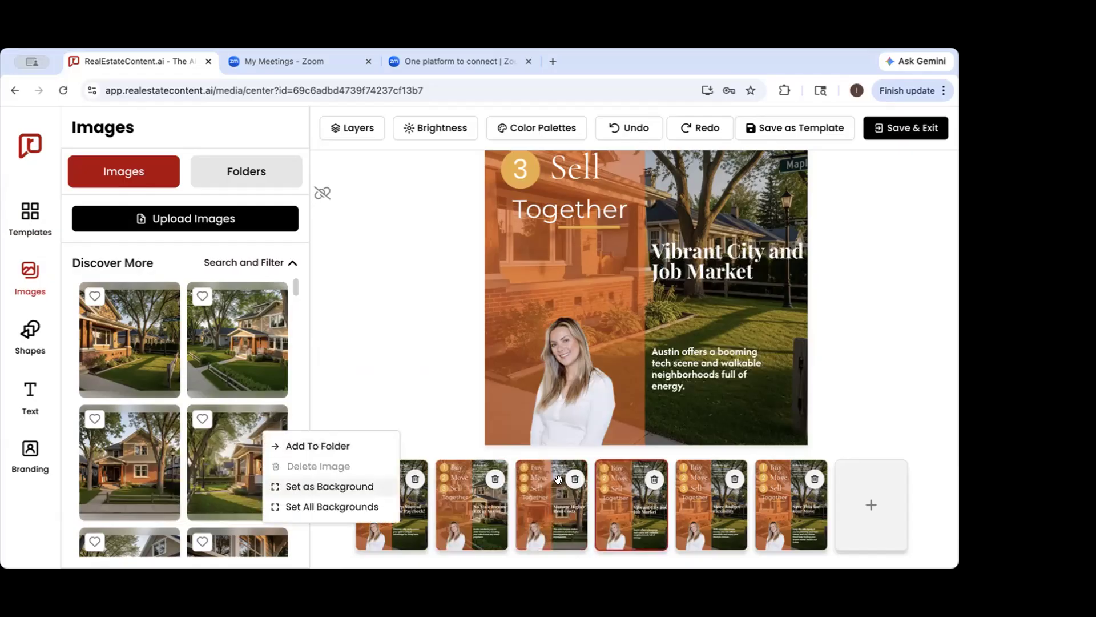
{"action": "left_click", "coordinate": [303, 488]}
Set the porch close-up photo with the columns and white windows as the background of the "More Budget Flexibility" slide
{"action": "left_click", "coordinate": [711, 505]}
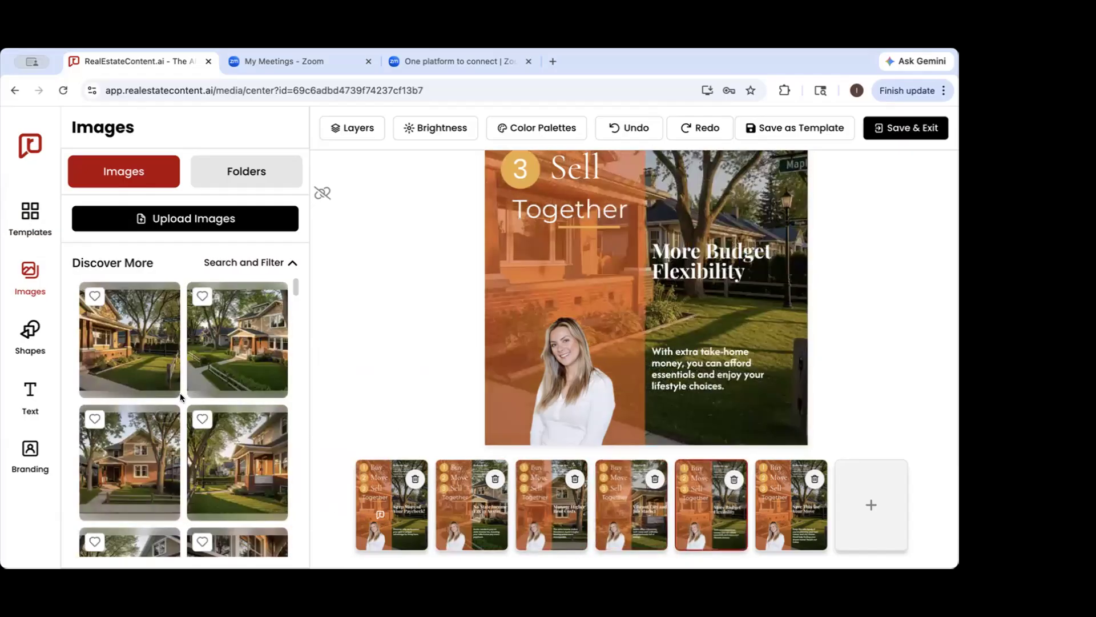
{"action": "scroll", "coordinate": [181, 395], "scroll_direction": "down", "scroll_amount": 2}
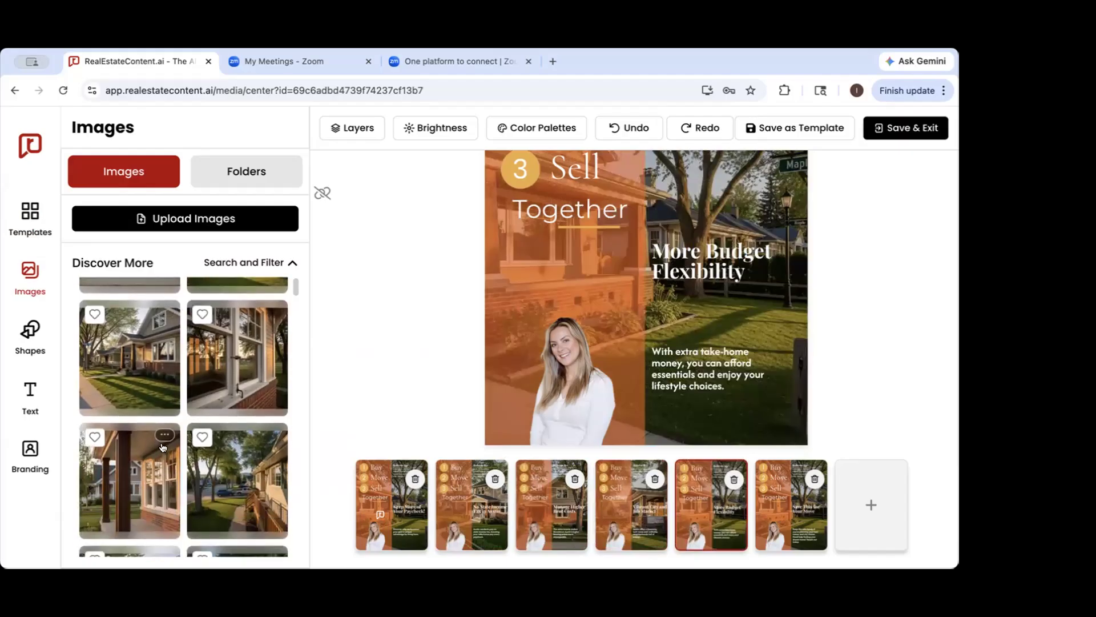
{"action": "left_click", "coordinate": [164, 435]}
{"action": "left_click", "coordinate": [207, 505]}
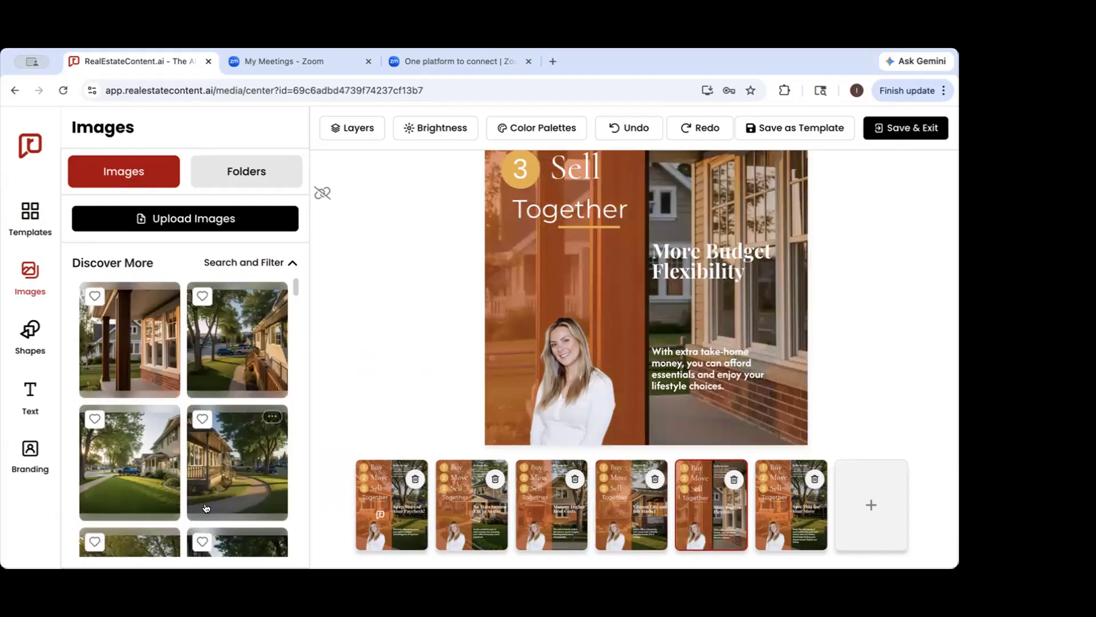
Review the backgrounds of the first five carousel slides, ending back on the "Keep More of Your Paycheck!" slide
{"action": "left_click", "coordinate": [377, 526]}
{"action": "scroll", "coordinate": [378, 529], "scroll_direction": "down", "scroll_amount": 3}
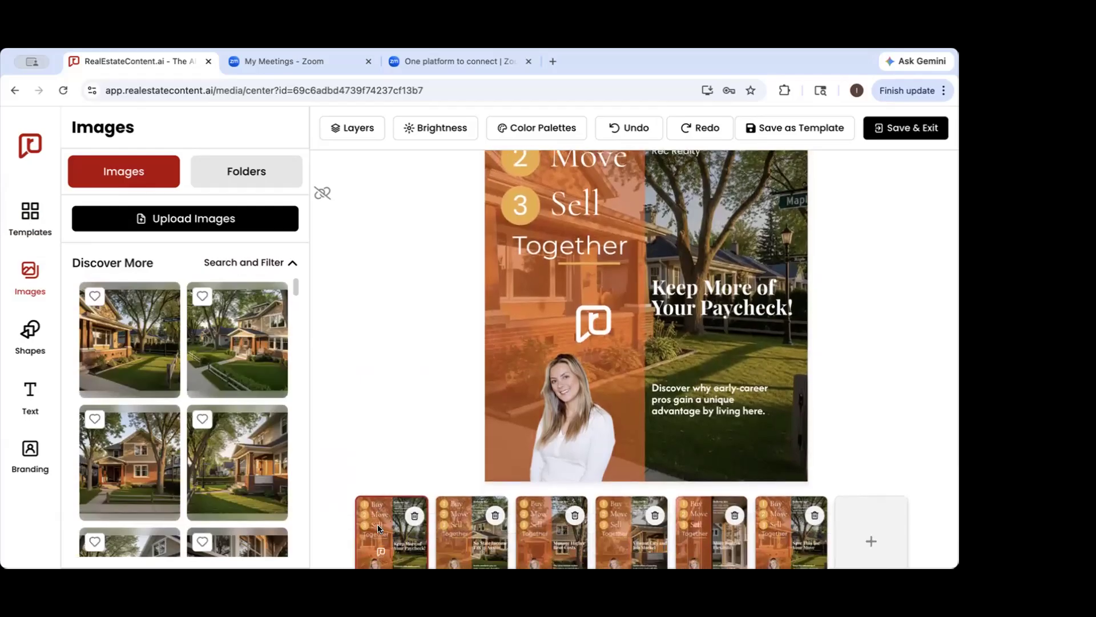
{"action": "left_click", "coordinate": [486, 496]}
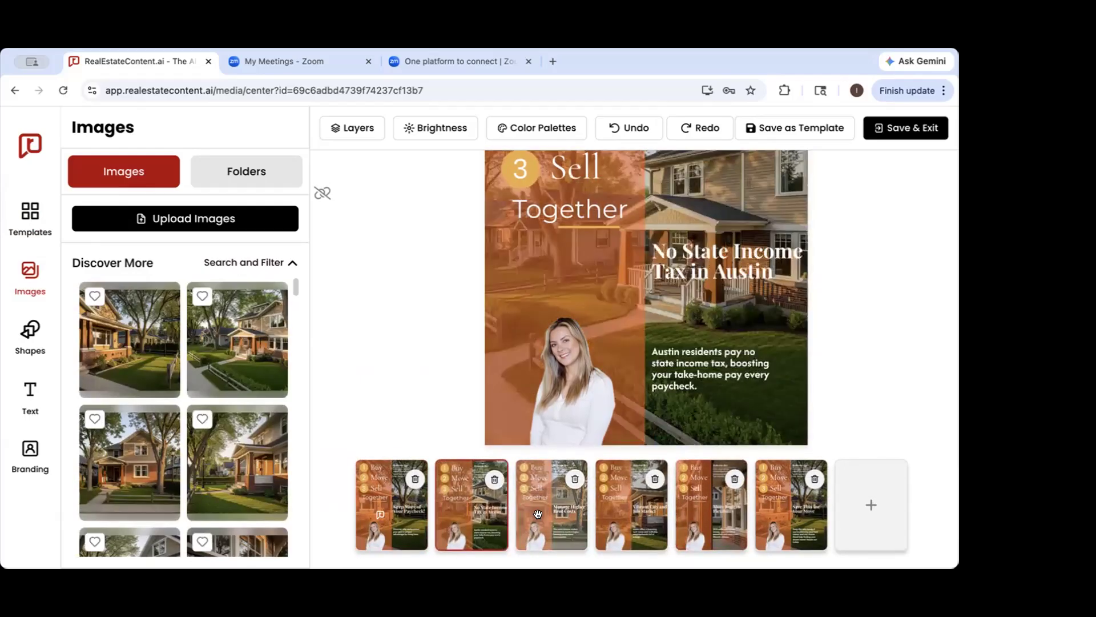
{"action": "left_click", "coordinate": [550, 500]}
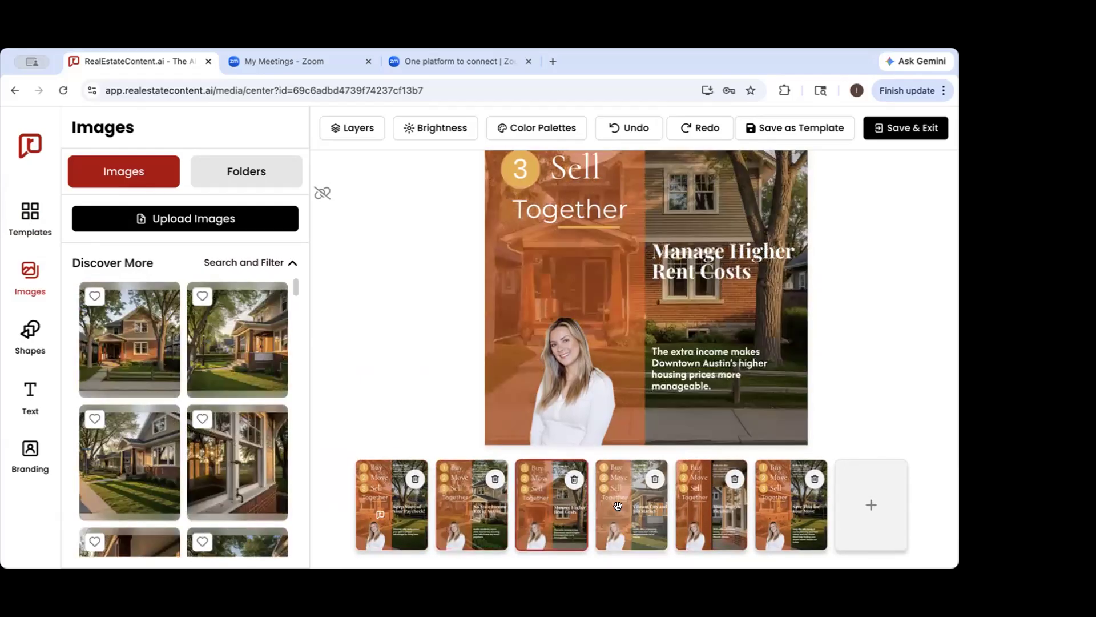
{"action": "left_click", "coordinate": [617, 506]}
{"action": "left_click", "coordinate": [694, 504]}
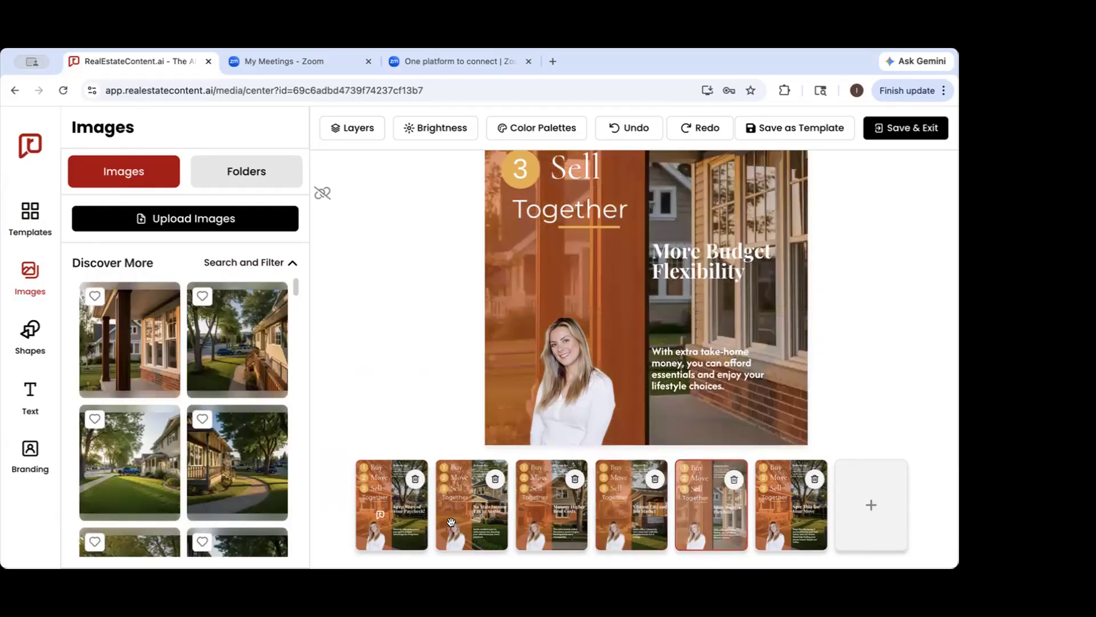
{"action": "left_click", "coordinate": [381, 501]}
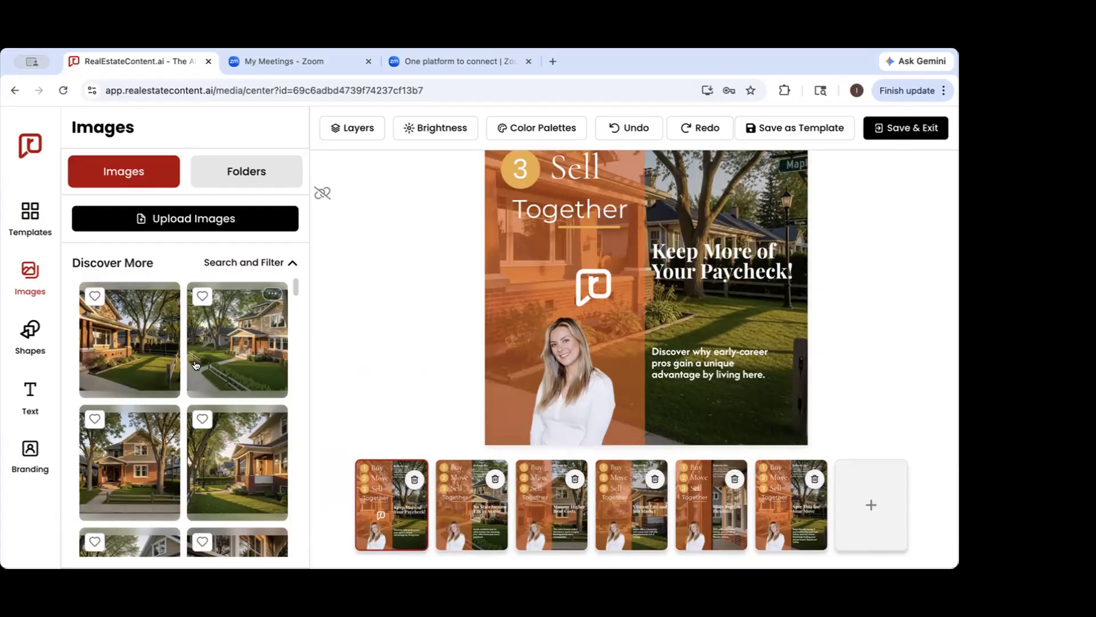
Browse the image library's waterfront, aerial neighborhood, street and community pool photos
{"action": "scroll", "coordinate": [196, 366], "scroll_direction": "down", "scroll_amount": 10}
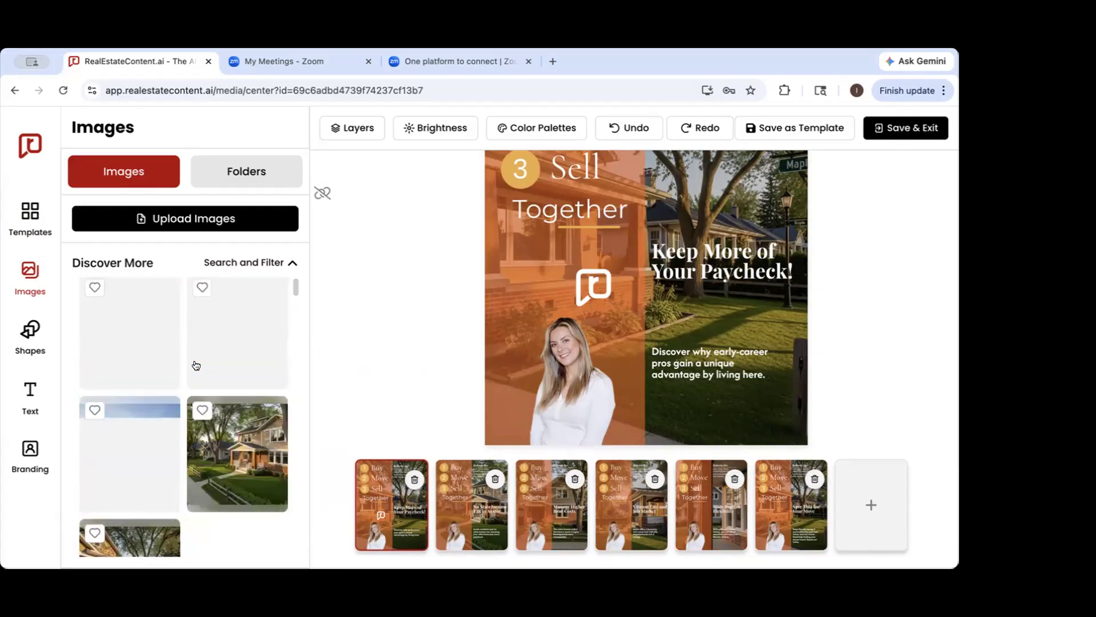
{"action": "scroll", "coordinate": [195, 366], "scroll_direction": "down", "scroll_amount": 10}
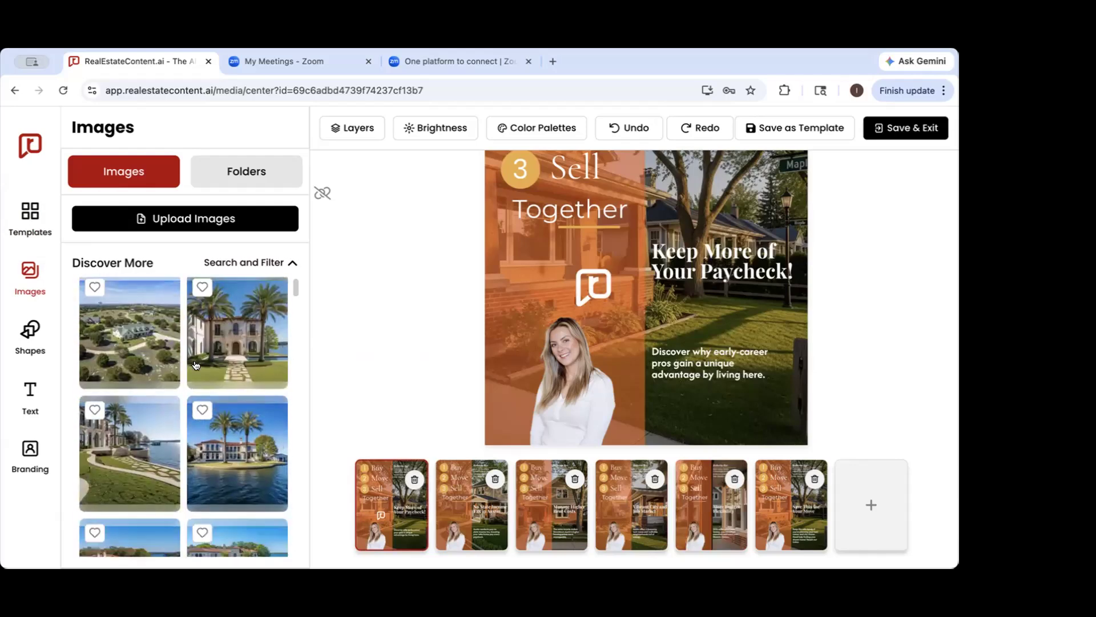
{"action": "scroll", "coordinate": [195, 365], "scroll_direction": "down", "scroll_amount": 4}
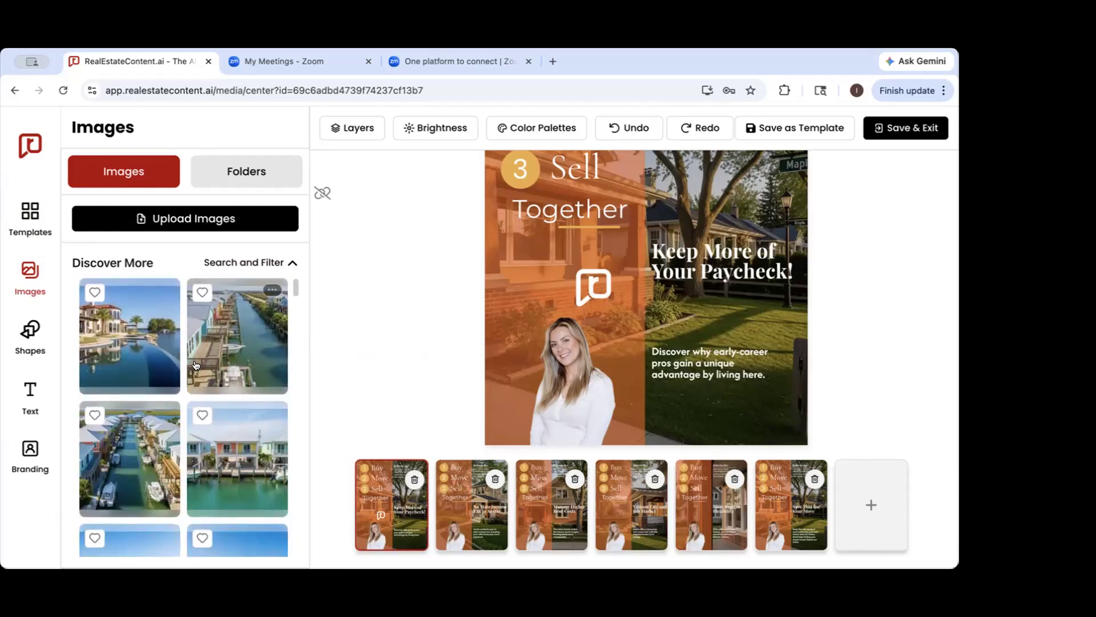
{"action": "scroll", "coordinate": [195, 365], "scroll_direction": "down", "scroll_amount": 10}
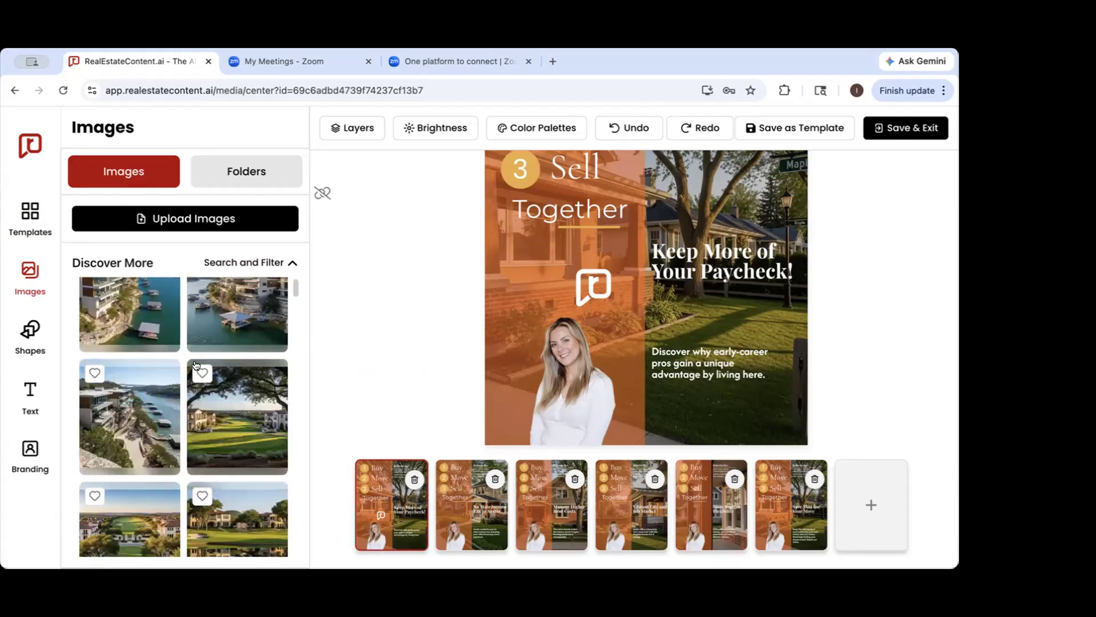
{"action": "scroll", "coordinate": [195, 366], "scroll_direction": "down", "scroll_amount": 10}
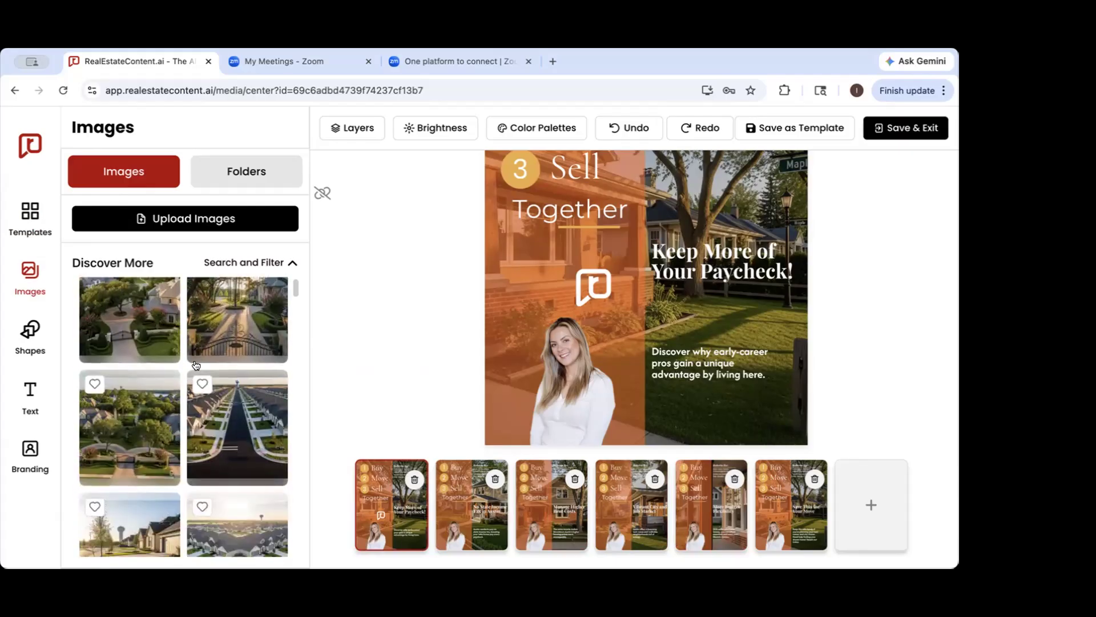
{"action": "scroll", "coordinate": [196, 366], "scroll_direction": "down", "scroll_amount": 8}
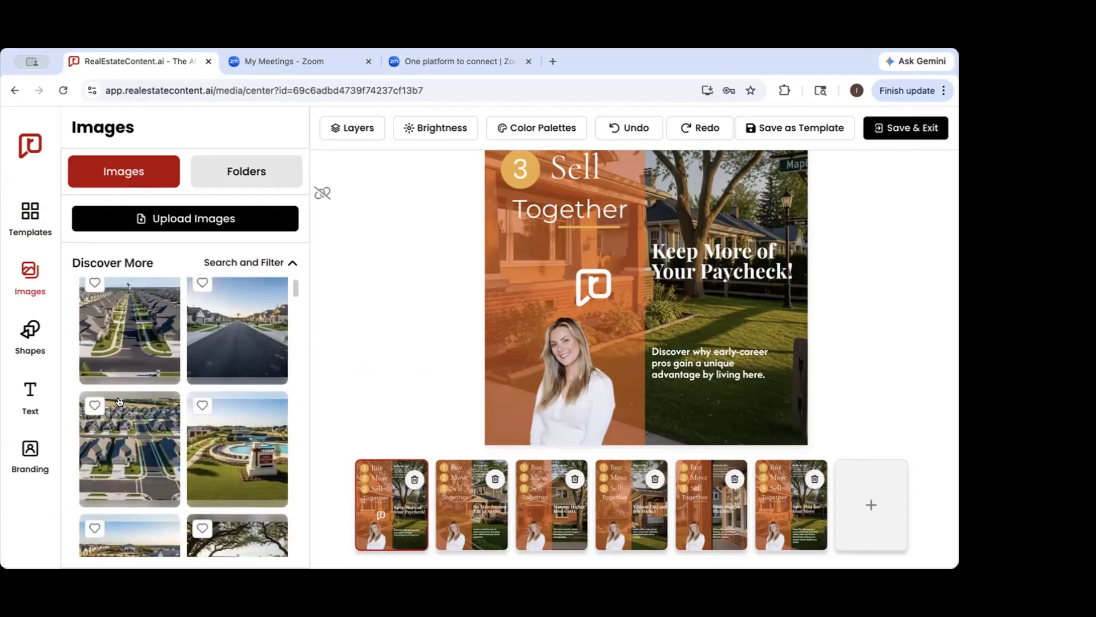
{"action": "scroll", "coordinate": [247, 405], "scroll_direction": "down", "scroll_amount": 8}
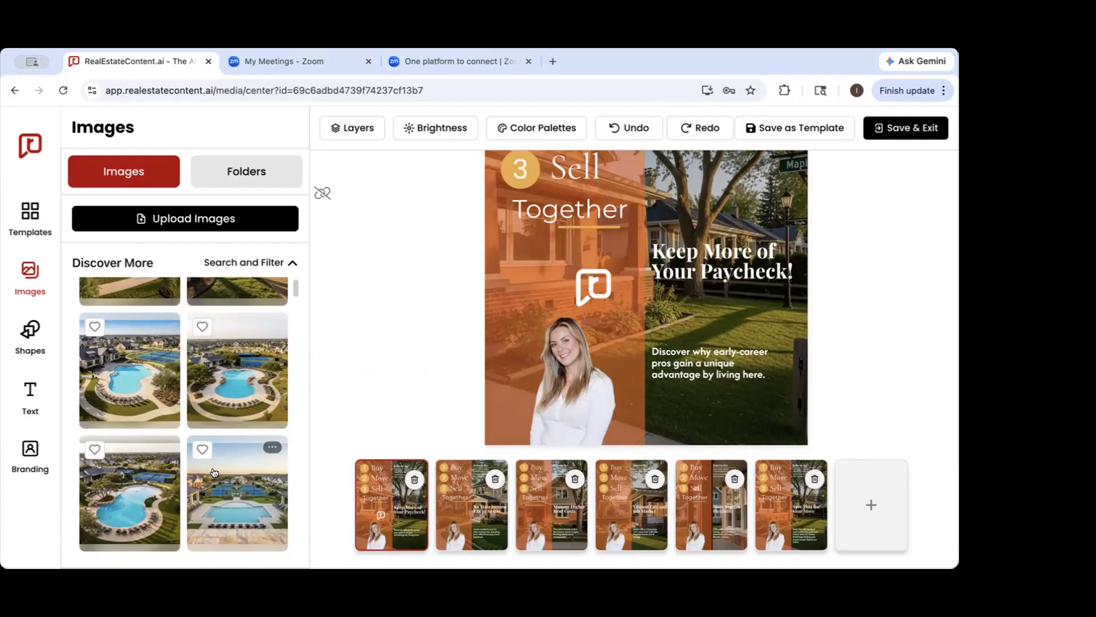
Show the image library's search and category filter options, and look through further landscape photos
{"action": "left_click", "coordinate": [247, 267]}
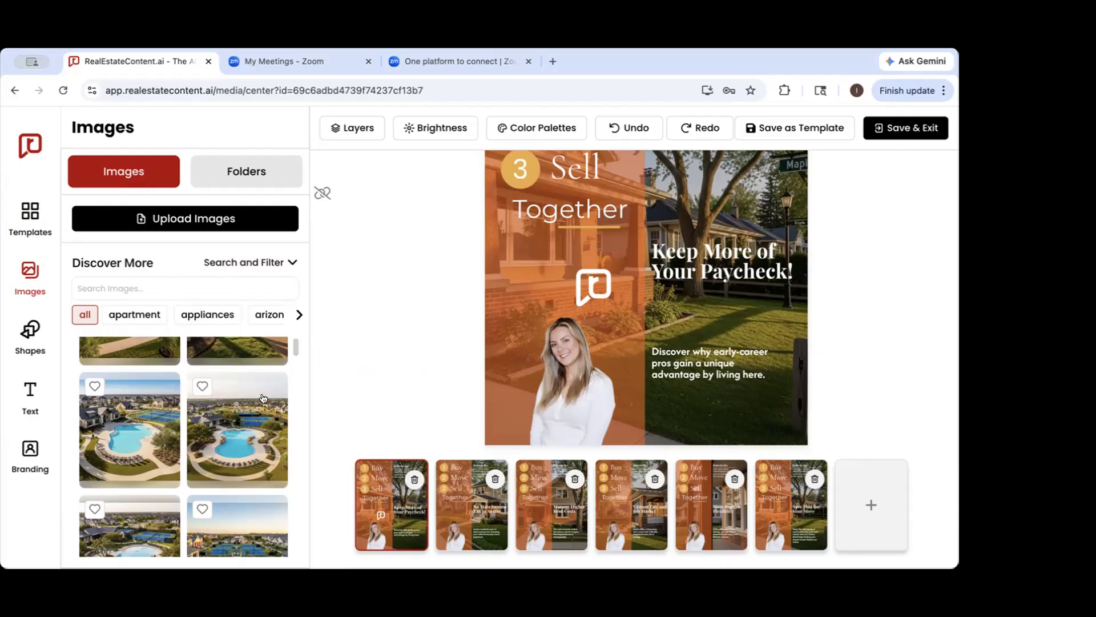
{"action": "scroll", "coordinate": [268, 399], "scroll_direction": "down", "scroll_amount": 5}
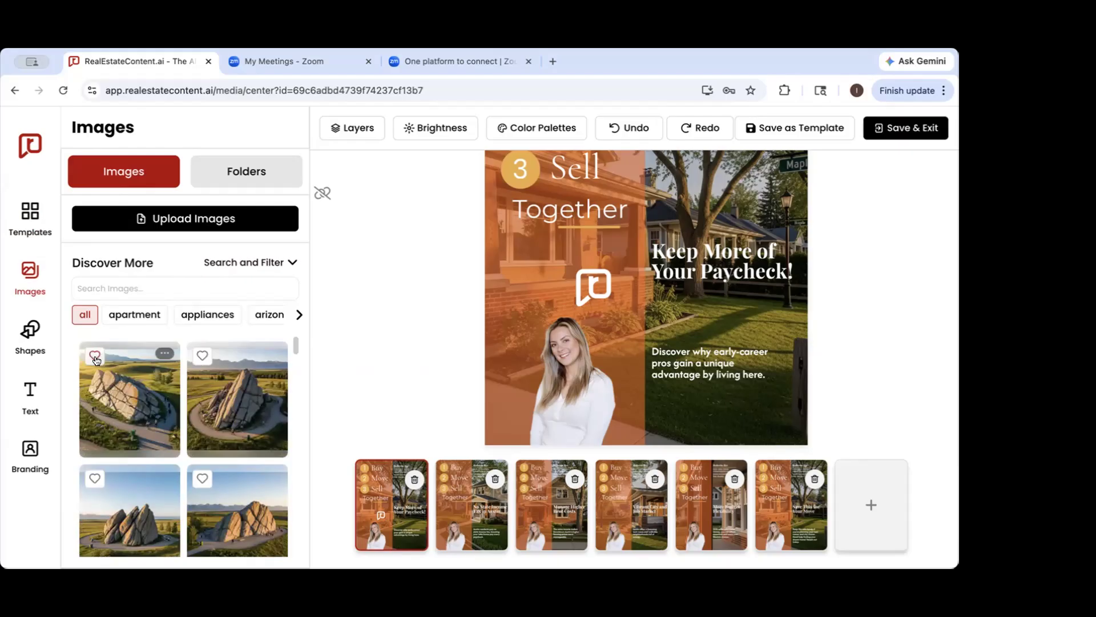
{"action": "scroll", "coordinate": [205, 475], "scroll_direction": "down", "scroll_amount": 15}
{"action": "scroll", "coordinate": [209, 473], "scroll_direction": "down", "scroll_amount": 1}
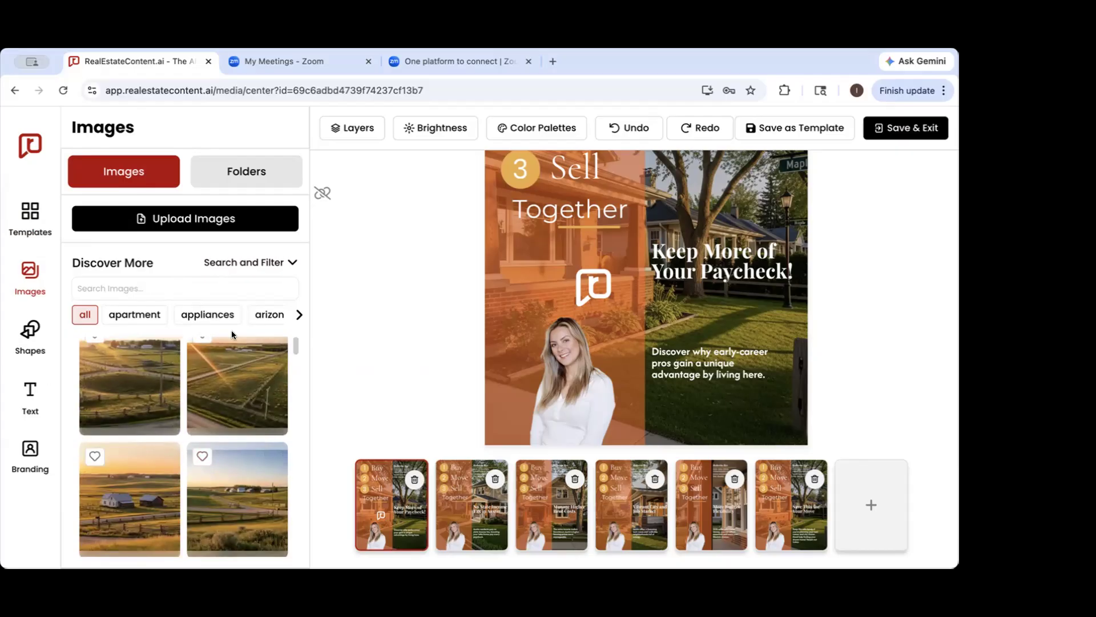
Show the saved image folders and advance through them to Listings and Favorites
{"action": "left_click", "coordinate": [248, 181]}
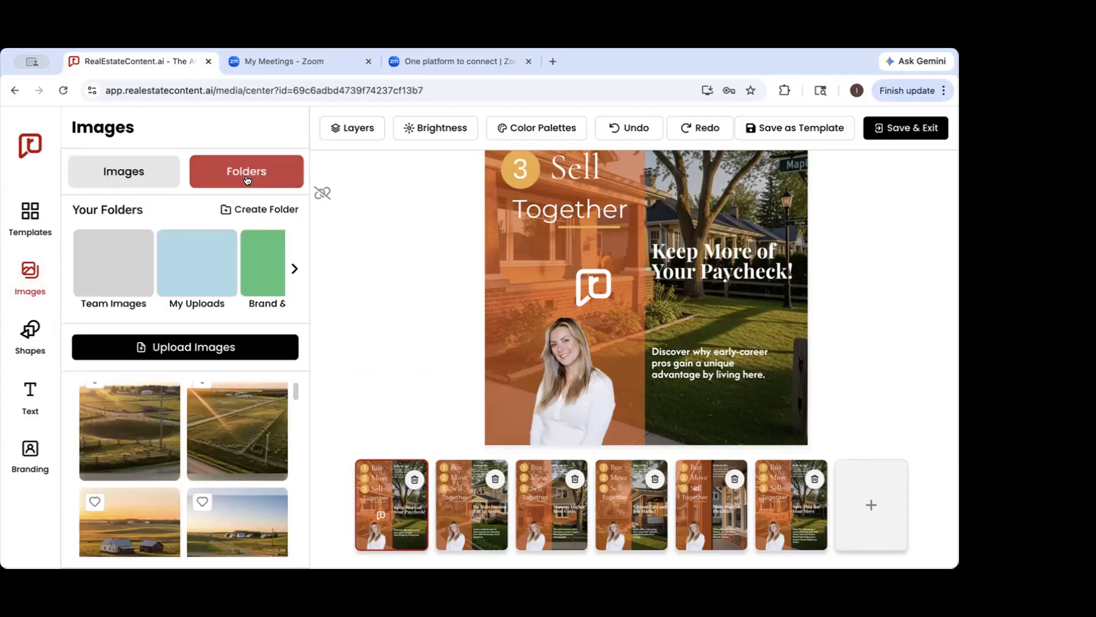
{"action": "left_click", "coordinate": [295, 268]}
{"action": "left_click", "coordinate": [295, 269]}
{"action": "left_click", "coordinate": [295, 268]}
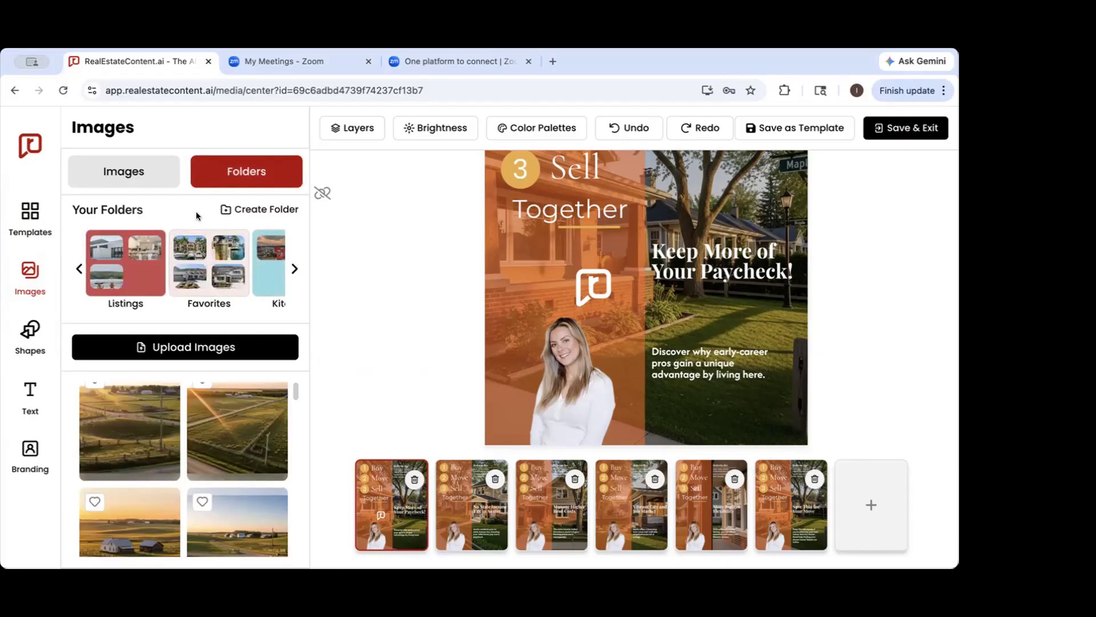
{"action": "left_click", "coordinate": [215, 306]}
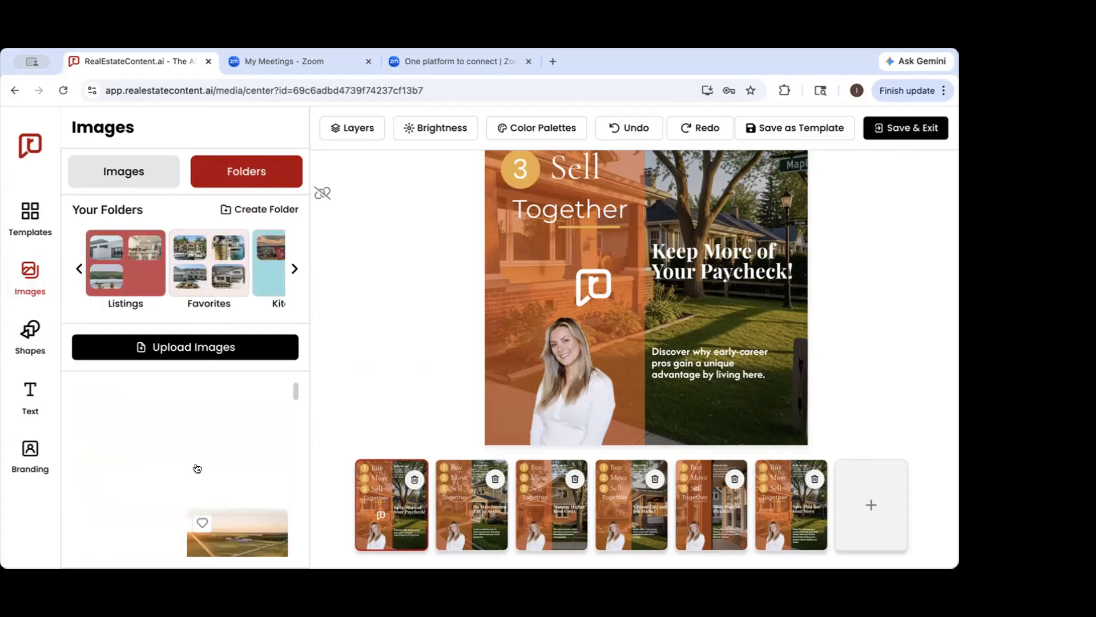
Mark several modern house photos as favorites, including the two-story garage house, the stone-framed wooden front door and the row of homes
{"action": "scroll", "coordinate": [196, 468], "scroll_direction": "down", "scroll_amount": 5}
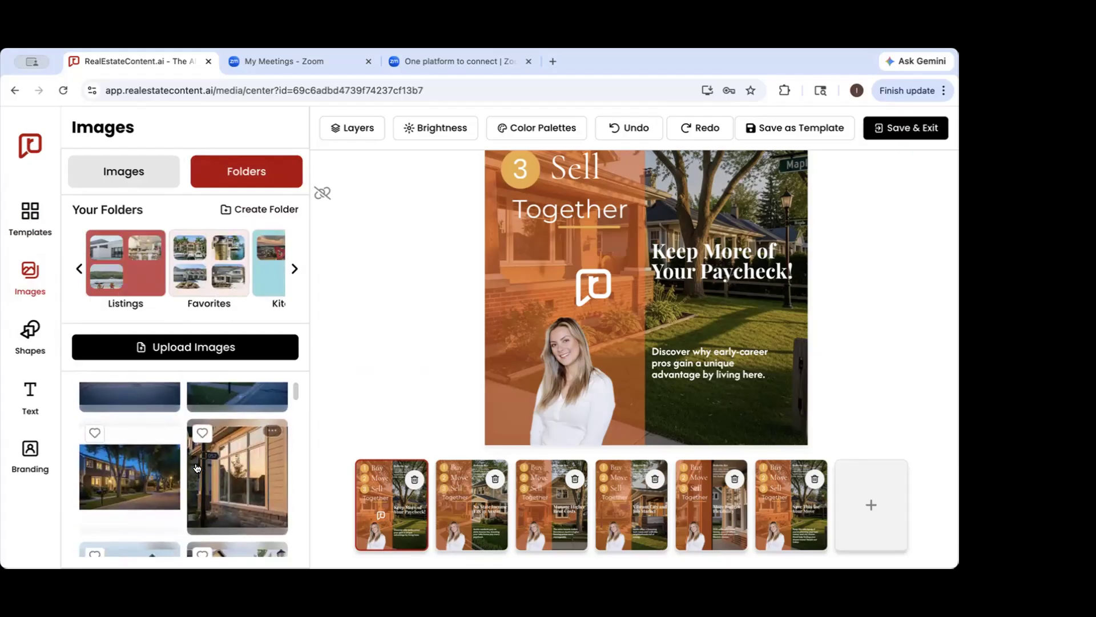
{"action": "scroll", "coordinate": [171, 457], "scroll_direction": "down", "scroll_amount": 2}
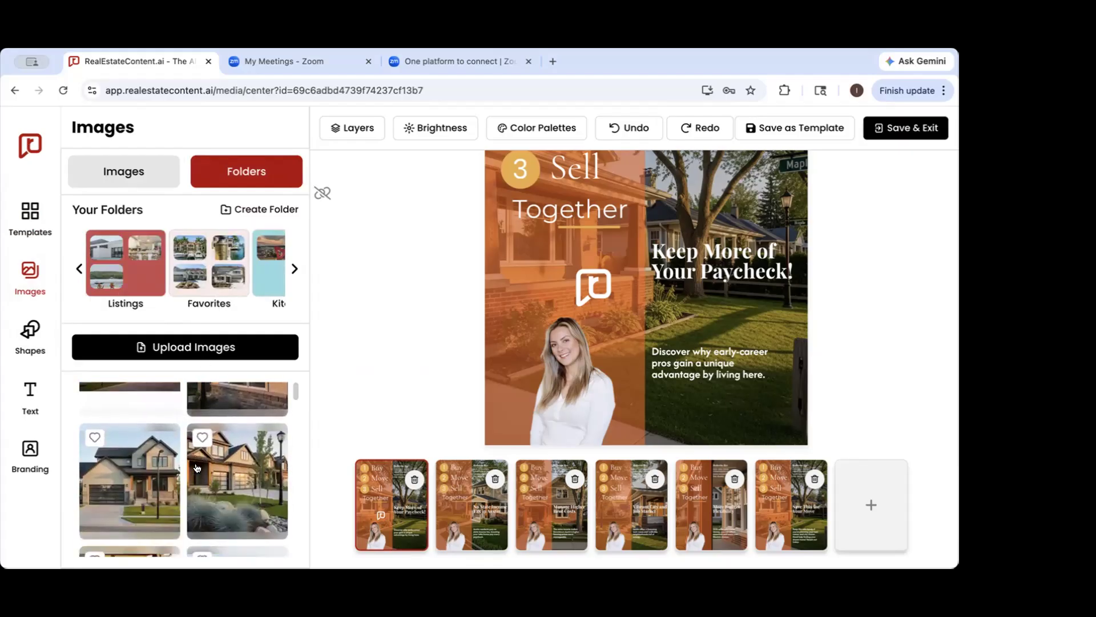
{"action": "left_click", "coordinate": [95, 437]}
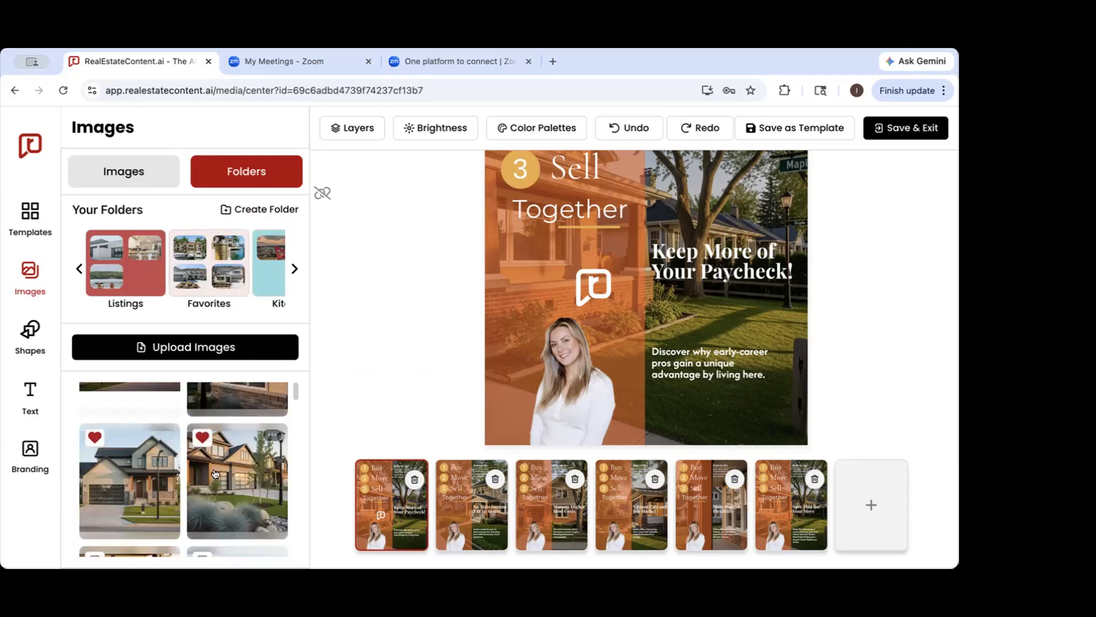
{"action": "scroll", "coordinate": [217, 477], "scroll_direction": "down", "scroll_amount": 2}
{"action": "left_click", "coordinate": [203, 448]}
{"action": "scroll", "coordinate": [209, 490], "scroll_direction": "down", "scroll_amount": 3}
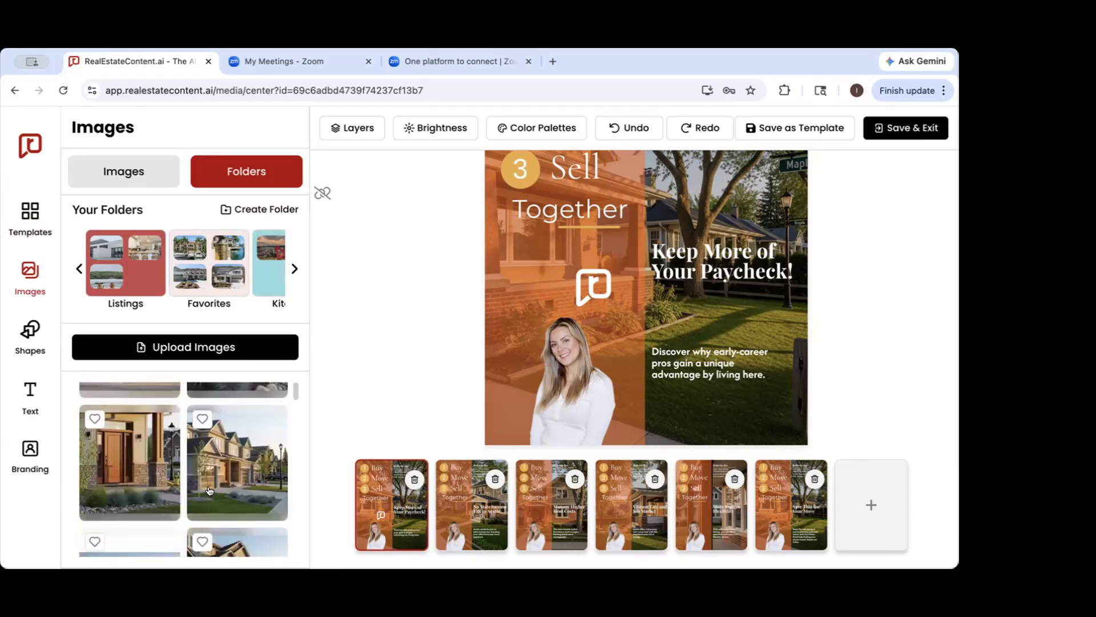
{"action": "scroll", "coordinate": [209, 490], "scroll_direction": "down", "scroll_amount": 2}
{"action": "left_click", "coordinate": [202, 460]}
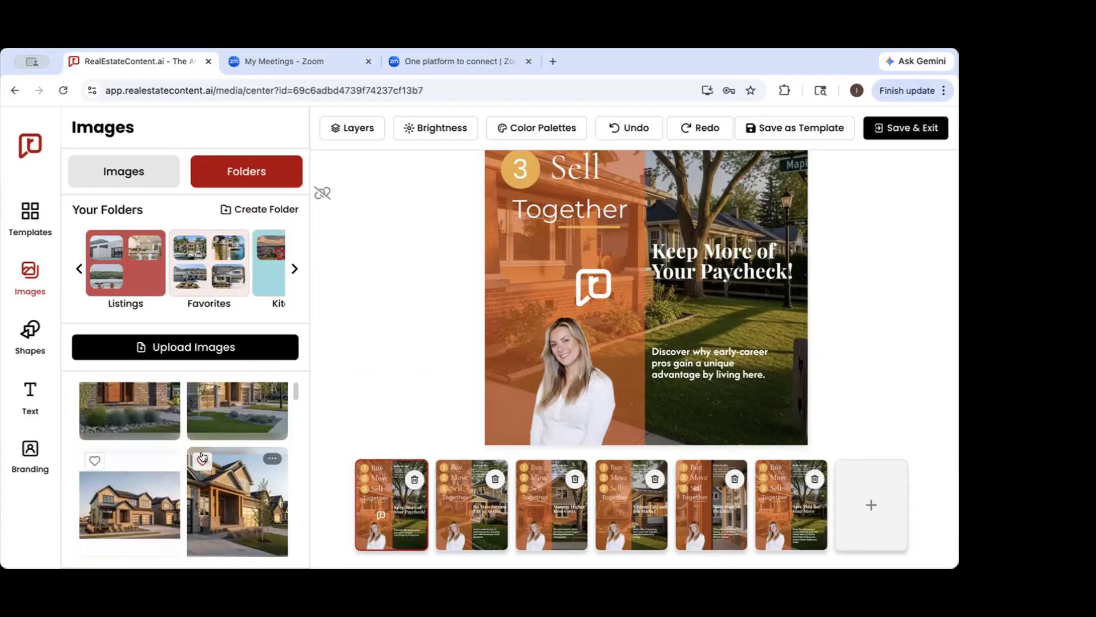
{"action": "left_click", "coordinate": [95, 460]}
{"action": "scroll", "coordinate": [95, 460], "scroll_direction": "down", "scroll_amount": 2}
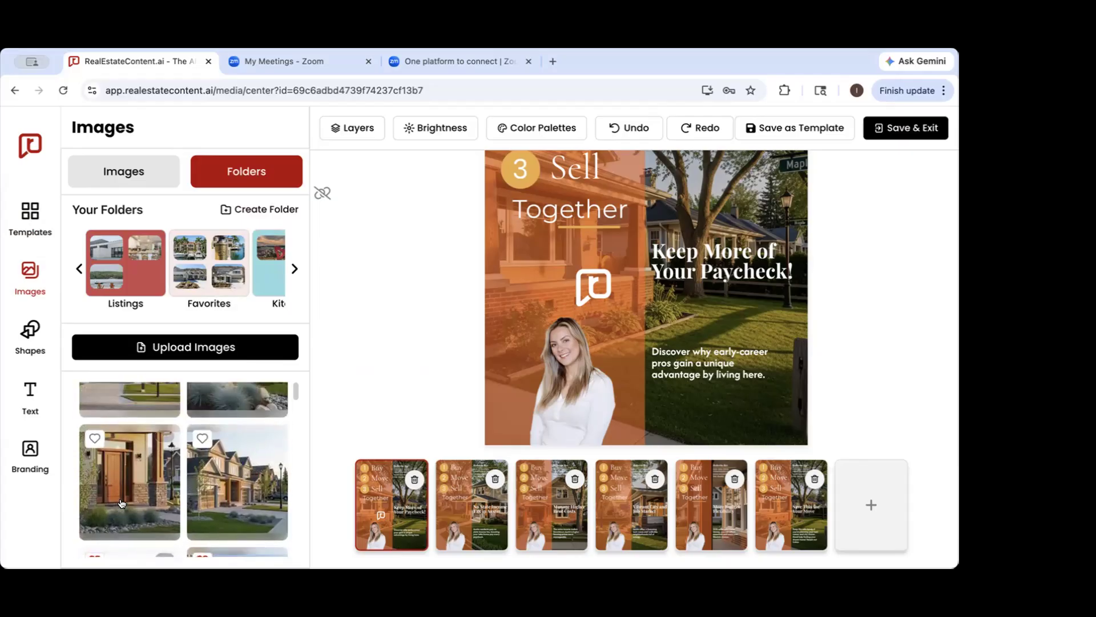
{"action": "left_click", "coordinate": [95, 437]}
{"action": "left_click", "coordinate": [202, 438]}
Mark the ranch house photo with the bluebonnets and the adjacent wooden porch column close-up as favorites
{"action": "scroll", "coordinate": [227, 475], "scroll_direction": "down", "scroll_amount": 2}
{"action": "scroll", "coordinate": [227, 475], "scroll_direction": "down", "scroll_amount": 5}
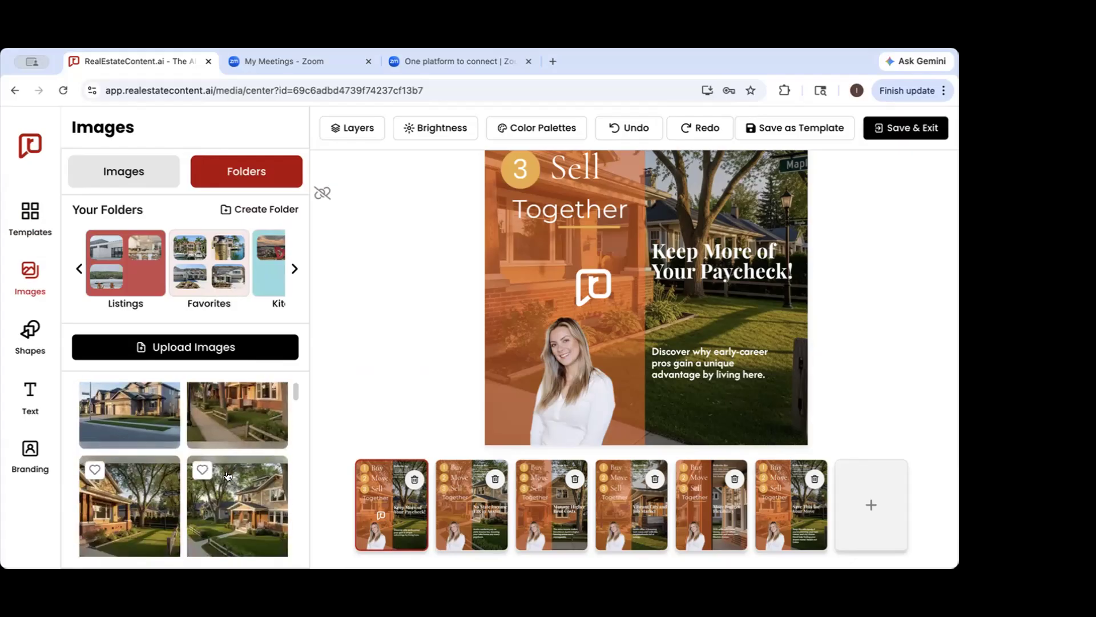
{"action": "scroll", "coordinate": [228, 475], "scroll_direction": "down", "scroll_amount": 5}
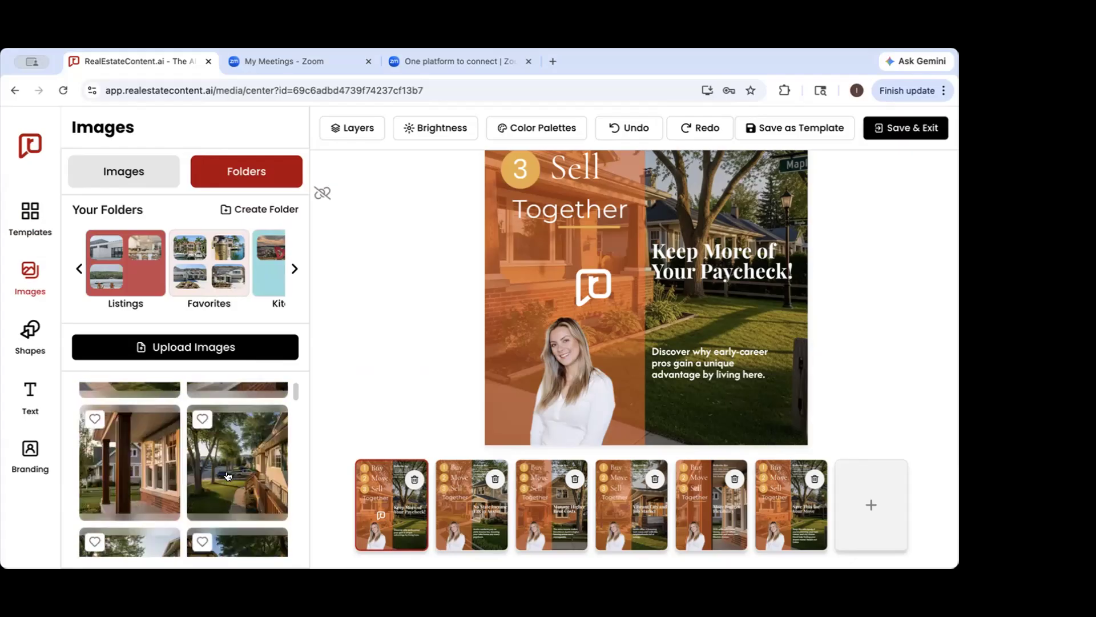
{"action": "scroll", "coordinate": [227, 475], "scroll_direction": "down", "scroll_amount": 8}
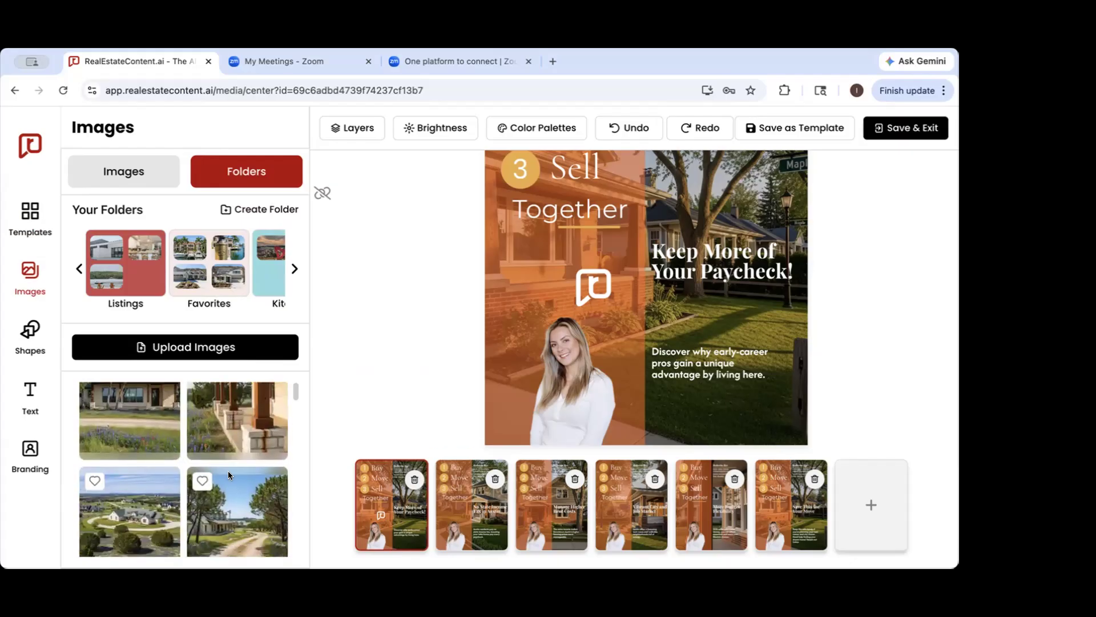
{"action": "scroll", "coordinate": [96, 456], "scroll_direction": "up", "scroll_amount": 2}
{"action": "left_click", "coordinate": [202, 441]}
{"action": "left_click", "coordinate": [95, 439]}
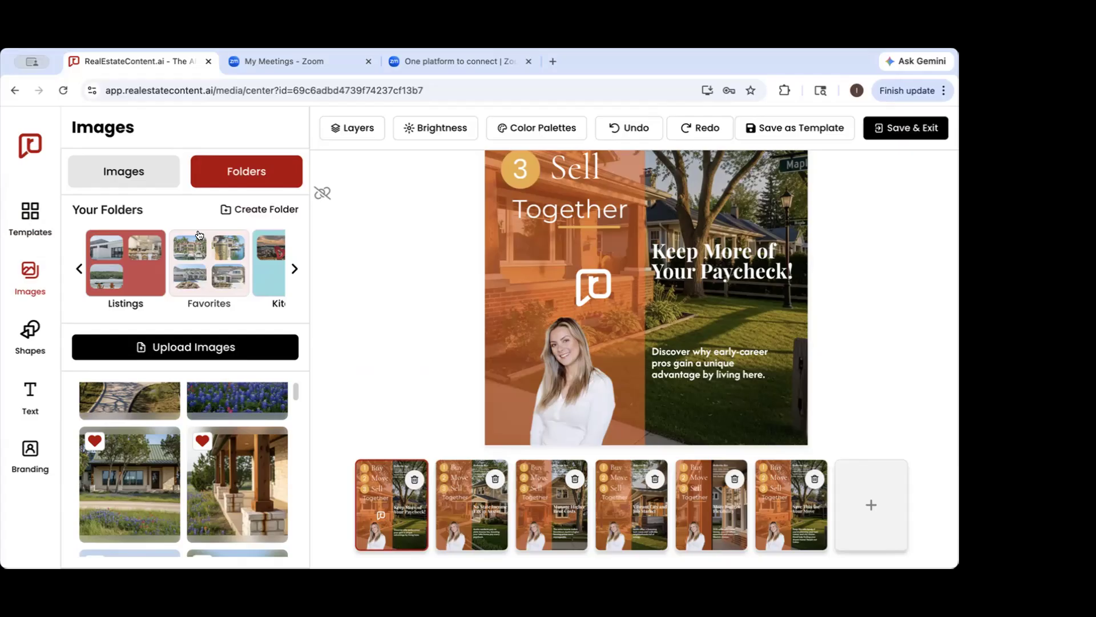
Browse the photos of colorful canal-front homes and docks in the image library
{"action": "scroll", "coordinate": [159, 491], "scroll_direction": "down", "scroll_amount": 10}
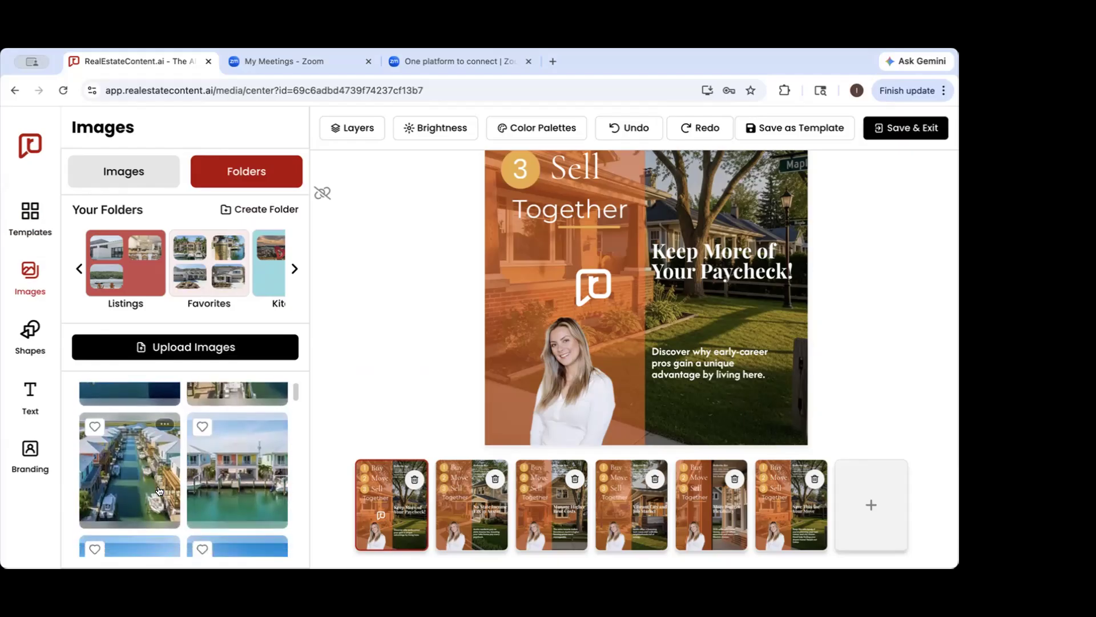
{"action": "scroll", "coordinate": [159, 490], "scroll_direction": "down", "scroll_amount": 10}
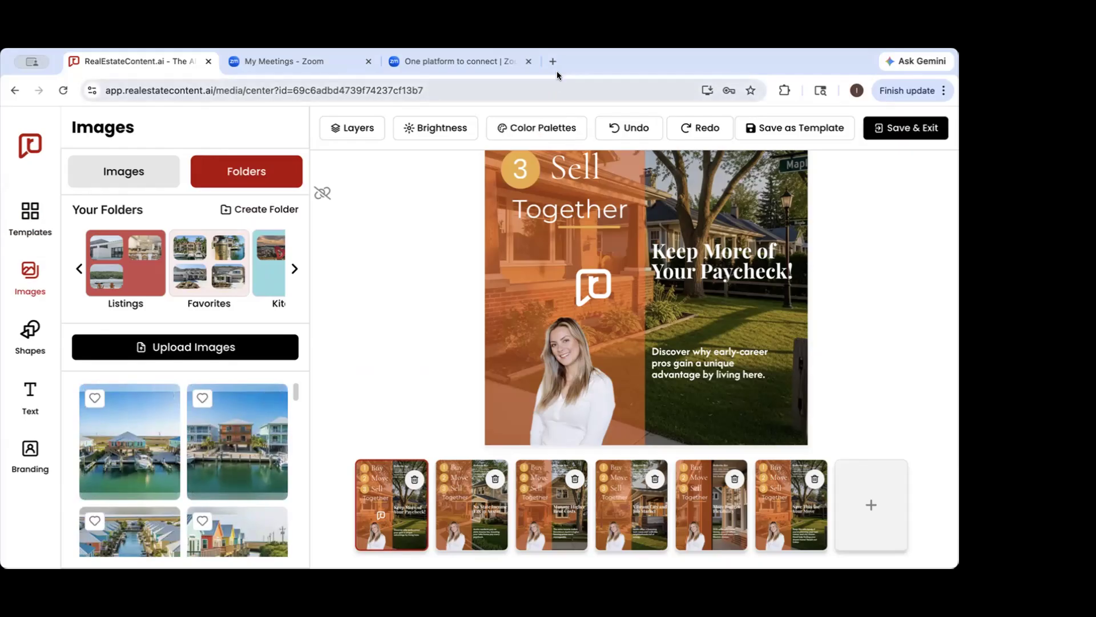
{"action": "scroll", "coordinate": [174, 490], "scroll_direction": "down", "scroll_amount": 6}
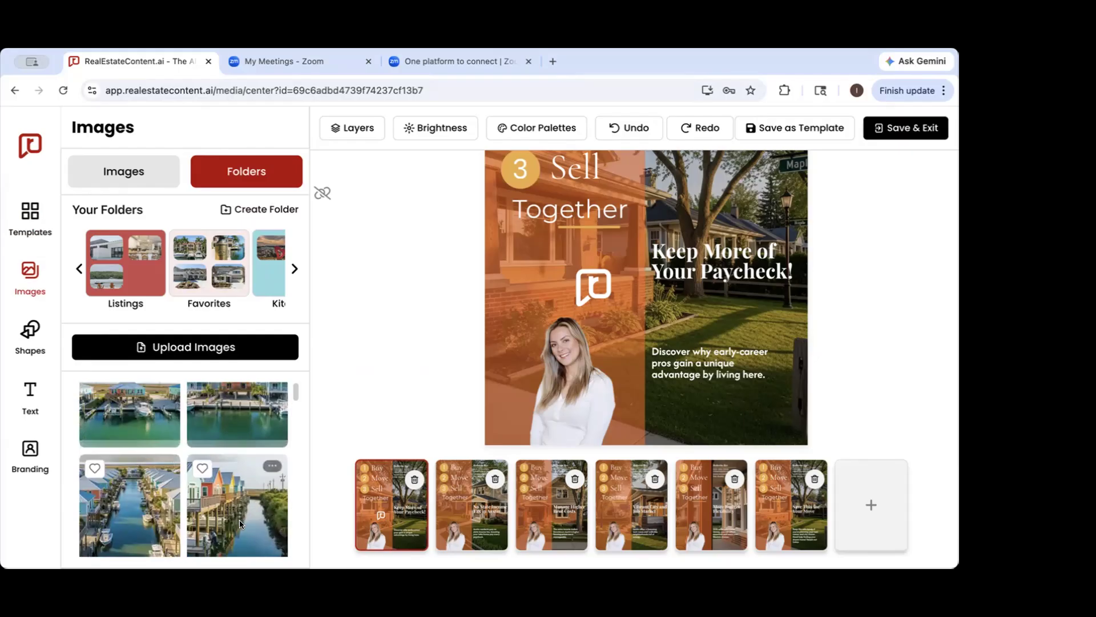
Mark the photo of the two-story house with the tree-framed stone walkway and the adjacent modern house photo as favorites
{"action": "scroll", "coordinate": [239, 519], "scroll_direction": "down", "scroll_amount": 5}
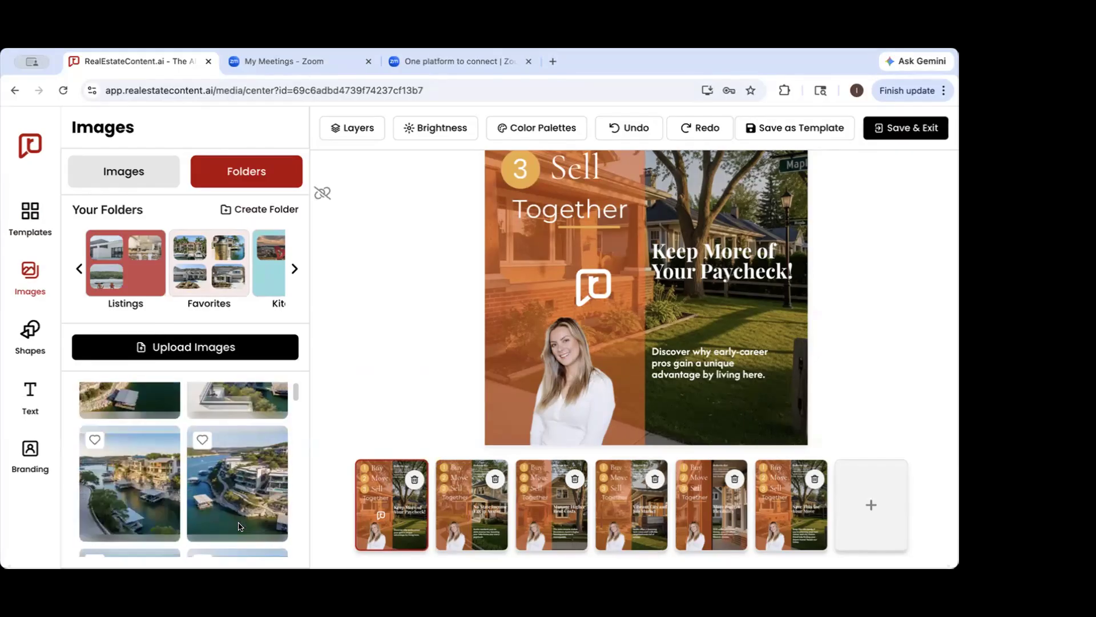
{"action": "scroll", "coordinate": [238, 526], "scroll_direction": "down", "scroll_amount": 5}
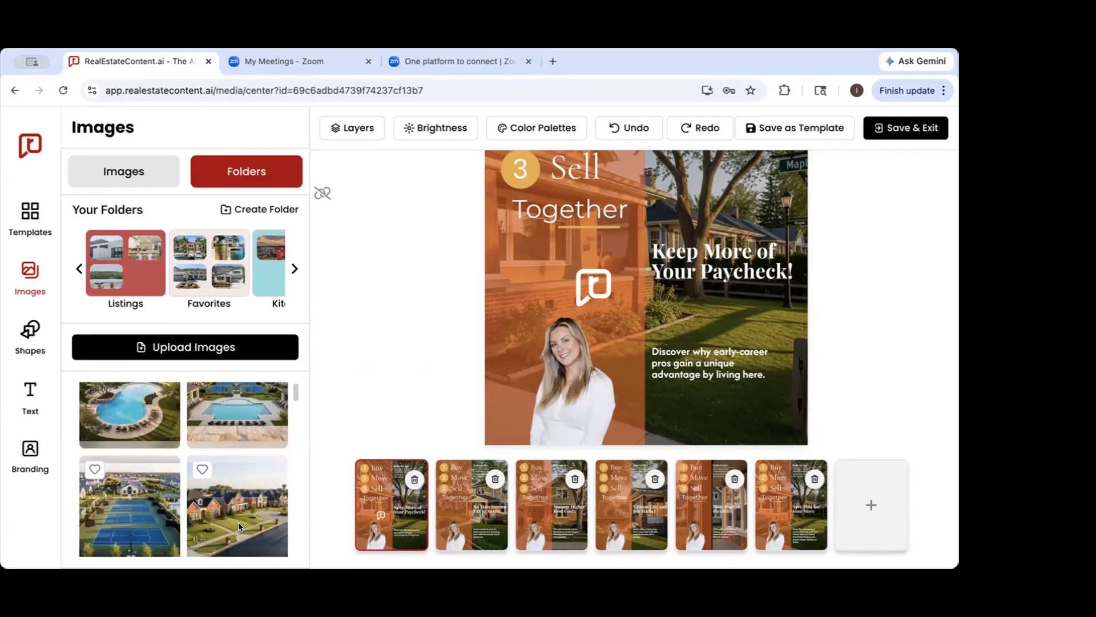
{"action": "scroll", "coordinate": [238, 525], "scroll_direction": "down", "scroll_amount": 5}
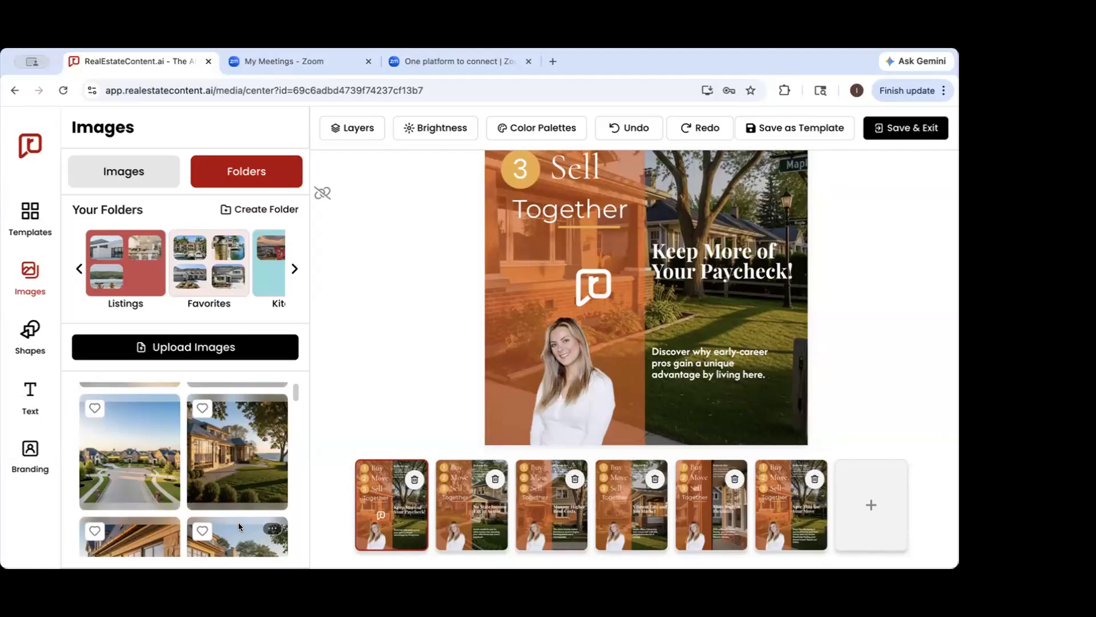
{"action": "scroll", "coordinate": [238, 522], "scroll_direction": "down", "scroll_amount": 5}
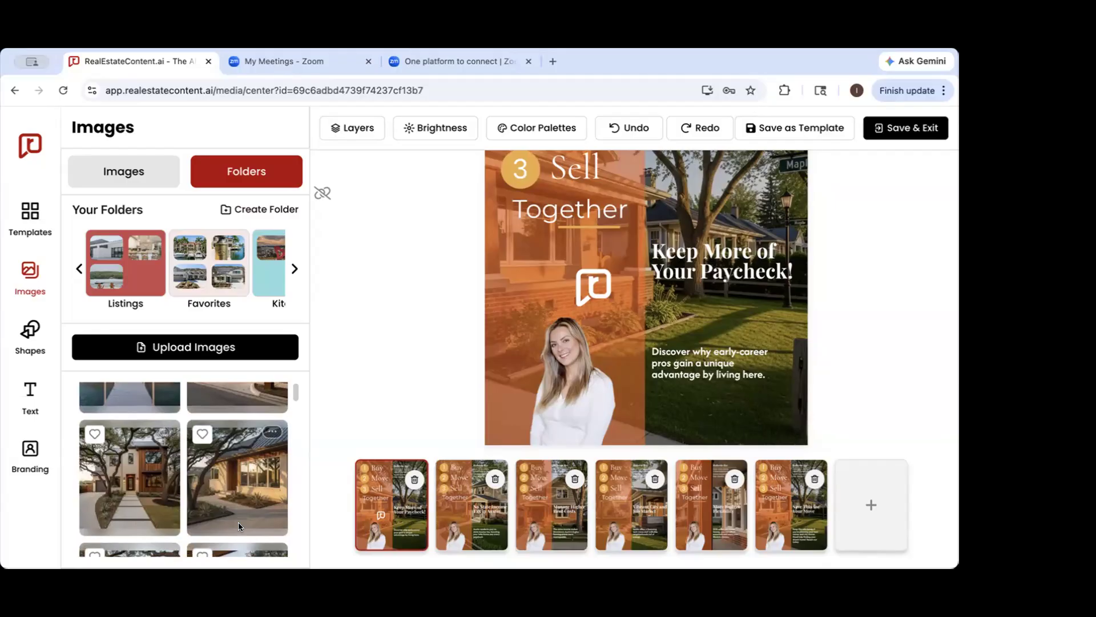
{"action": "left_click", "coordinate": [94, 434]}
{"action": "left_click", "coordinate": [202, 434]}
Try the waterfront mansion photo with the long dock enlarged over the middle of the slide, and remove it
{"action": "scroll", "coordinate": [256, 470], "scroll_direction": "up", "scroll_amount": 2}
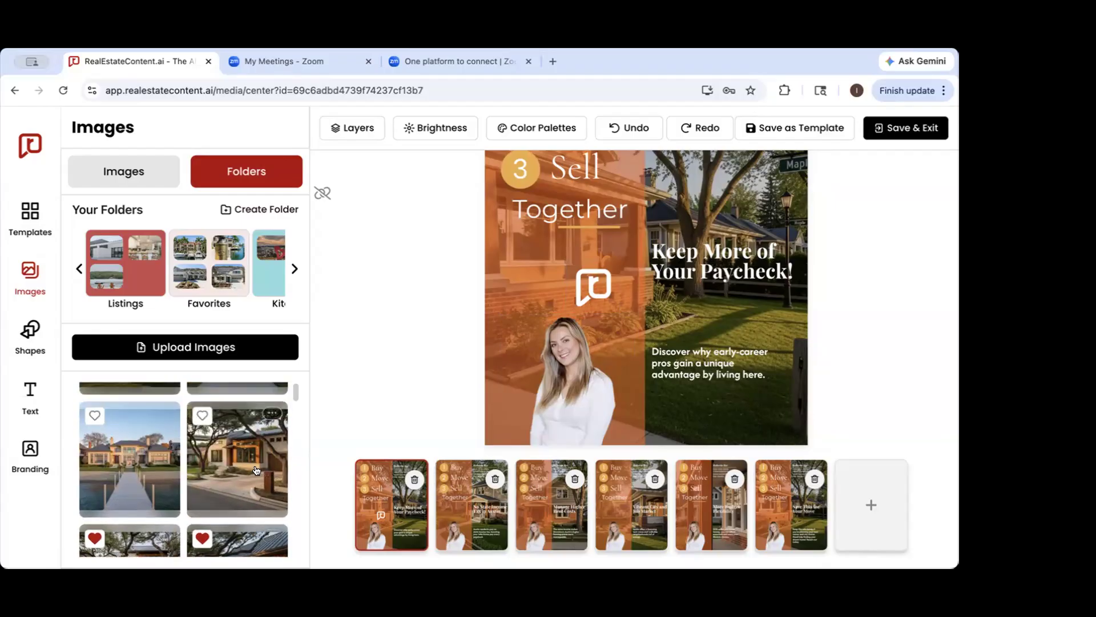
{"action": "left_click", "coordinate": [143, 477]}
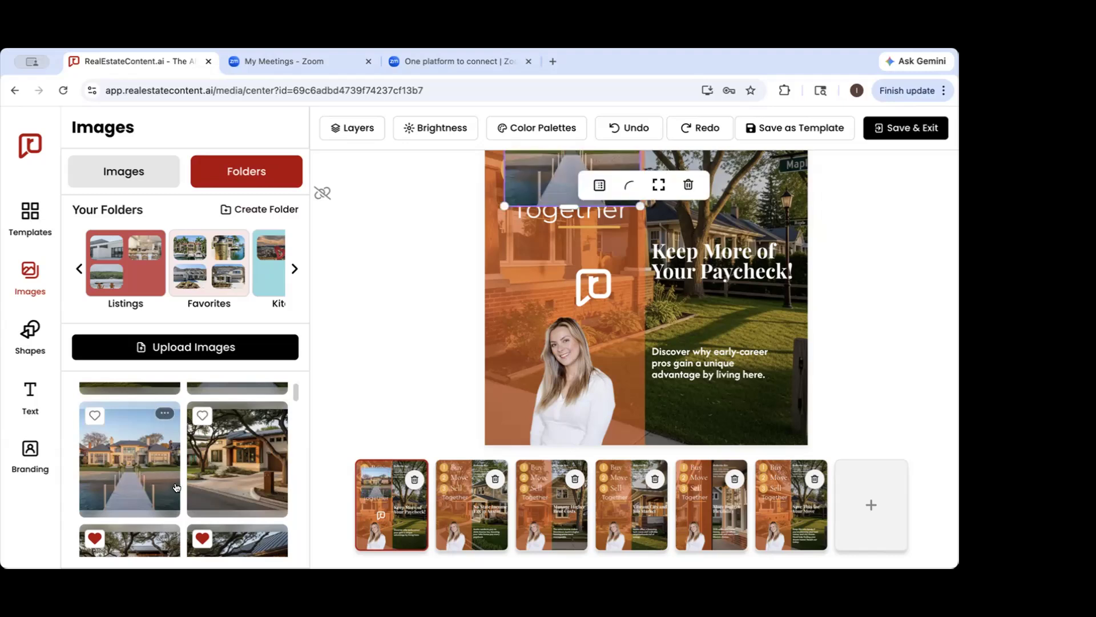
{"action": "scroll", "coordinate": [644, 375], "scroll_direction": "up", "scroll_amount": 3}
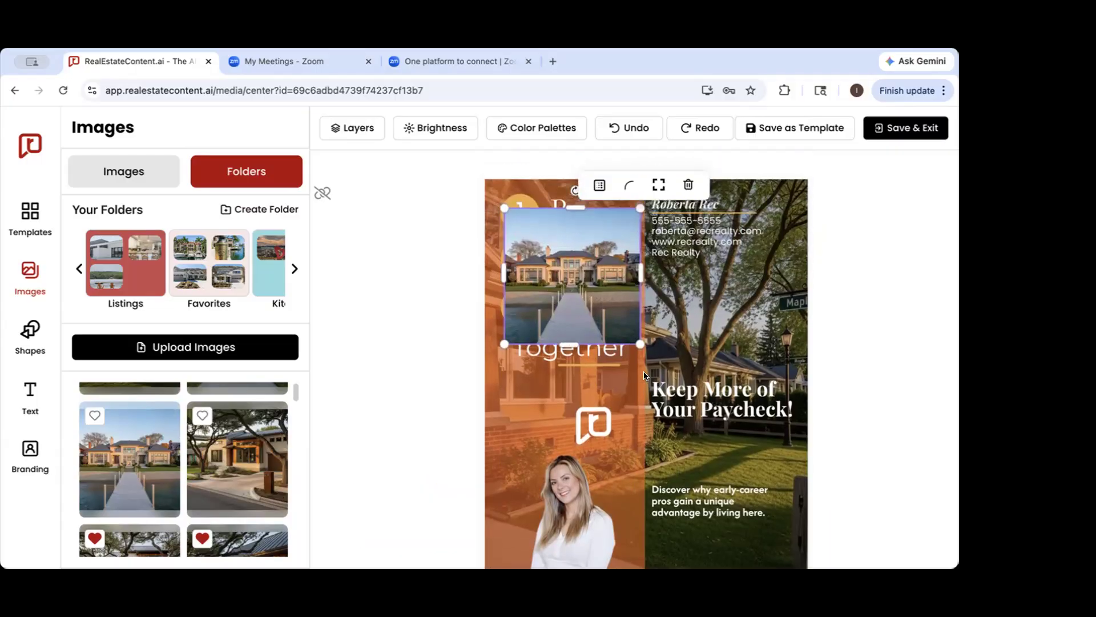
{"action": "left_click_drag", "start_coordinate": [577, 302], "coordinate": [597, 373]}
{"action": "left_click_drag", "start_coordinate": [659, 305], "coordinate": [739, 225]}
{"action": "left_click_drag", "start_coordinate": [600, 384], "coordinate": [613, 426]}
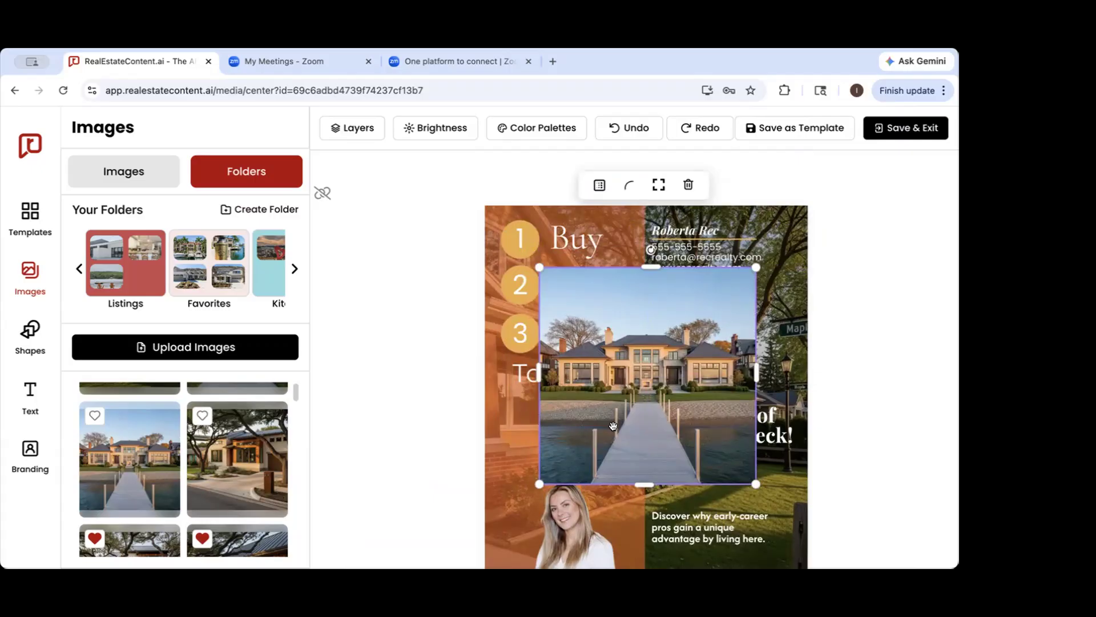
{"action": "left_click", "coordinate": [687, 185]}
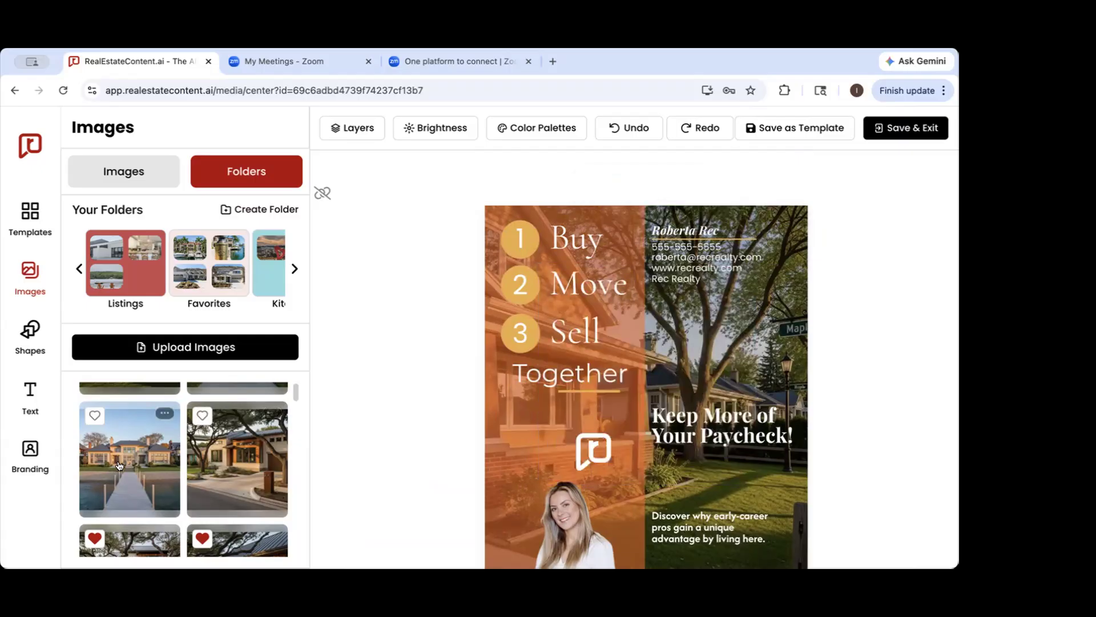
Place the waterfront mansion photo on the slide again, rotate it clockwise and delete it
{"action": "left_click_drag", "start_coordinate": [120, 467], "coordinate": [533, 332]}
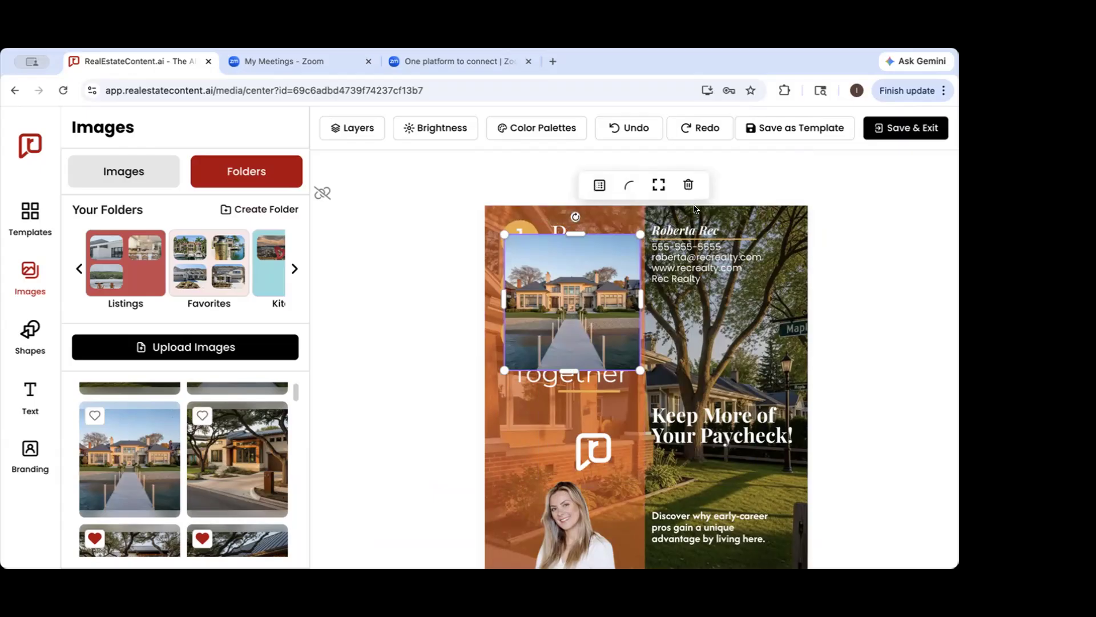
{"action": "left_click_drag", "start_coordinate": [575, 217], "coordinate": [630, 254]}
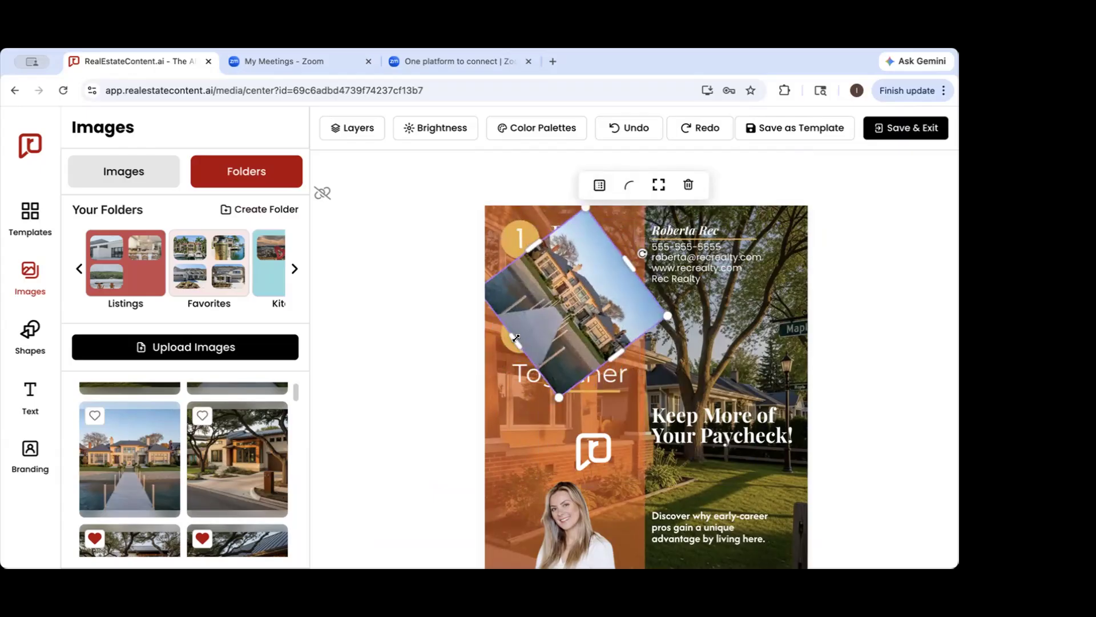
{"action": "left_click", "coordinate": [688, 186]}
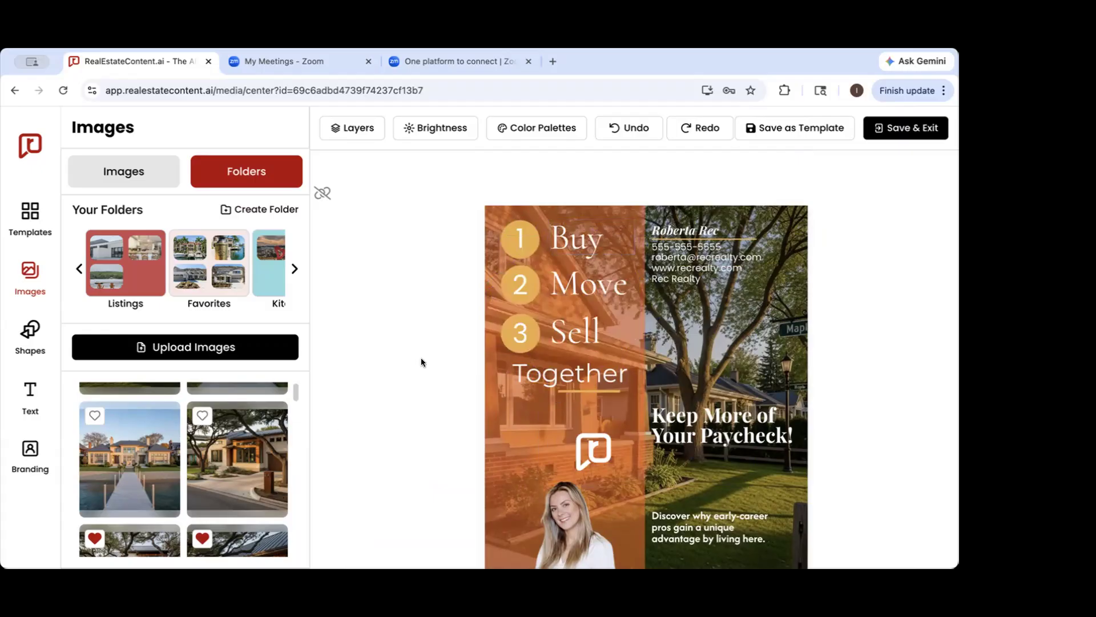
Open the Canva Templates image folder and browse its saved designs
{"action": "left_click", "coordinate": [194, 354]}
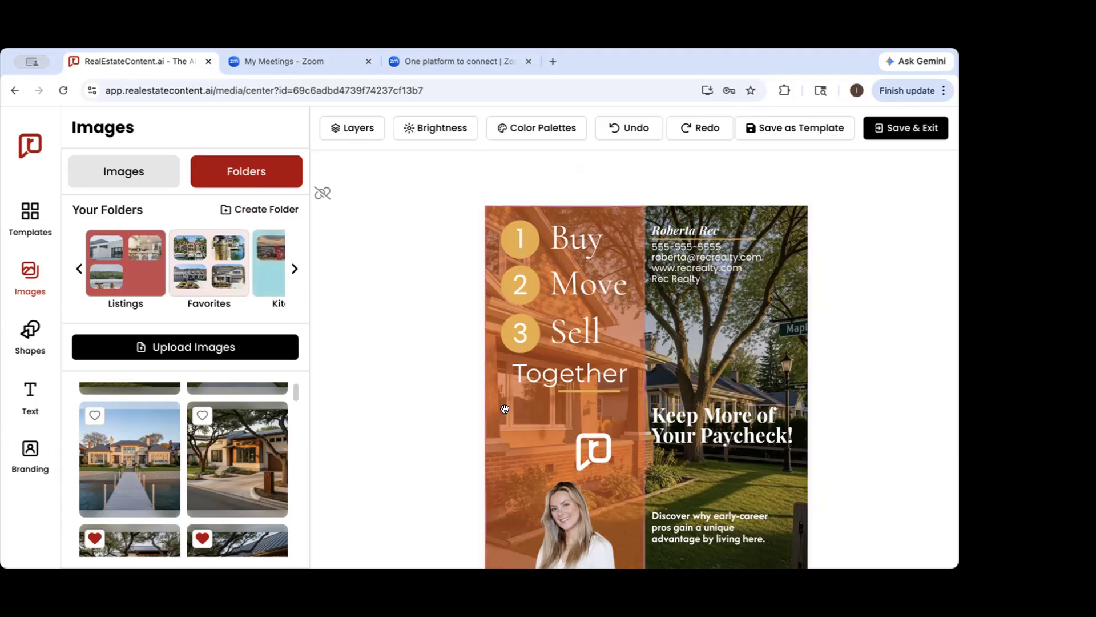
{"action": "left_click", "coordinate": [78, 269]}
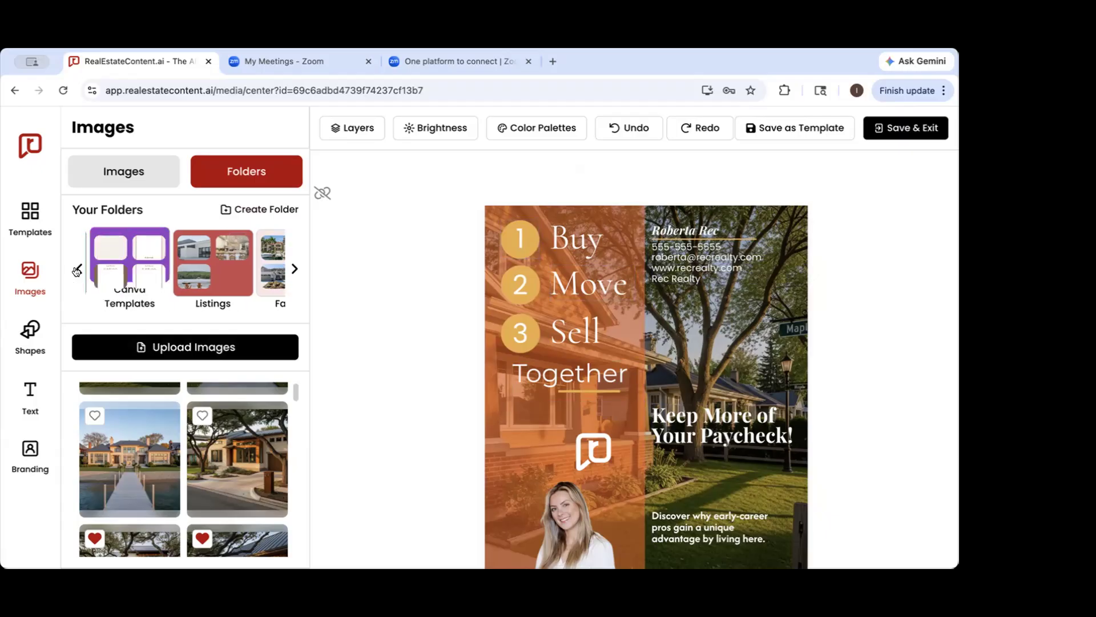
{"action": "left_click", "coordinate": [164, 264]}
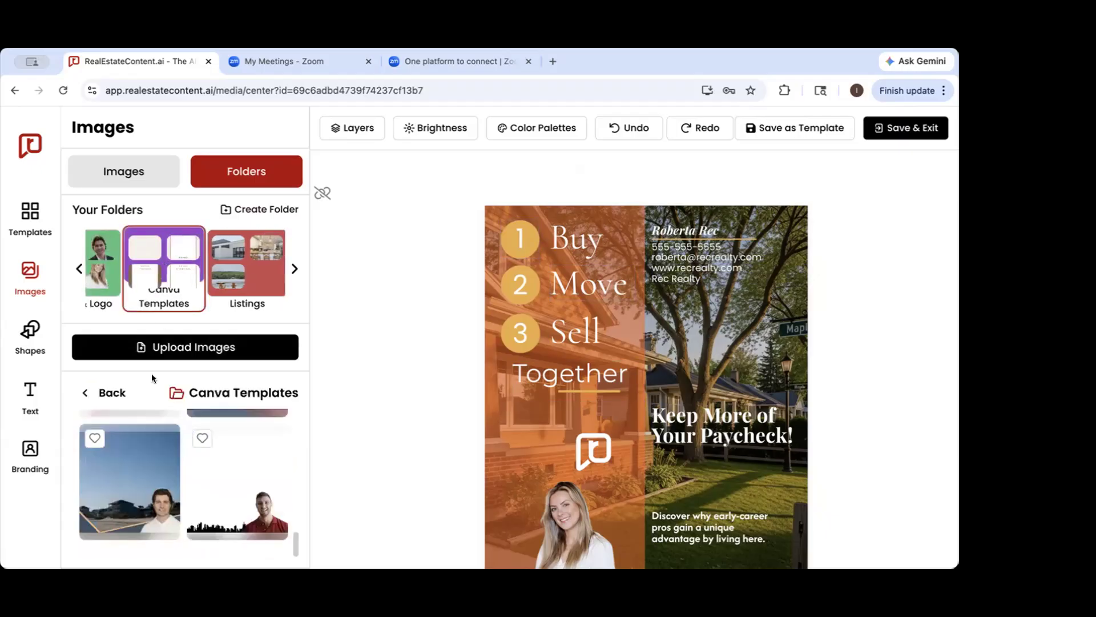
{"action": "scroll", "coordinate": [150, 434], "scroll_direction": "up", "scroll_amount": 2}
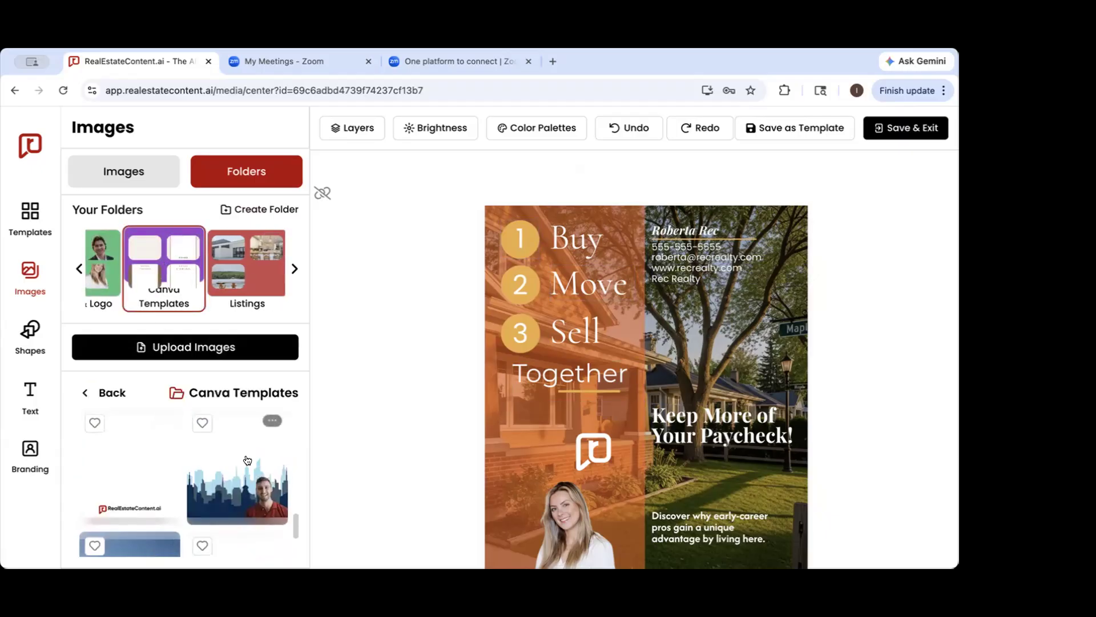
Try the blue city skyline design with the man's headshot enlarged on the slide, and remove it
{"action": "left_click", "coordinate": [247, 460]}
{"action": "left_click_drag", "start_coordinate": [645, 371], "coordinate": [741, 455]}
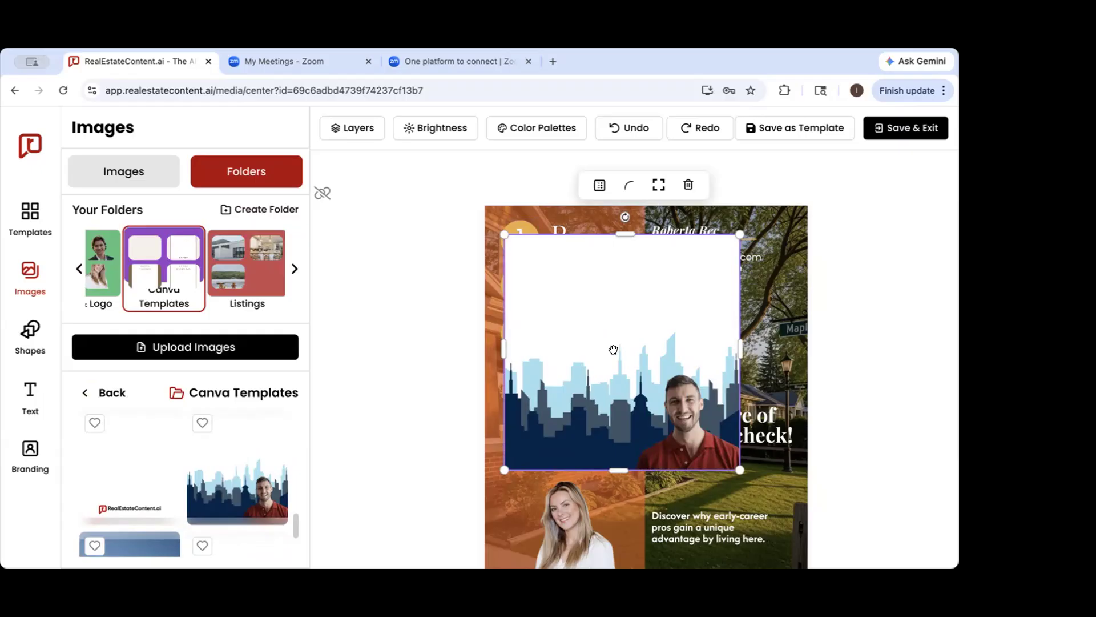
{"action": "left_click", "coordinate": [688, 183]}
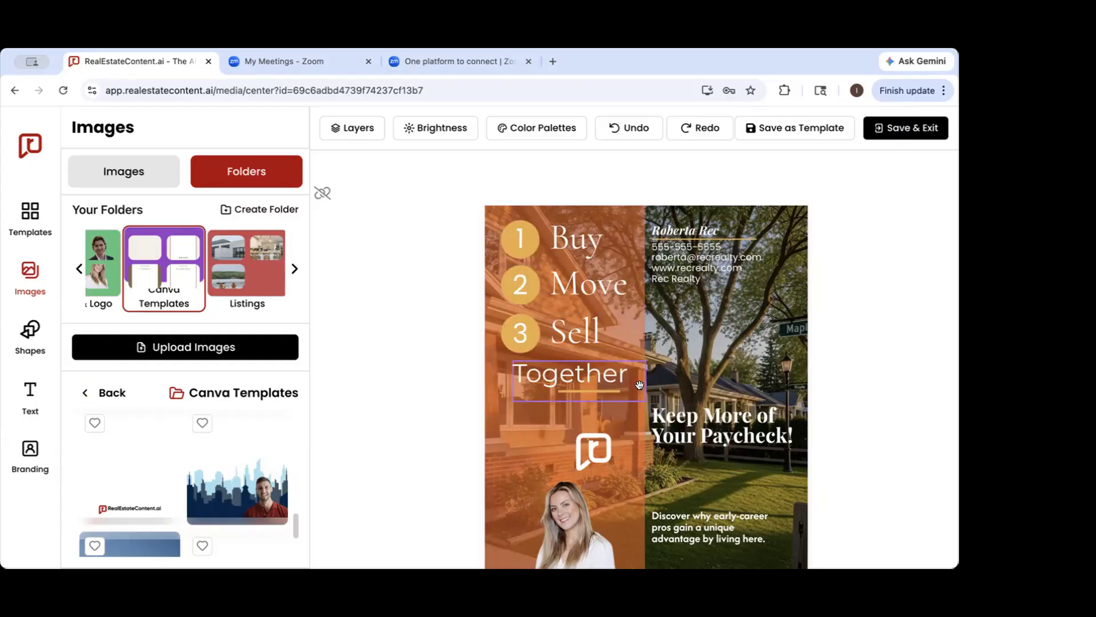
Add a solid arc shape to the slide, enlarge it and position it over the middle
{"action": "left_click", "coordinate": [24, 346]}
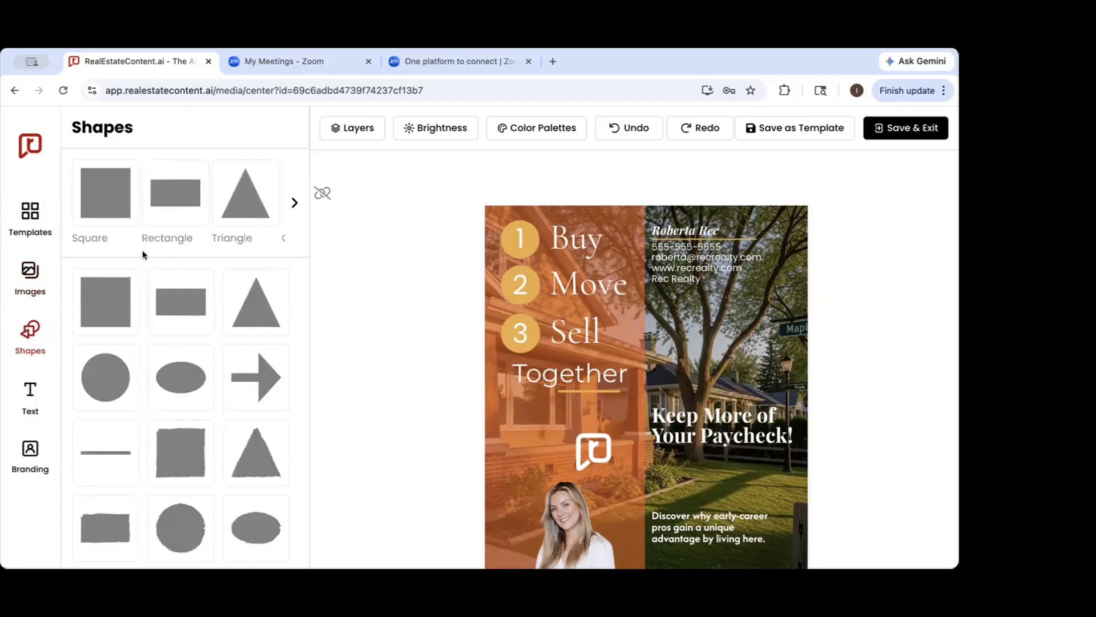
{"action": "left_click", "coordinate": [294, 203]}
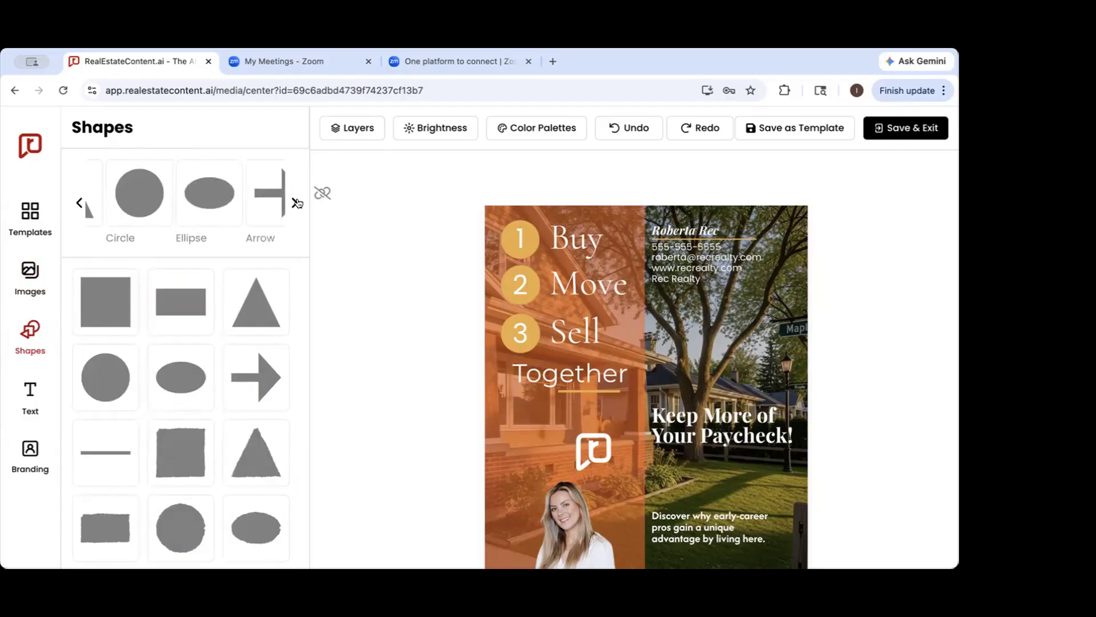
{"action": "left_click", "coordinate": [237, 220]}
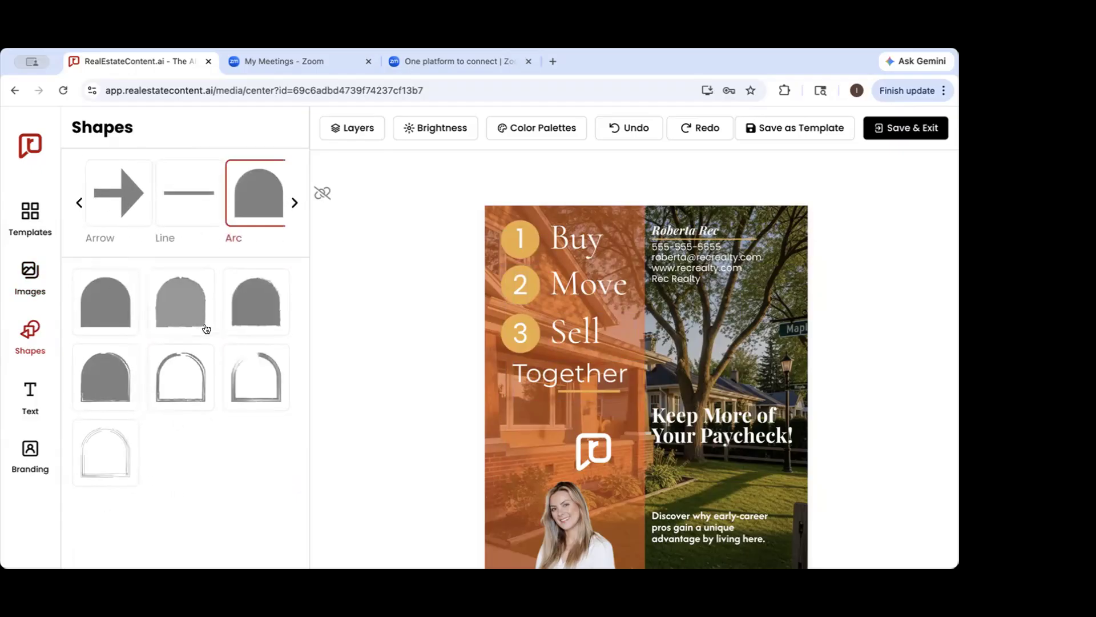
{"action": "left_click", "coordinate": [90, 307]}
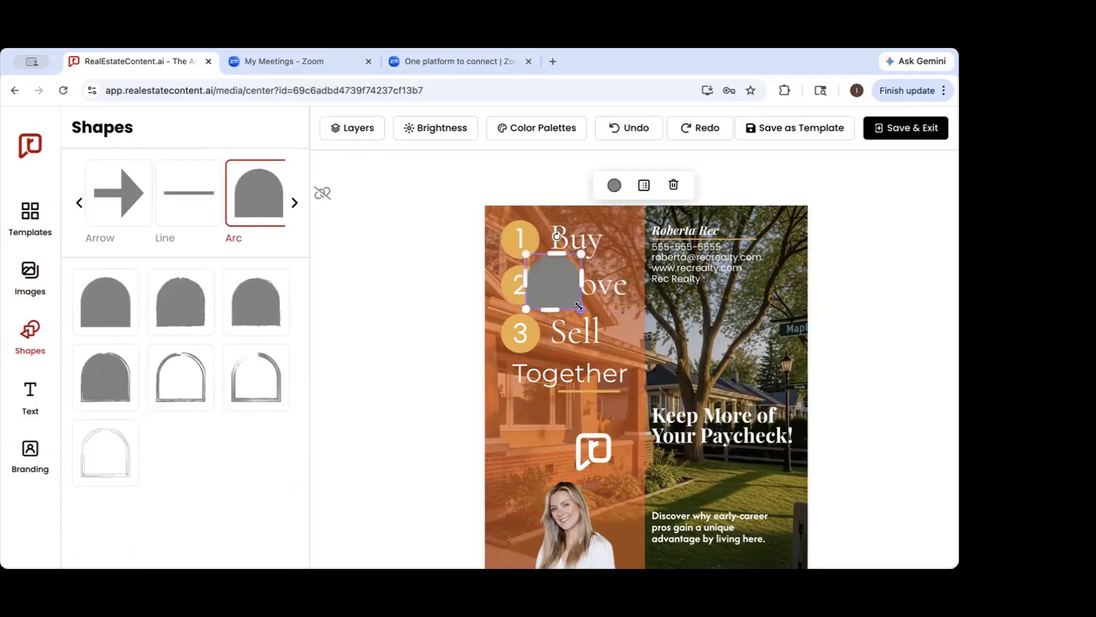
{"action": "left_click_drag", "start_coordinate": [579, 307], "coordinate": [735, 452]}
{"action": "left_click_drag", "start_coordinate": [668, 374], "coordinate": [700, 429]}
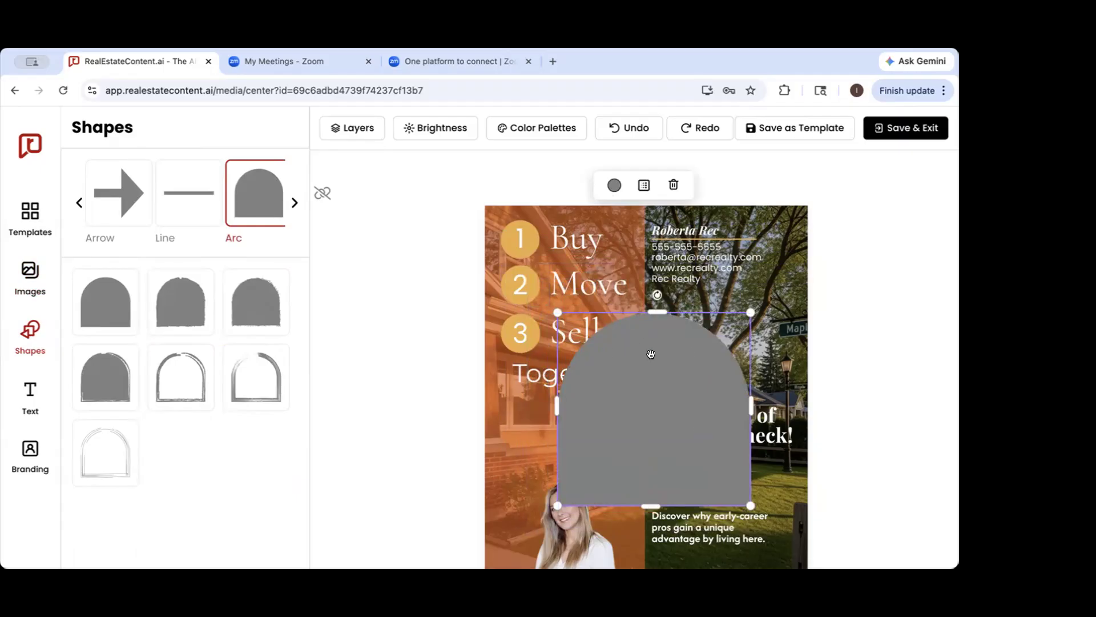
Fill the arc shape with the gold quick color and set its transparency to 72
{"action": "left_click", "coordinate": [614, 184]}
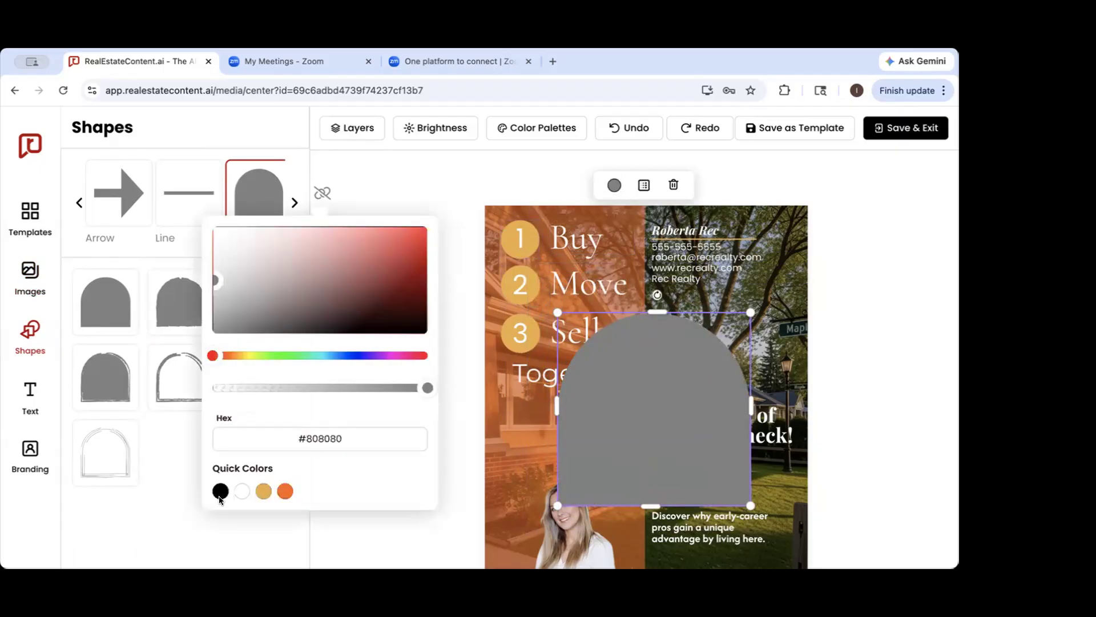
{"action": "left_click", "coordinate": [263, 493]}
{"action": "left_click", "coordinate": [643, 185]}
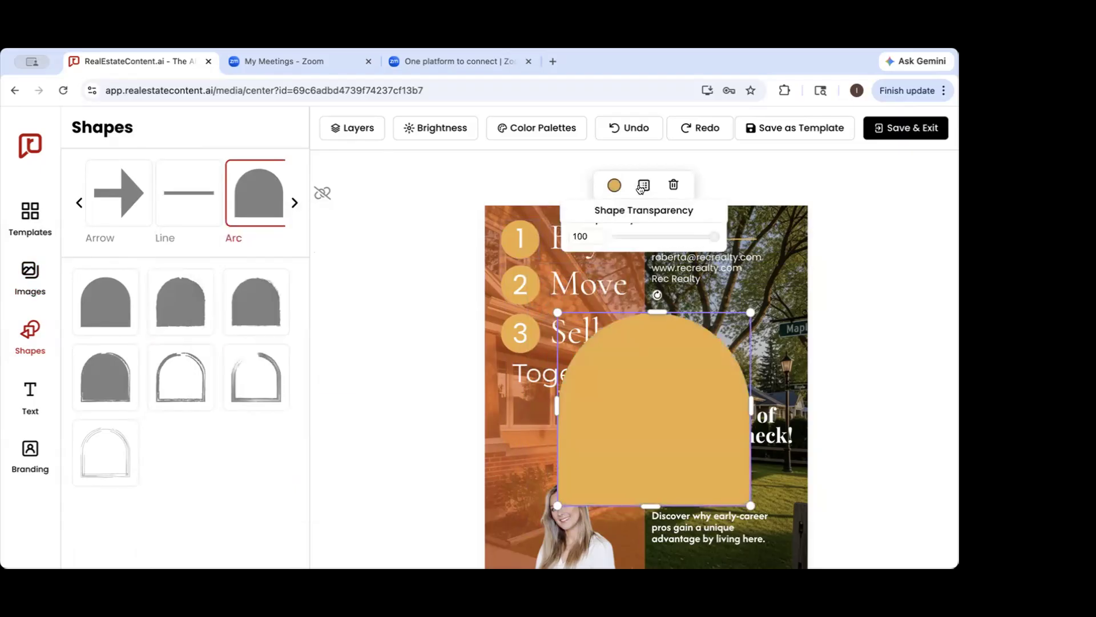
{"action": "left_click_drag", "start_coordinate": [714, 236], "coordinate": [687, 237]}
Move the arc shape to the slide's lower-right corner over the subtitle, and delete it
{"action": "left_click_drag", "start_coordinate": [670, 358], "coordinate": [733, 438]}
{"action": "scroll", "coordinate": [736, 411], "scroll_direction": "down", "scroll_amount": 3}
{"action": "left_click_drag", "start_coordinate": [749, 318], "coordinate": [748, 355]}
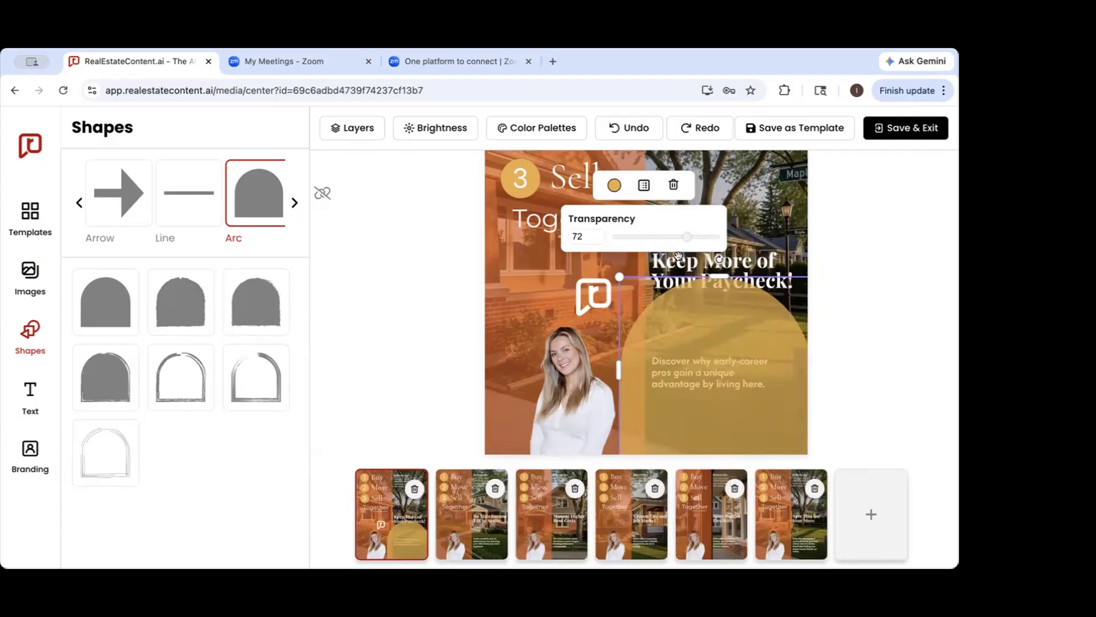
{"action": "left_click", "coordinate": [674, 185]}
{"action": "scroll", "coordinate": [640, 374], "scroll_direction": "up", "scroll_amount": 2}
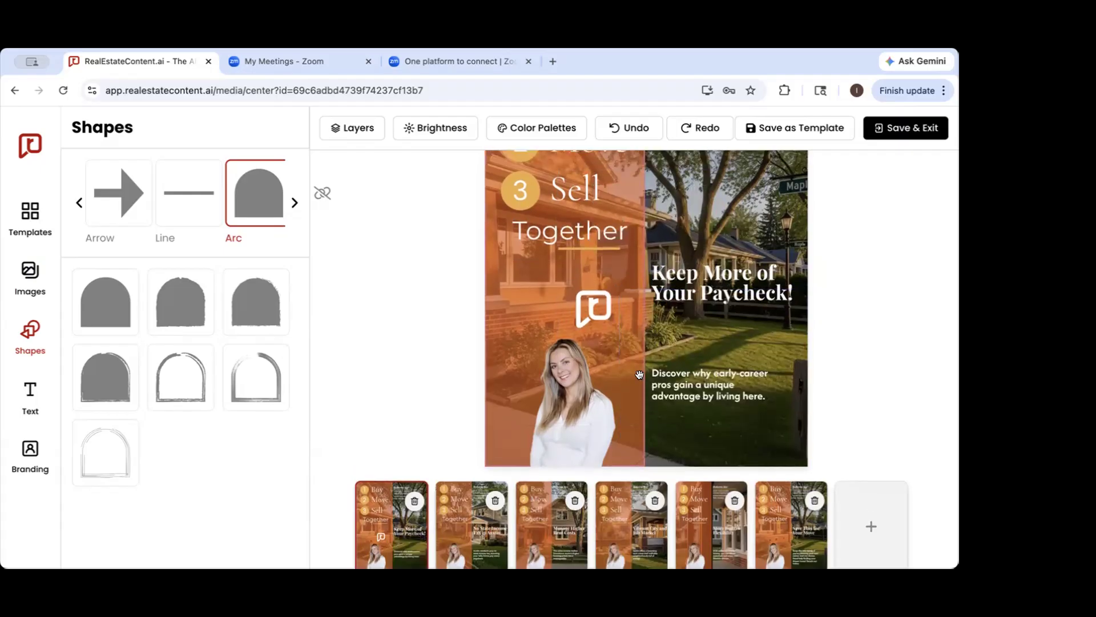
Add a sample text box, move it below the word "Together", select its text and delete the box
{"action": "left_click", "coordinate": [27, 403]}
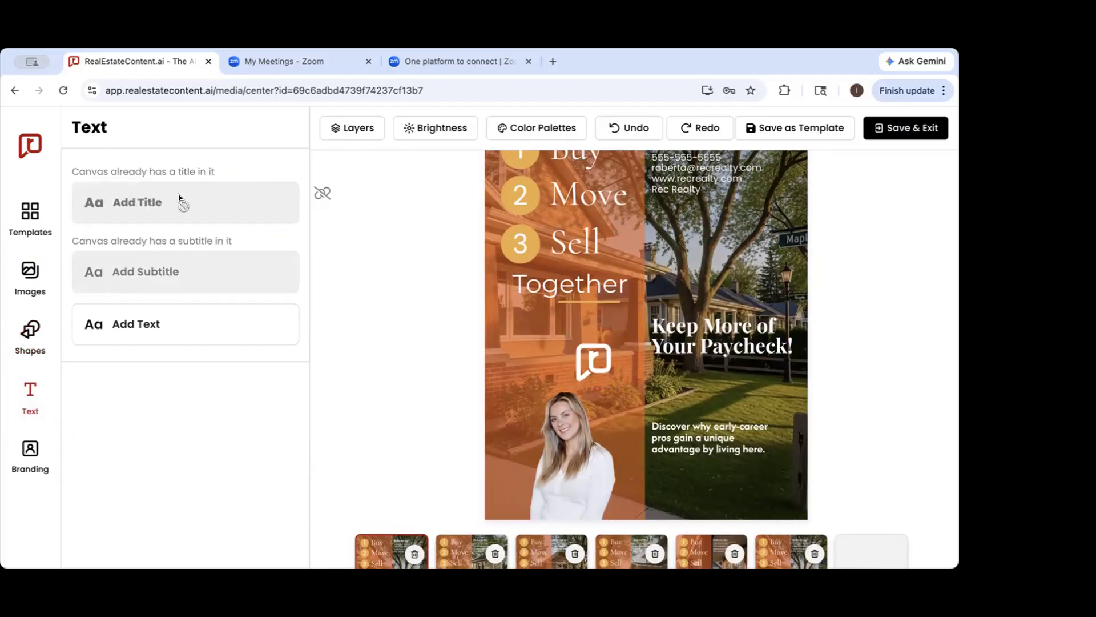
{"action": "left_click", "coordinate": [163, 328]}
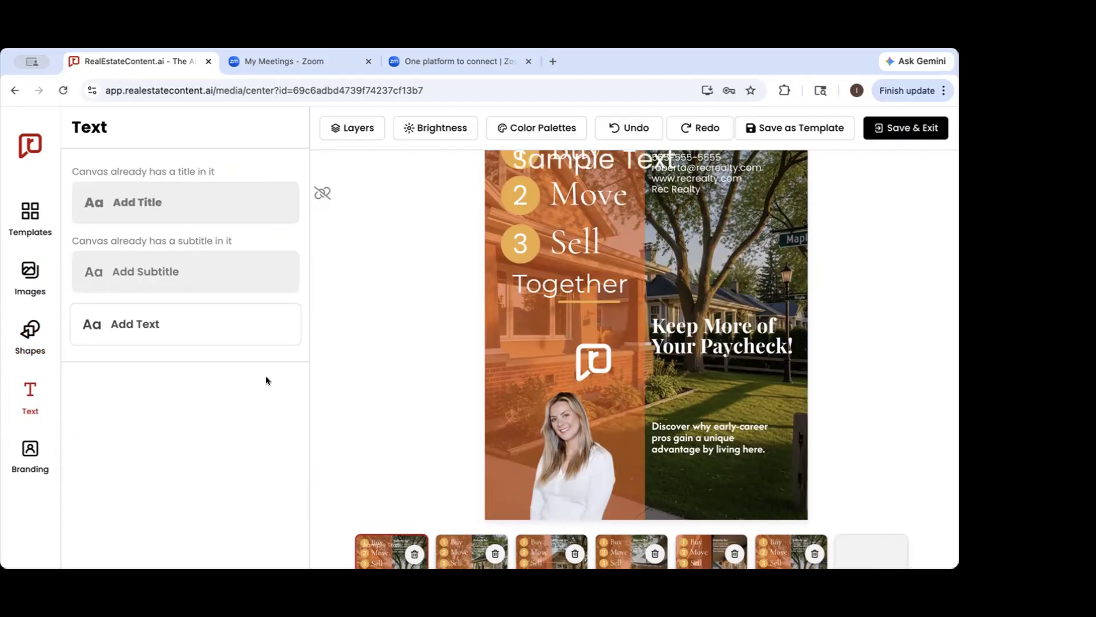
{"action": "scroll", "coordinate": [642, 352], "scroll_direction": "up", "scroll_amount": 1}
{"action": "left_click_drag", "start_coordinate": [612, 225], "coordinate": [607, 382]}
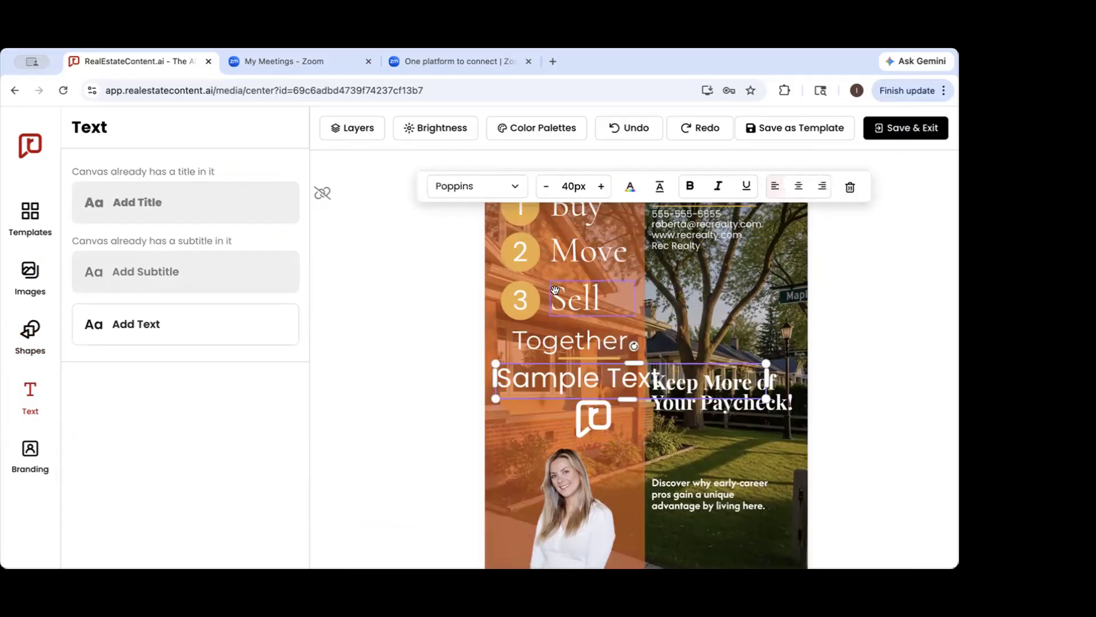
{"action": "double_click", "coordinate": [548, 373]}
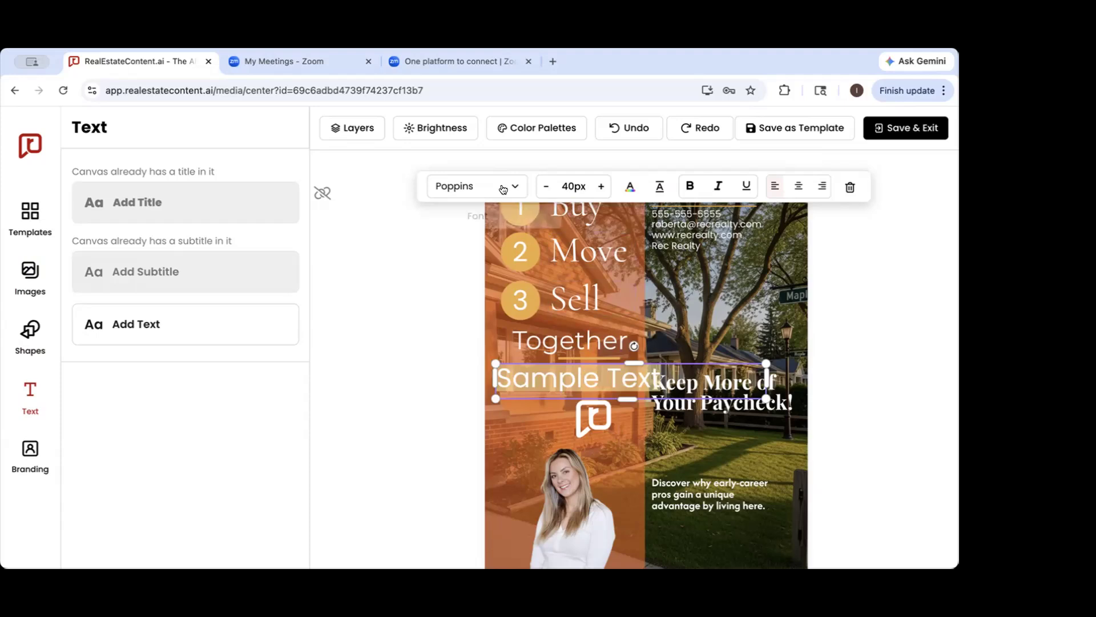
{"action": "left_click", "coordinate": [850, 187]}
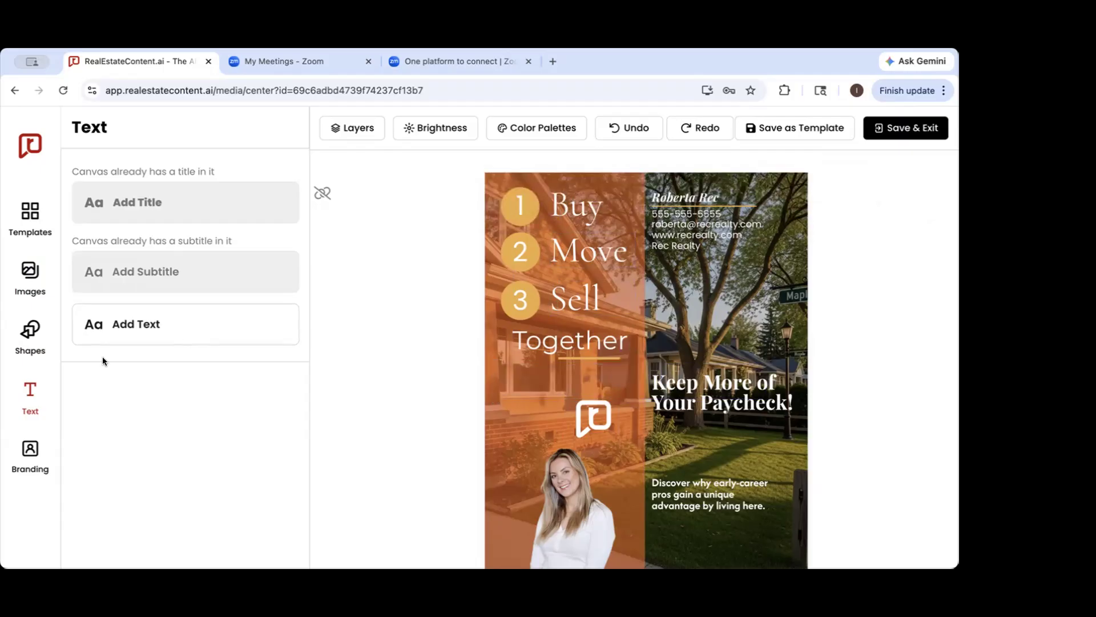
Open the branding settings and examine the brand colors, contact information, headshots and logos
{"action": "left_click", "coordinate": [27, 451]}
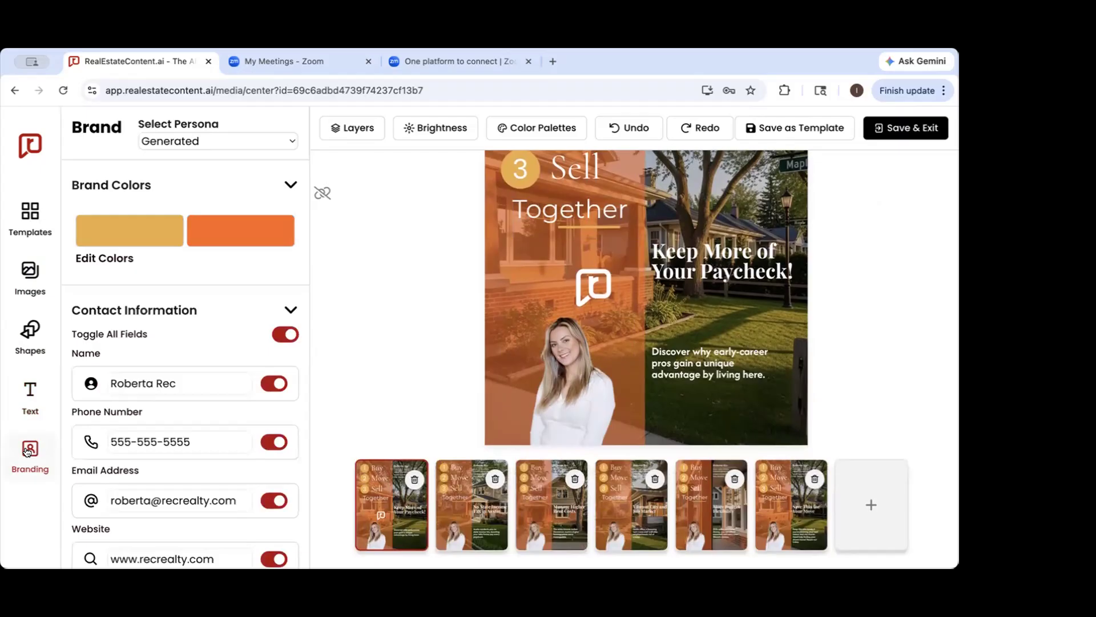
{"action": "scroll", "coordinate": [152, 403], "scroll_direction": "down", "scroll_amount": 4}
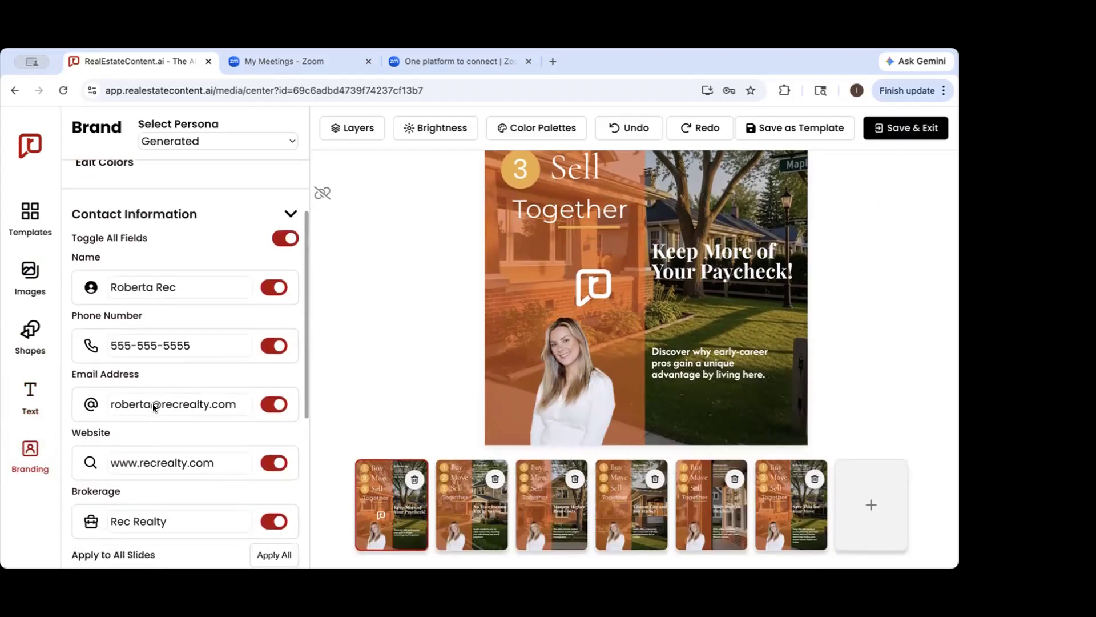
{"action": "scroll", "coordinate": [153, 403], "scroll_direction": "down", "scroll_amount": 2}
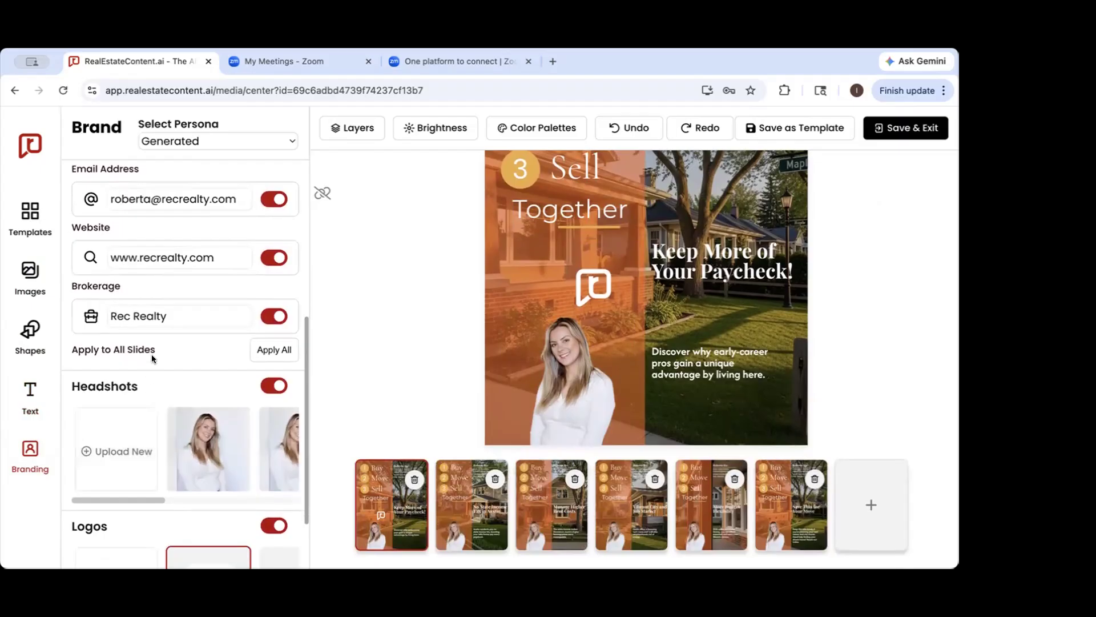
{"action": "mouse_move", "coordinate": [206, 449]}
{"action": "scroll", "coordinate": [207, 450], "scroll_direction": "right", "scroll_amount": 5}
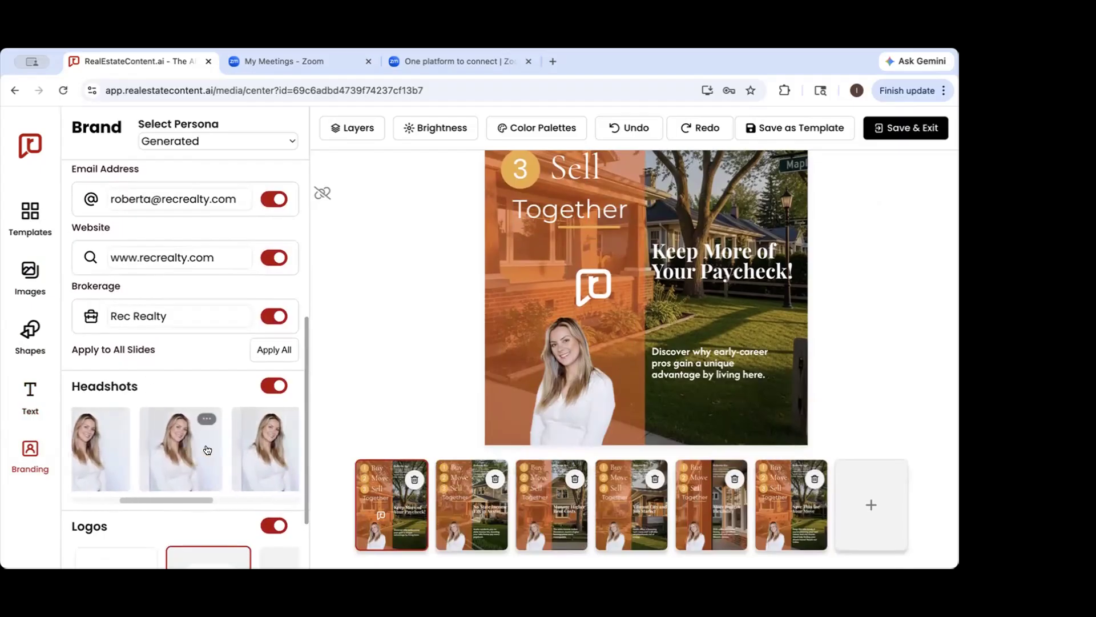
{"action": "scroll", "coordinate": [207, 450], "scroll_direction": "down", "scroll_amount": 2}
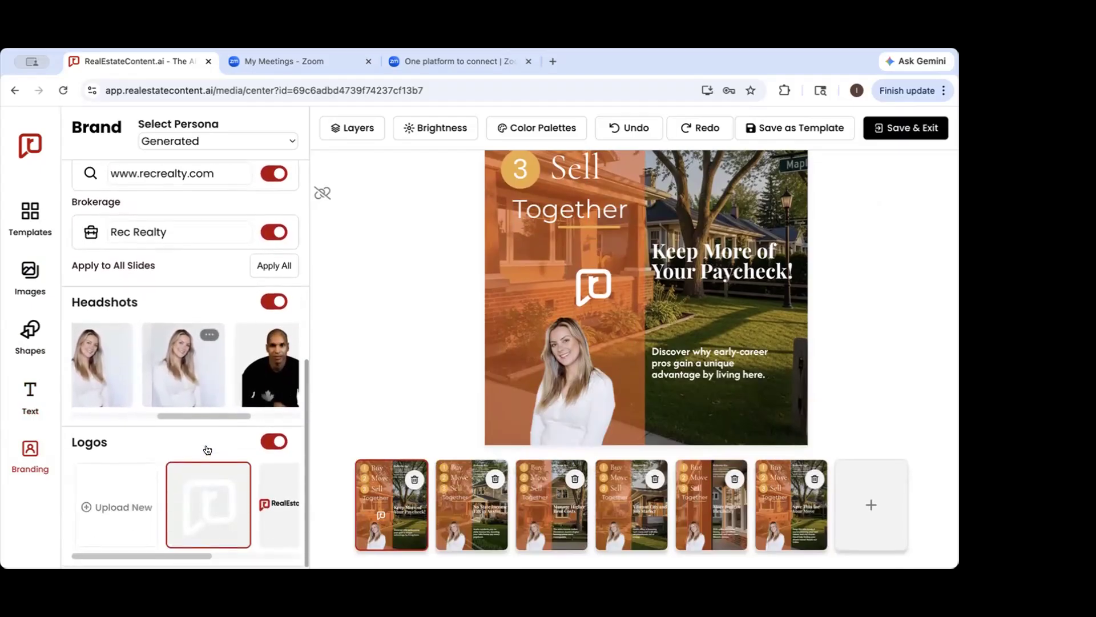
{"action": "scroll", "coordinate": [145, 489], "scroll_direction": "right", "scroll_amount": 3}
{"action": "scroll", "coordinate": [145, 489], "scroll_direction": "left", "scroll_amount": 3}
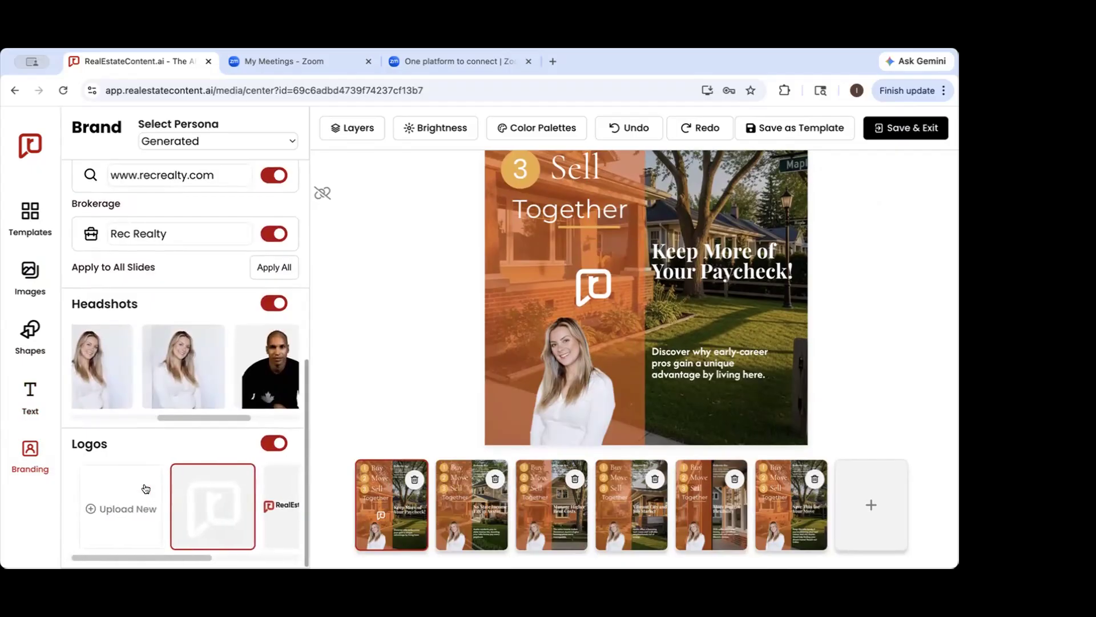
{"action": "scroll", "coordinate": [146, 489], "scroll_direction": "up", "scroll_amount": 9}
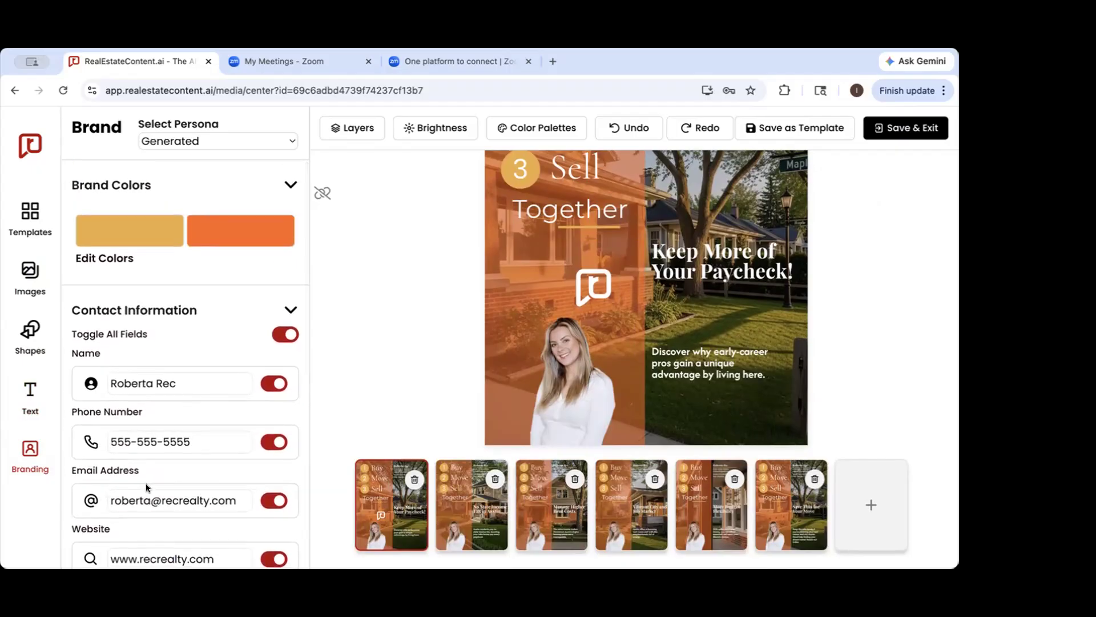
{"action": "scroll", "coordinate": [146, 483], "scroll_direction": "down", "scroll_amount": 3}
{"action": "scroll", "coordinate": [146, 483], "scroll_direction": "up", "scroll_amount": 1}
{"action": "scroll", "coordinate": [145, 483], "scroll_direction": "down", "scroll_amount": 5}
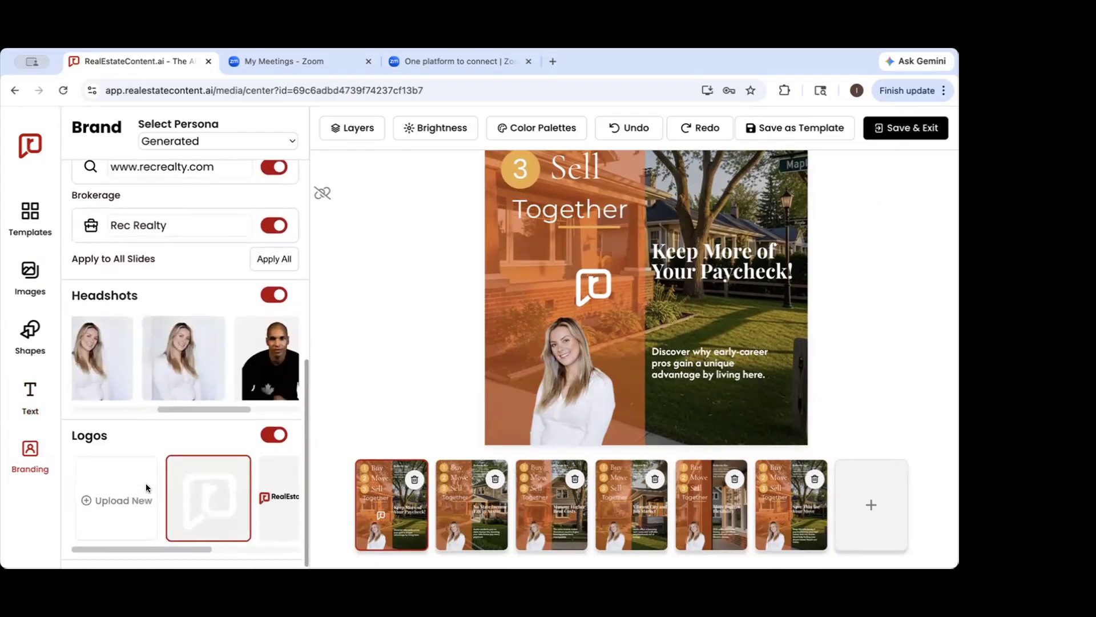
Swap the slides' headshot for the man in the black shirt, and restore the headshot of the blonde woman in white
{"action": "scroll", "coordinate": [171, 406], "scroll_direction": "right", "scroll_amount": 5}
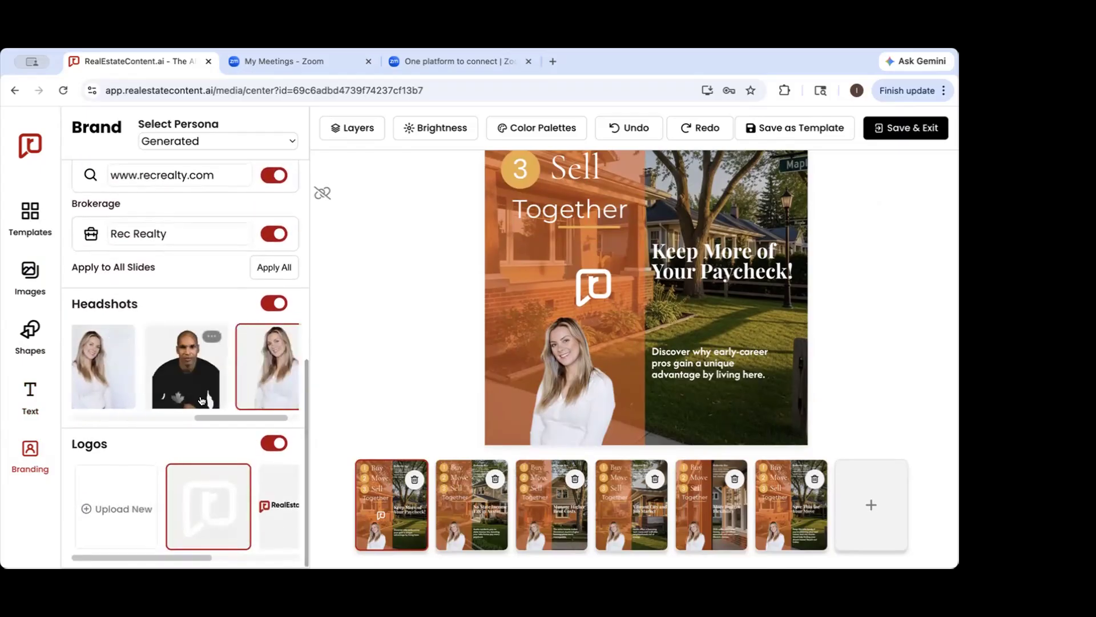
{"action": "left_click", "coordinate": [181, 374]}
{"action": "scroll", "coordinate": [181, 374], "scroll_direction": "up", "scroll_amount": 2}
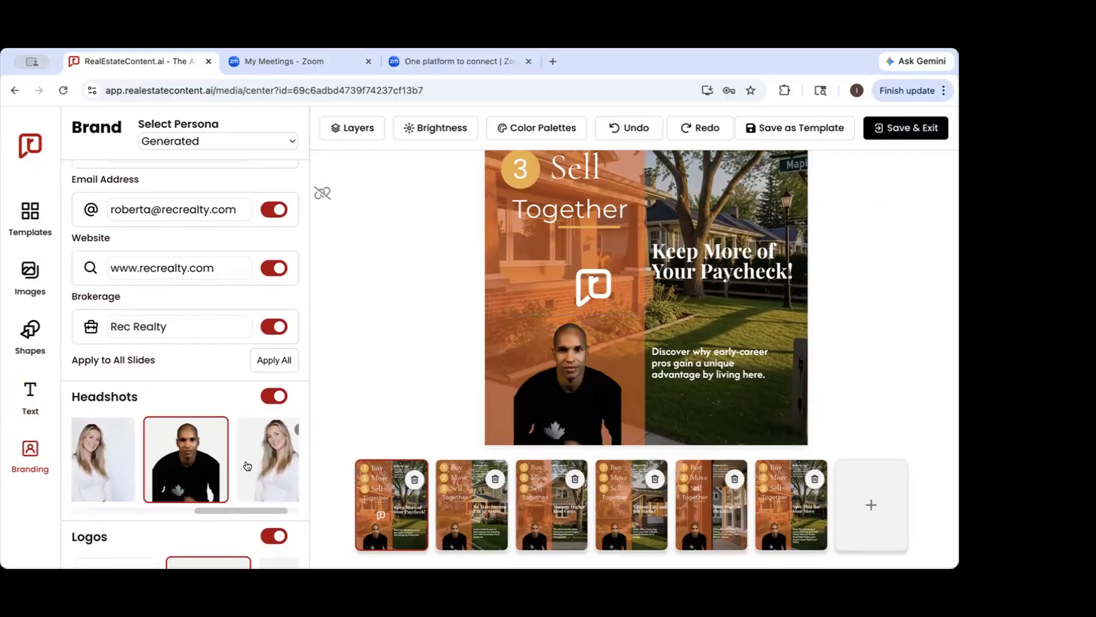
{"action": "scroll", "coordinate": [217, 457], "scroll_direction": "left", "scroll_amount": 5}
{"action": "scroll", "coordinate": [217, 468], "scroll_direction": "right", "scroll_amount": 5}
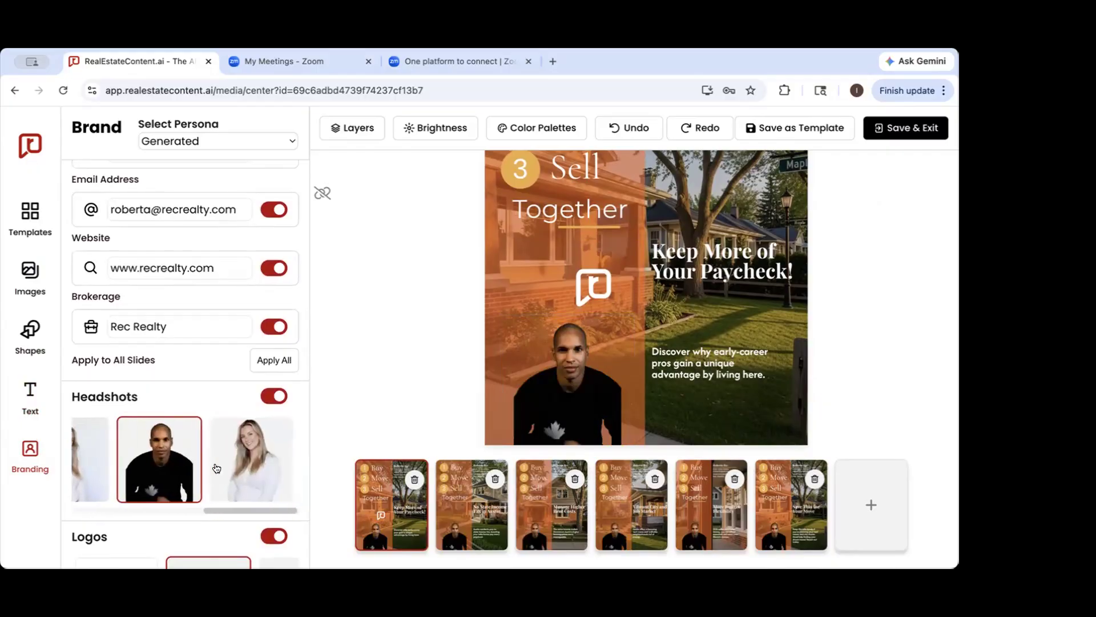
{"action": "left_click", "coordinate": [255, 469]}
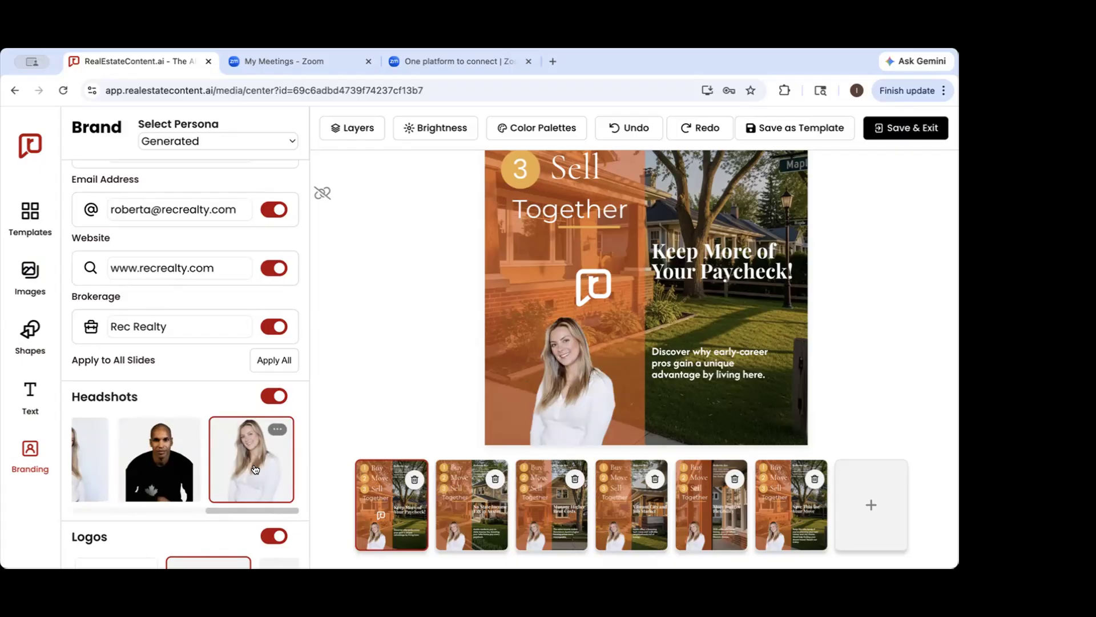
Replace the first slide's logo with the RealEstateContent.ai wordmark, and switch back to the white icon logo
{"action": "scroll", "coordinate": [255, 469], "scroll_direction": "down", "scroll_amount": 2}
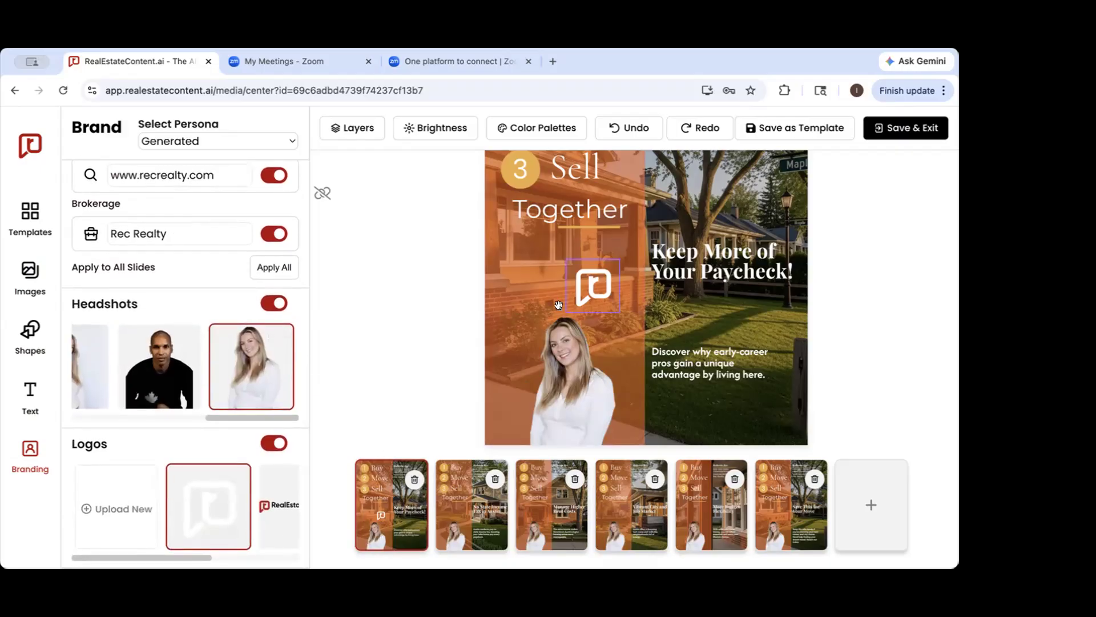
{"action": "left_click", "coordinate": [272, 503]}
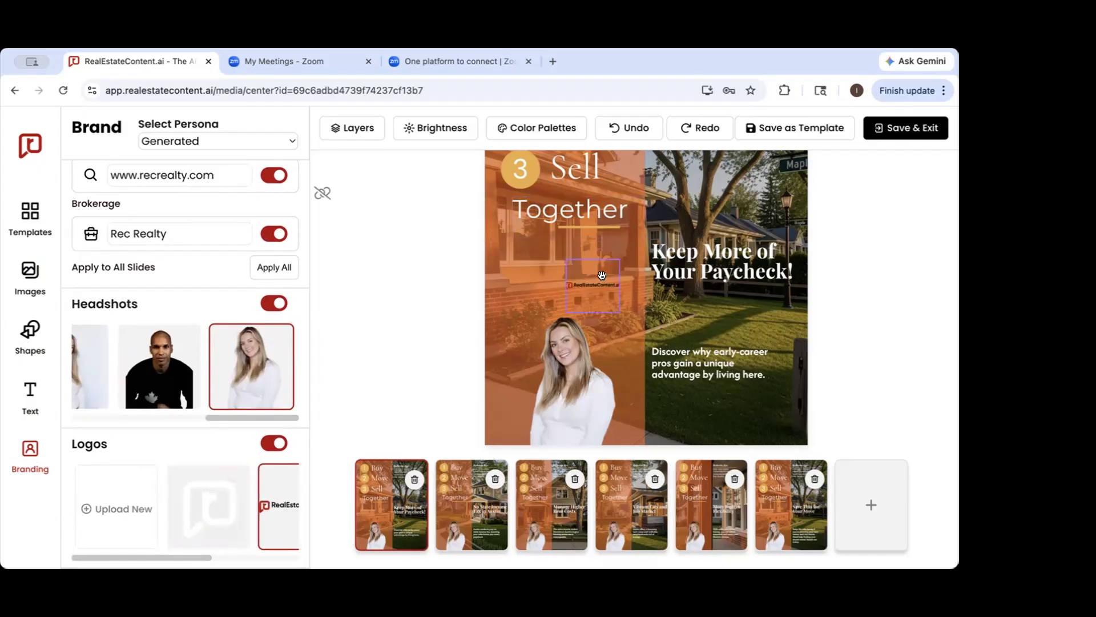
{"action": "left_click", "coordinate": [220, 494]}
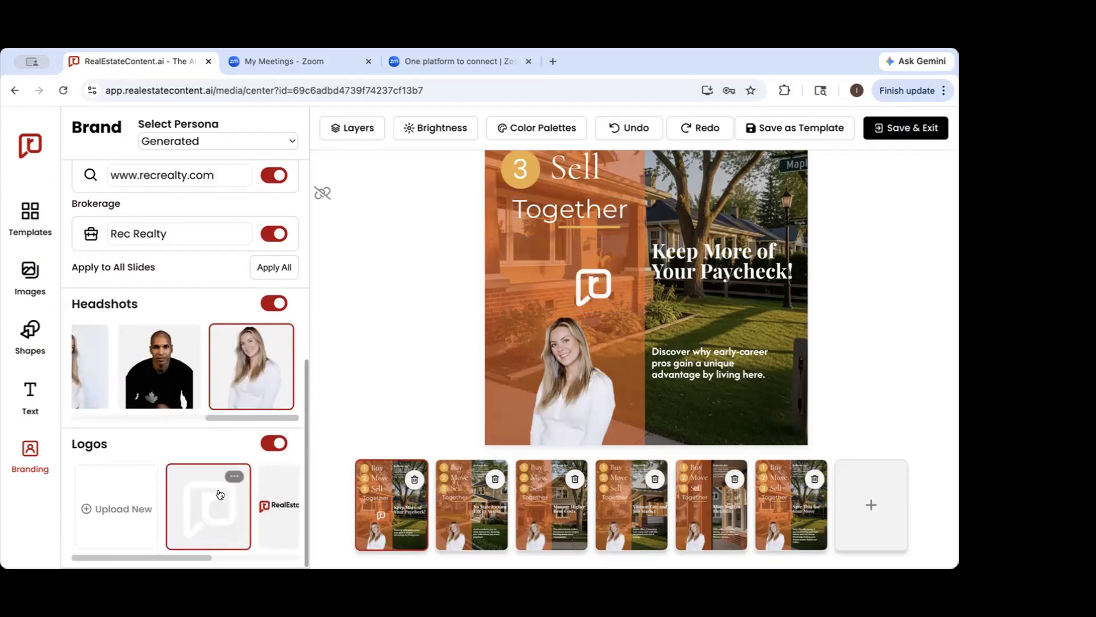
Turn off the phone number in the contact information, and turn it back on
{"action": "scroll", "coordinate": [221, 491], "scroll_direction": "up", "scroll_amount": 5}
{"action": "scroll", "coordinate": [222, 488], "scroll_direction": "down", "scroll_amount": 1}
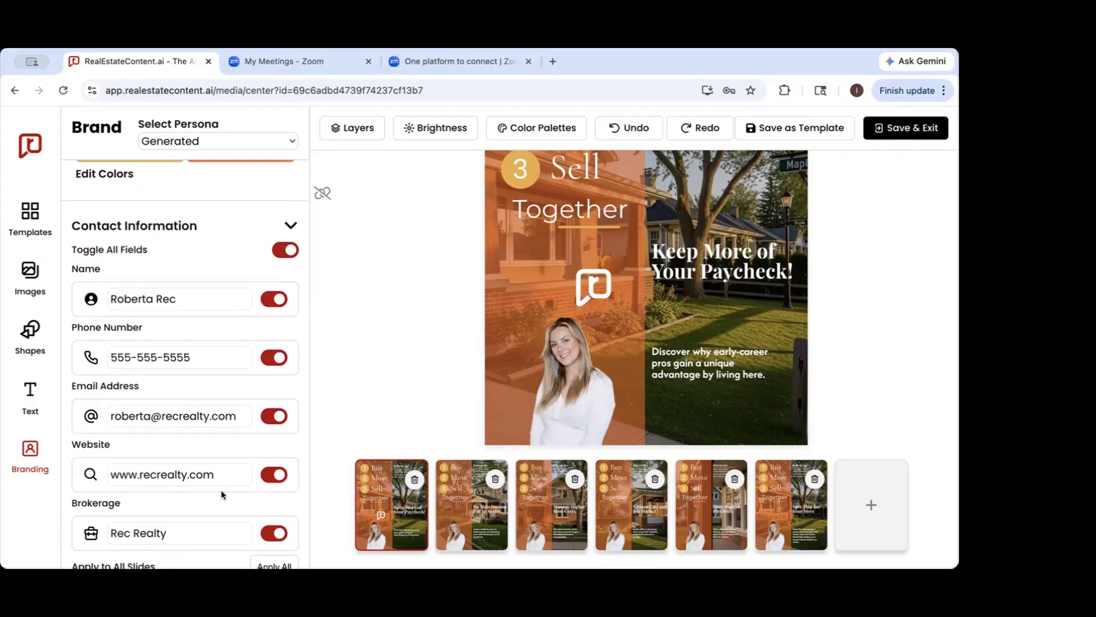
{"action": "left_click", "coordinate": [269, 359]}
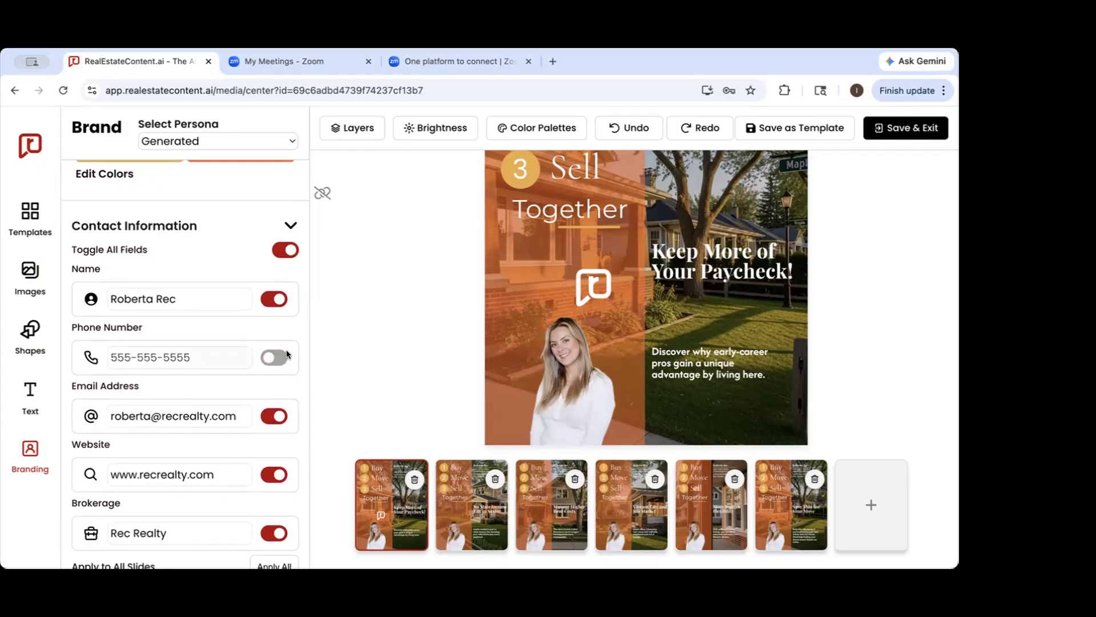
{"action": "left_click", "coordinate": [287, 351]}
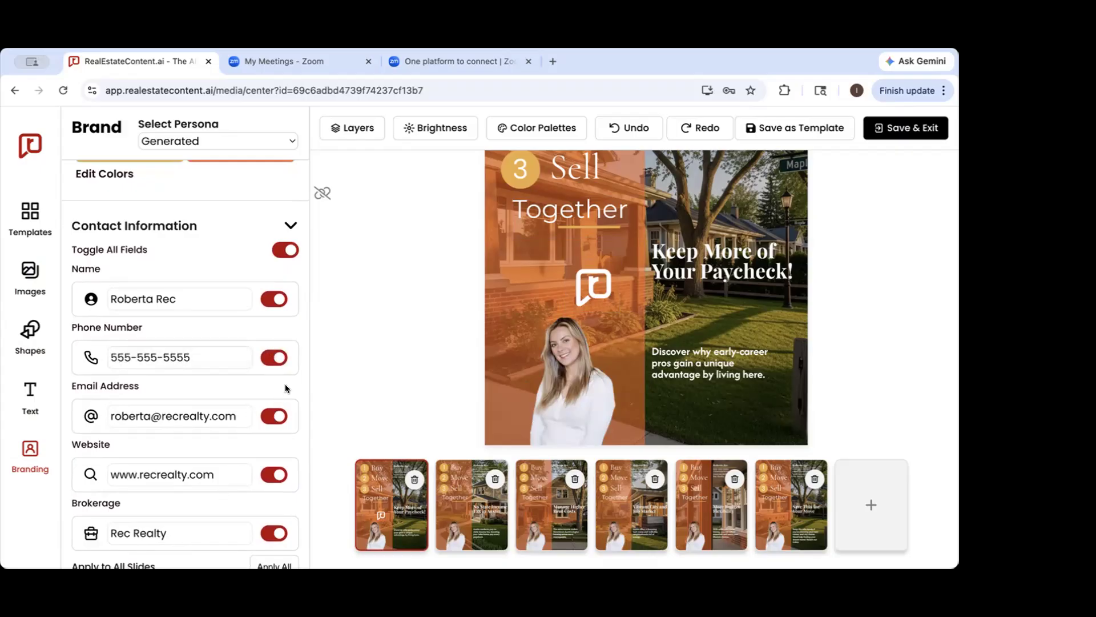
{"action": "scroll", "coordinate": [285, 389], "scroll_direction": "up", "scroll_amount": 2}
{"action": "scroll", "coordinate": [286, 389], "scroll_direction": "down", "scroll_amount": 2}
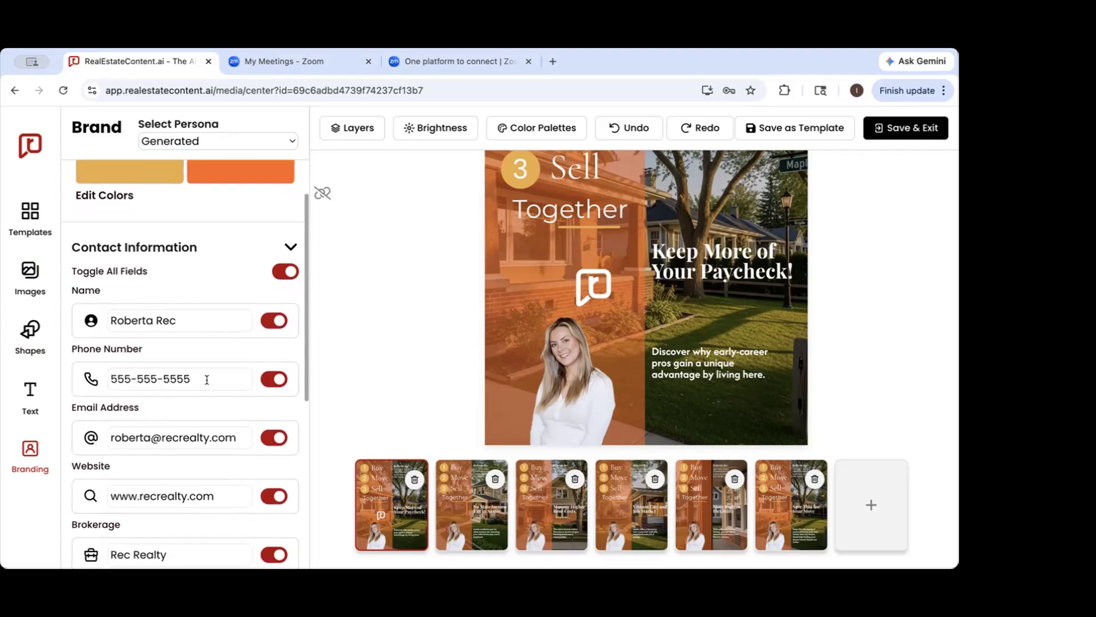
Select the brokerage and phone number fields in the contact information to check that they are editable
{"action": "scroll", "coordinate": [207, 380], "scroll_direction": "down", "scroll_amount": 1}
{"action": "left_click", "coordinate": [177, 494]}
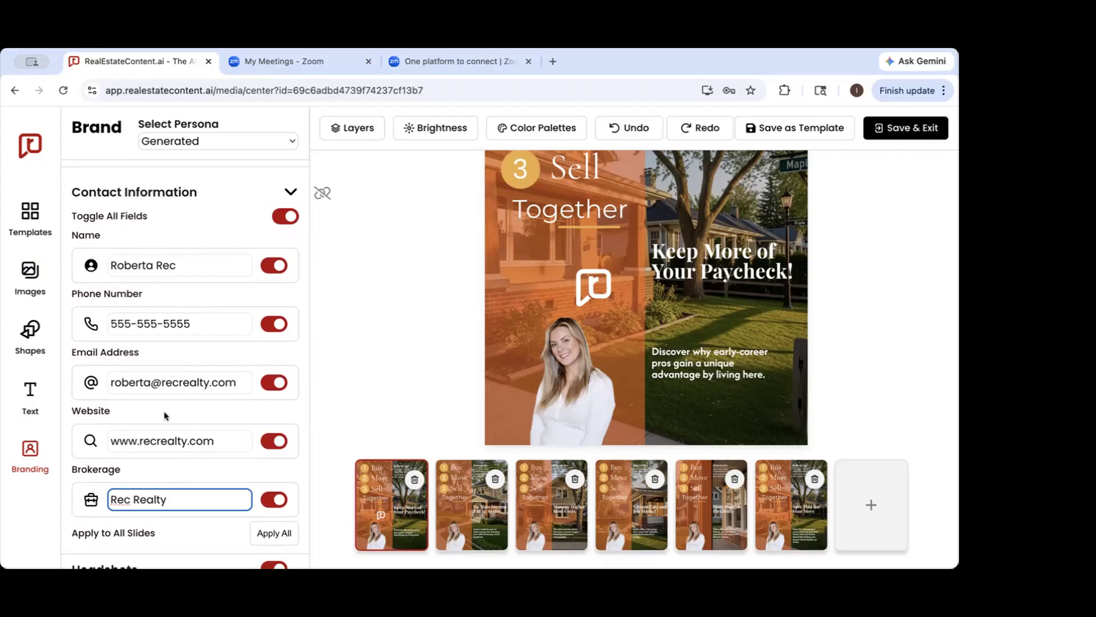
{"action": "left_click", "coordinate": [202, 324]}
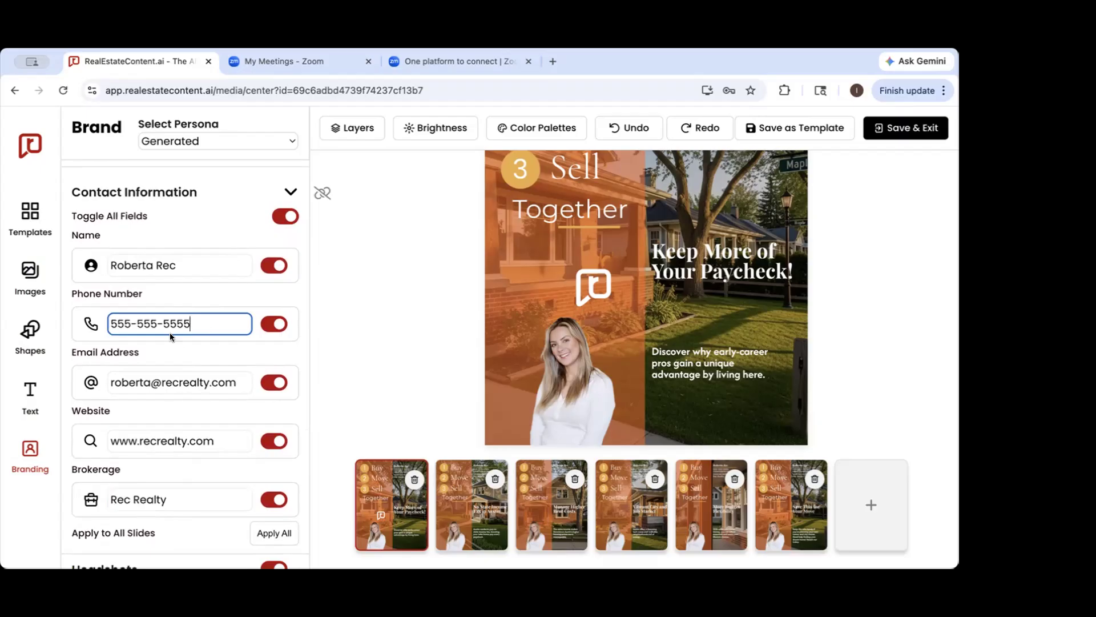
{"action": "left_click", "coordinate": [163, 472]}
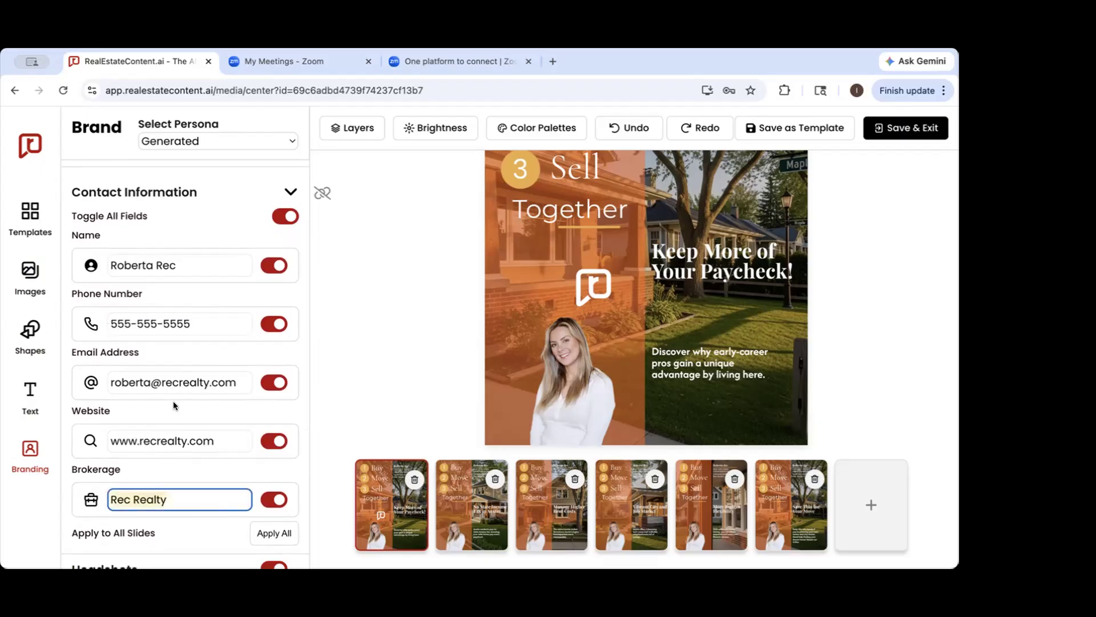
{"action": "left_click", "coordinate": [219, 465]}
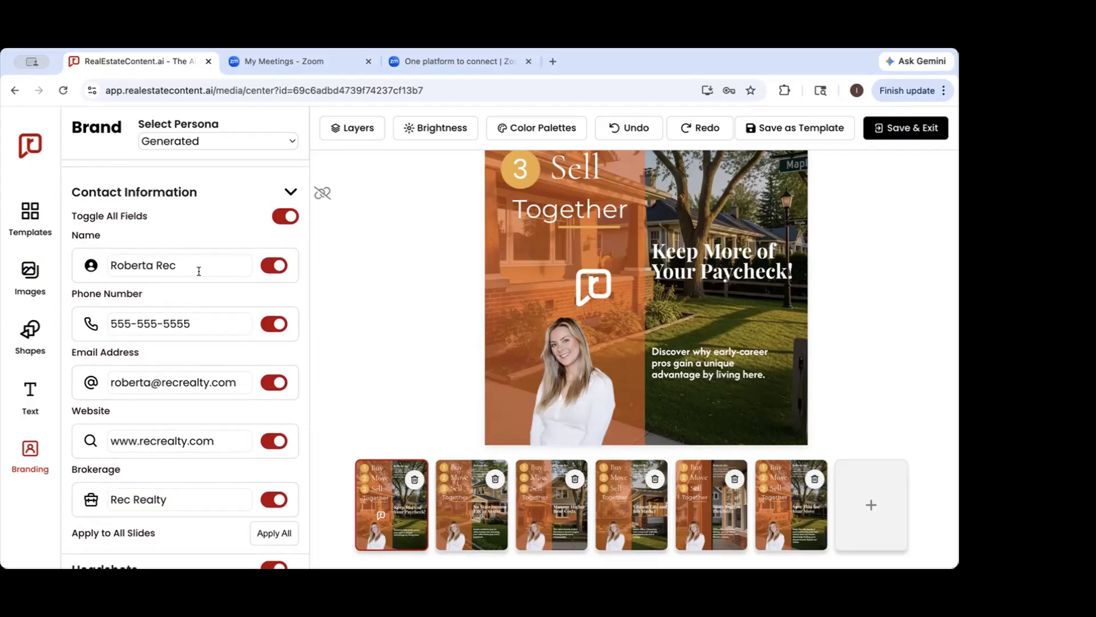
Examine the contact details, logo and headshot on the first slide alongside the branding toggles and the Apply to All Slides option
{"action": "scroll", "coordinate": [691, 208], "scroll_direction": "up", "scroll_amount": 5}
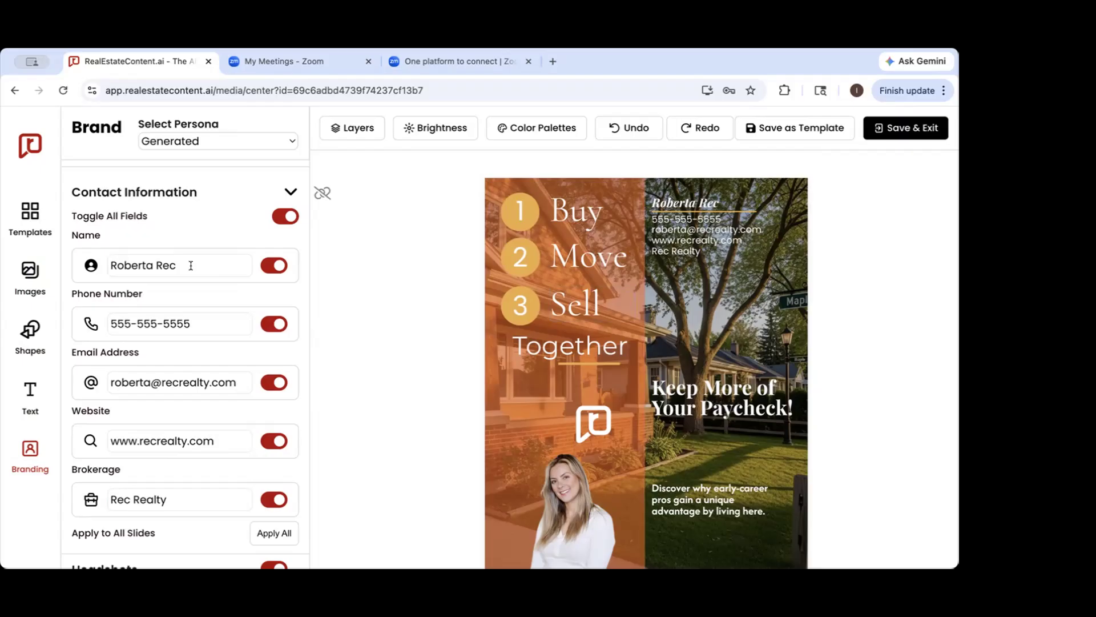
{"action": "scroll", "coordinate": [191, 266], "scroll_direction": "down", "scroll_amount": 2}
{"action": "scroll", "coordinate": [415, 350], "scroll_direction": "down", "scroll_amount": 2}
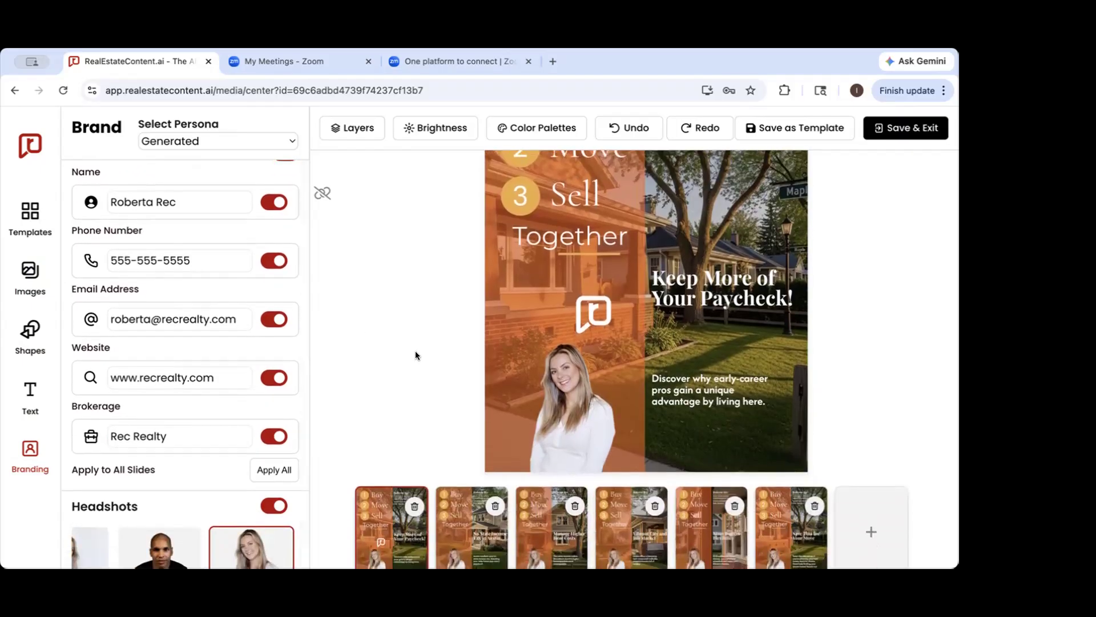
{"action": "scroll", "coordinate": [415, 350], "scroll_direction": "down", "scroll_amount": 1}
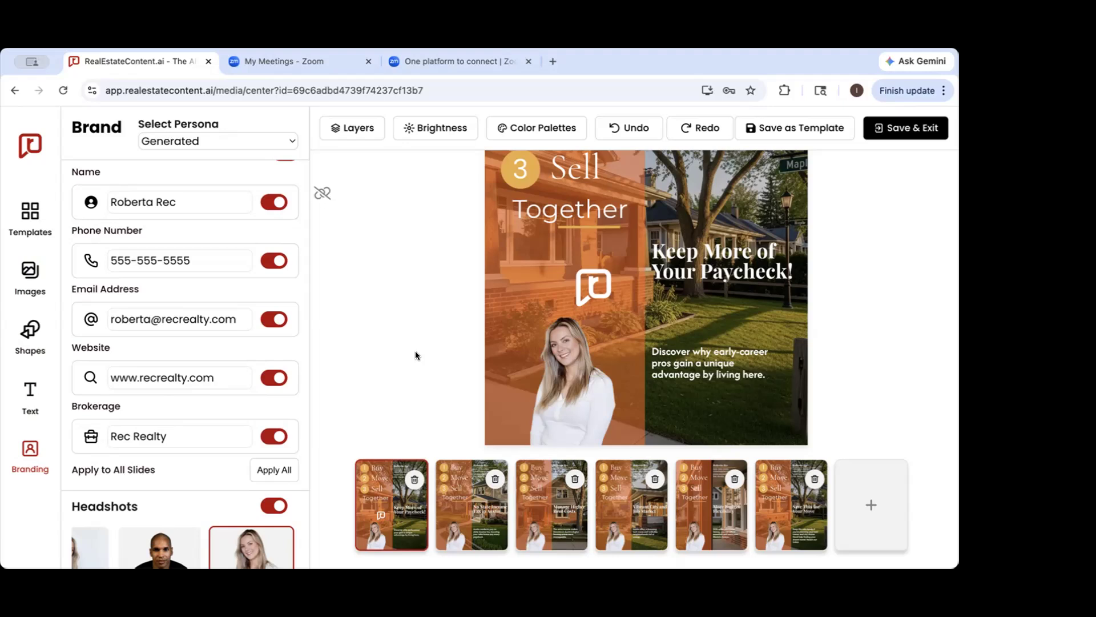
{"action": "scroll", "coordinate": [266, 281], "scroll_direction": "up", "scroll_amount": 2}
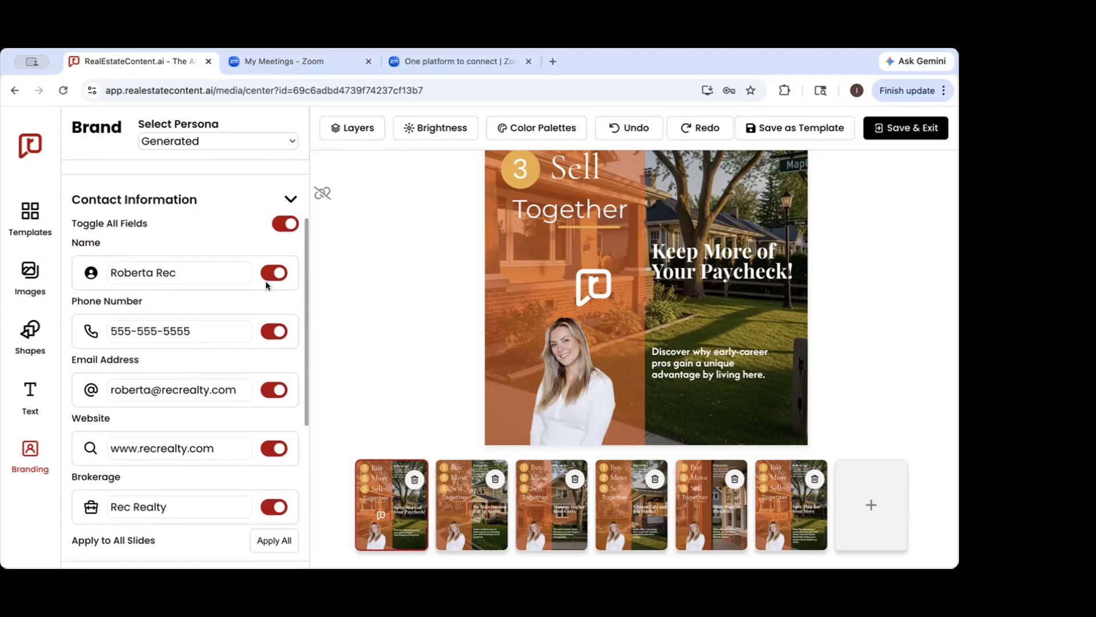
{"action": "scroll", "coordinate": [280, 246], "scroll_direction": "down", "scroll_amount": 3}
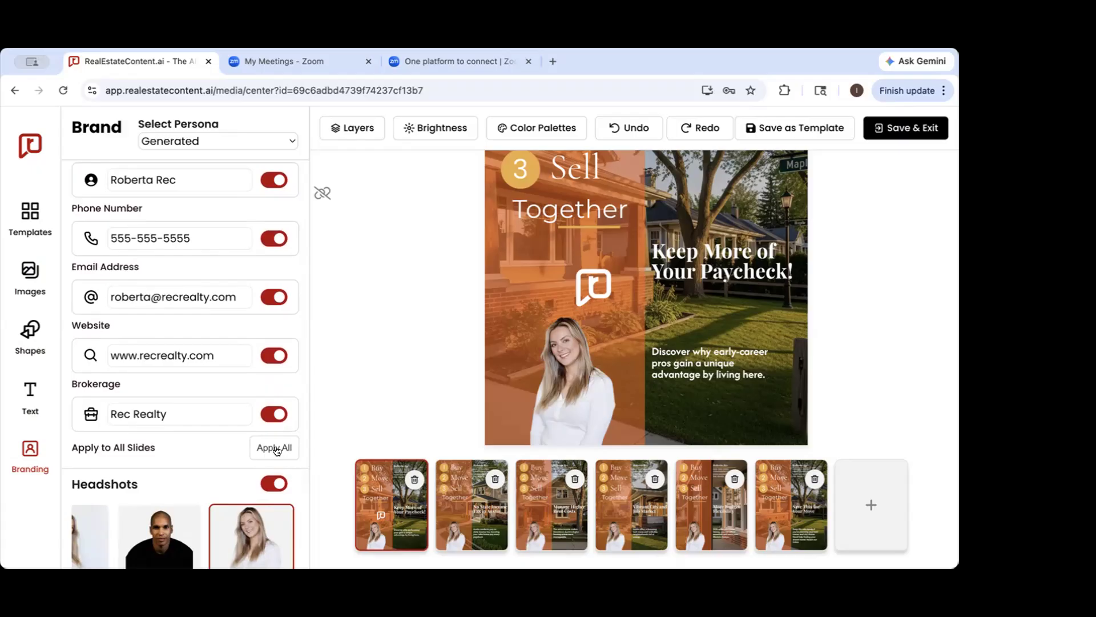
{"action": "scroll", "coordinate": [277, 450], "scroll_direction": "up", "scroll_amount": 2}
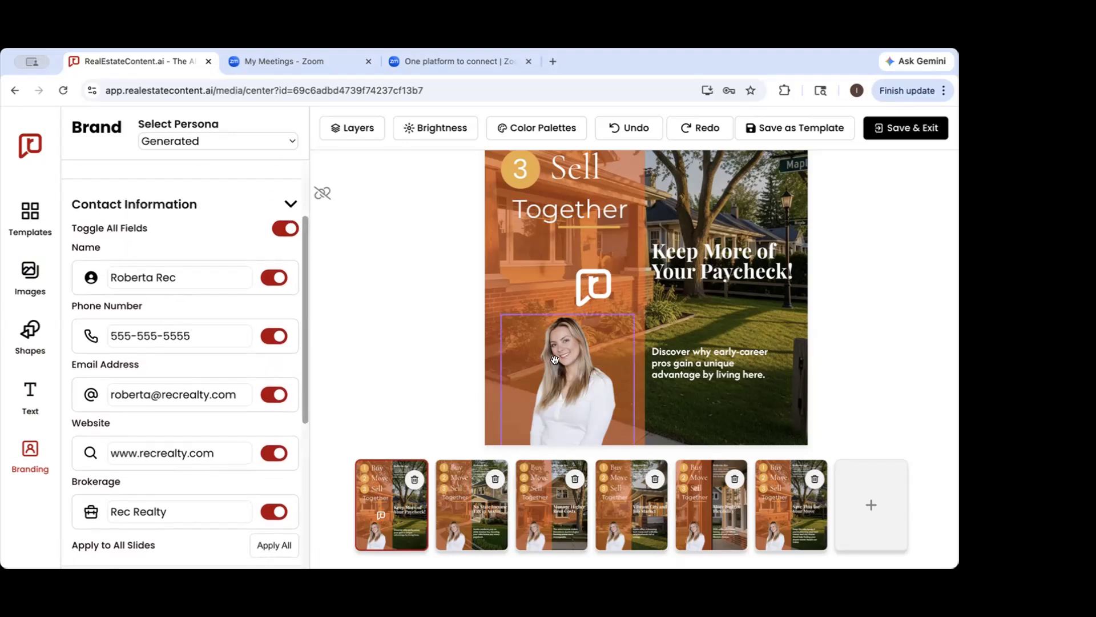
{"action": "scroll", "coordinate": [554, 360], "scroll_direction": "up", "scroll_amount": 3}
{"action": "scroll", "coordinate": [554, 360], "scroll_direction": "down", "scroll_amount": 2}
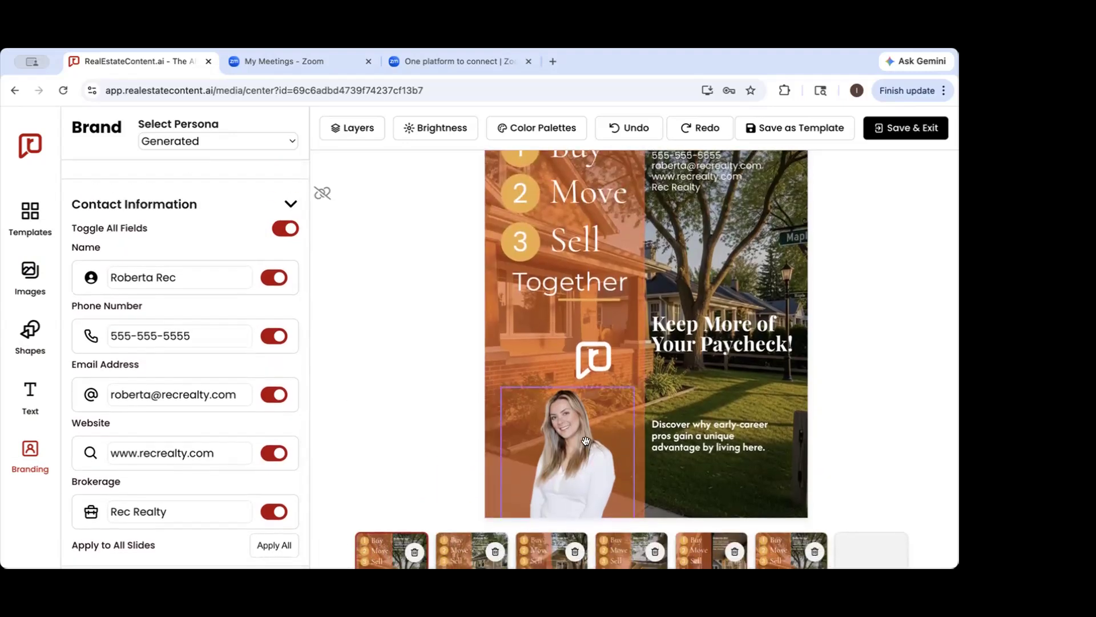
{"action": "scroll", "coordinate": [615, 430], "scroll_direction": "up", "scroll_amount": 3}
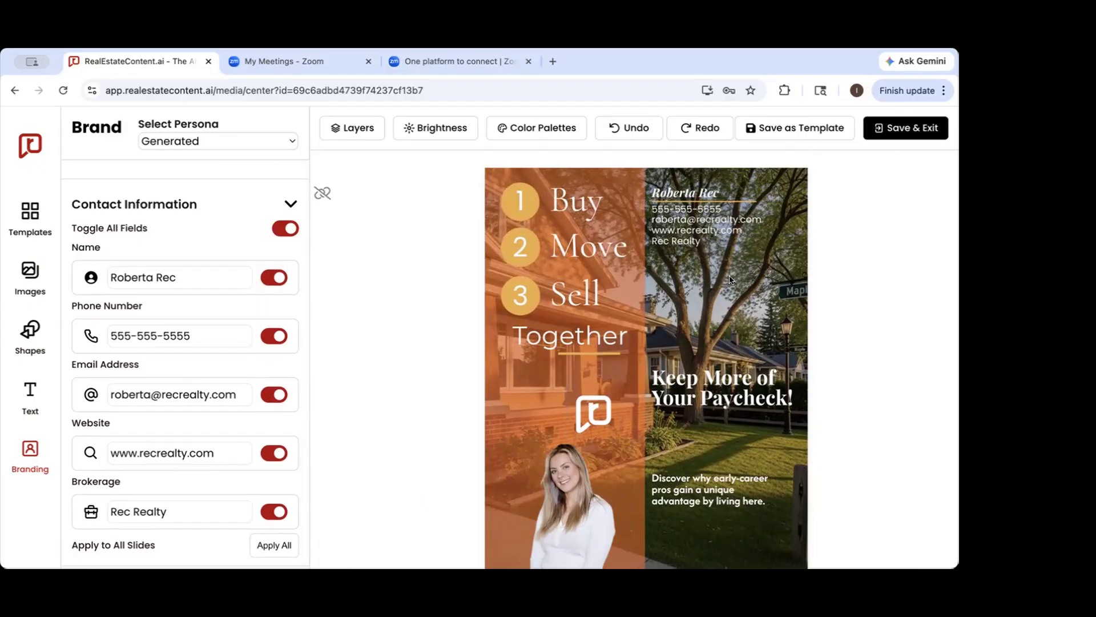
{"action": "scroll", "coordinate": [730, 280], "scroll_direction": "down", "scroll_amount": 3}
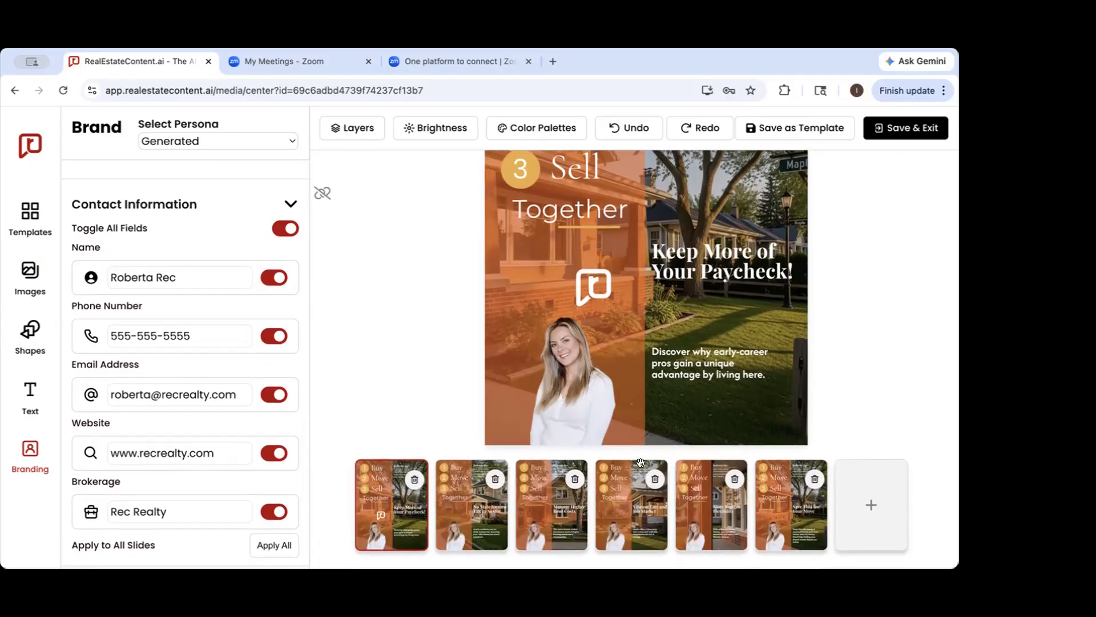
Open the fifth slide, "More Budget Flexibility", and review its contact details and headshot
{"action": "left_click", "coordinate": [703, 521]}
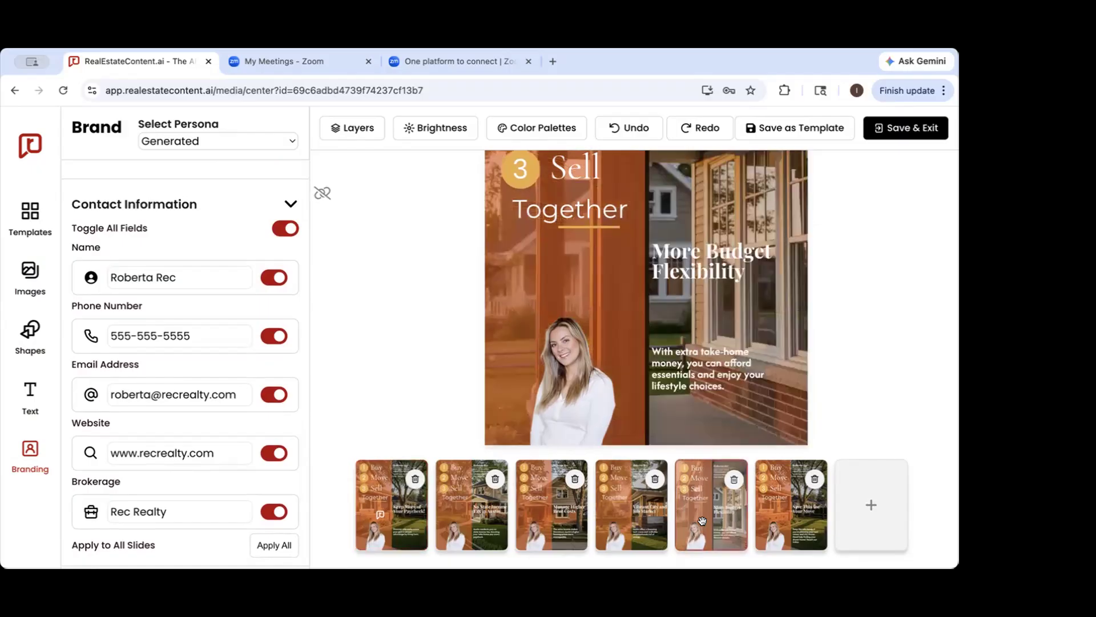
{"action": "scroll", "coordinate": [703, 522], "scroll_direction": "up", "scroll_amount": 2}
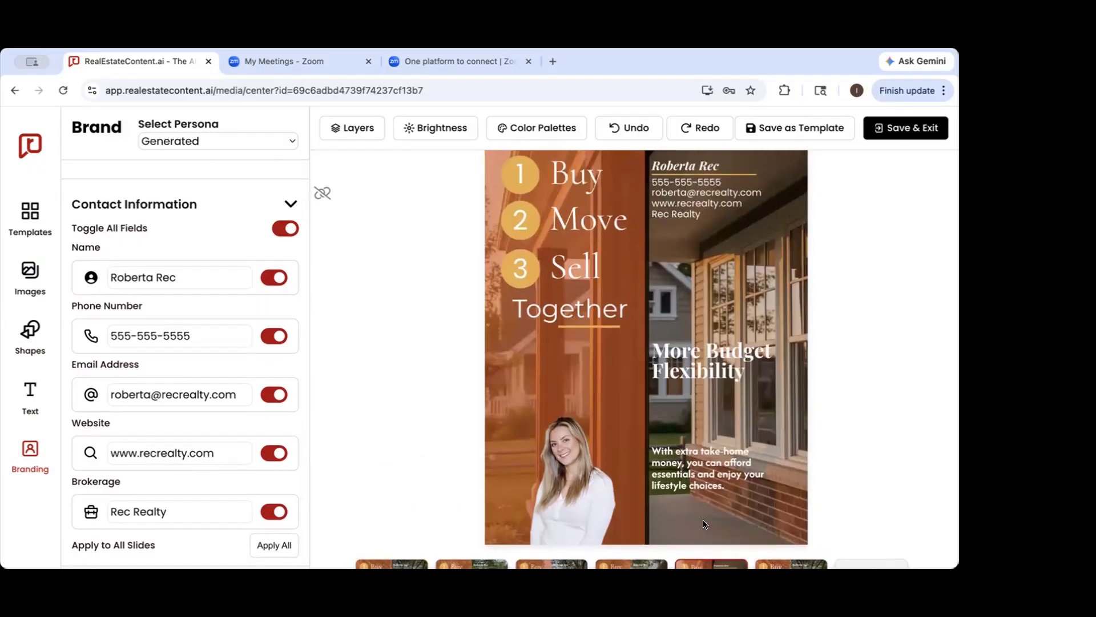
{"action": "scroll", "coordinate": [705, 524], "scroll_direction": "down", "scroll_amount": 2}
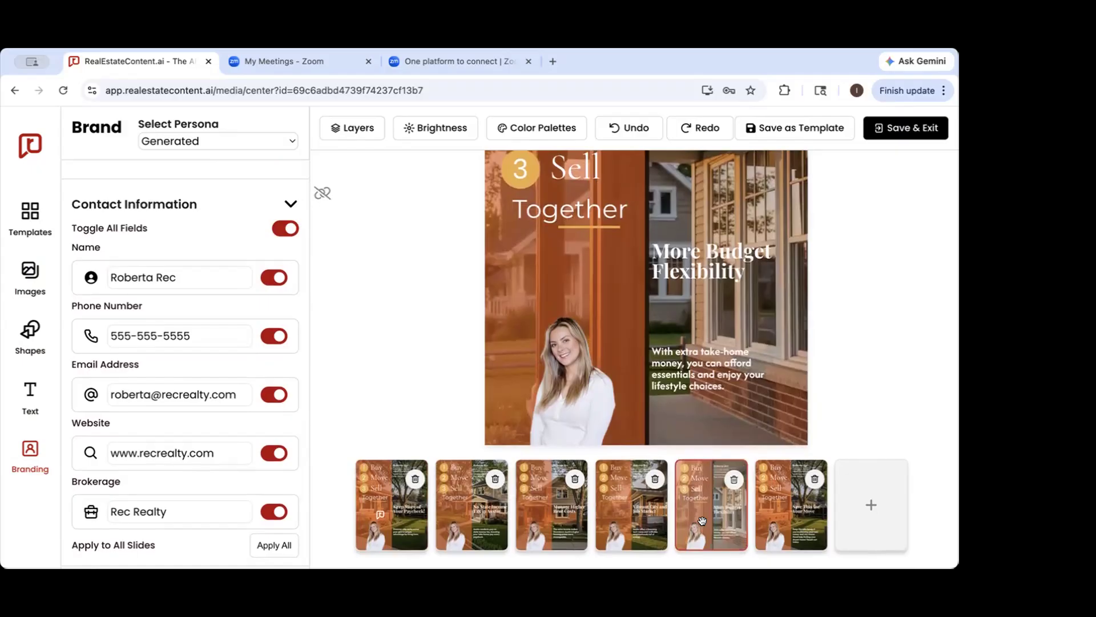
Return to the first slide, "Keep More of Your Paycheck!", and look over its contact details, logo and headshot
{"action": "left_click", "coordinate": [378, 470]}
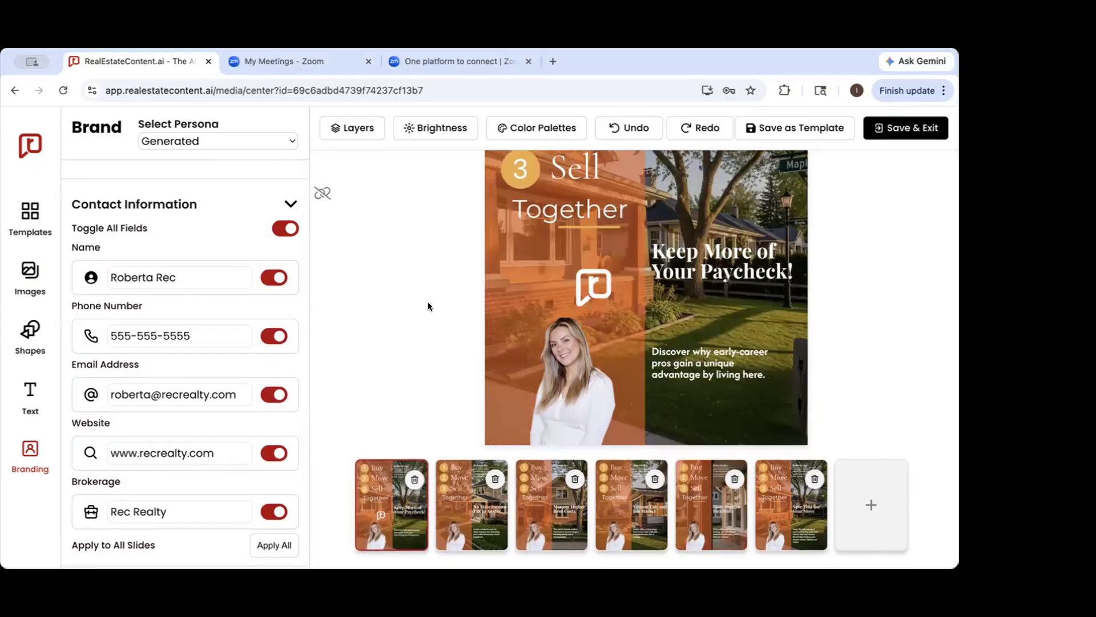
{"action": "scroll", "coordinate": [428, 303], "scroll_direction": "up", "scroll_amount": 4}
{"action": "scroll", "coordinate": [428, 303], "scroll_direction": "down", "scroll_amount": 2}
{"action": "scroll", "coordinate": [429, 306], "scroll_direction": "down", "scroll_amount": 2}
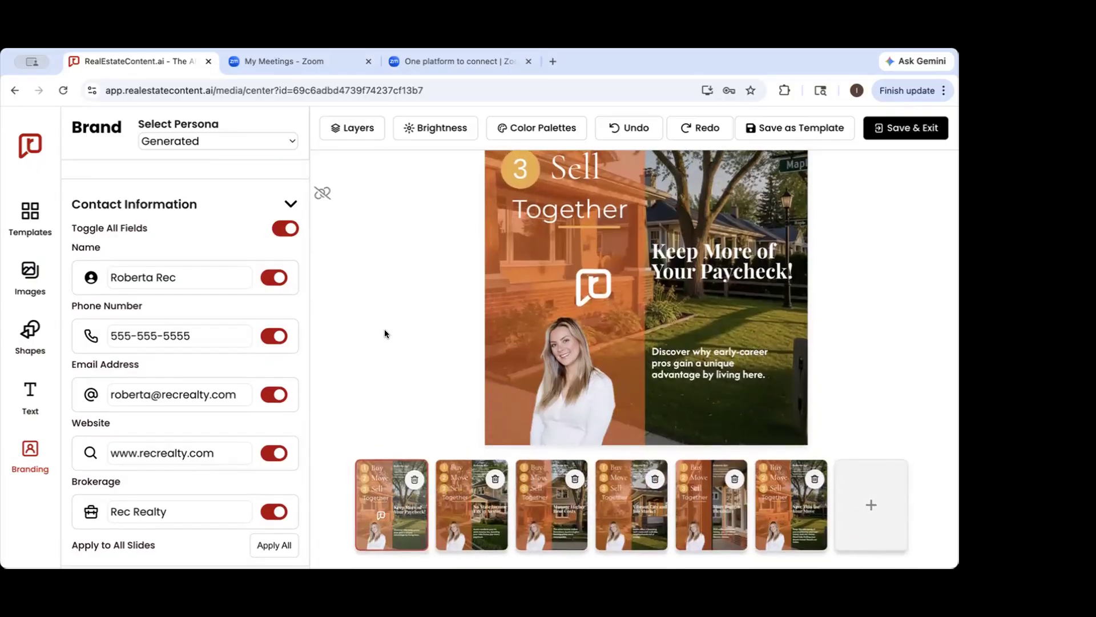
{"action": "scroll", "coordinate": [396, 271], "scroll_direction": "up", "scroll_amount": 4}
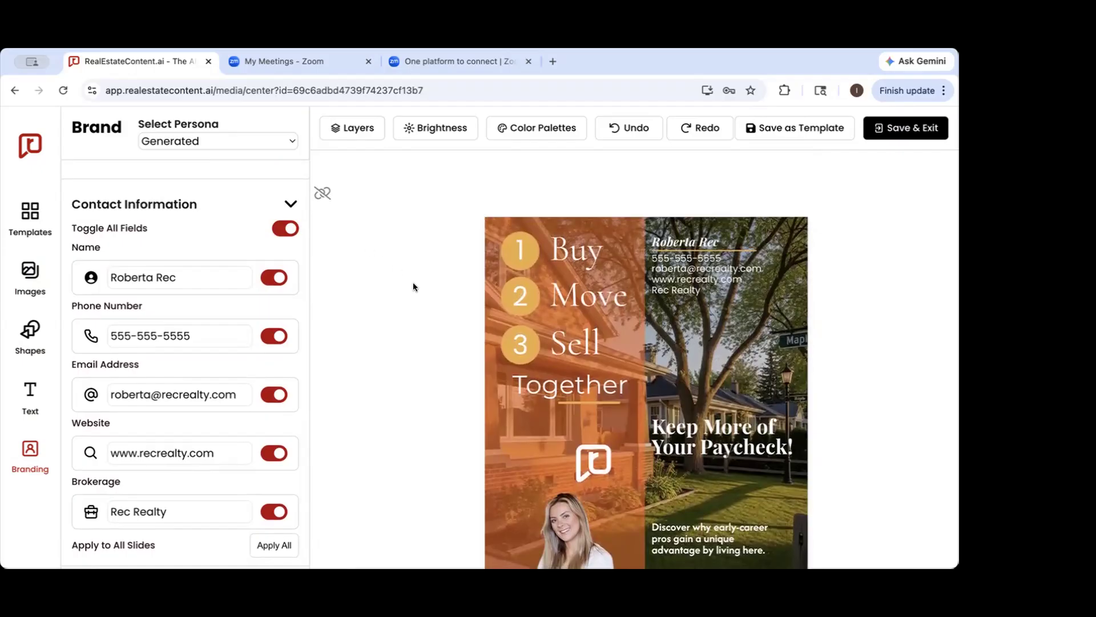
{"action": "scroll", "coordinate": [411, 288], "scroll_direction": "down", "scroll_amount": 3}
Examine the first slide's layer list from the contact fields to the background image, selecting the Square layer to identify it
{"action": "left_click", "coordinate": [354, 128]}
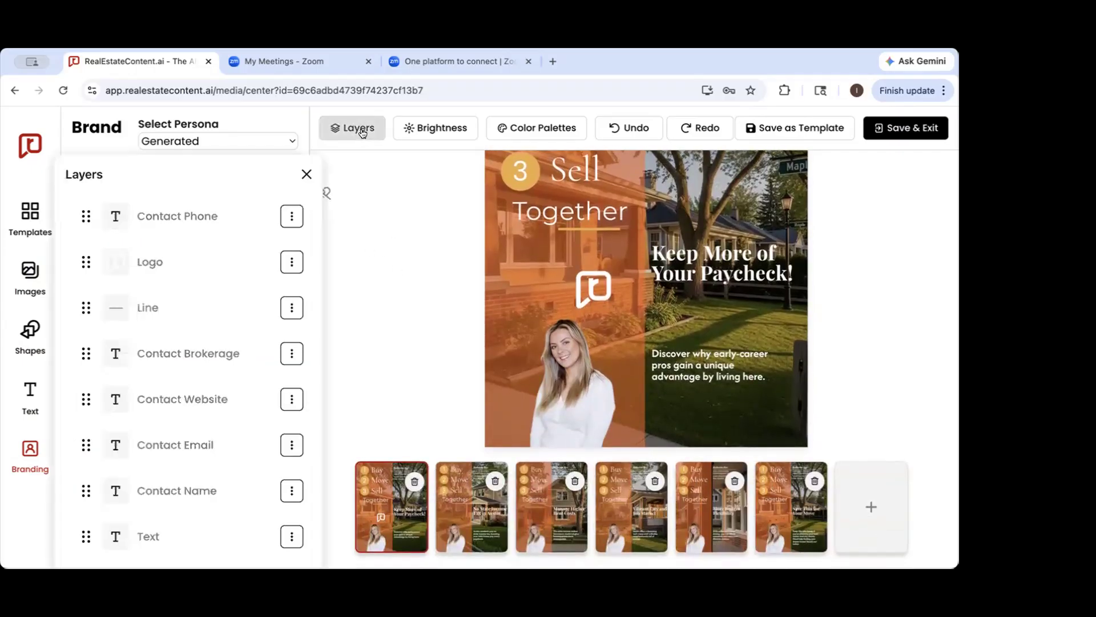
{"action": "left_click", "coordinate": [307, 174]}
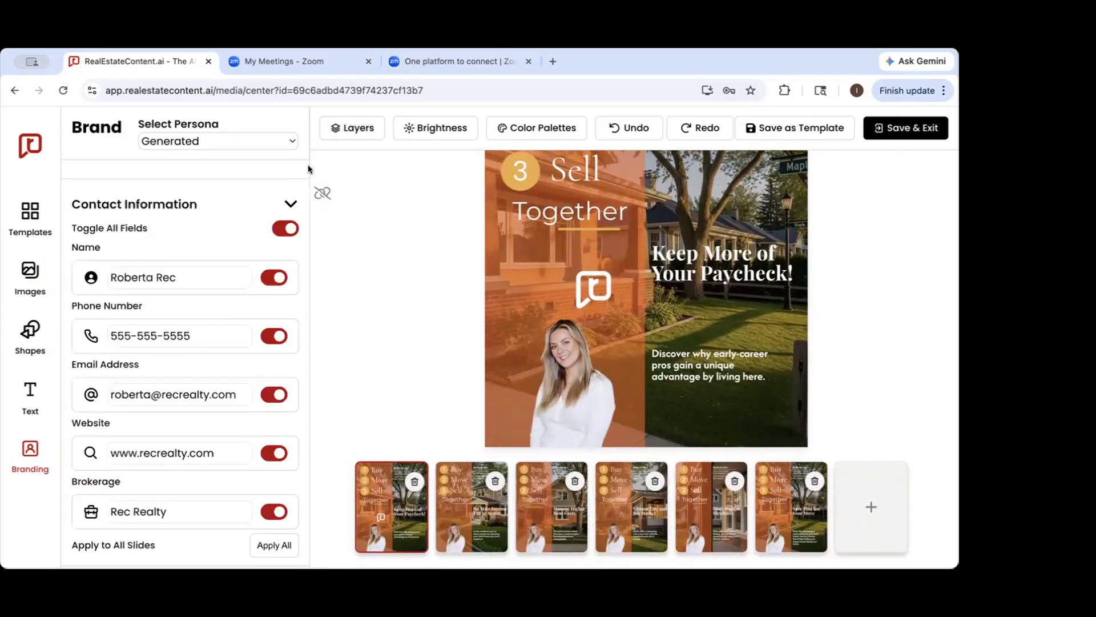
{"action": "left_click", "coordinate": [354, 128]}
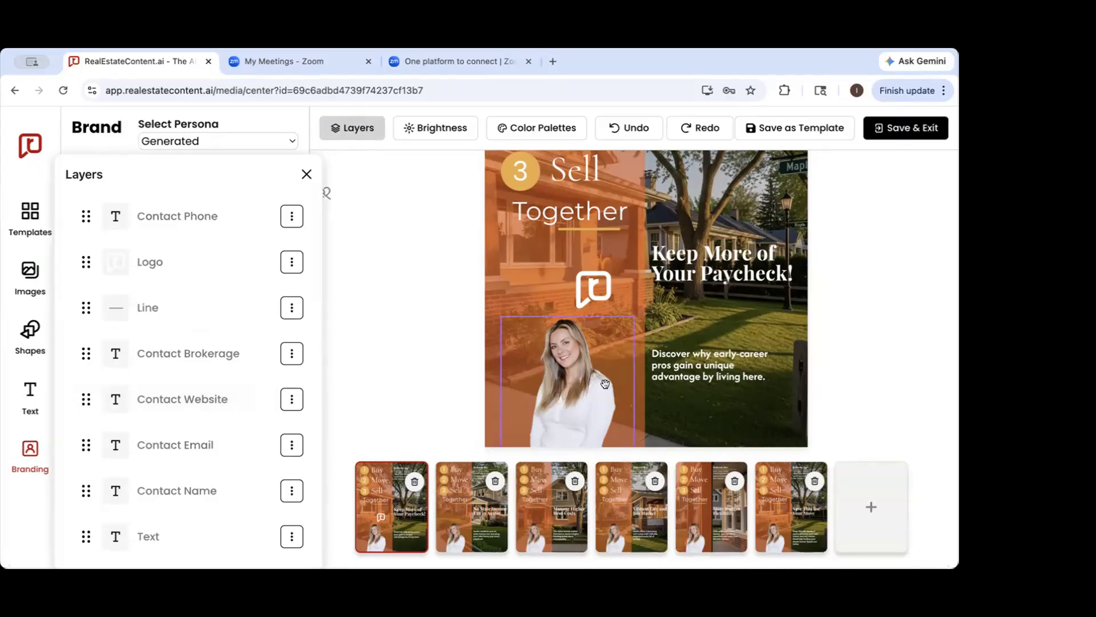
{"action": "scroll", "coordinate": [148, 371], "scroll_direction": "down", "scroll_amount": 8}
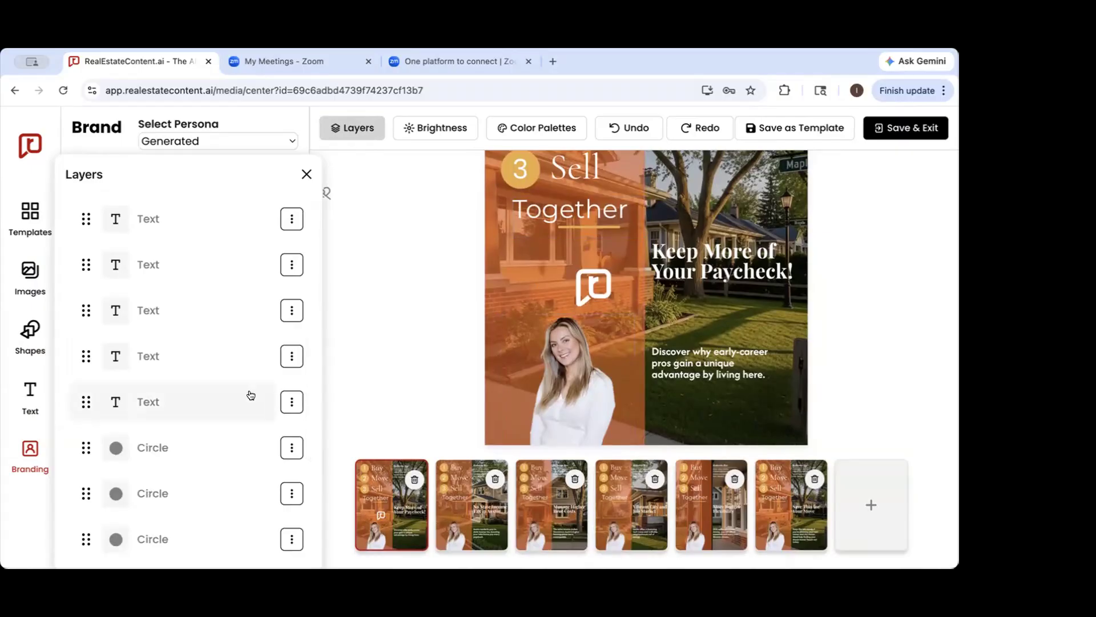
{"action": "scroll", "coordinate": [178, 445], "scroll_direction": "down", "scroll_amount": 5}
{"action": "scroll", "coordinate": [182, 446], "scroll_direction": "down", "scroll_amount": 1}
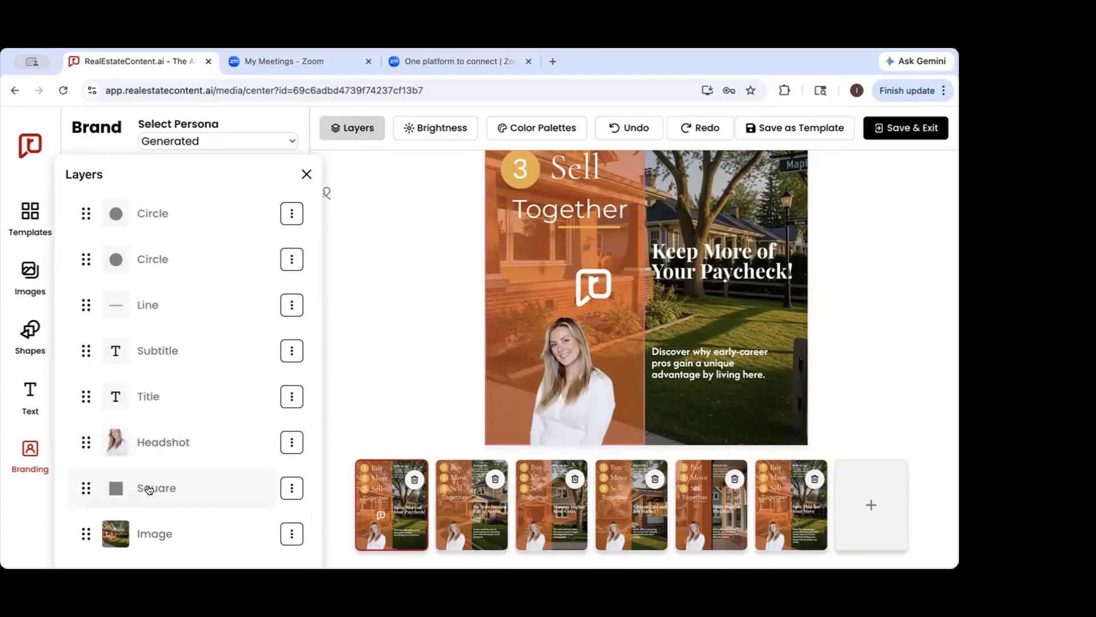
{"action": "left_click", "coordinate": [84, 488]}
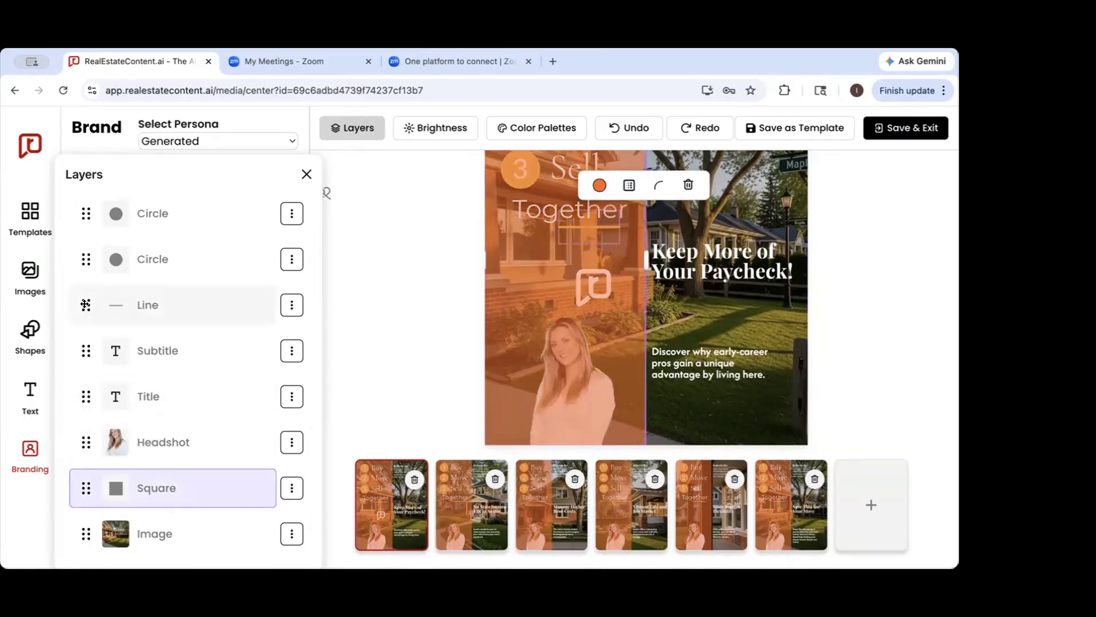
{"action": "left_click", "coordinate": [910, 222]}
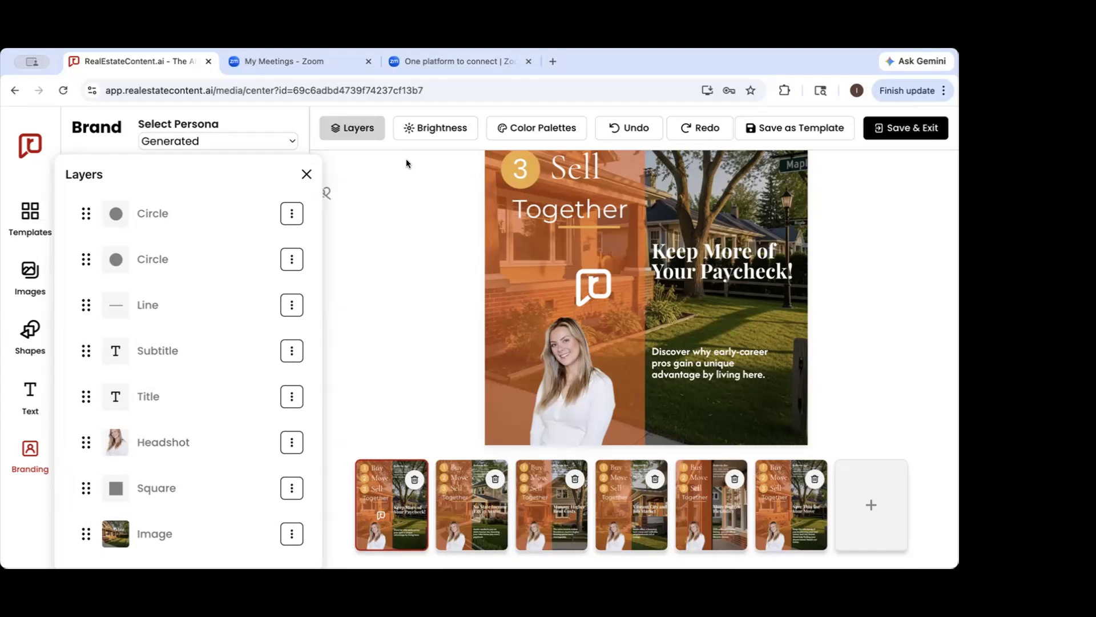
{"action": "left_click", "coordinate": [304, 172]}
Try Light strength with a White tint in the first slide's brightness settings, and restore Dark strength with a Black tint
{"action": "left_click", "coordinate": [433, 128]}
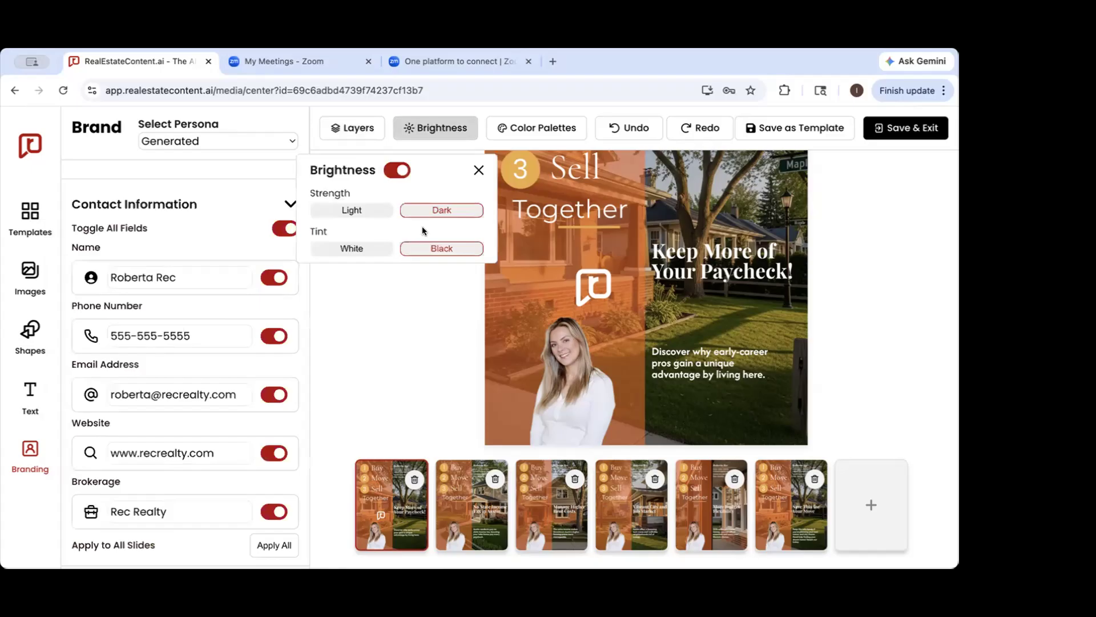
{"action": "left_click", "coordinate": [370, 211]}
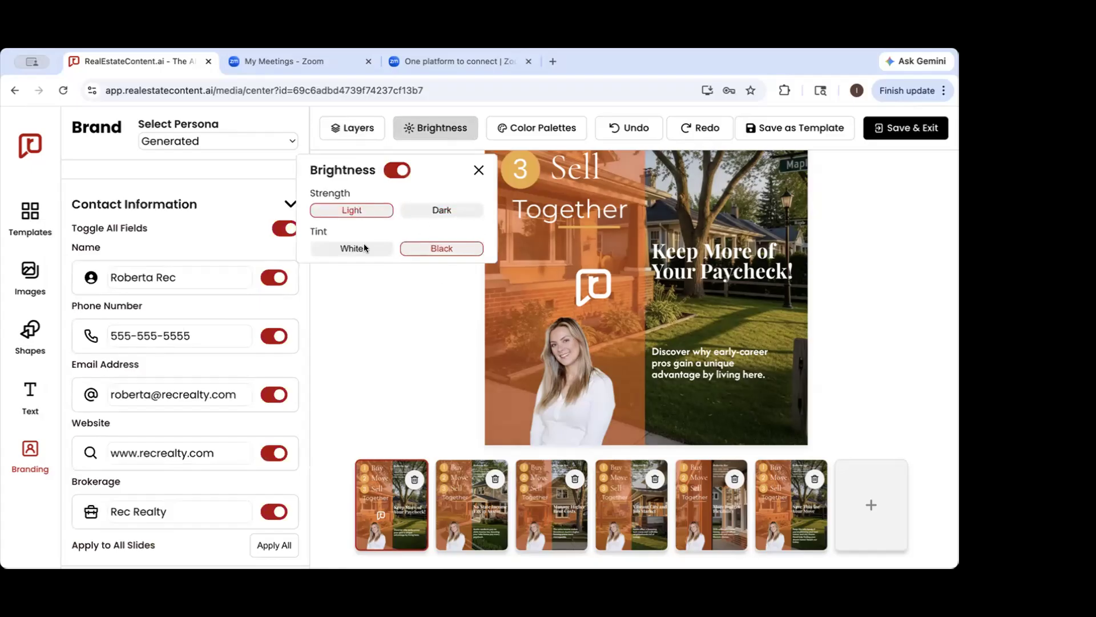
{"action": "left_click", "coordinate": [365, 249]}
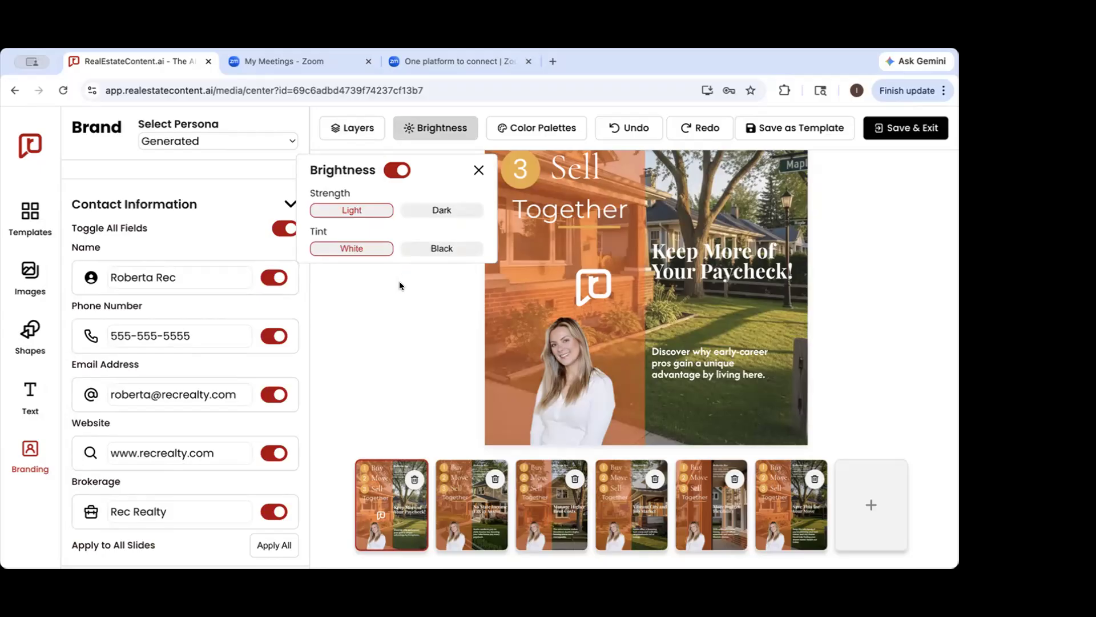
{"action": "left_click", "coordinate": [421, 209]}
{"action": "left_click", "coordinate": [421, 250]}
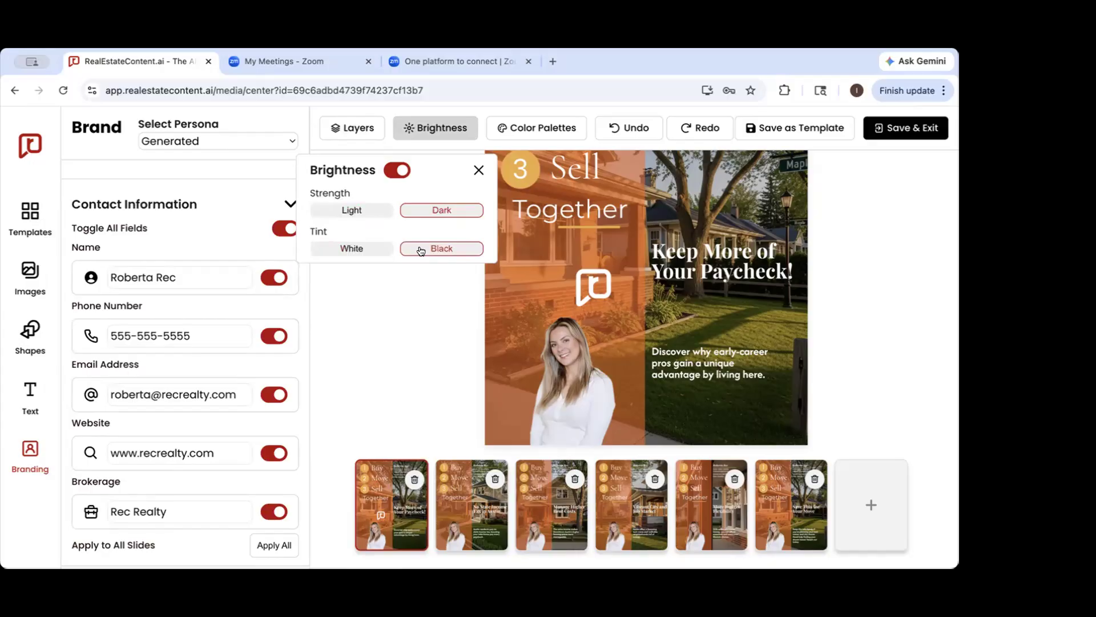
{"action": "left_click", "coordinate": [480, 171]}
Browse the available color palettes and close them without applying one
{"action": "left_click", "coordinate": [522, 135]}
{"action": "scroll", "coordinate": [398, 378], "scroll_direction": "down", "scroll_amount": 10}
{"action": "scroll", "coordinate": [399, 379], "scroll_direction": "down", "scroll_amount": 10}
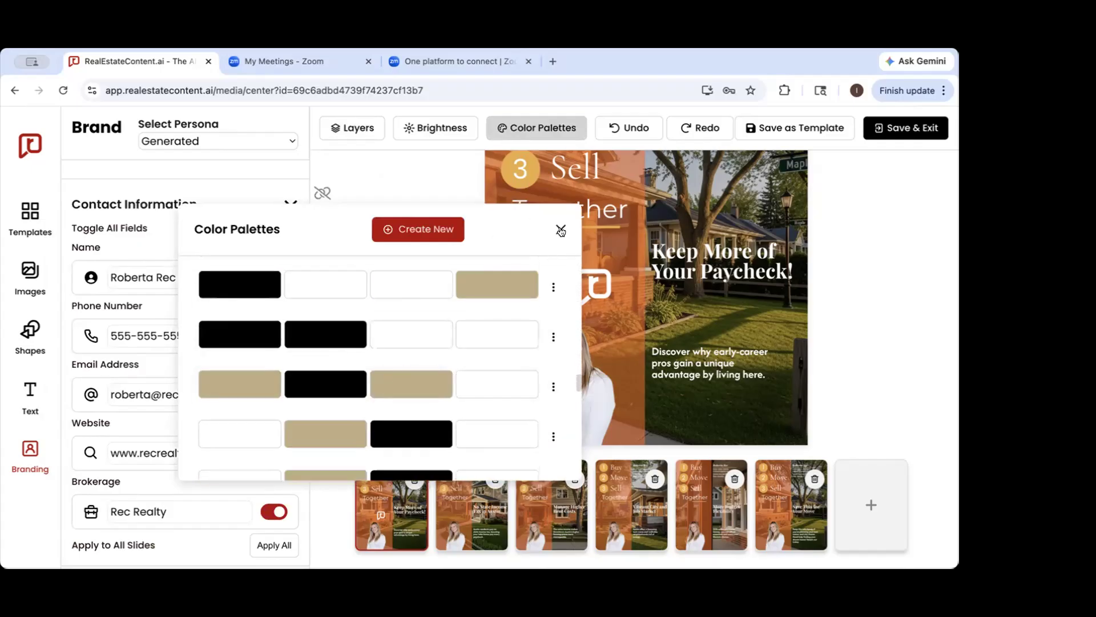
{"action": "left_click", "coordinate": [560, 230]}
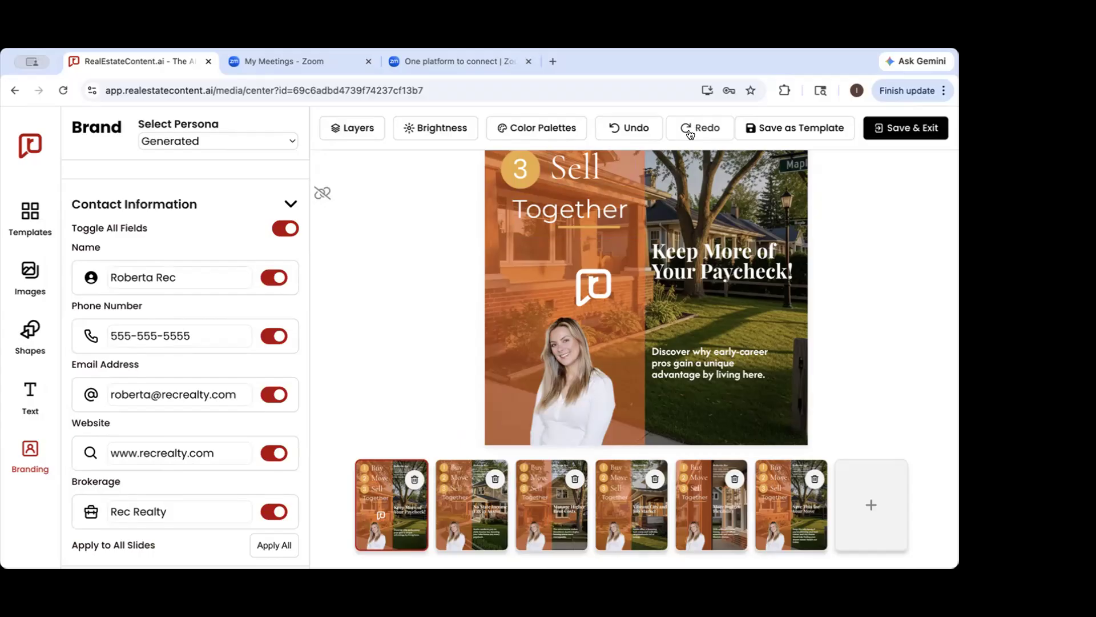
Link the slides so that layout edits made on the first slide carry over to all of them
{"action": "scroll", "coordinate": [427, 301], "scroll_direction": "up", "scroll_amount": 2}
{"action": "scroll", "coordinate": [401, 287], "scroll_direction": "up", "scroll_amount": 2}
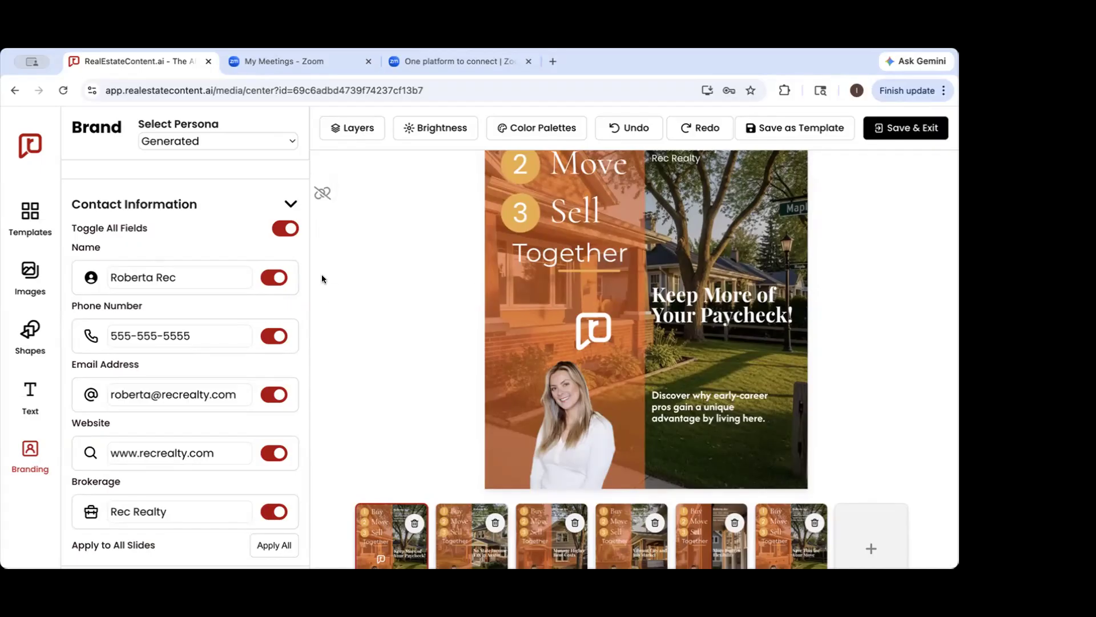
{"action": "scroll", "coordinate": [326, 288], "scroll_direction": "up", "scroll_amount": 4}
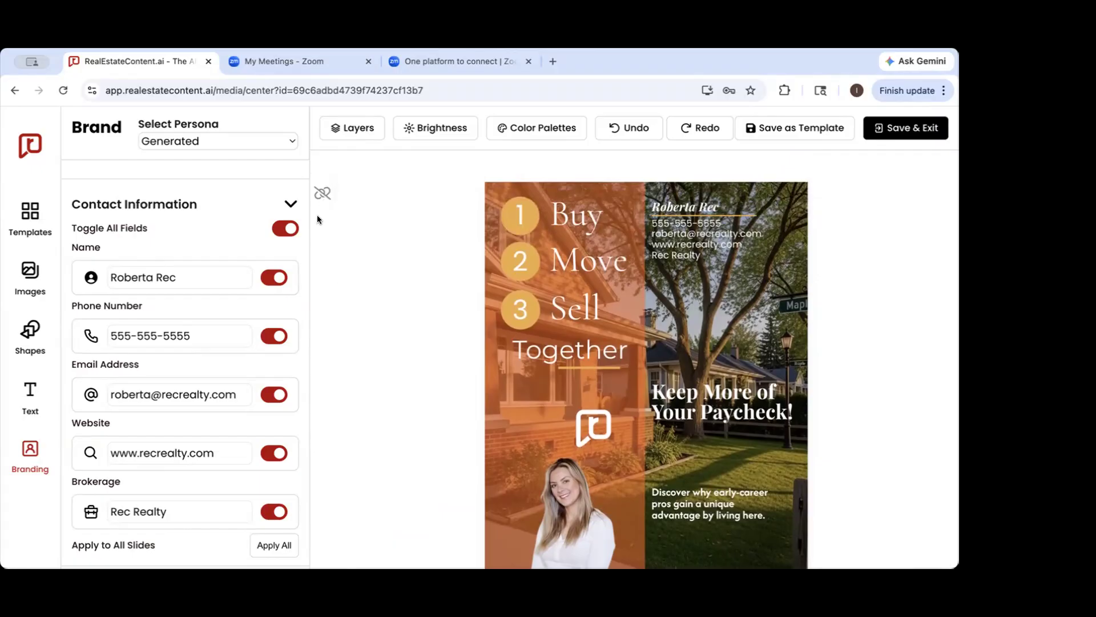
{"action": "left_click", "coordinate": [322, 193]}
{"action": "left_click", "coordinate": [322, 193]}
{"action": "left_click", "coordinate": [322, 192]}
Move the first slide's title up beside "Together" and shift the description text up and left so it overlaps the headshot
{"action": "scroll", "coordinate": [338, 399], "scroll_direction": "down", "scroll_amount": 2}
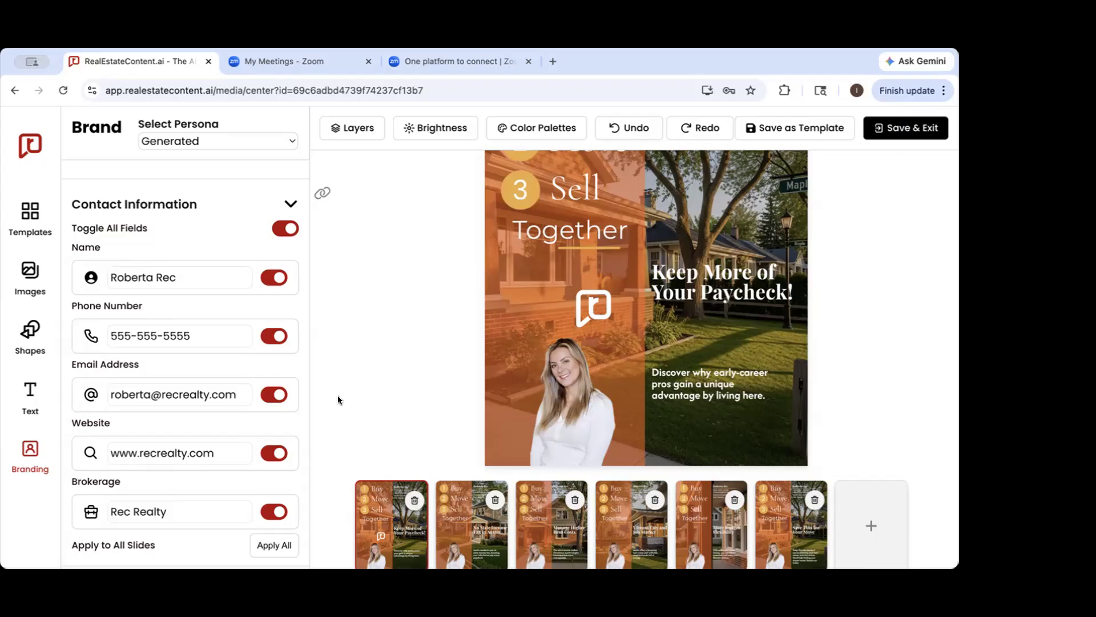
{"action": "scroll", "coordinate": [628, 399], "scroll_direction": "up", "scroll_amount": 2}
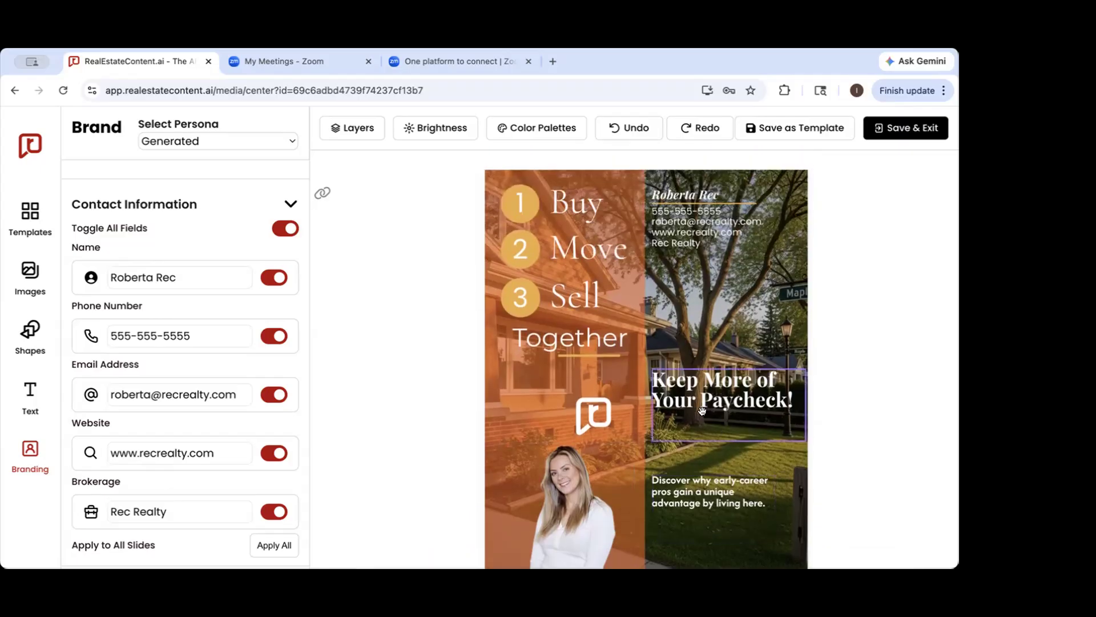
{"action": "scroll", "coordinate": [737, 410], "scroll_direction": "down", "scroll_amount": 3}
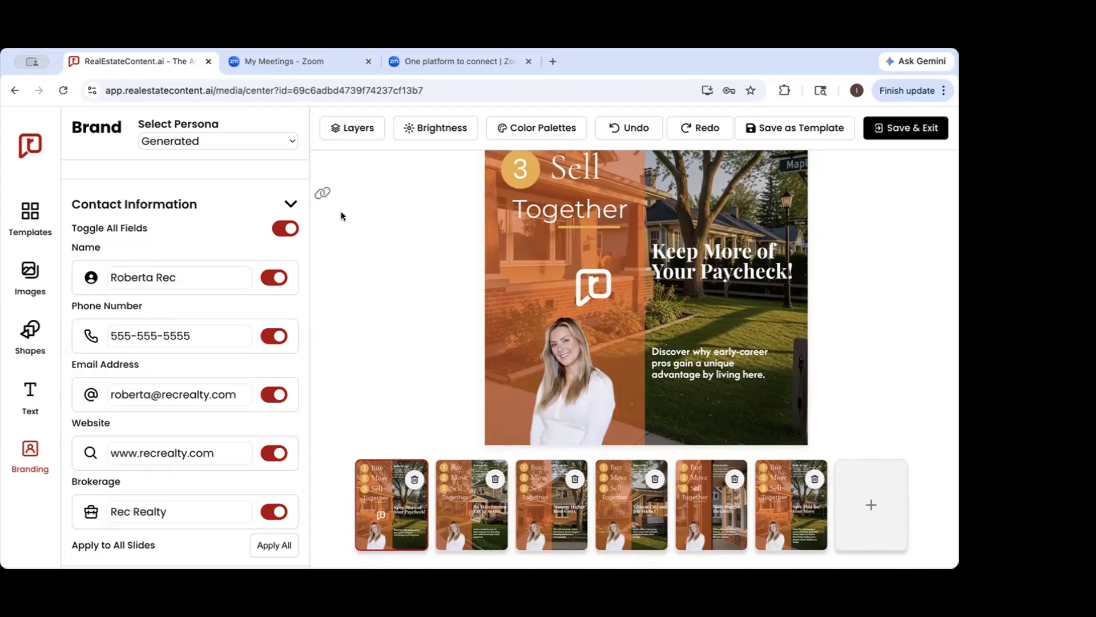
{"action": "left_click_drag", "start_coordinate": [734, 270], "coordinate": [735, 190]}
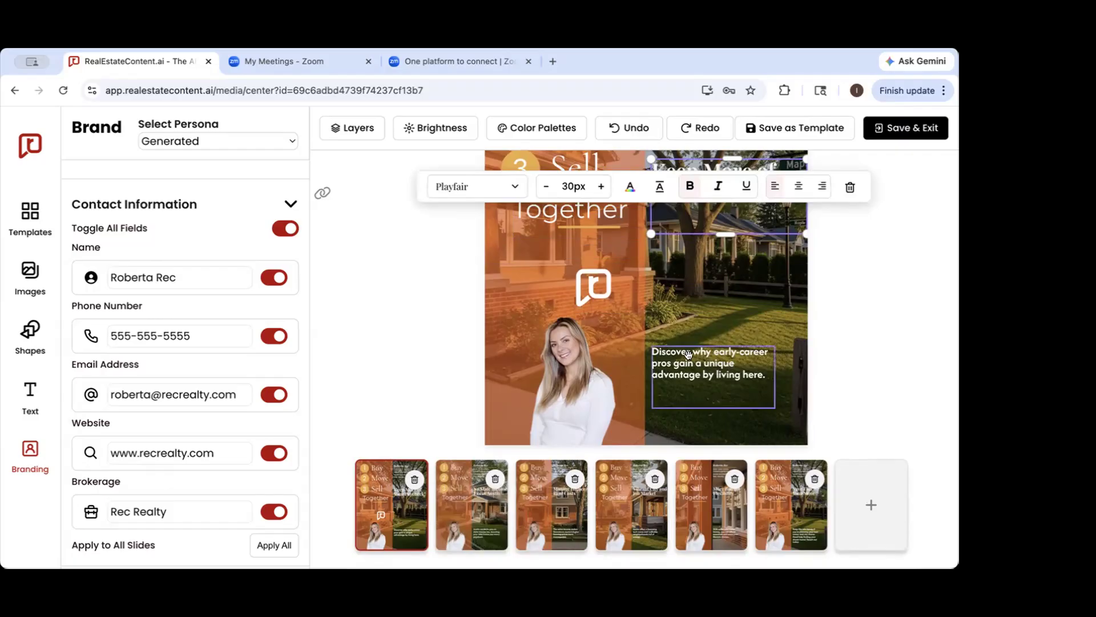
{"action": "left_click_drag", "start_coordinate": [692, 363], "coordinate": [636, 337]}
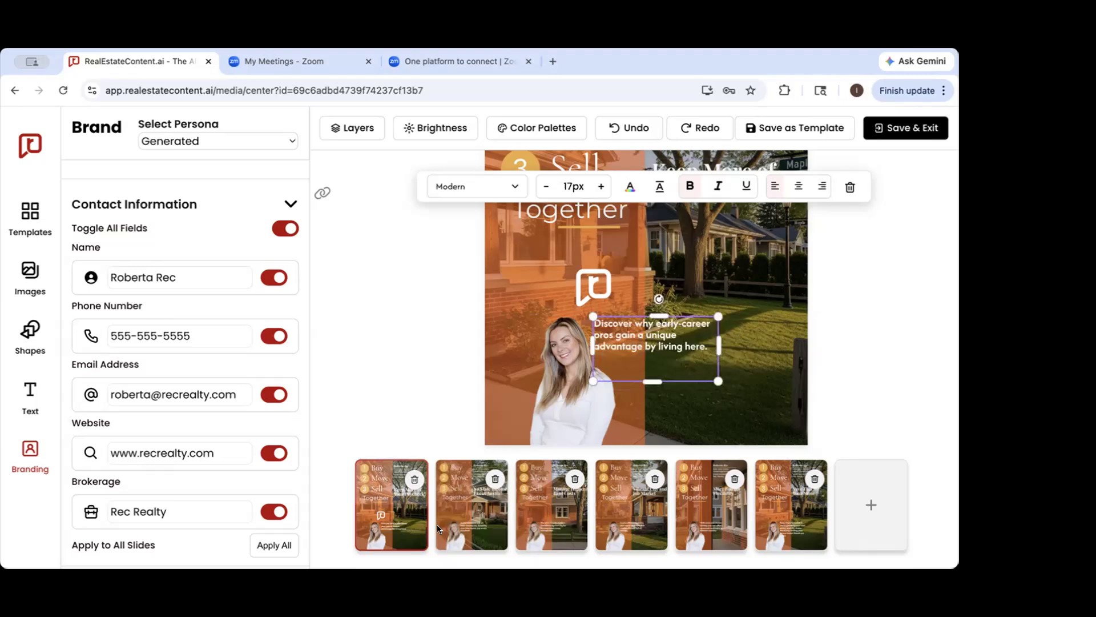
Check the title and description positions on slides two through six, and return to the first slide
{"action": "left_click", "coordinate": [493, 520]}
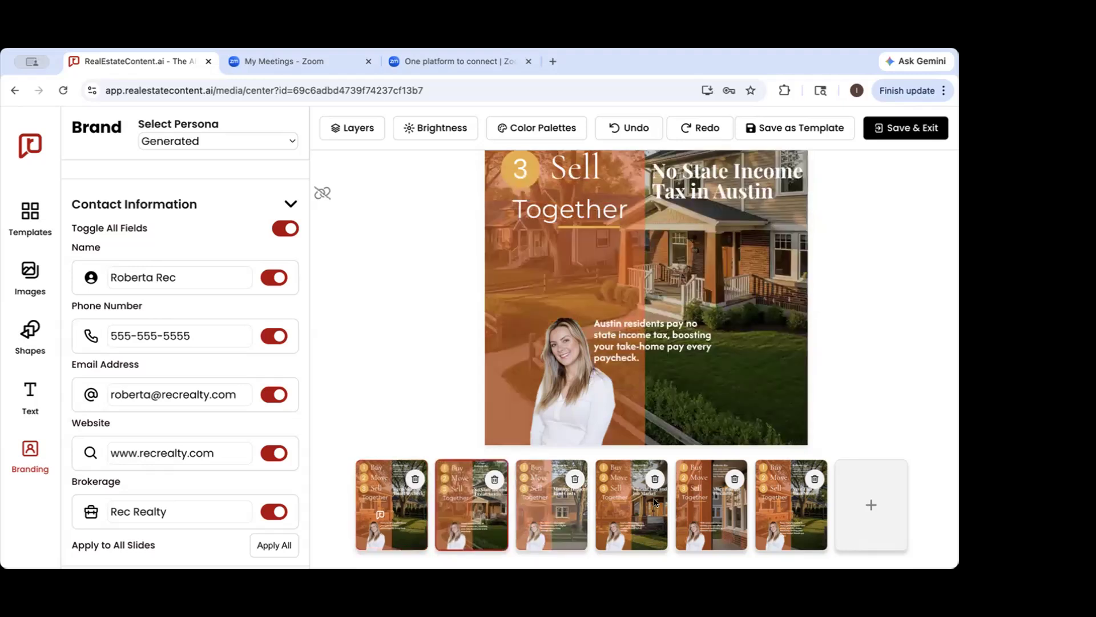
{"action": "left_click", "coordinate": [568, 511]}
{"action": "left_click", "coordinate": [645, 508]}
{"action": "left_click", "coordinate": [703, 512]}
{"action": "left_click", "coordinate": [764, 525]}
{"action": "left_click", "coordinate": [380, 525]}
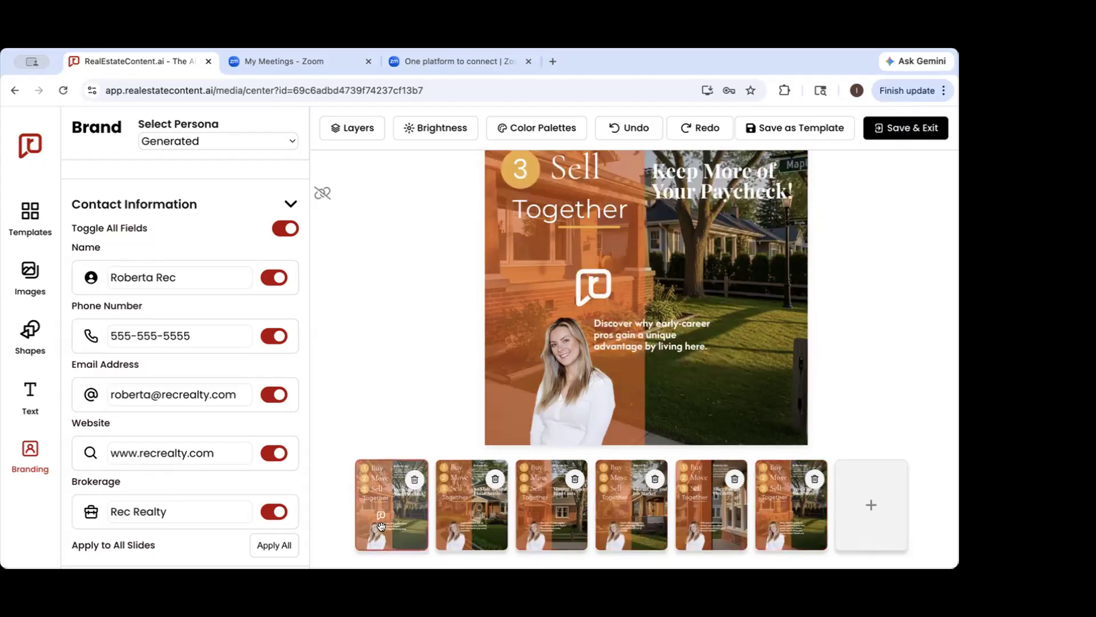
With the slides unlinked, move the first slide's title down beside the logo, just above the description text
{"action": "scroll", "coordinate": [690, 329], "scroll_direction": "up", "scroll_amount": 1}
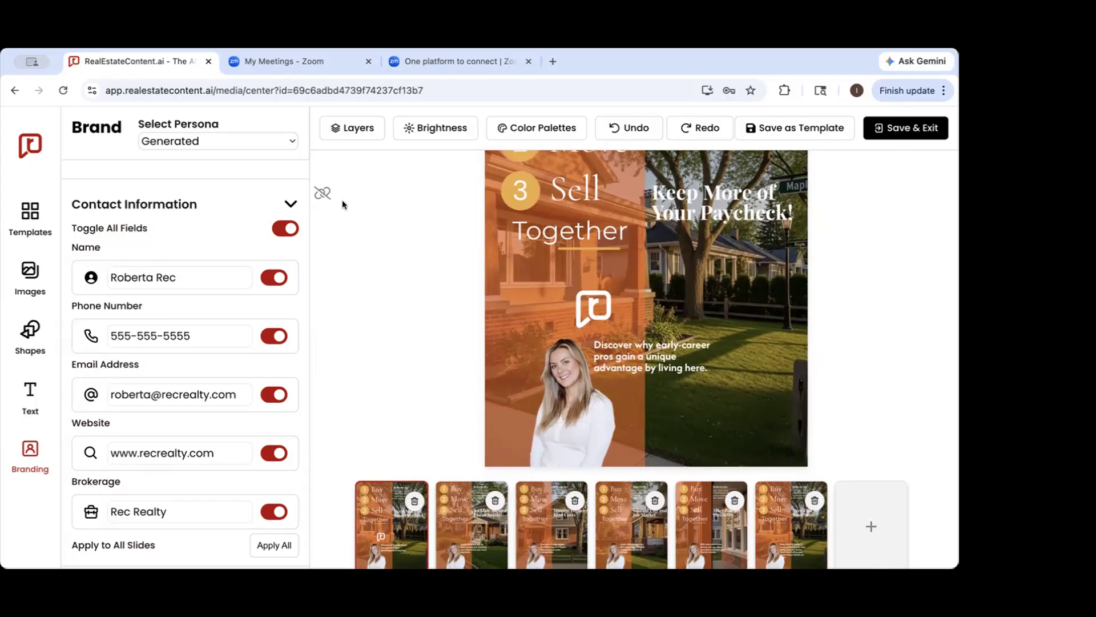
{"action": "left_click", "coordinate": [686, 204]}
{"action": "left_click_drag", "start_coordinate": [687, 204], "coordinate": [684, 310]}
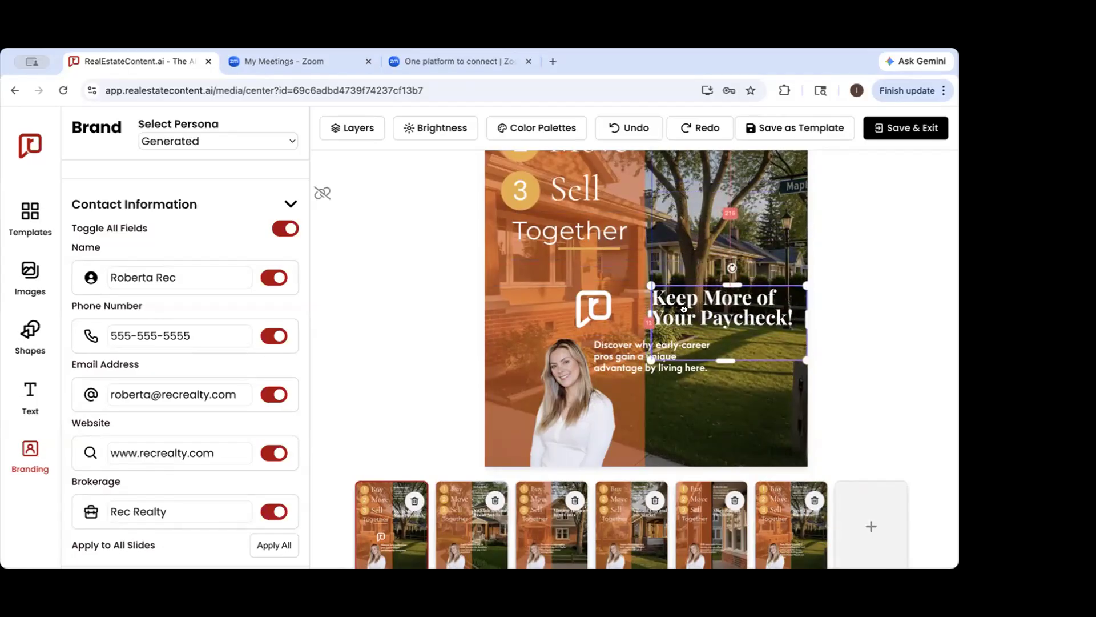
{"action": "left_click", "coordinate": [881, 253]}
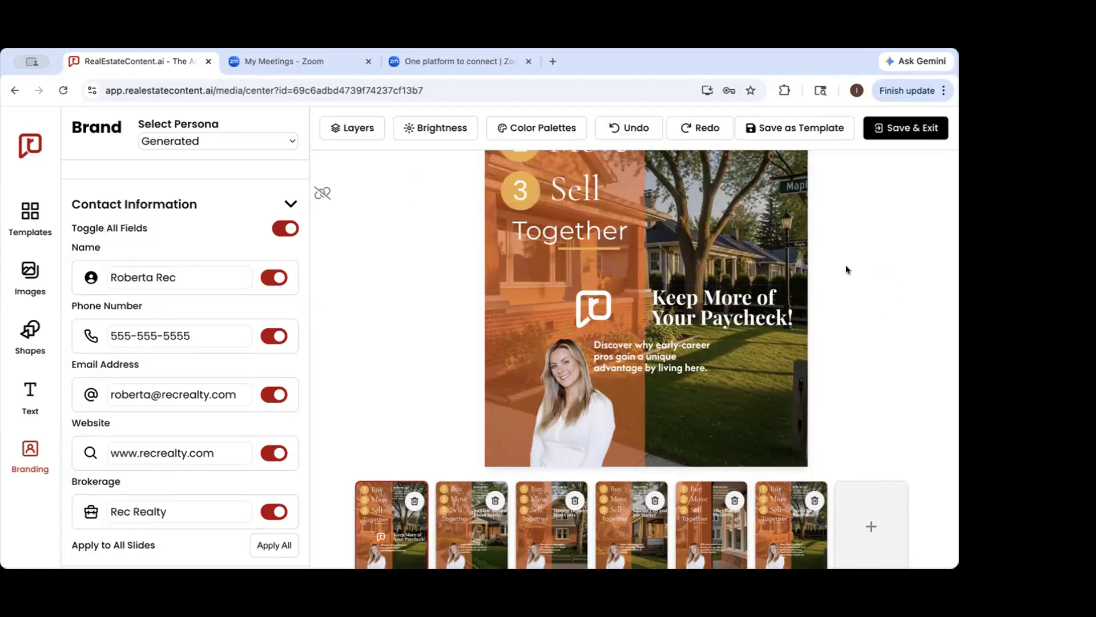
Compare the title position on the third, fifth and sixth slides with the first slide
{"action": "scroll", "coordinate": [595, 397], "scroll_direction": "down", "scroll_amount": 1}
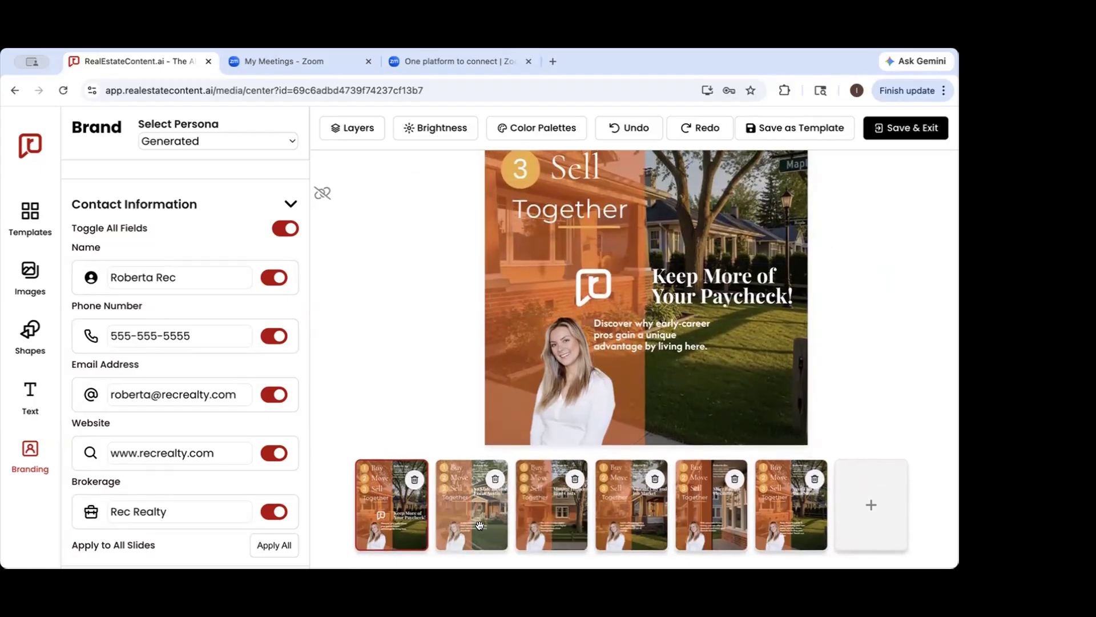
{"action": "left_click", "coordinate": [533, 521]}
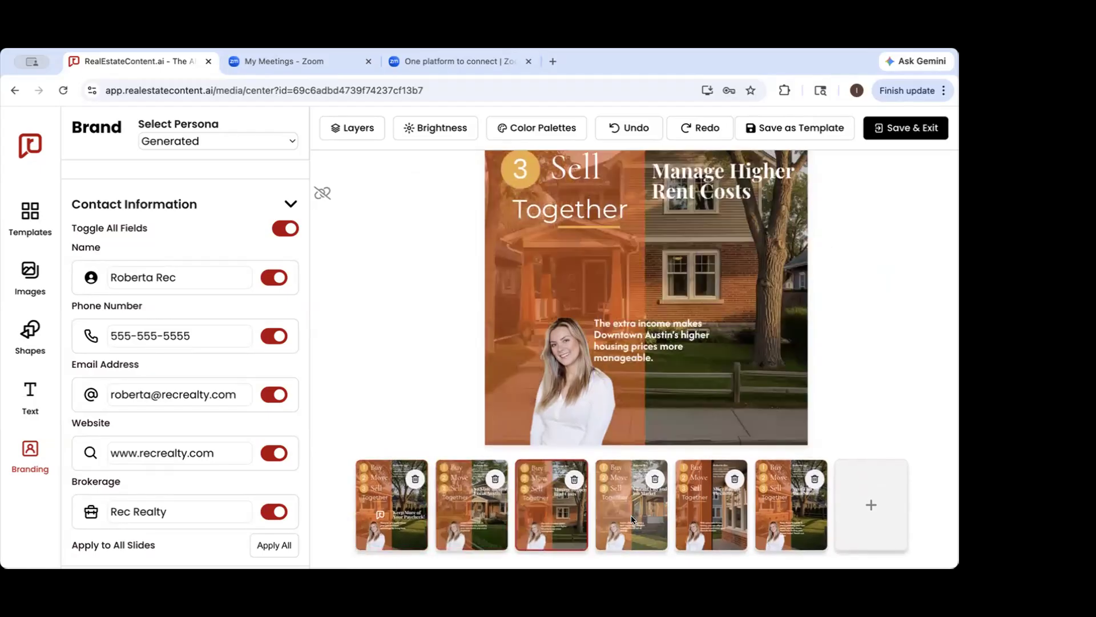
{"action": "left_click", "coordinate": [698, 515]}
{"action": "left_click", "coordinate": [768, 514]}
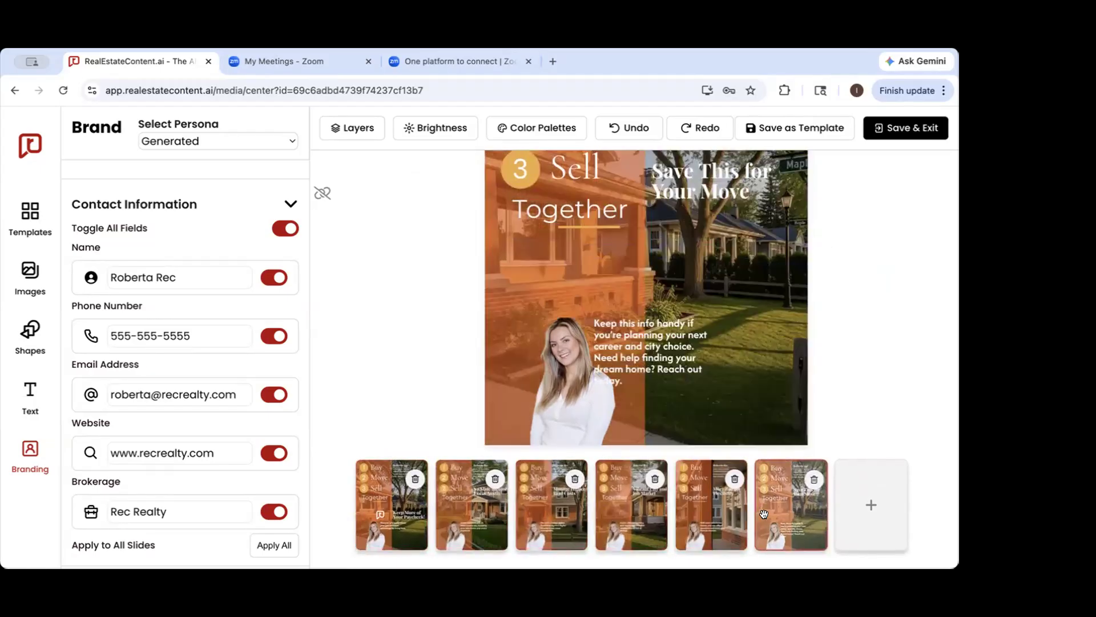
{"action": "left_click", "coordinate": [392, 512]}
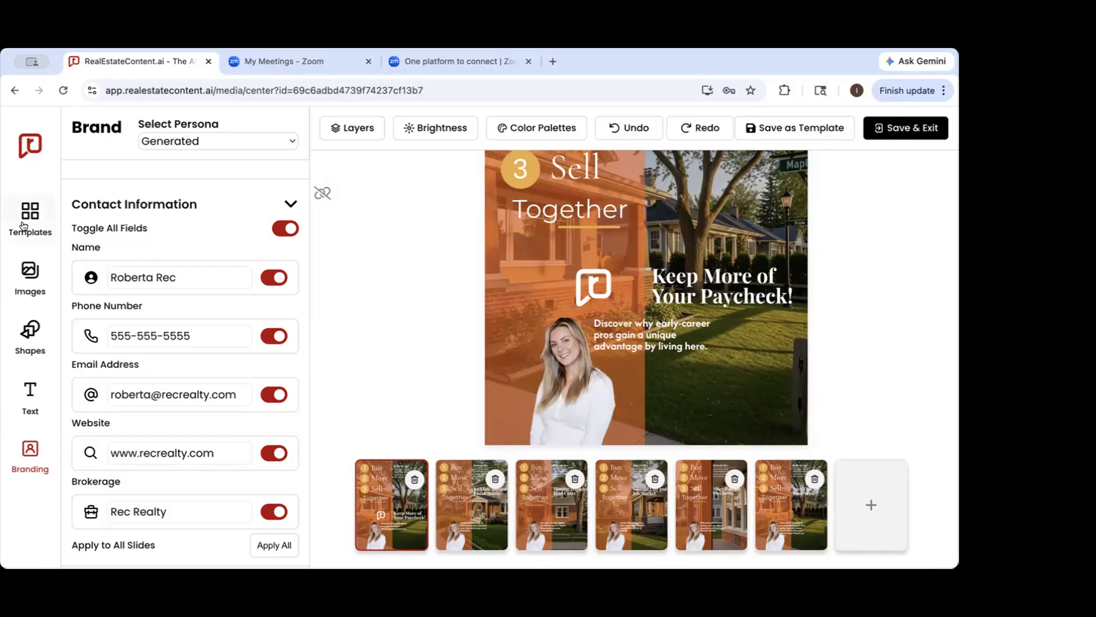
{"action": "scroll", "coordinate": [633, 327], "scroll_direction": "up", "scroll_amount": 3}
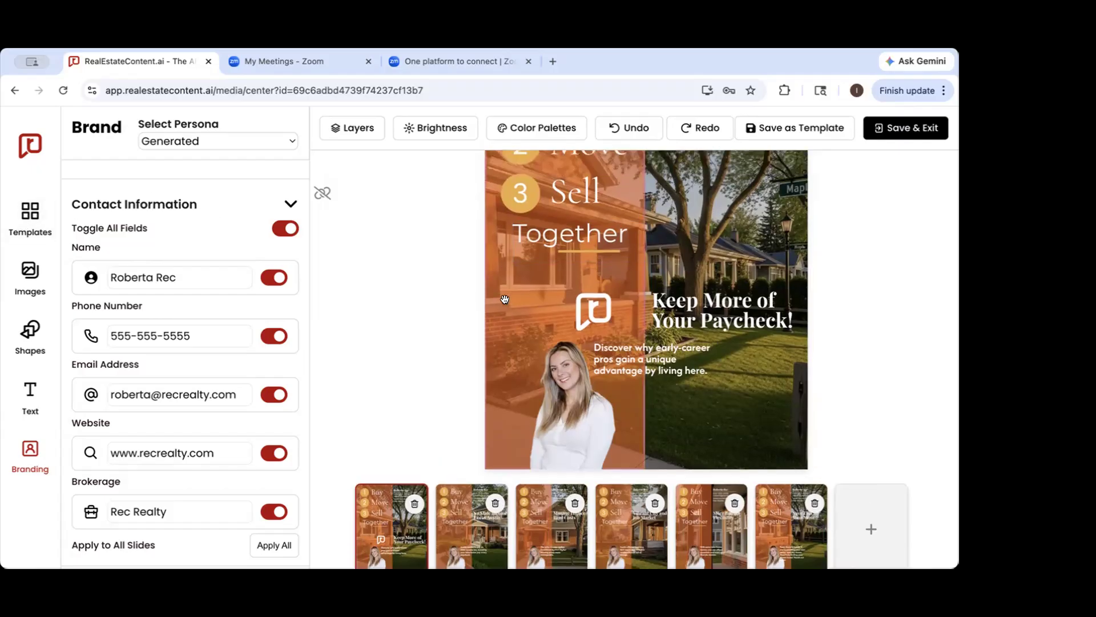
{"action": "scroll", "coordinate": [632, 327], "scroll_direction": "down", "scroll_amount": 3}
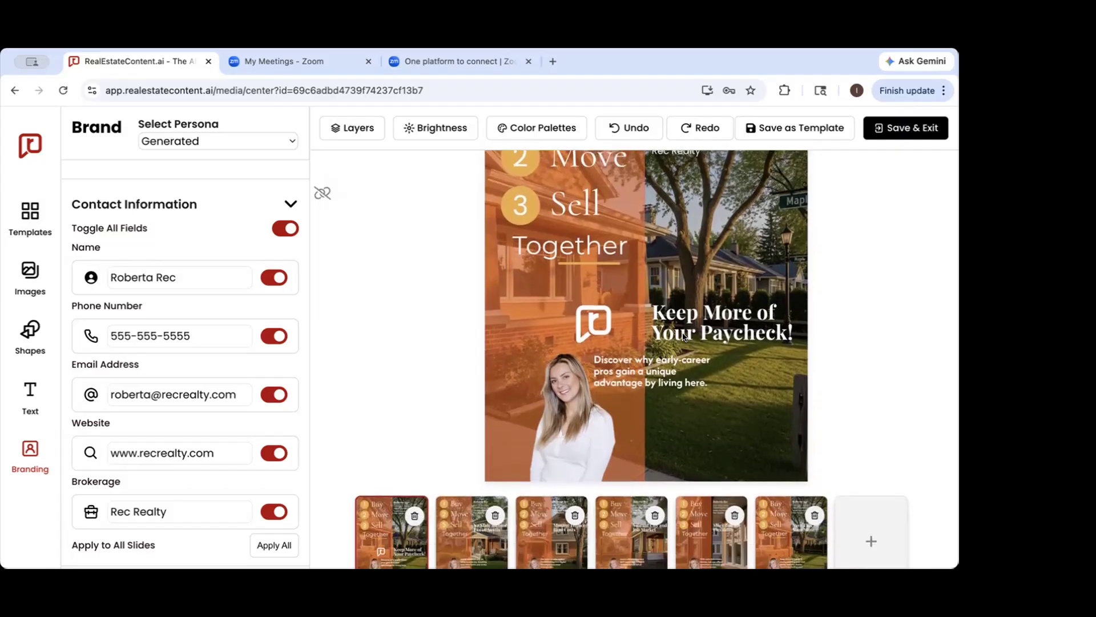
{"action": "scroll", "coordinate": [680, 331], "scroll_direction": "down", "scroll_amount": 1}
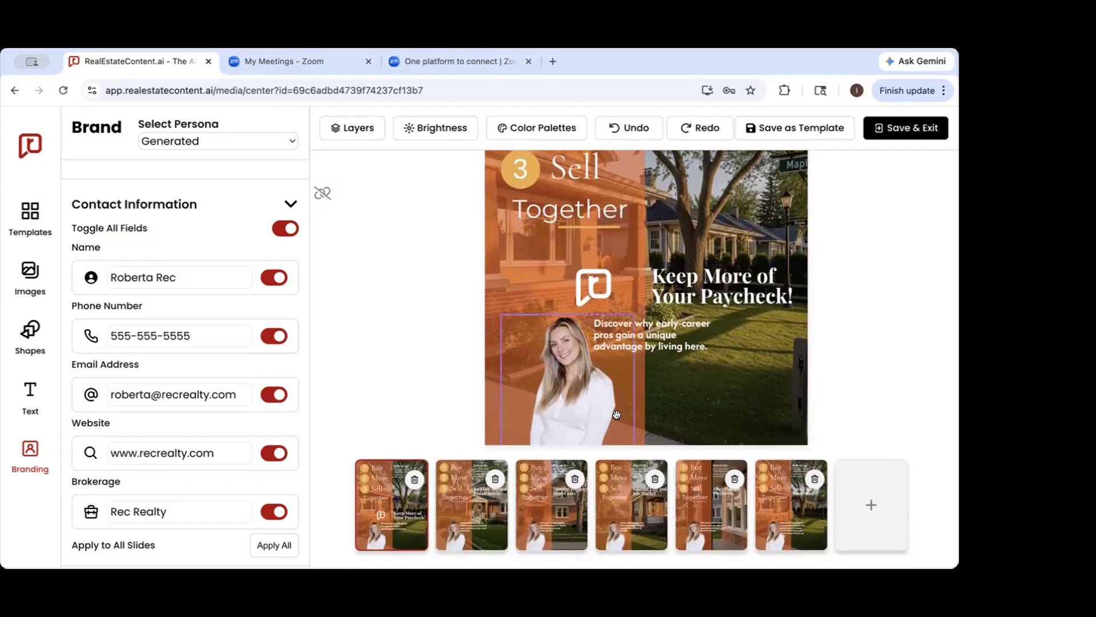
Save the edited slide design as a new template
{"action": "scroll", "coordinate": [617, 414], "scroll_direction": "up", "scroll_amount": 4}
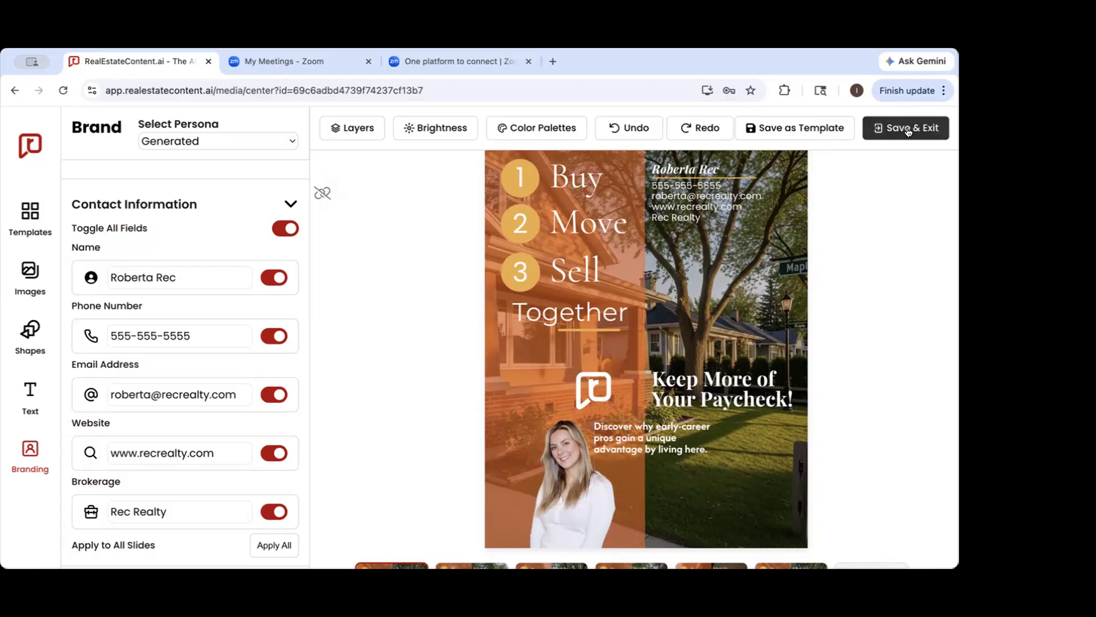
{"action": "left_click", "coordinate": [786, 127]}
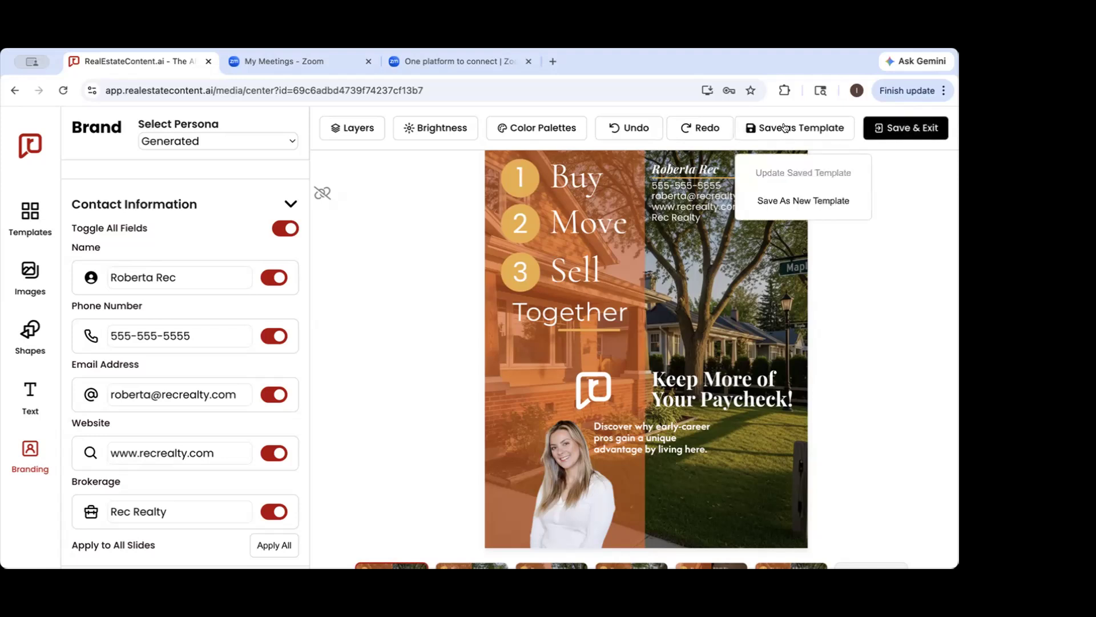
{"action": "left_click", "coordinate": [791, 199]}
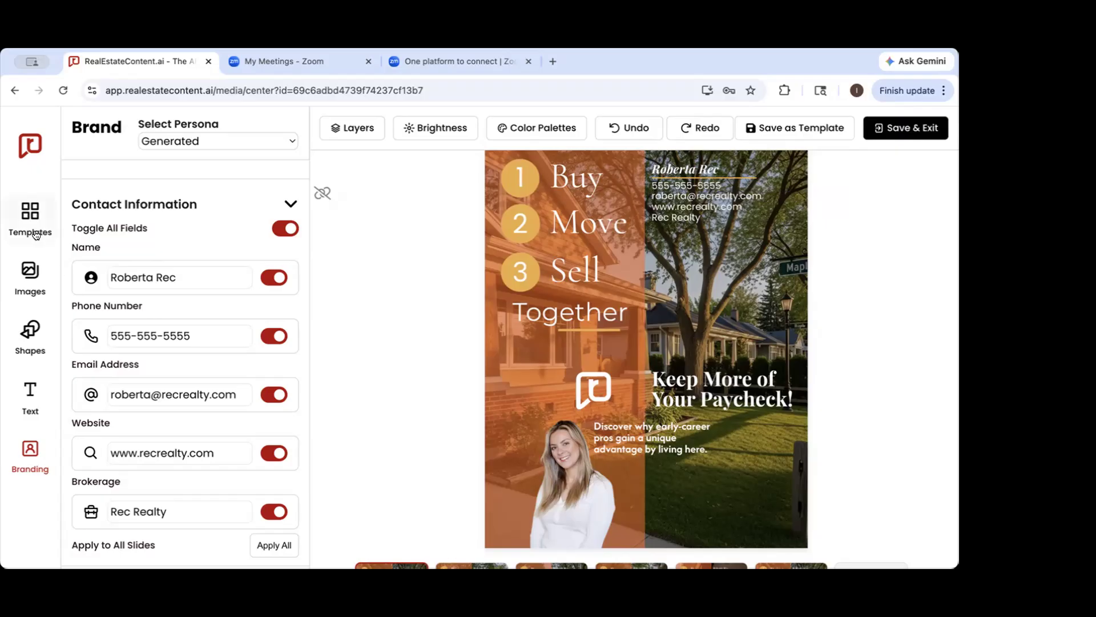
Browse the saved image templates and apply the "INSIDER" banner template with the kitchen background to the post
{"action": "left_click", "coordinate": [30, 211]}
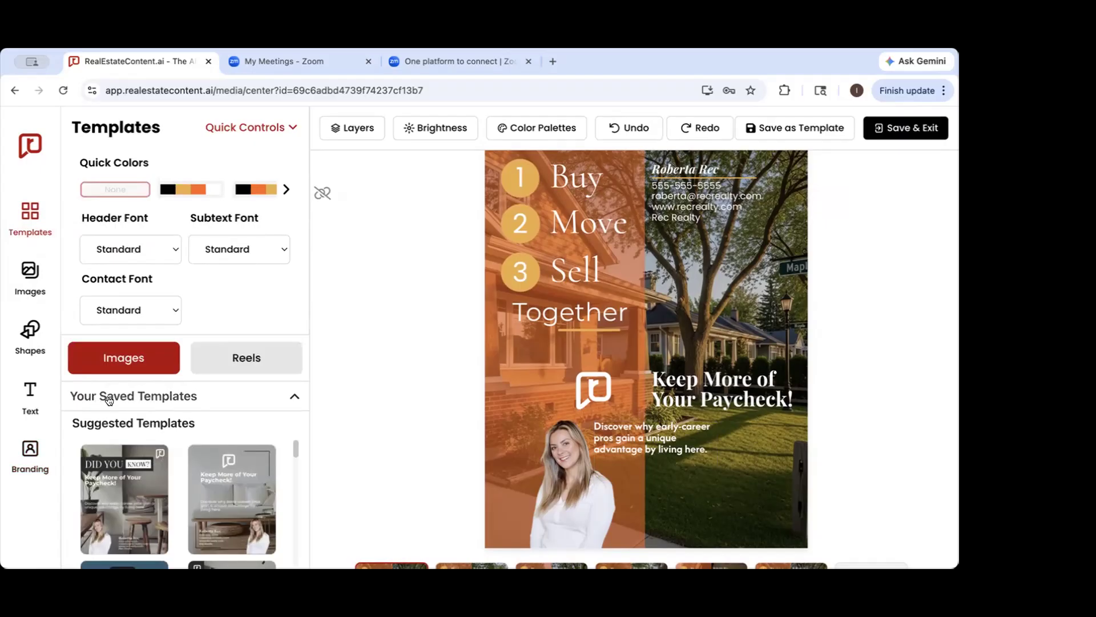
{"action": "left_click", "coordinate": [192, 402]}
{"action": "scroll", "coordinate": [111, 472], "scroll_direction": "right", "scroll_amount": 6}
{"action": "scroll", "coordinate": [113, 472], "scroll_direction": "right", "scroll_amount": 6}
{"action": "scroll", "coordinate": [113, 472], "scroll_direction": "right", "scroll_amount": 6}
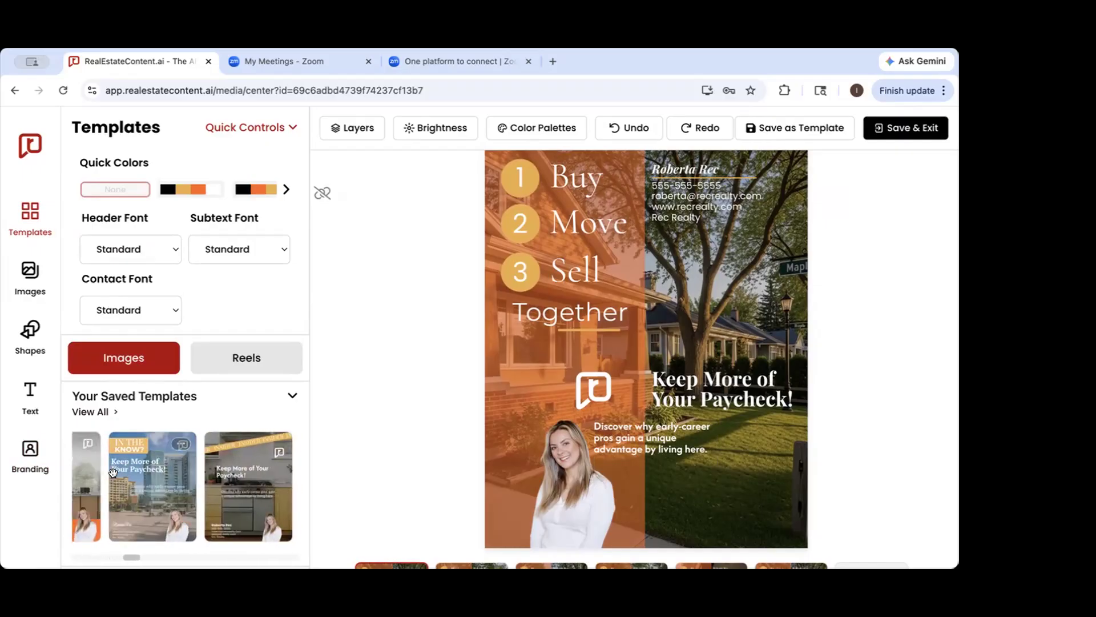
{"action": "scroll", "coordinate": [112, 472], "scroll_direction": "right", "scroll_amount": 2}
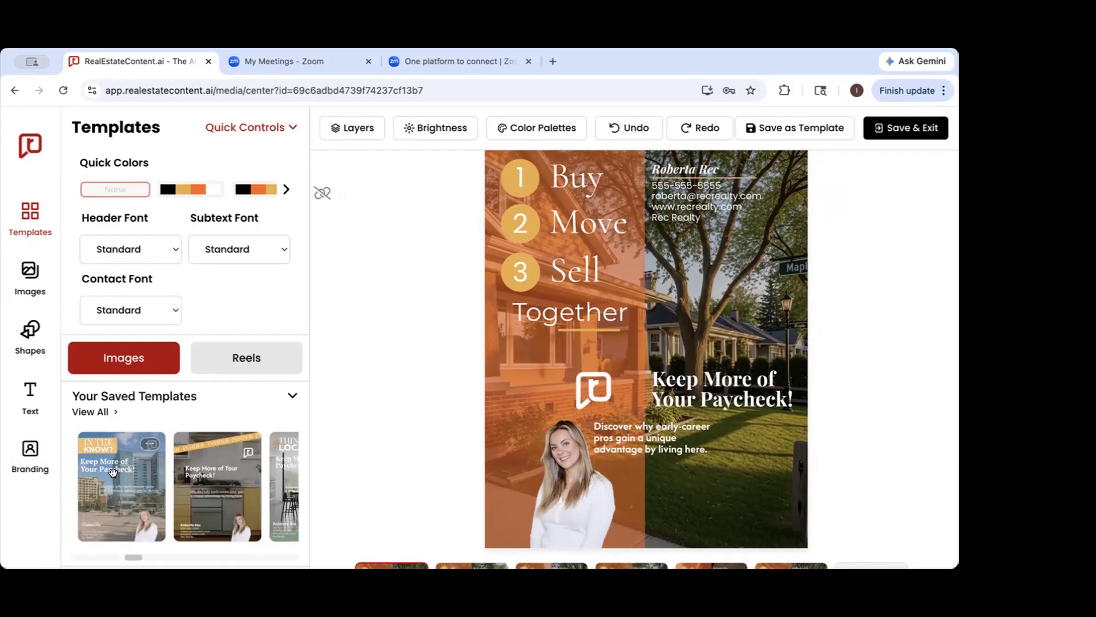
{"action": "left_click", "coordinate": [209, 488]}
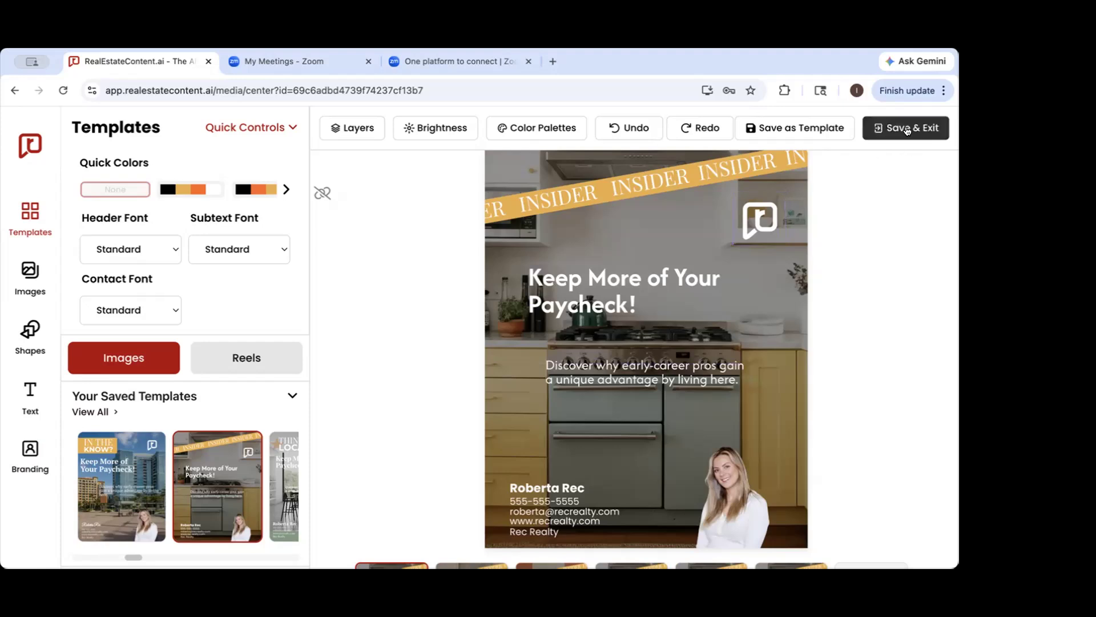
Exit the design editor without saving and review the May 24 Instagram post's caption down to its hashtags
{"action": "left_click", "coordinate": [26, 144]}
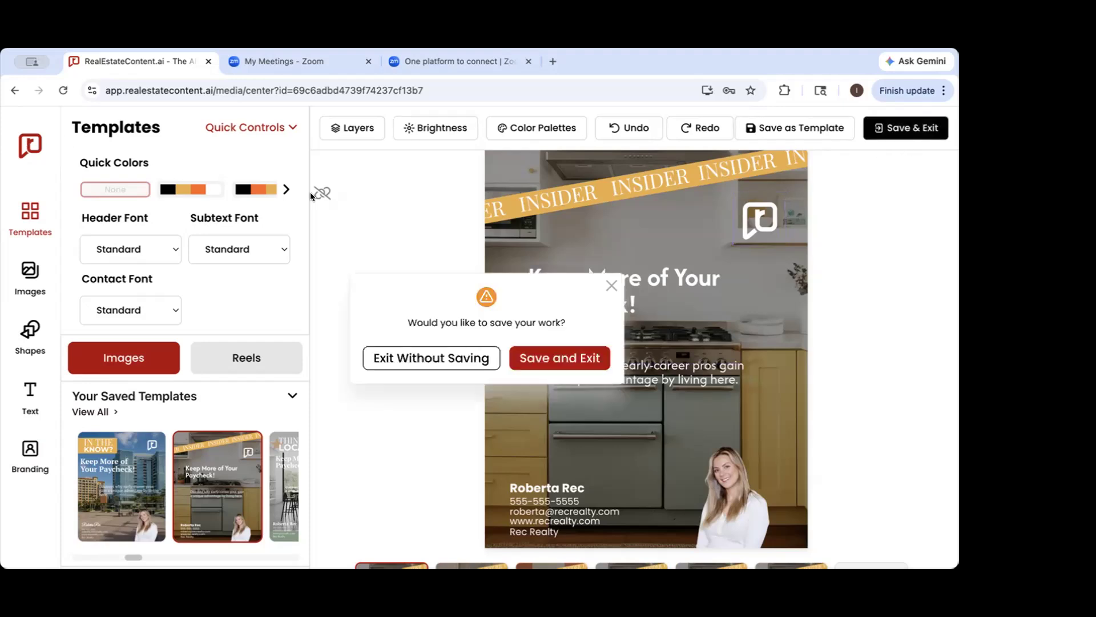
{"action": "left_click", "coordinate": [398, 358]}
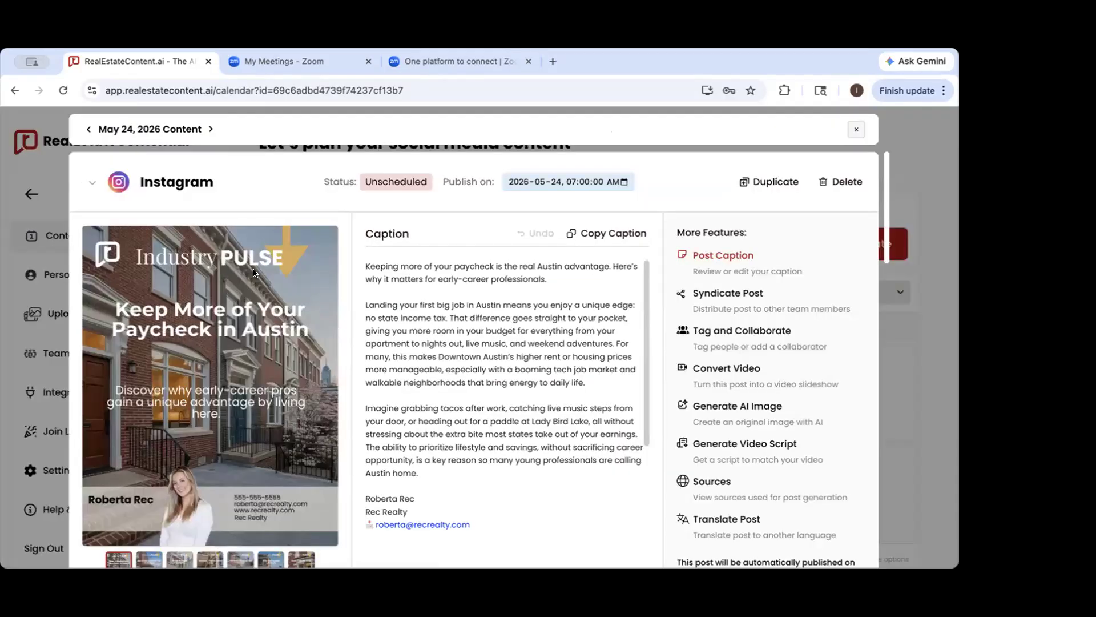
{"action": "scroll", "coordinate": [253, 272], "scroll_direction": "down", "scroll_amount": 2}
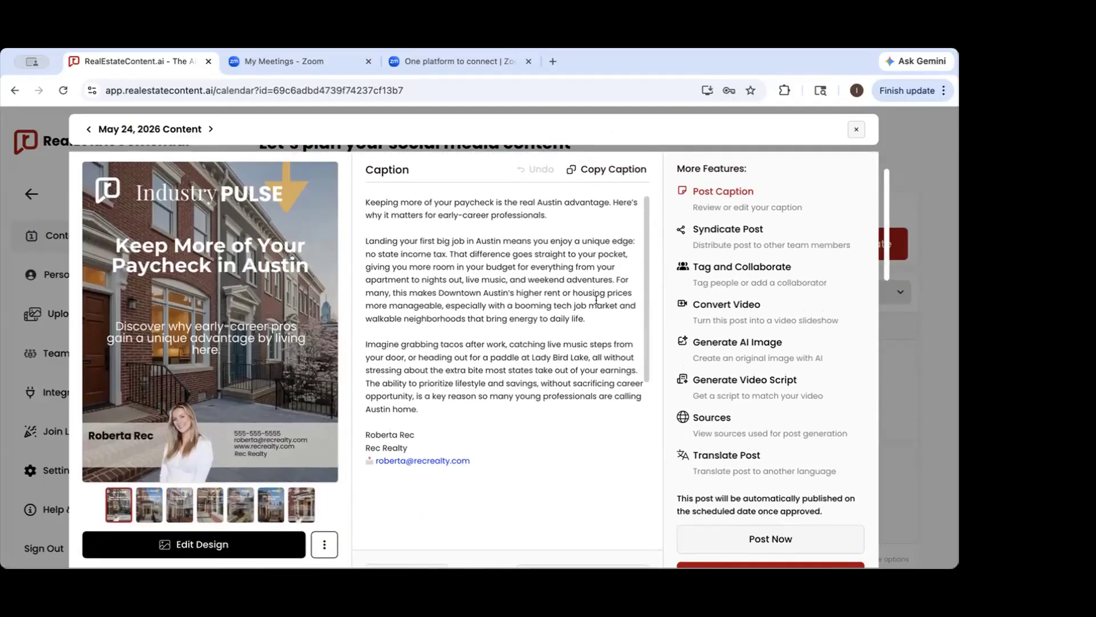
{"action": "scroll", "coordinate": [619, 368], "scroll_direction": "down", "scroll_amount": 3}
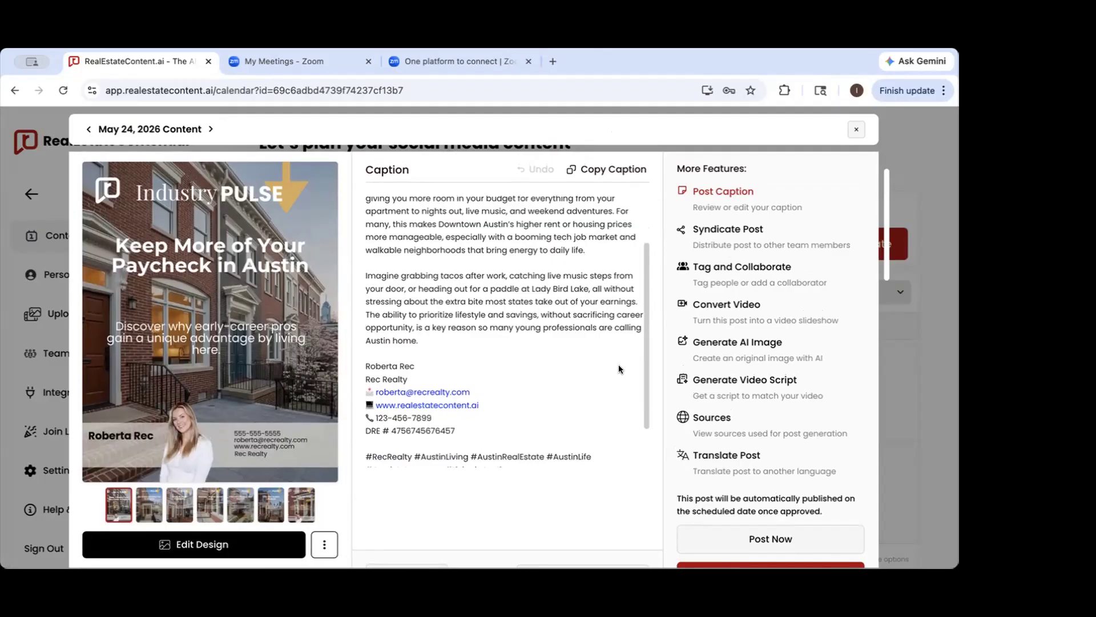
{"action": "scroll", "coordinate": [618, 368], "scroll_direction": "down", "scroll_amount": 4}
{"action": "left_click", "coordinate": [712, 510]}
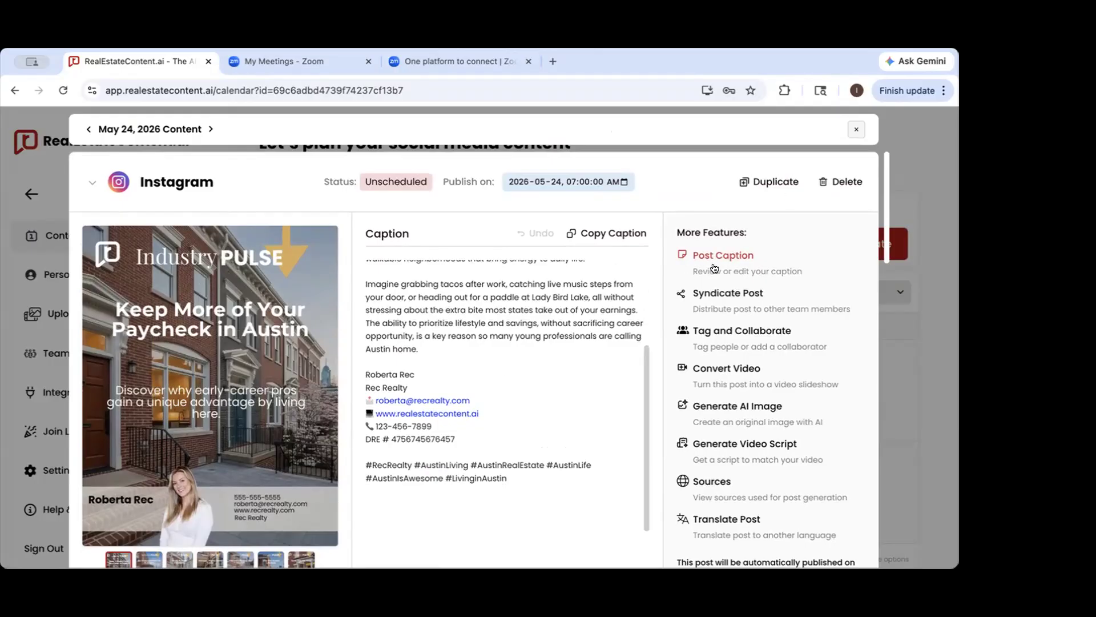
Open the Instagram post's Tag and Collaborate options and add a collaborator by their username
{"action": "left_click", "coordinate": [706, 337]}
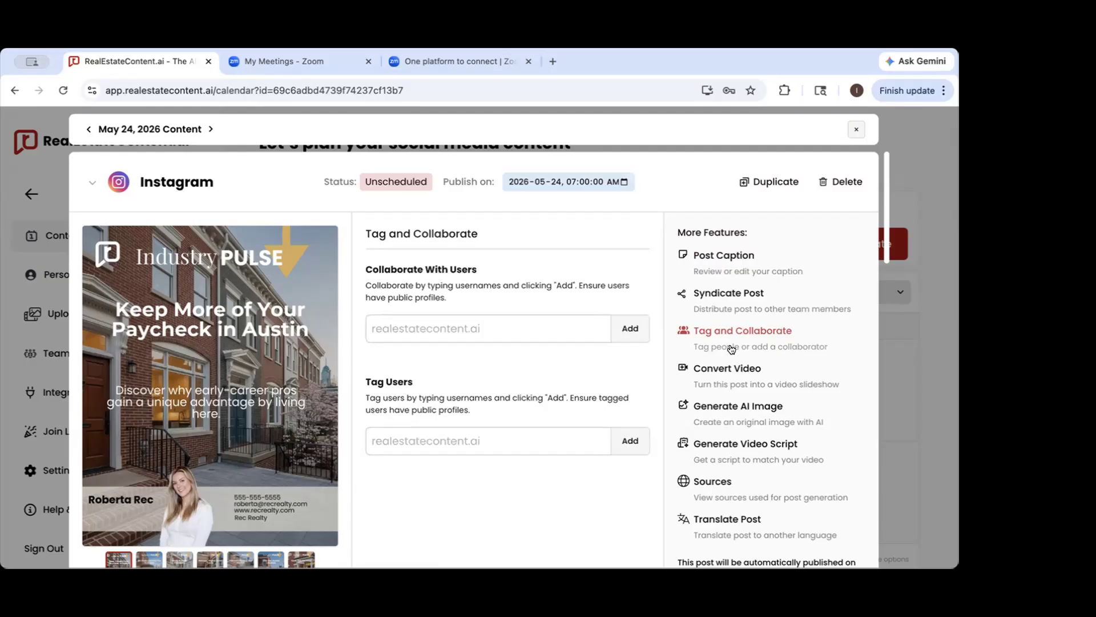
{"action": "left_click", "coordinate": [453, 331]}
{"action": "type", "text": "r"}
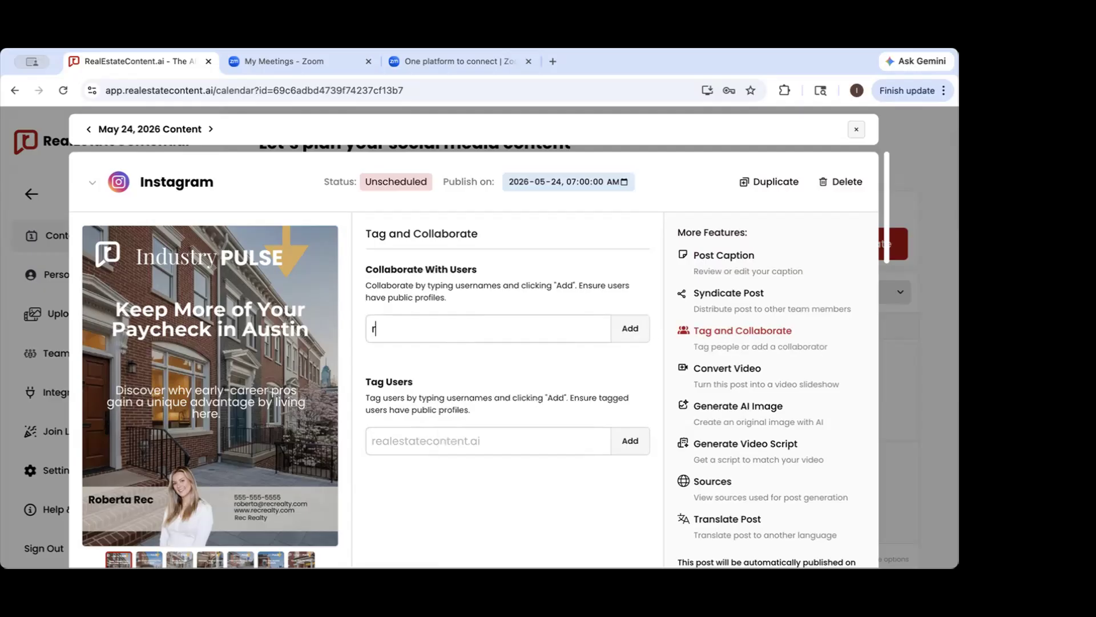
{"action": "type", "text": "ealestatewith_nick"}
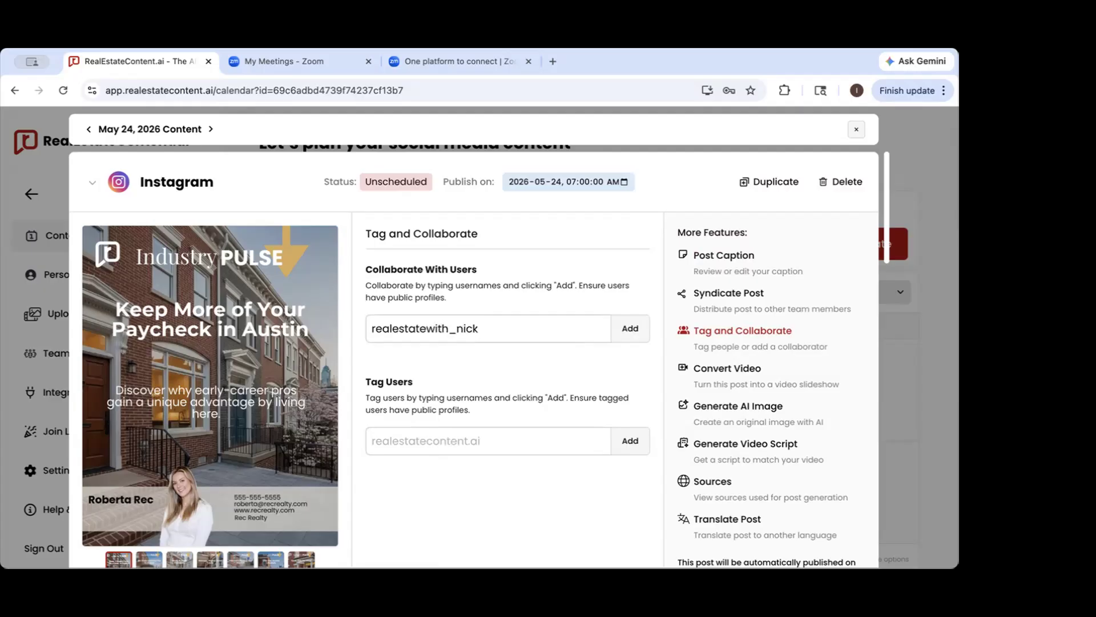
{"action": "type", "text": "01"}
{"action": "left_click", "coordinate": [624, 329]}
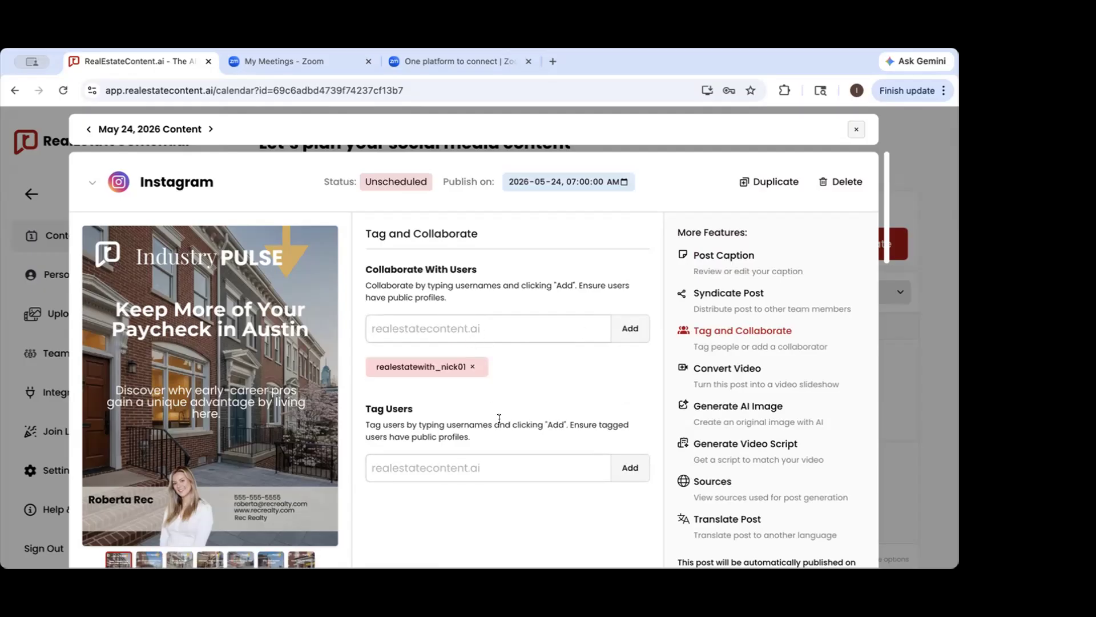
Remove the added collaborator from the Instagram post and clear the Collaborate With Users field
{"action": "left_click", "coordinate": [499, 318]}
{"action": "type", "text": "-"}
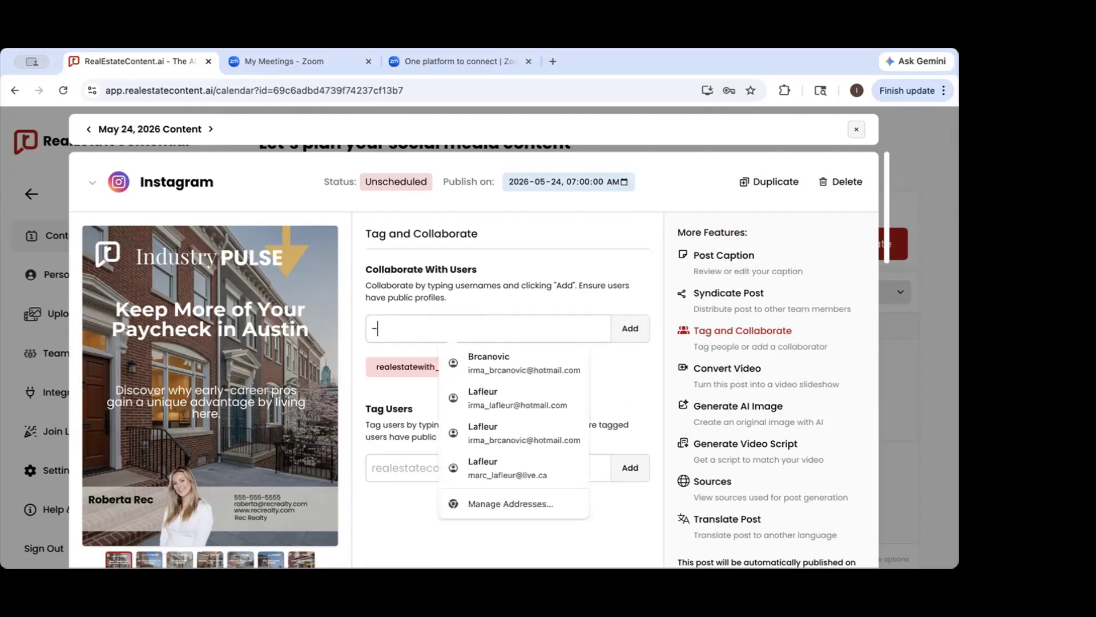
{"action": "left_click", "coordinate": [501, 293]}
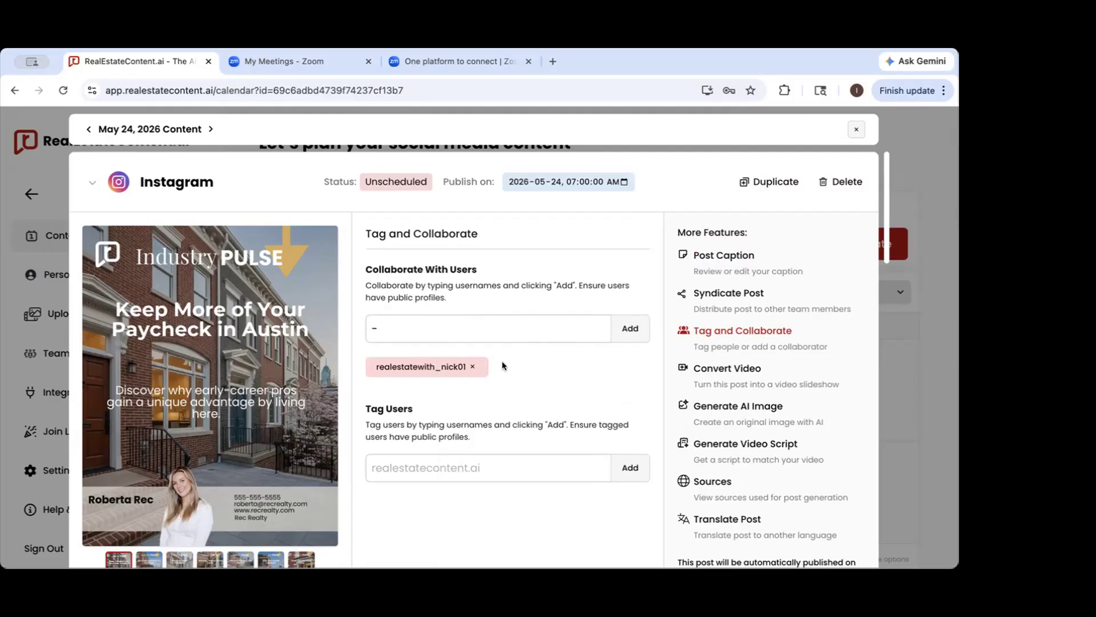
{"action": "left_click", "coordinate": [471, 367]}
{"action": "left_click", "coordinate": [428, 328]}
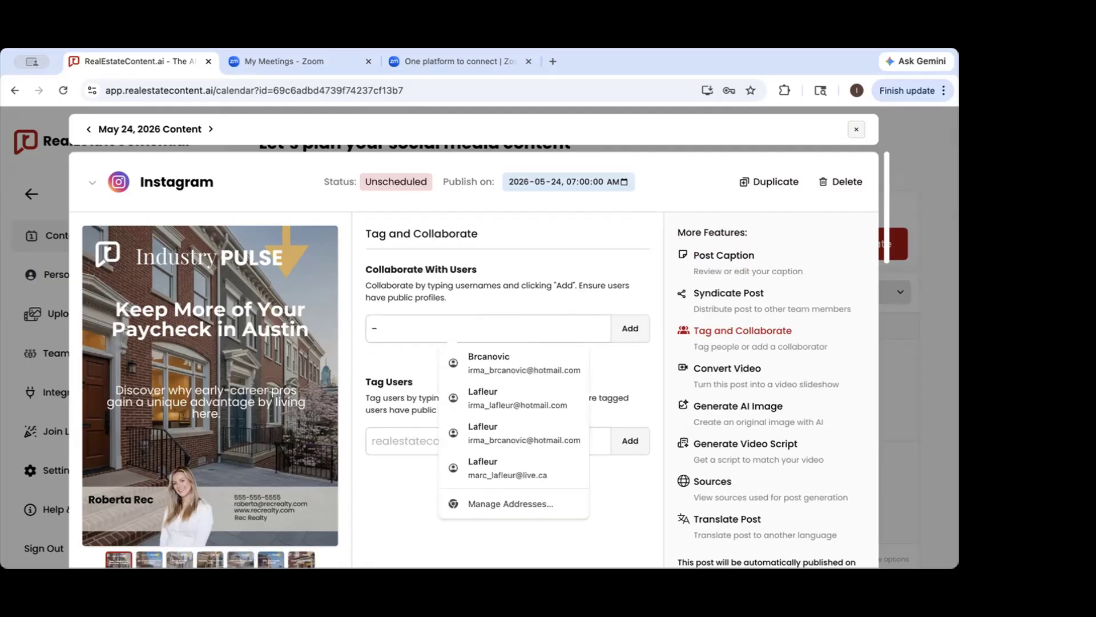
{"action": "key", "text": "BackSpace"}
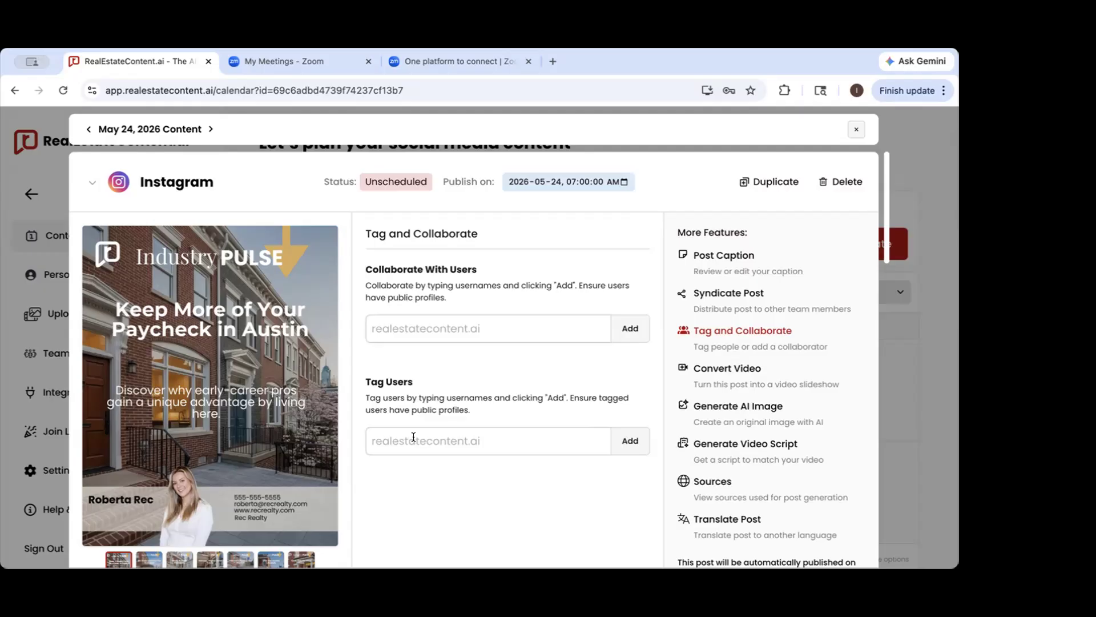
Review the Instagram post's Convert Video options, including pause time, slide transitions and the Dance video sounds
{"action": "left_click", "coordinate": [729, 371]}
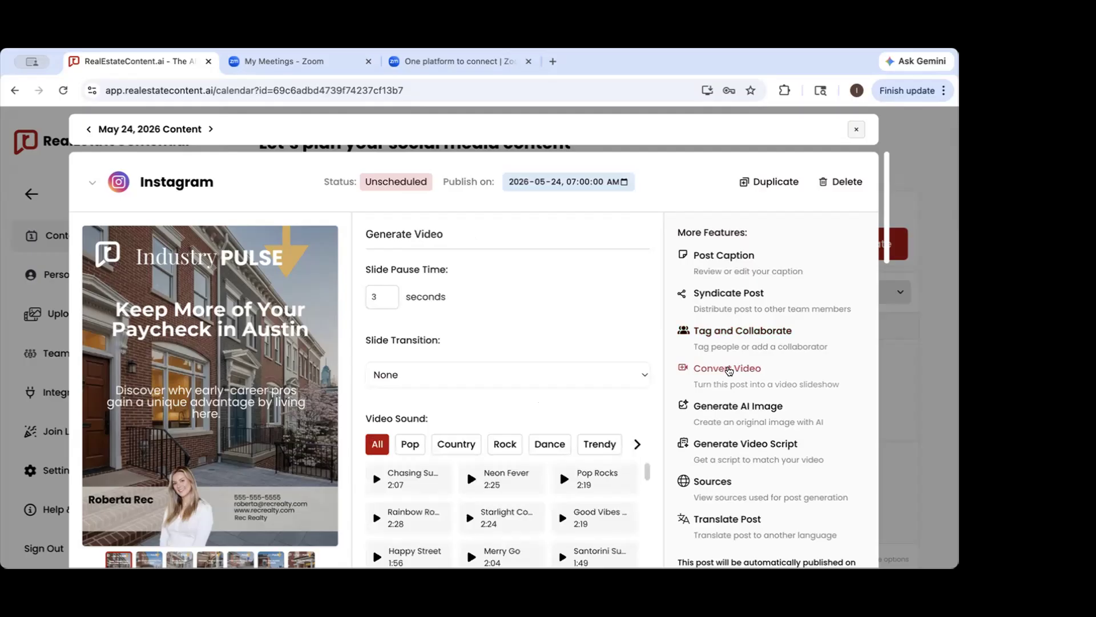
{"action": "scroll", "coordinate": [474, 516], "scroll_direction": "down", "scroll_amount": 1}
{"action": "scroll", "coordinate": [475, 516], "scroll_direction": "down", "scroll_amount": 1}
{"action": "scroll", "coordinate": [202, 463], "scroll_direction": "down", "scroll_amount": 1}
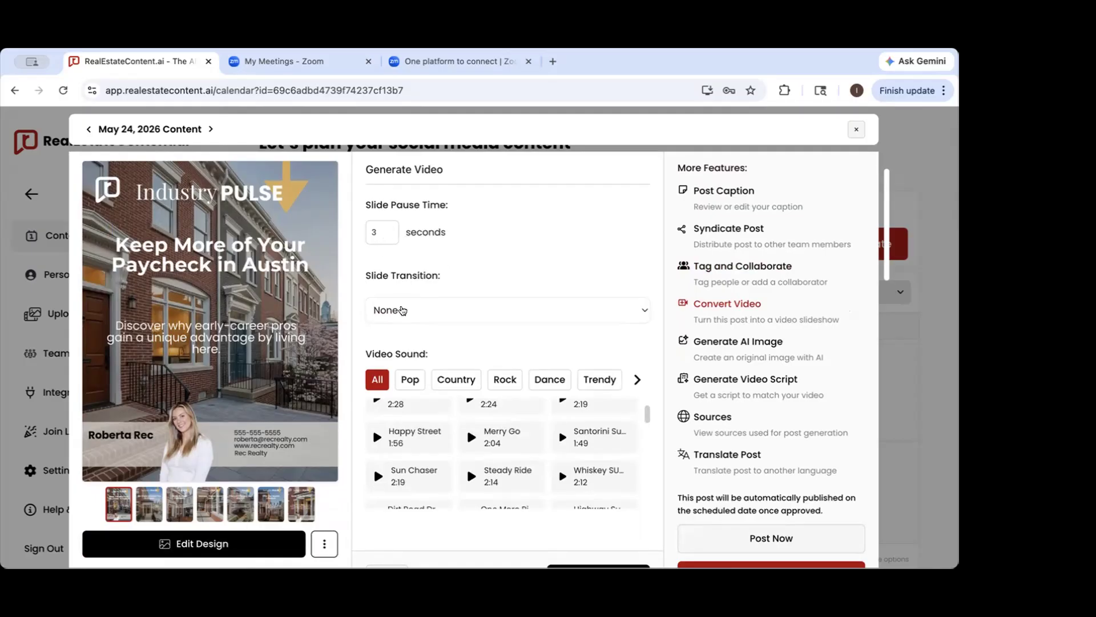
{"action": "left_click", "coordinate": [401, 310]}
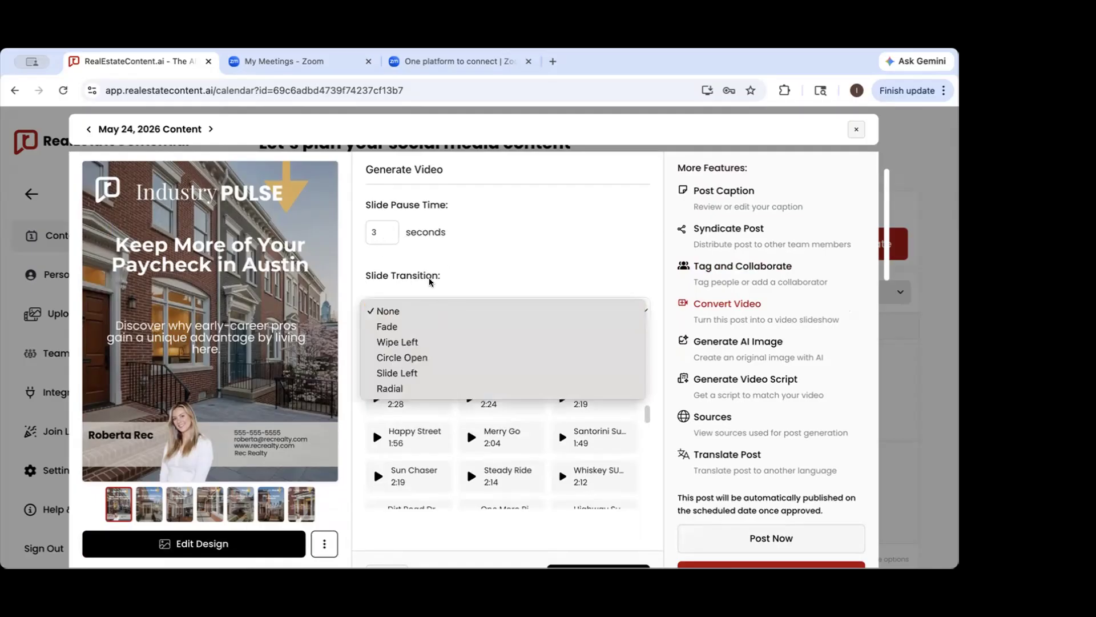
{"action": "left_click", "coordinate": [565, 207]}
{"action": "scroll", "coordinate": [486, 434], "scroll_direction": "down", "scroll_amount": 5}
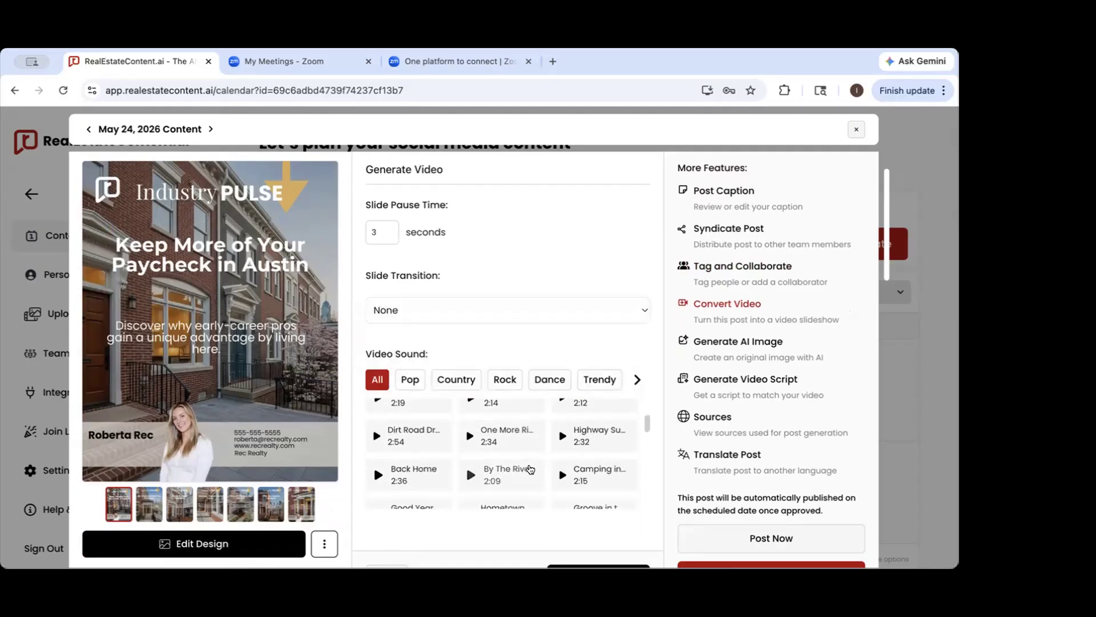
{"action": "left_click", "coordinate": [550, 380]}
{"action": "scroll", "coordinate": [577, 460], "scroll_direction": "down", "scroll_amount": 2}
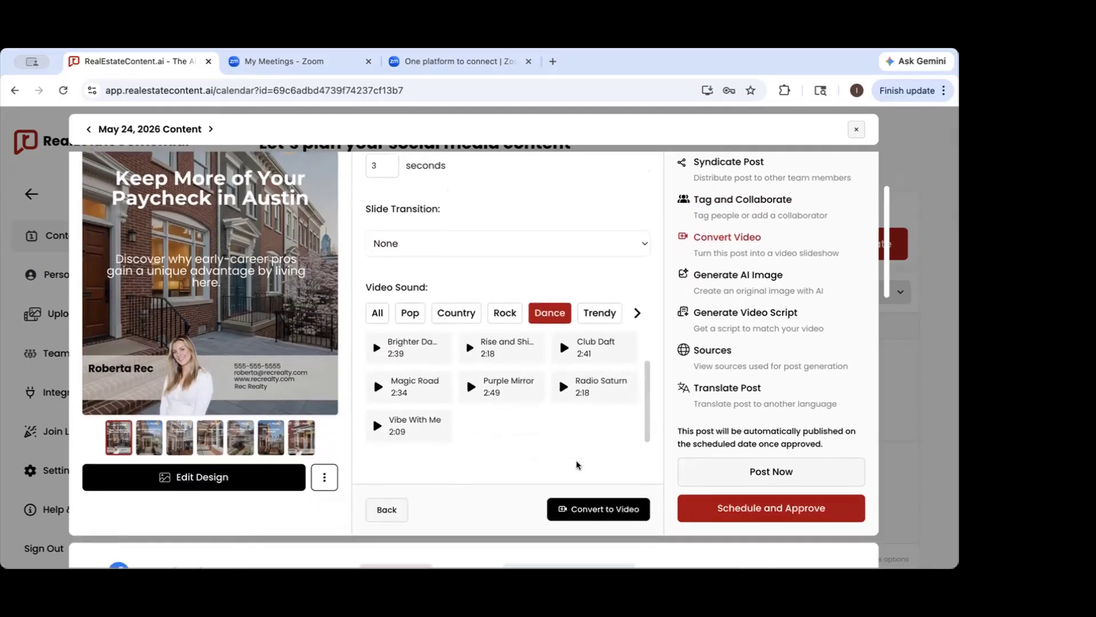
Close the May 24 post, open the May 17 LinkedIn post and play its video slideshow
{"action": "left_click", "coordinate": [915, 266]}
{"action": "scroll", "coordinate": [414, 415], "scroll_direction": "down", "scroll_amount": 8}
{"action": "left_click", "coordinate": [306, 320]}
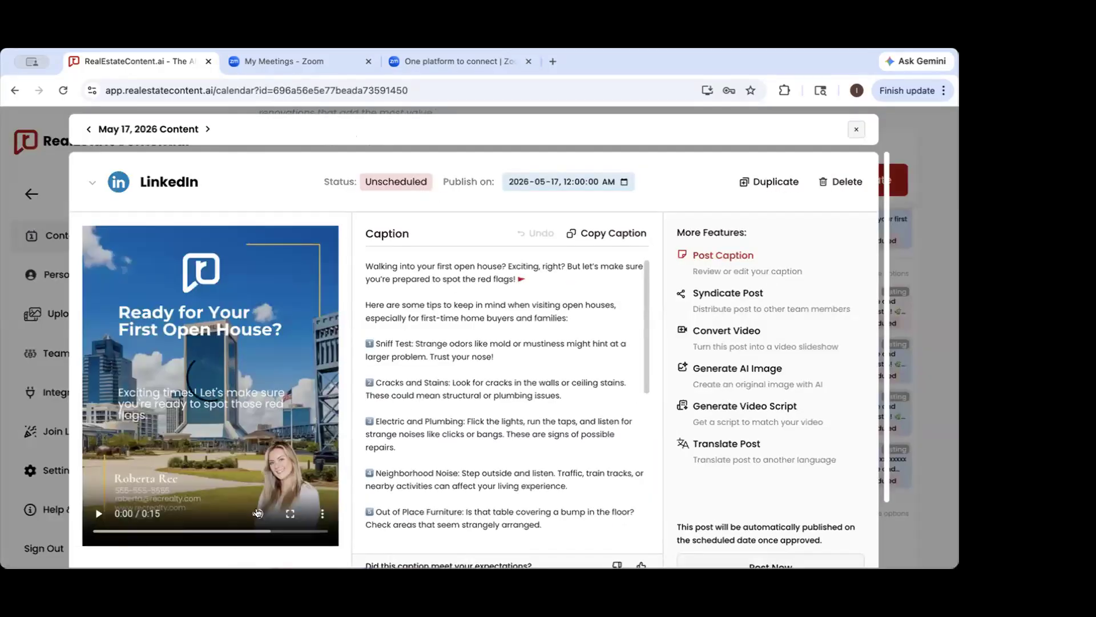
{"action": "left_click", "coordinate": [257, 514]}
{"action": "left_click", "coordinate": [100, 513]}
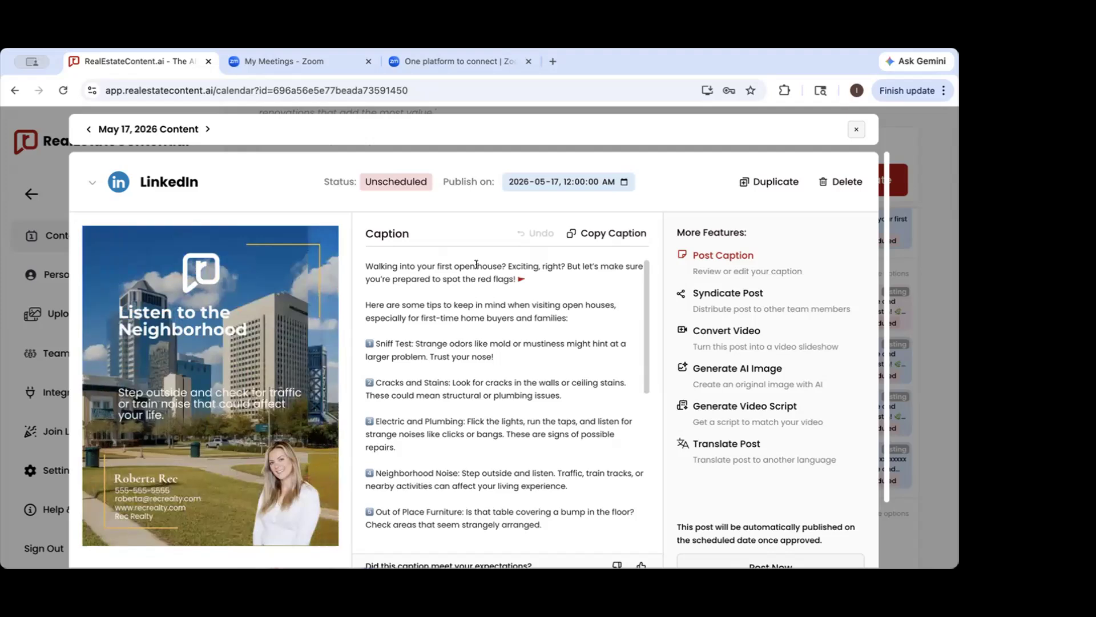
{"action": "mouse_move", "coordinate": [95, 520]}
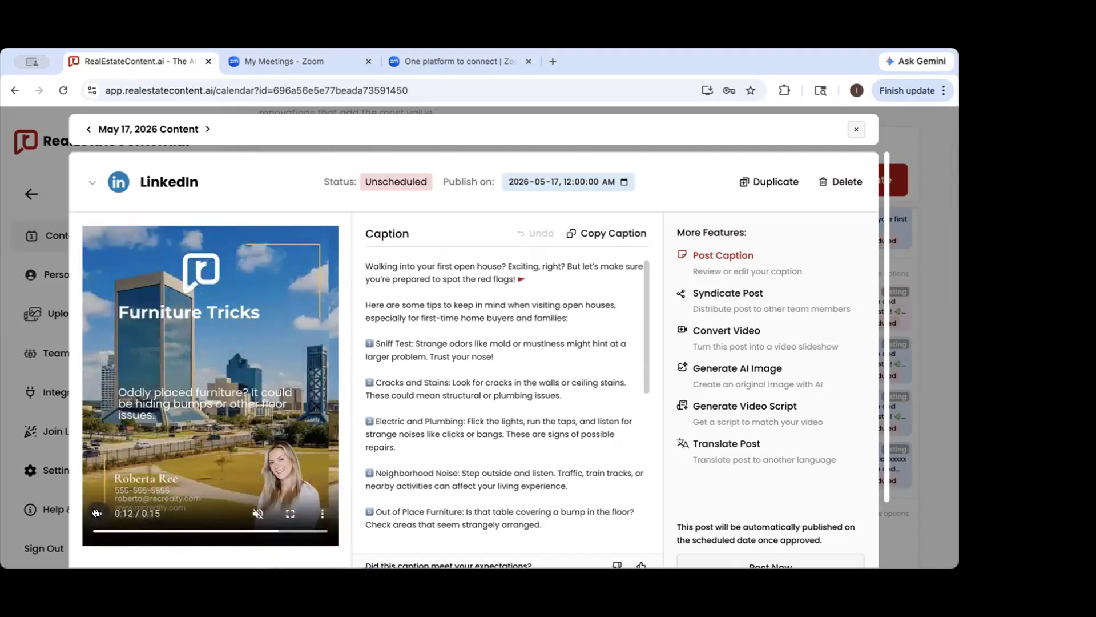
Return to the May 24 Instagram post and review its Generate AI Image options and image description
{"action": "left_click", "coordinate": [933, 249]}
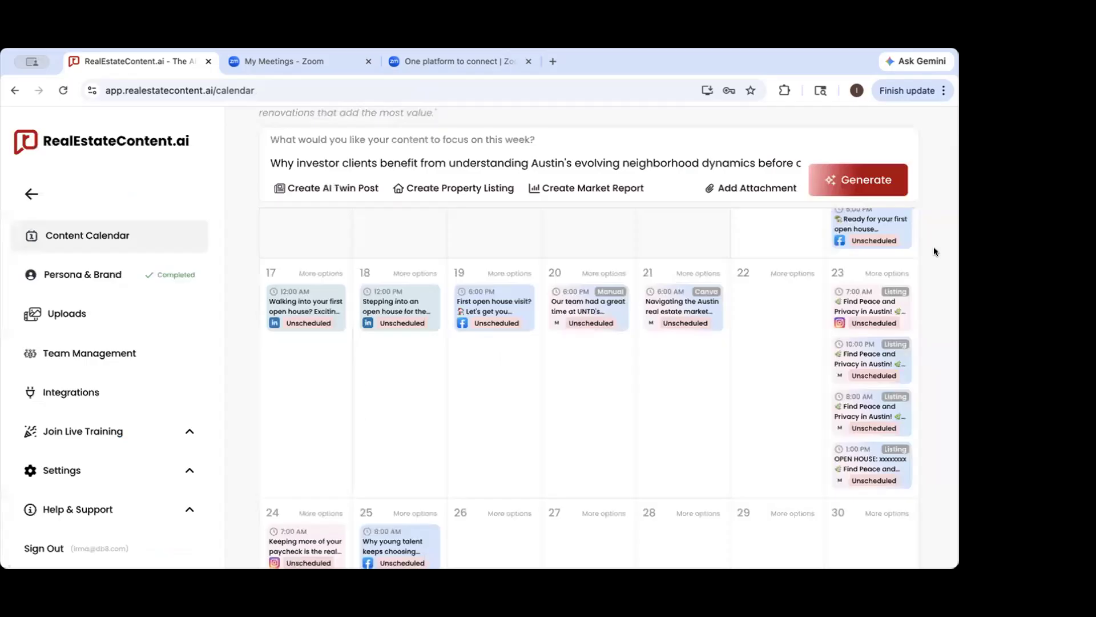
{"action": "scroll", "coordinate": [863, 284], "scroll_direction": "up", "scroll_amount": 1}
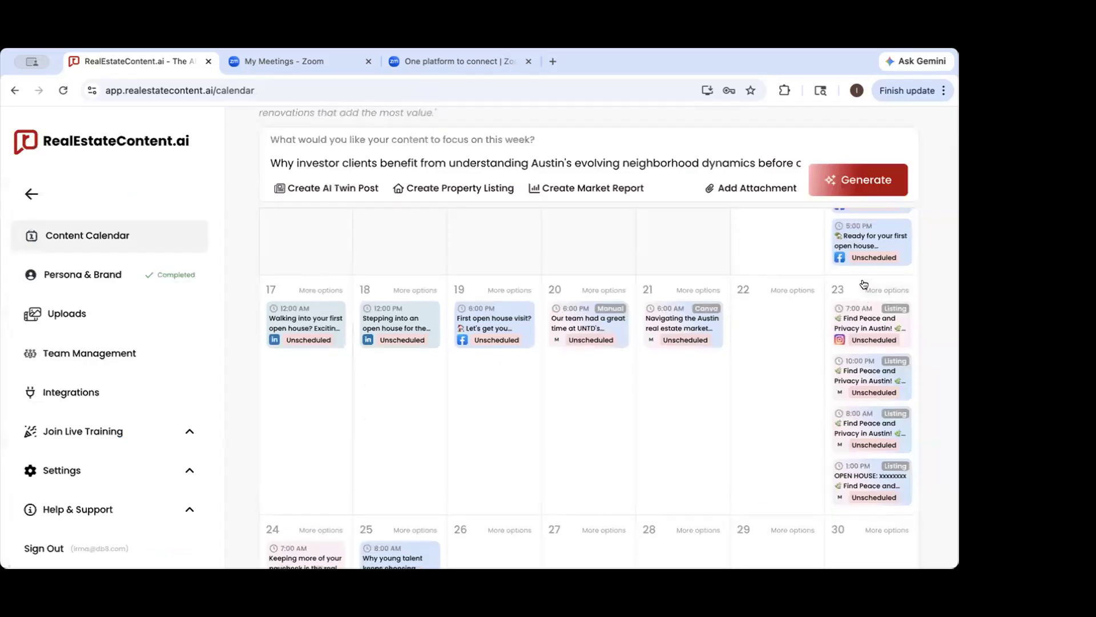
{"action": "scroll", "coordinate": [677, 393], "scroll_direction": "down", "scroll_amount": 3}
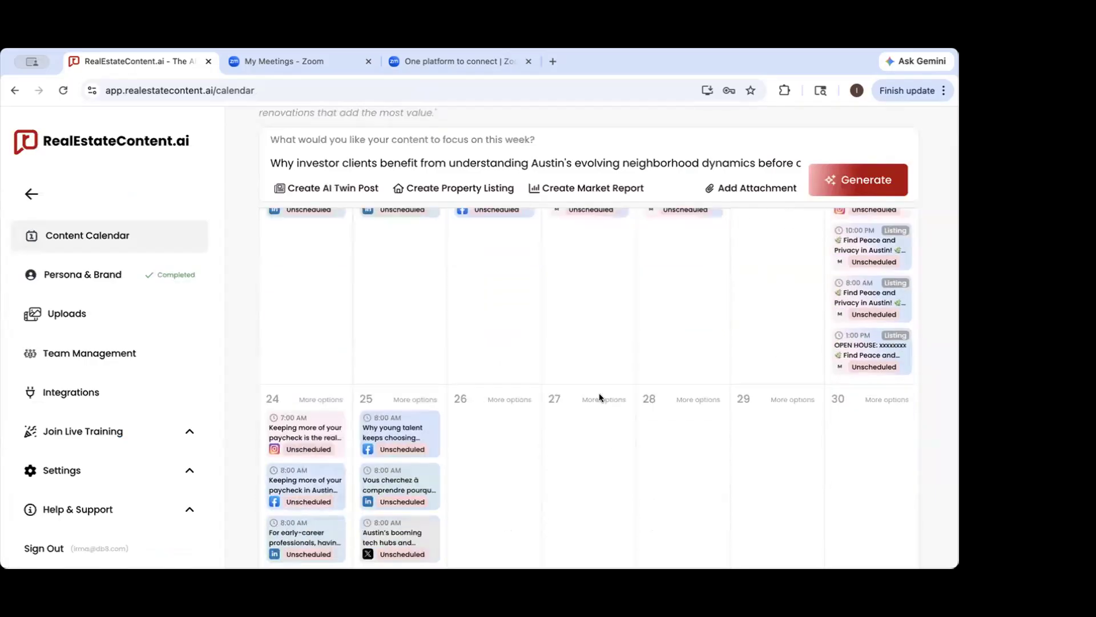
{"action": "left_click", "coordinate": [323, 428]}
{"action": "scroll", "coordinate": [509, 422], "scroll_direction": "down", "scroll_amount": 1}
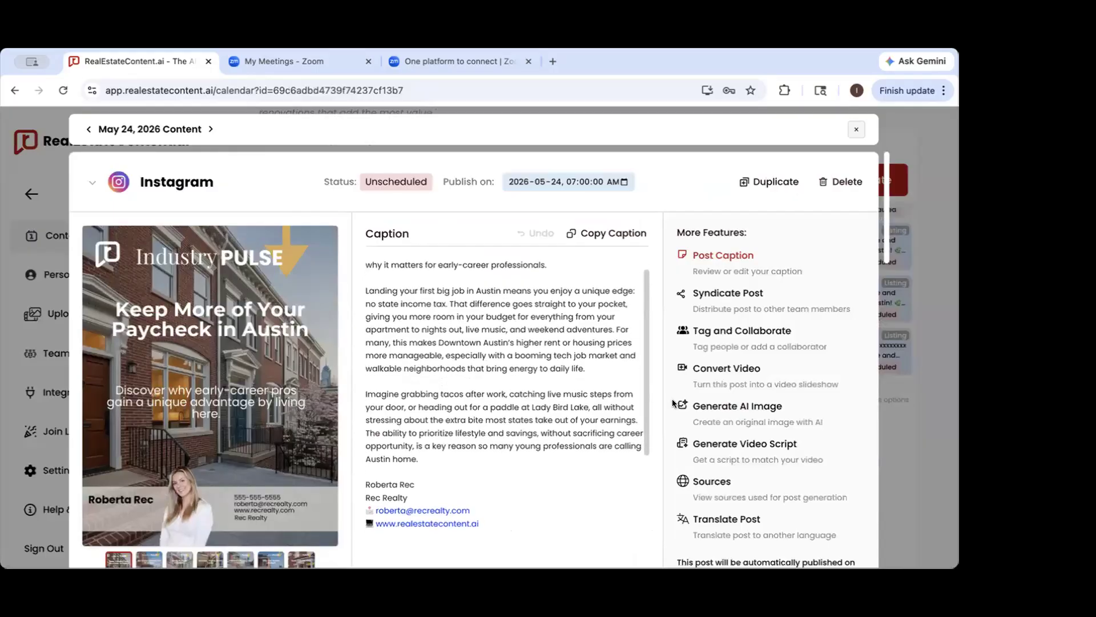
{"action": "left_click", "coordinate": [720, 418]}
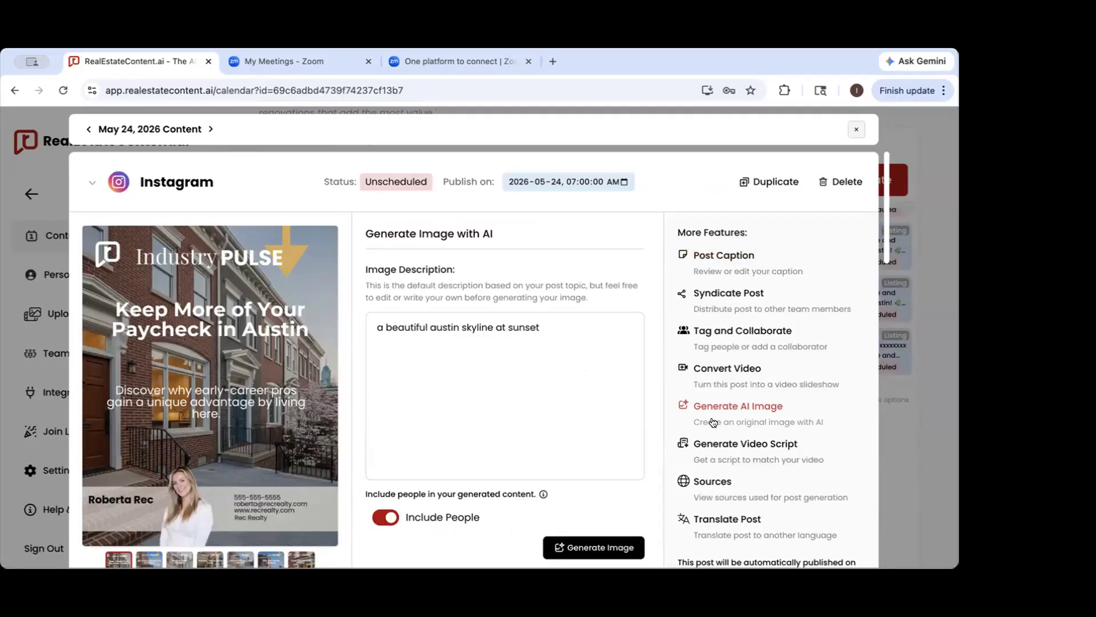
{"action": "scroll", "coordinate": [711, 417], "scroll_direction": "down", "scroll_amount": 4}
{"action": "scroll", "coordinate": [711, 417], "scroll_direction": "up", "scroll_amount": 3}
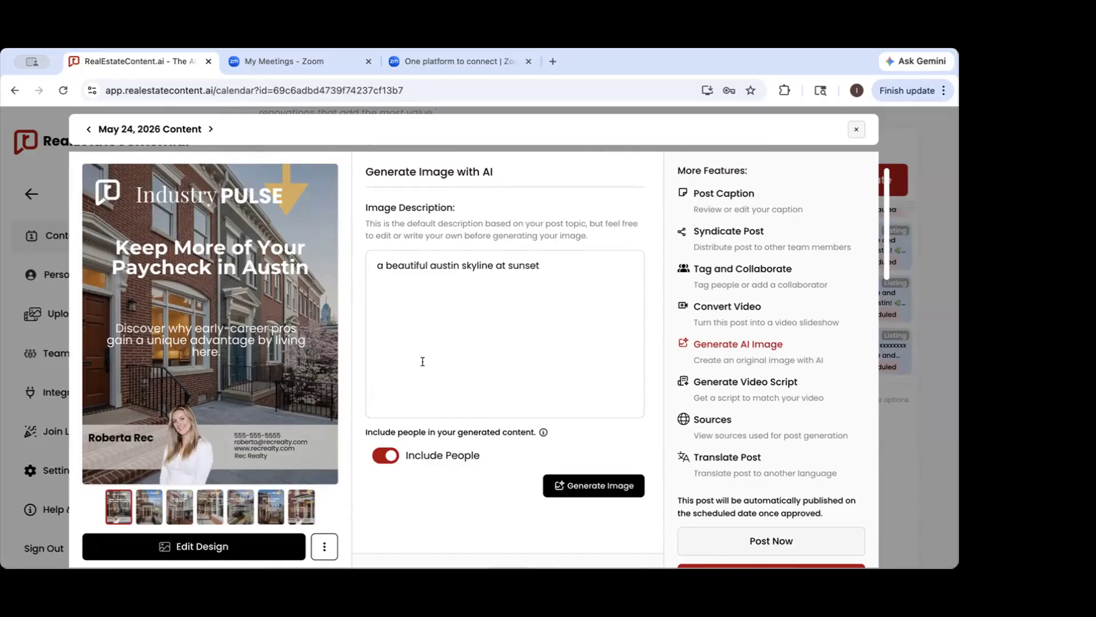
Open Generate AI Image for the May 24 Facebook post and clear its default image description
{"action": "scroll", "coordinate": [422, 361], "scroll_direction": "down", "scroll_amount": 7}
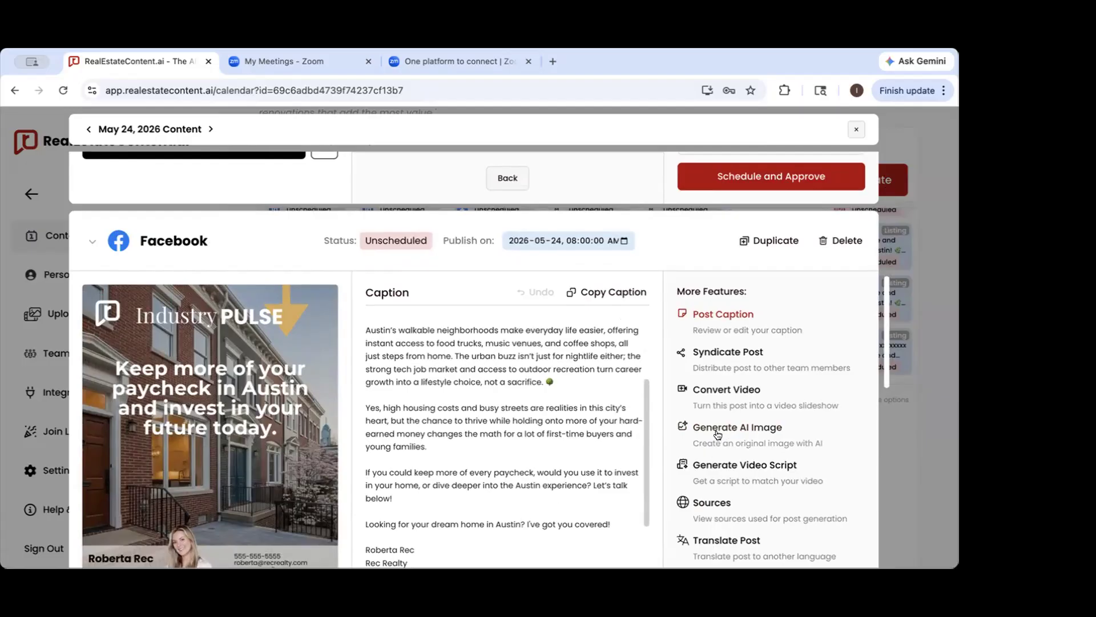
{"action": "left_click", "coordinate": [724, 435]}
{"action": "scroll", "coordinate": [496, 437], "scroll_direction": "down", "scroll_amount": 2}
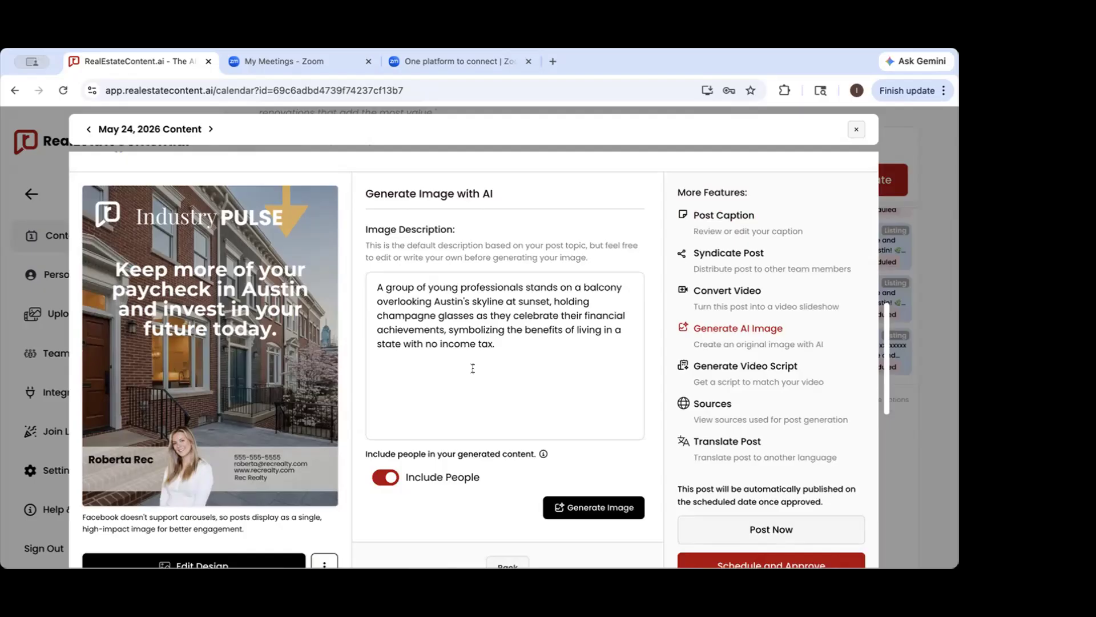
{"action": "left_click_drag", "start_coordinate": [521, 345], "coordinate": [200, 135]}
{"action": "key", "text": "BackSpace"}
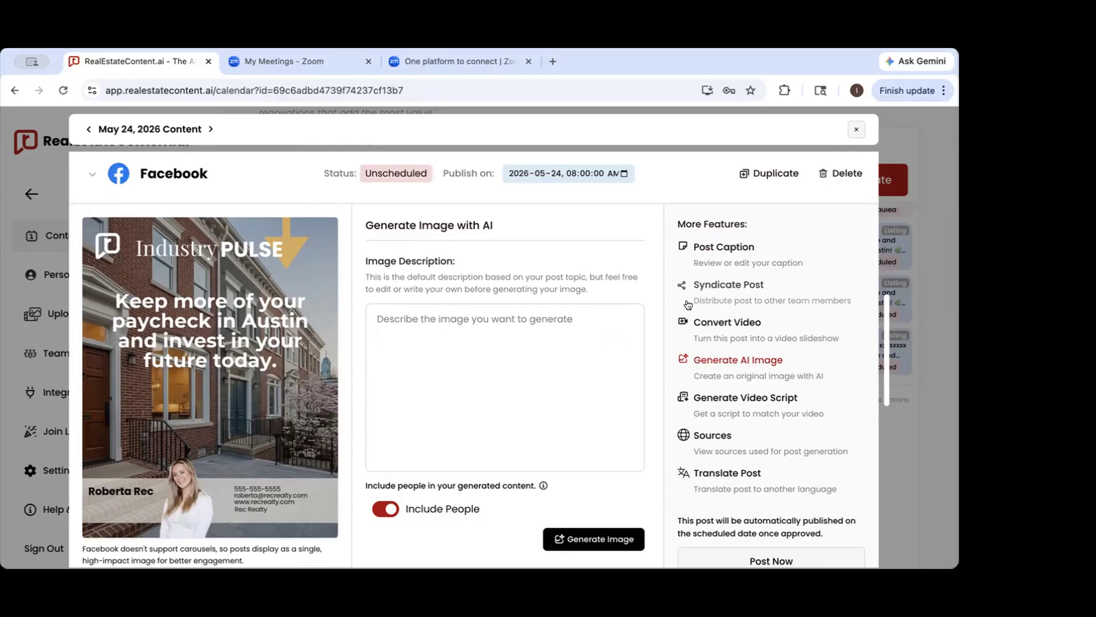
Go back to the Instagram post's AI image description and switch off Include People
{"action": "scroll", "coordinate": [688, 305], "scroll_direction": "up", "scroll_amount": 2}
{"action": "scroll", "coordinate": [688, 304], "scroll_direction": "up", "scroll_amount": 5}
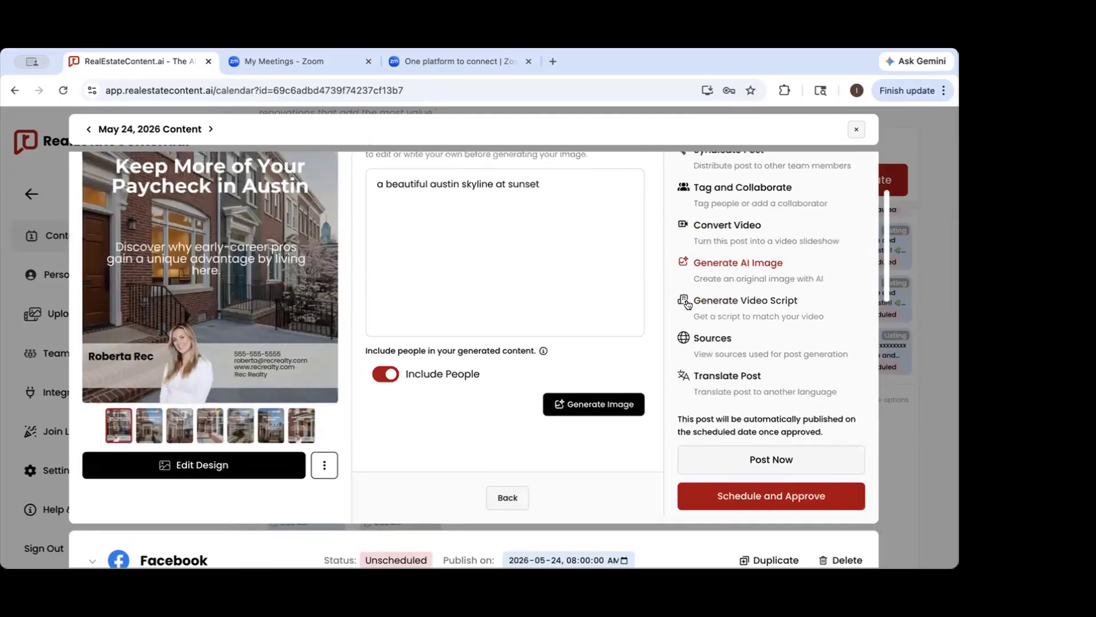
{"action": "scroll", "coordinate": [688, 304], "scroll_direction": "up", "scroll_amount": 2}
{"action": "left_click", "coordinate": [377, 298]}
{"action": "left_click", "coordinate": [563, 292]}
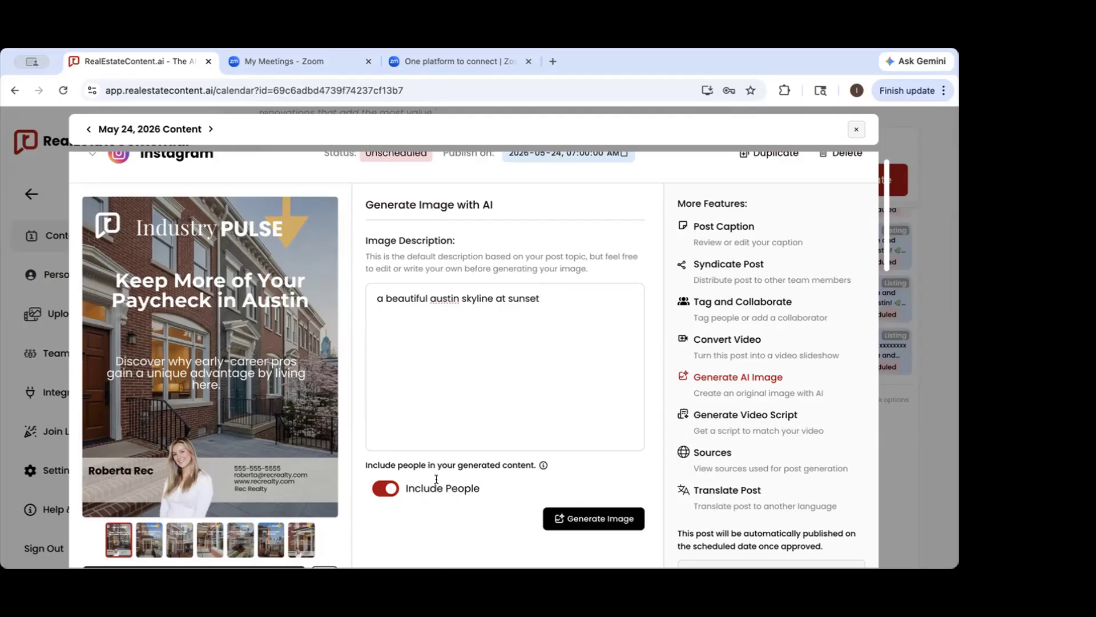
{"action": "left_click", "coordinate": [378, 490]}
Close the May 24 content and open the May 18 LinkedIn post to review its image and caption
{"action": "left_click", "coordinate": [930, 247]}
{"action": "scroll", "coordinate": [339, 435], "scroll_direction": "down", "scroll_amount": 4}
{"action": "scroll", "coordinate": [339, 436], "scroll_direction": "up", "scroll_amount": 5}
{"action": "left_click", "coordinate": [402, 337]}
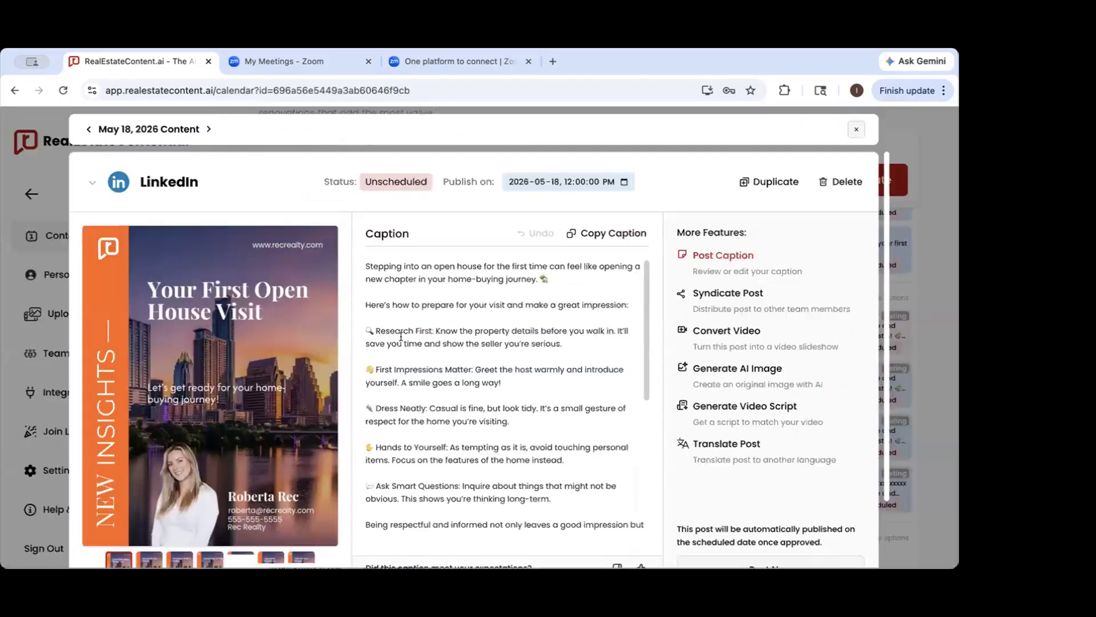
{"action": "scroll", "coordinate": [297, 483], "scroll_direction": "down", "scroll_amount": 1}
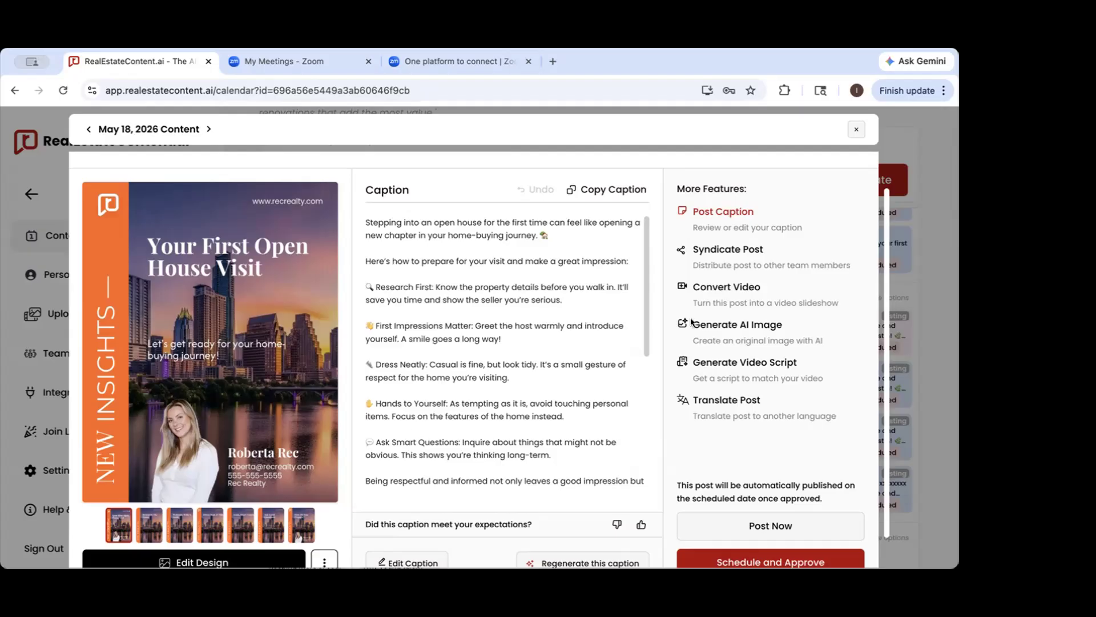
Reopen the May 24 content and generate a video script for its Facebook post
{"action": "left_click", "coordinate": [948, 266]}
{"action": "scroll", "coordinate": [277, 393], "scroll_direction": "down", "scroll_amount": 3}
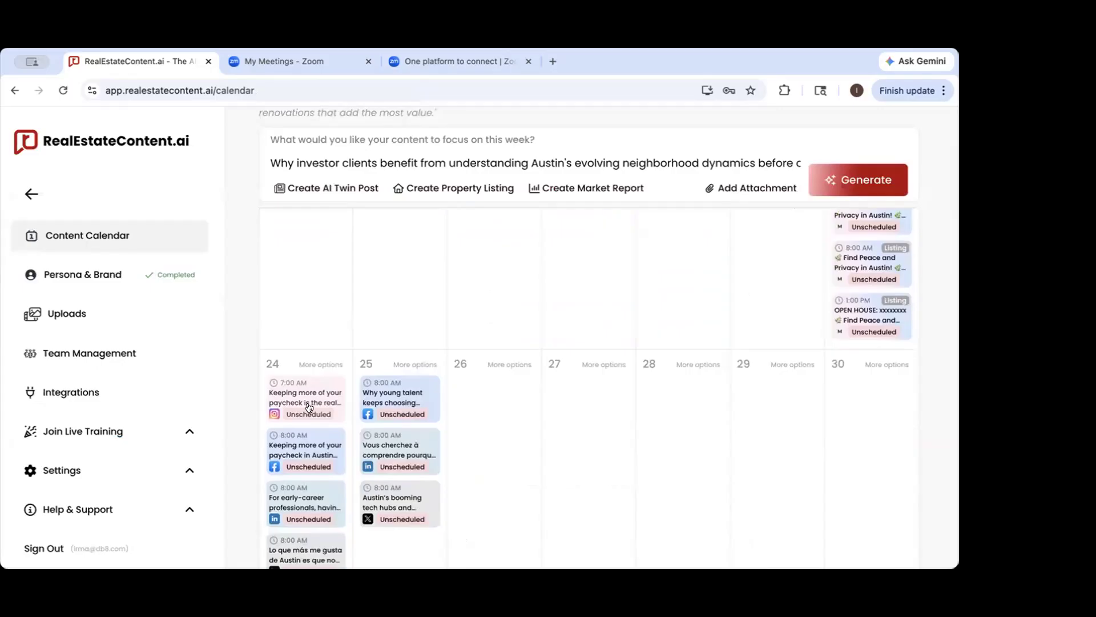
{"action": "left_click", "coordinate": [308, 407]}
{"action": "scroll", "coordinate": [711, 371], "scroll_direction": "down", "scroll_amount": 1}
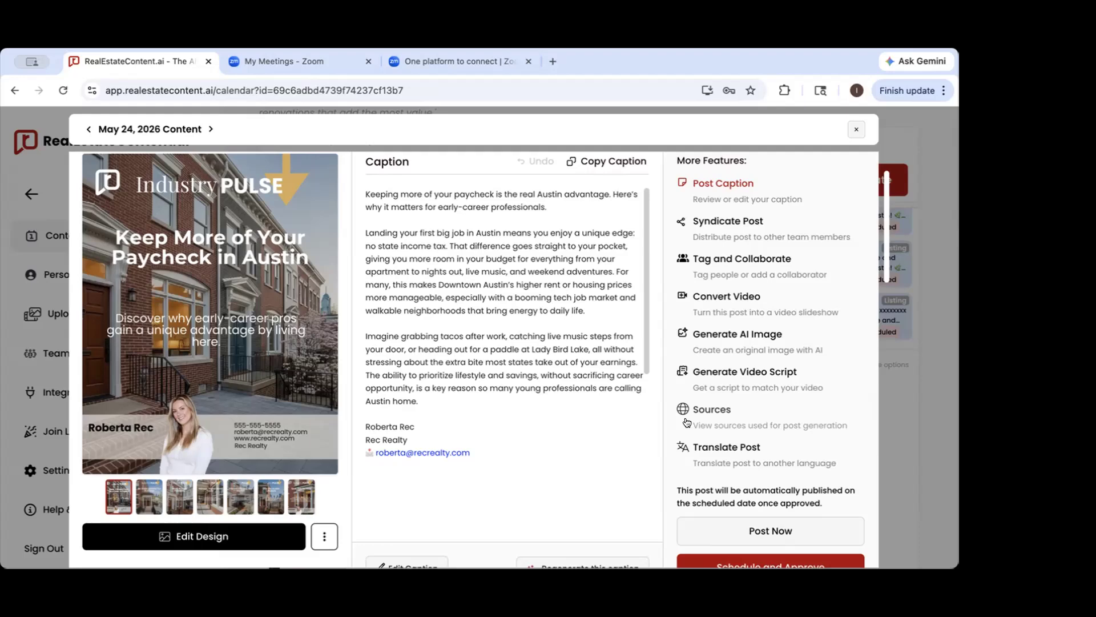
{"action": "scroll", "coordinate": [686, 423], "scroll_direction": "down", "scroll_amount": 8}
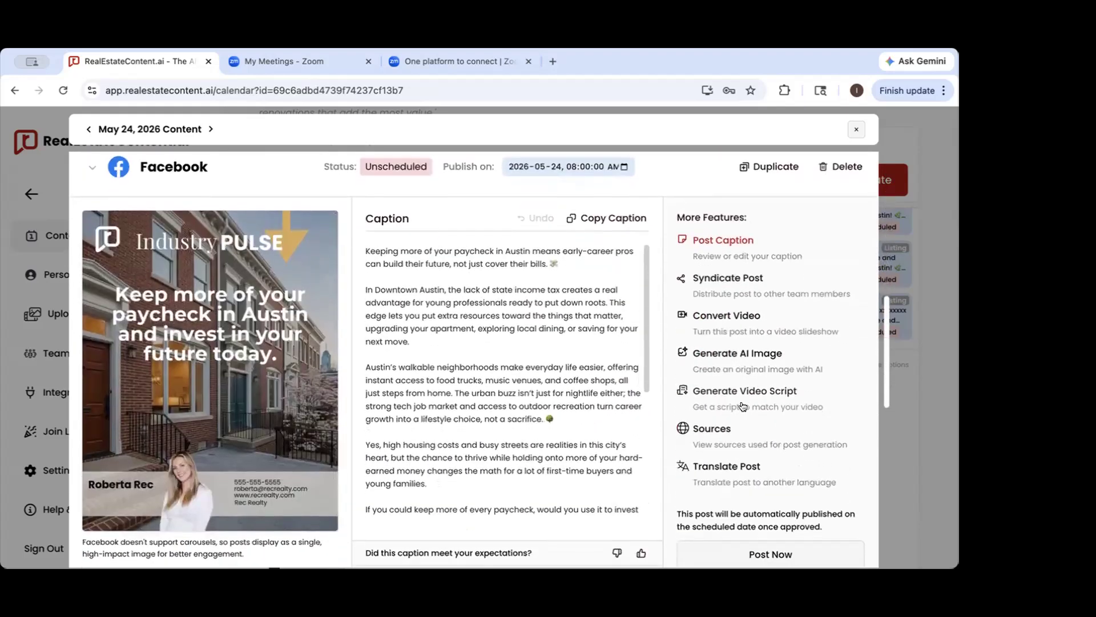
{"action": "left_click", "coordinate": [745, 392]}
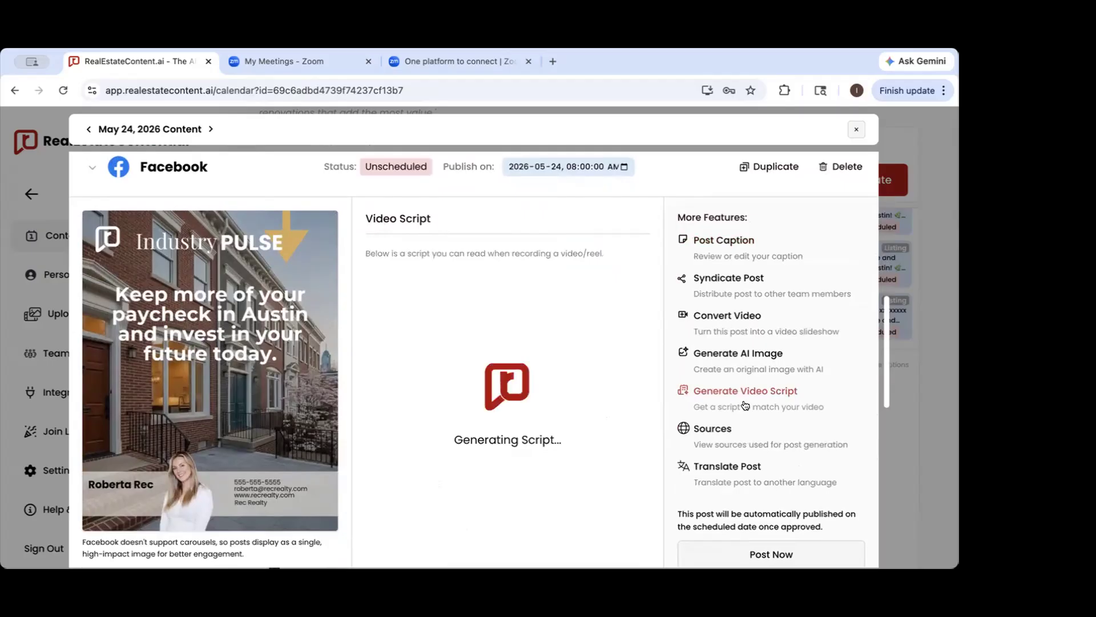
{"action": "scroll", "coordinate": [745, 406], "scroll_direction": "down", "scroll_amount": 1}
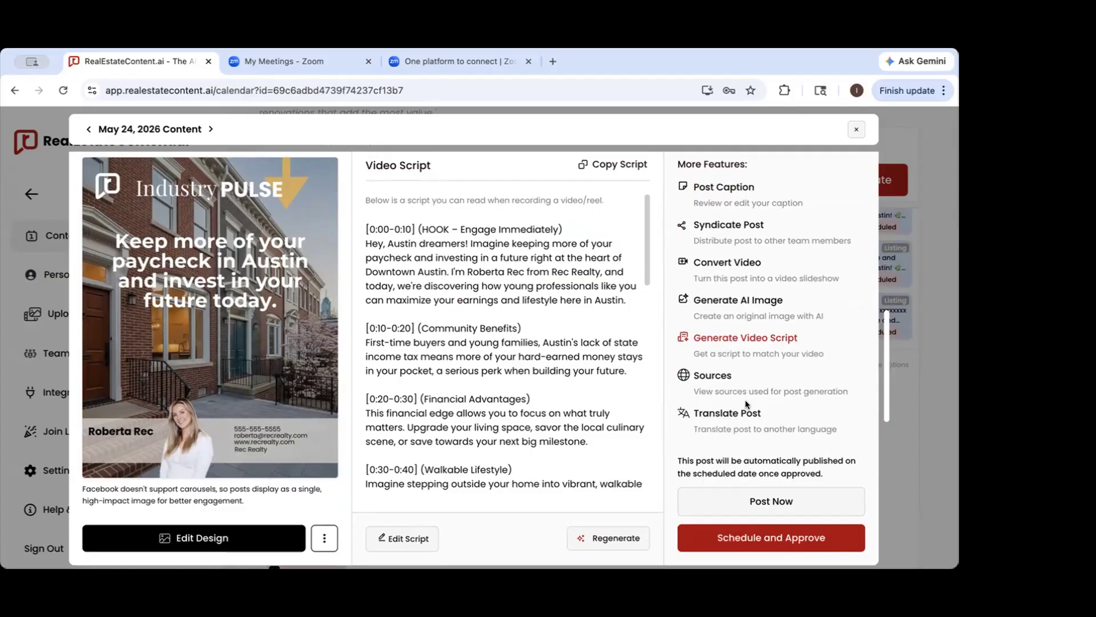
Return to the Facebook post's caption and check its options for uploading and downloading media
{"action": "left_click", "coordinate": [732, 196]}
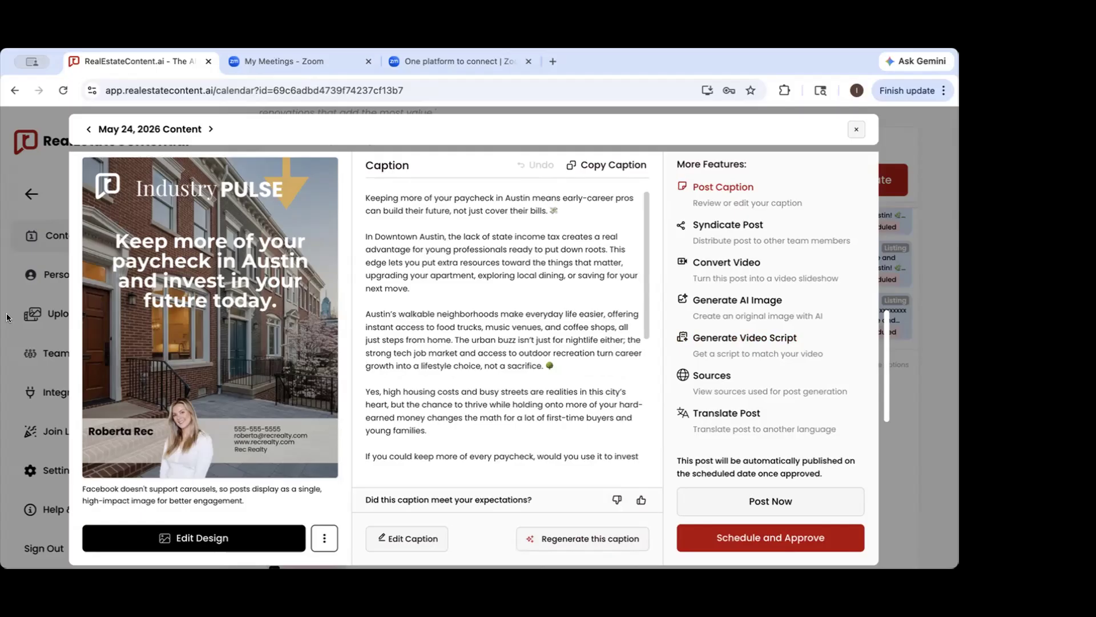
{"action": "left_click", "coordinate": [325, 540]}
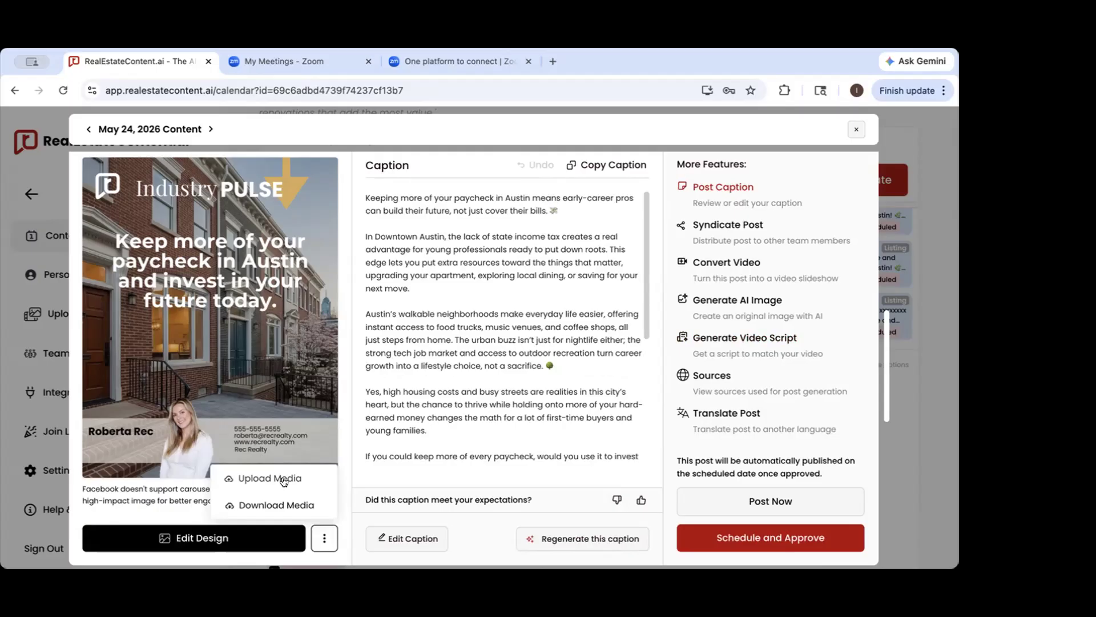
{"action": "left_click", "coordinate": [342, 282]}
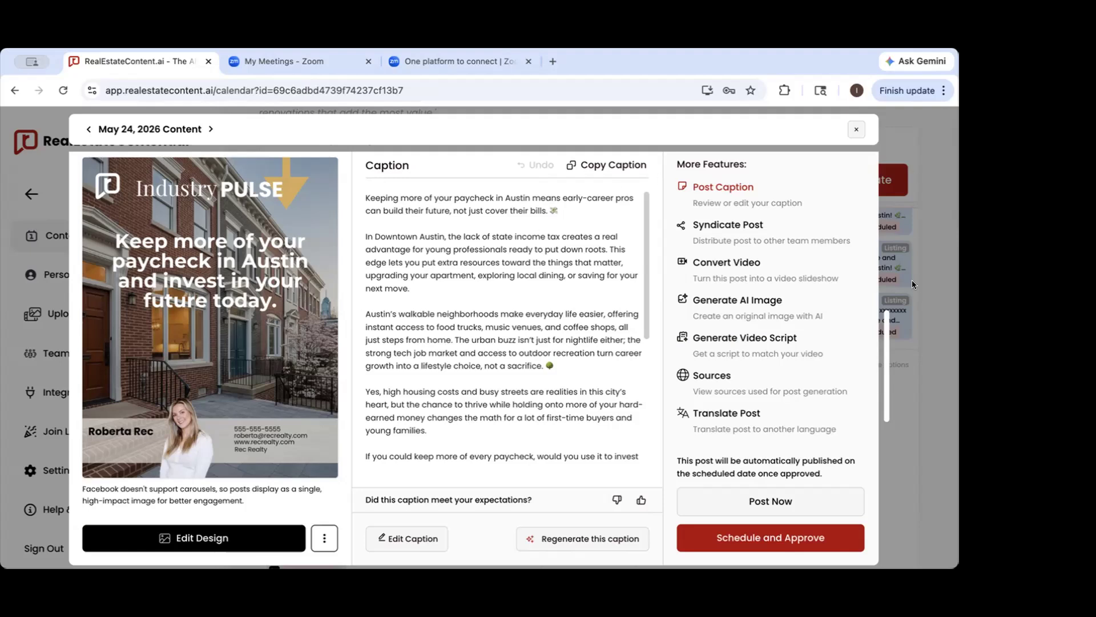
Open the May 19 Facebook post, review its image and caption, and return to the content calendar
{"action": "left_click", "coordinate": [927, 278]}
{"action": "scroll", "coordinate": [493, 363], "scroll_direction": "up", "scroll_amount": 3}
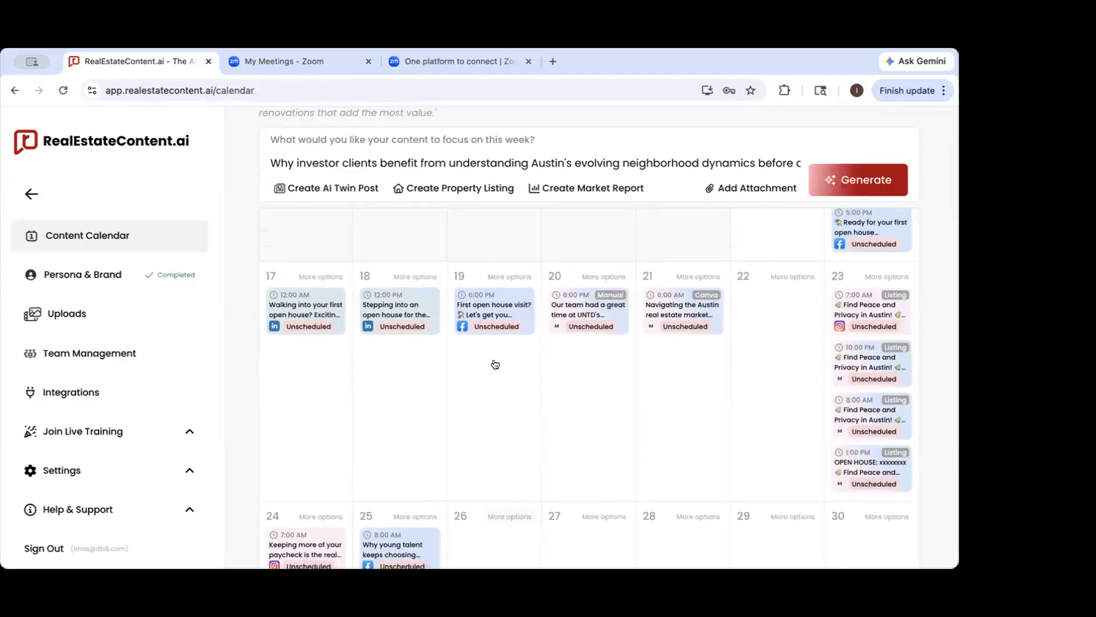
{"action": "left_click", "coordinate": [496, 313]}
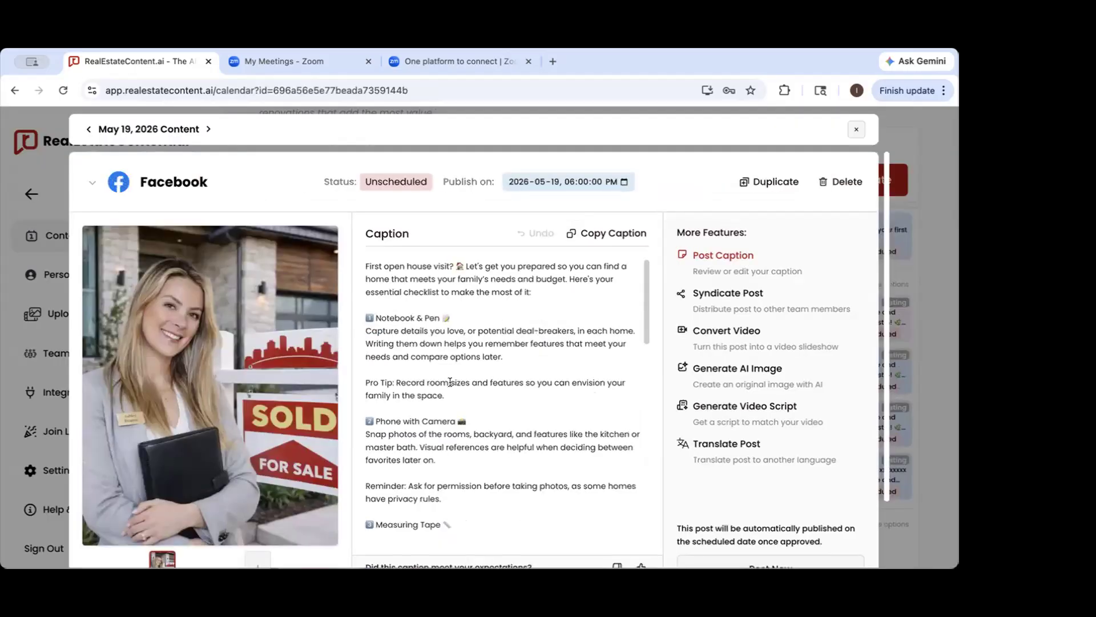
{"action": "scroll", "coordinate": [450, 381], "scroll_direction": "down", "scroll_amount": 1}
{"action": "scroll", "coordinate": [486, 484], "scroll_direction": "down", "scroll_amount": 3}
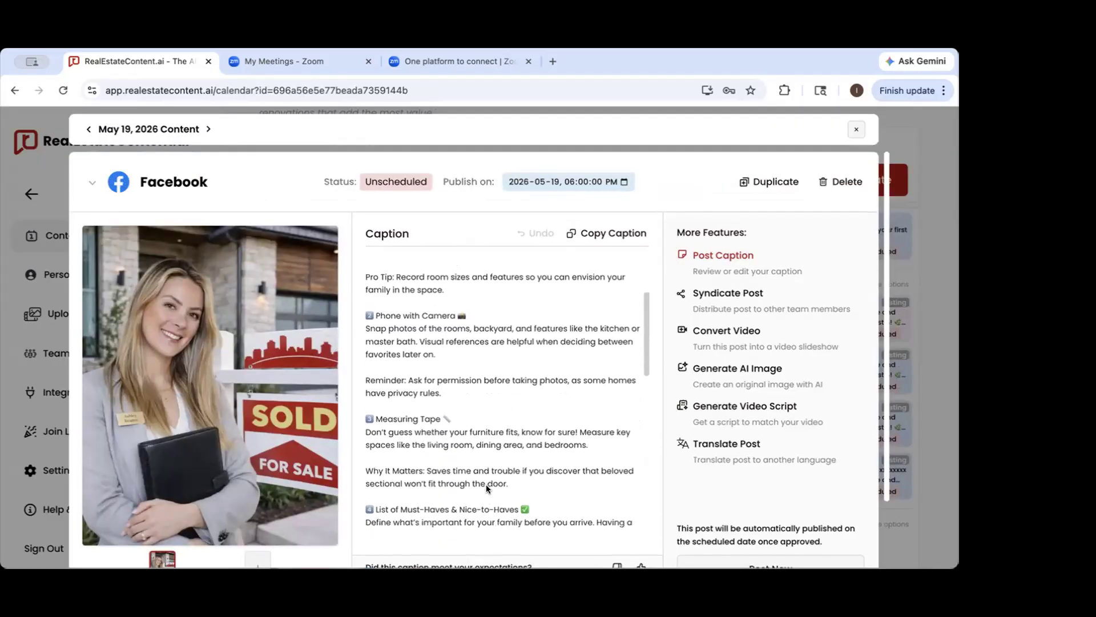
{"action": "scroll", "coordinate": [317, 493], "scroll_direction": "down", "scroll_amount": 3}
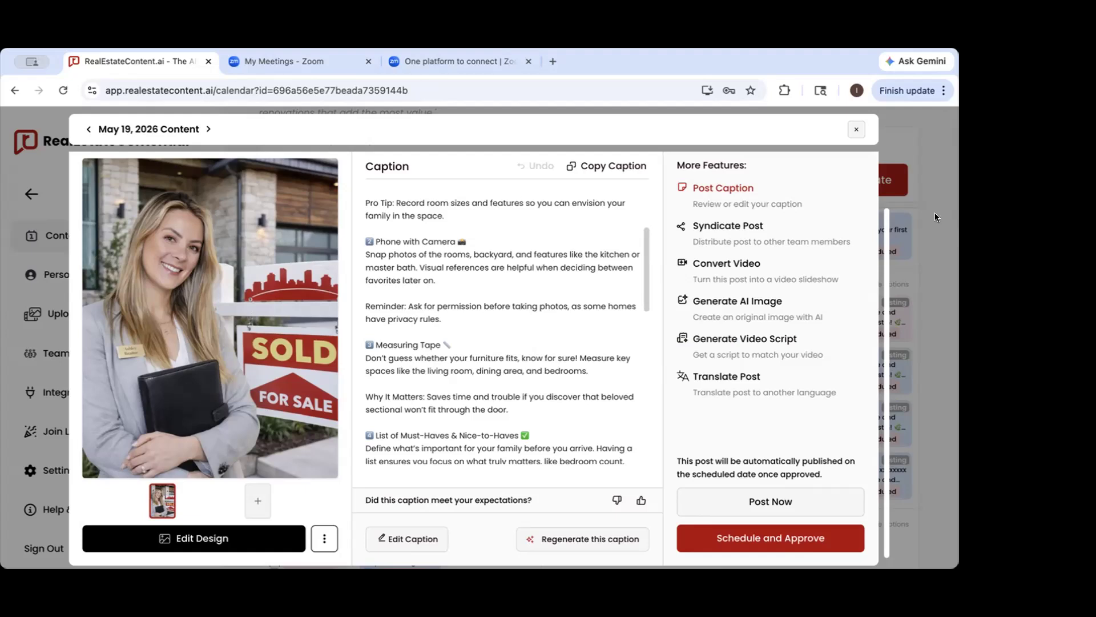
{"action": "left_click", "coordinate": [912, 303]}
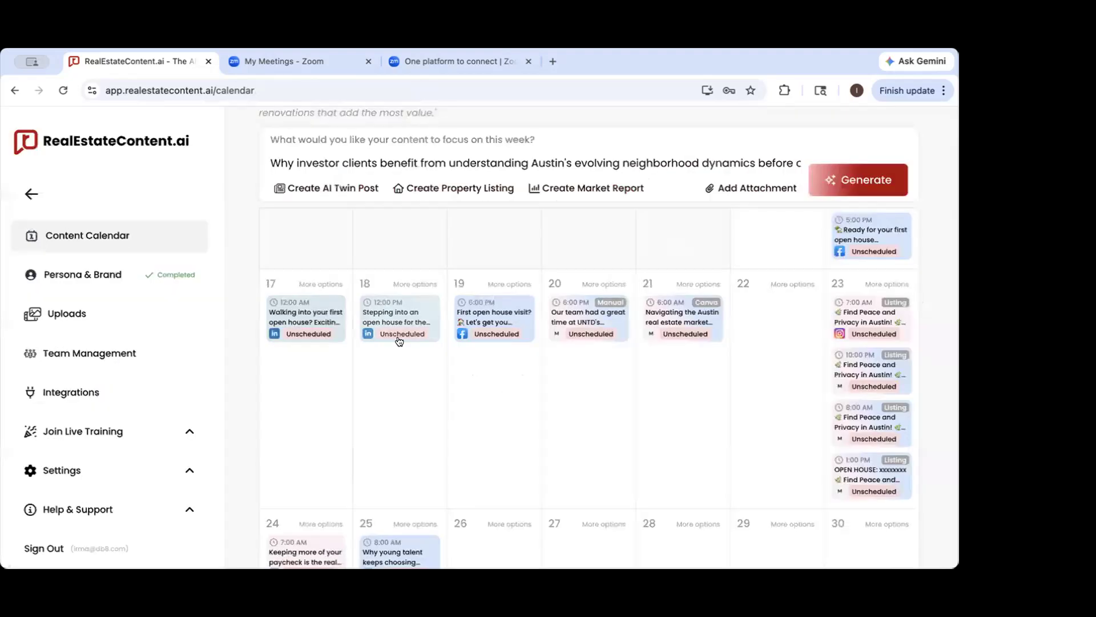
{"action": "scroll", "coordinate": [343, 454], "scroll_direction": "down", "scroll_amount": 5}
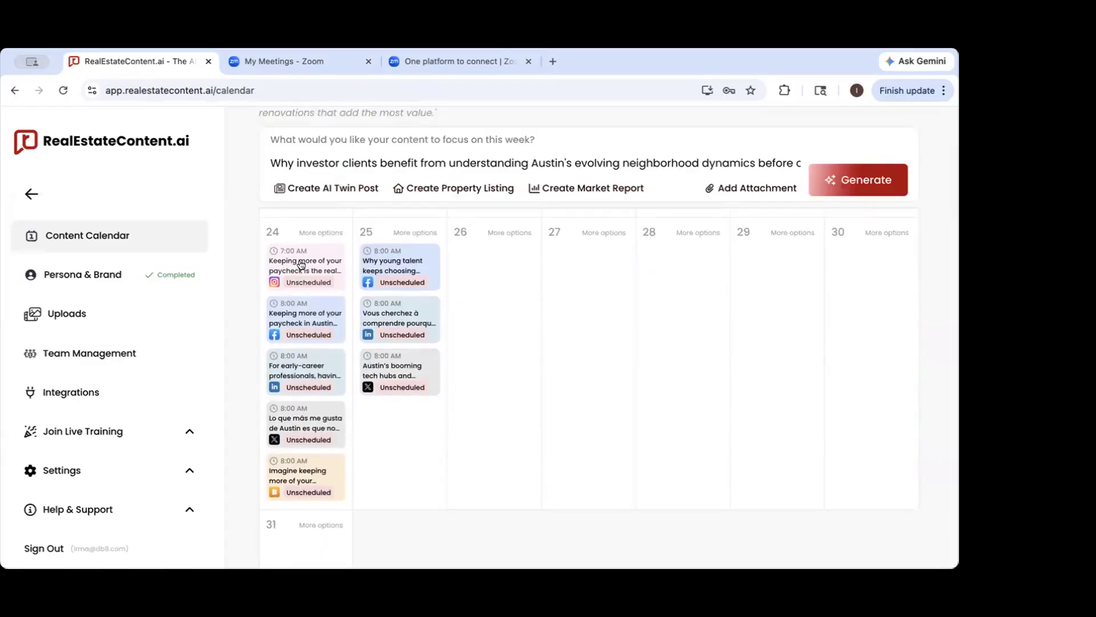
Open the May 24 Instagram post and review the list of sources used to create it
{"action": "left_click", "coordinate": [302, 267]}
{"action": "left_click", "coordinate": [714, 483]}
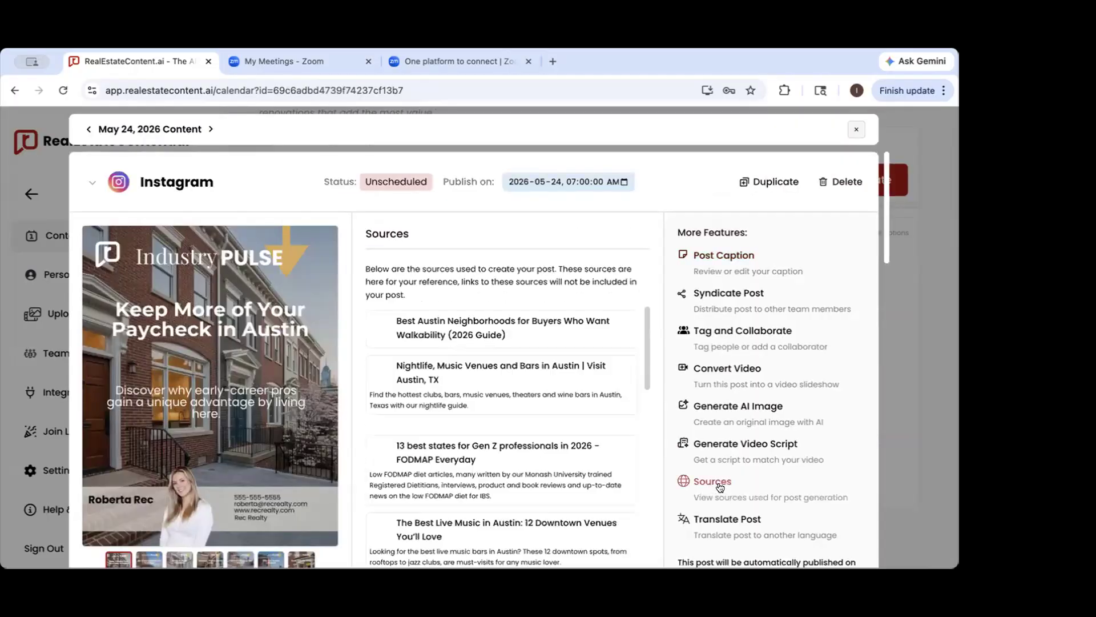
{"action": "scroll", "coordinate": [563, 379], "scroll_direction": "down", "scroll_amount": 1}
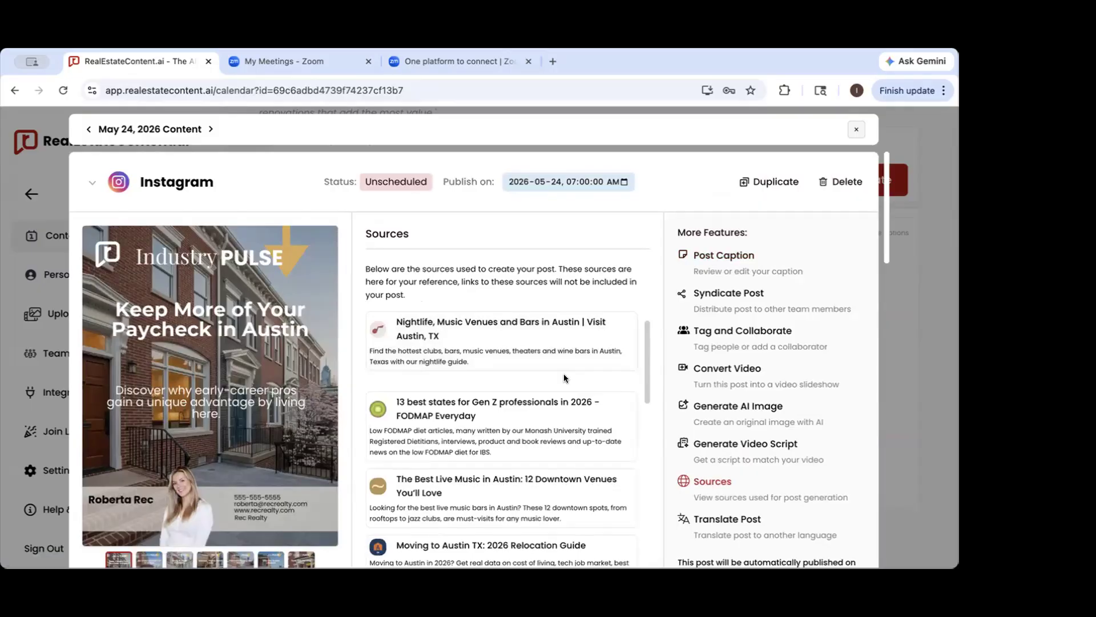
{"action": "scroll", "coordinate": [537, 434], "scroll_direction": "down", "scroll_amount": 1}
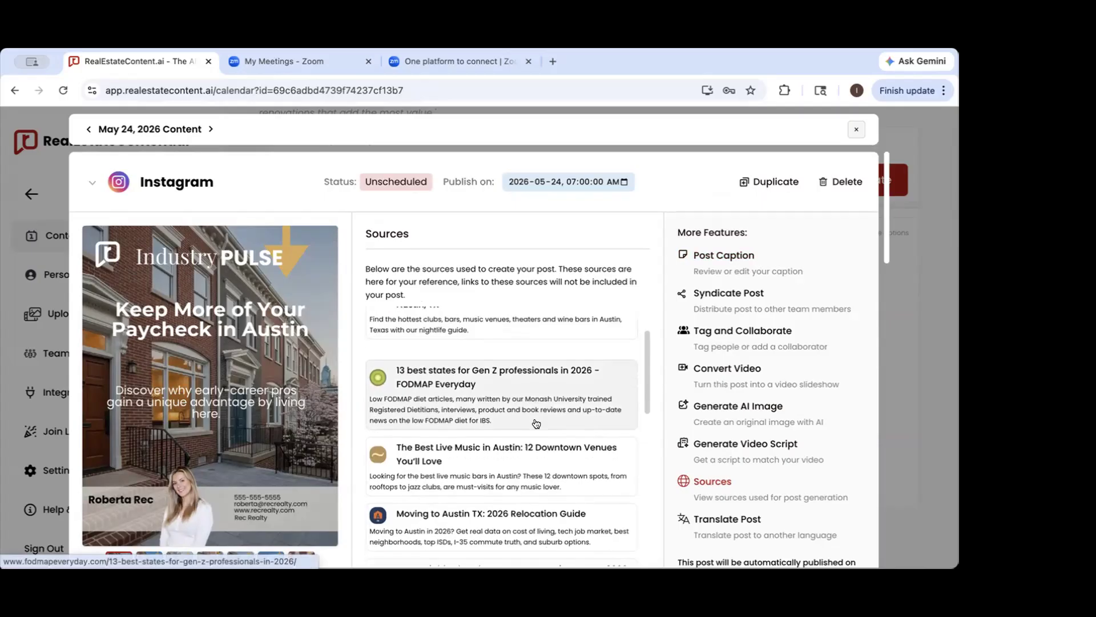
{"action": "scroll", "coordinate": [538, 475], "scroll_direction": "up", "scroll_amount": 1}
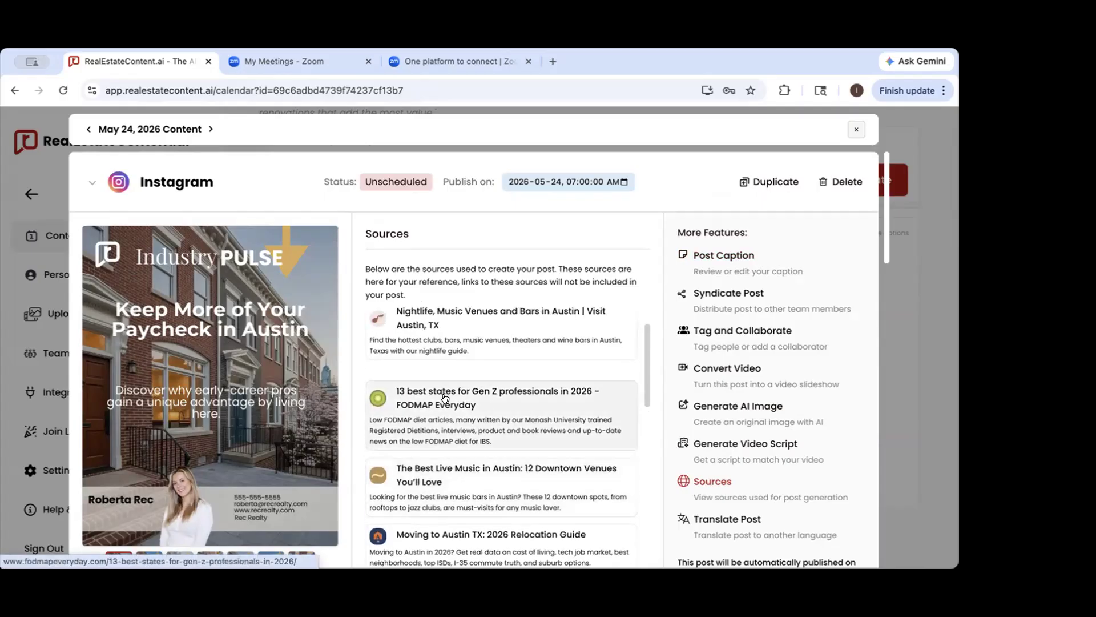
{"action": "scroll", "coordinate": [523, 420], "scroll_direction": "up", "scroll_amount": 1}
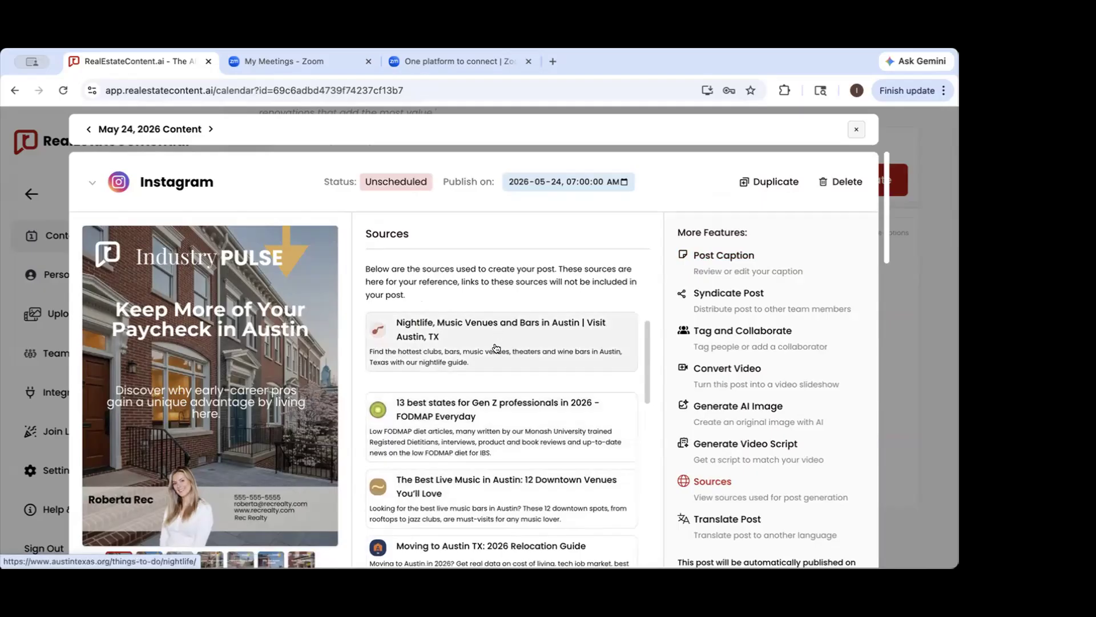
{"action": "scroll", "coordinate": [497, 349], "scroll_direction": "up", "scroll_amount": 2}
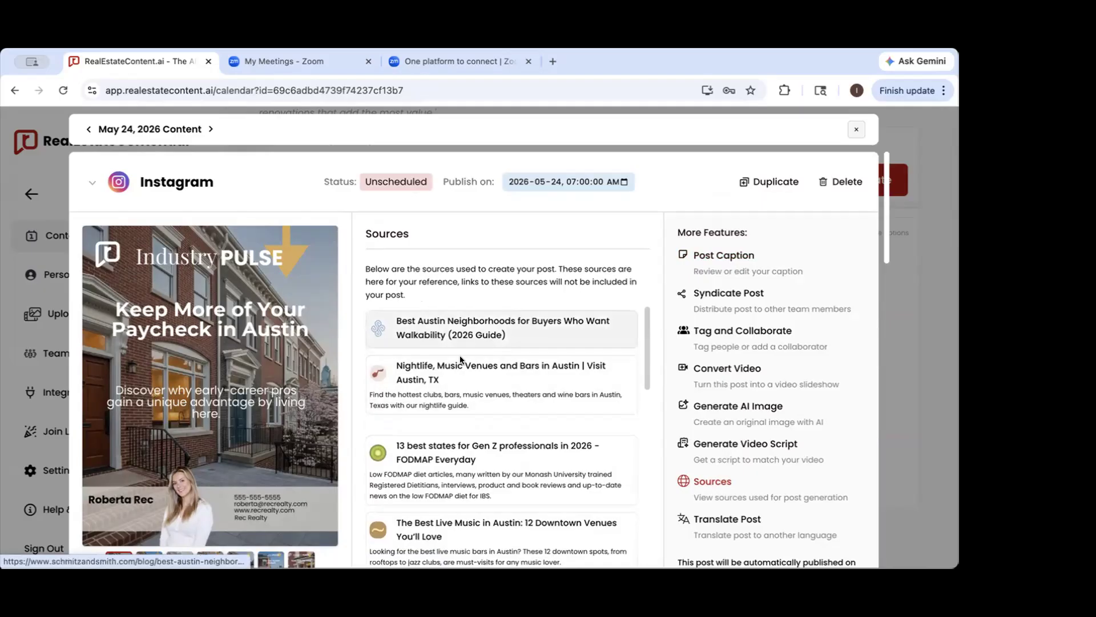
{"action": "scroll", "coordinate": [509, 458], "scroll_direction": "down", "scroll_amount": 2}
{"action": "scroll", "coordinate": [509, 459], "scroll_direction": "down", "scroll_amount": 2}
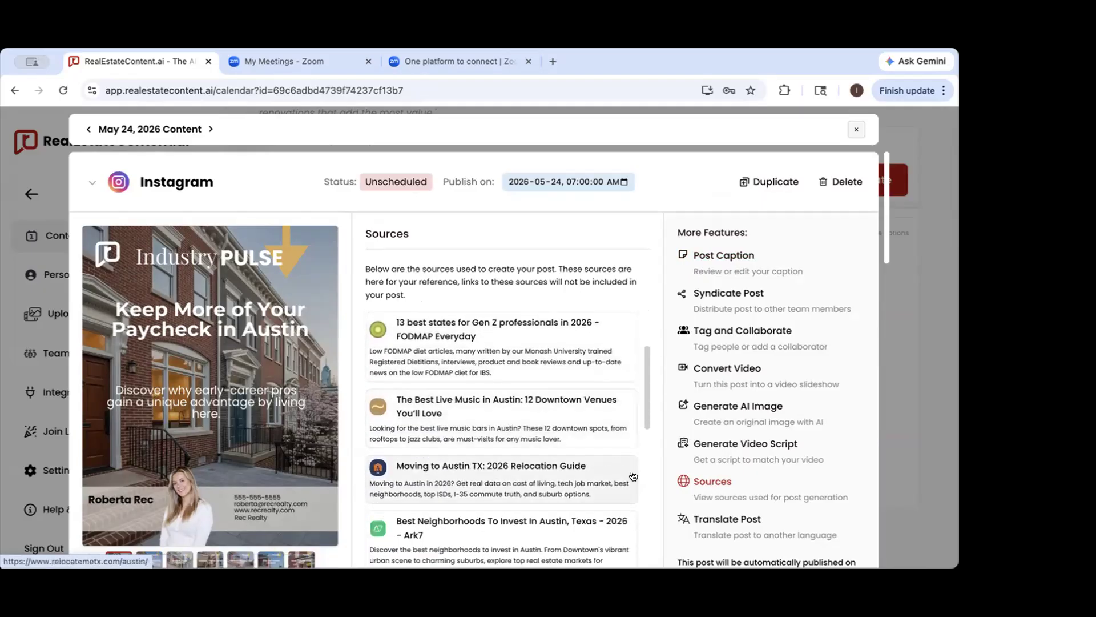
{"action": "scroll", "coordinate": [720, 465], "scroll_direction": "down", "scroll_amount": 2}
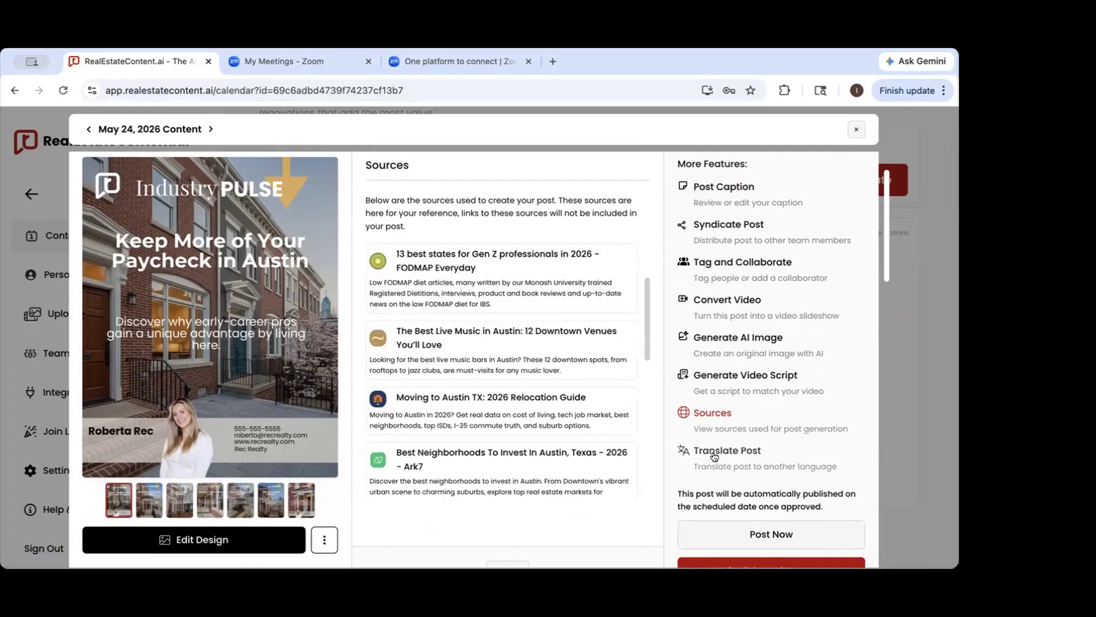
Translate the May 24 Instagram post into French, review the translated caption and image, and return to the calendar
{"action": "left_click", "coordinate": [714, 455]}
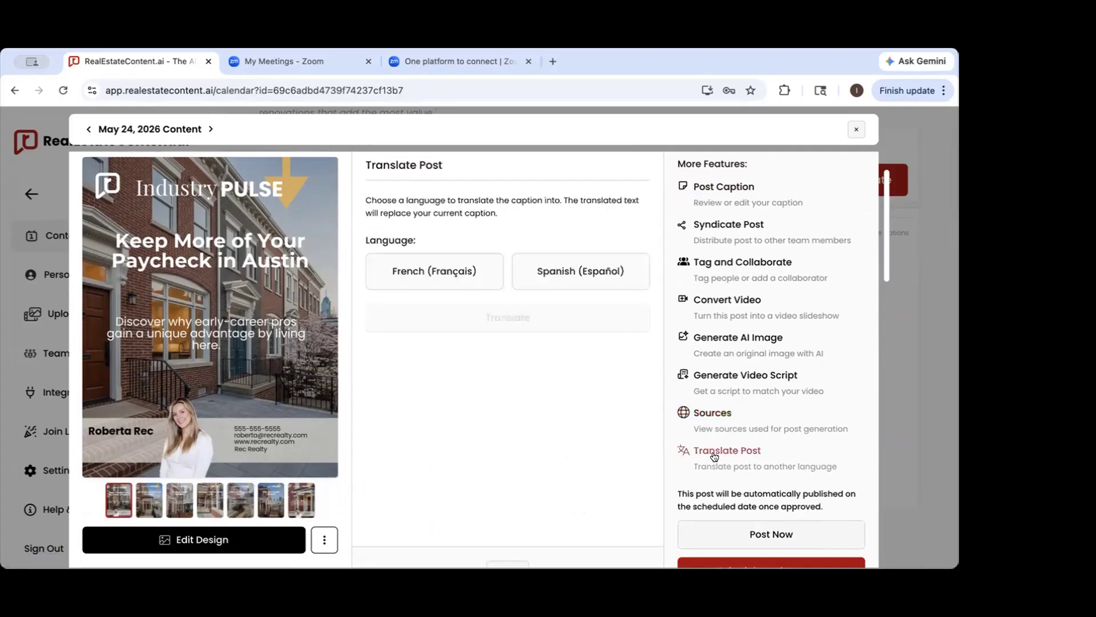
{"action": "scroll", "coordinate": [616, 408], "scroll_direction": "up", "scroll_amount": 2}
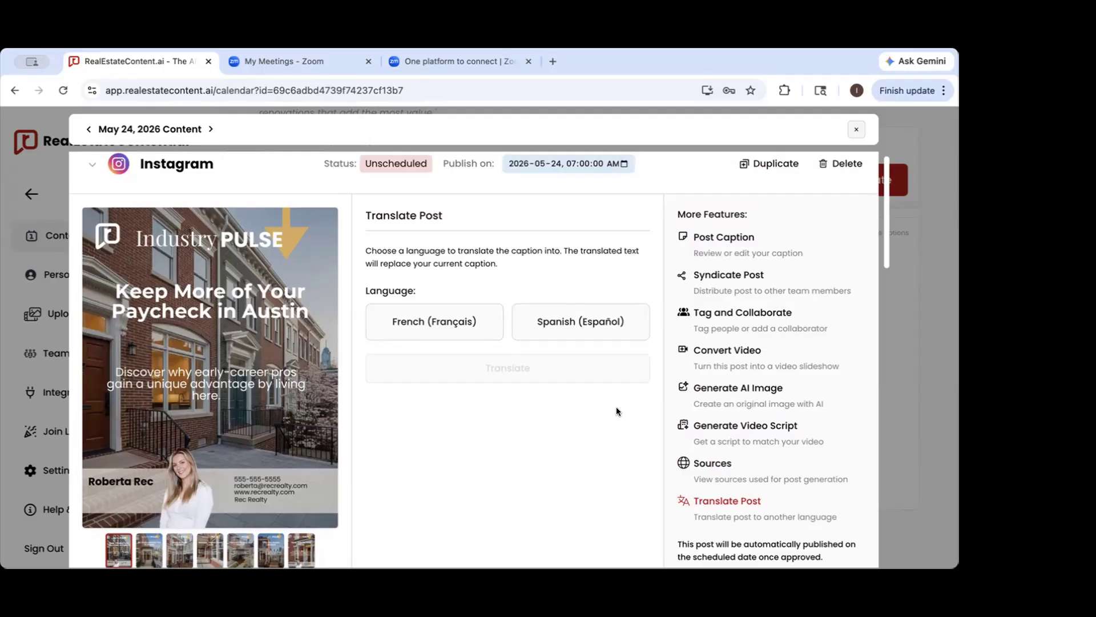
{"action": "left_click", "coordinate": [403, 325]}
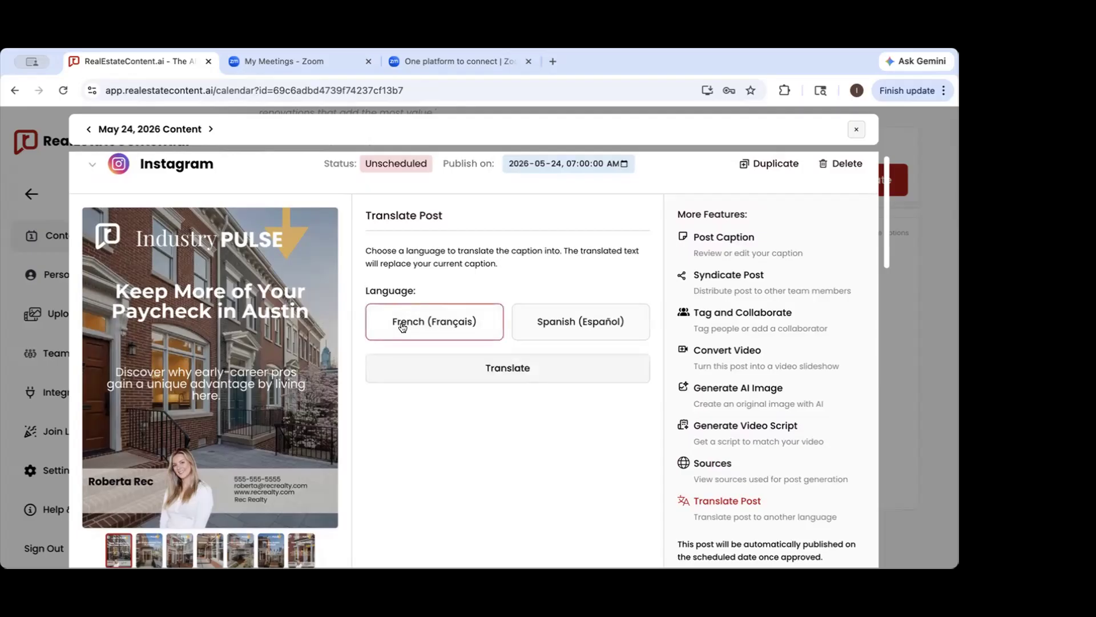
{"action": "left_click", "coordinate": [495, 367]}
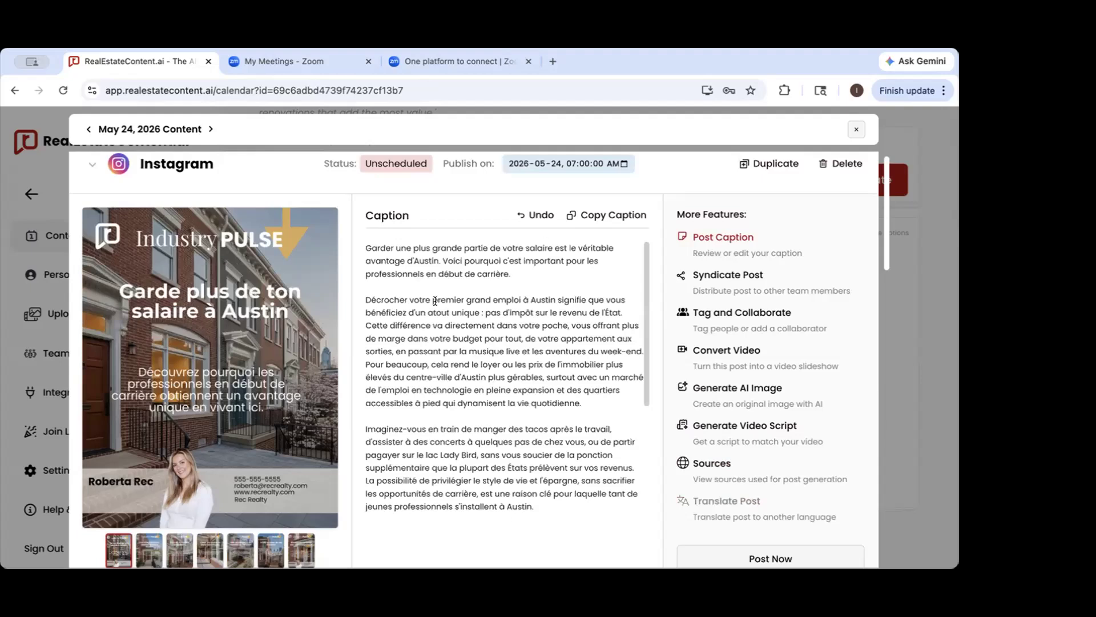
{"action": "scroll", "coordinate": [423, 428], "scroll_direction": "down", "scroll_amount": 1}
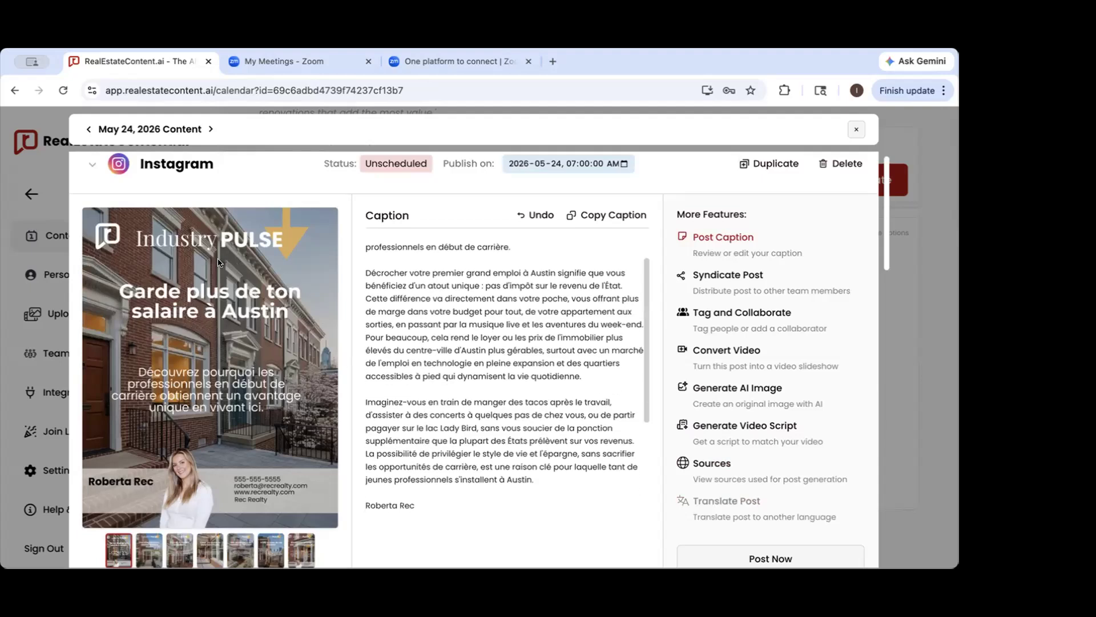
{"action": "left_click", "coordinate": [945, 294]}
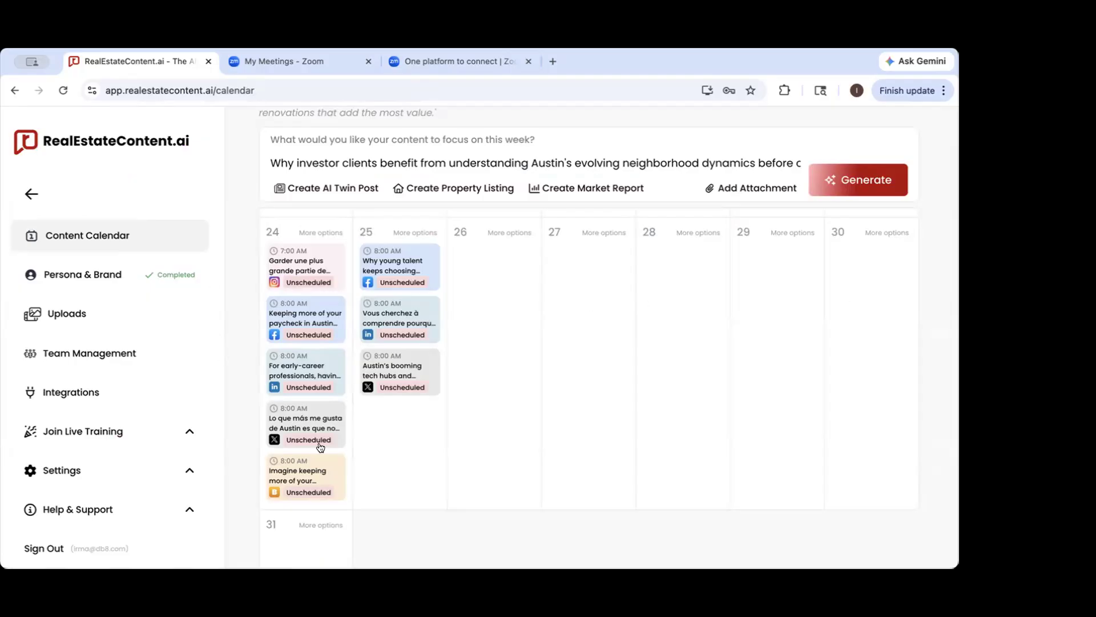
Move the May 25 posts to May 26 in the content calendar
{"action": "scroll", "coordinate": [587, 451], "scroll_direction": "up", "scroll_amount": 2}
{"action": "left_click_drag", "start_coordinate": [381, 364], "coordinate": [473, 373]}
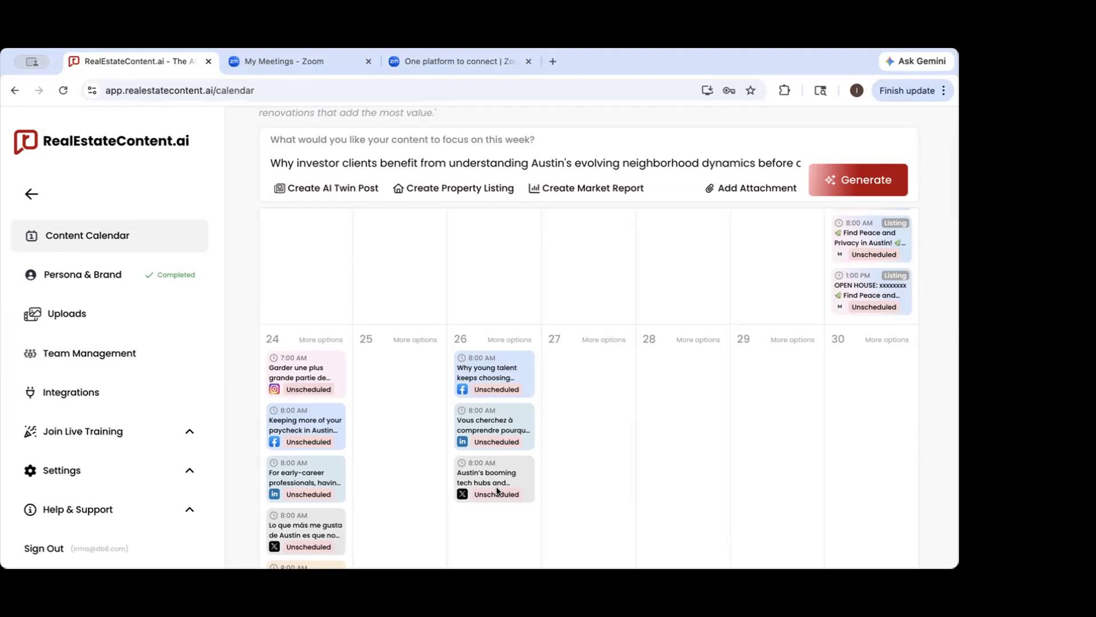
Open the May 23 Instagram "Just Listed" post and duplicate it
{"action": "scroll", "coordinate": [803, 403], "scroll_direction": "up", "scroll_amount": 3}
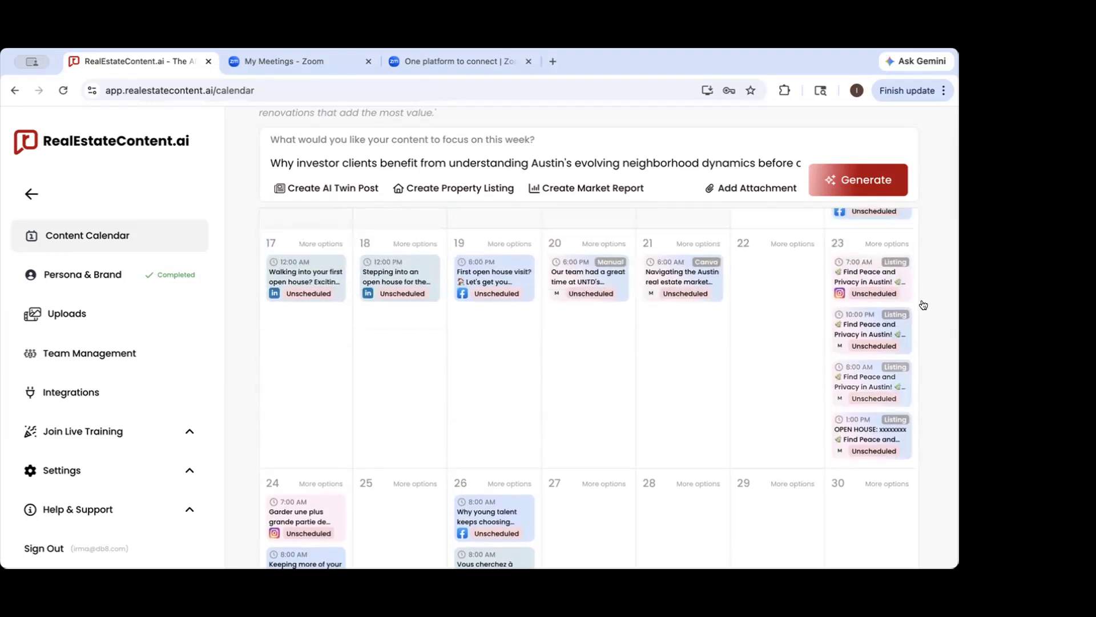
{"action": "left_click", "coordinate": [860, 294]}
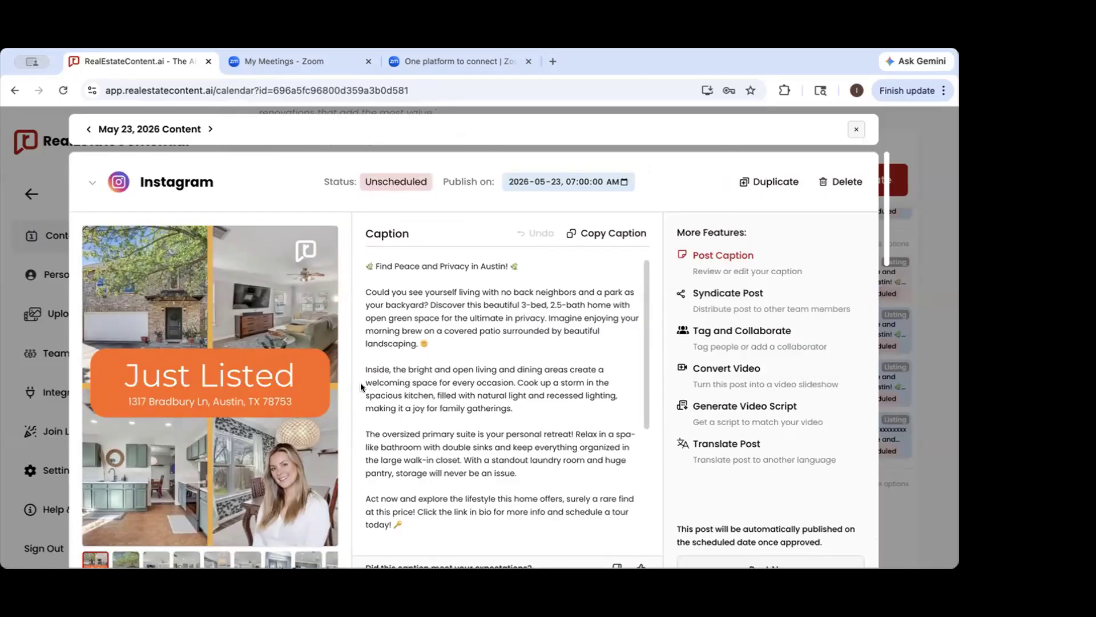
{"action": "left_click", "coordinate": [772, 184]}
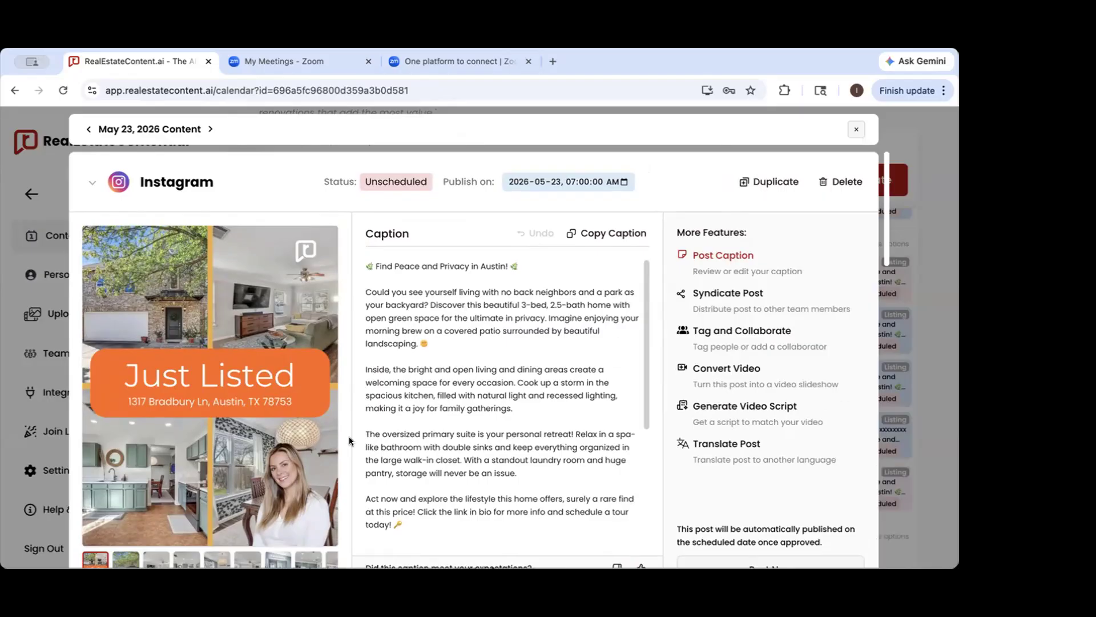
Look through the May 23 listing posts and read the Instagram "Just Listed" post's full caption
{"action": "scroll", "coordinate": [330, 443], "scroll_direction": "down", "scroll_amount": 7}
{"action": "scroll", "coordinate": [331, 448], "scroll_direction": "down", "scroll_amount": 20}
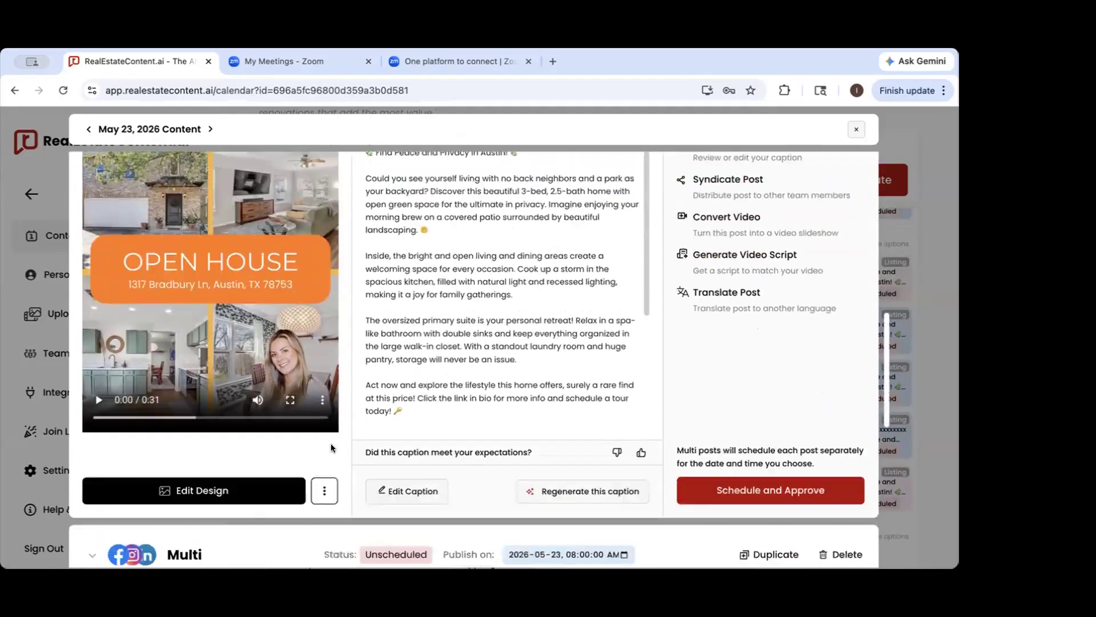
{"action": "scroll", "coordinate": [331, 447], "scroll_direction": "up", "scroll_amount": 7}
{"action": "scroll", "coordinate": [331, 448], "scroll_direction": "up", "scroll_amount": 2}
{"action": "scroll", "coordinate": [331, 448], "scroll_direction": "down", "scroll_amount": 5}
{"action": "scroll", "coordinate": [331, 448], "scroll_direction": "up", "scroll_amount": 6}
{"action": "scroll", "coordinate": [333, 448], "scroll_direction": "up", "scroll_amount": 3}
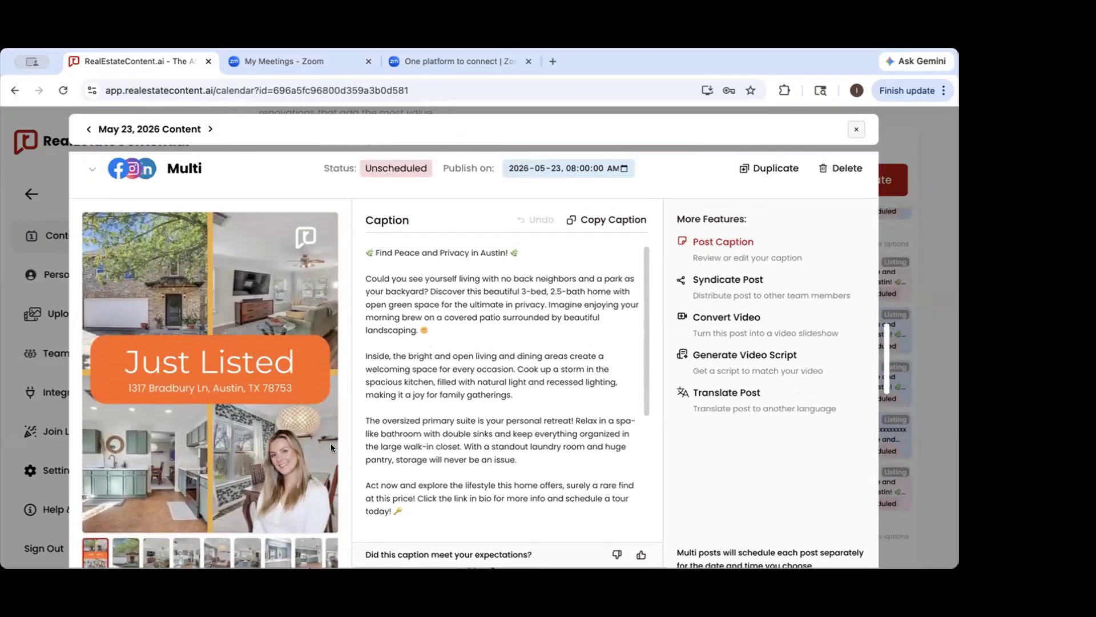
{"action": "scroll", "coordinate": [331, 447], "scroll_direction": "down", "scroll_amount": 8}
{"action": "scroll", "coordinate": [330, 447], "scroll_direction": "up", "scroll_amount": 3}
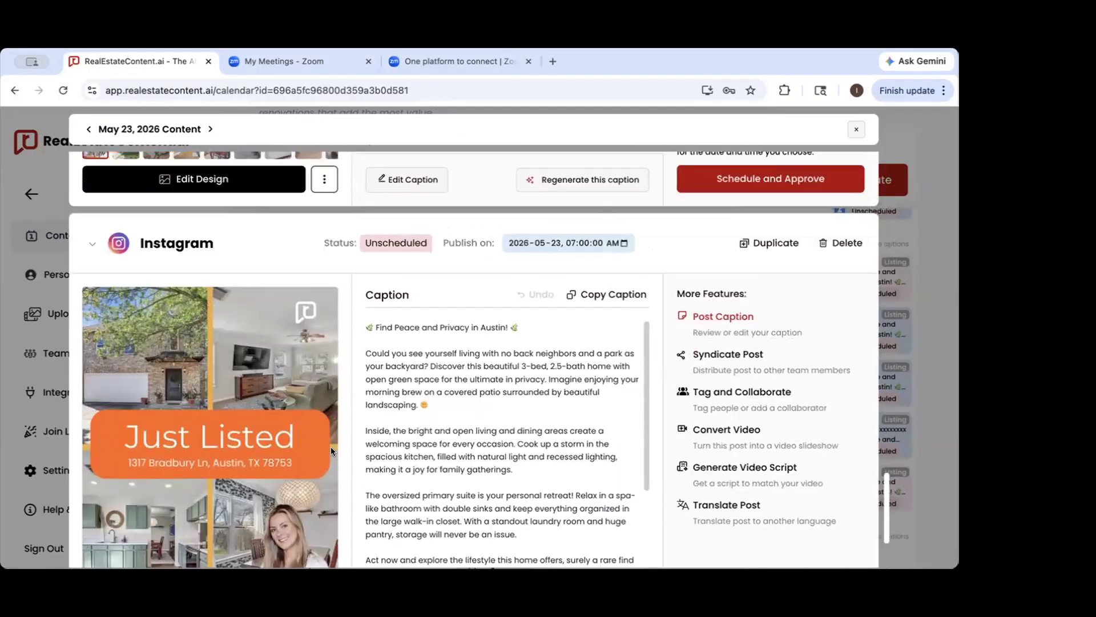
{"action": "scroll", "coordinate": [324, 456], "scroll_direction": "down", "scroll_amount": 1}
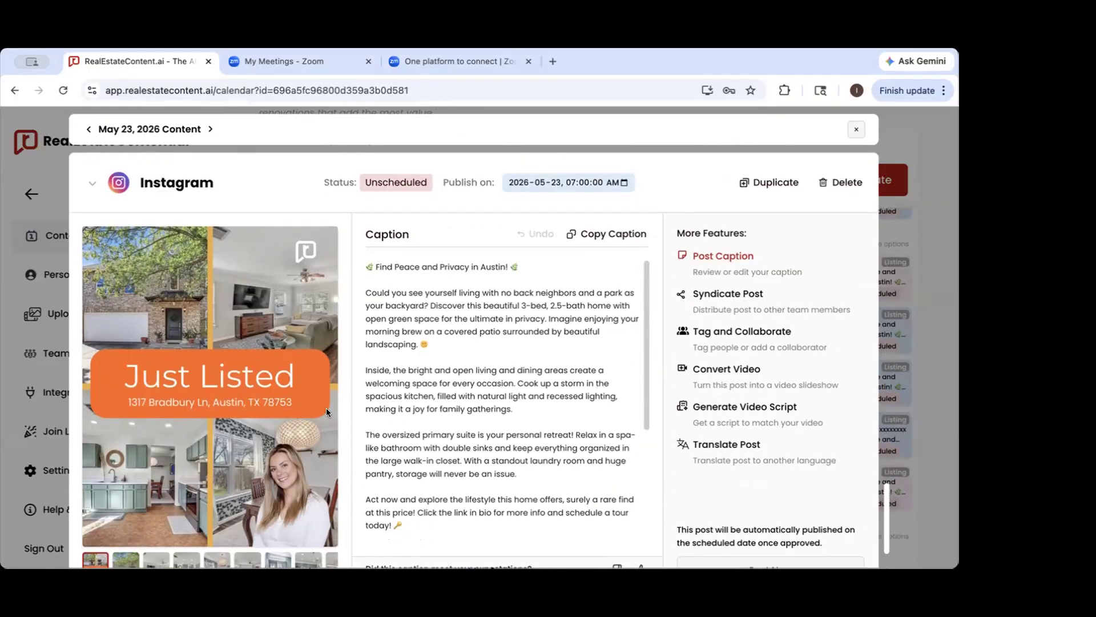
{"action": "scroll", "coordinate": [421, 400], "scroll_direction": "down", "scroll_amount": 3}
{"action": "scroll", "coordinate": [419, 407], "scroll_direction": "down", "scroll_amount": 3}
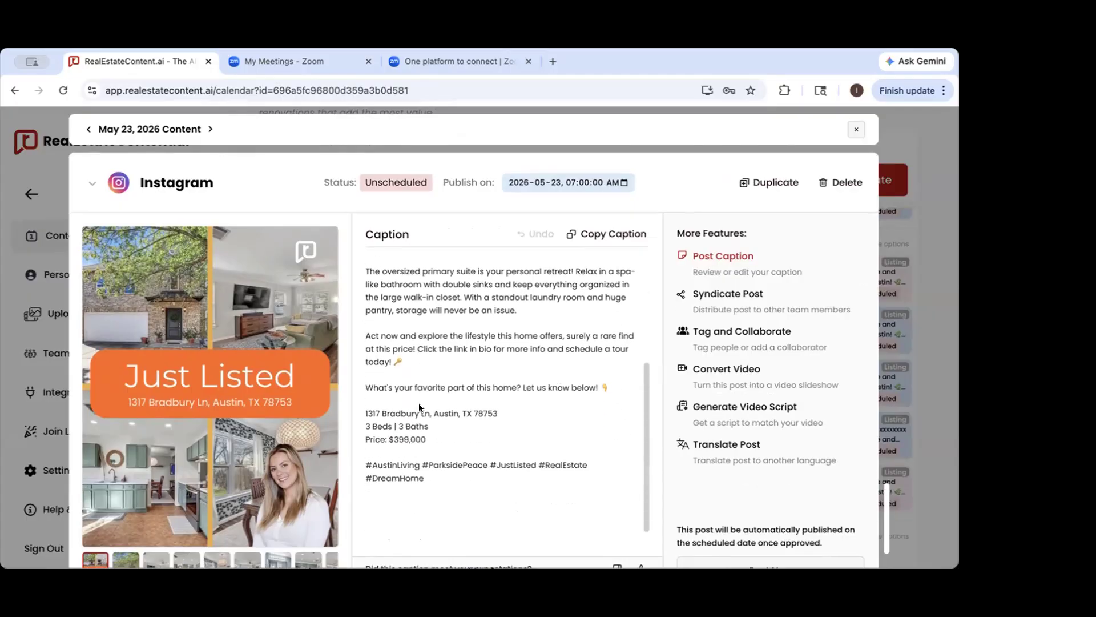
{"action": "scroll", "coordinate": [419, 407], "scroll_direction": "down", "scroll_amount": 1}
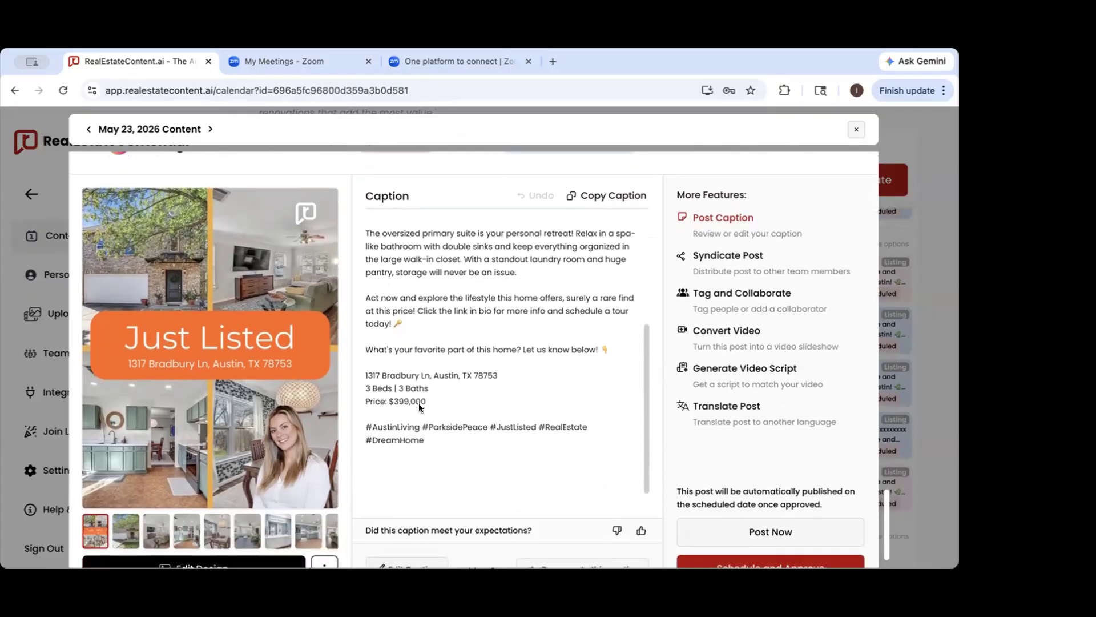
{"action": "scroll", "coordinate": [419, 403], "scroll_direction": "up", "scroll_amount": 3}
{"action": "scroll", "coordinate": [419, 404], "scroll_direction": "up", "scroll_amount": 6}
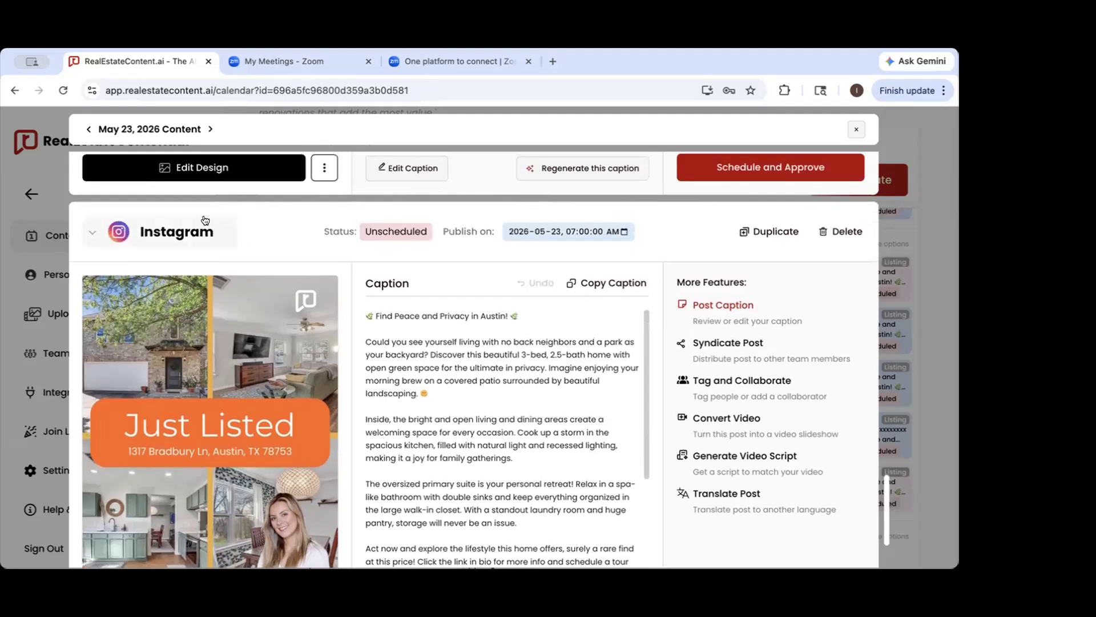
Add Facebook and LinkedIn to the 7:00 AM Instagram "Just Listed" post so it publishes to all three platforms
{"action": "left_click", "coordinate": [154, 234]}
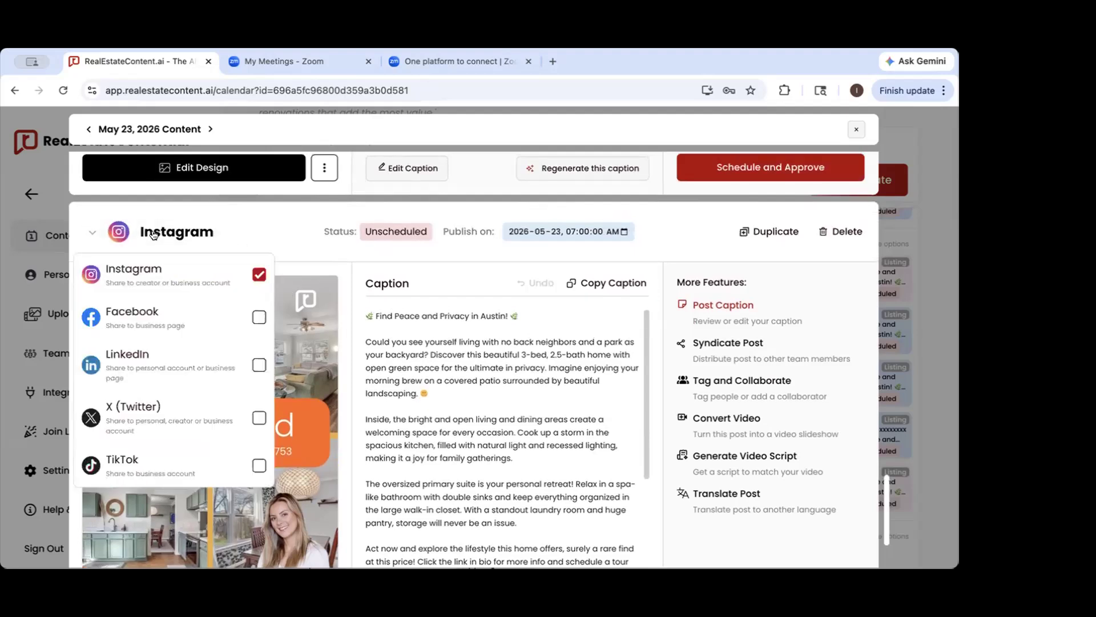
{"action": "left_click", "coordinate": [143, 313]}
{"action": "left_click", "coordinate": [133, 321]}
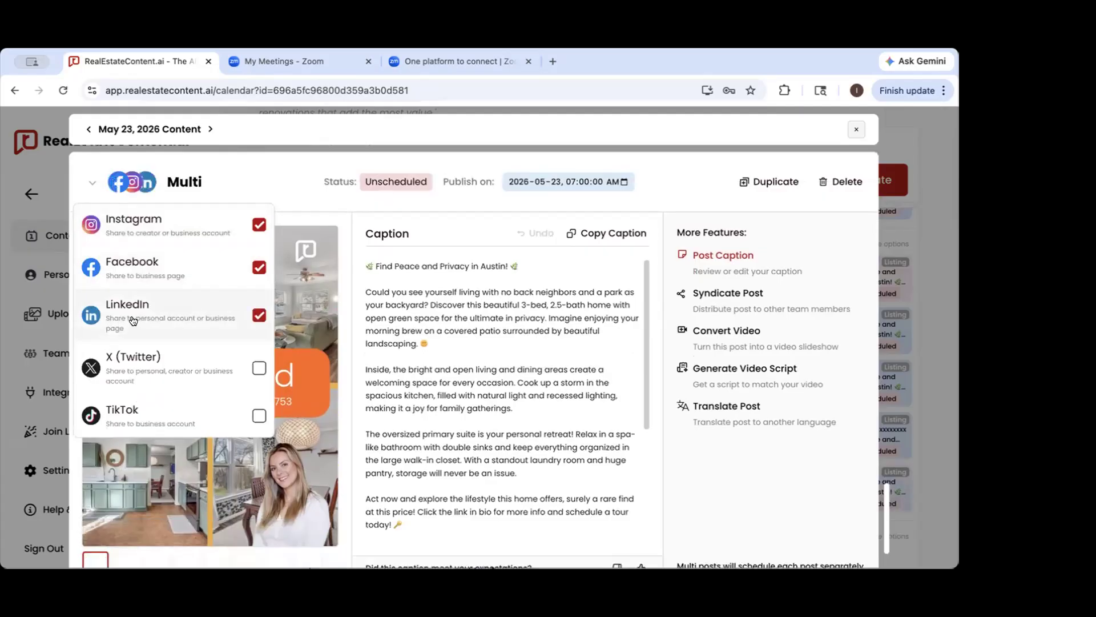
{"action": "left_click", "coordinate": [169, 175]}
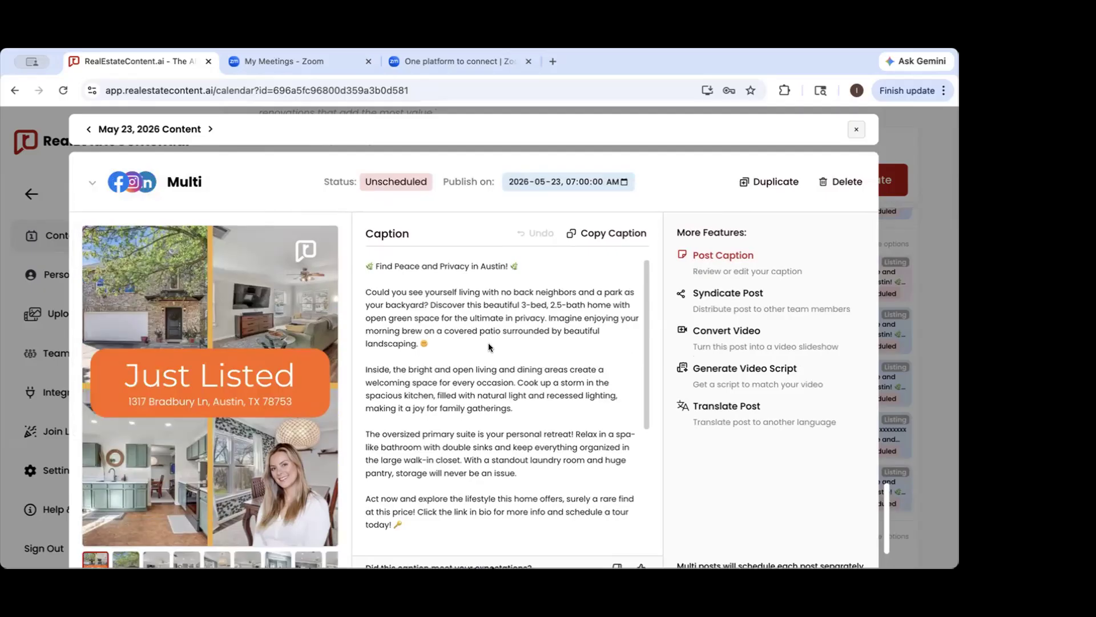
Review the multi-platform "Just Listed" post and the 1:00 PM "OPEN HOUSE" post's image and caption
{"action": "scroll", "coordinate": [489, 347], "scroll_direction": "down", "scroll_amount": 1}
{"action": "scroll", "coordinate": [262, 409], "scroll_direction": "down", "scroll_amount": 3}
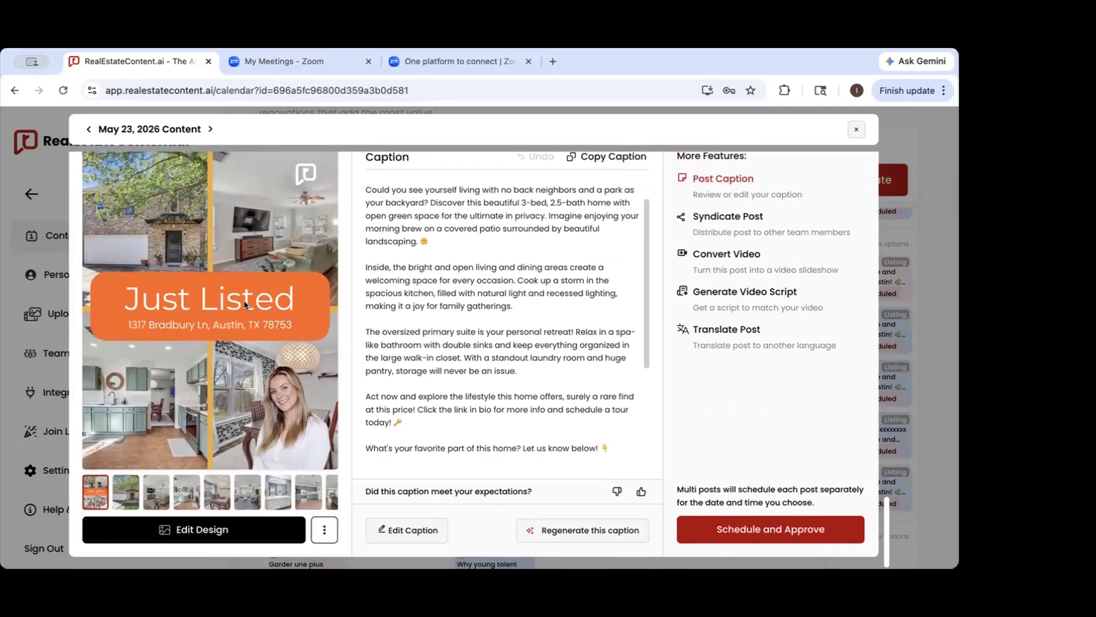
{"action": "scroll", "coordinate": [244, 300], "scroll_direction": "down", "scroll_amount": 8}
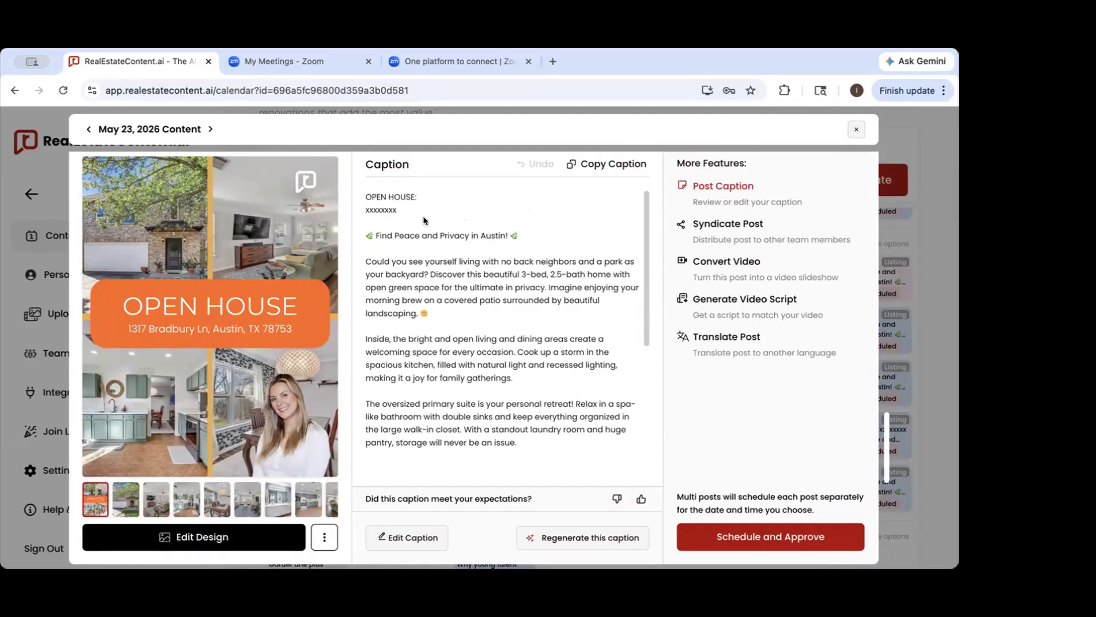
{"action": "scroll", "coordinate": [424, 220], "scroll_direction": "up", "scroll_amount": 1}
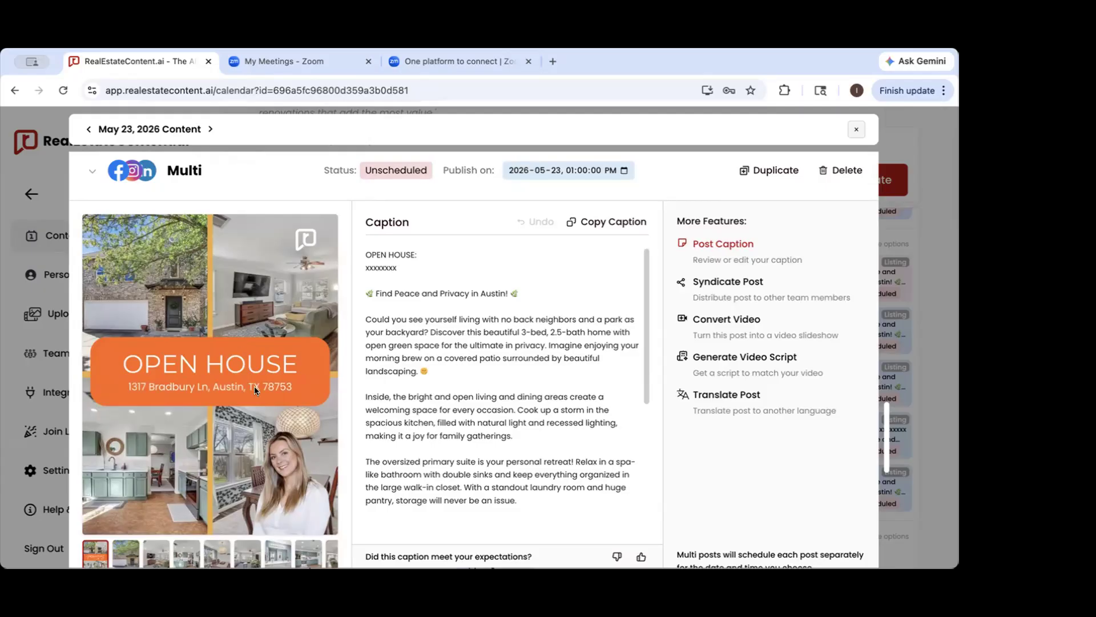
Play part of the May 23 "OPEN HOUSE" slideshow video muted, pause it, and return to the calendar's last May weeks
{"action": "scroll", "coordinate": [254, 386], "scroll_direction": "up", "scroll_amount": 10}
{"action": "scroll", "coordinate": [261, 398], "scroll_direction": "down", "scroll_amount": 9}
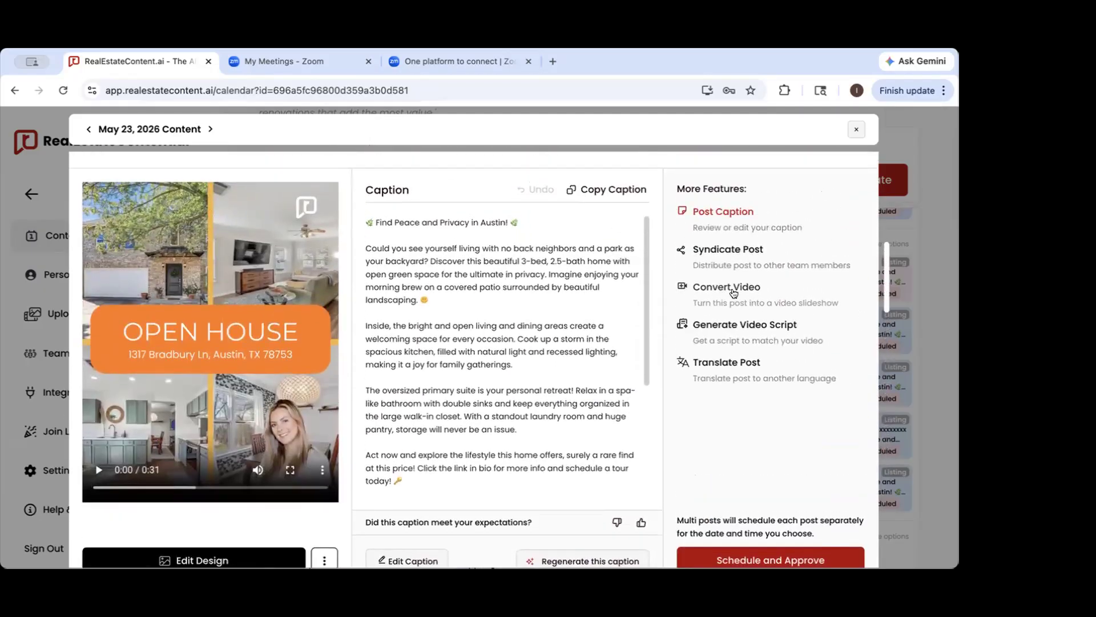
{"action": "left_click", "coordinate": [252, 469]}
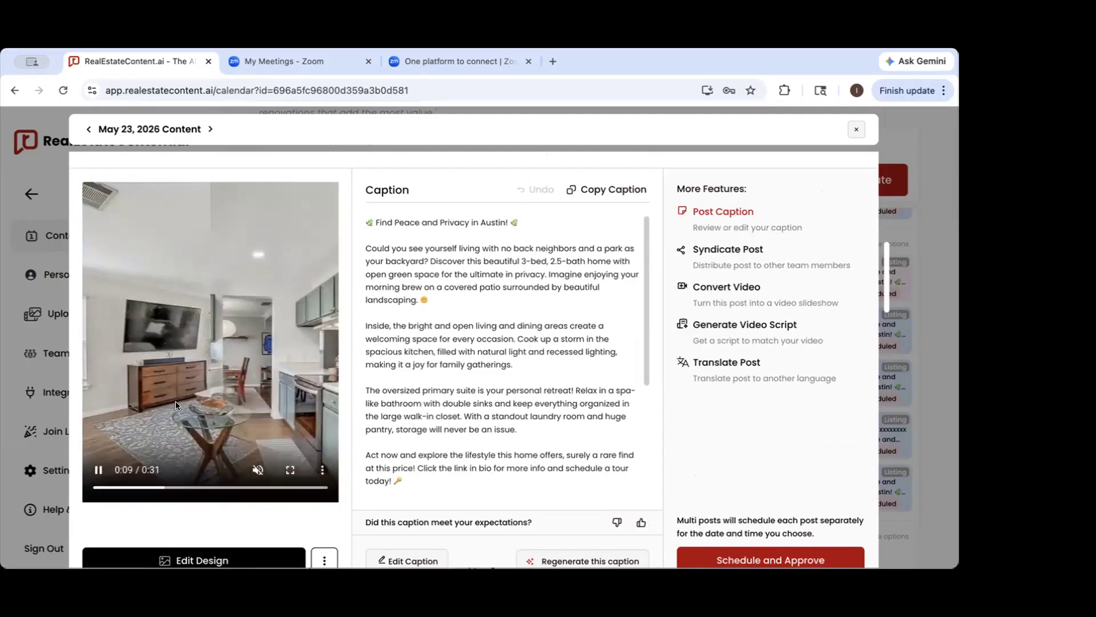
{"action": "left_click", "coordinate": [98, 469]}
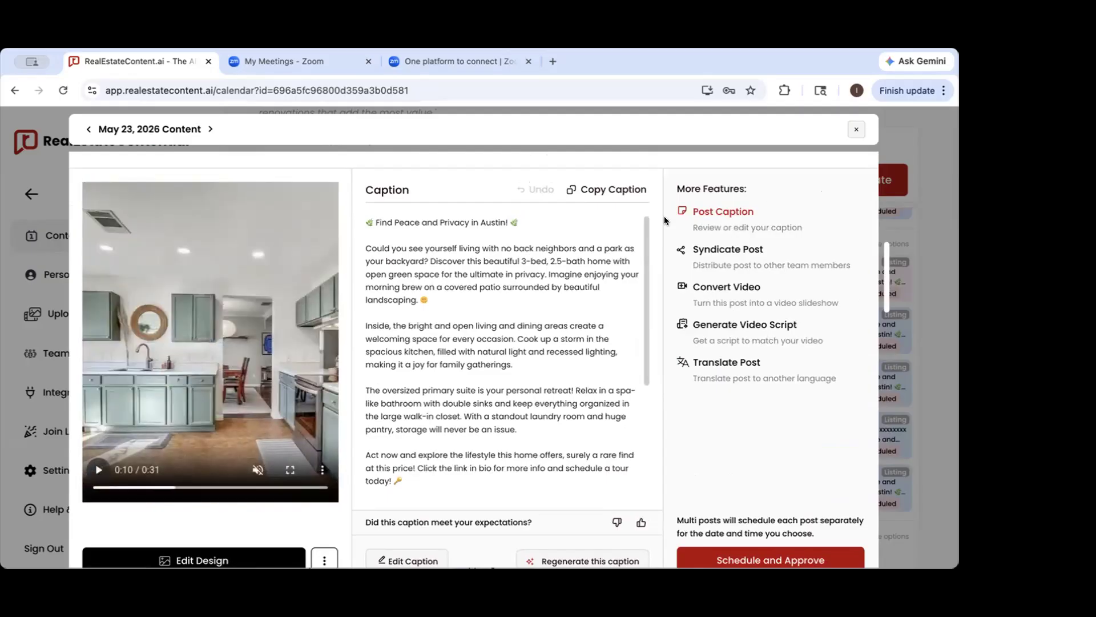
{"action": "left_click", "coordinate": [913, 236]}
{"action": "scroll", "coordinate": [580, 426], "scroll_direction": "down", "scroll_amount": 3}
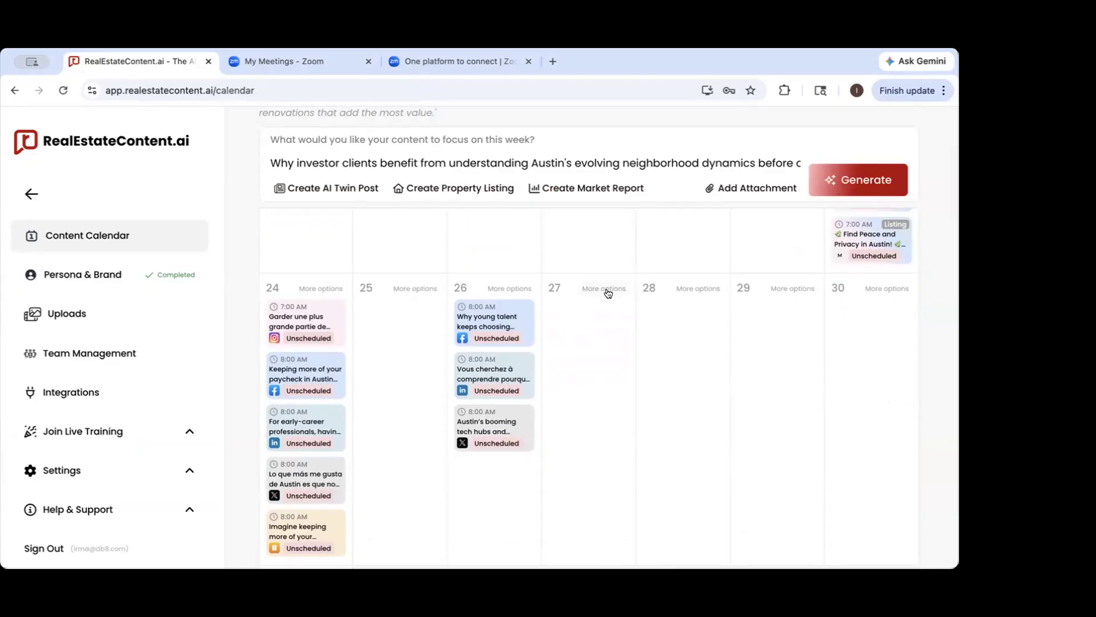
Collapse the sidebar and create a post with your own uploaded content on May 27
{"action": "left_click", "coordinate": [31, 194]}
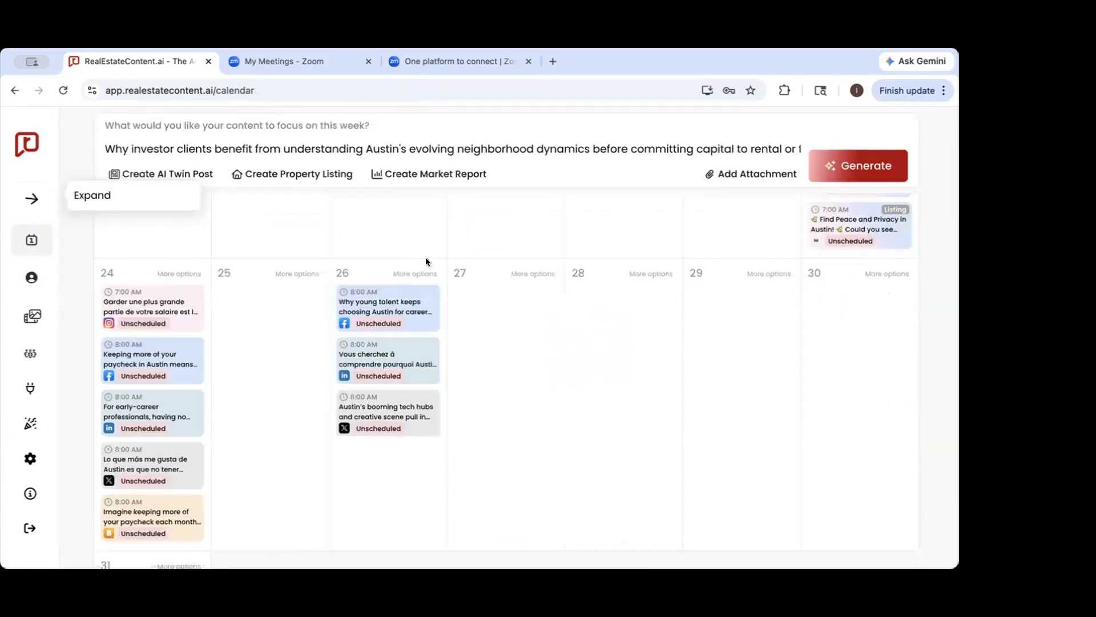
{"action": "scroll", "coordinate": [597, 310], "scroll_direction": "down", "scroll_amount": 2}
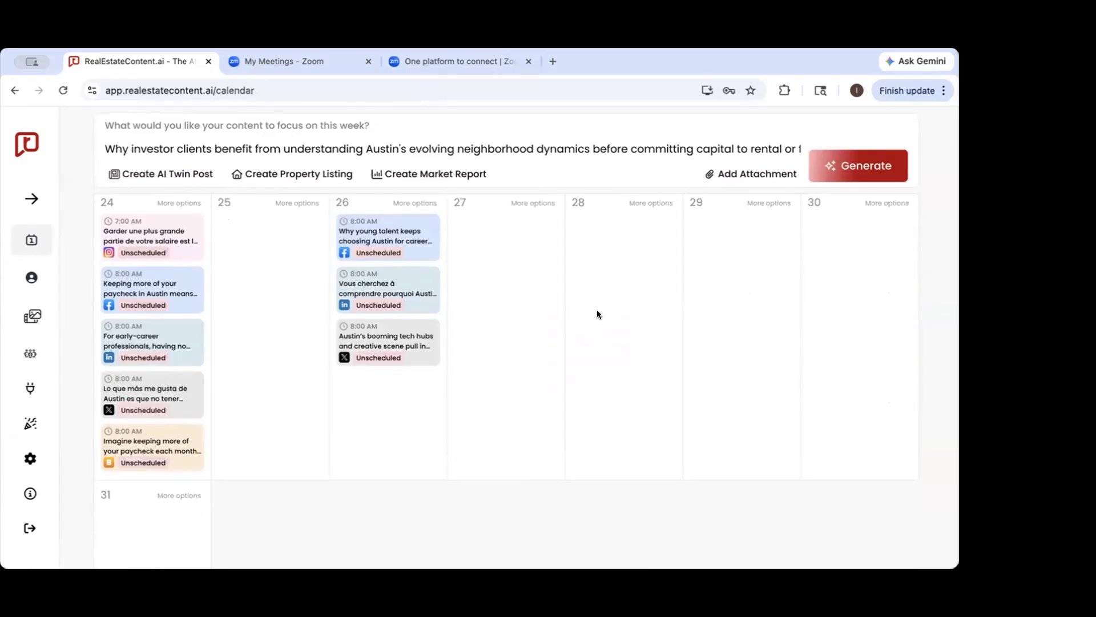
{"action": "scroll", "coordinate": [597, 309], "scroll_direction": "up", "scroll_amount": 1}
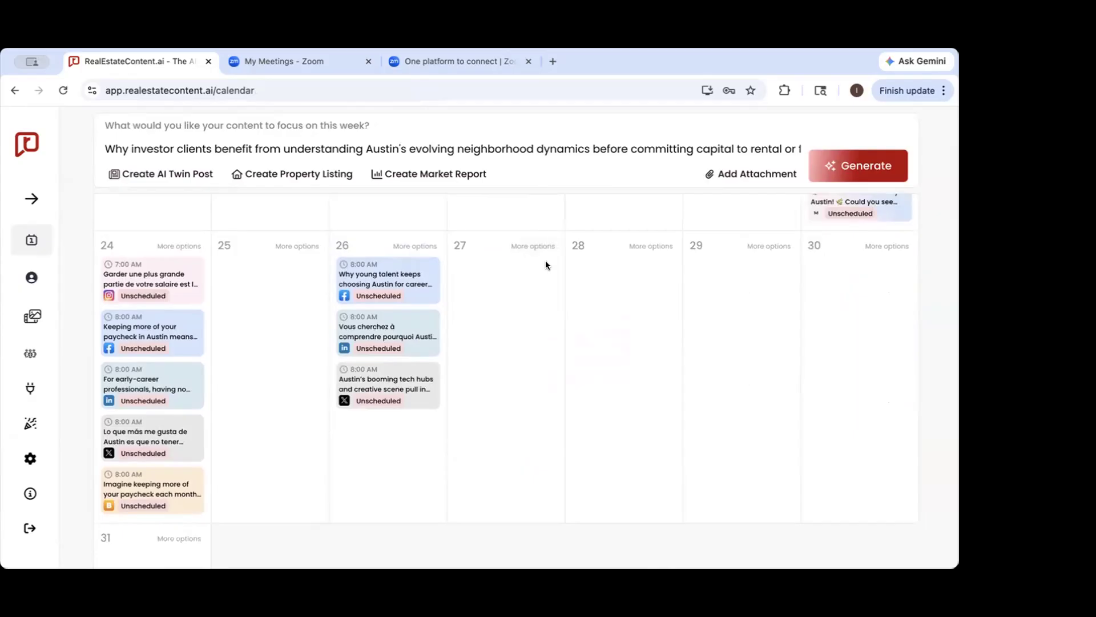
{"action": "left_click", "coordinate": [532, 245]}
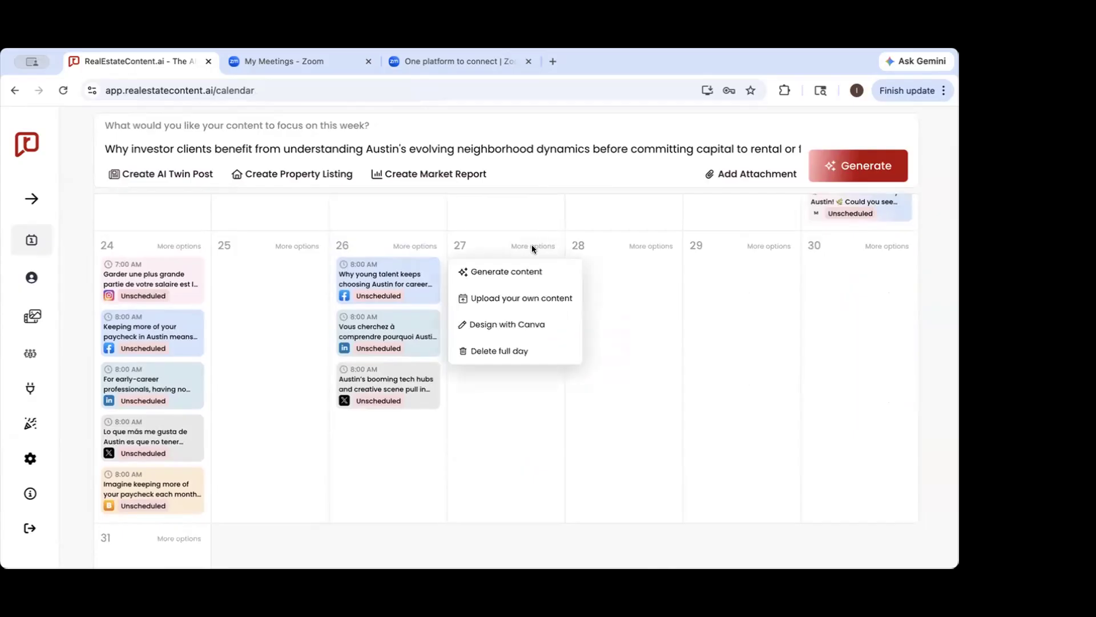
{"action": "left_click", "coordinate": [529, 297]}
{"action": "scroll", "coordinate": [526, 294], "scroll_direction": "down", "scroll_amount": 1}
{"action": "scroll", "coordinate": [526, 294], "scroll_direction": "up", "scroll_amount": 1}
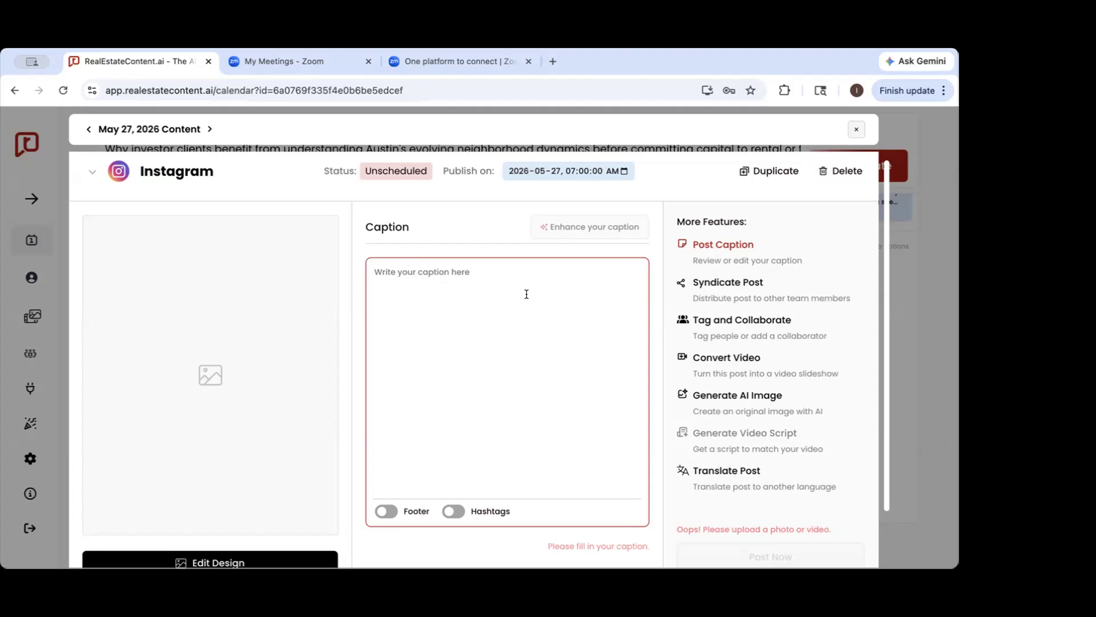
Add Facebook and LinkedIn to the new May 27 Instagram post to make it a multi-platform post
{"action": "left_click", "coordinate": [194, 178]}
{"action": "left_click", "coordinate": [156, 273]}
{"action": "left_click", "coordinate": [149, 305]}
{"action": "left_click", "coordinate": [217, 181]}
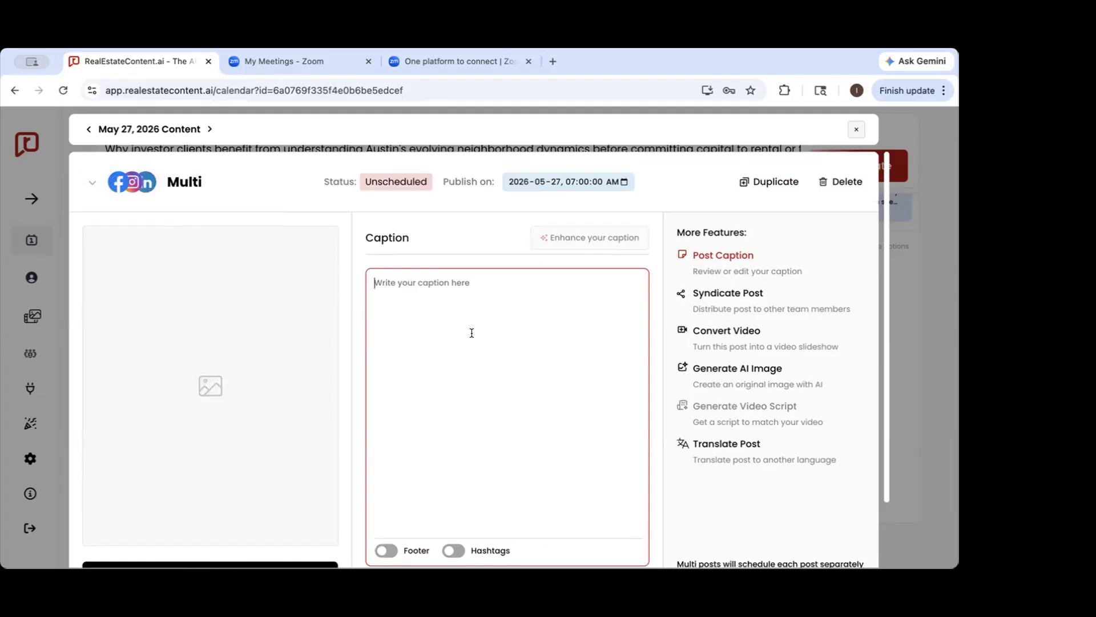
Save the caption "what a beautiful weekend it was! spent it with my clients who purchased their first home - lots to celebrate this week!"
{"action": "scroll", "coordinate": [472, 333], "scroll_direction": "down", "scroll_amount": 2}
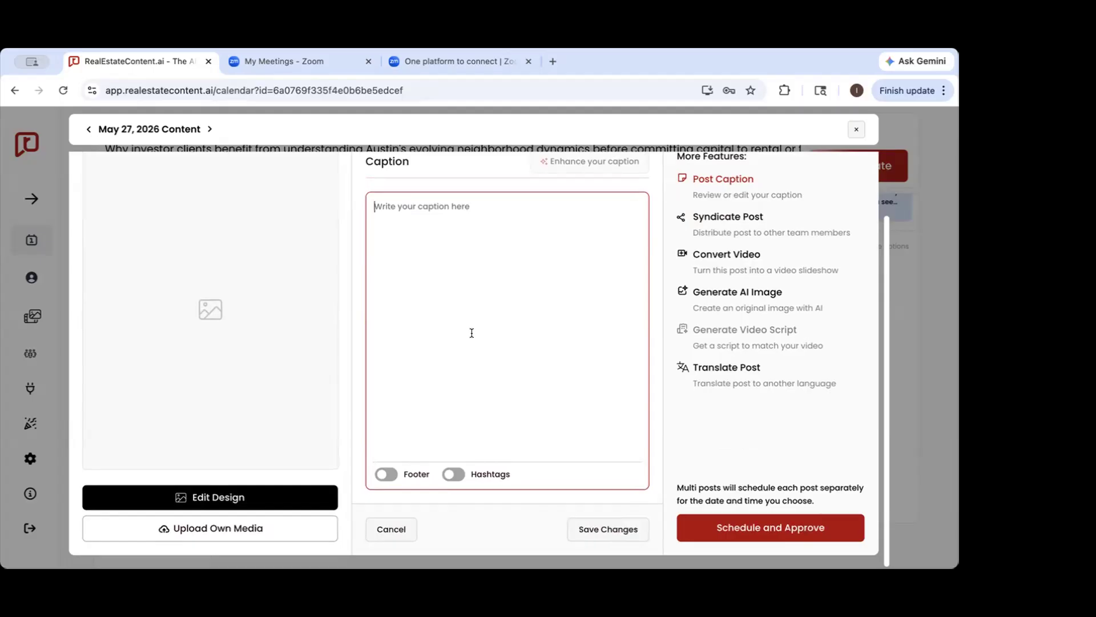
{"action": "type", "text": "what a beautiful weekends i"}
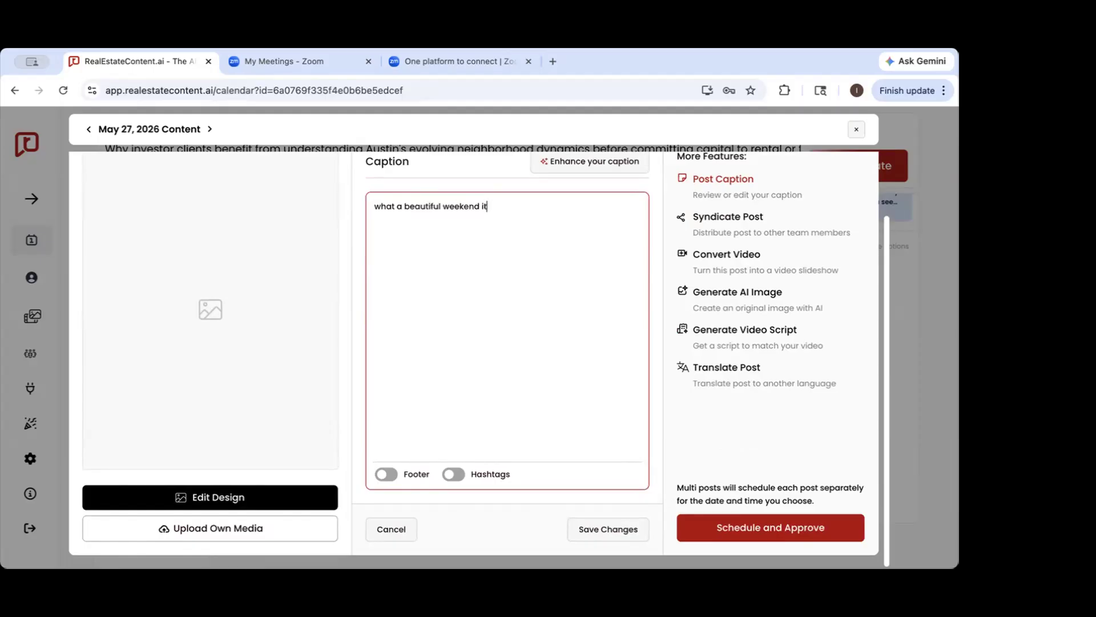
{"action": "type", "text": "t was! spent it with my clients who "}
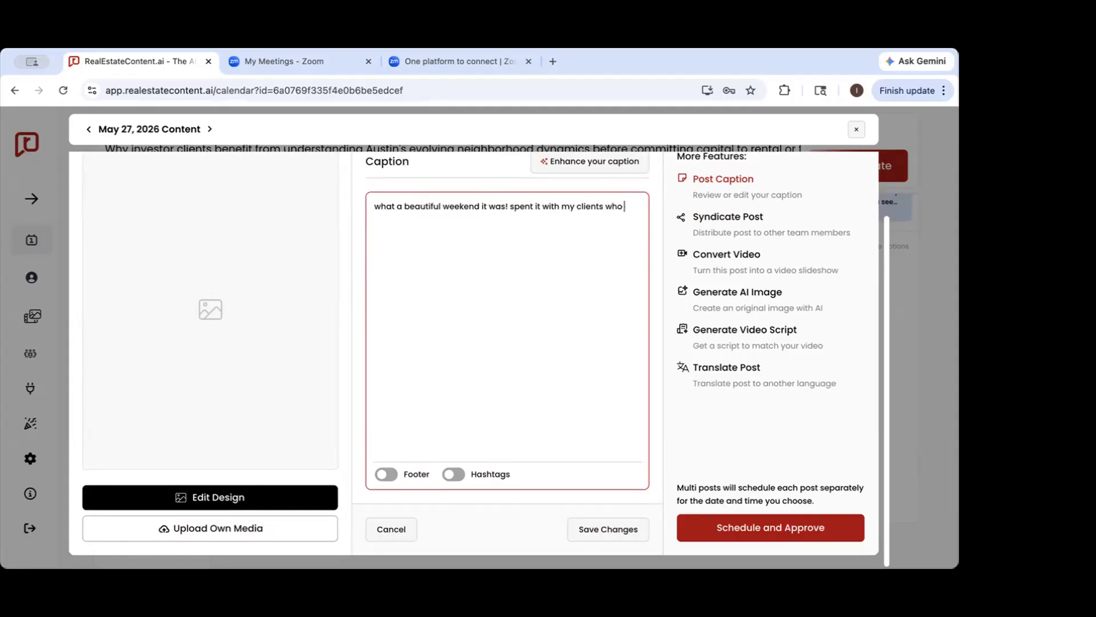
{"action": "type", "text": "purchased their first hoe"}
{"action": "key", "text": "BackSpace"}
{"action": "type", "text": "me - lots to celebrate this week"}
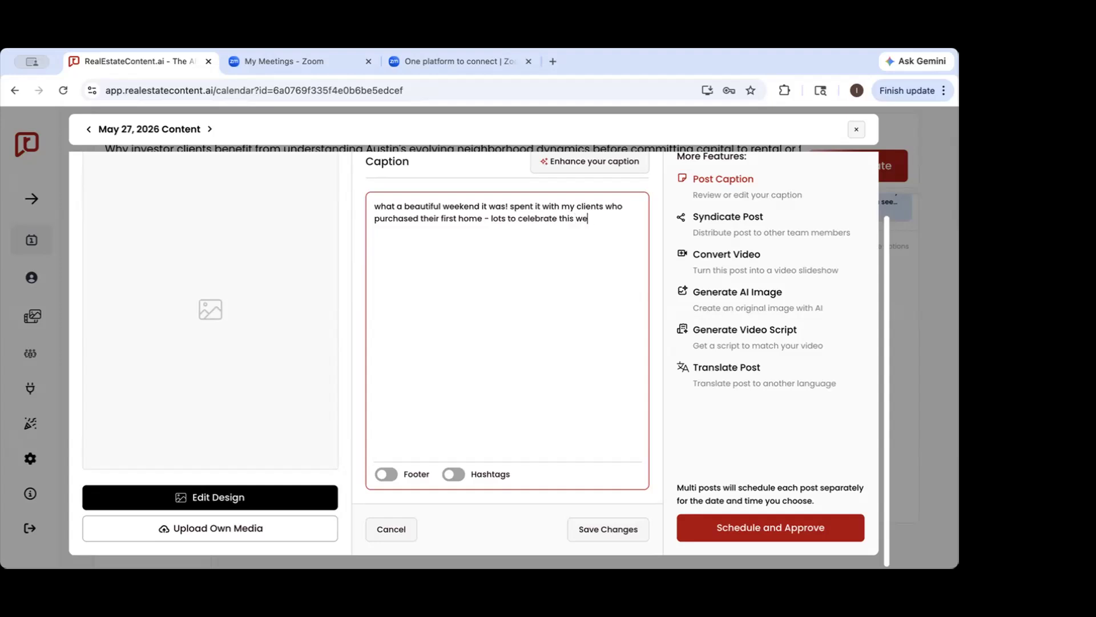
{"action": "left_click", "coordinate": [588, 529]}
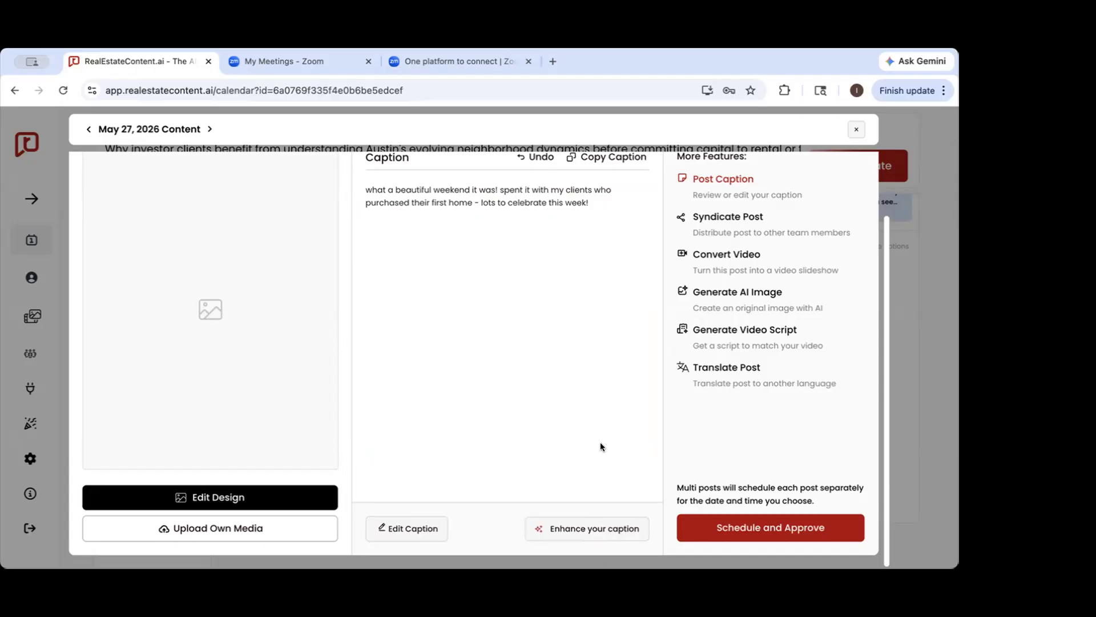
Enhance the saved May 27 caption with AI
{"action": "left_click", "coordinate": [570, 527]}
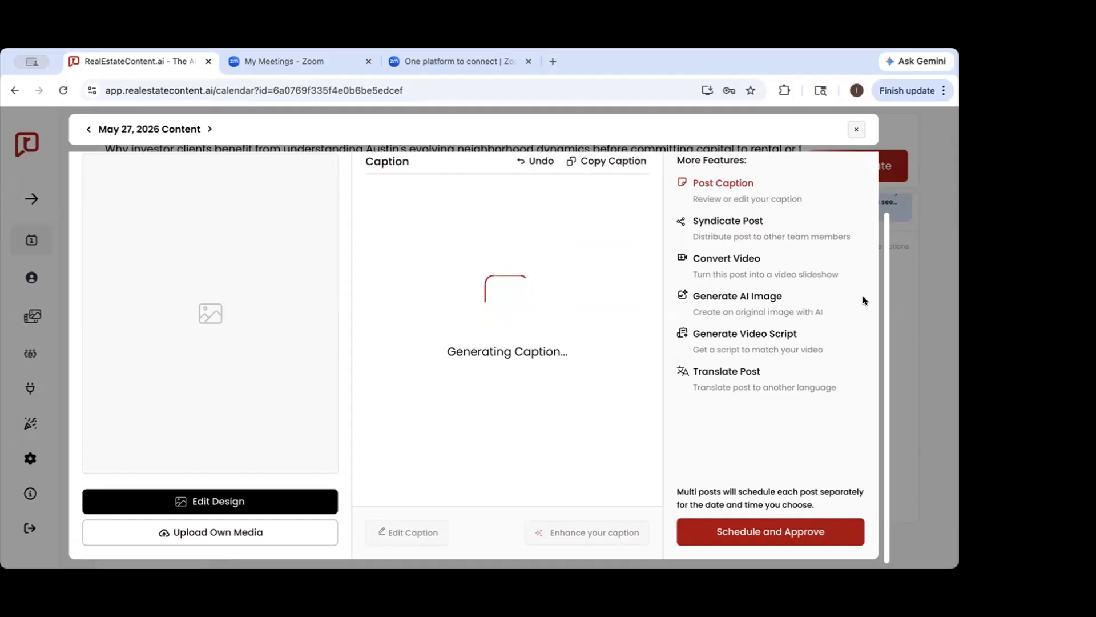
{"action": "scroll", "coordinate": [637, 343], "scroll_direction": "up", "scroll_amount": 1}
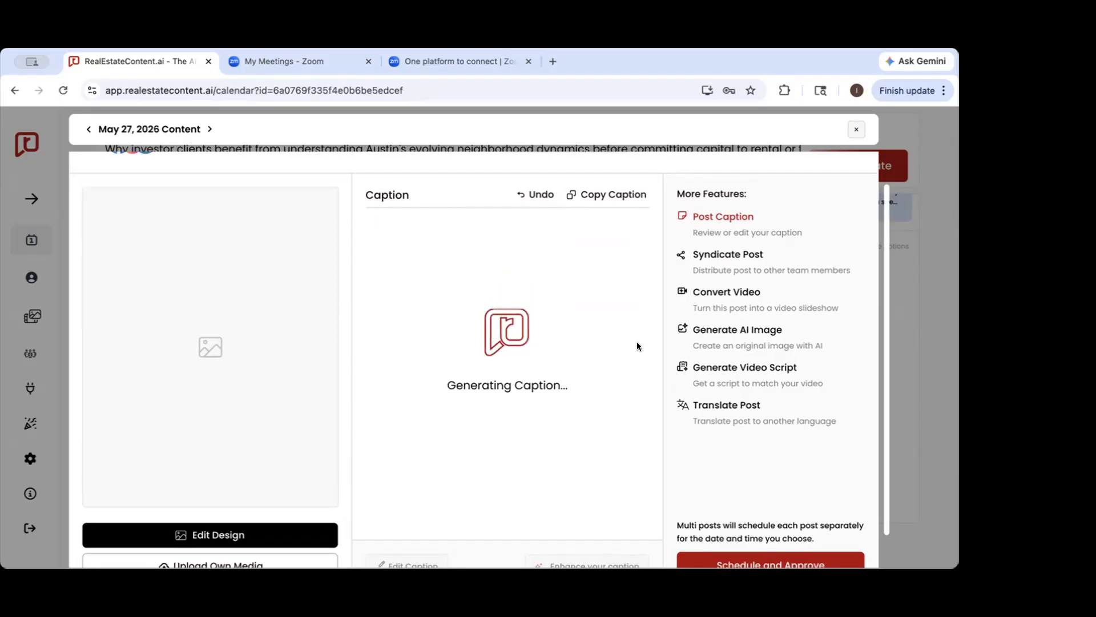
{"action": "scroll", "coordinate": [565, 346], "scroll_direction": "down", "scroll_amount": 1}
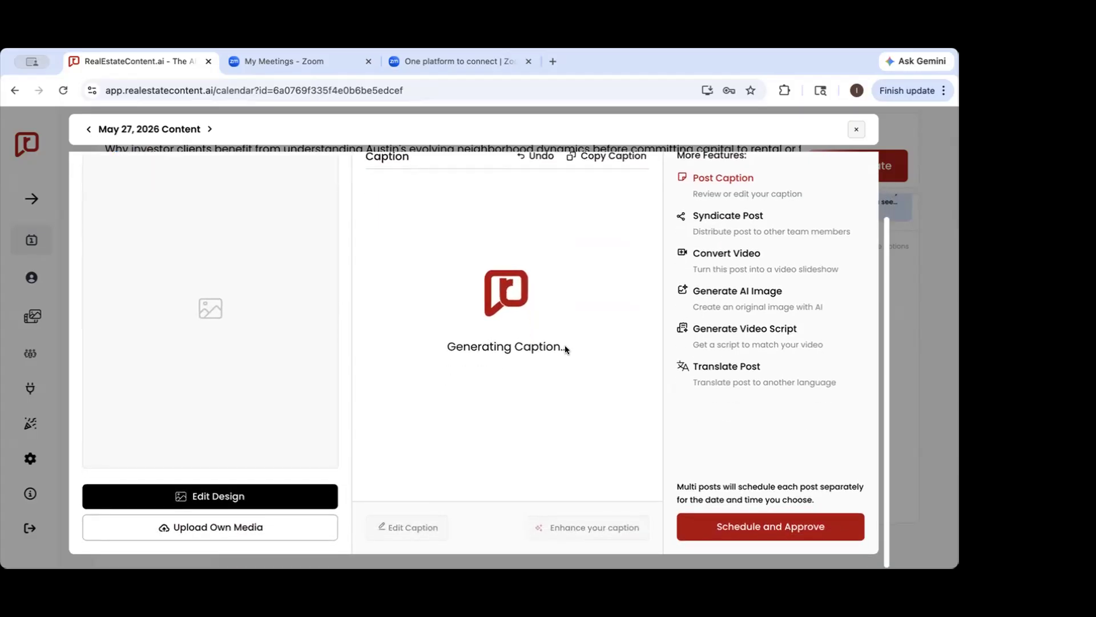
{"action": "scroll", "coordinate": [297, 431], "scroll_direction": "up", "scroll_amount": 1}
{"action": "scroll", "coordinate": [297, 432], "scroll_direction": "down", "scroll_amount": 1}
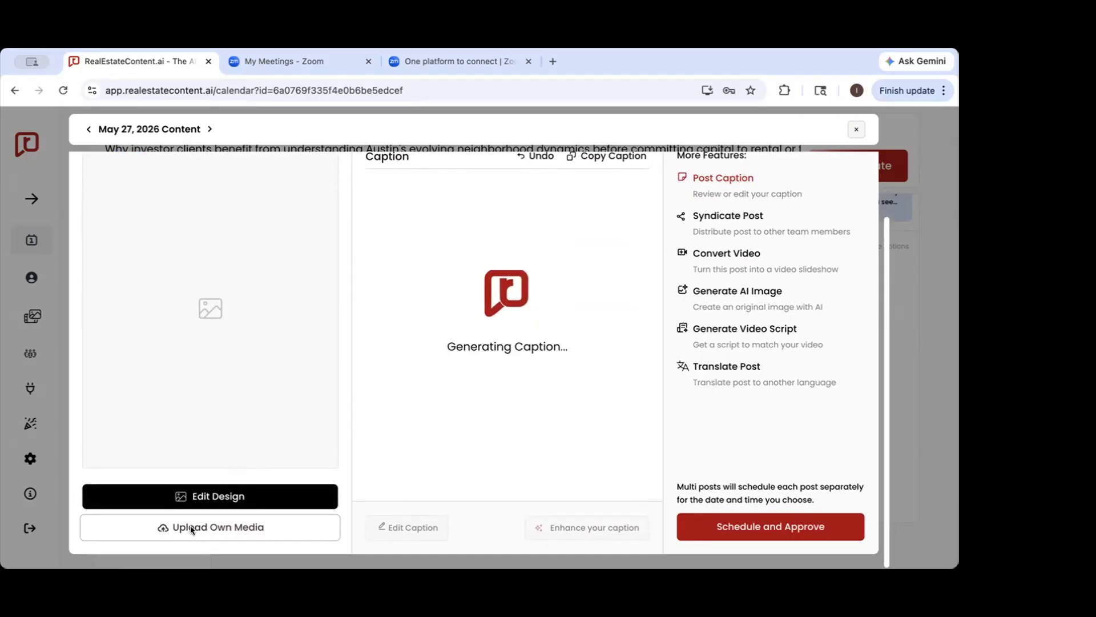
{"action": "scroll", "coordinate": [190, 526], "scroll_direction": "up", "scroll_amount": 2}
{"action": "scroll", "coordinate": [165, 184], "scroll_direction": "down", "scroll_amount": 2}
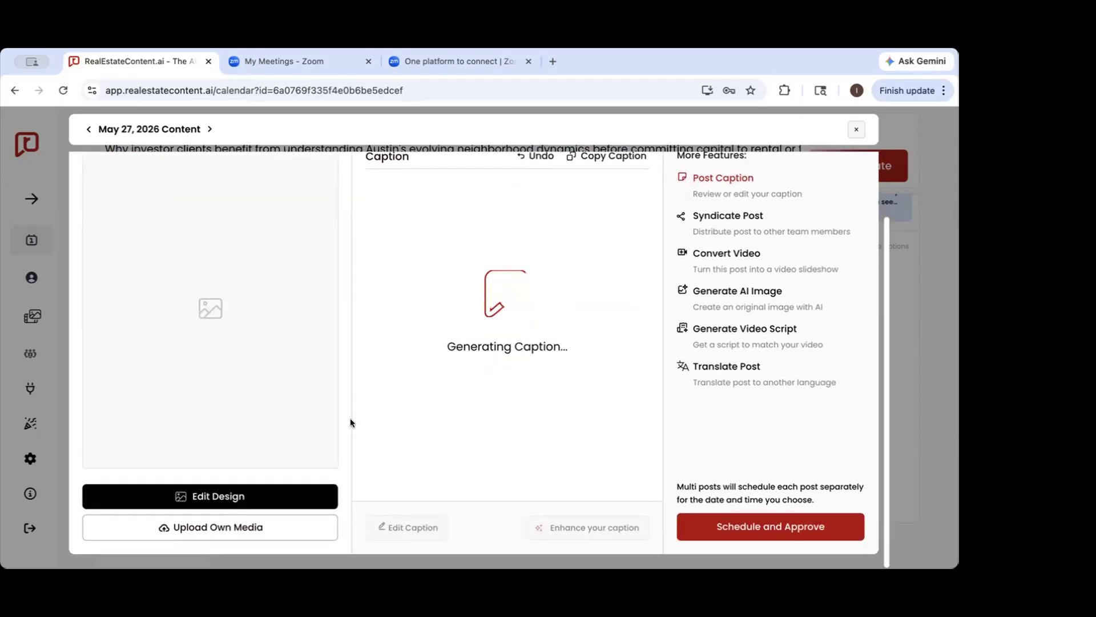
Open the post's design for editing and replace the title placeholder with "HAPPY FIRST DAY OF SUMMER!"
{"action": "left_click", "coordinate": [232, 496]}
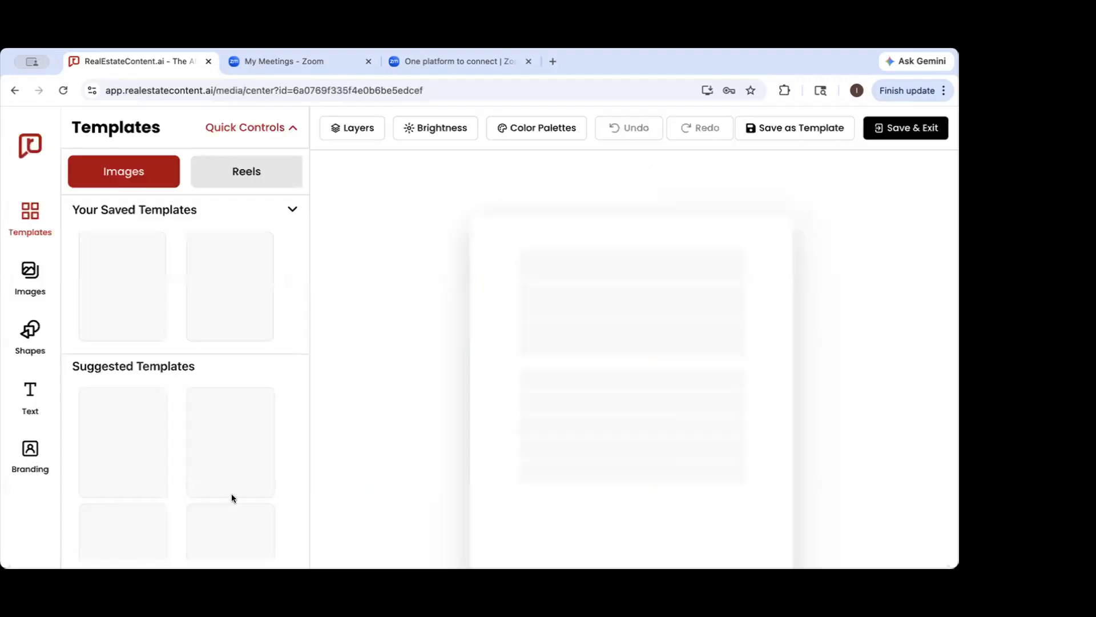
{"action": "scroll", "coordinate": [601, 356], "scroll_direction": "down", "scroll_amount": 2}
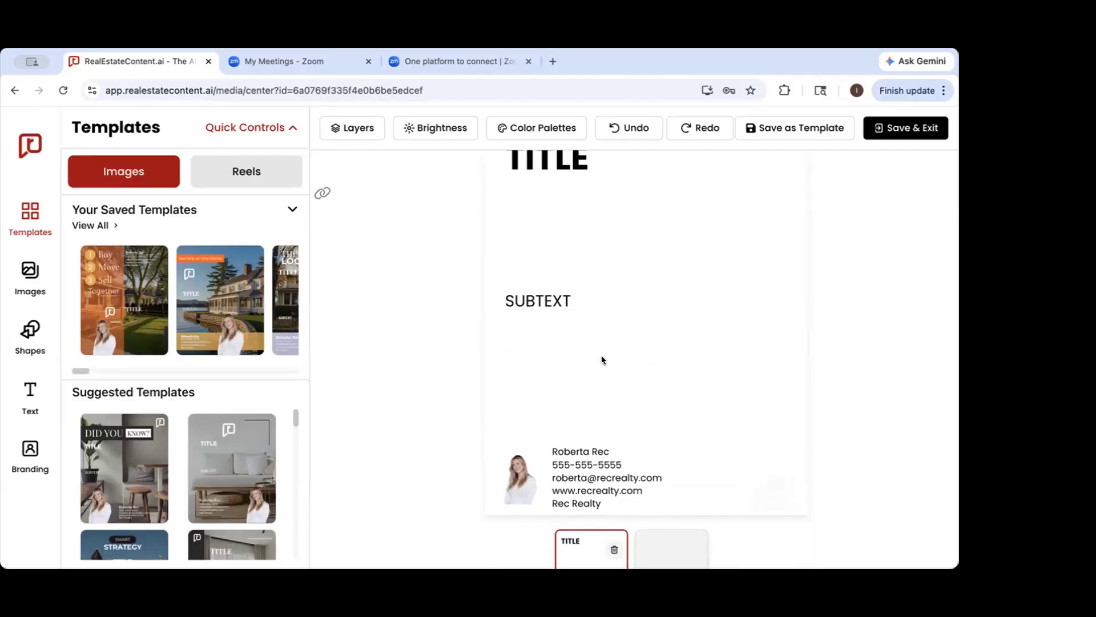
{"action": "scroll", "coordinate": [602, 356], "scroll_direction": "up", "scroll_amount": 1}
{"action": "left_click", "coordinate": [554, 200]}
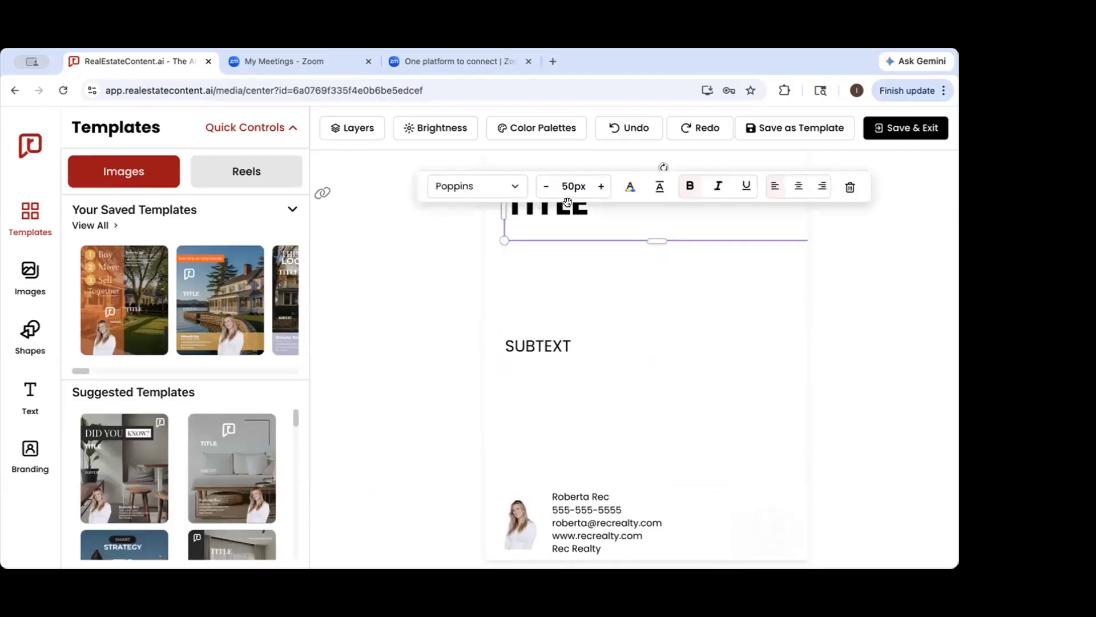
{"action": "double_click", "coordinate": [568, 204]}
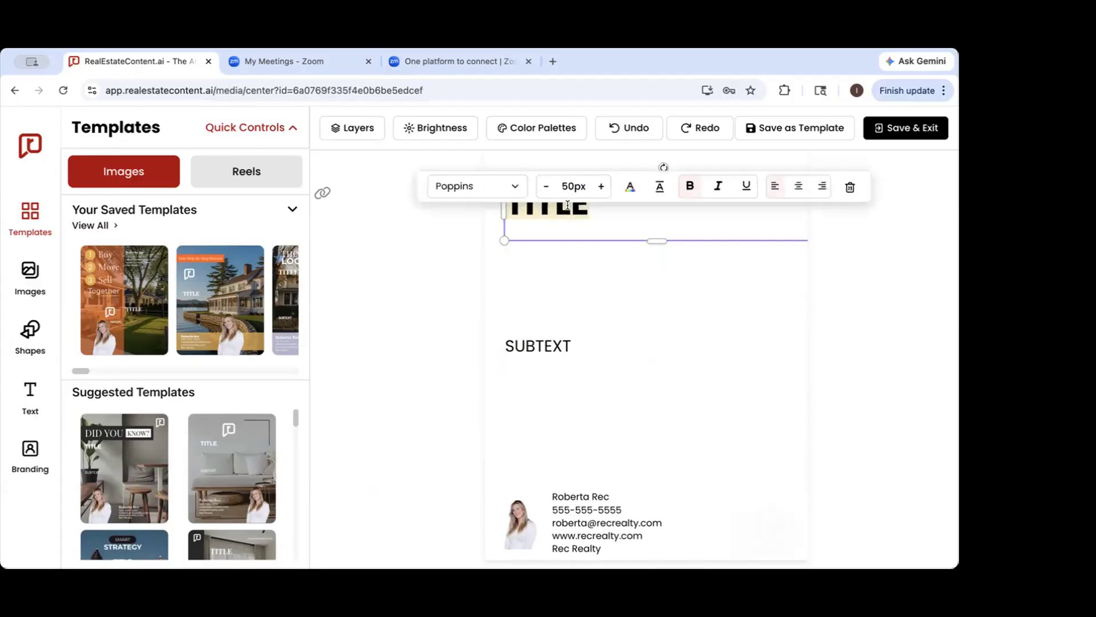
{"action": "type", "text": "HAPPY"}
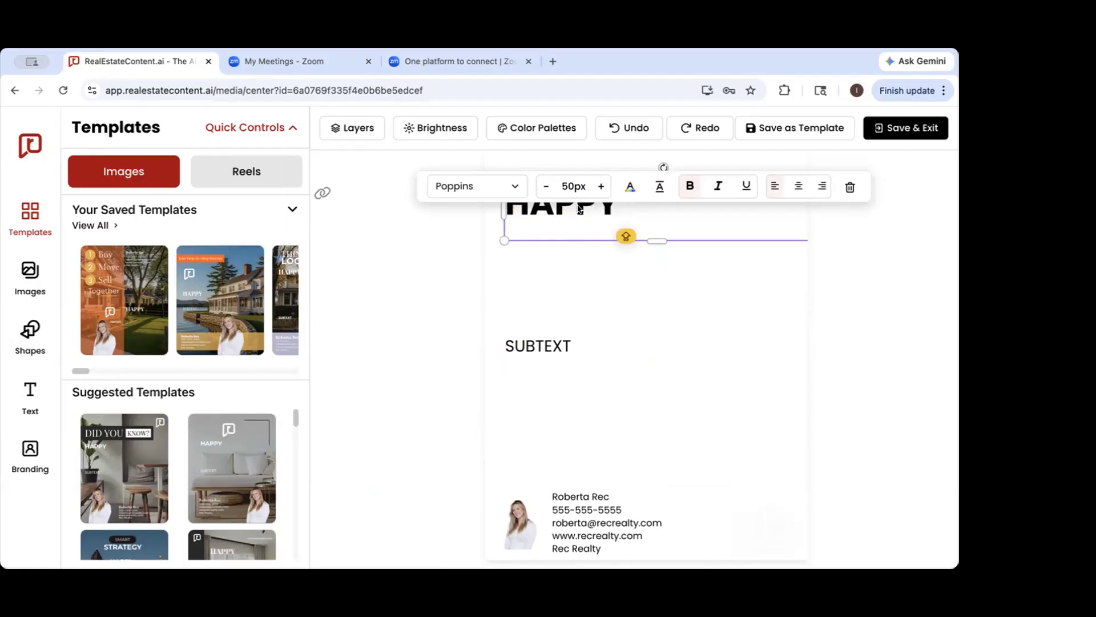
{"action": "type", "text": "FIRST DA"}
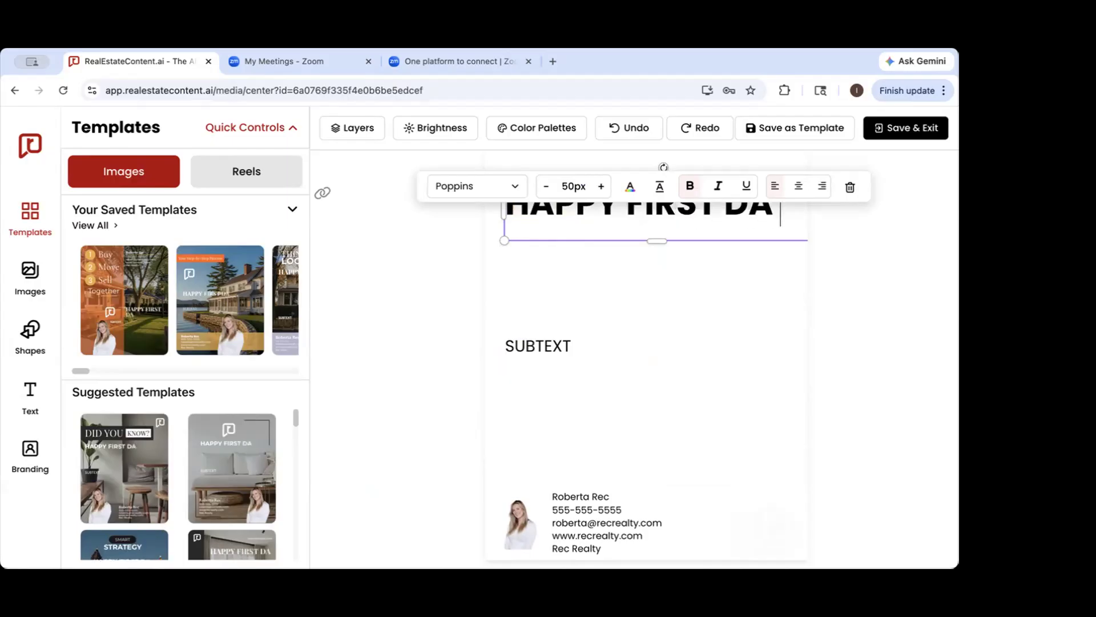
{"action": "type", "text": "Y OF SUMEM"}
{"action": "key", "text": "BackSpace"}
{"action": "key", "text": "BackSpace"}
{"action": "type", "text": "MER!"}
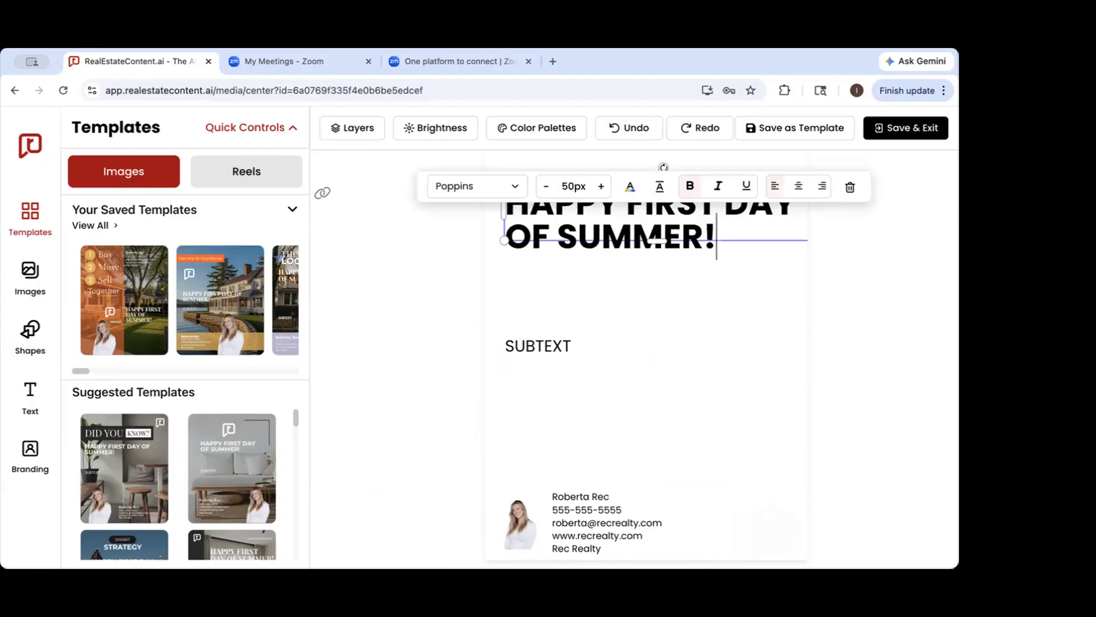
Center the title text, try the Literature font, and set it to Montserrat at 20px
{"action": "left_click", "coordinate": [799, 185]}
{"action": "left_click", "coordinate": [517, 186]}
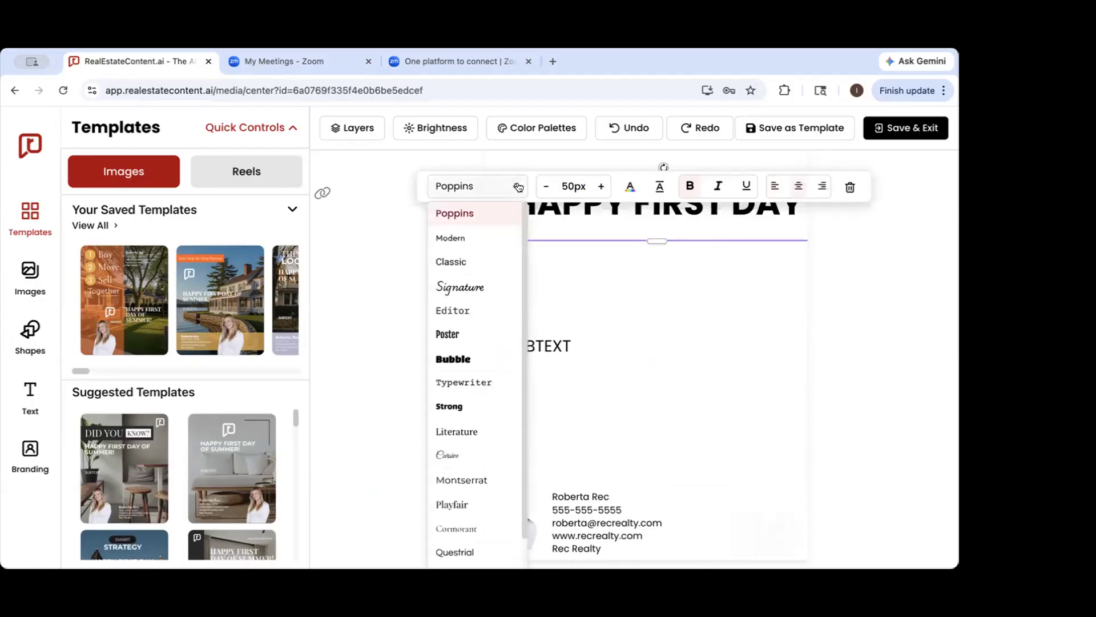
{"action": "left_click", "coordinate": [462, 433]}
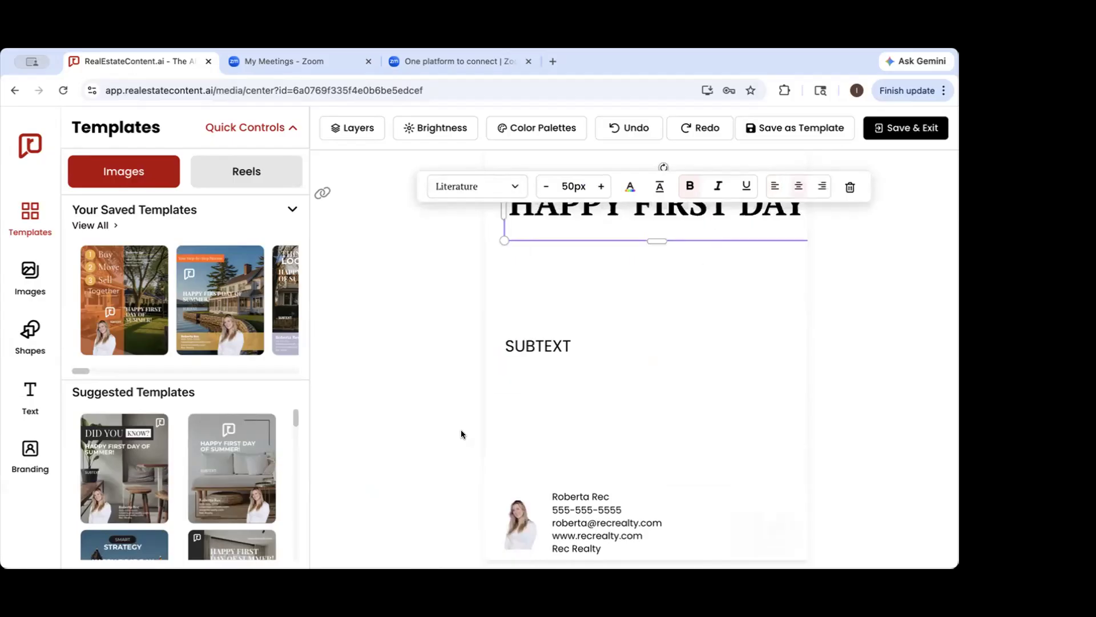
{"action": "left_click", "coordinate": [509, 182]}
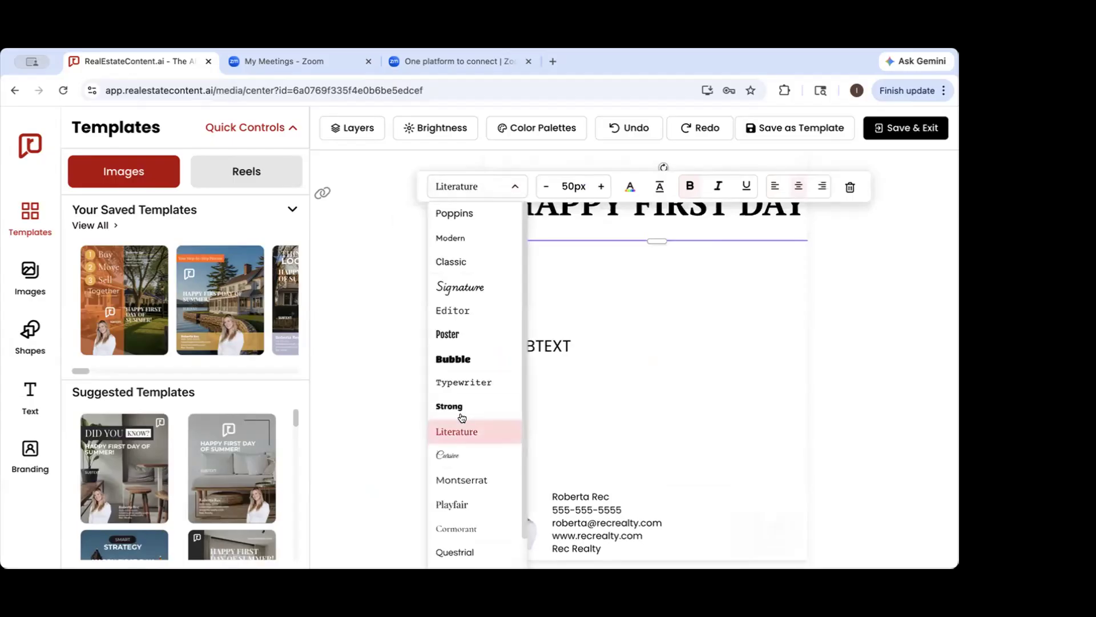
{"action": "left_click", "coordinate": [460, 477]}
{"action": "left_click", "coordinate": [546, 187]}
{"action": "left_click", "coordinate": [569, 182]}
{"action": "key", "text": "BackSpace"}
{"action": "key", "text": "BackSpace"}
{"action": "type", "text": "20"}
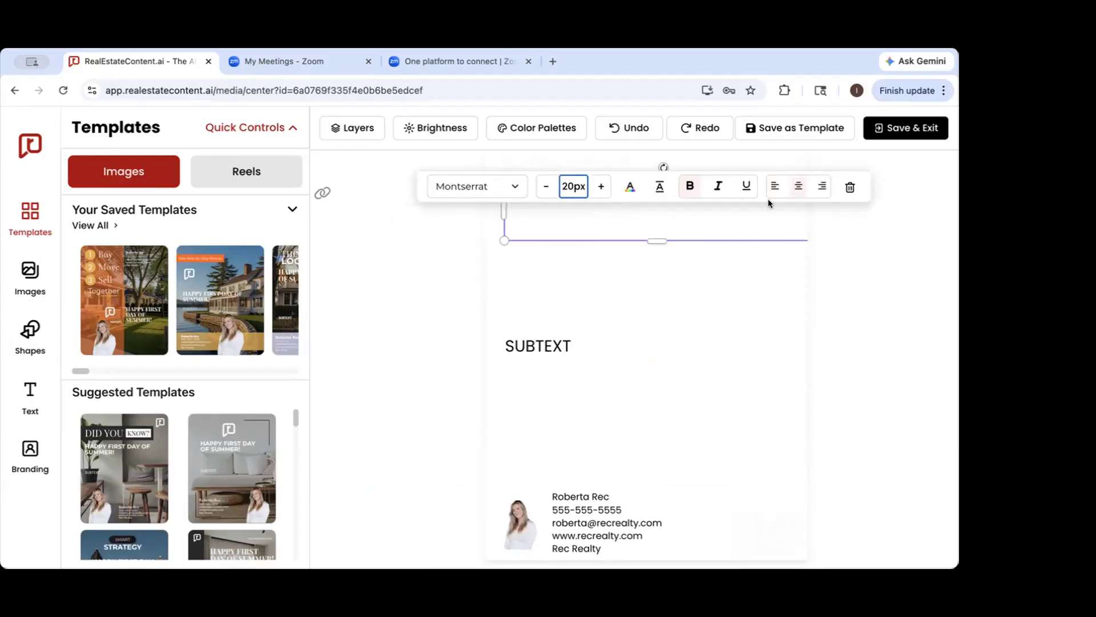
Move the title further down the canvas, closer to the subtext, and color it red
{"action": "left_click", "coordinate": [911, 280]}
{"action": "left_click_drag", "start_coordinate": [713, 199], "coordinate": [699, 264]}
{"action": "left_click", "coordinate": [628, 186]}
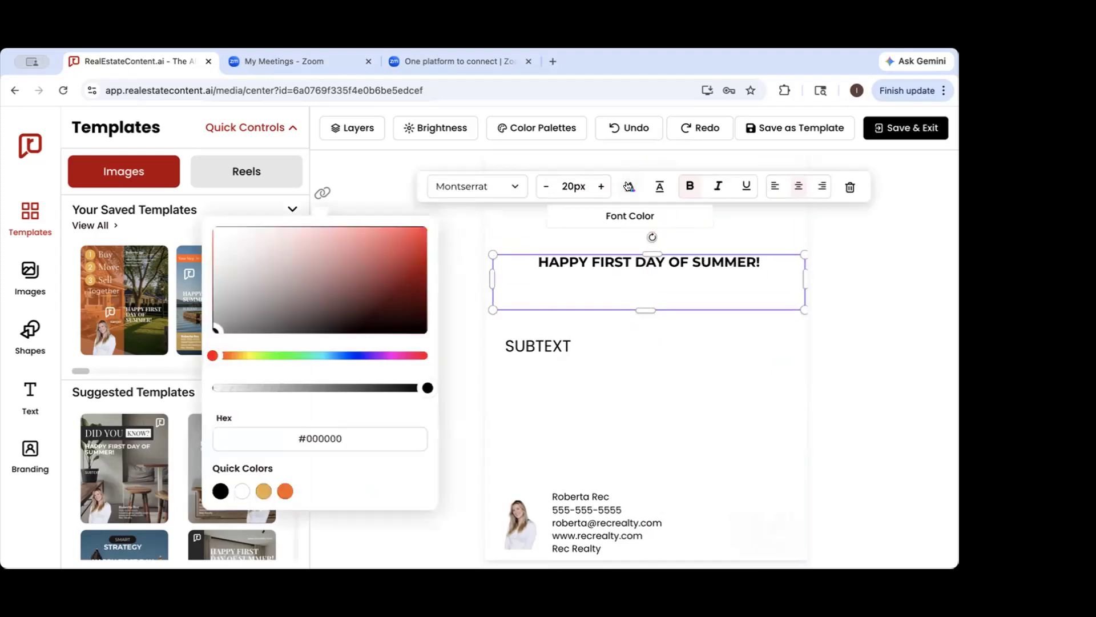
{"action": "left_click", "coordinate": [367, 253]}
{"action": "left_click", "coordinate": [917, 242]}
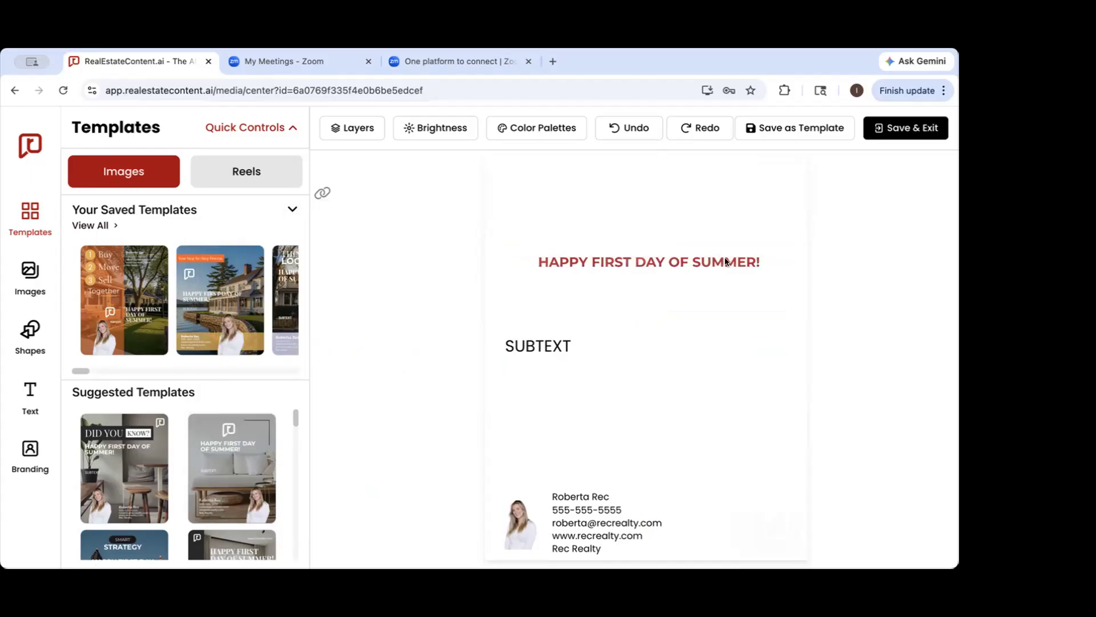
Show the image library and exit the design editor without saving
{"action": "left_click", "coordinate": [30, 277]}
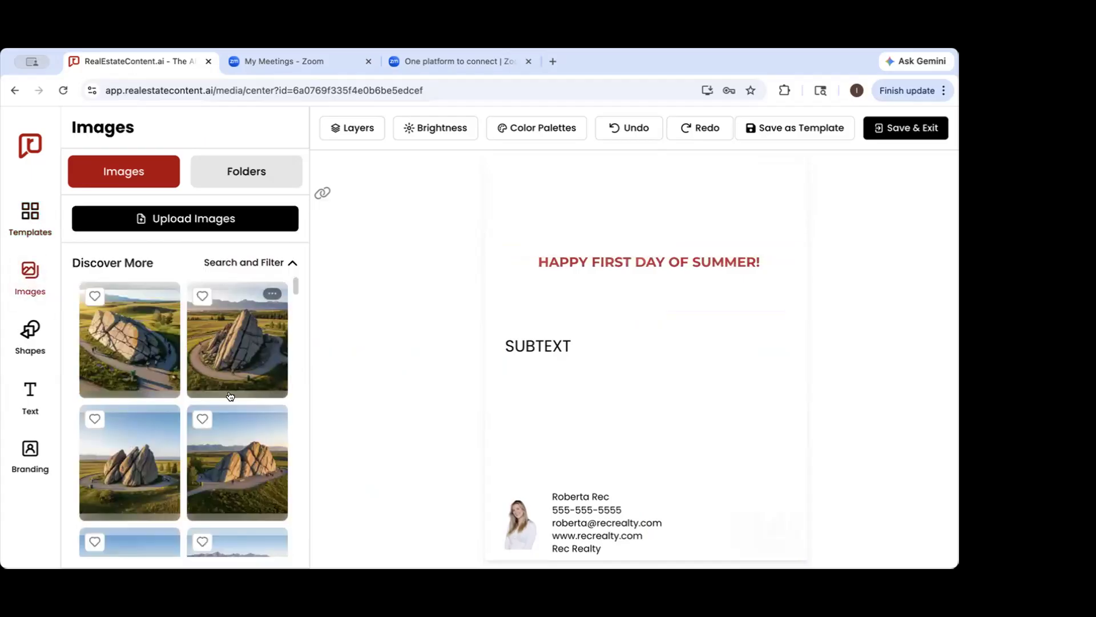
{"action": "left_click", "coordinate": [31, 143]}
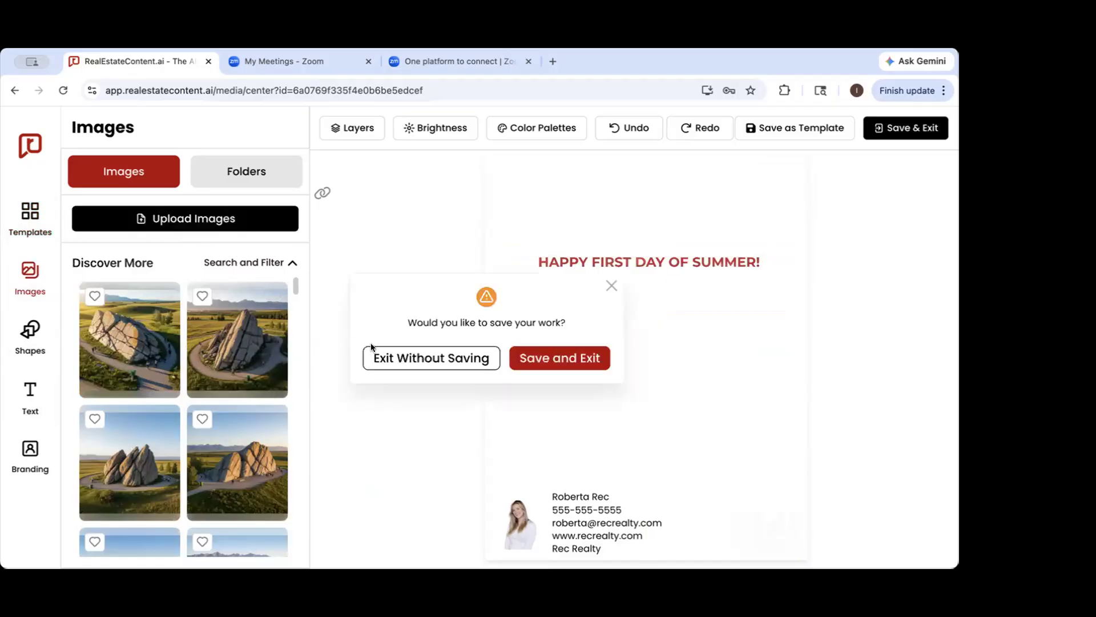
{"action": "left_click", "coordinate": [444, 362]}
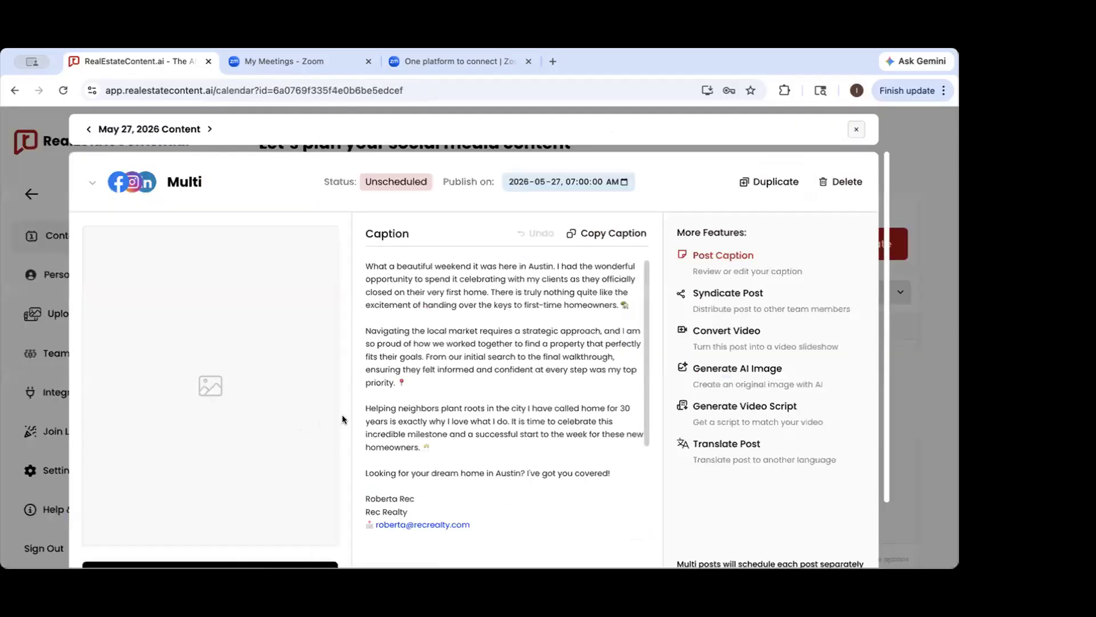
Read through the AI-enhanced caption and the media options of the May 27 multi-platform post
{"action": "scroll", "coordinate": [205, 485], "scroll_direction": "down", "scroll_amount": 3}
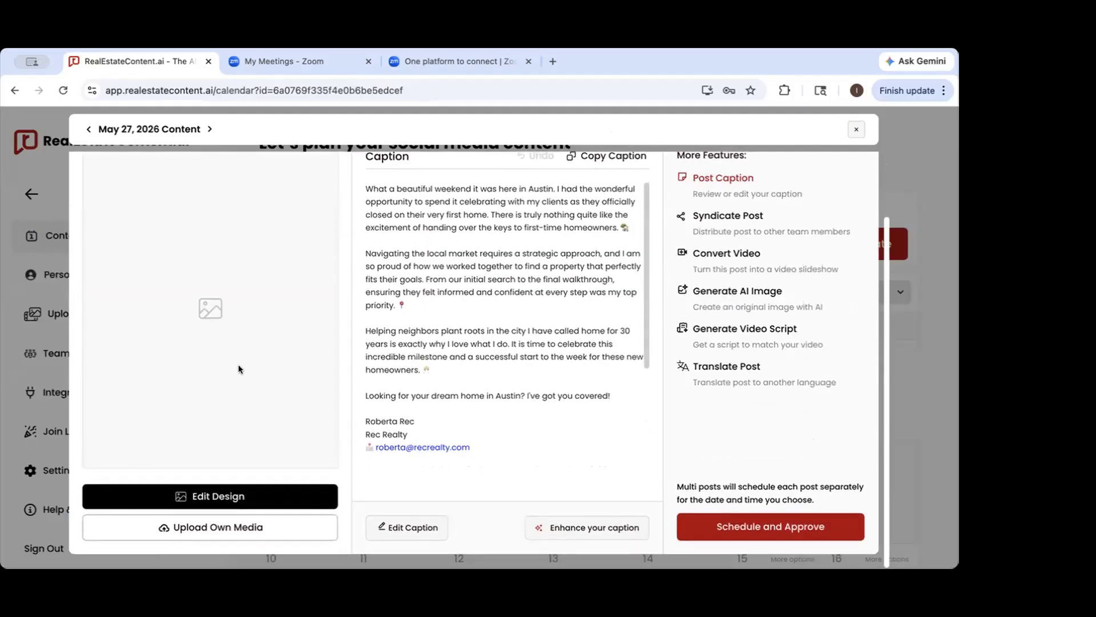
{"action": "scroll", "coordinate": [462, 302], "scroll_direction": "up", "scroll_amount": 1}
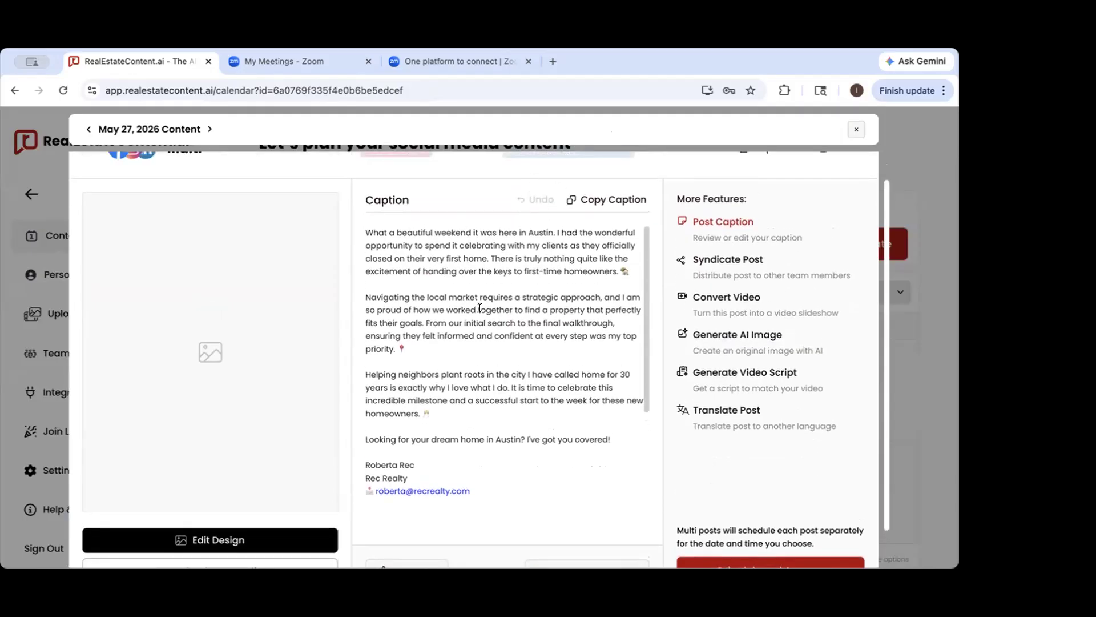
{"action": "scroll", "coordinate": [479, 308], "scroll_direction": "down", "scroll_amount": 1}
{"action": "scroll", "coordinate": [480, 308], "scroll_direction": "up", "scroll_amount": 1}
{"action": "scroll", "coordinate": [479, 308], "scroll_direction": "down", "scroll_amount": 1}
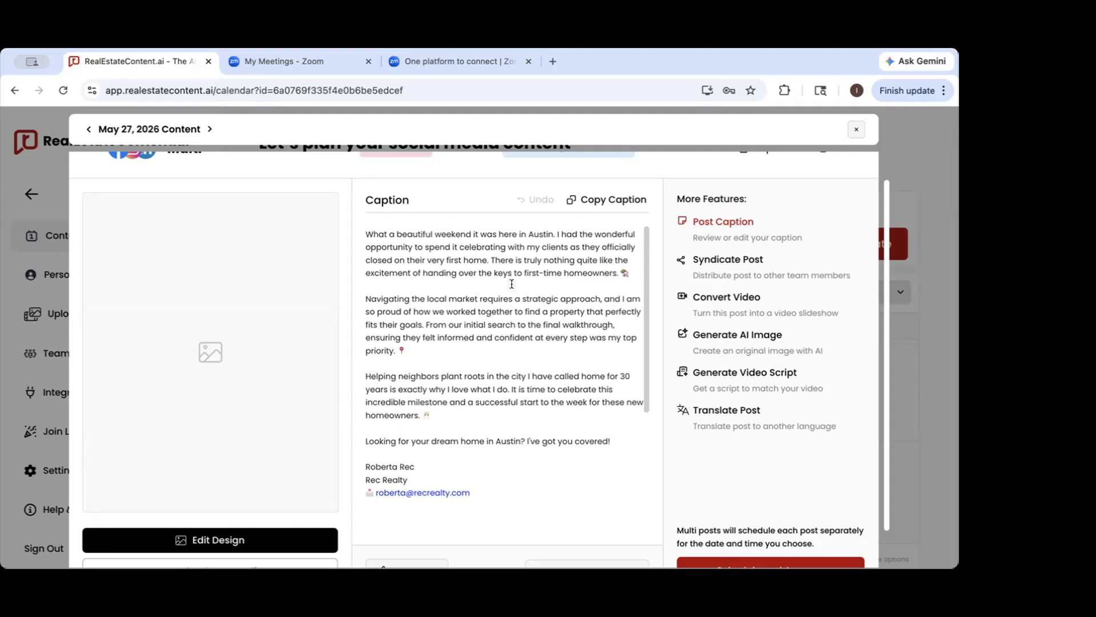
Finish reading the May 27 post's caption and view the manual multi-platform post scheduled for May 20
{"action": "scroll", "coordinate": [482, 314], "scroll_direction": "down", "scroll_amount": 5}
{"action": "scroll", "coordinate": [489, 323], "scroll_direction": "down", "scroll_amount": 2}
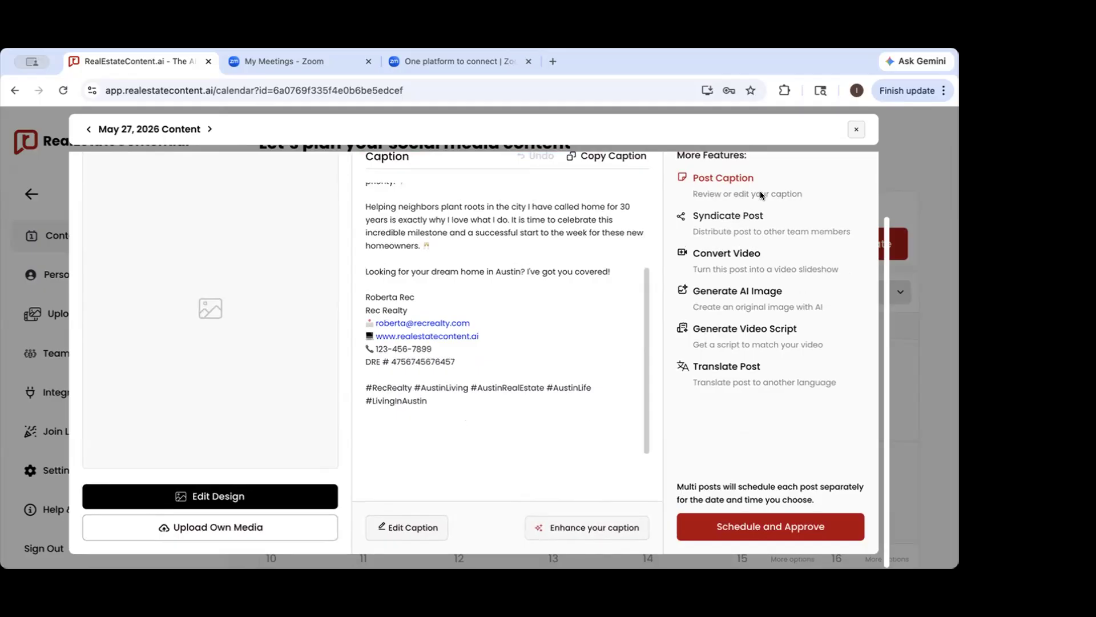
{"action": "left_click", "coordinate": [851, 127]}
{"action": "scroll", "coordinate": [540, 356], "scroll_direction": "down", "scroll_amount": 3}
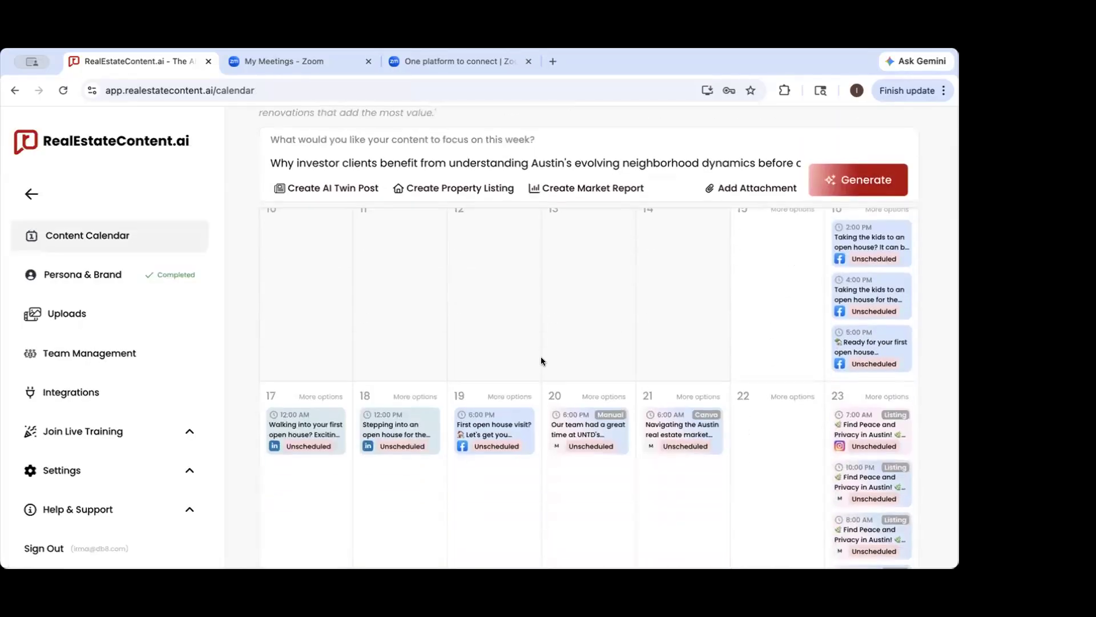
{"action": "left_click", "coordinate": [604, 411]}
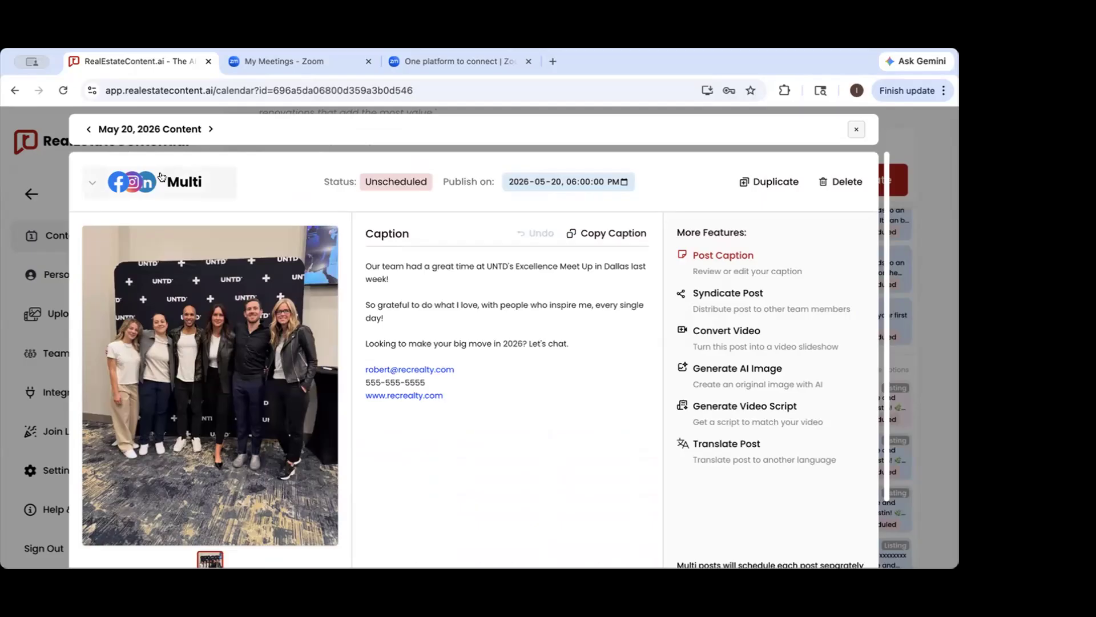
{"action": "left_click", "coordinate": [924, 225]}
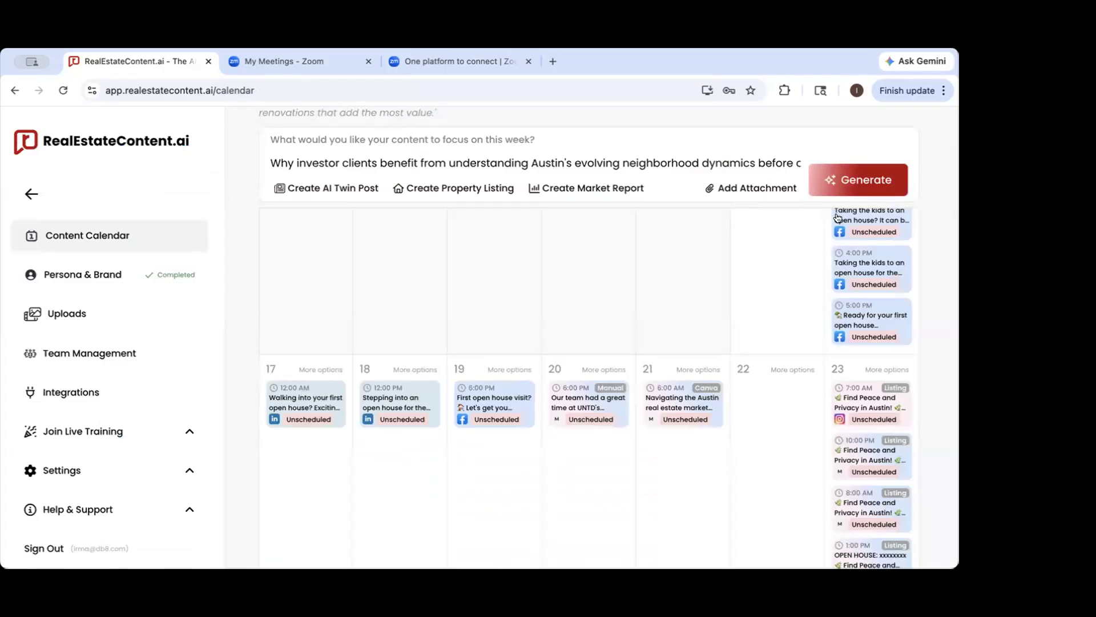
Collapse the sidebar and set up content generation for May 18 as a Carousel for Instagram and X (Twitter)
{"action": "left_click", "coordinate": [24, 195]}
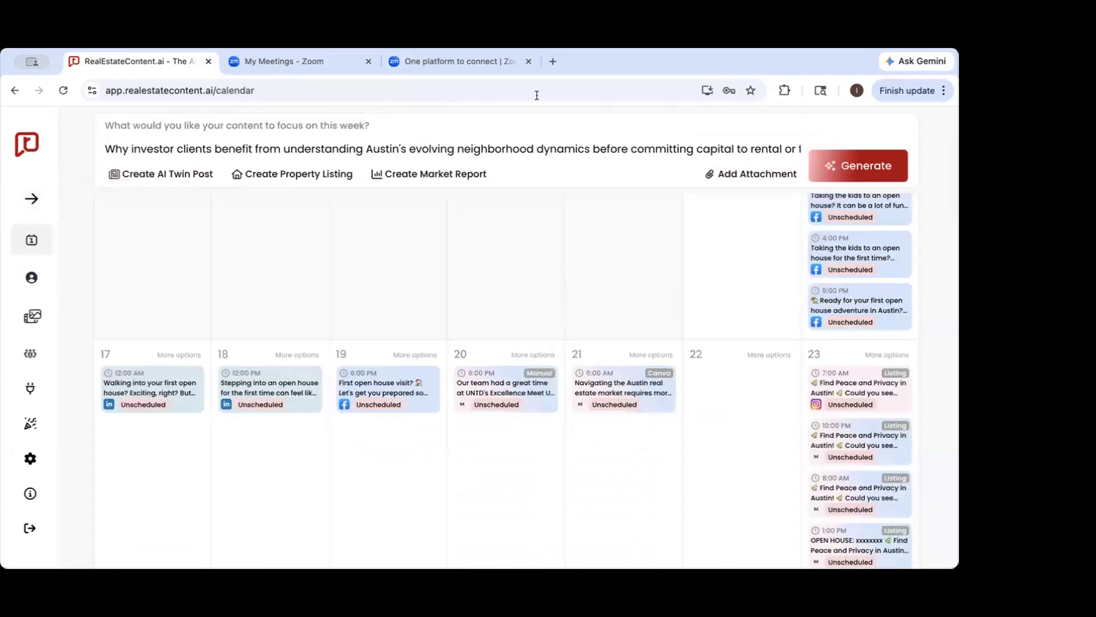
{"action": "left_click", "coordinate": [830, 167]}
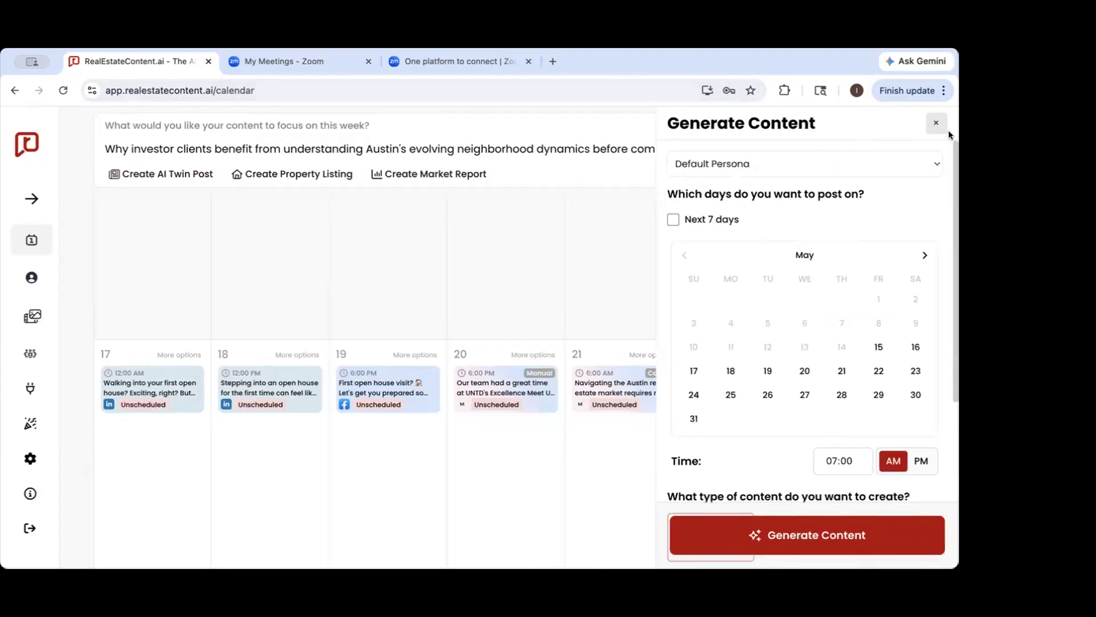
{"action": "left_click", "coordinate": [730, 370]}
{"action": "scroll", "coordinate": [714, 382], "scroll_direction": "down", "scroll_amount": 3}
{"action": "scroll", "coordinate": [711, 392], "scroll_direction": "down", "scroll_amount": 2}
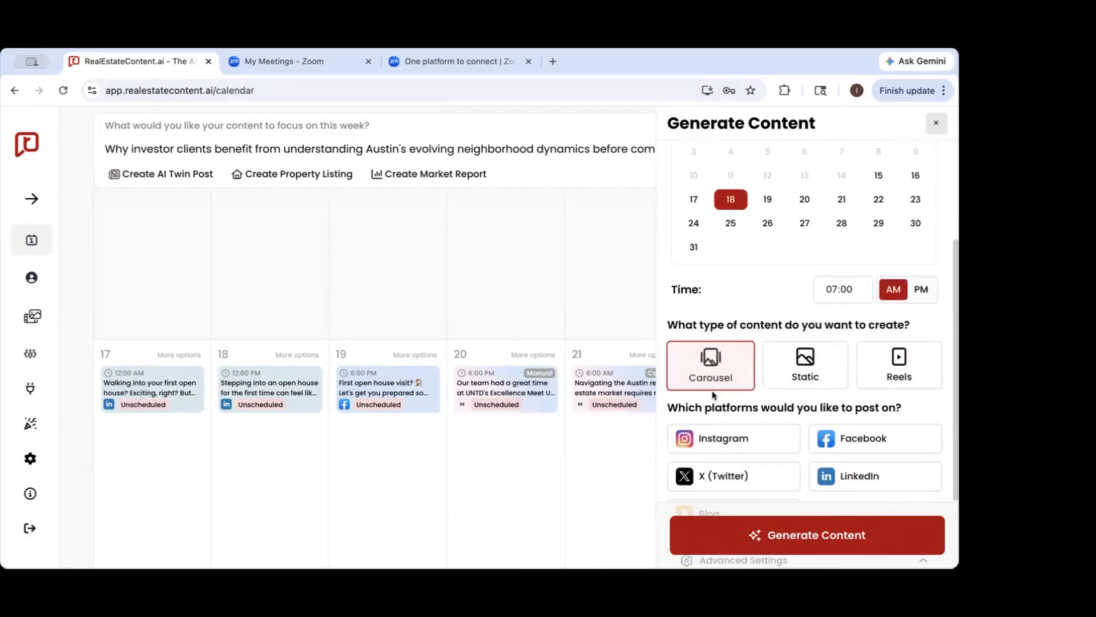
{"action": "left_click", "coordinate": [717, 363]}
{"action": "left_click", "coordinate": [719, 401]}
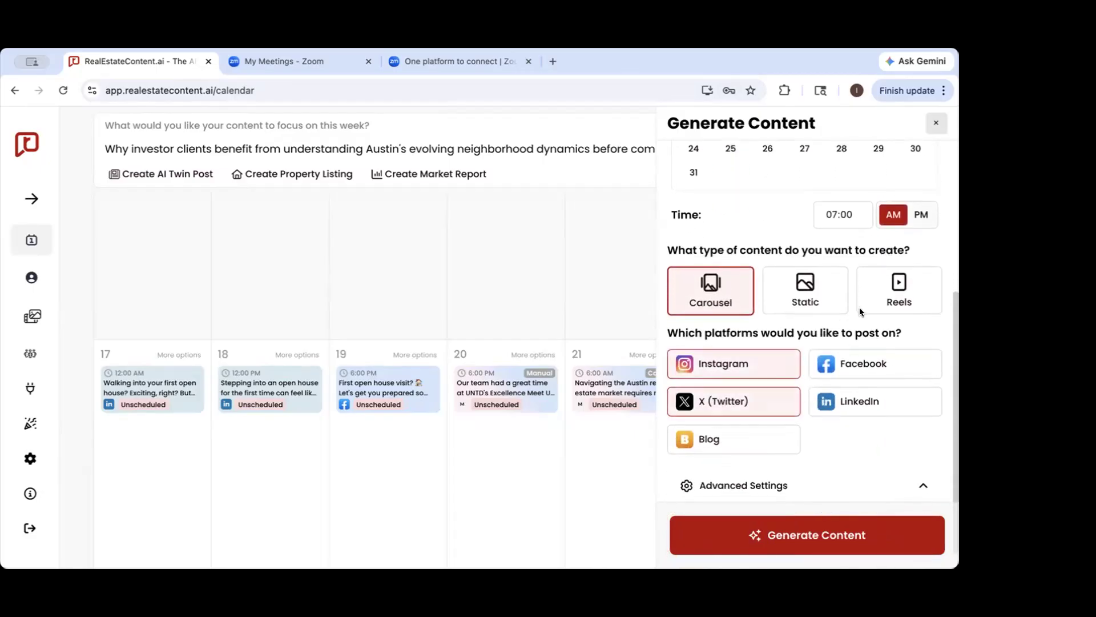
{"action": "scroll", "coordinate": [854, 402], "scroll_direction": "down", "scroll_amount": 1}
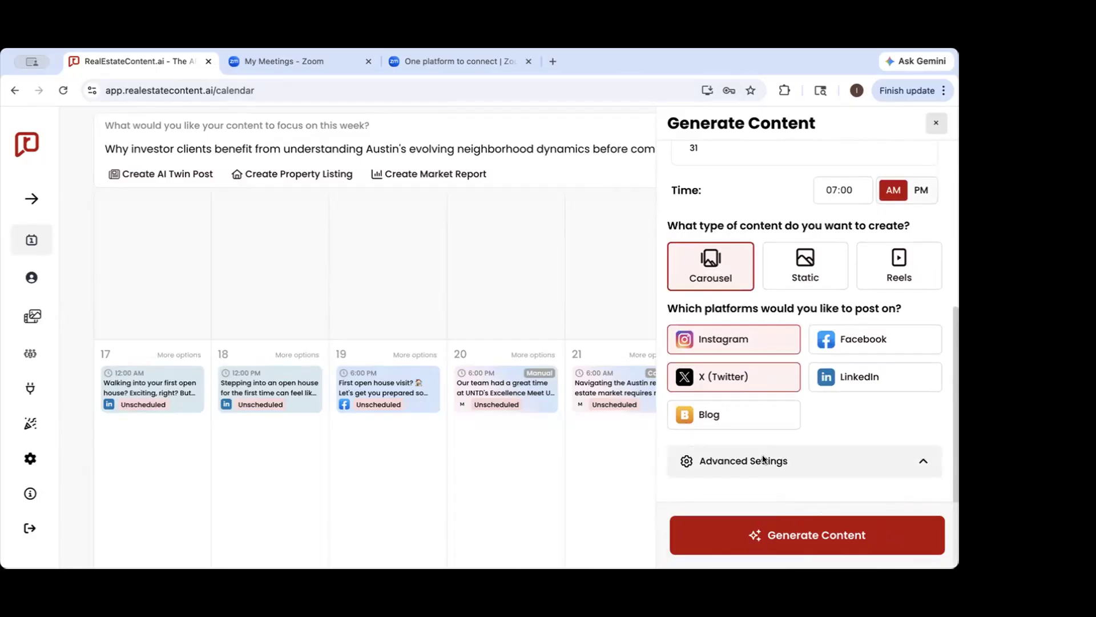
Expand the advanced generation settings and toggle Use Saved Templates on and back off
{"action": "left_click", "coordinate": [763, 460]}
{"action": "scroll", "coordinate": [778, 369], "scroll_direction": "down", "scroll_amount": 1}
{"action": "scroll", "coordinate": [778, 370], "scroll_direction": "down", "scroll_amount": 5}
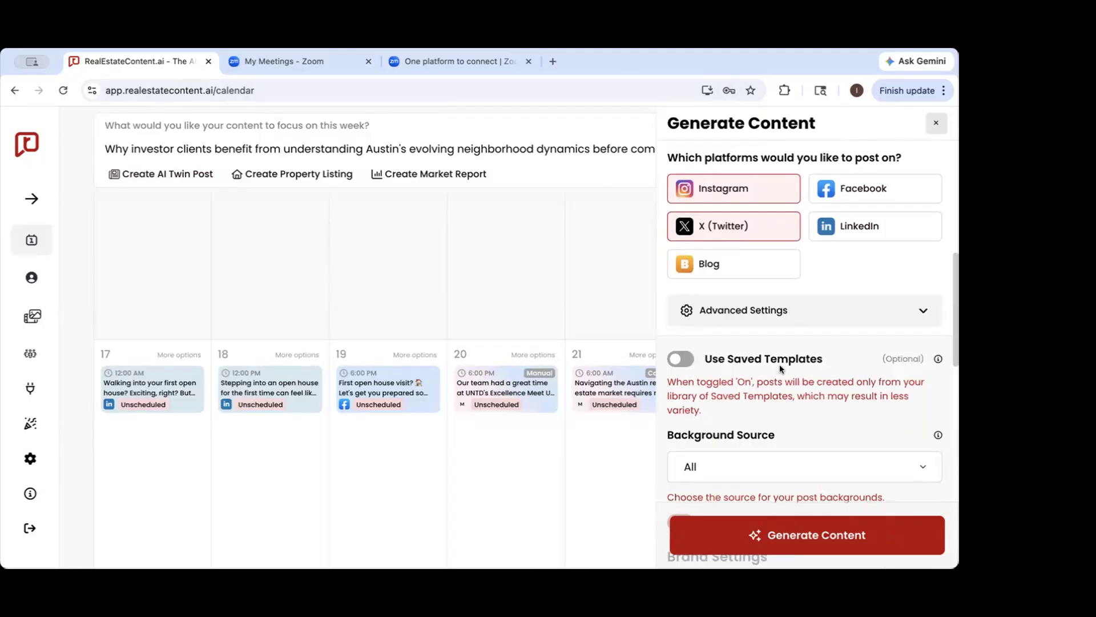
{"action": "scroll", "coordinate": [779, 365], "scroll_direction": "down", "scroll_amount": 3}
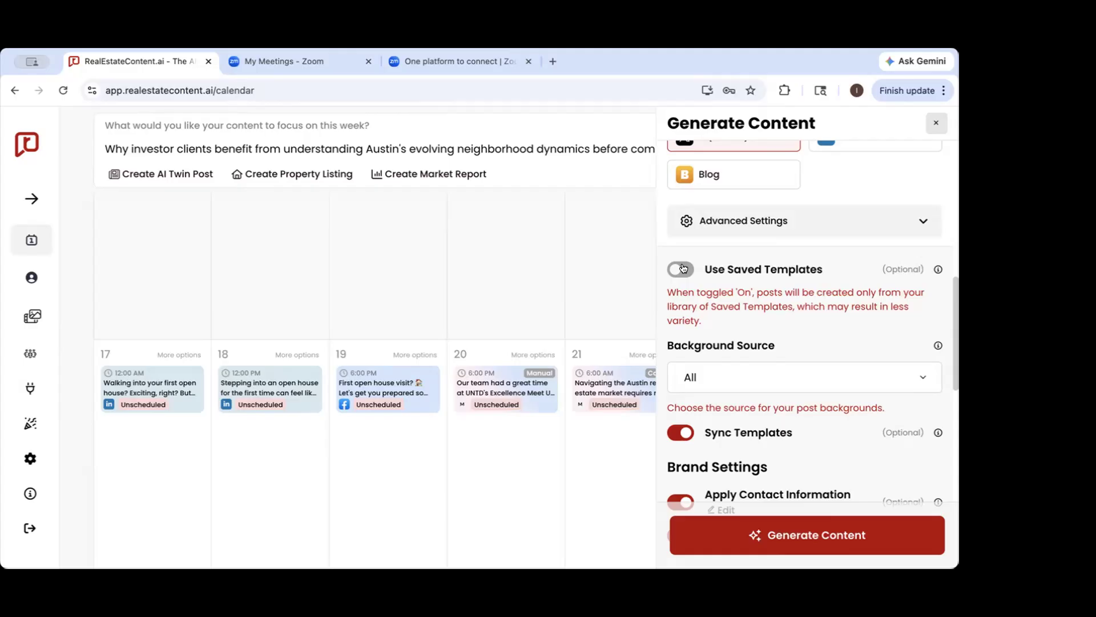
{"action": "left_click", "coordinate": [682, 268]}
{"action": "left_click", "coordinate": [683, 267]}
{"action": "scroll", "coordinate": [702, 303], "scroll_direction": "down", "scroll_amount": 1}
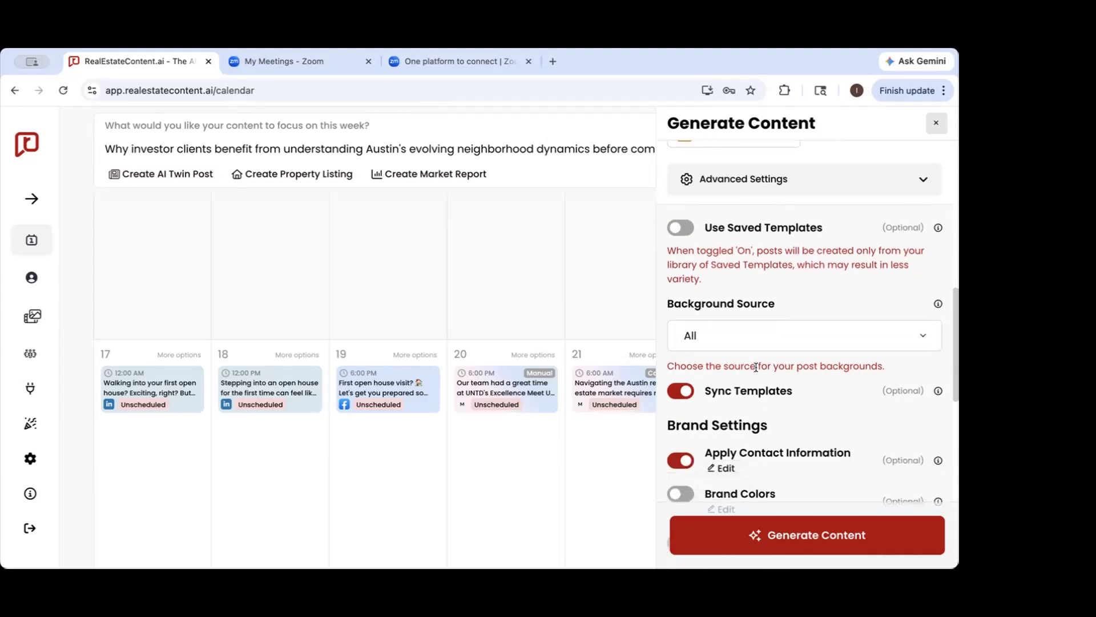
Review the available background sources and set Background Source to Favorites
{"action": "left_click", "coordinate": [716, 336]}
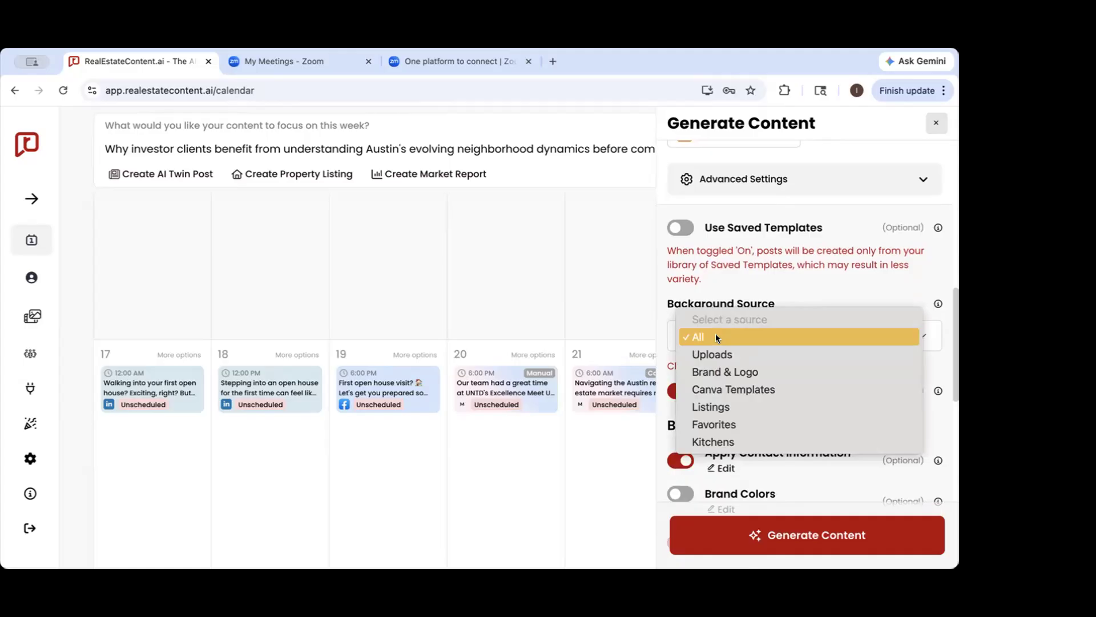
{"action": "left_click", "coordinate": [713, 336]}
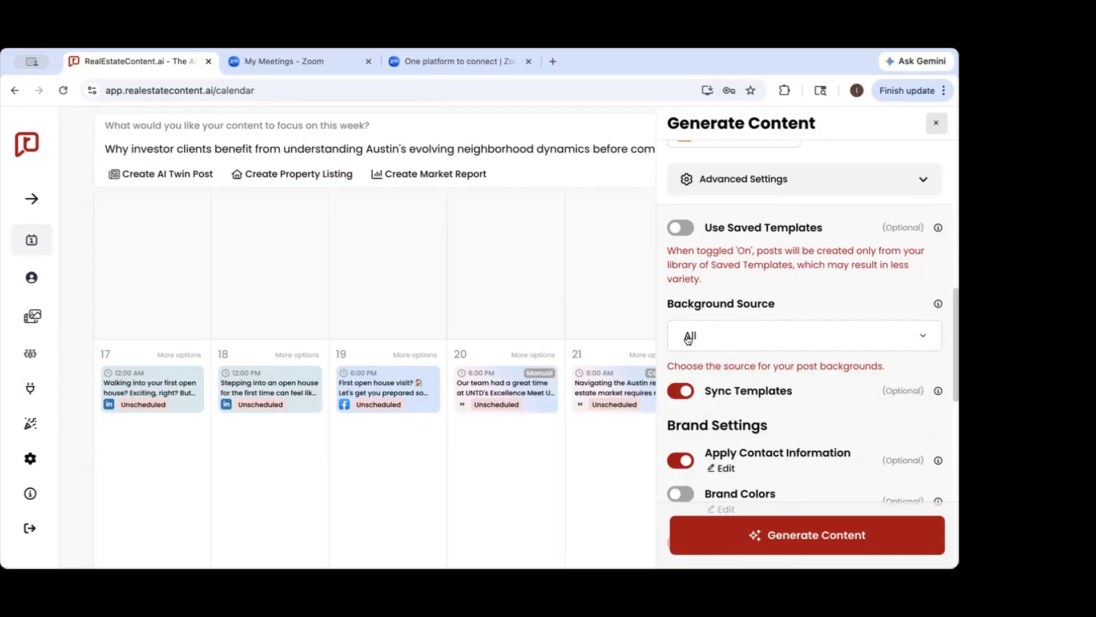
{"action": "left_click", "coordinate": [698, 336]}
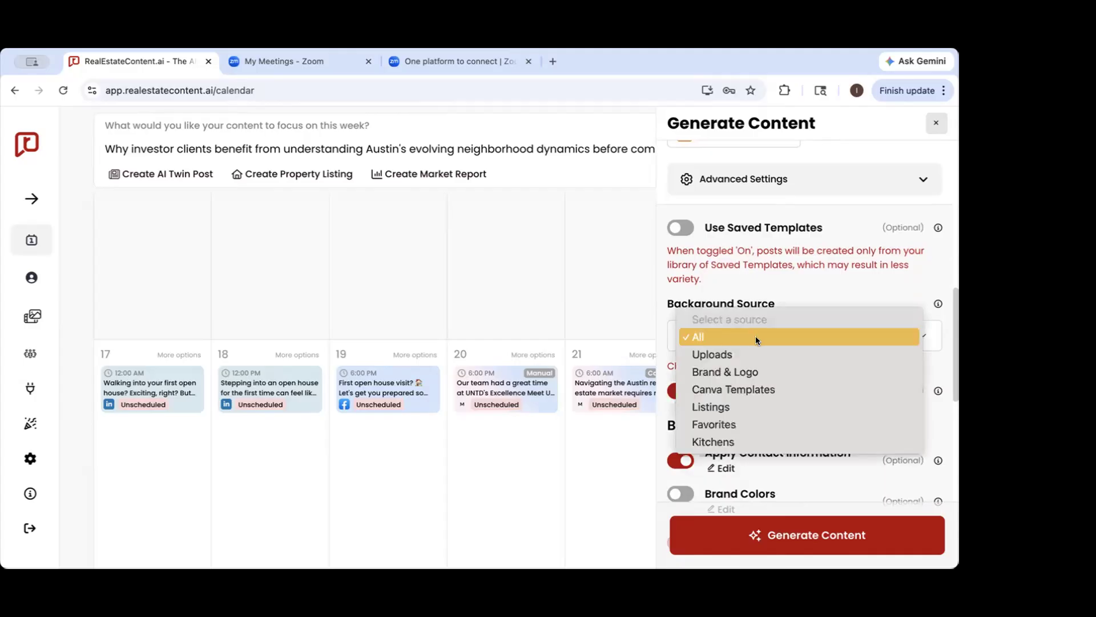
{"action": "left_click", "coordinate": [724, 424]}
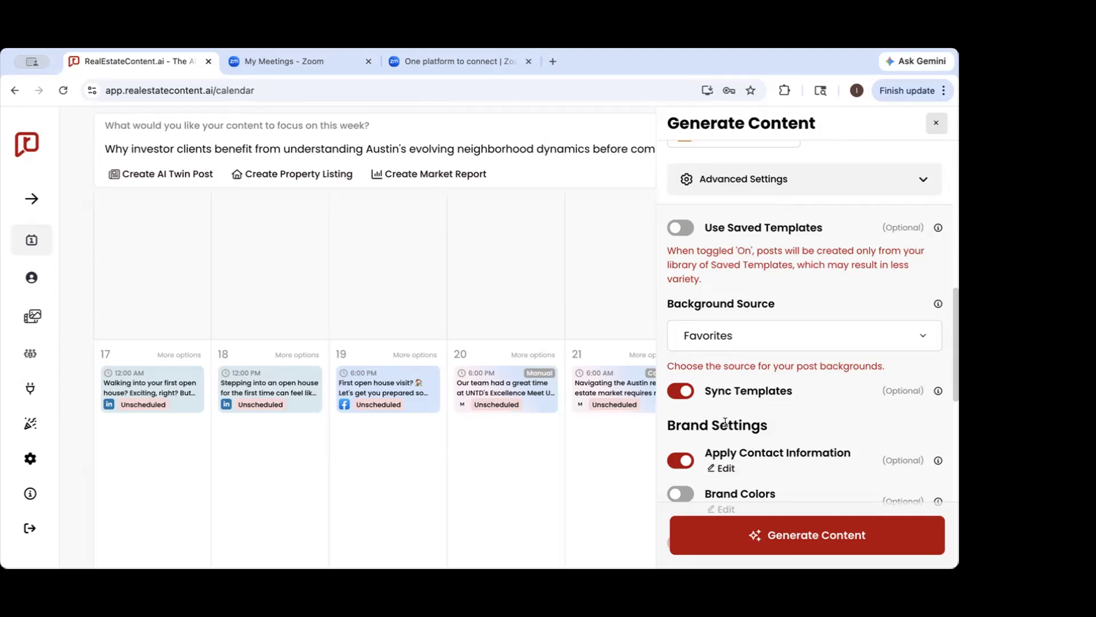
{"action": "left_click", "coordinate": [803, 335]}
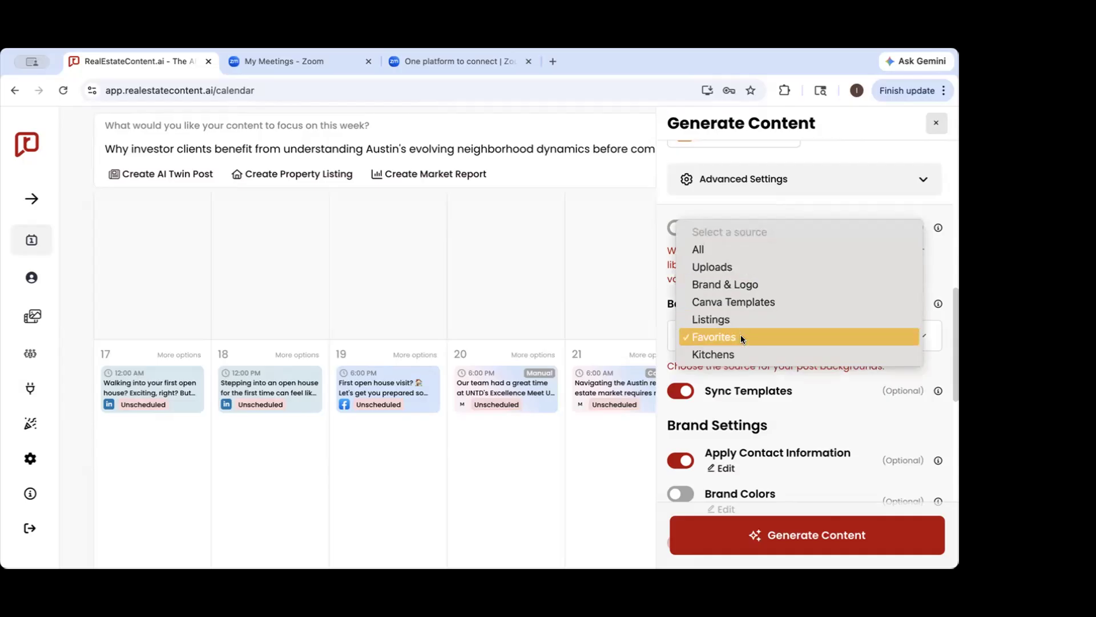
{"action": "left_click", "coordinate": [788, 381]}
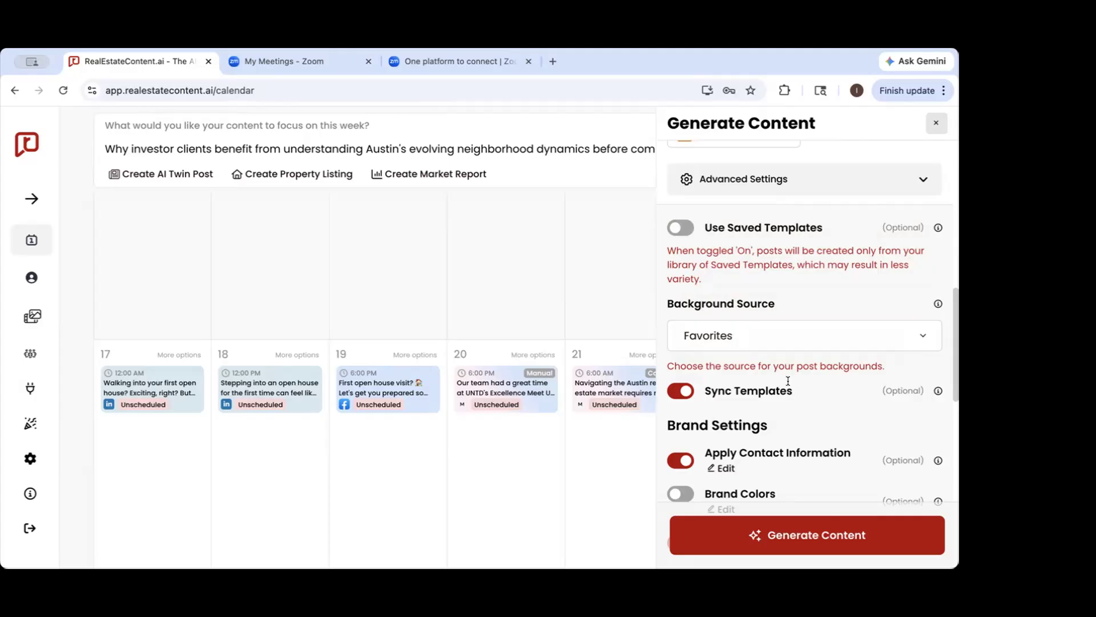
Toggle Sync Templates off and back on
{"action": "scroll", "coordinate": [787, 380], "scroll_direction": "down", "scroll_amount": 4}
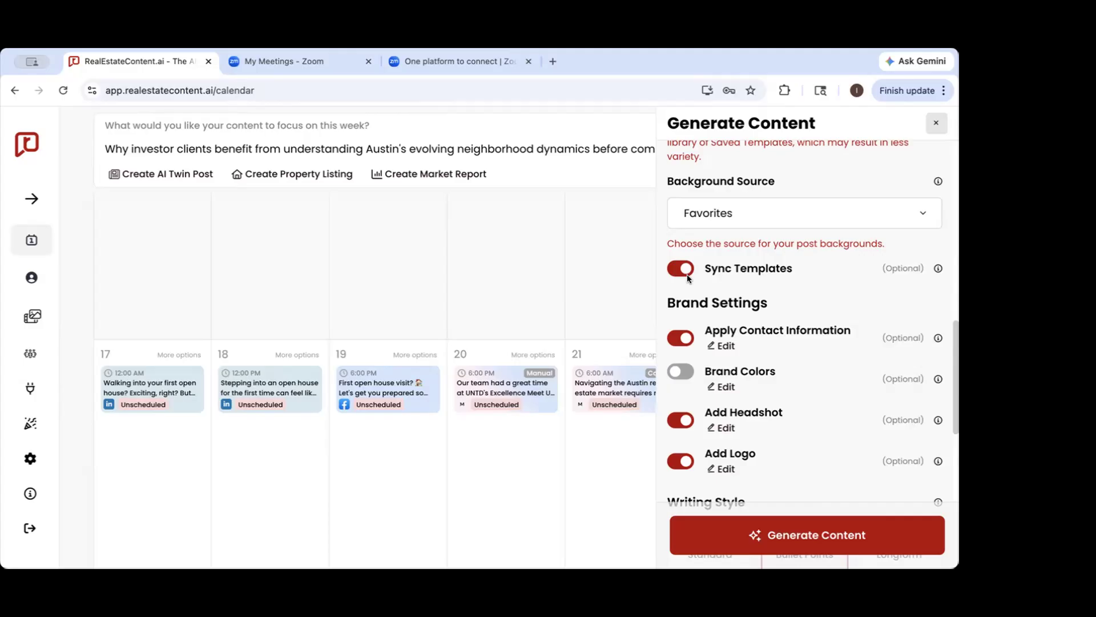
{"action": "left_click", "coordinate": [684, 267]}
{"action": "left_click", "coordinate": [683, 267]}
{"action": "scroll", "coordinate": [721, 330], "scroll_direction": "down", "scroll_amount": 1}
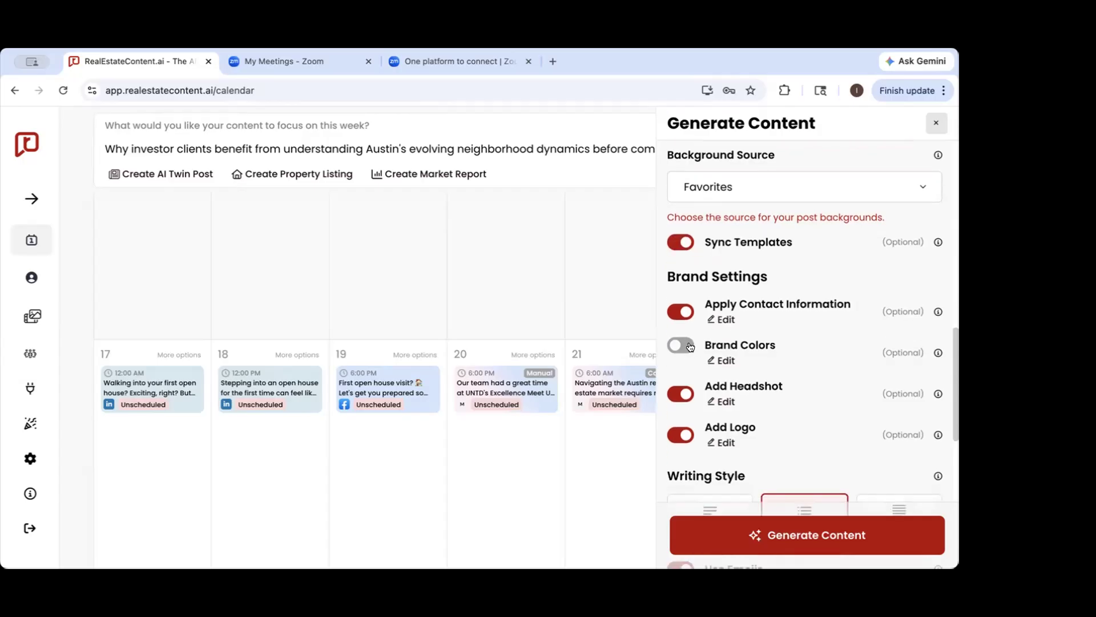
Review the contact information details, and turn on Brand Colors and view the brand color settings
{"action": "left_click", "coordinate": [725, 319]}
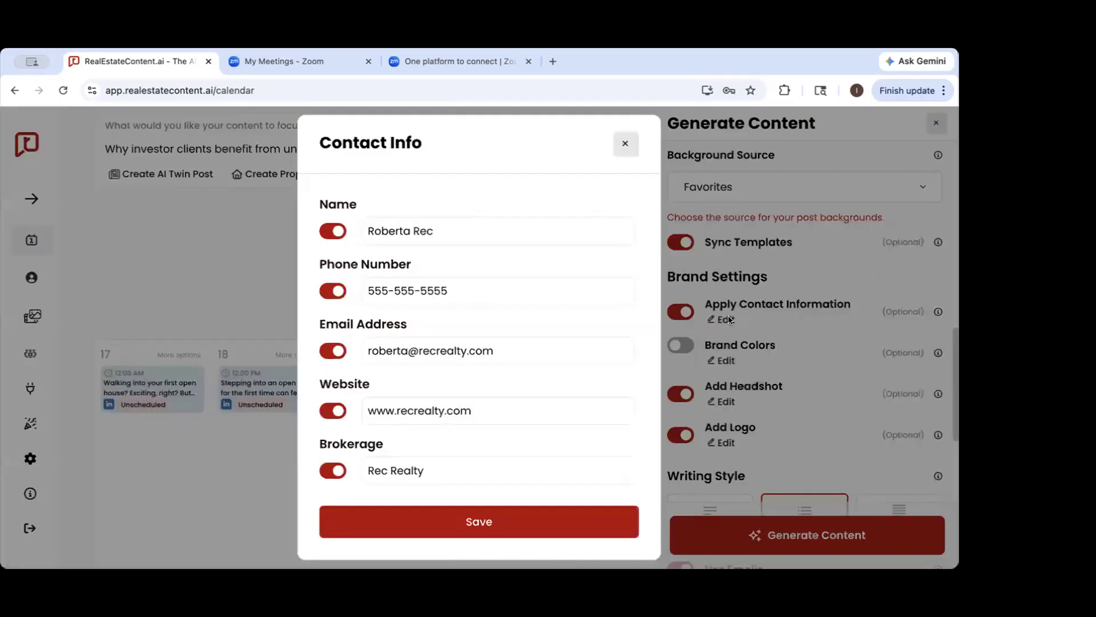
{"action": "left_click", "coordinate": [626, 144]}
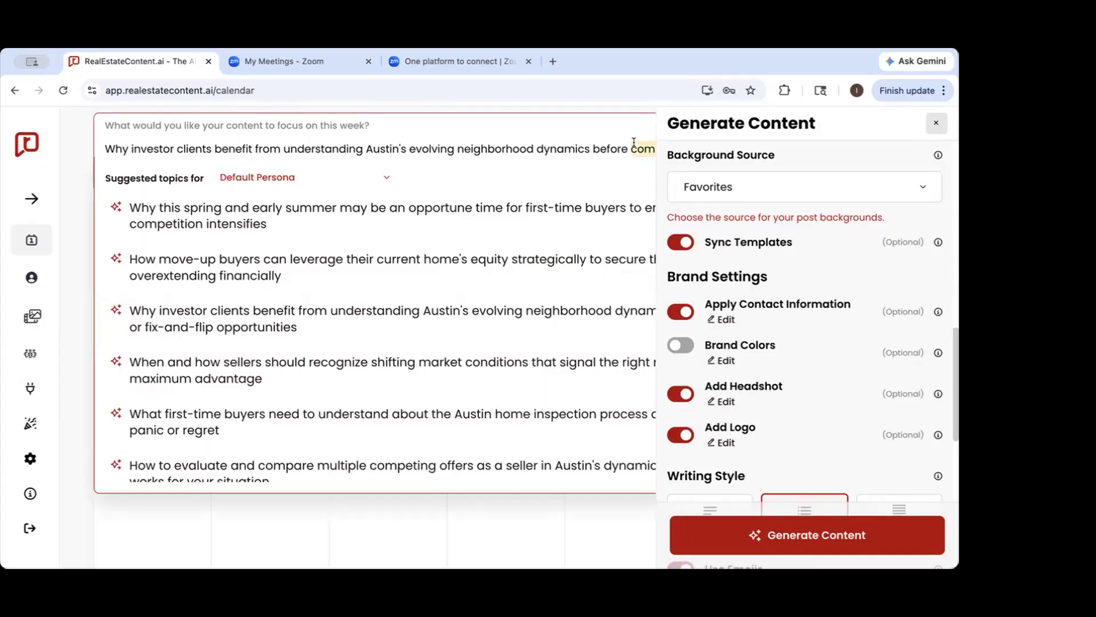
{"action": "left_click", "coordinate": [686, 346]}
{"action": "left_click", "coordinate": [725, 360]}
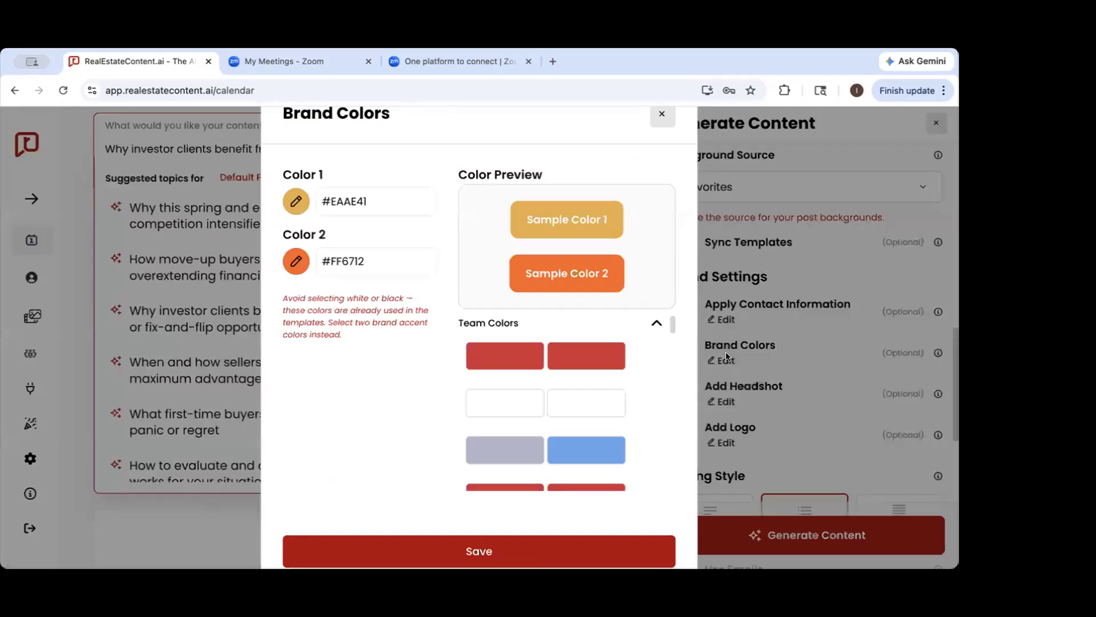
{"action": "left_click", "coordinate": [662, 114]}
{"action": "scroll", "coordinate": [746, 338], "scroll_direction": "down", "scroll_amount": 3}
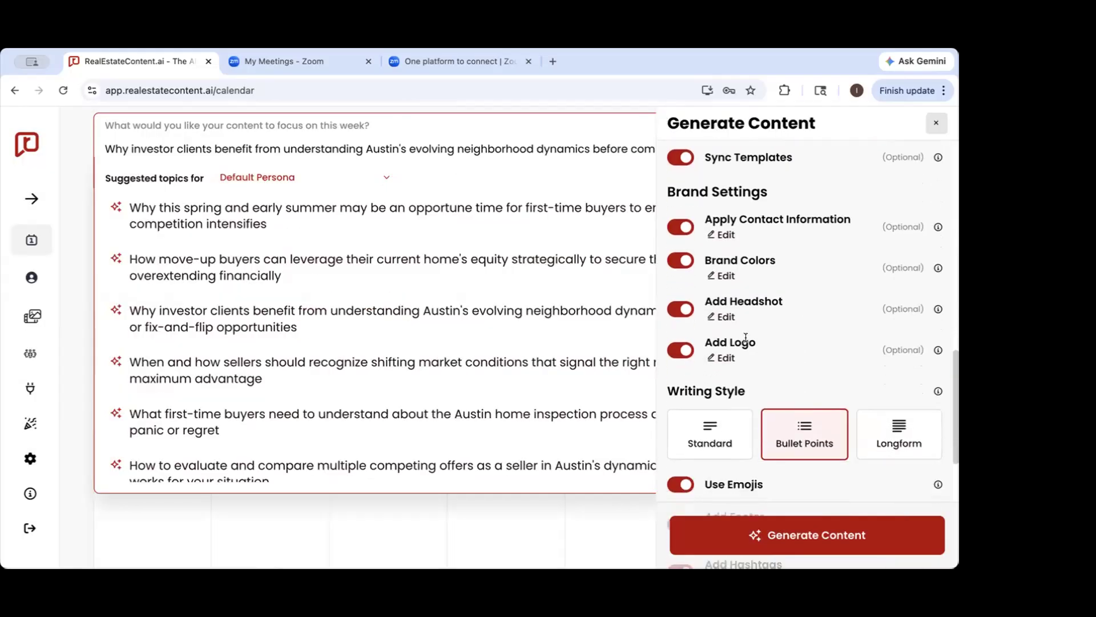
View the headshot and logo options in the brand settings without changing them
{"action": "left_click", "coordinate": [729, 318]}
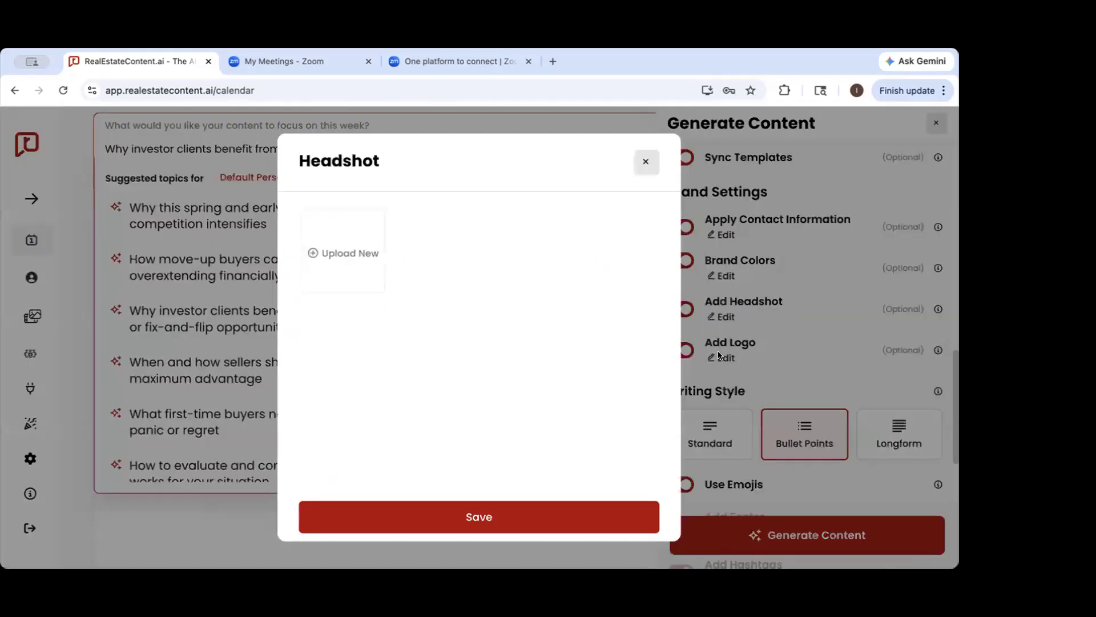
{"action": "left_click", "coordinate": [719, 358]}
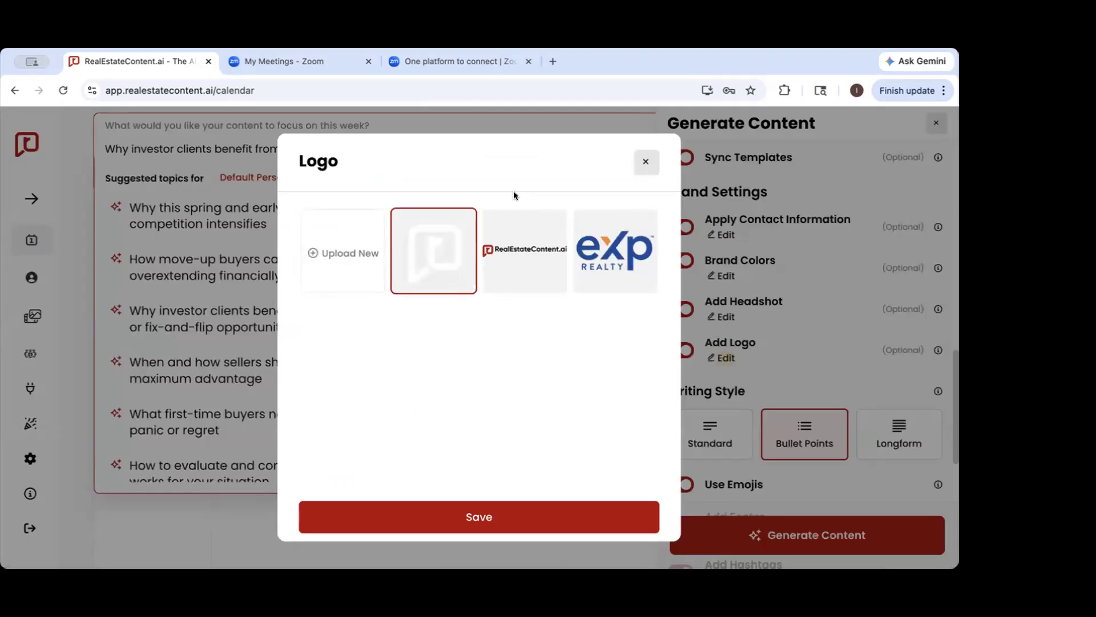
{"action": "left_click", "coordinate": [646, 162]}
{"action": "scroll", "coordinate": [744, 288], "scroll_direction": "down", "scroll_amount": 1}
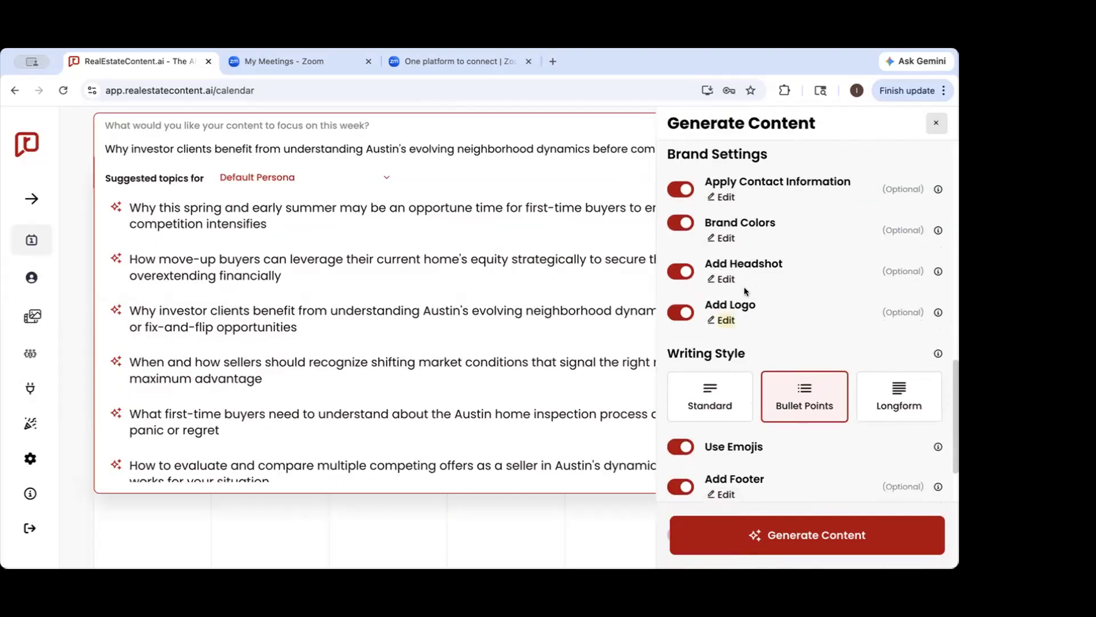
Try the Standard and Longform writing styles and return to Bullet Points
{"action": "scroll", "coordinate": [759, 305], "scroll_direction": "down", "scroll_amount": 1}
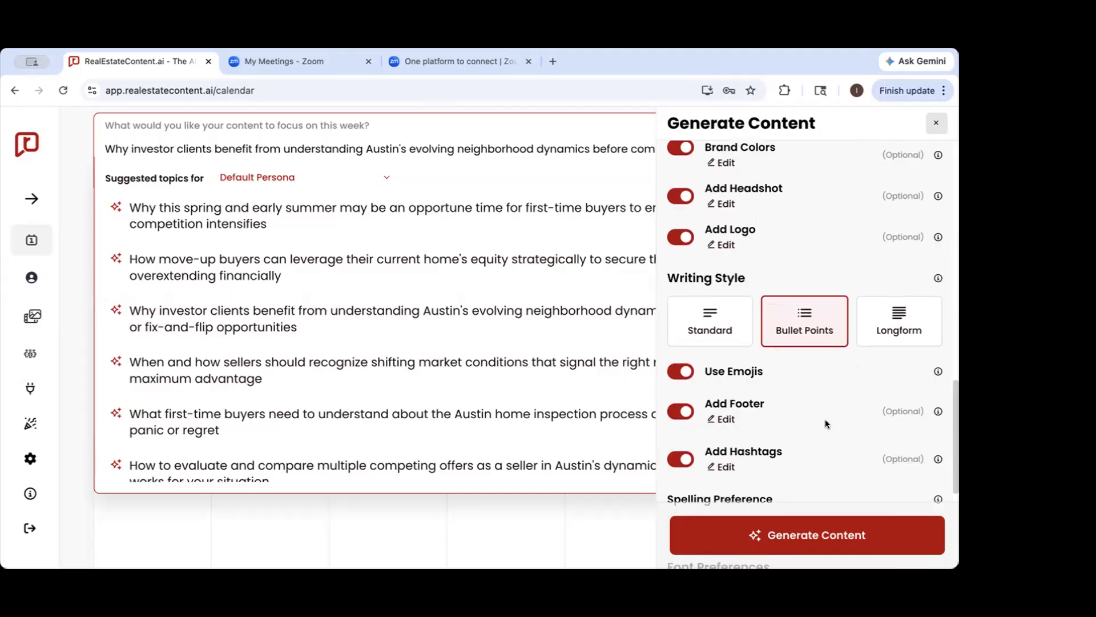
{"action": "left_click", "coordinate": [706, 325]}
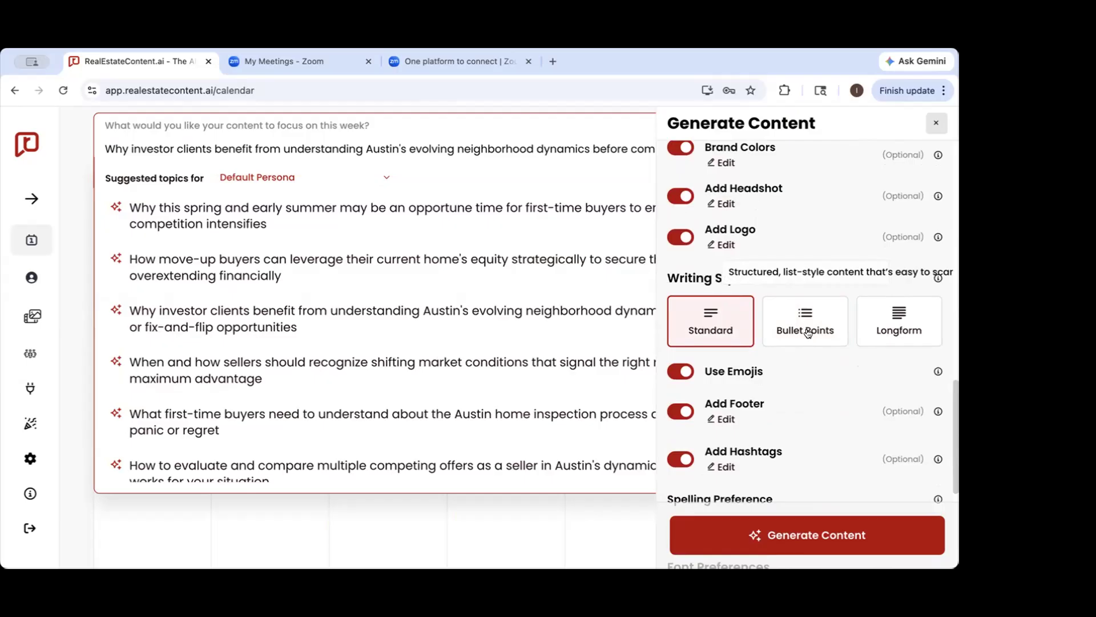
{"action": "left_click", "coordinate": [801, 312]}
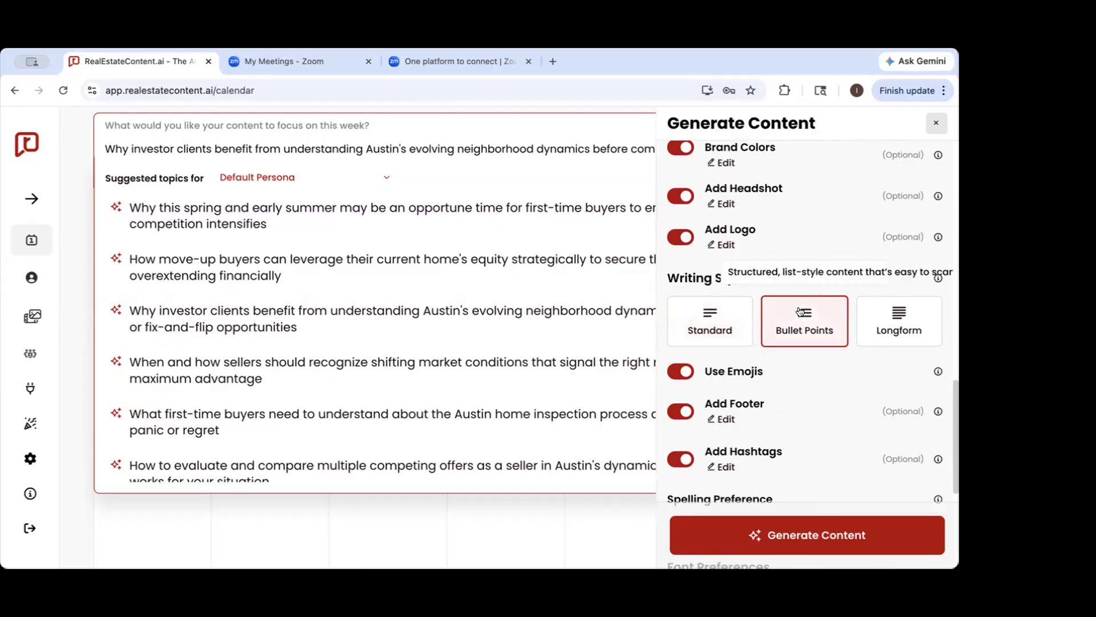
{"action": "left_click", "coordinate": [898, 317]}
{"action": "left_click", "coordinate": [799, 326]}
Look over the brand and caption settings and view the footer text added to generated captions
{"action": "scroll", "coordinate": [801, 319], "scroll_direction": "up", "scroll_amount": 6}
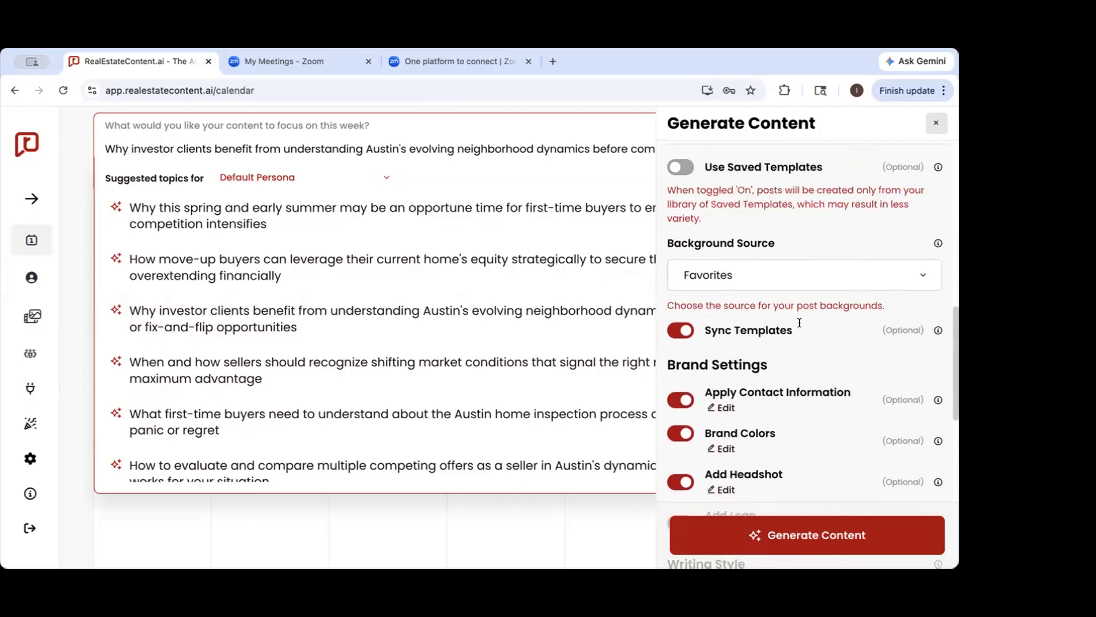
{"action": "scroll", "coordinate": [803, 318], "scroll_direction": "down", "scroll_amount": 10}
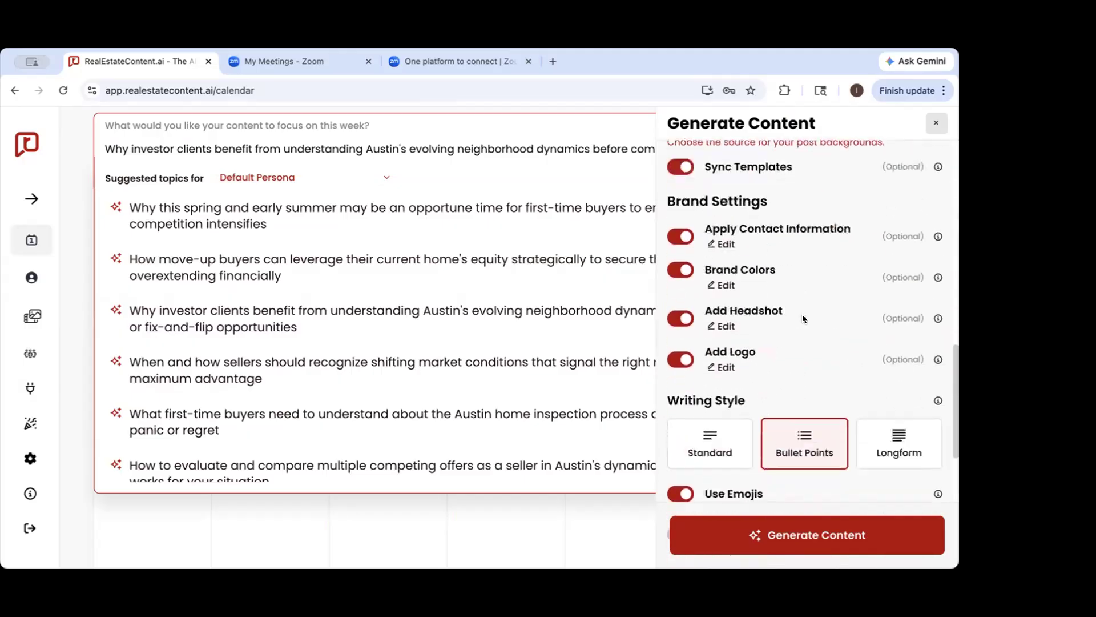
{"action": "scroll", "coordinate": [802, 319], "scroll_direction": "up", "scroll_amount": 1}
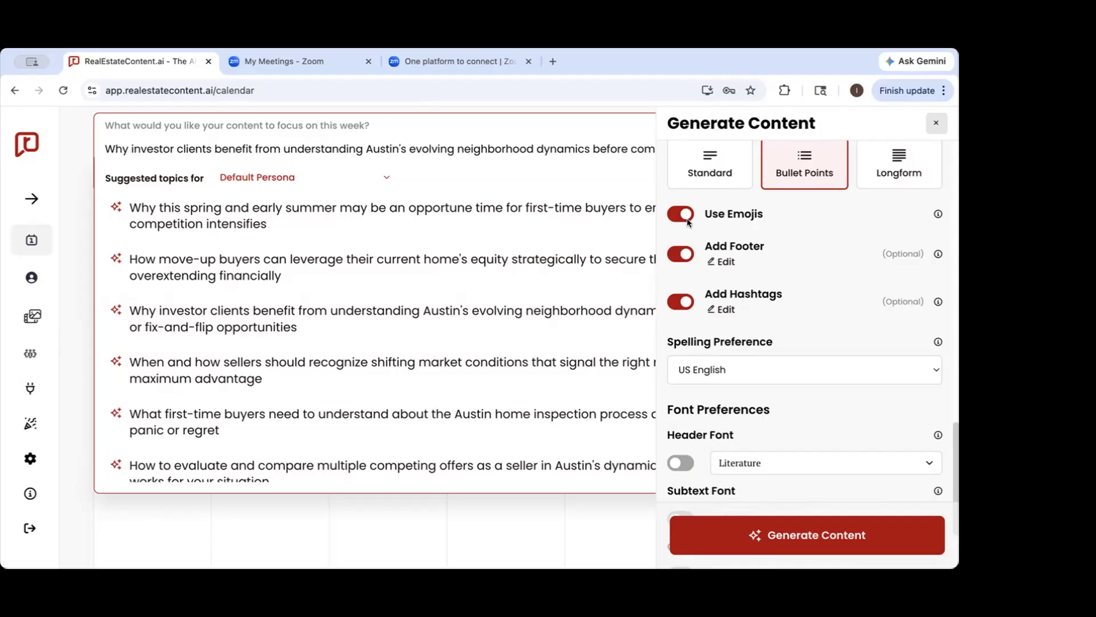
{"action": "left_click", "coordinate": [725, 262]}
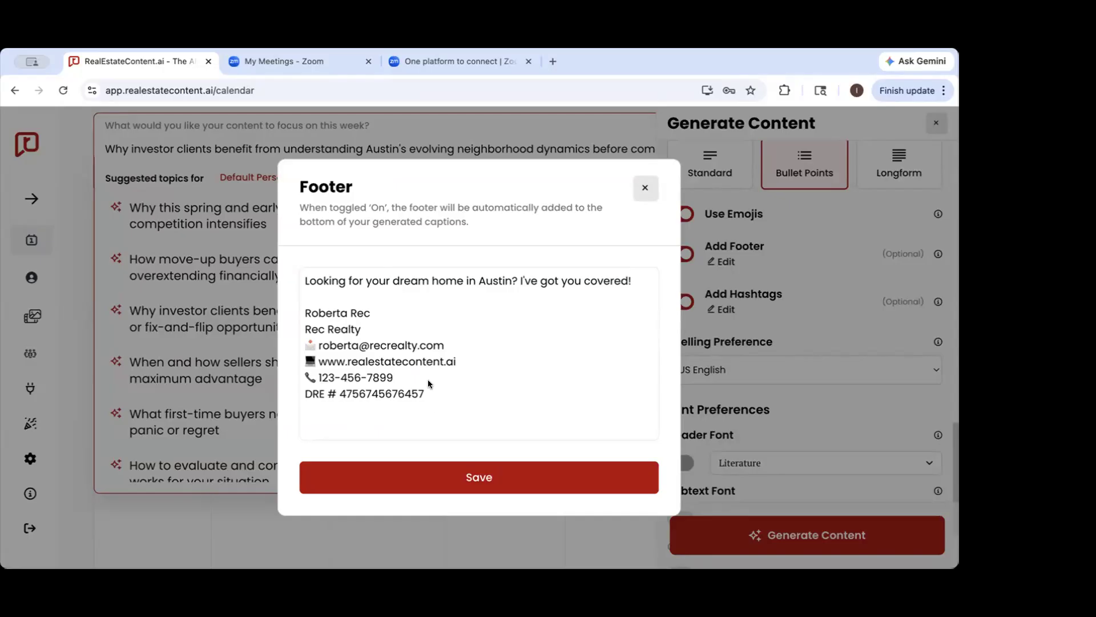
{"action": "left_click", "coordinate": [646, 187]}
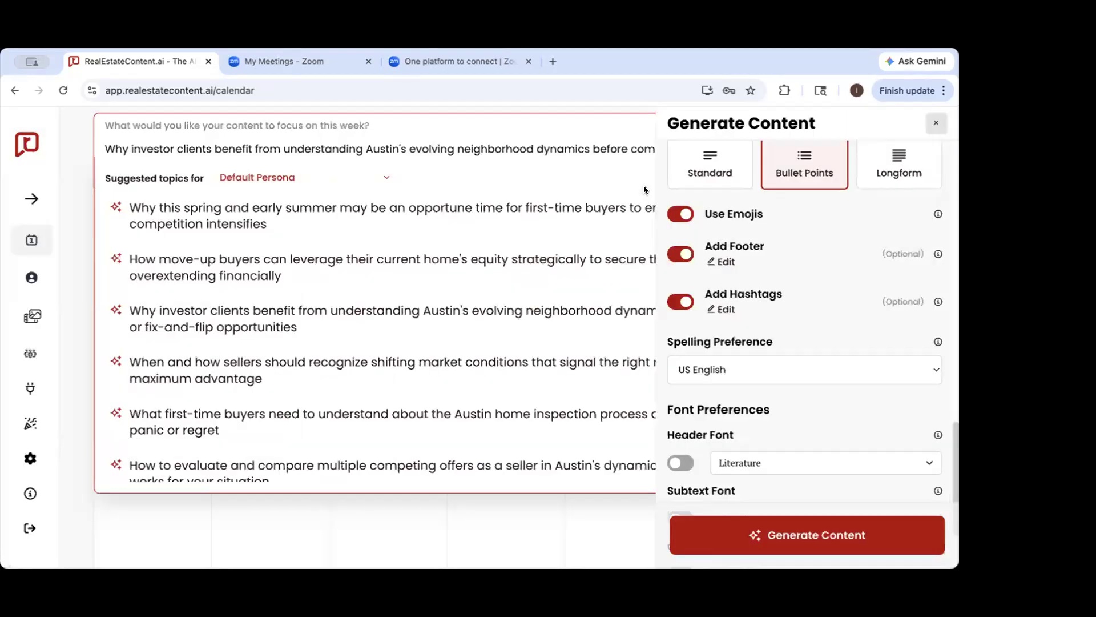
View the hashtag bank used for generated captions and leave it without making changes
{"action": "scroll", "coordinate": [659, 274], "scroll_direction": "down", "scroll_amount": 1}
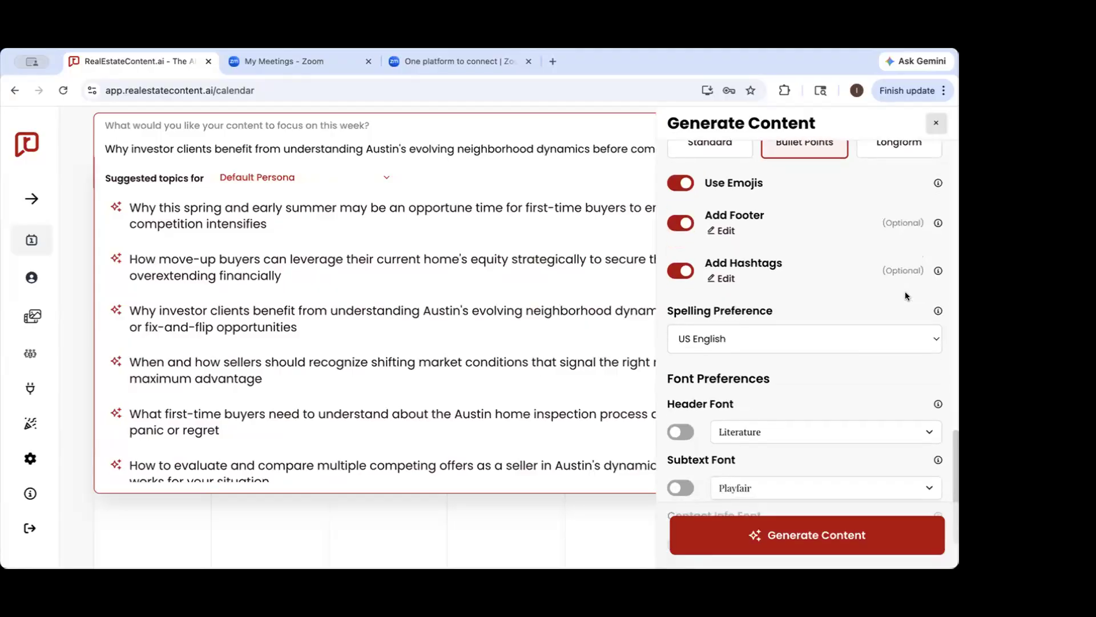
{"action": "left_click", "coordinate": [723, 278]}
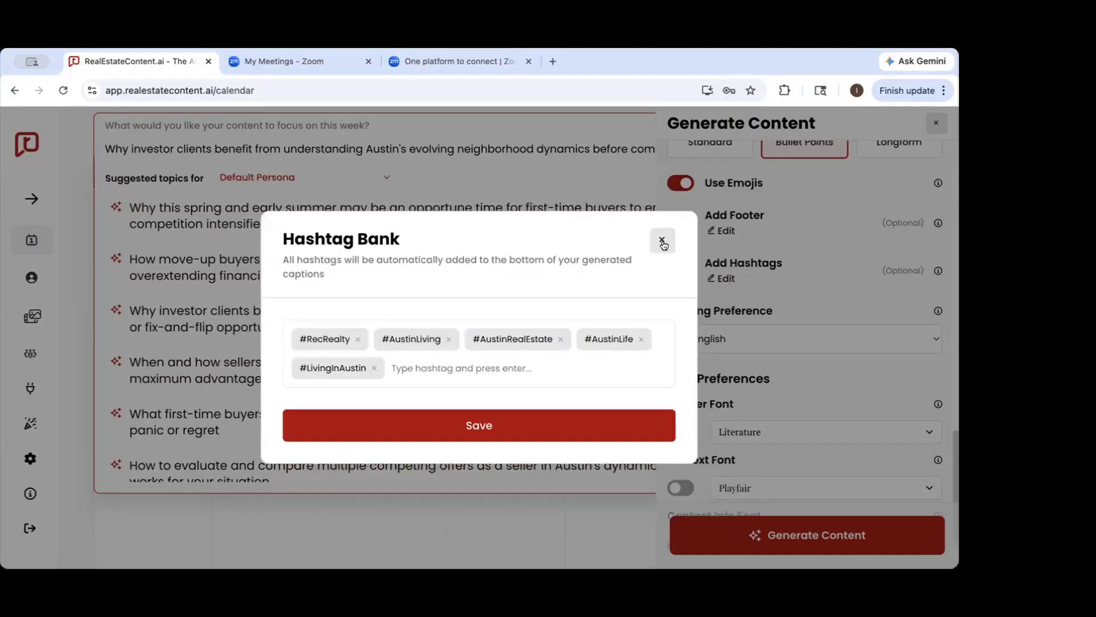
{"action": "left_click", "coordinate": [662, 241]}
Check the available spelling preferences and keep US English selected
{"action": "scroll", "coordinate": [731, 302], "scroll_direction": "down", "scroll_amount": 2}
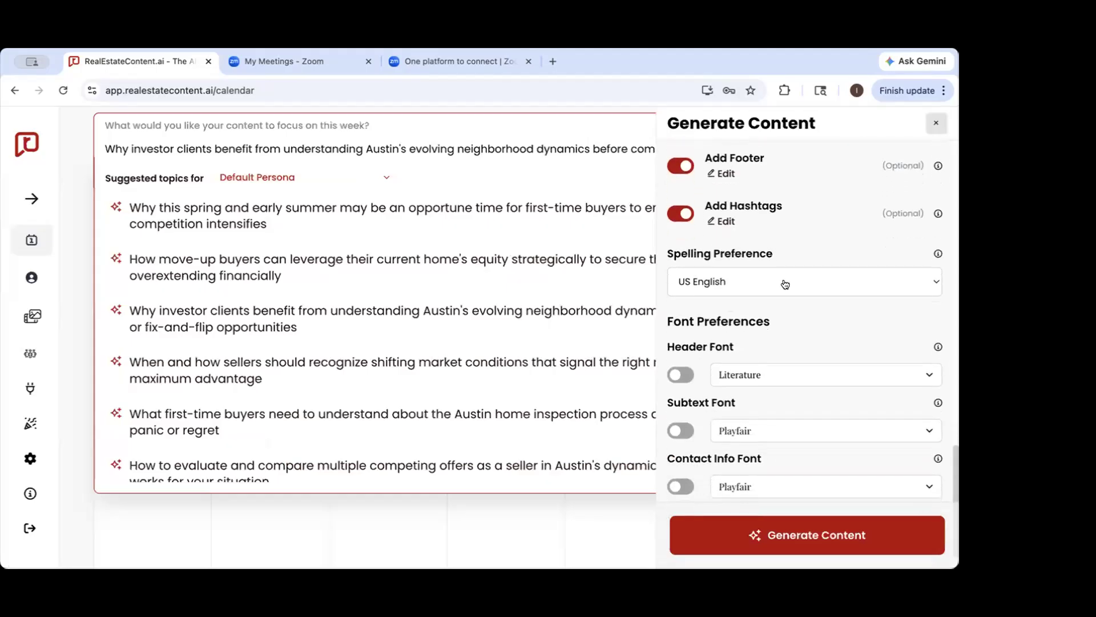
{"action": "left_click", "coordinate": [775, 270]}
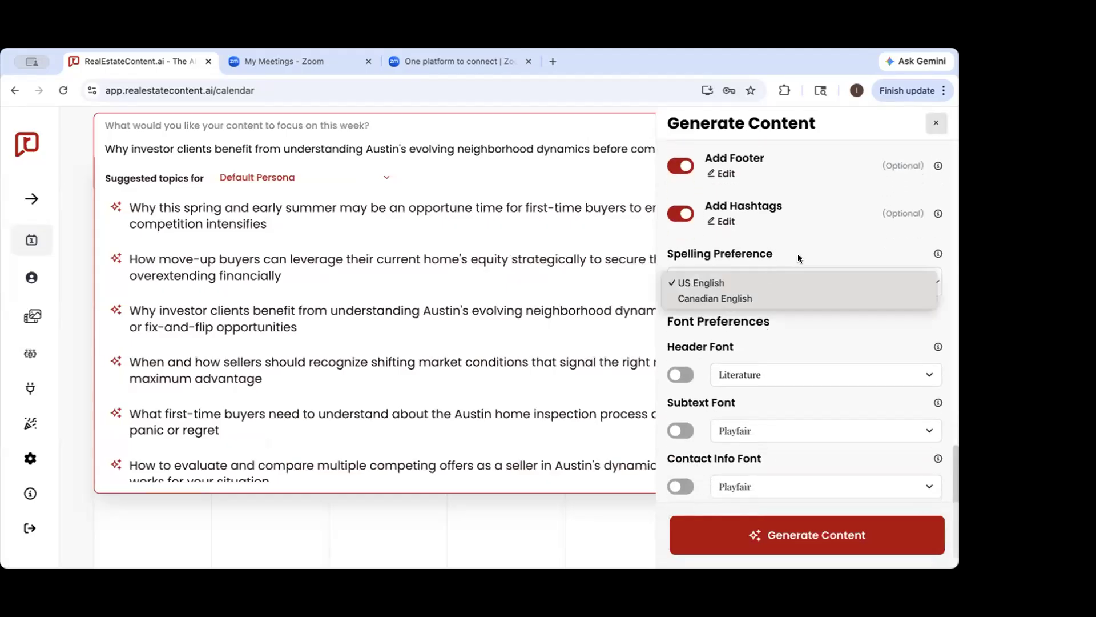
{"action": "left_click", "coordinate": [734, 287]}
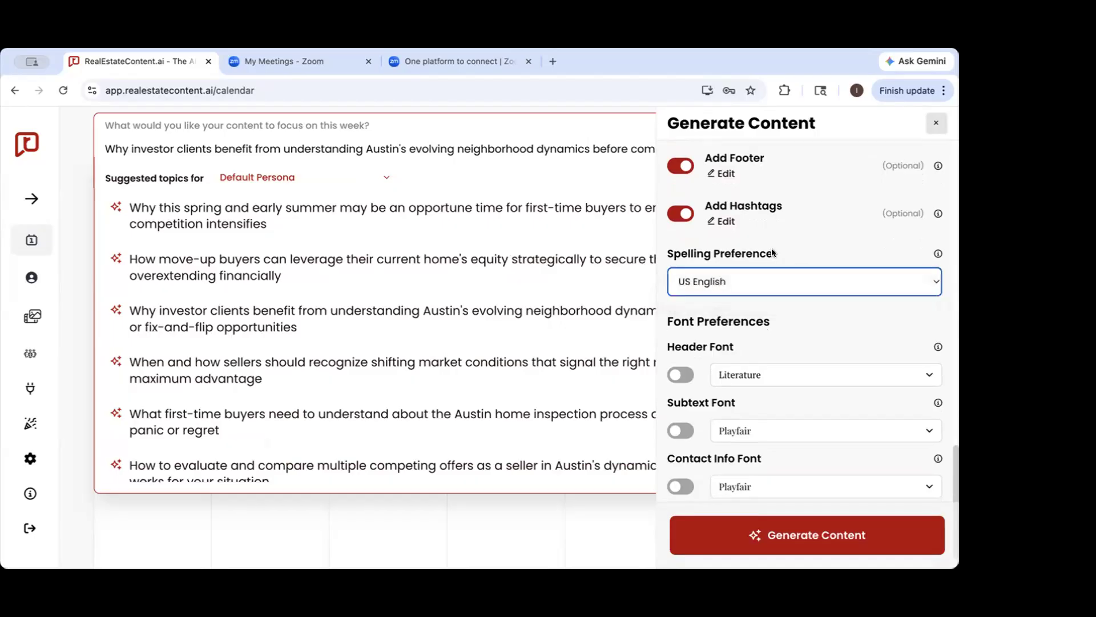
Look over the font preferences and remaining generation settings, and return to the calendar without generating content
{"action": "scroll", "coordinate": [774, 255], "scroll_direction": "down", "scroll_amount": 1}
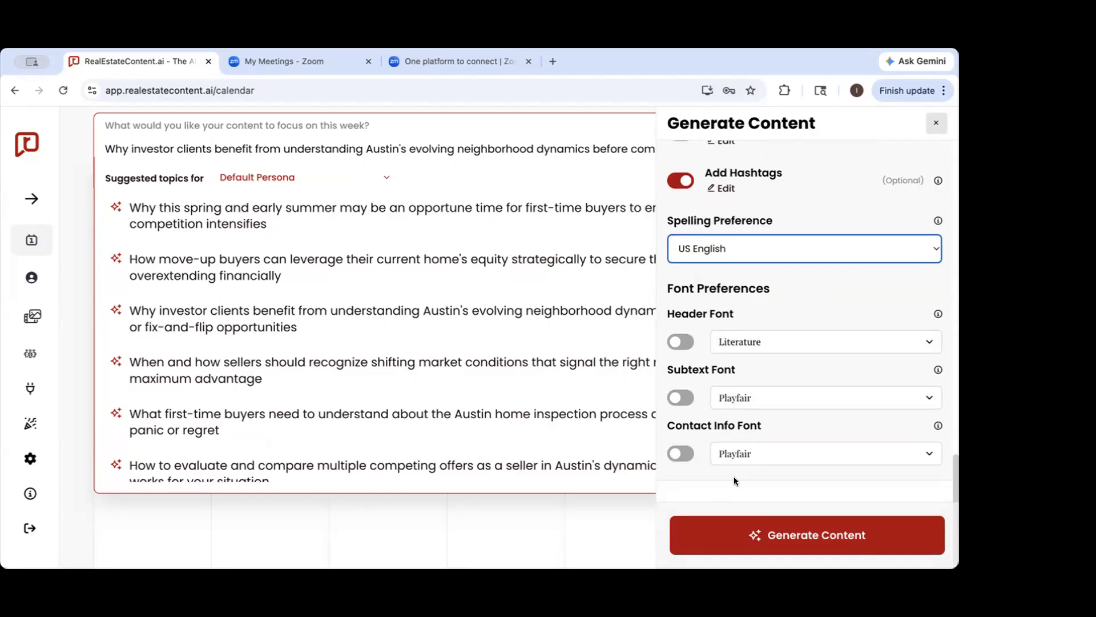
{"action": "scroll", "coordinate": [719, 300], "scroll_direction": "up", "scroll_amount": 10}
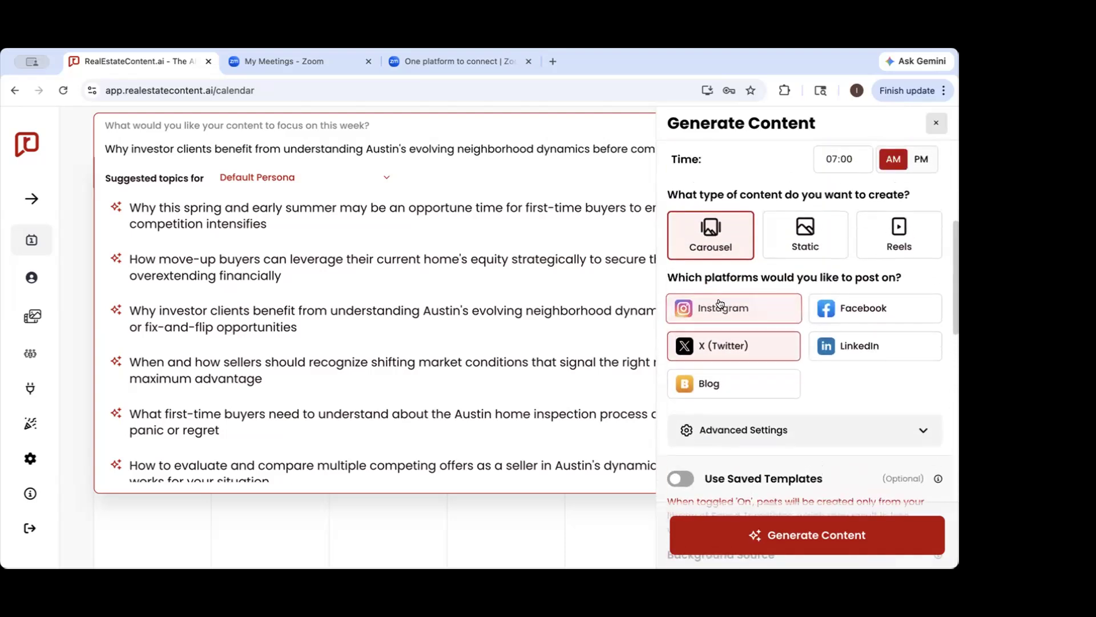
{"action": "scroll", "coordinate": [827, 261], "scroll_direction": "down", "scroll_amount": 6}
{"action": "scroll", "coordinate": [826, 260], "scroll_direction": "down", "scroll_amount": 5}
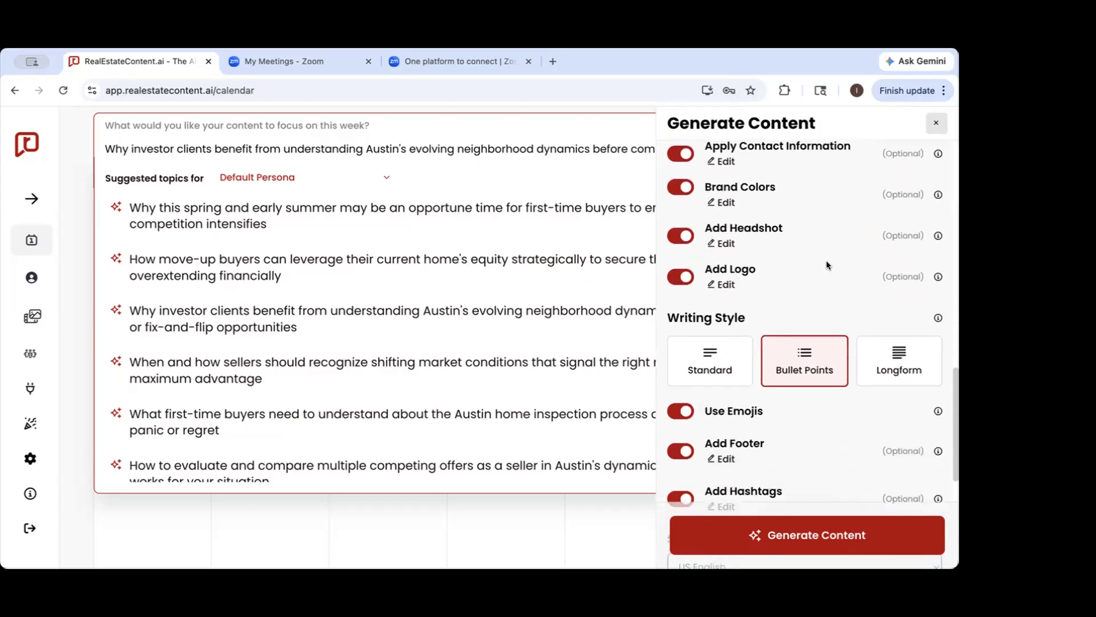
{"action": "left_click", "coordinate": [936, 125]}
{"action": "left_click", "coordinate": [504, 502]}
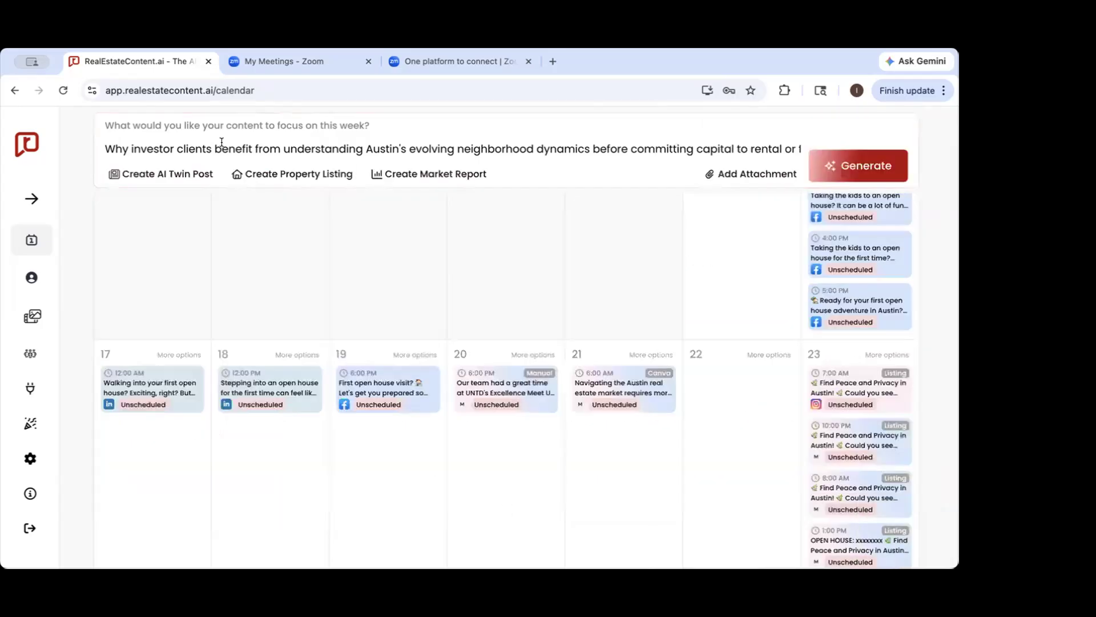